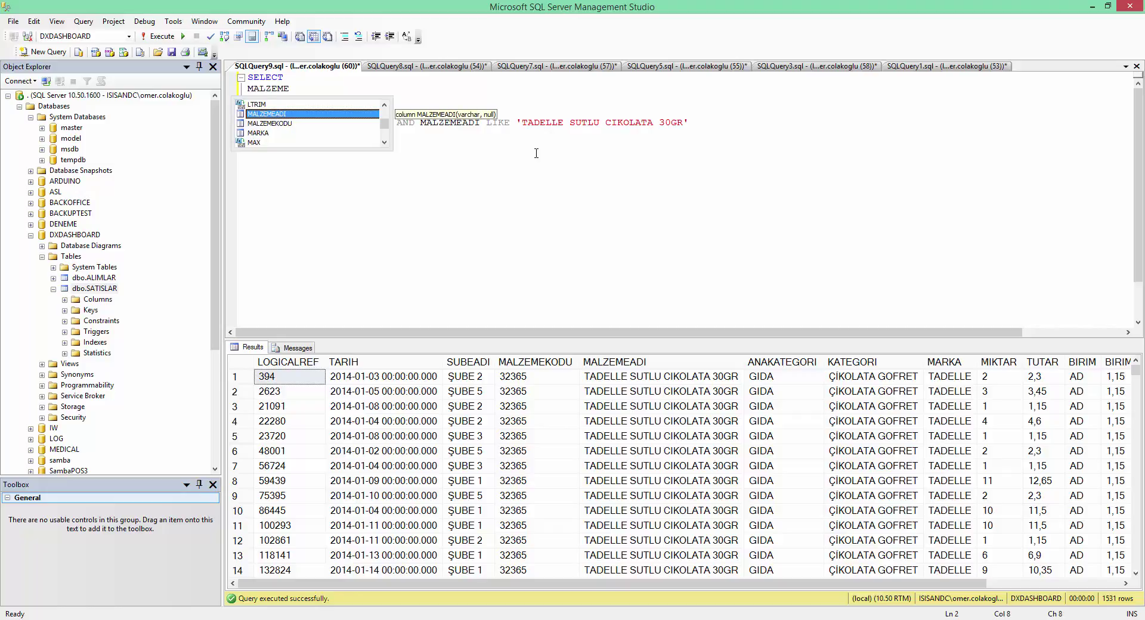
Add MALZEMEADI, MIKTAR, TUTAR and TARIH to the SELECT list ahead of the asterisk and run the query
type("ADI,M")
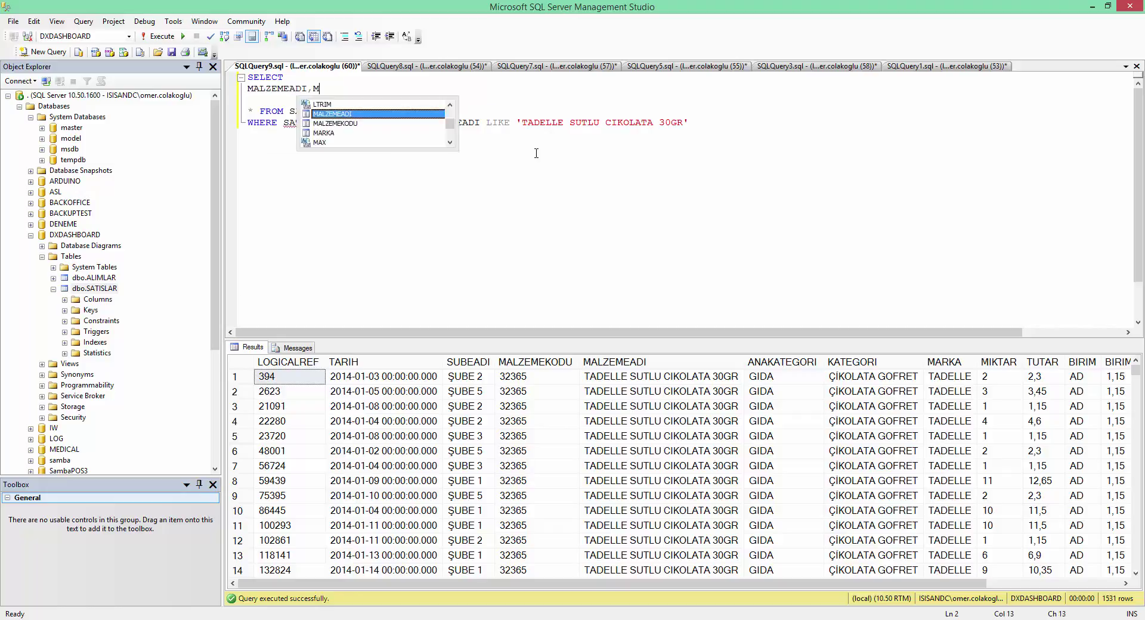
type("IKTAR,")
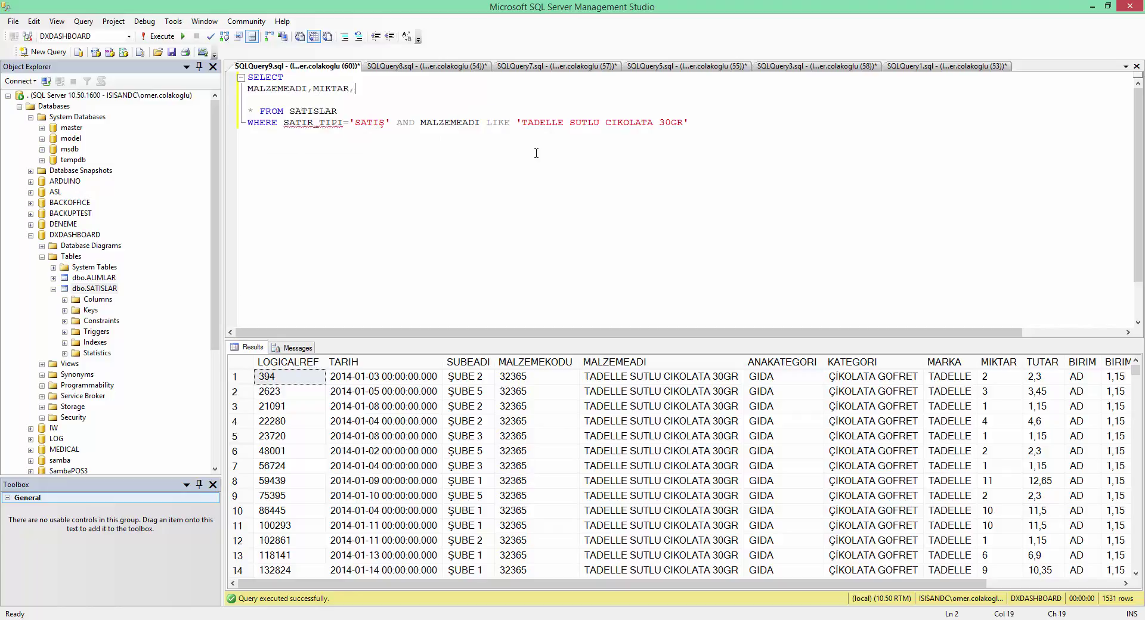
type("TUTAR,")
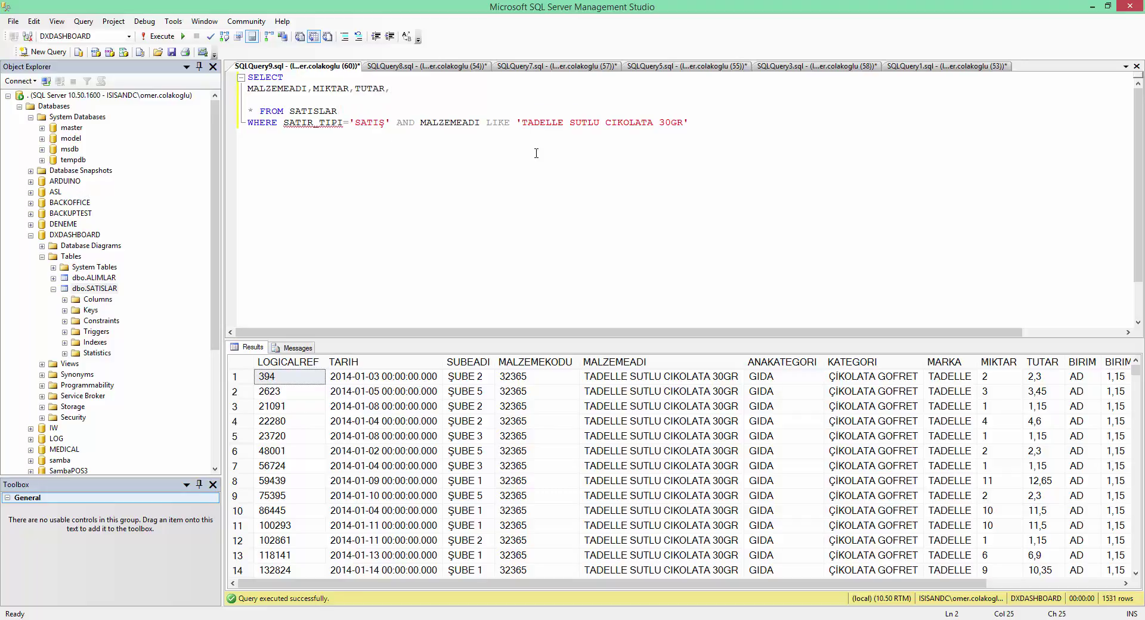
key("F5")
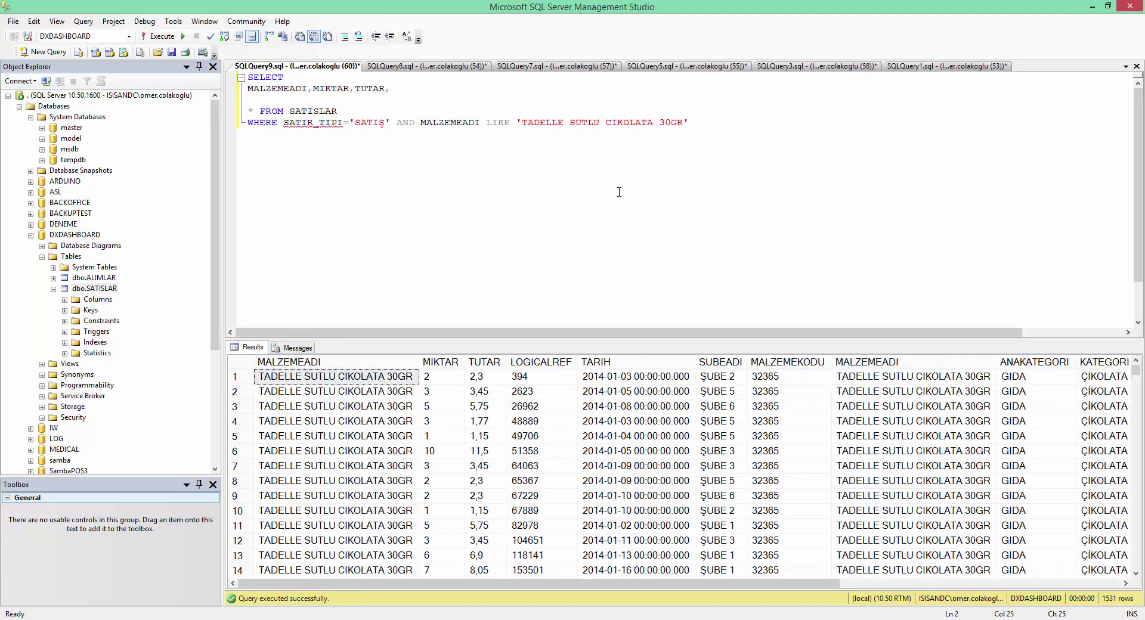
type("TARIH,")
key("F5")
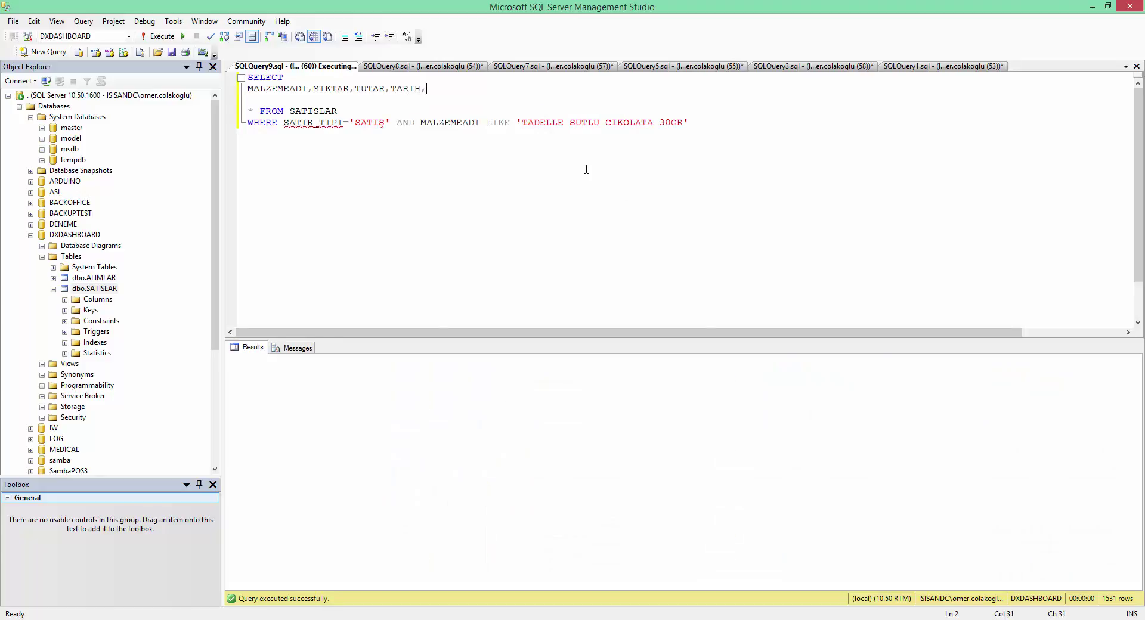
Remove the asterisk and the trailing comma so only the four named columns are selected, and run the query
scroll(586, 170, "down", 2)
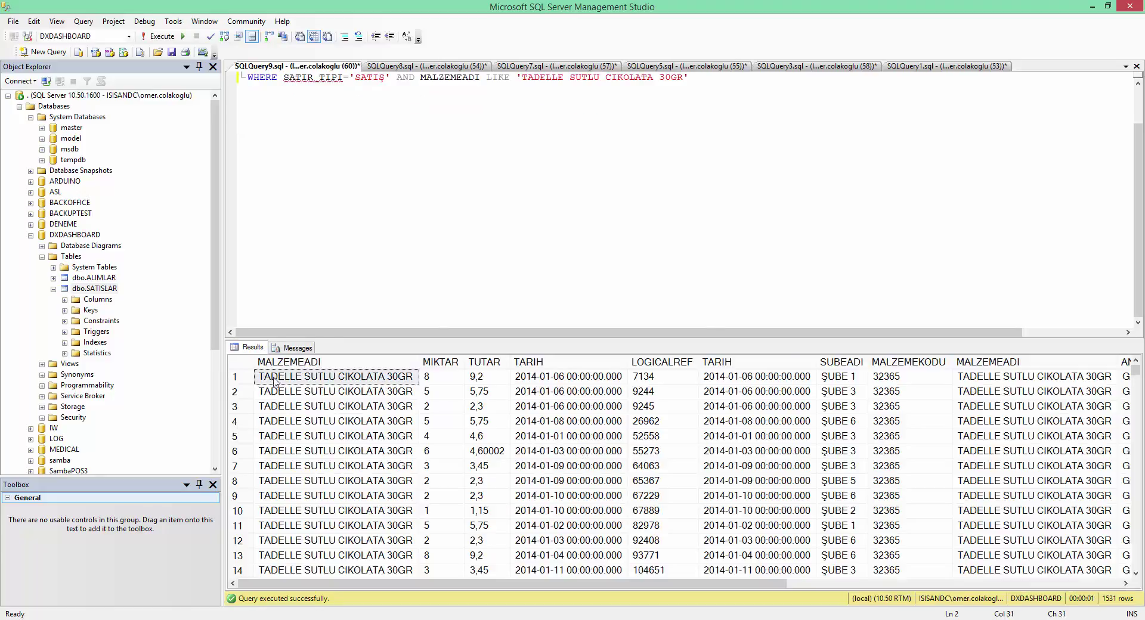
left_click(241, 366)
left_click(487, 376)
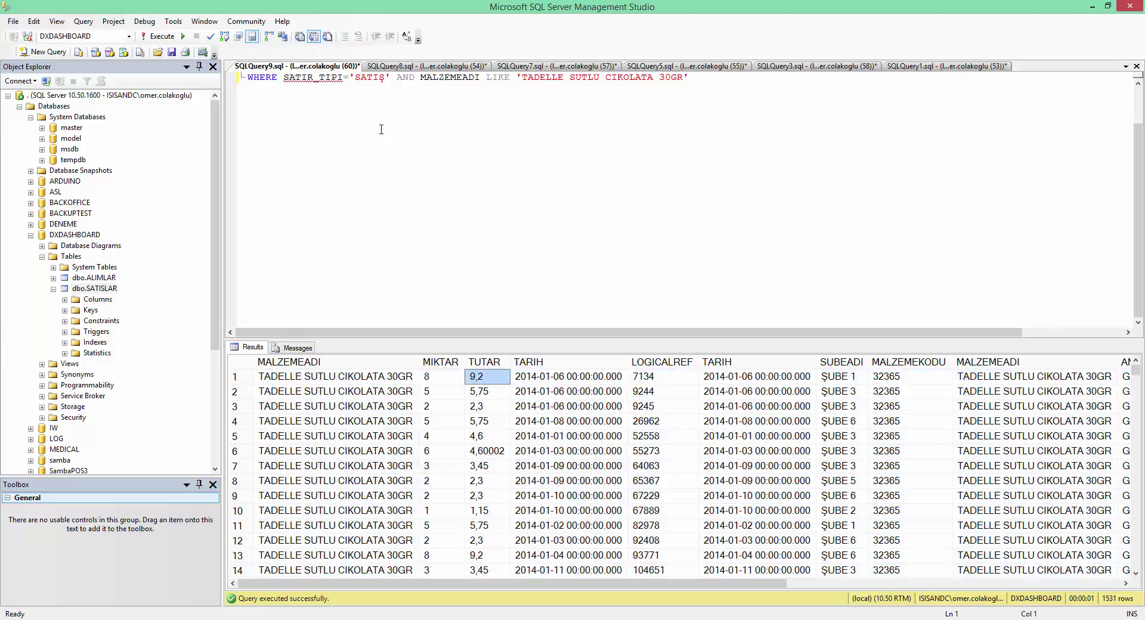
left_click(379, 129)
scroll(380, 129, "up", 2)
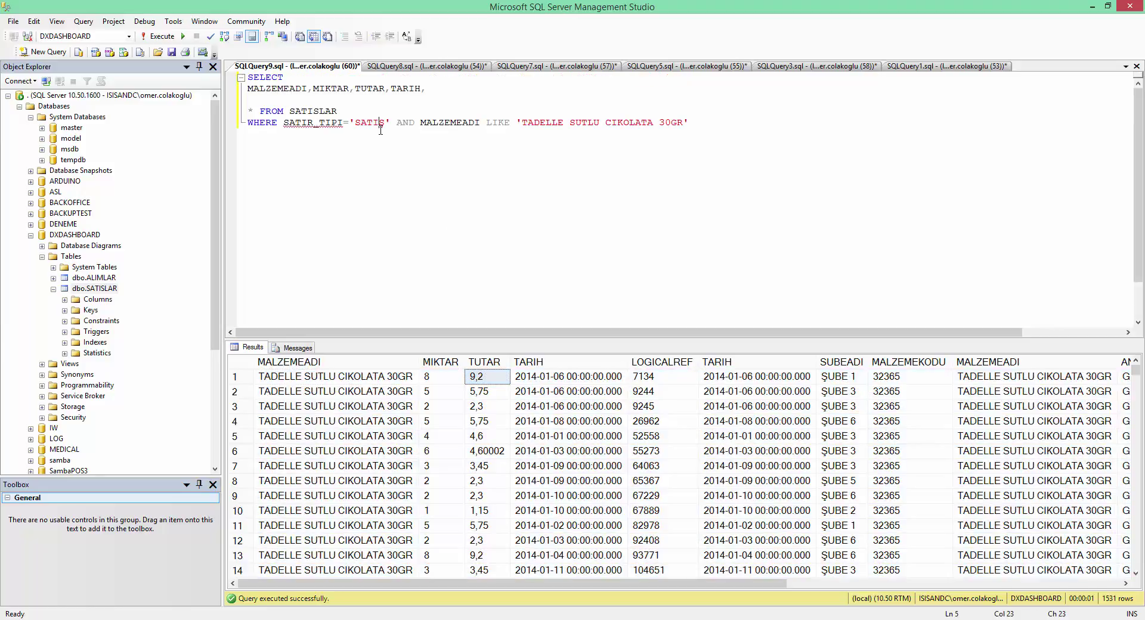
left_click(253, 111)
key("F5")
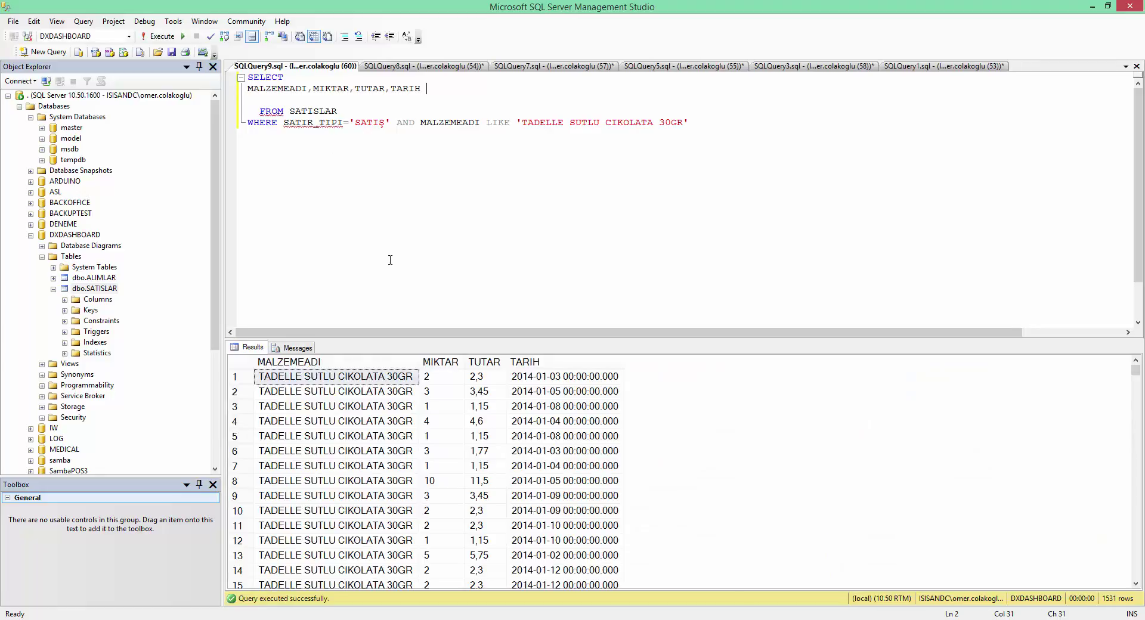
Copy the entire result grid with headers and paste it into Sayfa1 of the Excel workbook Kitap1
left_click(240, 361)
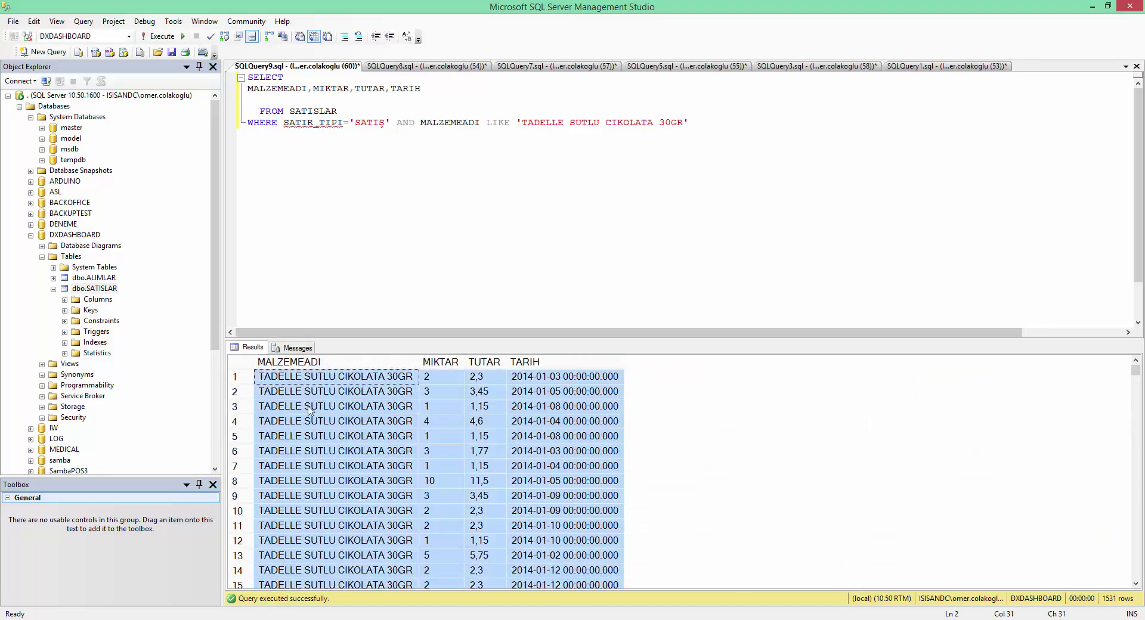
right_click(316, 419)
left_click(311, 437)
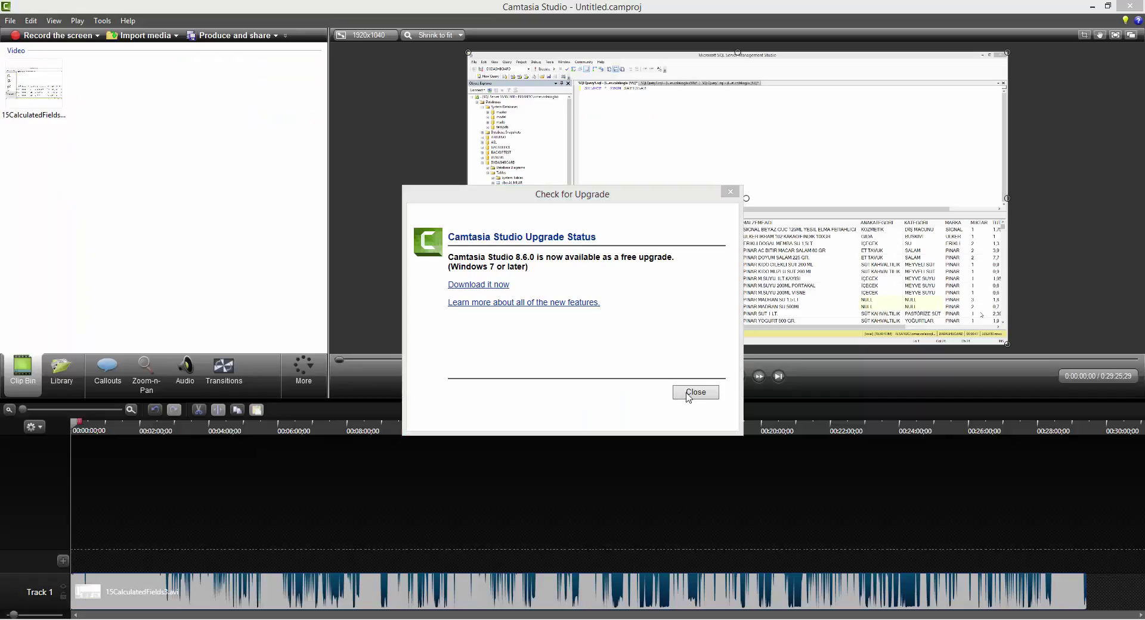
left_click(693, 399)
left_click(1092, 6)
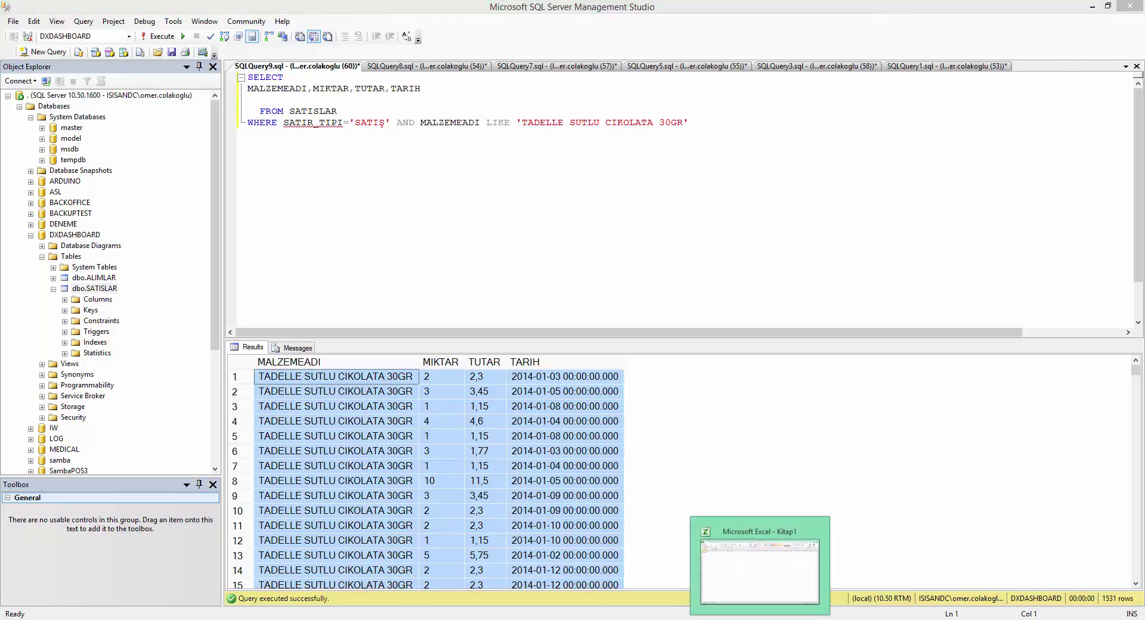
left_click(760, 567)
key("ctrl+v")
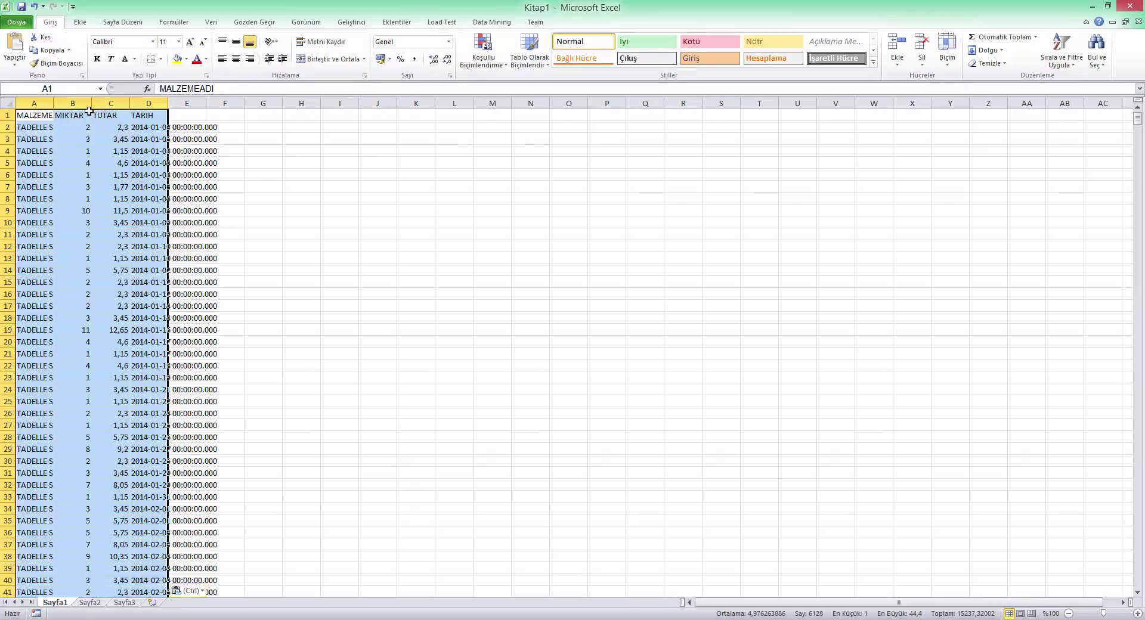
Autofit the widths of columns A to D on Sayfa1 to their contents
double_click(53, 103)
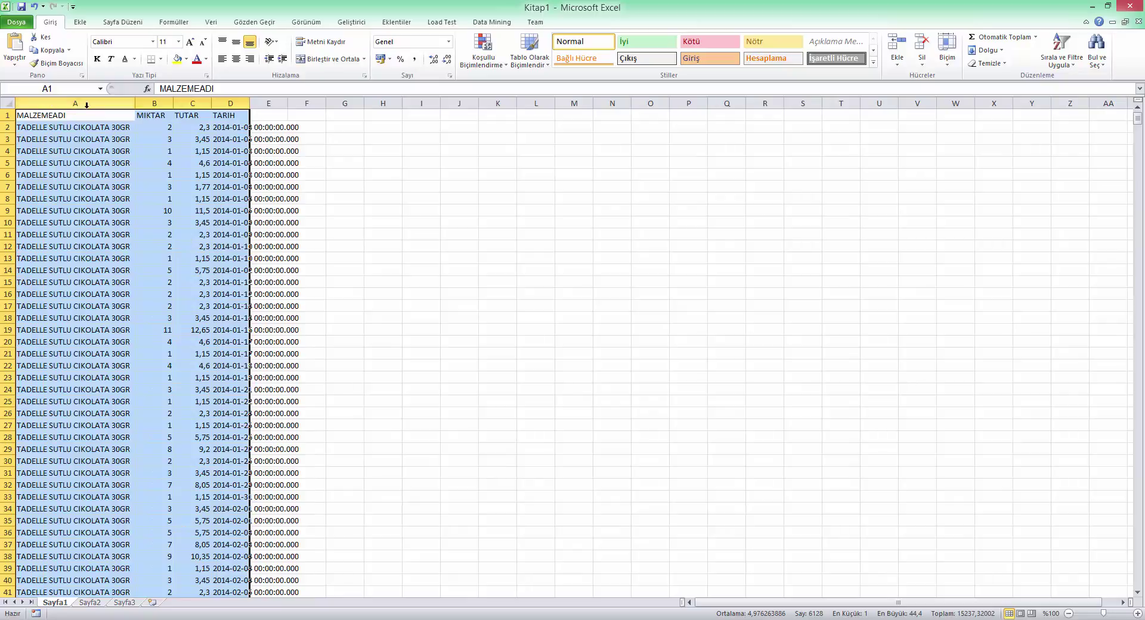
double_click(173, 103)
double_click(206, 103)
double_click(240, 104)
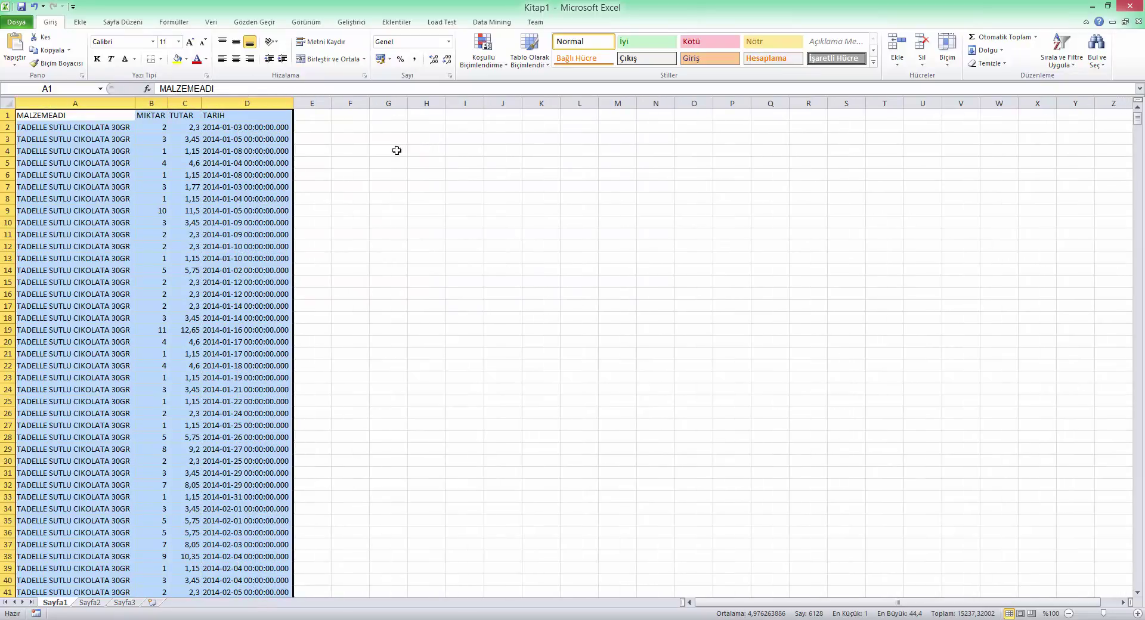
Examine the product name, quantity, amount and date cells of the first sales record in row 2
left_click(317, 128)
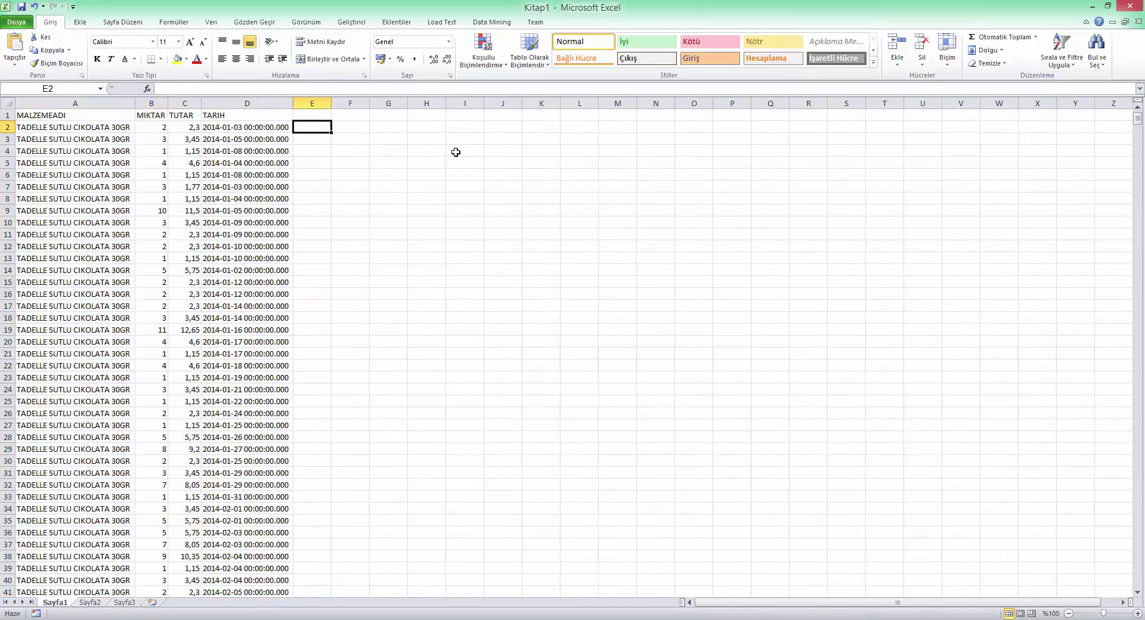
key("Left")
key("Left")
key("Left")
key("Left")
key("Right")
key("Right")
key("Right")
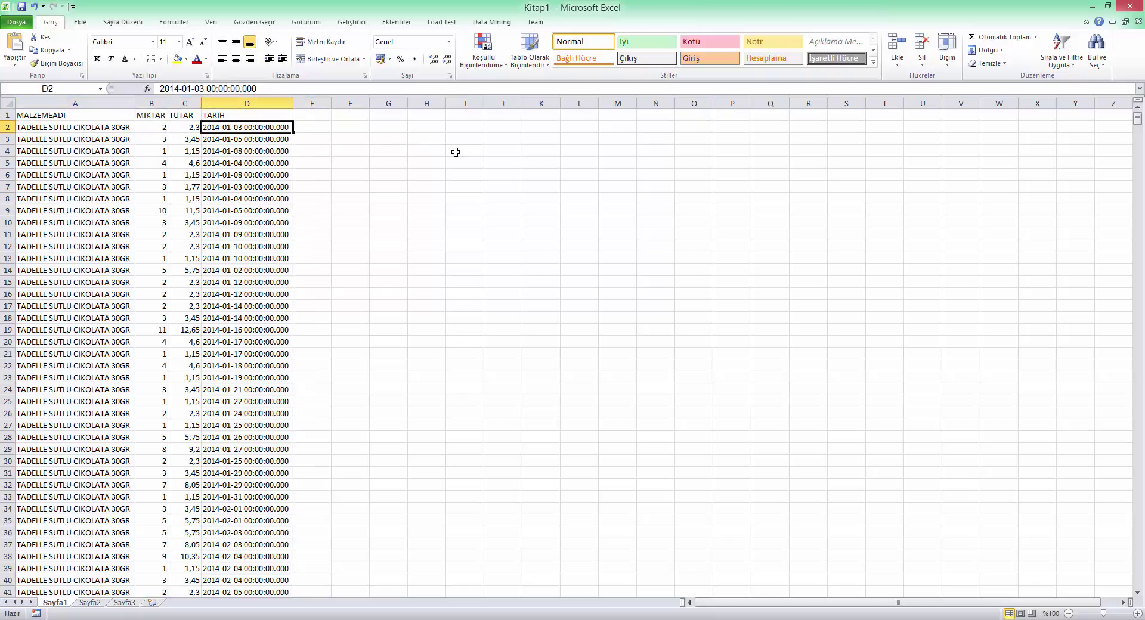
key("Right")
key("Left")
Enter the header ANAKATEGORİ SATIŞ TOPLAMI in cell E1 and autofit column E
key("Up")
key("Right")
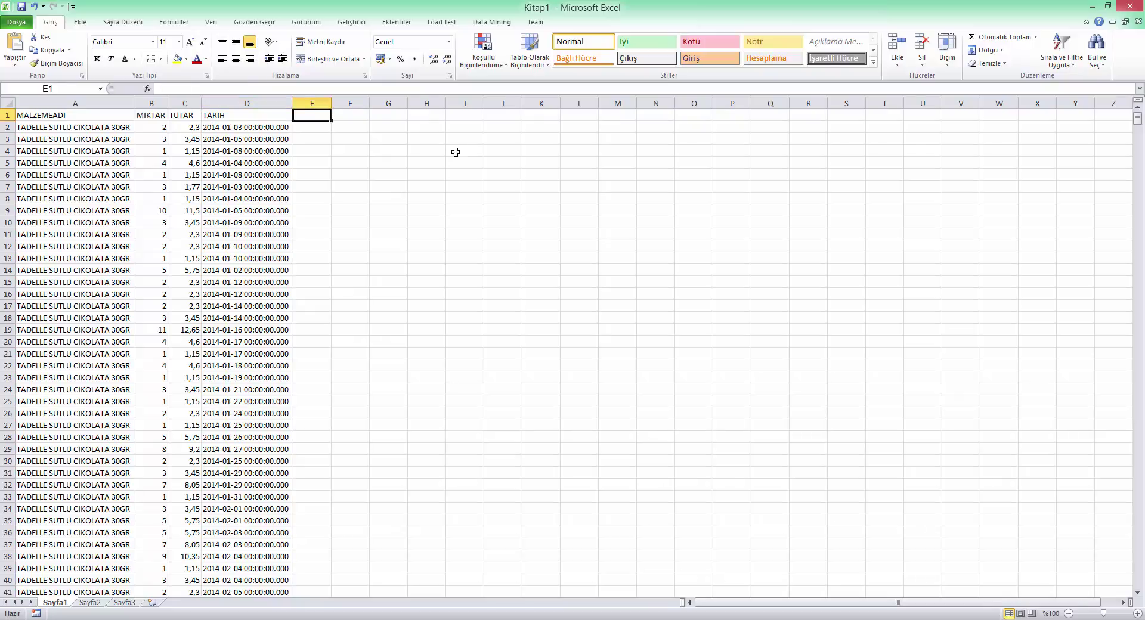
type("ANAKATEG")
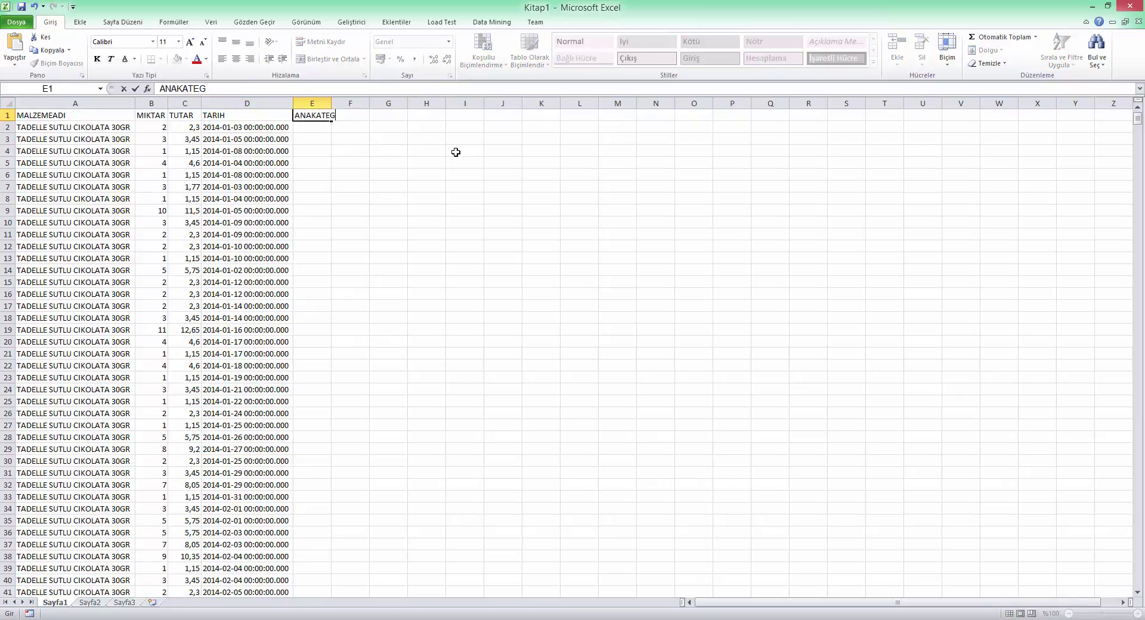
type("ORİ SATIŞ TOPLAMI")
key("Return")
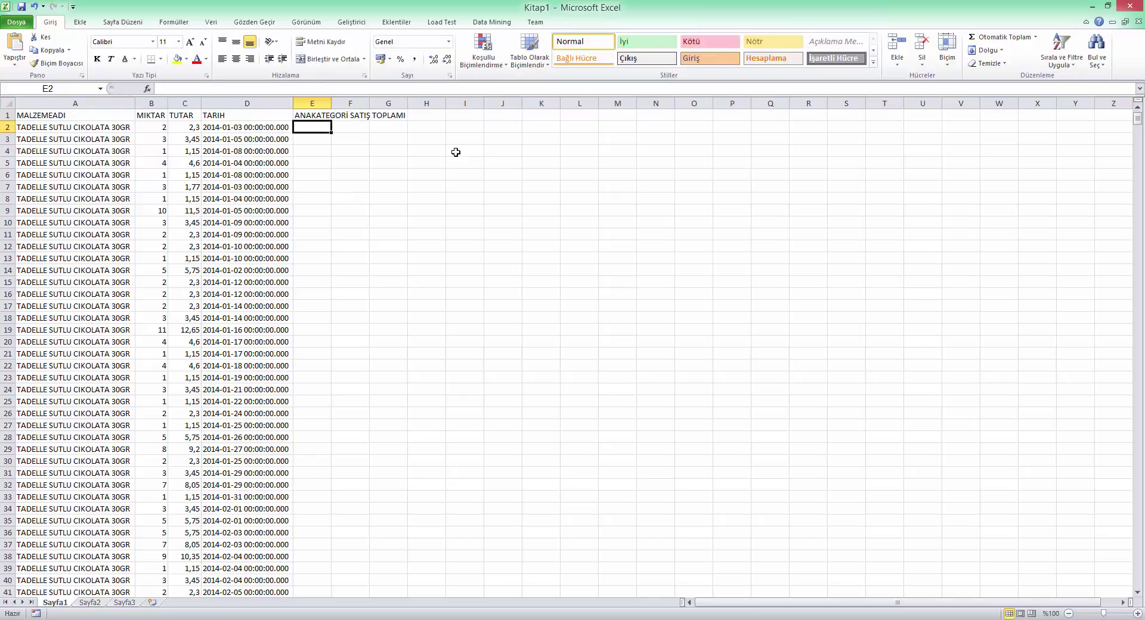
double_click(331, 103)
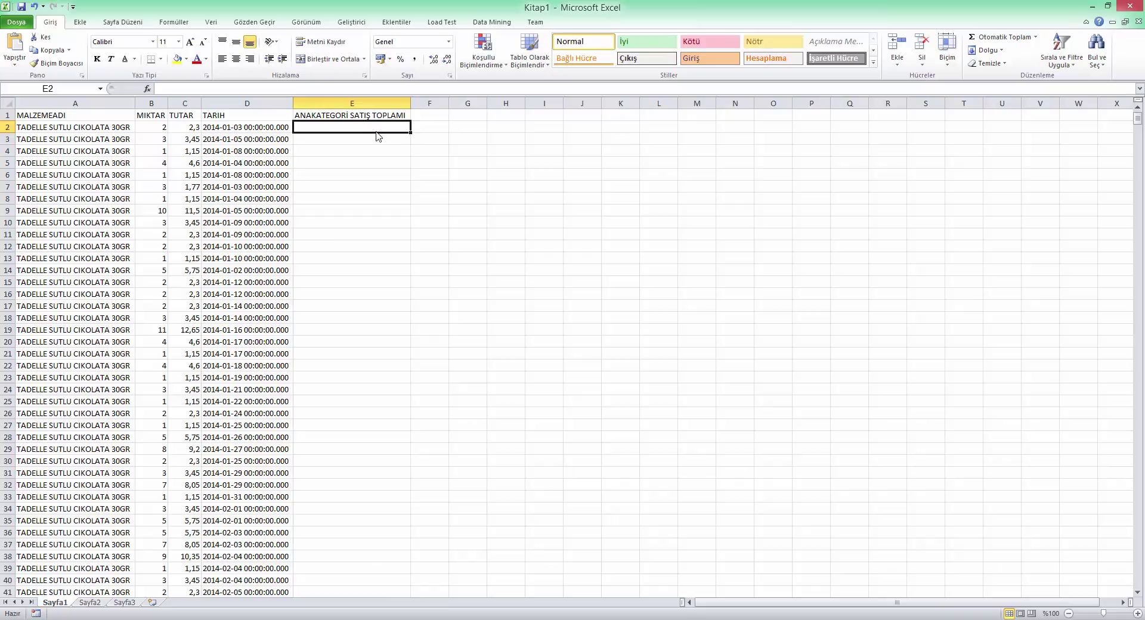
Switch to SQL Server Management Studio and move TARIH directly after MALZEMEADI in the SELECT list
key("alt+Tab")
left_click(391, 150)
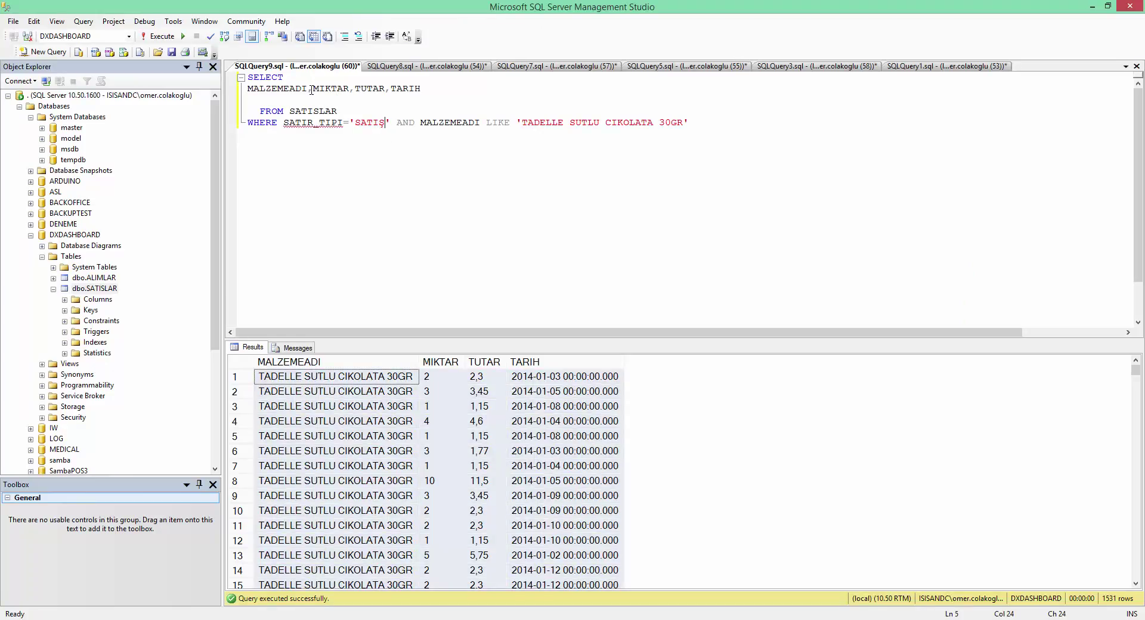
double_click(404, 88)
key("ctrl+c")
key("Delete")
key("ctrl+v")
Turn the quantity and amount columns into SUM(MIKTAR) AS MIKTAR and SUM(TUTAR) AS TUTAR in the SELECT list
type(",SUM(")
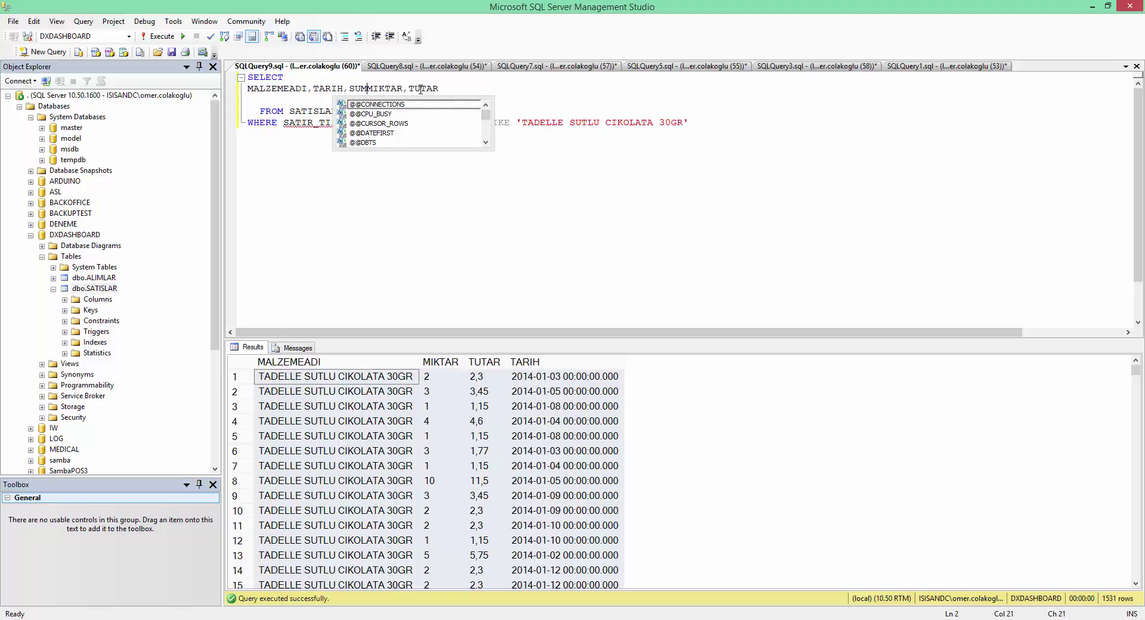
type("MIKTAR")
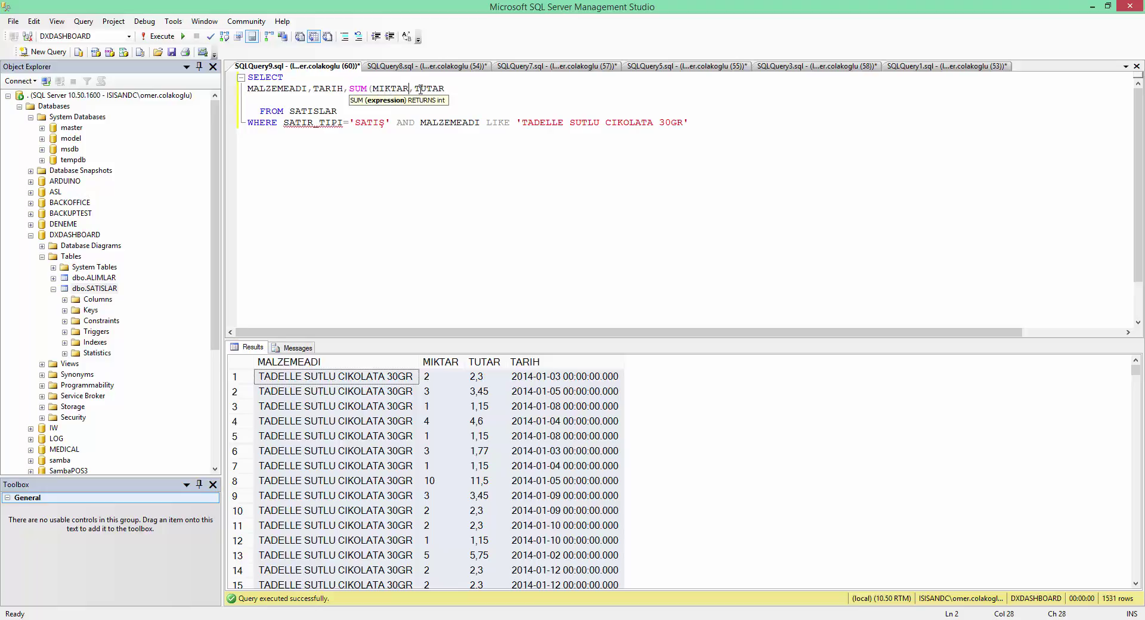
type(") AS MIKTA")
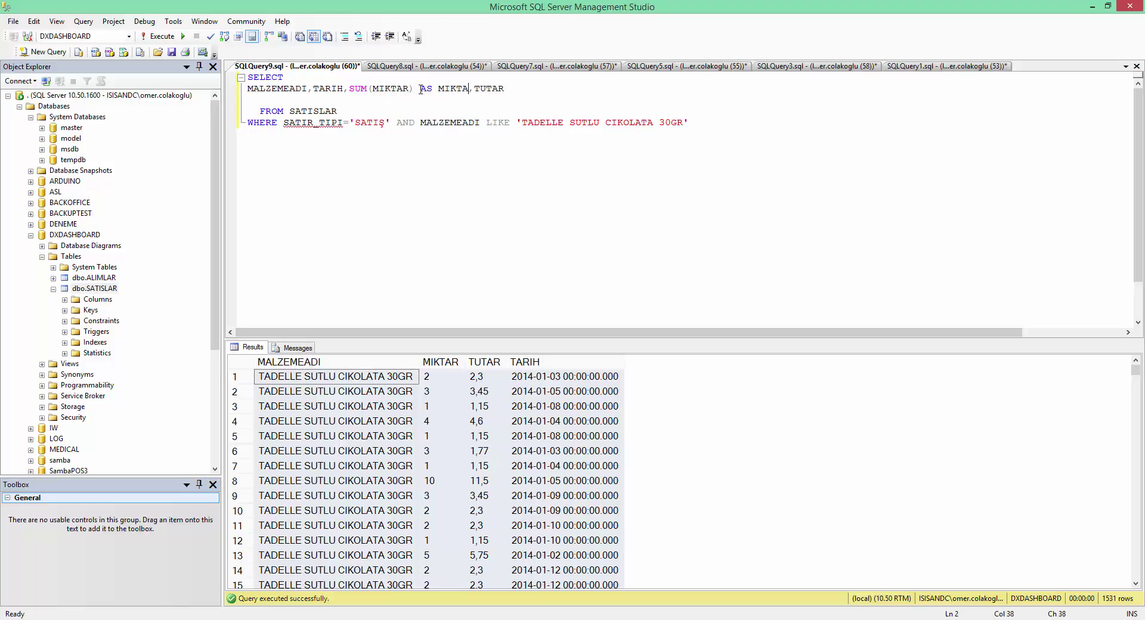
type("R")
key("Right")
type("SUM(TUT")
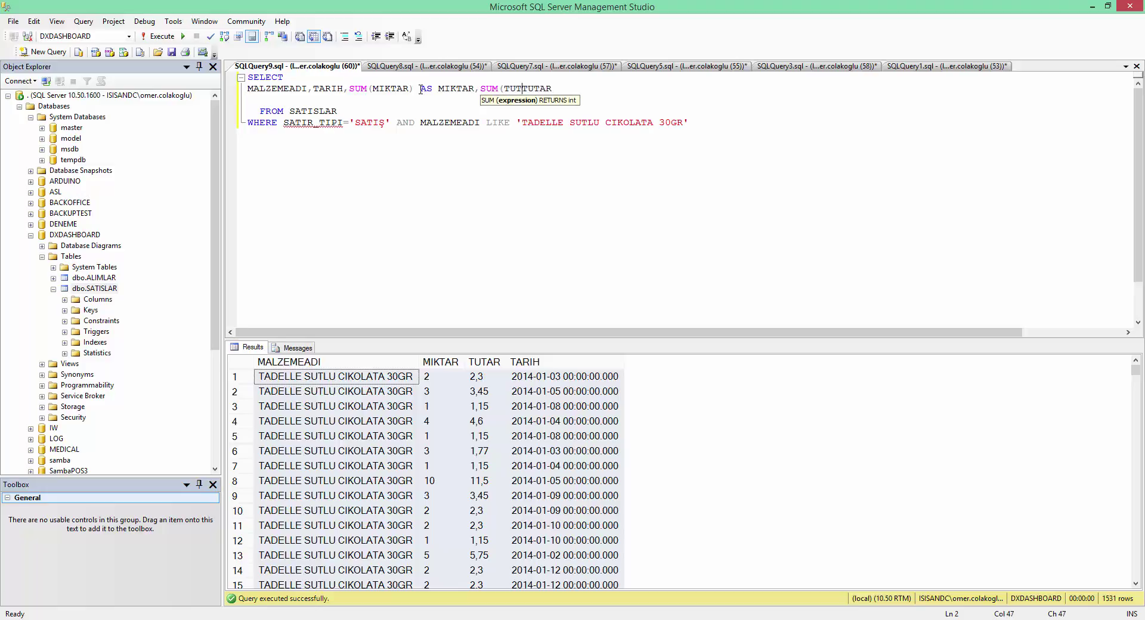
type("AR) AS")
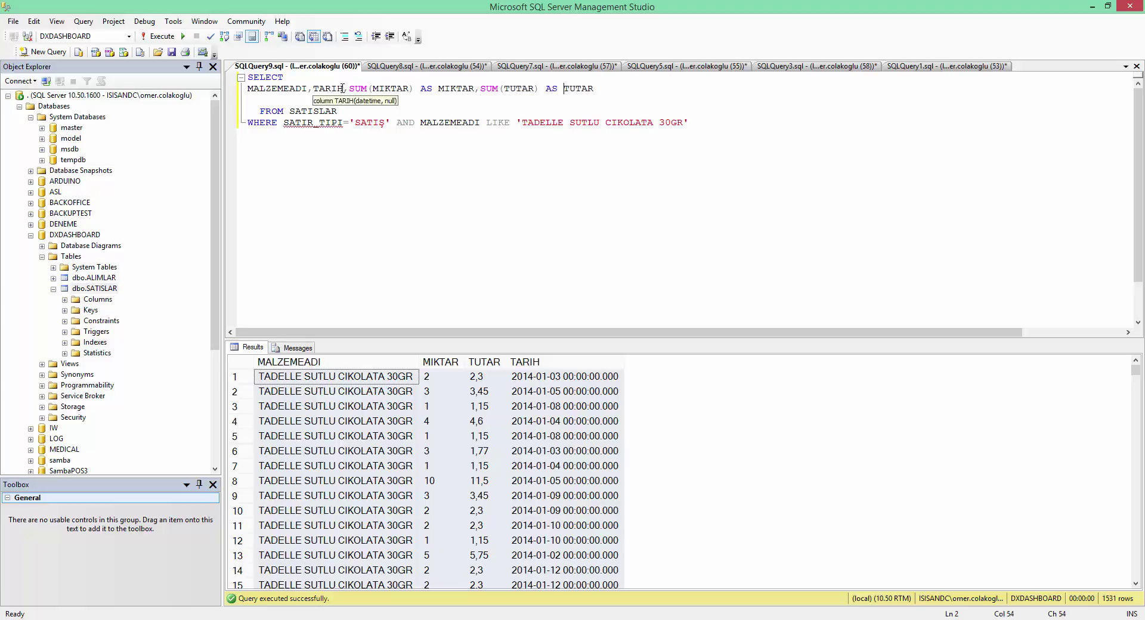
Add the line GROUP BY MALZEMEADI,TARIH below the WHERE clause and run the query
left_click_drag(344, 88, 242, 92)
key("ctrl+c")
left_click(723, 122)
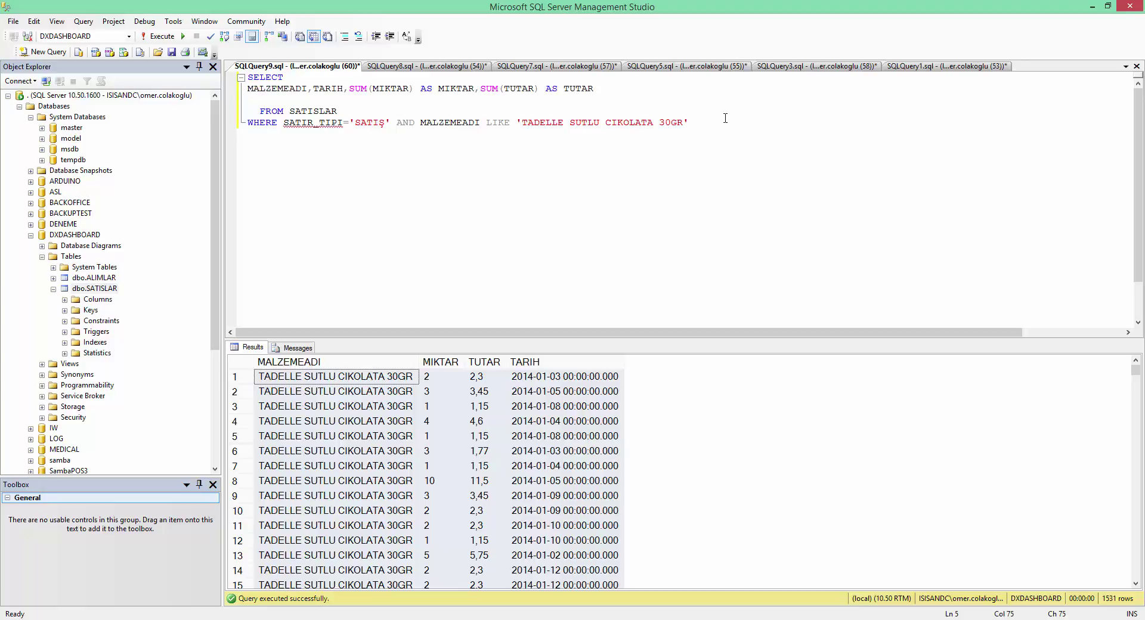
key("Return")
key("ctrl+v")
key("F5")
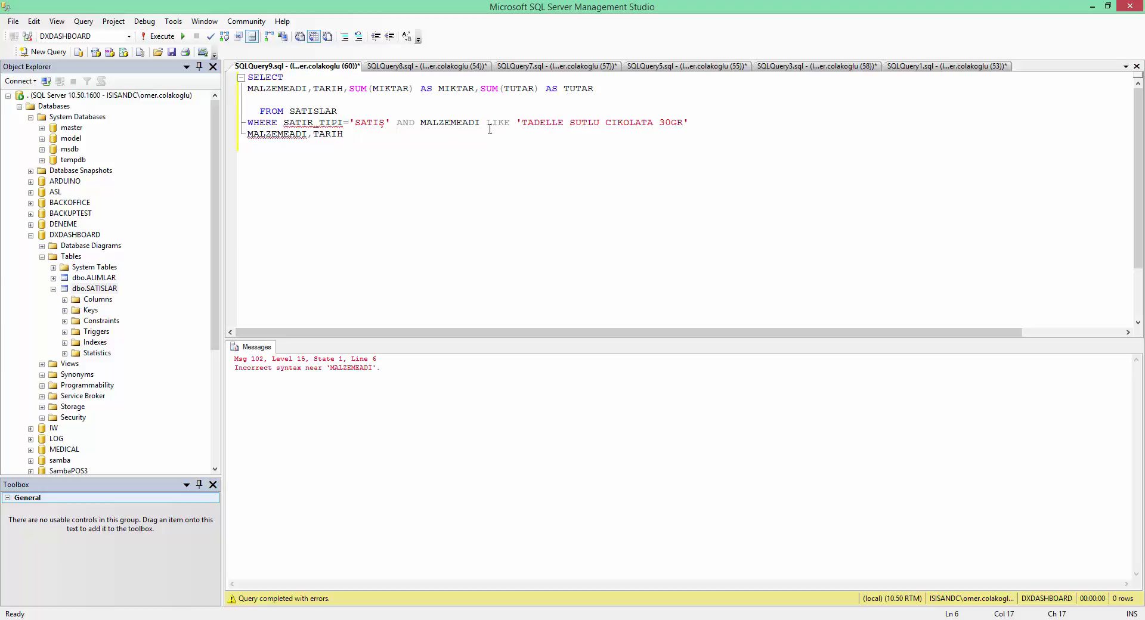
type("GROUP BY")
key("F5")
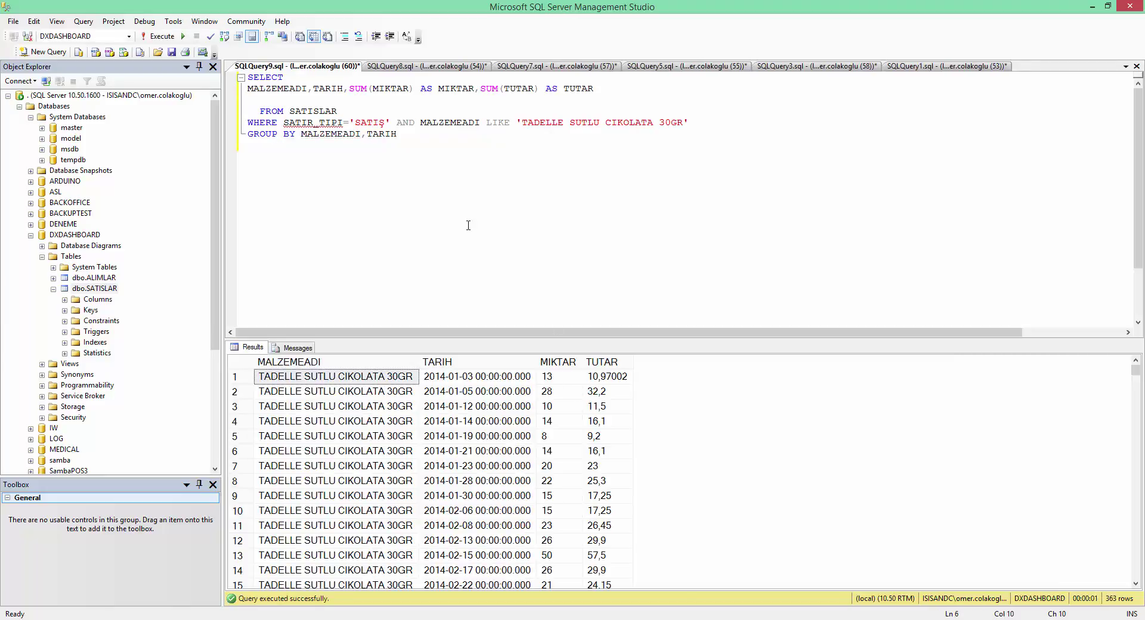
Add the line ORDER BY TARIH at the end of the query and run it
key("End")
key("Return")
type("ORDER BY TARIH")
key("F5")
Copy the entire grouped result with headers and paste it into Sayfa2 of the Excel workbook
left_click(240, 362)
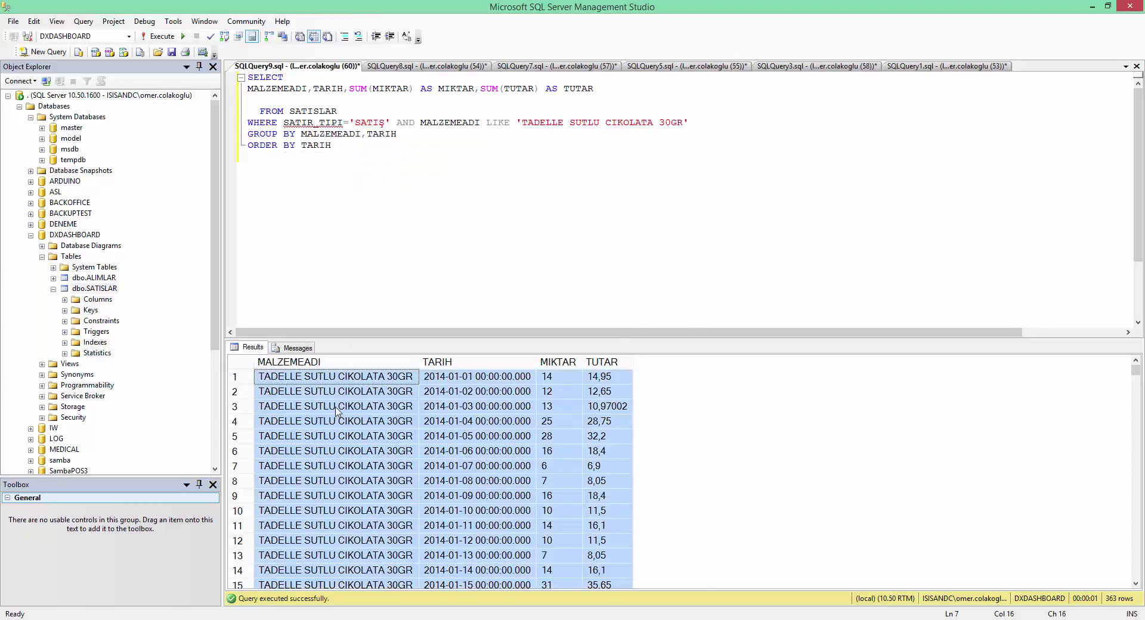
right_click(245, 408)
left_click(280, 431)
key("alt+Tab")
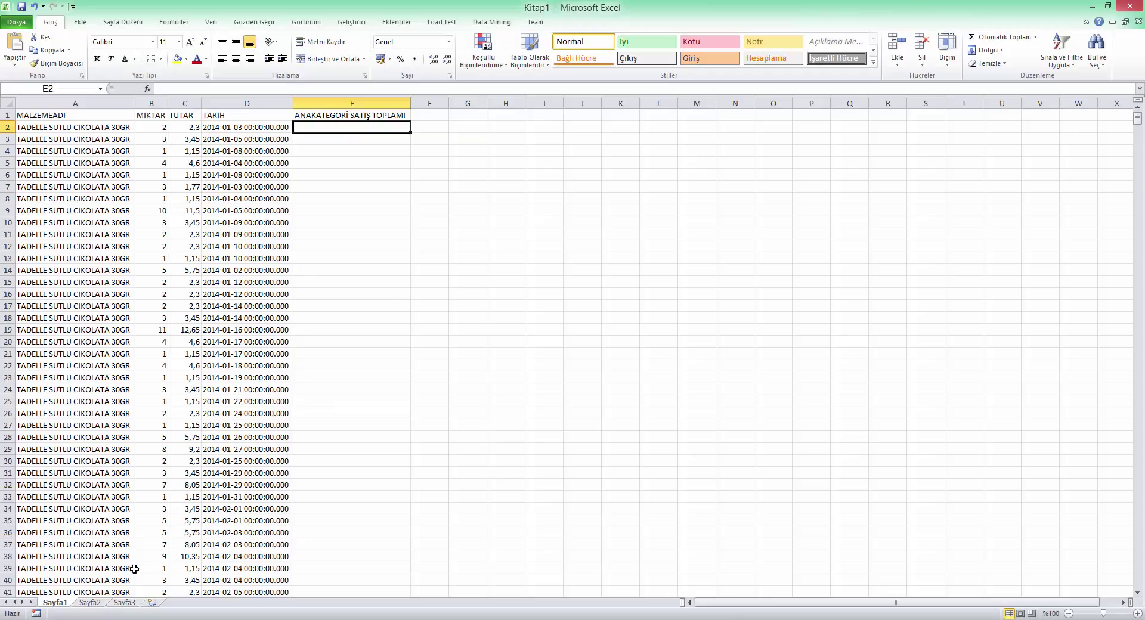
left_click(89, 603)
key("ctrl+v")
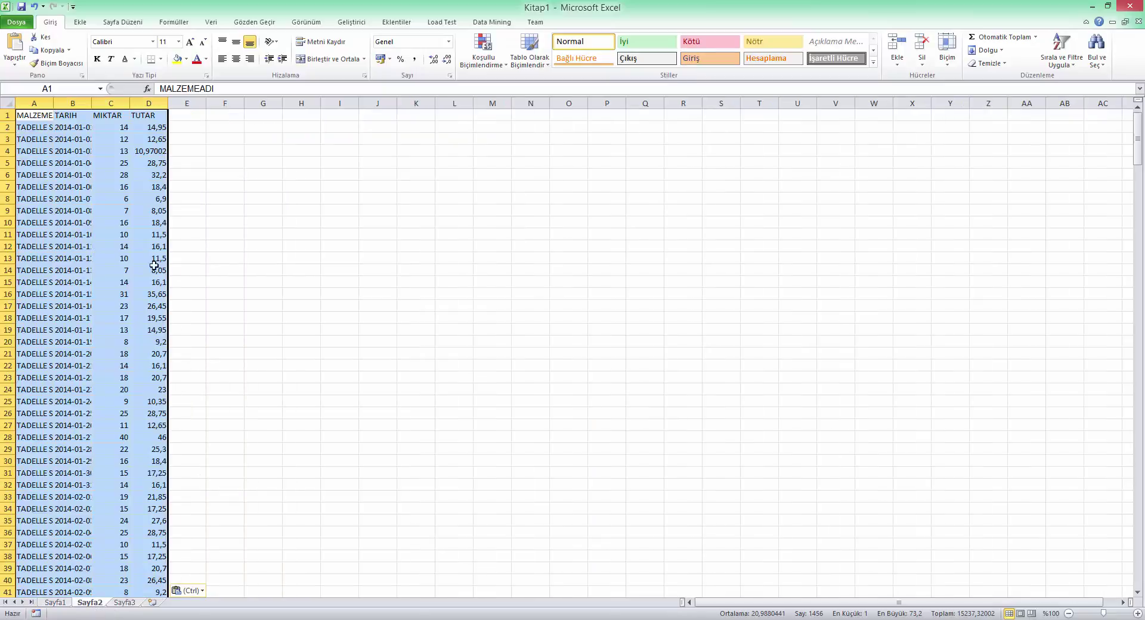
Autofit the widths of columns A to D on Sayfa2 to their contents
double_click(54, 104)
double_click(167, 103)
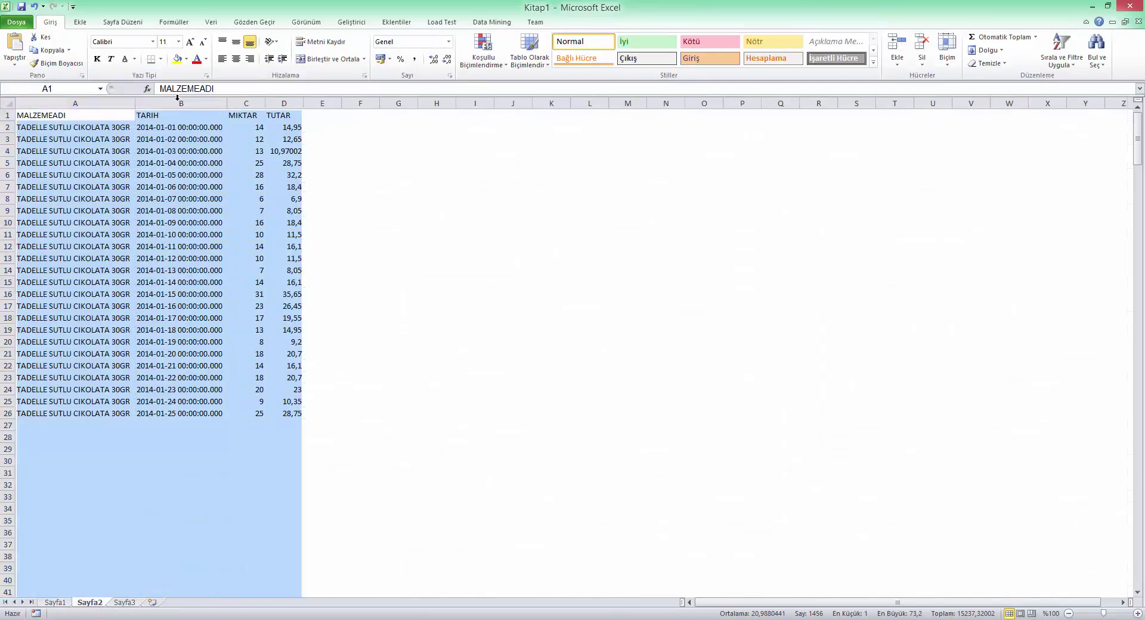
double_click(265, 104)
double_click(298, 104)
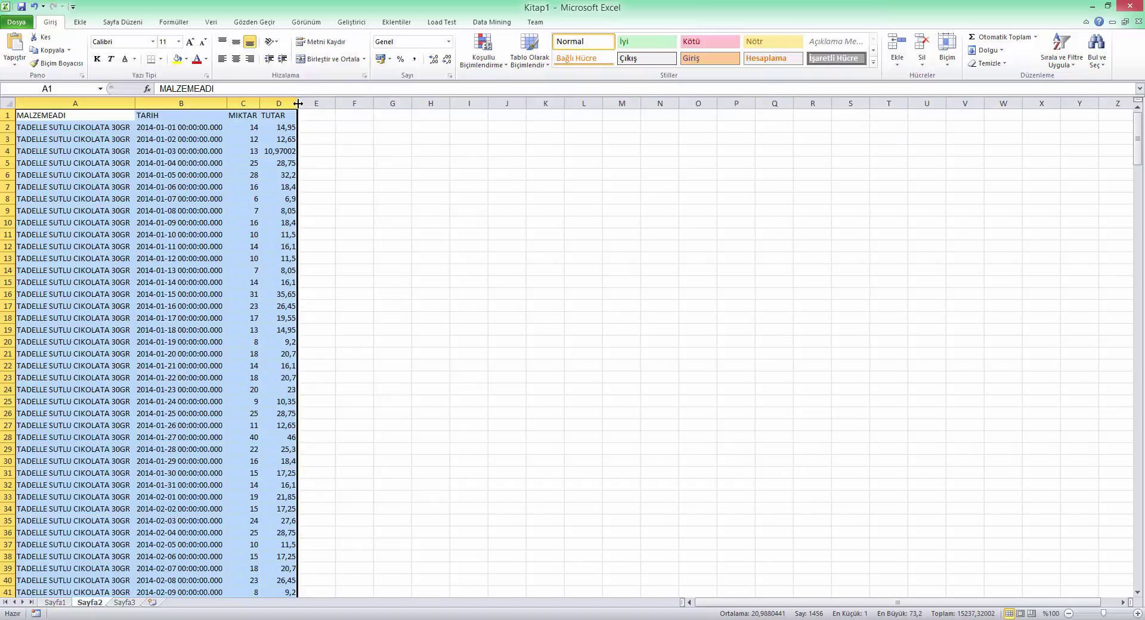
left_click(243, 115)
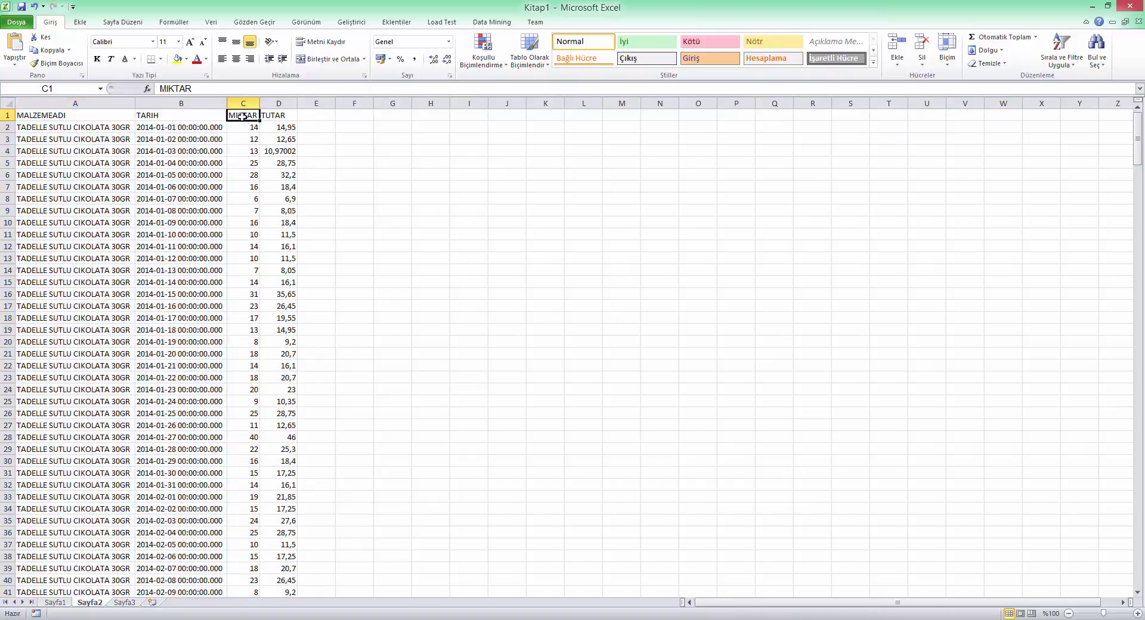
left_click_drag(94, 138, 182, 138)
left_click(182, 138)
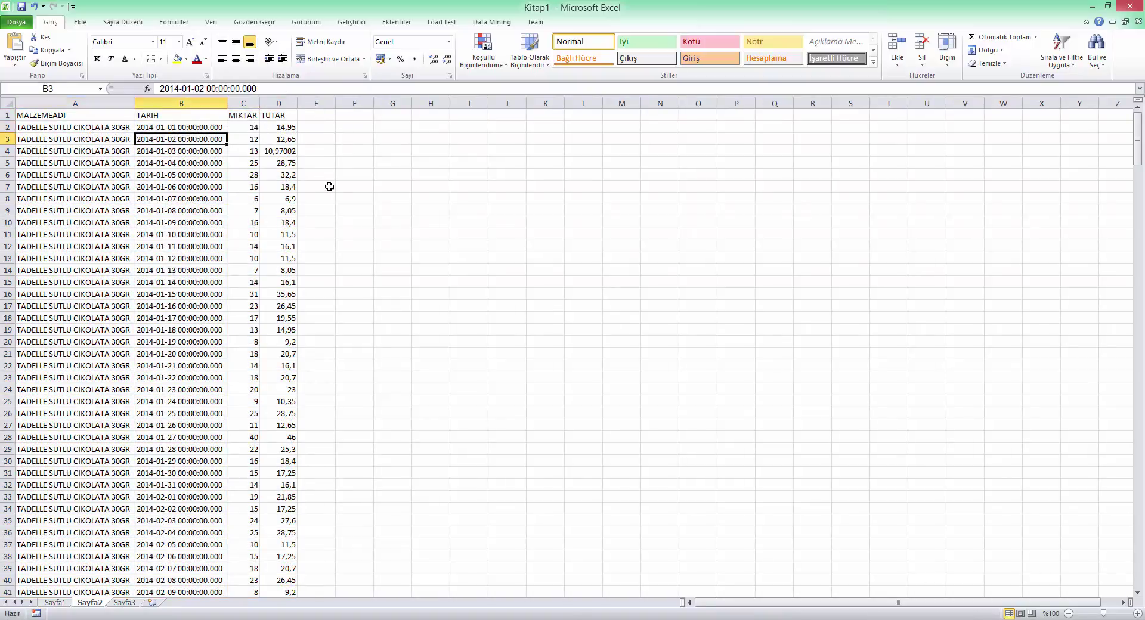
left_click(115, 128, "shift")
left_click(111, 129)
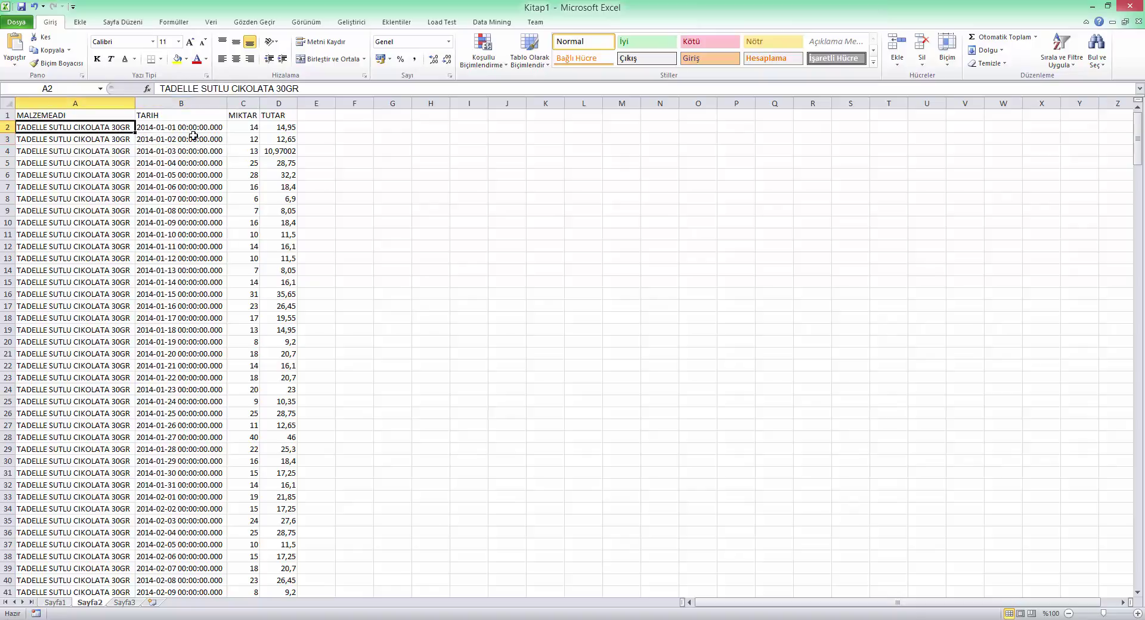
key("alt")
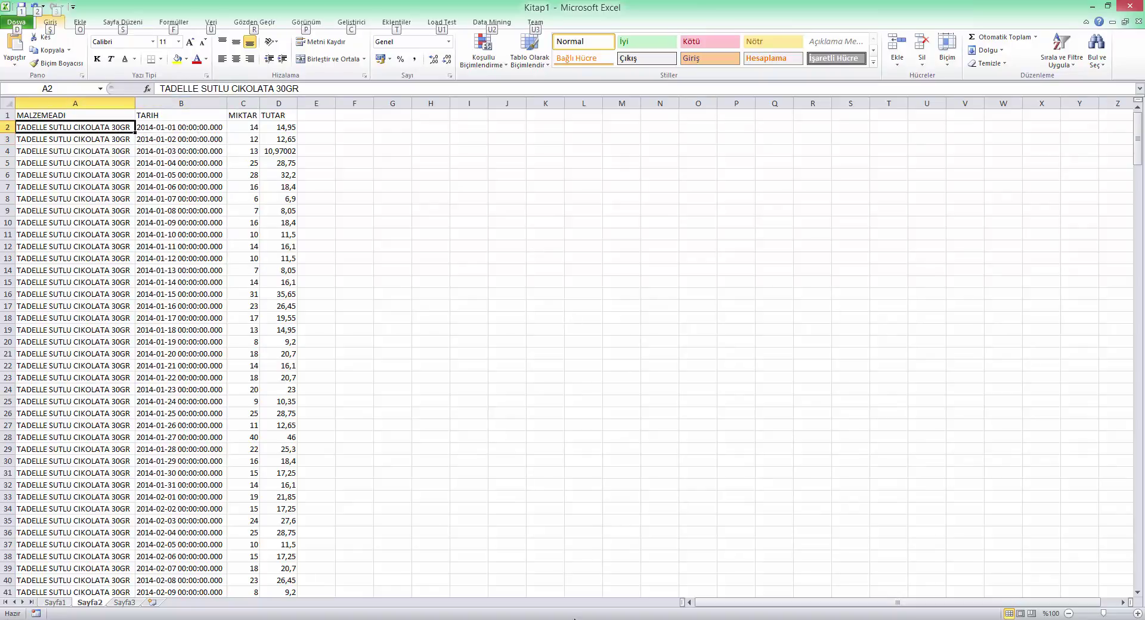
Switch to SQL Server Management Studio and replace the summed MIKTAR and TUTAR columns in the SELECT list with *
key("alt+Tab")
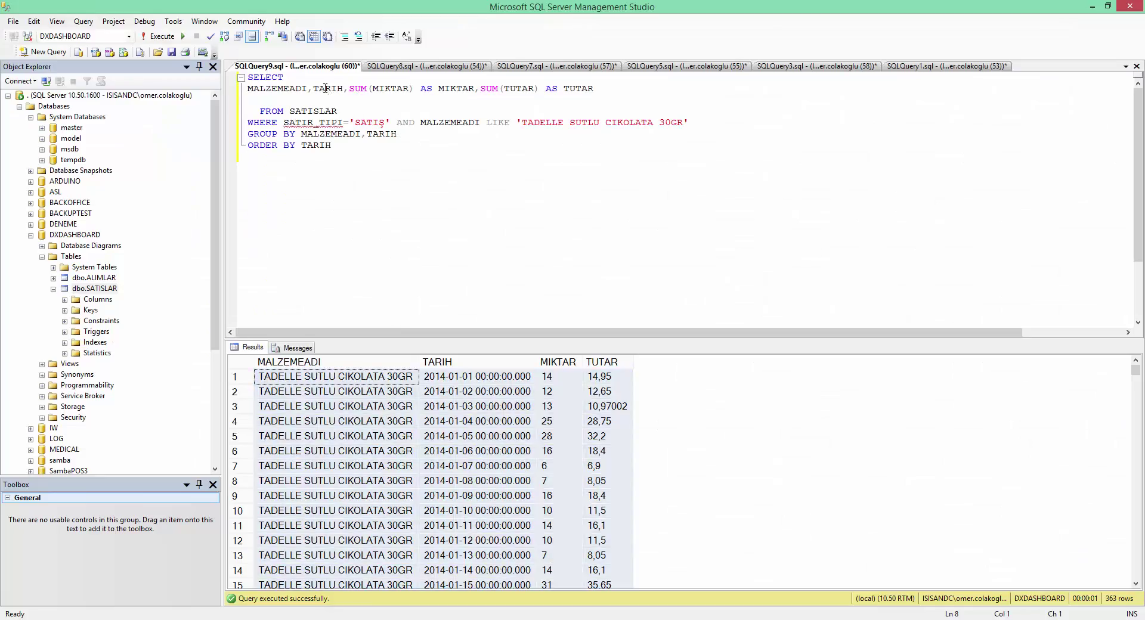
left_click_drag(349, 88, 437, 89)
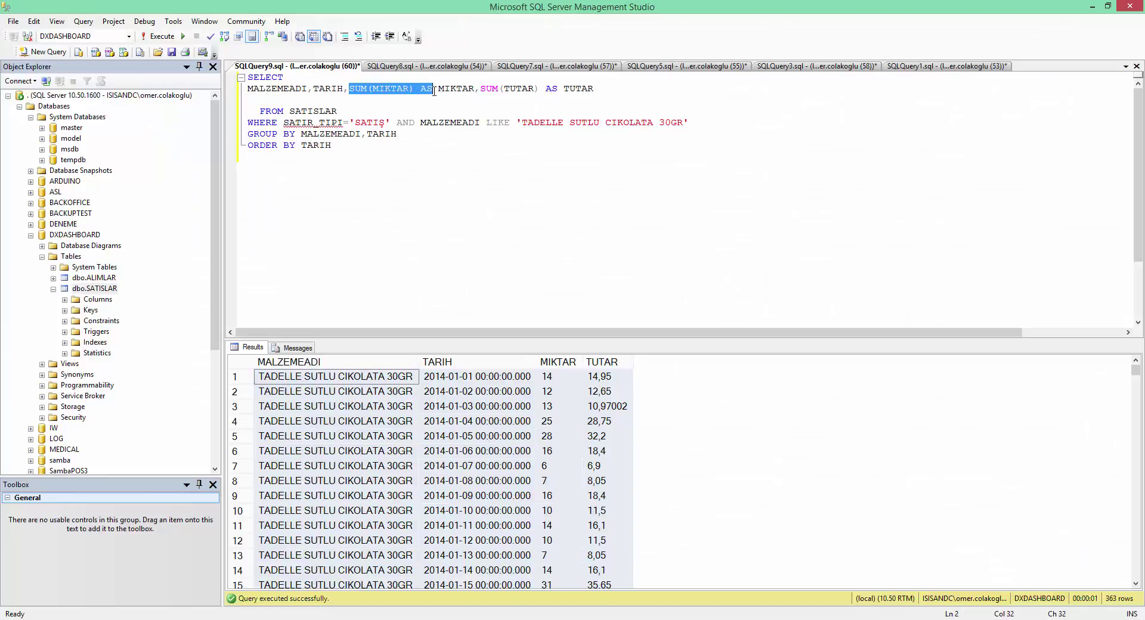
left_click_drag(533, 89, 356, 89)
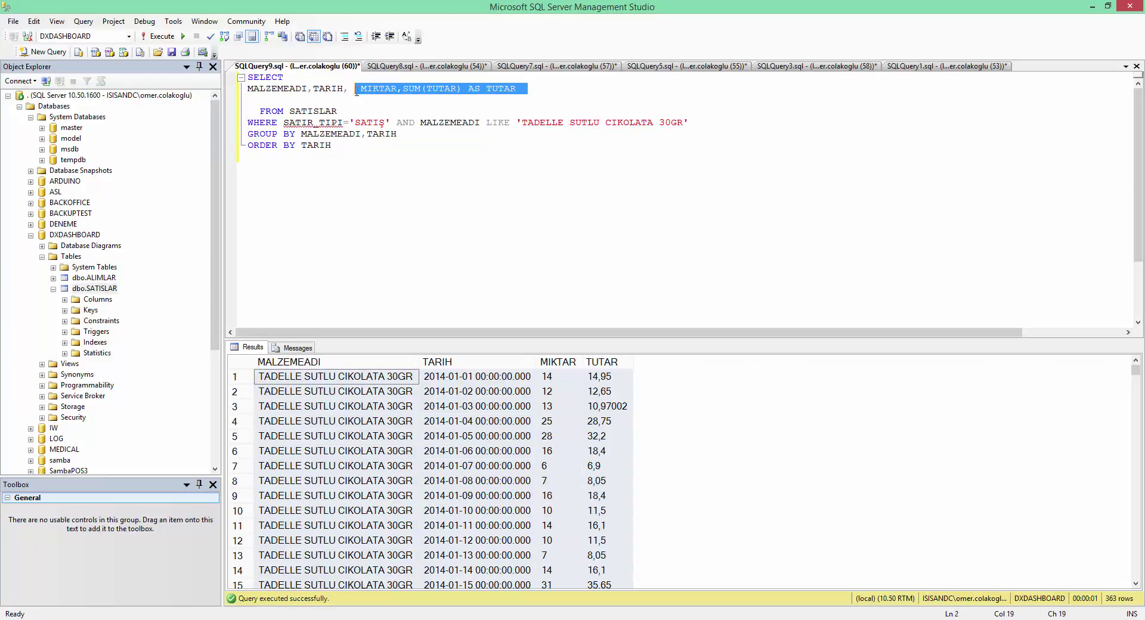
type("*")
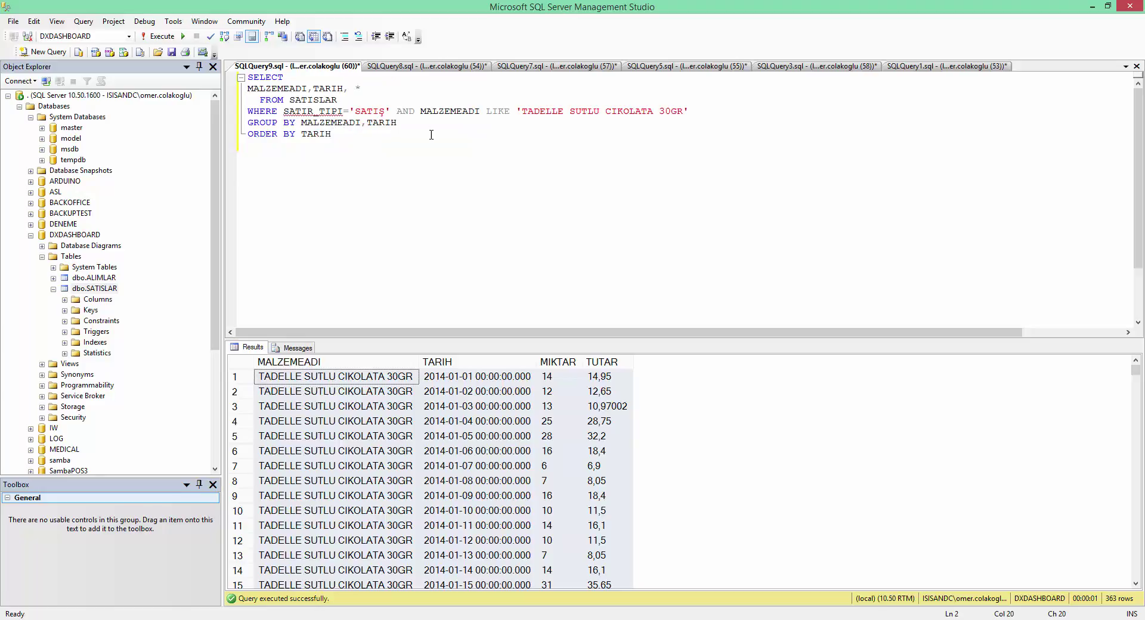
Remove the GROUP BY and ORDER BY lines from the query and run it
left_click_drag(398, 122, 248, 122)
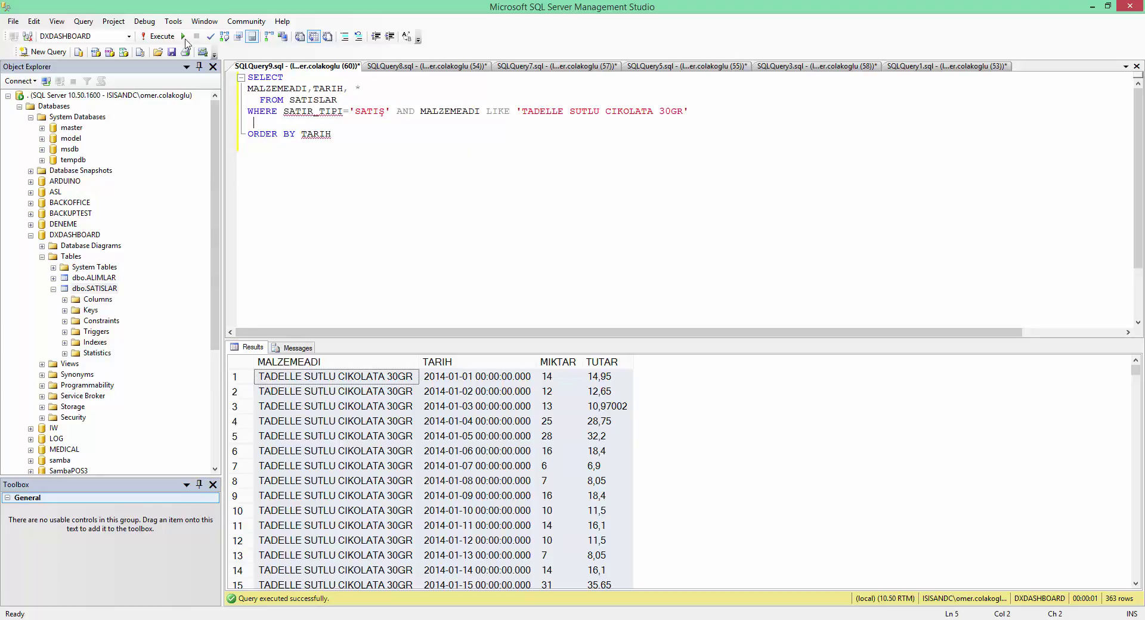
left_click(161, 36)
left_click(348, 180)
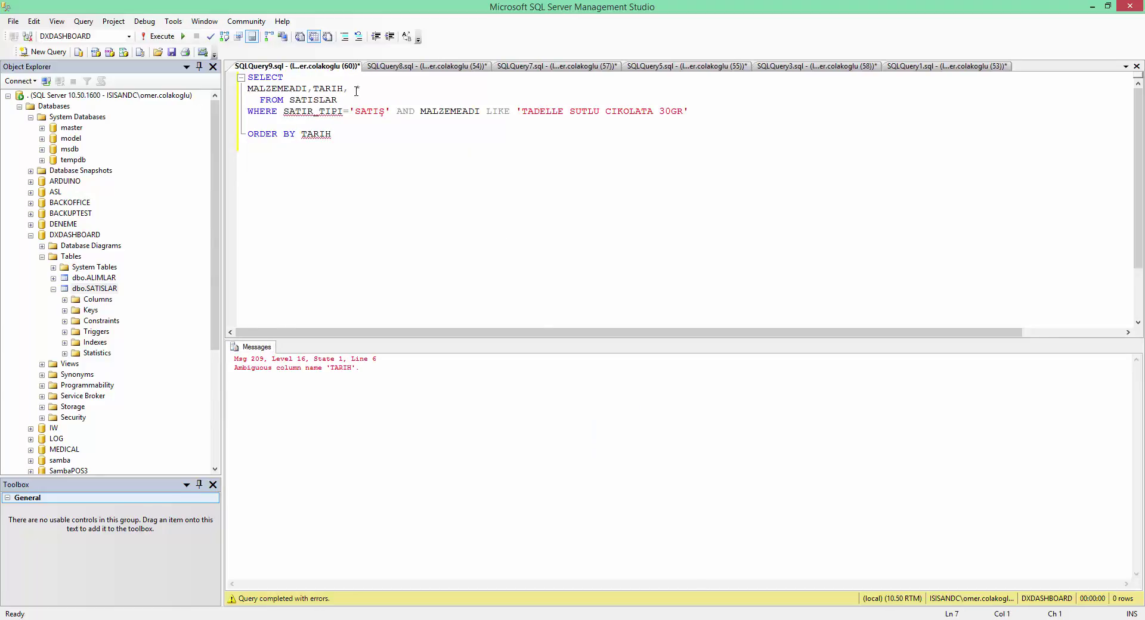
left_click_drag(345, 133, 248, 134)
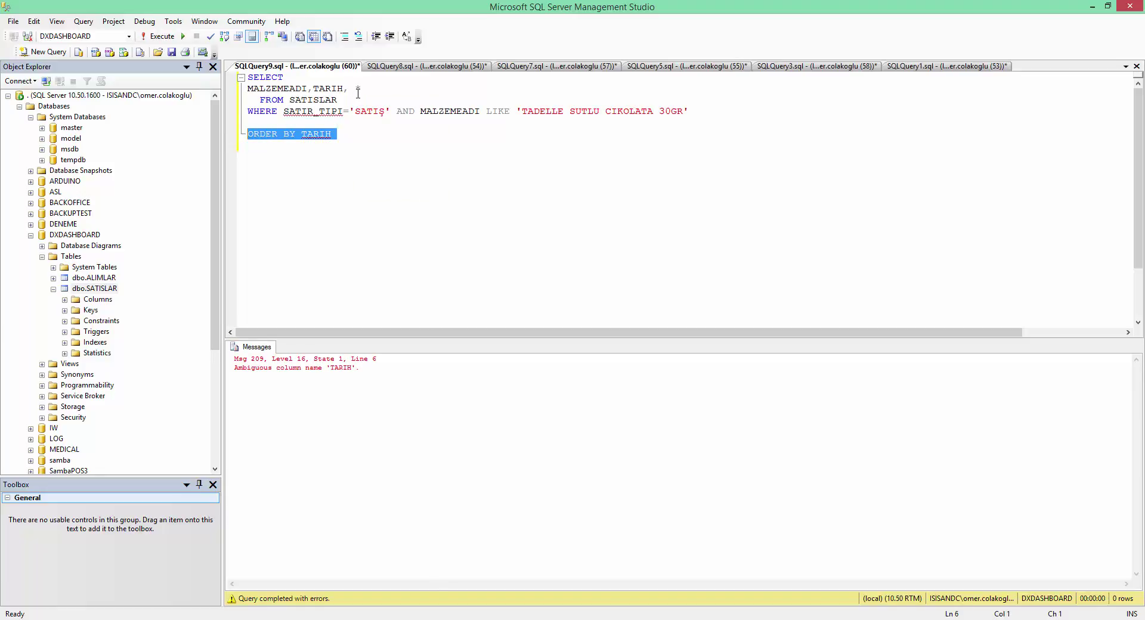
left_click(160, 36)
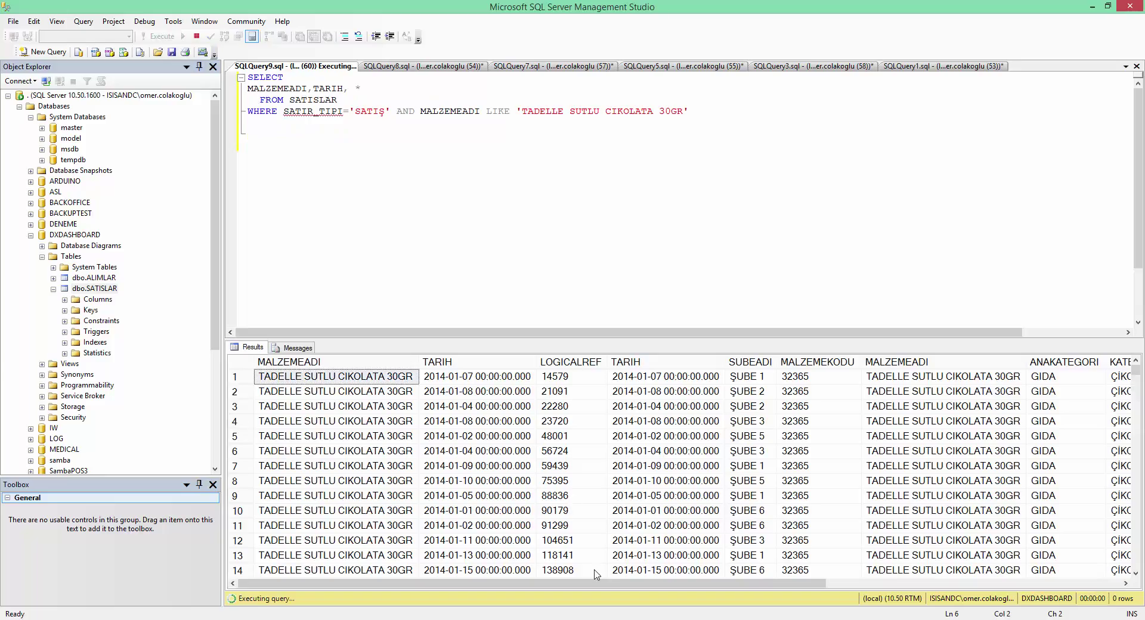
Examine the ANAKATEGORI, KATEGORI and MARKA values of the chocolate product in the query results
left_click_drag(596, 583, 813, 589)
left_click(758, 377)
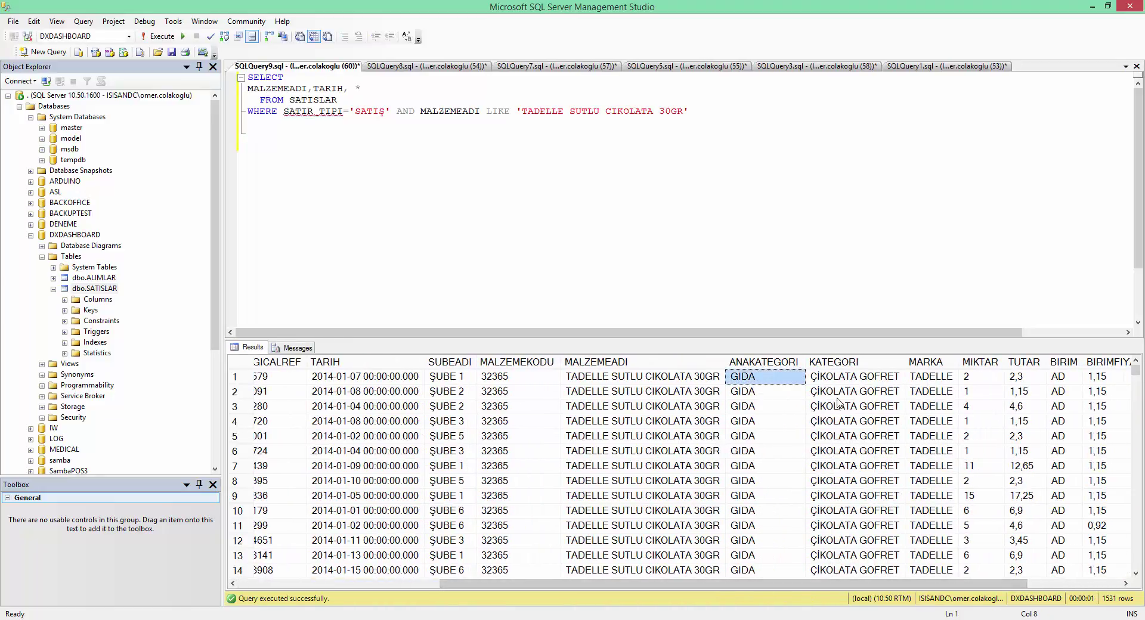
left_click(849, 382)
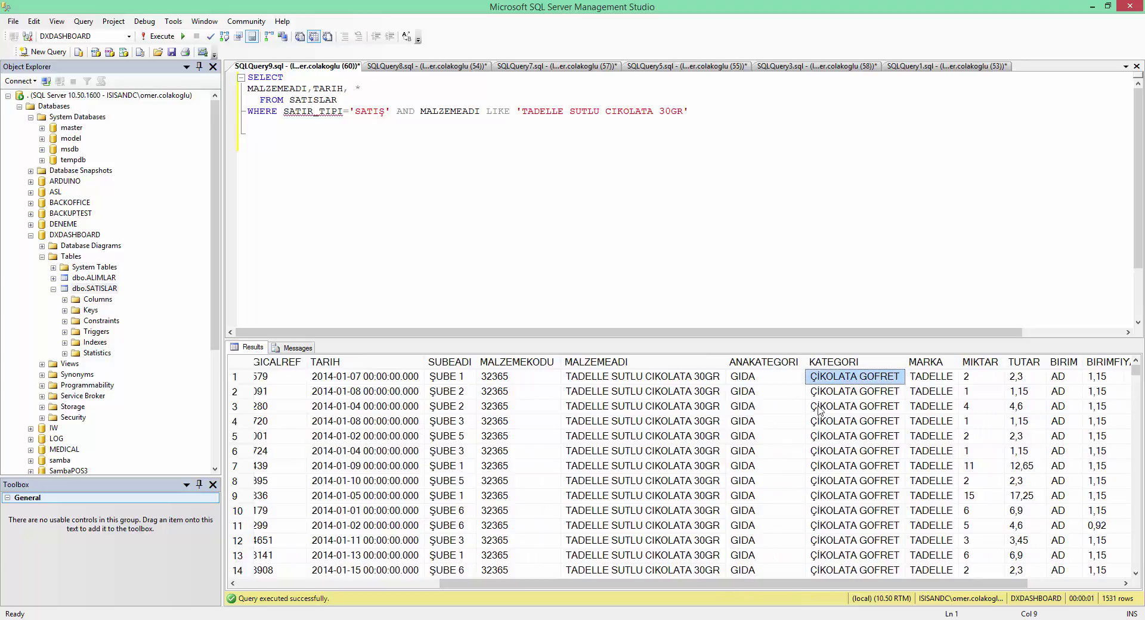
left_click(949, 381)
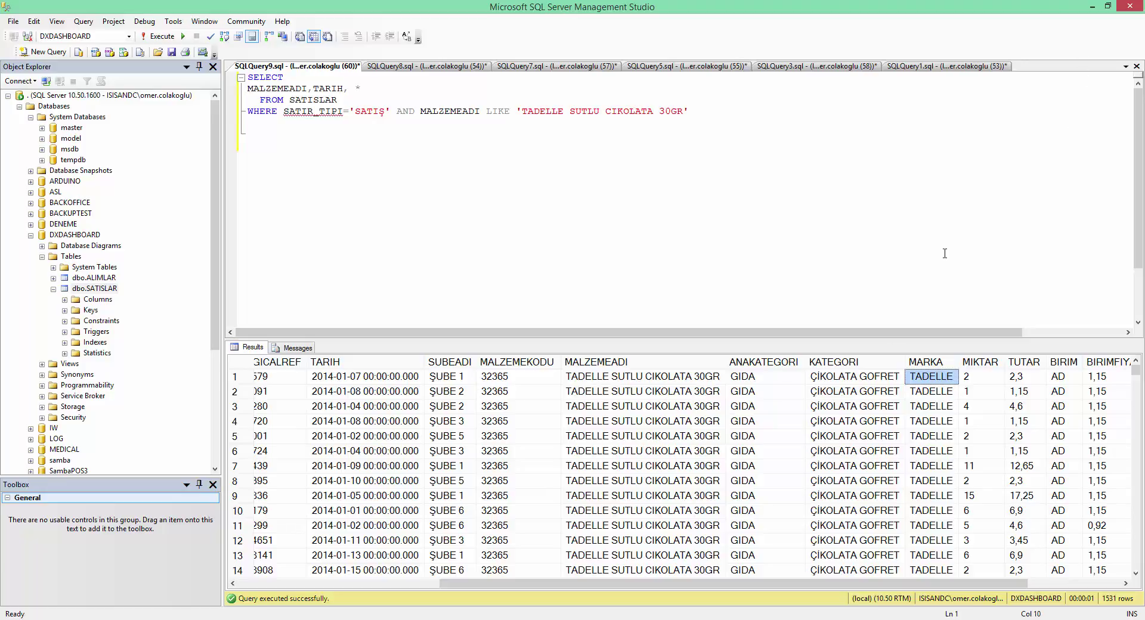
left_click(756, 379)
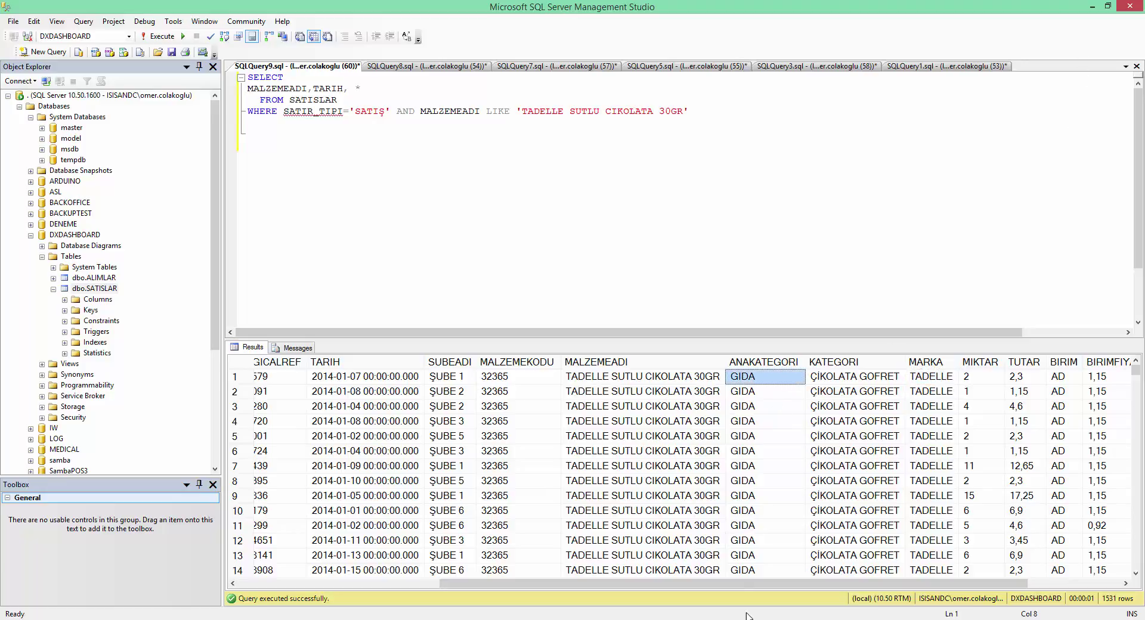
Switch to Excel, enter the header ANAKATEGORİ TOPLAMI in E1 of Sayfa2 and autofit column E
left_click(760, 567)
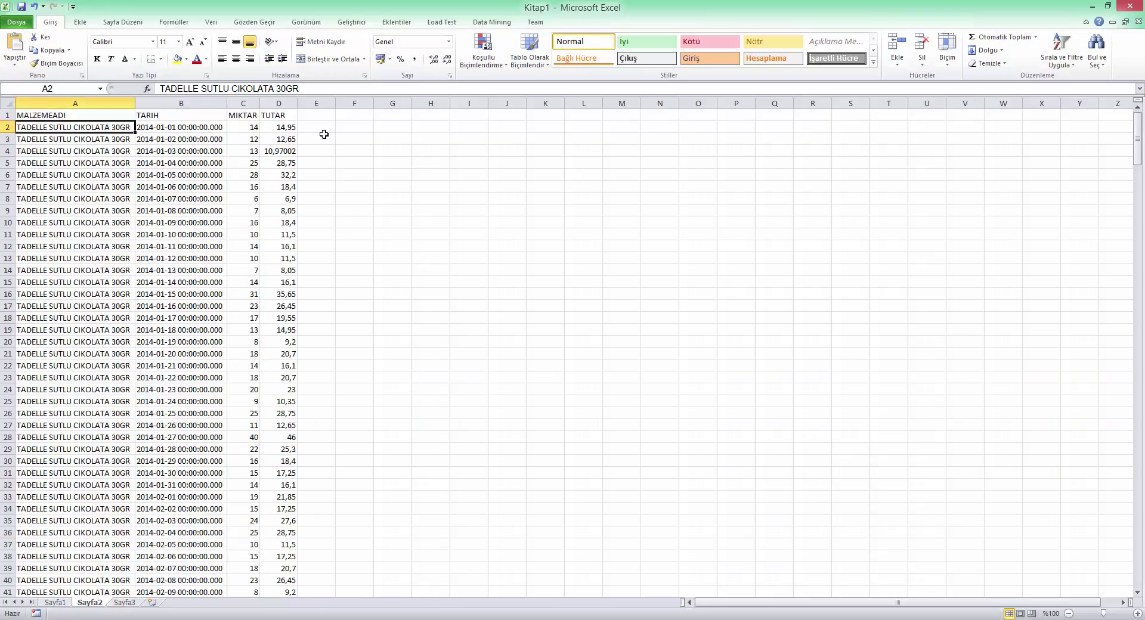
left_click(319, 113)
type("ANA")
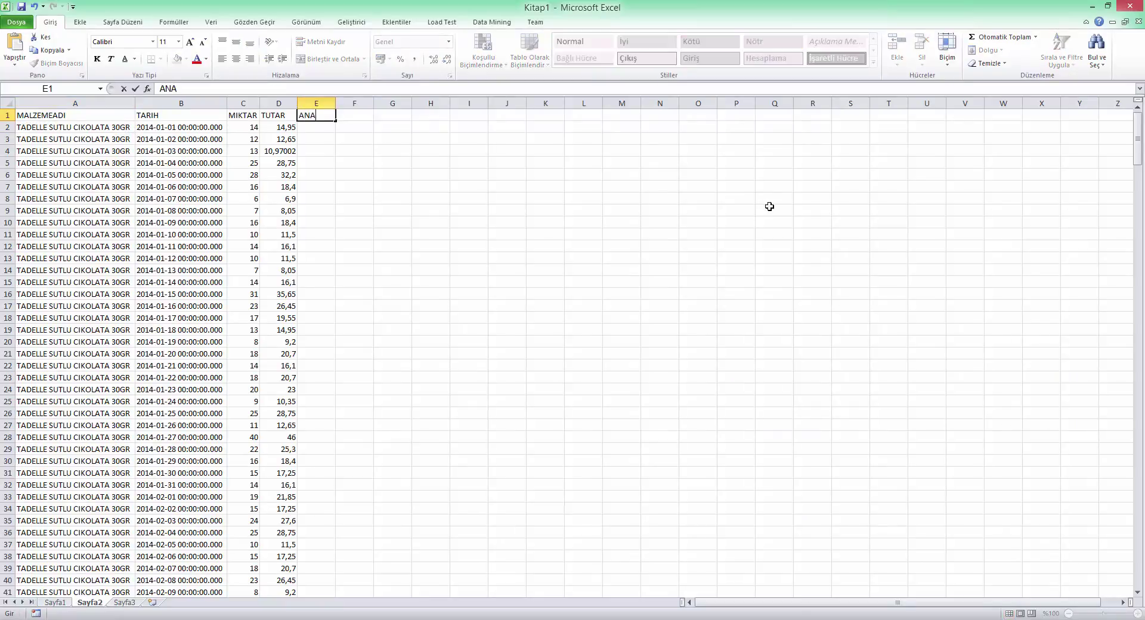
type("KATEGORİ TO")
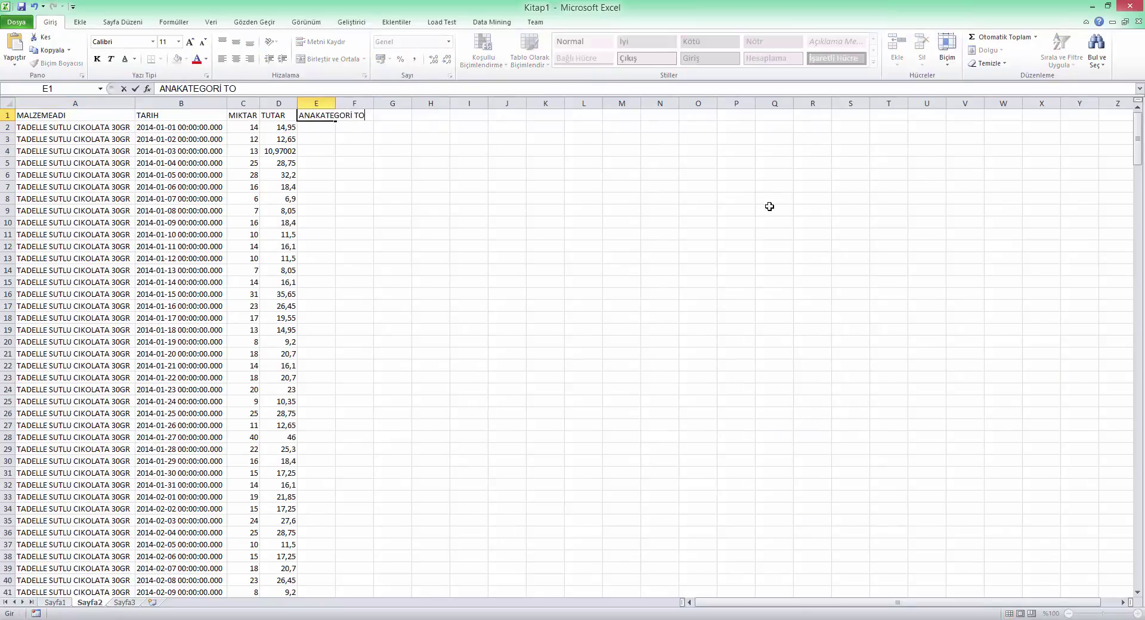
type("PLAMI")
key("Return")
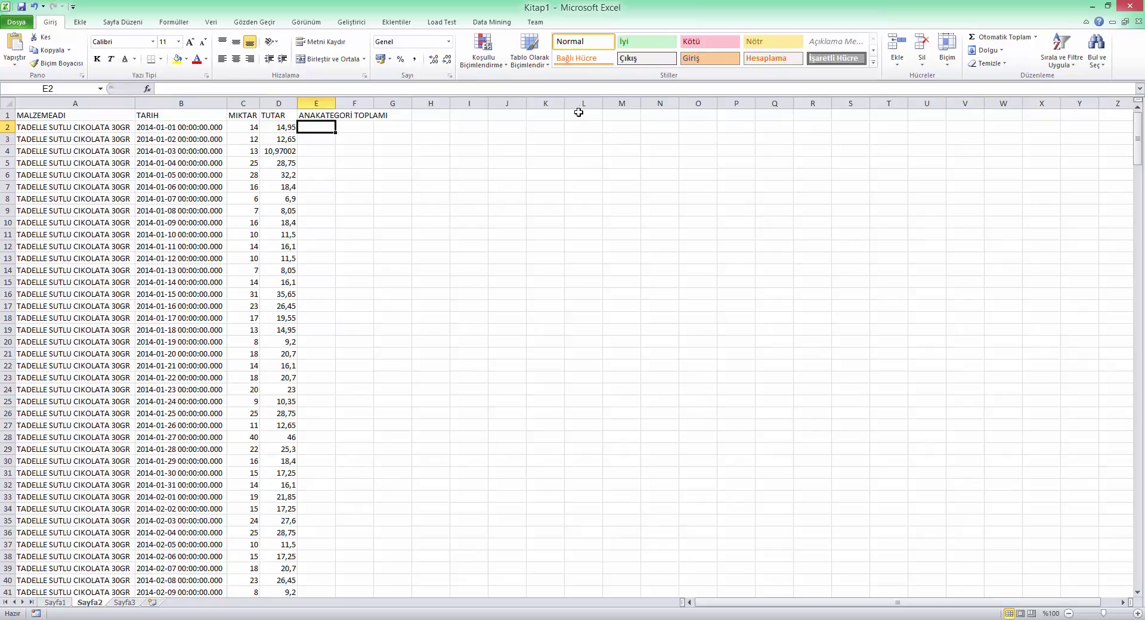
double_click(347, 98)
Enter the header ALTKATEGORİ TOPLAMI in F1, checking the category column in the query results
left_click(412, 119)
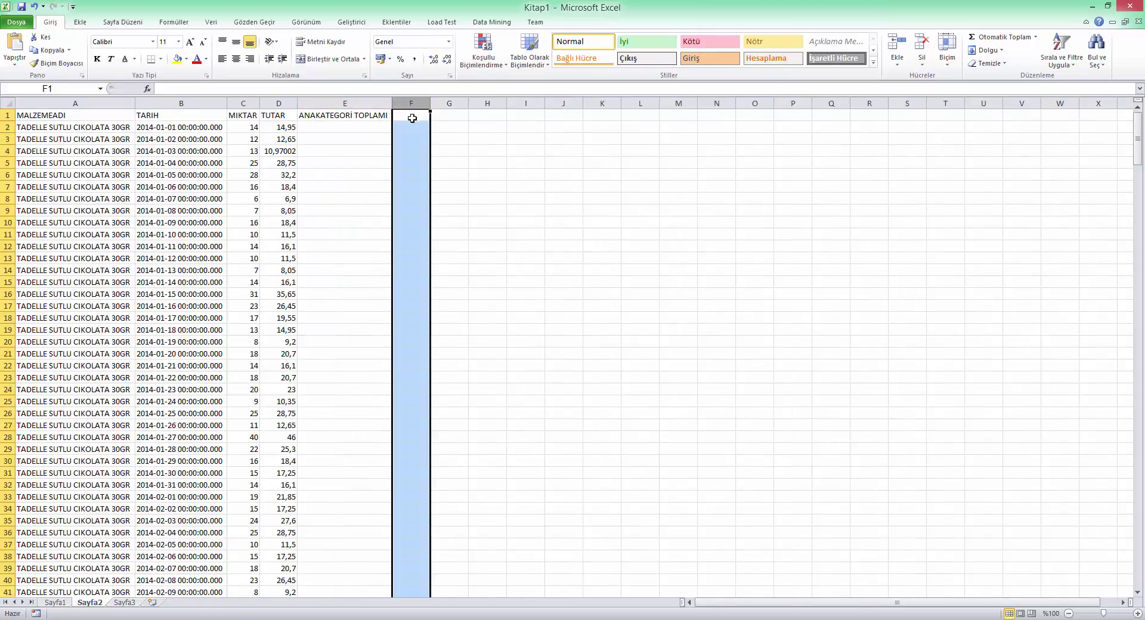
key("alt+Tab")
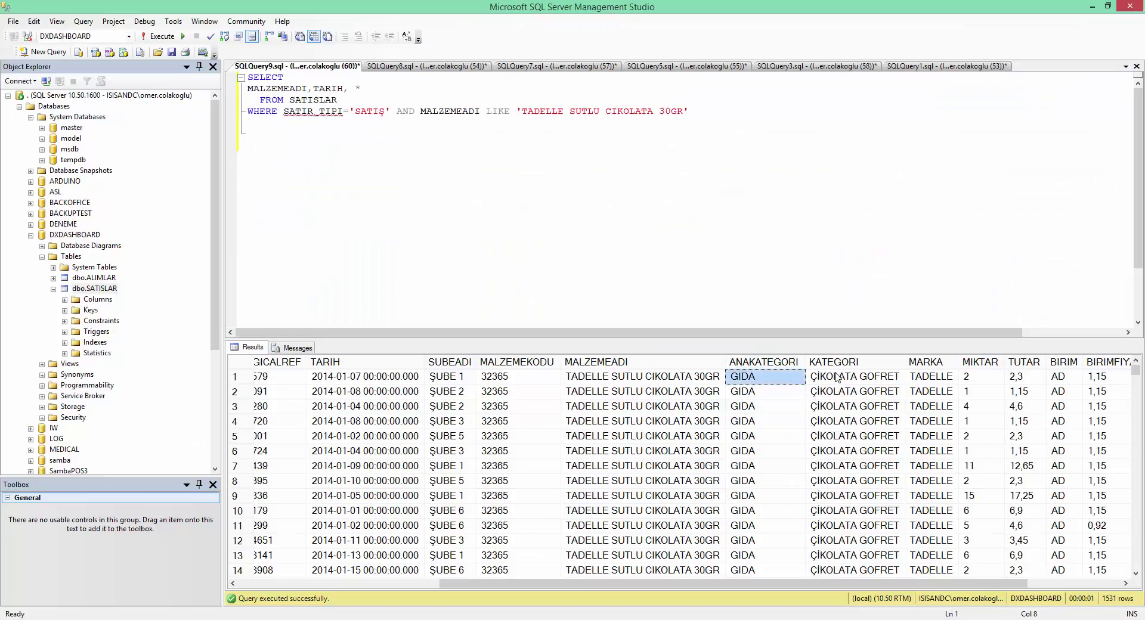
key("alt+Tab")
type("ALTK")
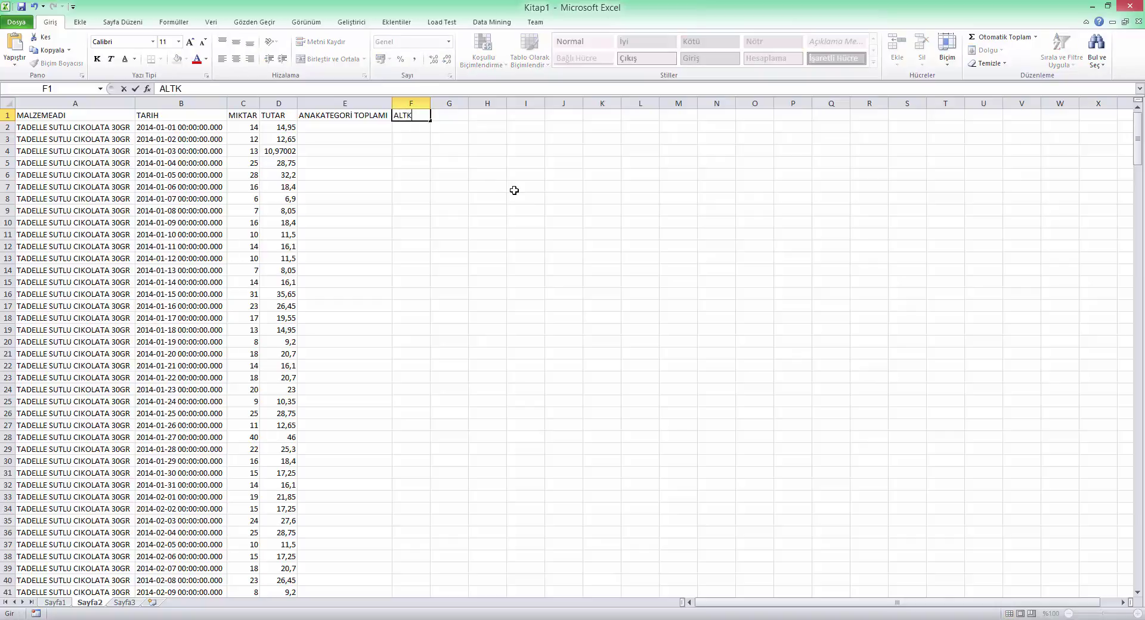
type("ATEGORİ TOPLAMI")
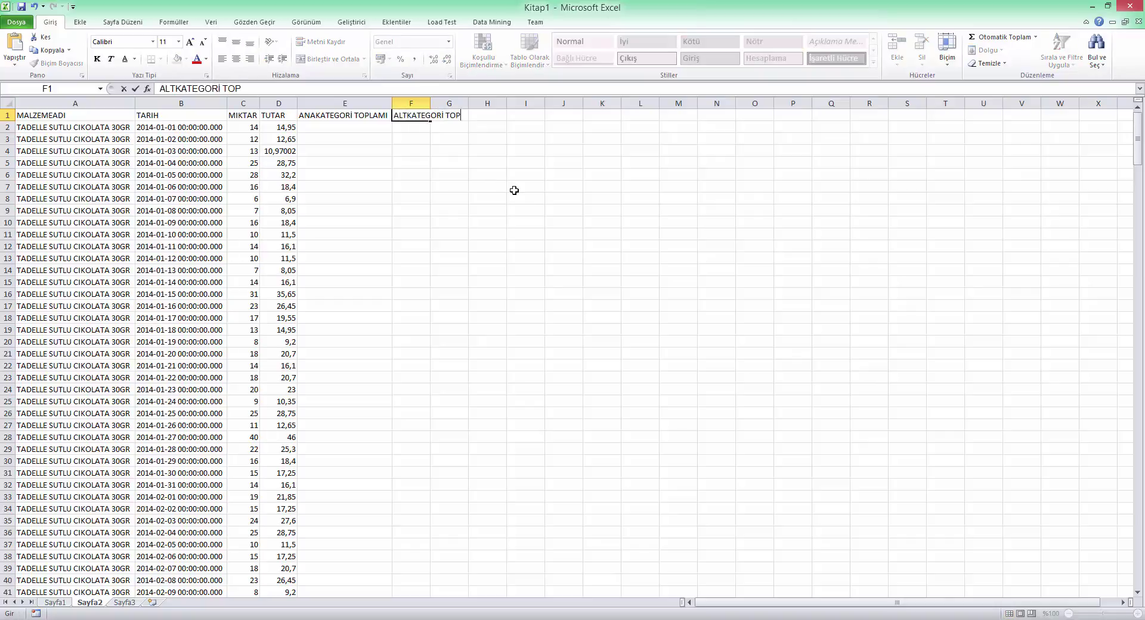
key("Return")
Check the brand column in the query results and enter the header MARKA TOPLAMI in G1
key("alt+Tab")
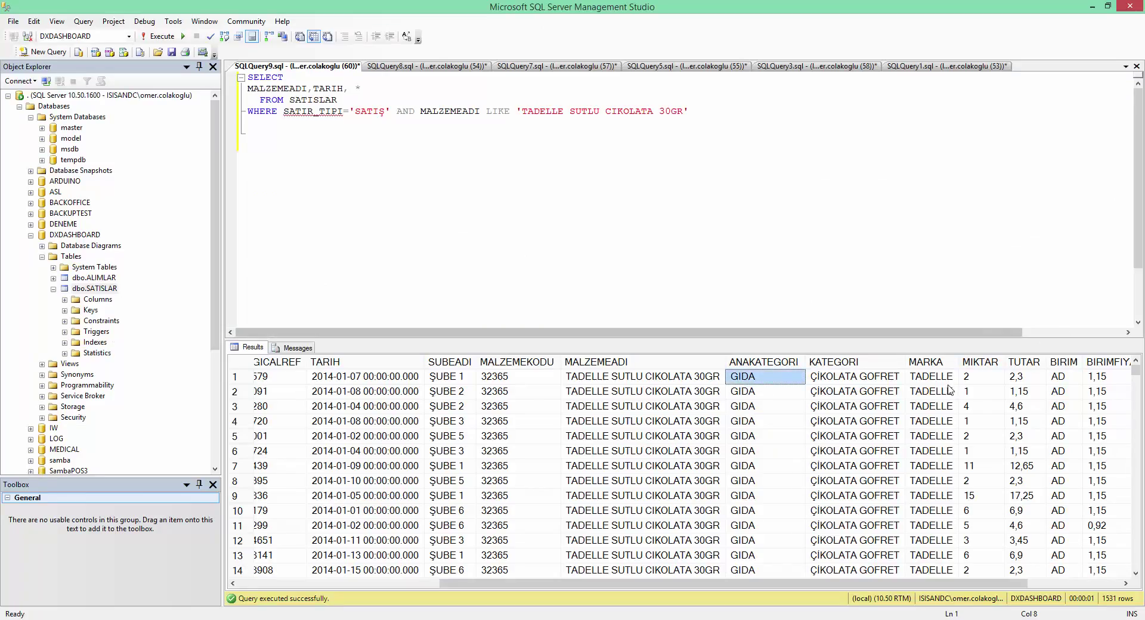
key("alt+Tab")
key("Up")
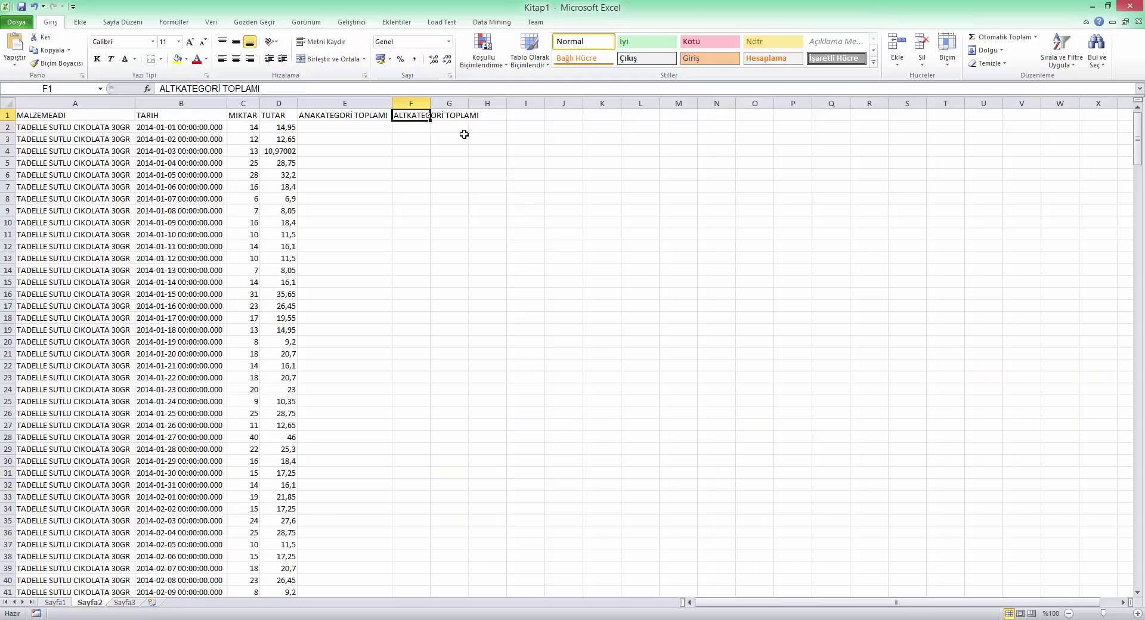
key("Right")
type("MARKA TOPLAM")
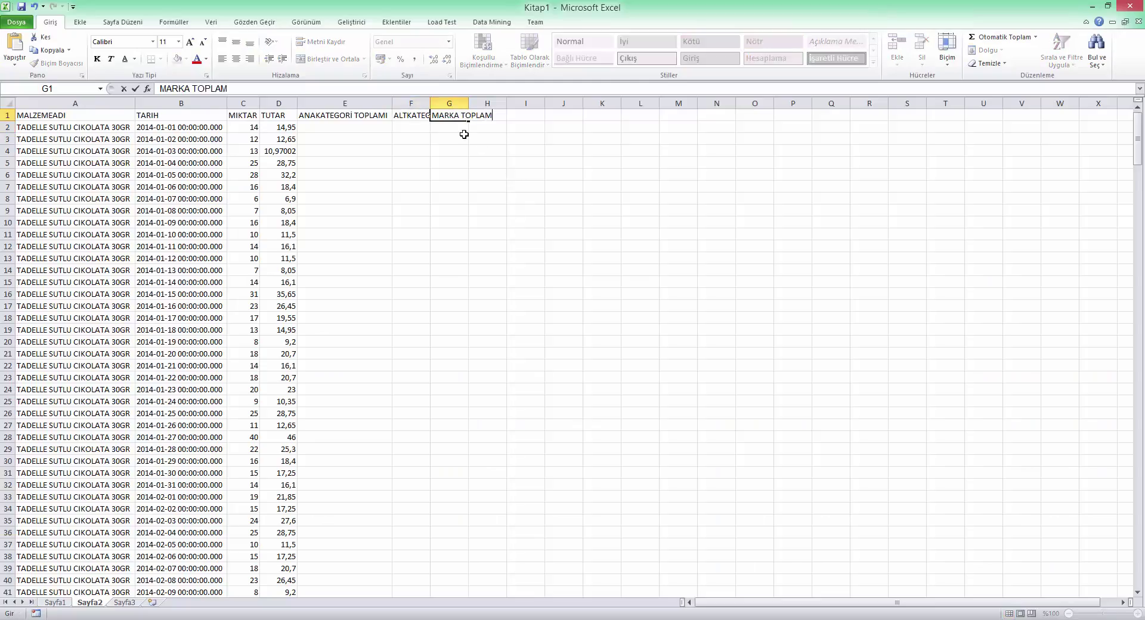
key("ctrl+Return")
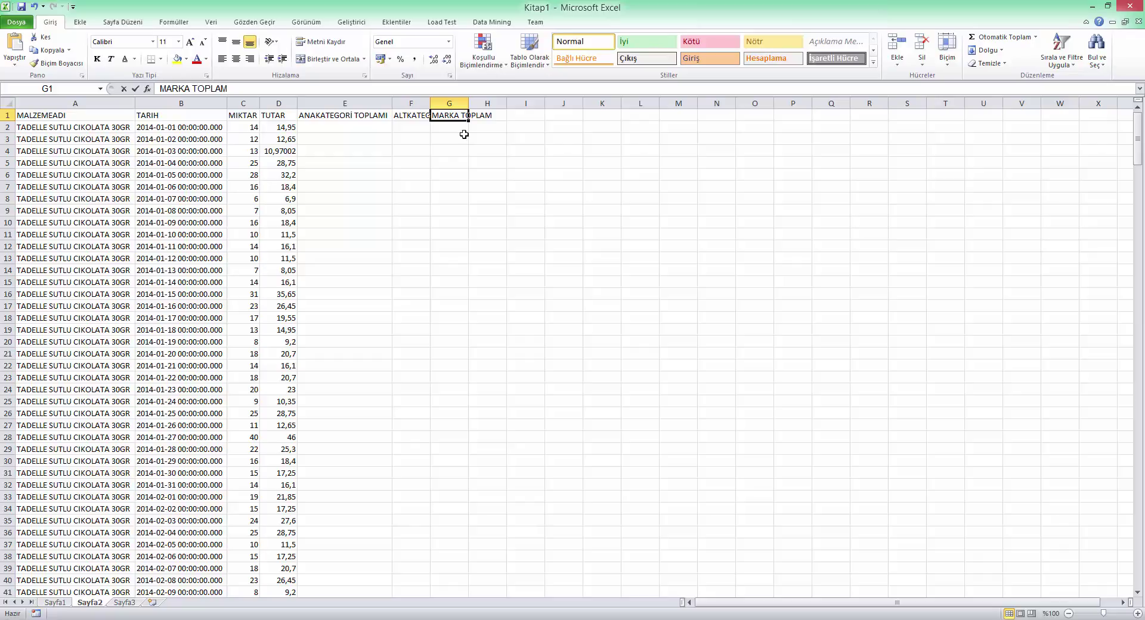
type("I")
key("ctrl+Return")
Enter the header GENEL TOPLAM in H1 and autofit the widths of columns F to H
key("Right")
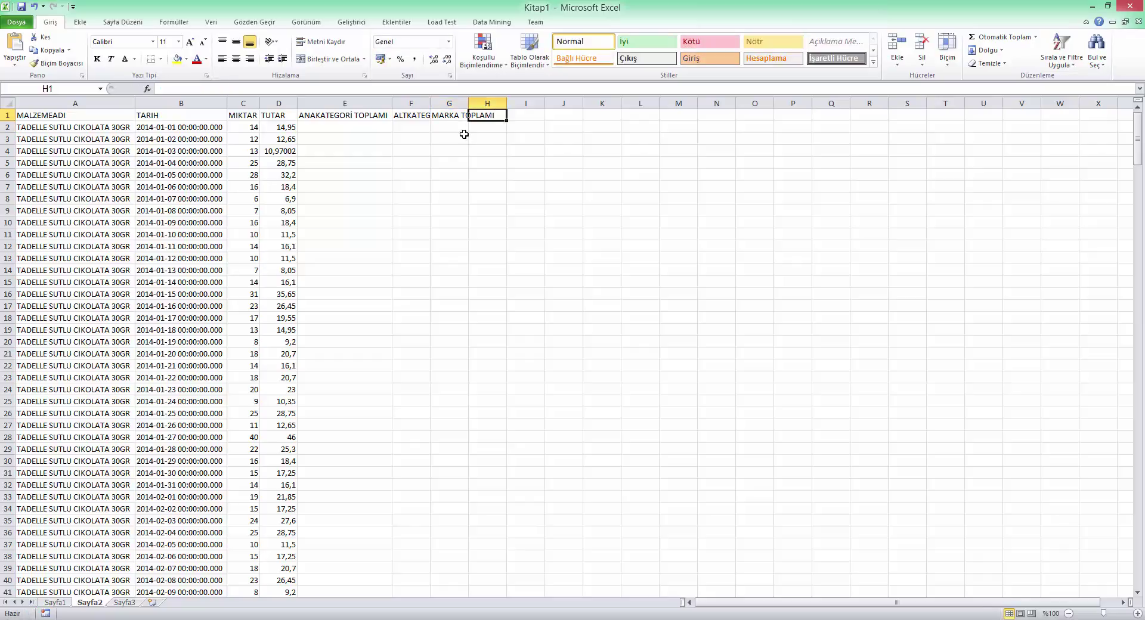
type("GENEL TOPLAM")
key("Return")
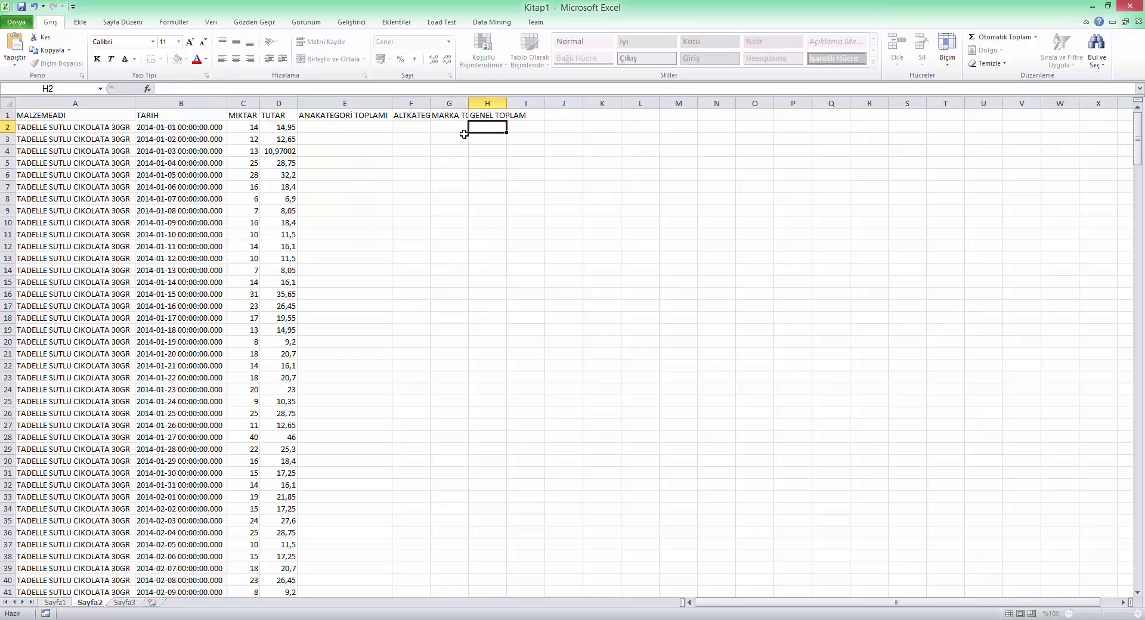
double_click(430, 104)
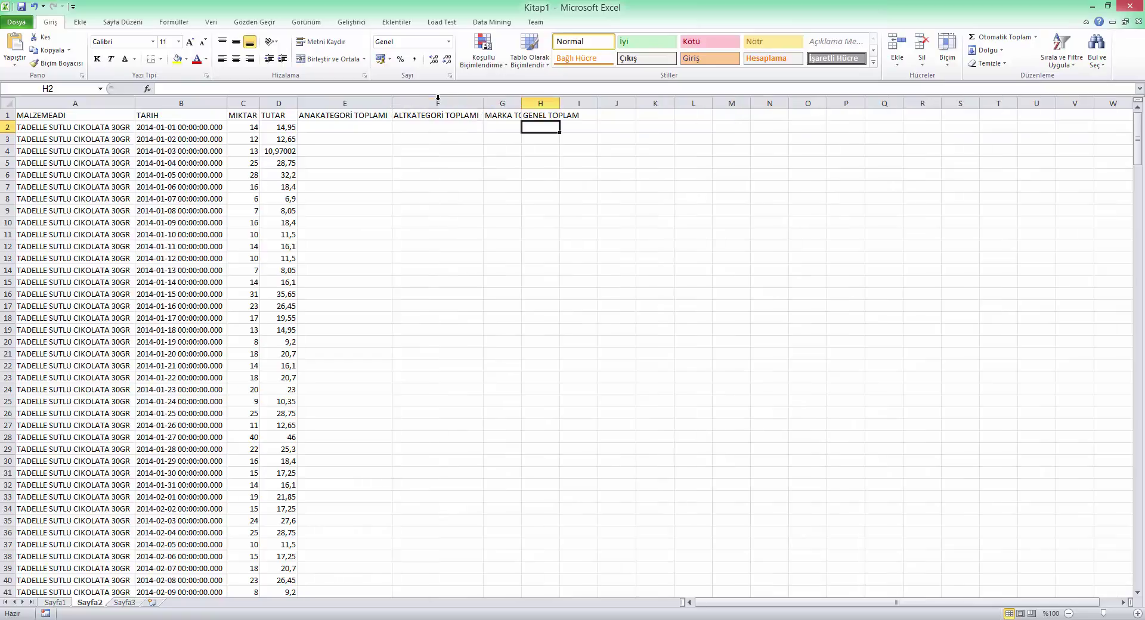
double_click(522, 104)
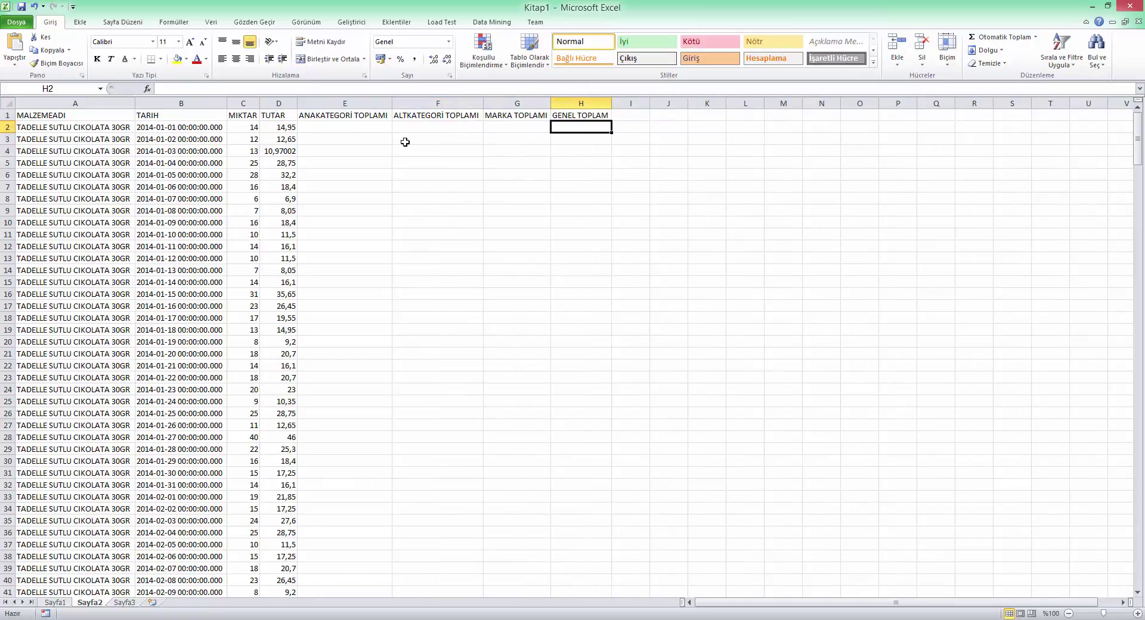
Switch to SQL Server Management Studio and paste a copy of the whole query below the original
key("alt+Tab")
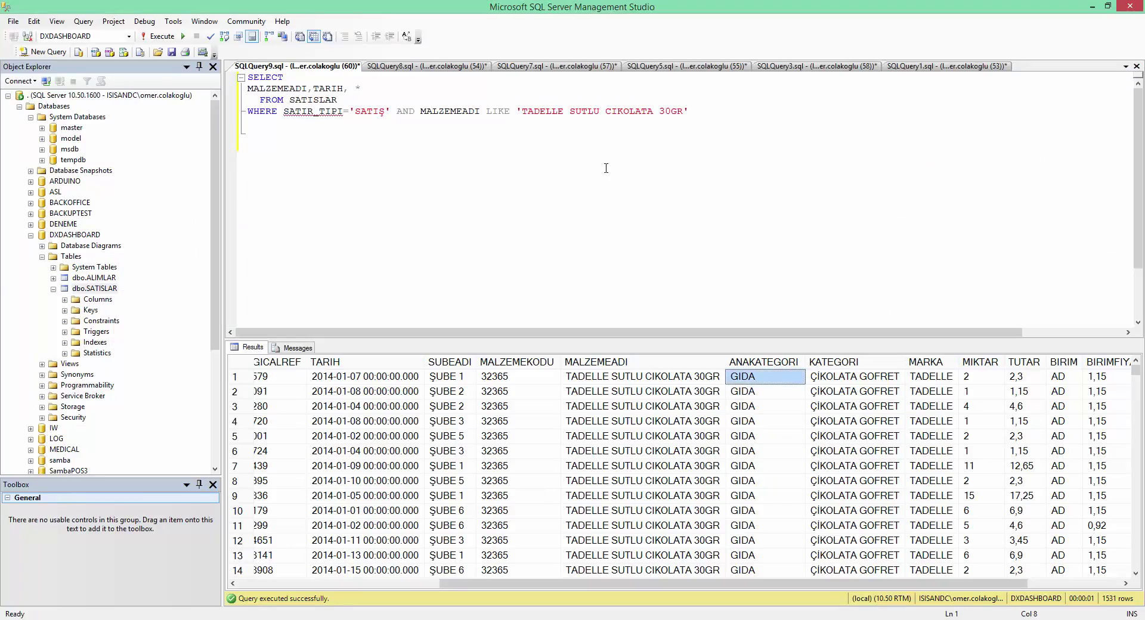
left_click(712, 106)
key("ctrl+a")
key("ctrl+c")
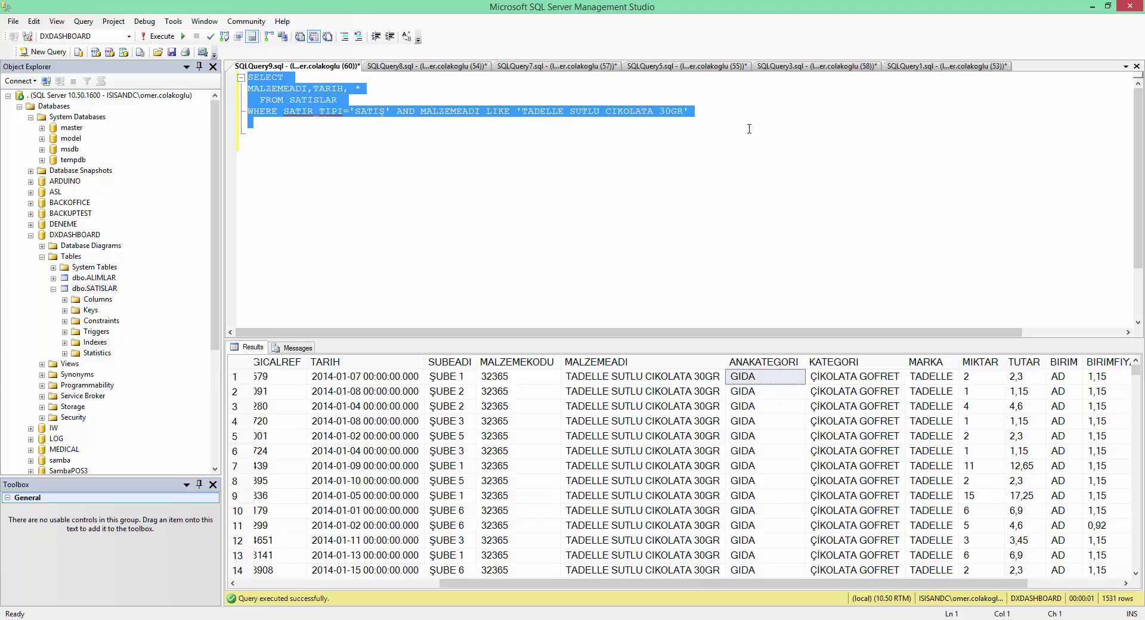
left_click(785, 127)
key("ctrl+v")
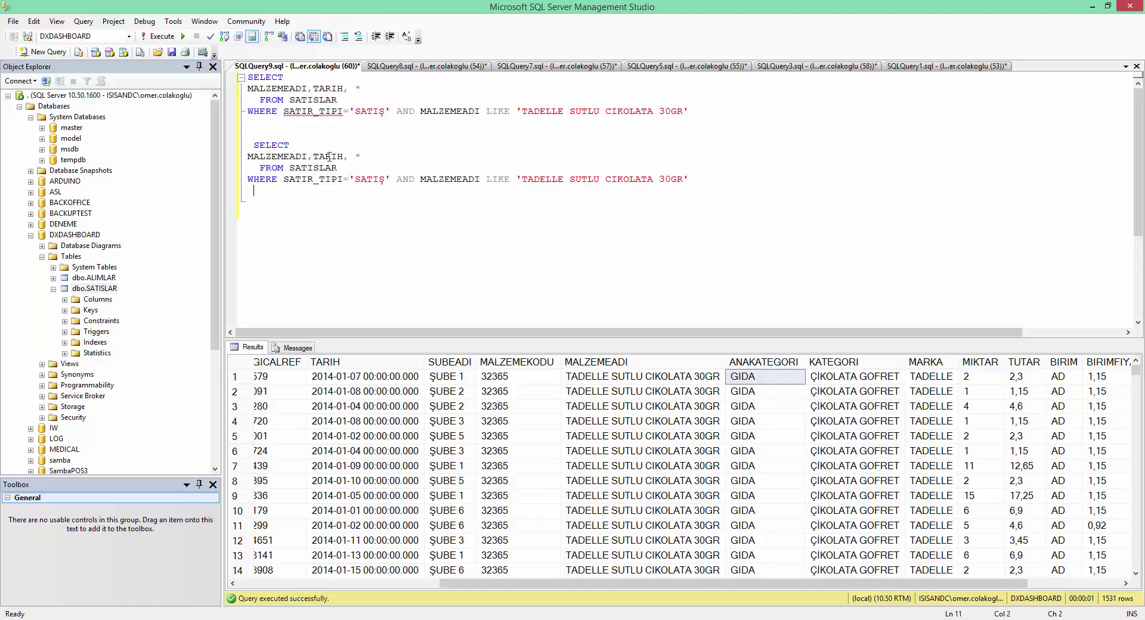
Rewrite the copied query to select only ANAKATEGORI and TARIH, and add a GROUP BY clause on ANAKATEGORI, TARIH
double_click(298, 156)
type("ANAKA")
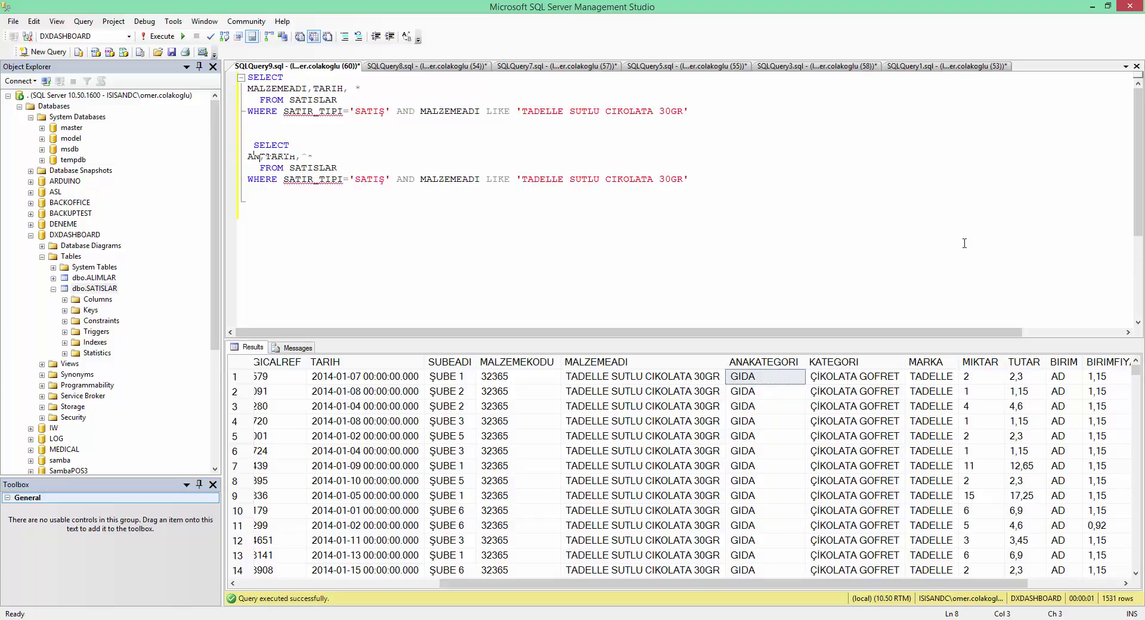
key("Tab")
key("Return")
type("GROUP BY")
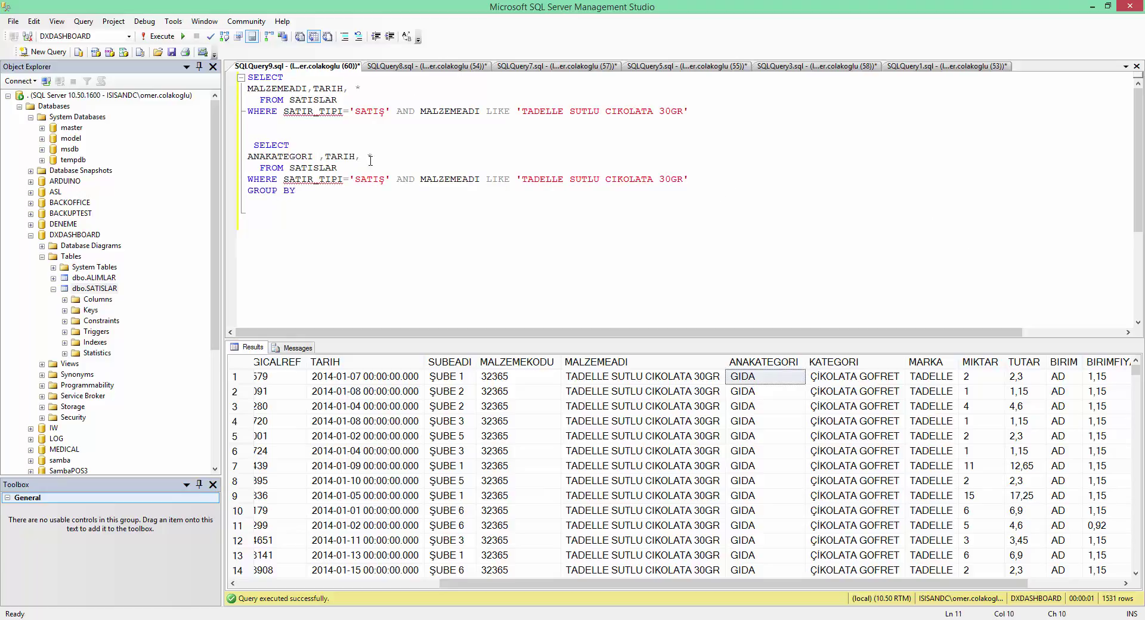
left_click_drag(368, 157, 247, 160)
left_click(306, 190)
type("ANAKATEGORI ,TARIH,")
left_click_drag(388, 159, 361, 157)
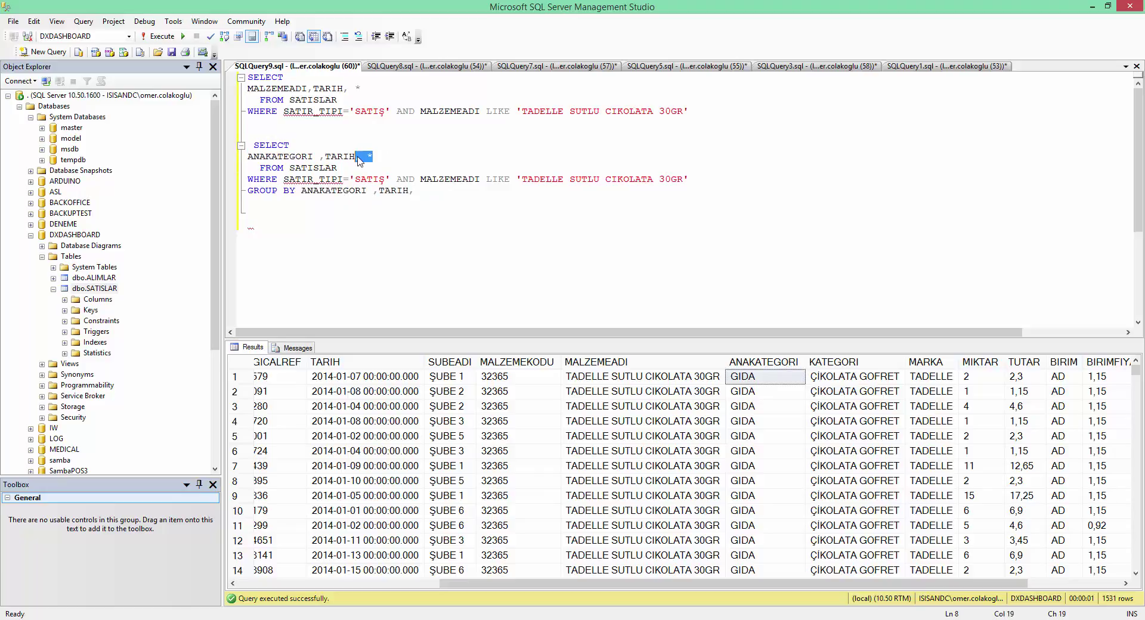
key("BackSpace")
Add ORDER BY TARIH to the end of the second query and run only that query
key("Return")
type("ORDER BY TARIH")
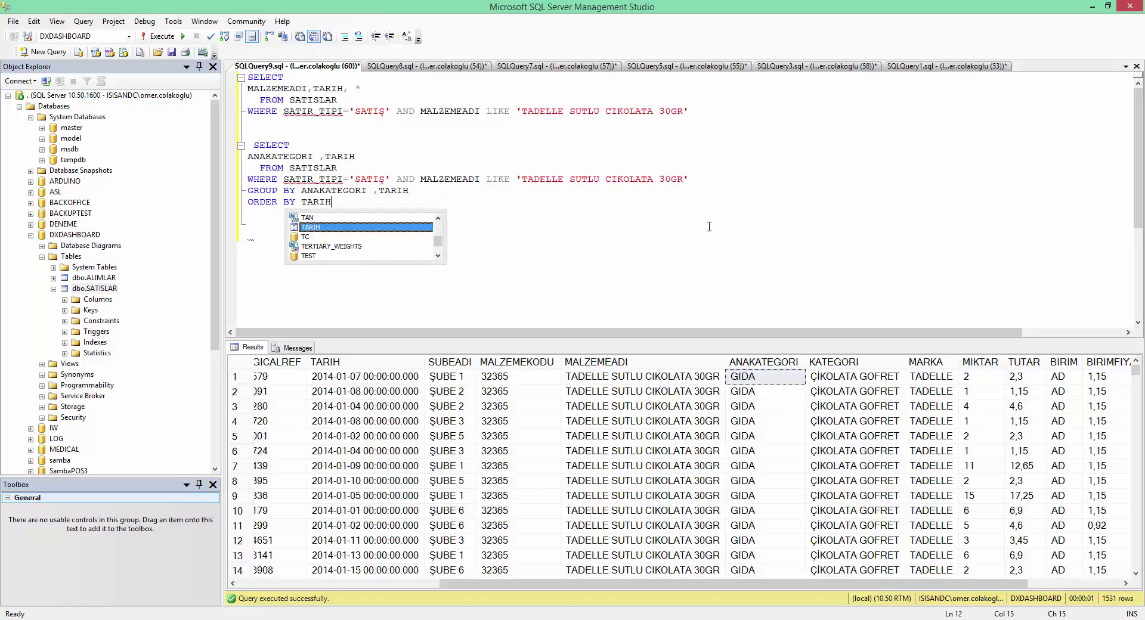
left_click_drag(453, 215, 241, 148)
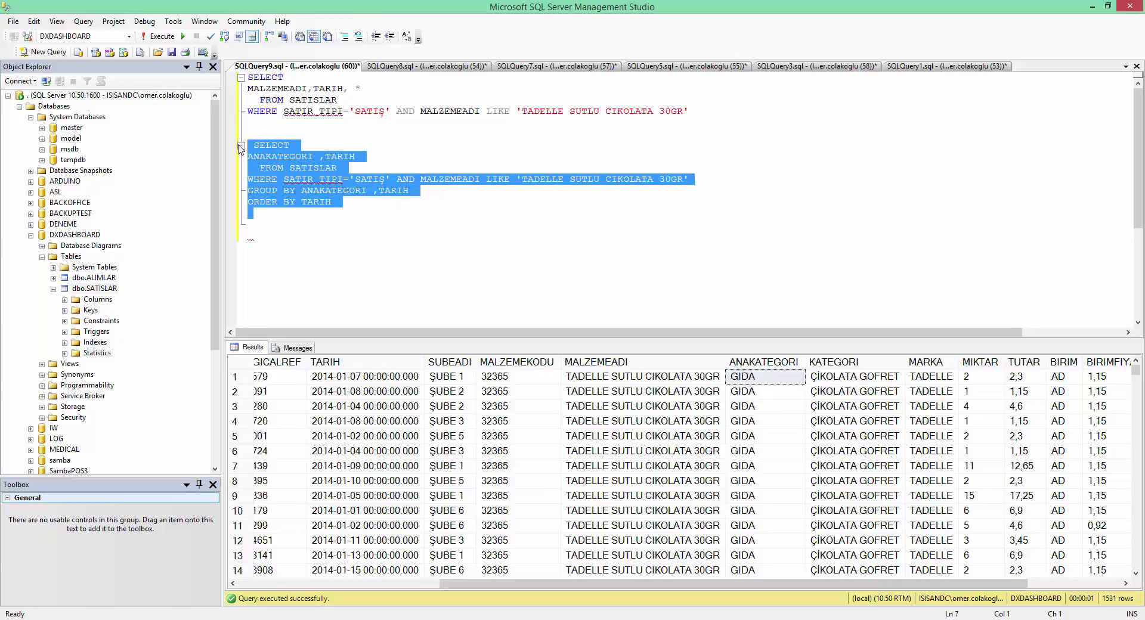
key("F5")
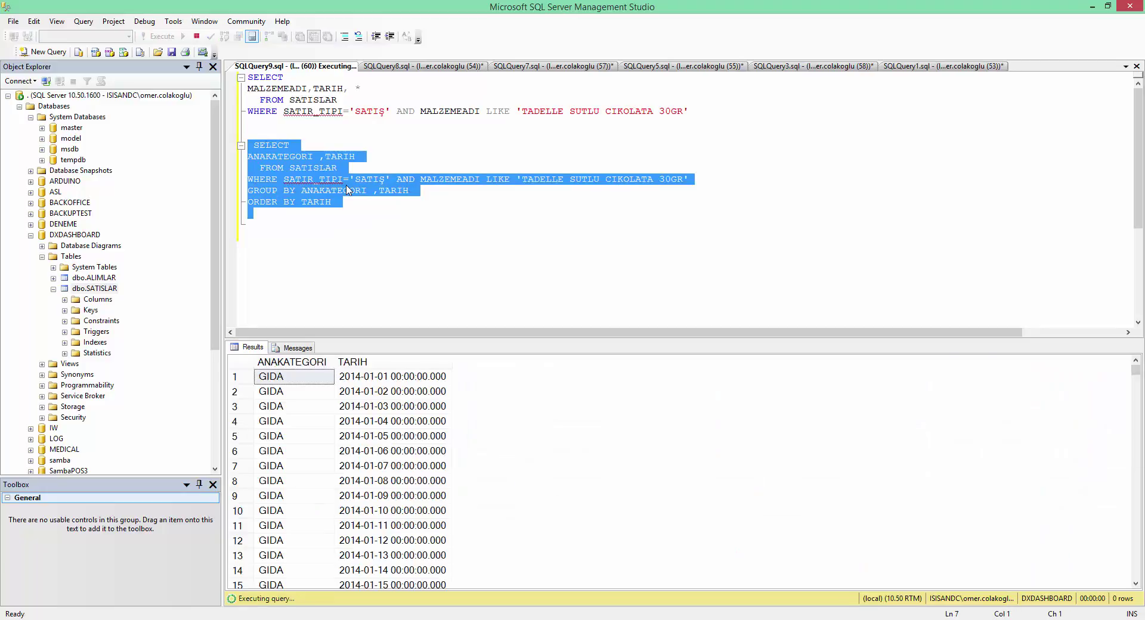
left_click(375, 216)
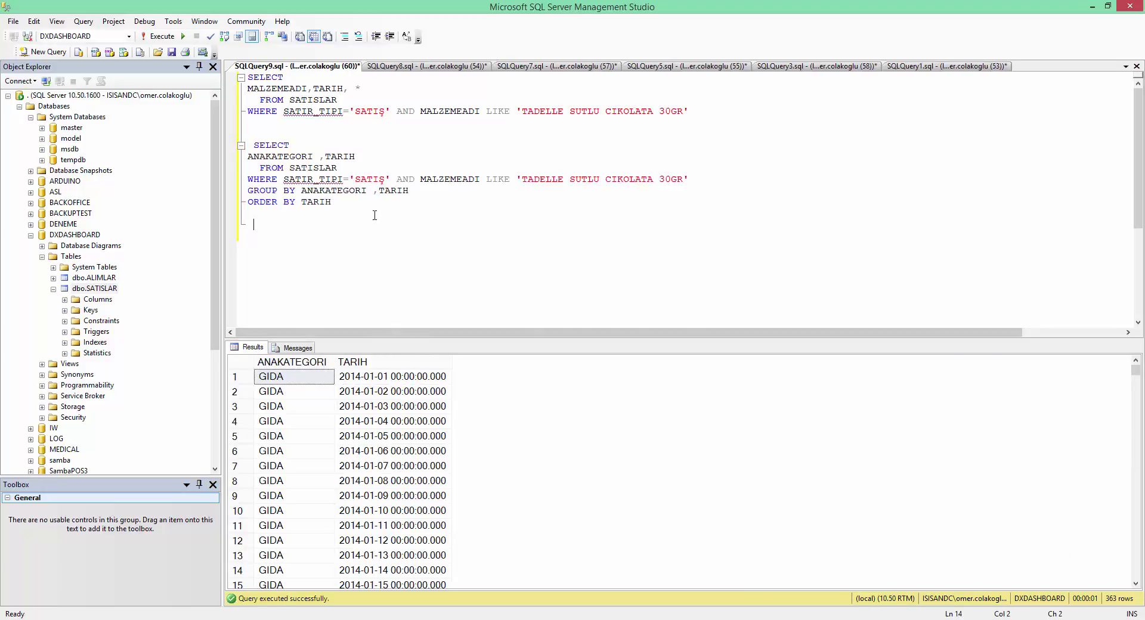
Add SUM(TUTAR) AS TUTAR to the second query's select list and run that query again
left_click(358, 157)
type(",SUM")
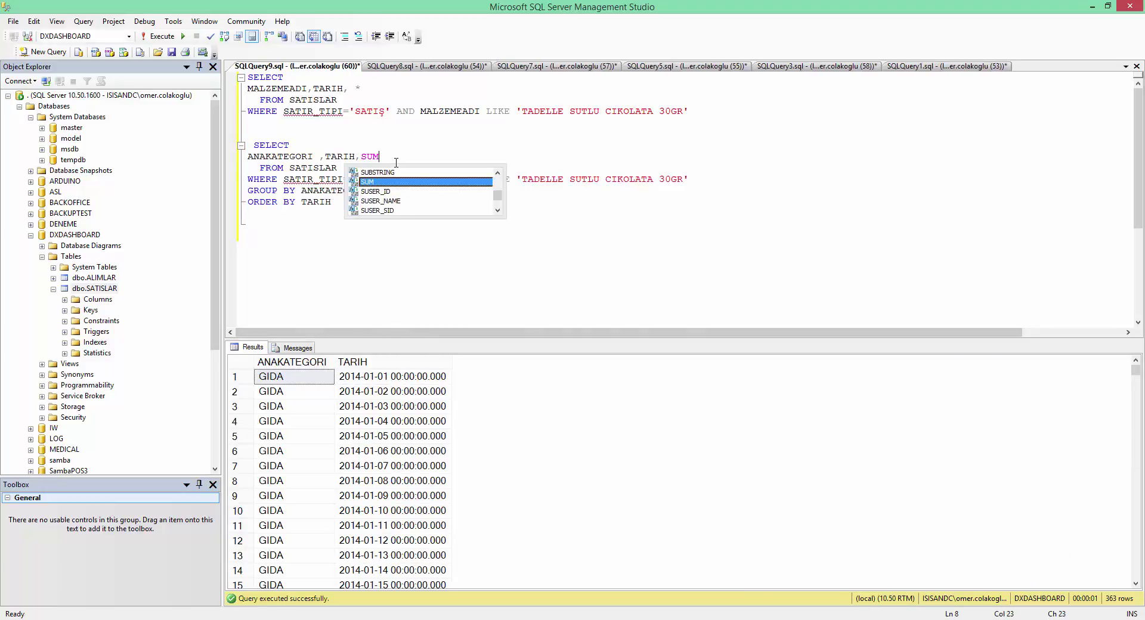
type("(TU")
key("BackSpace")
type("TUTAR")
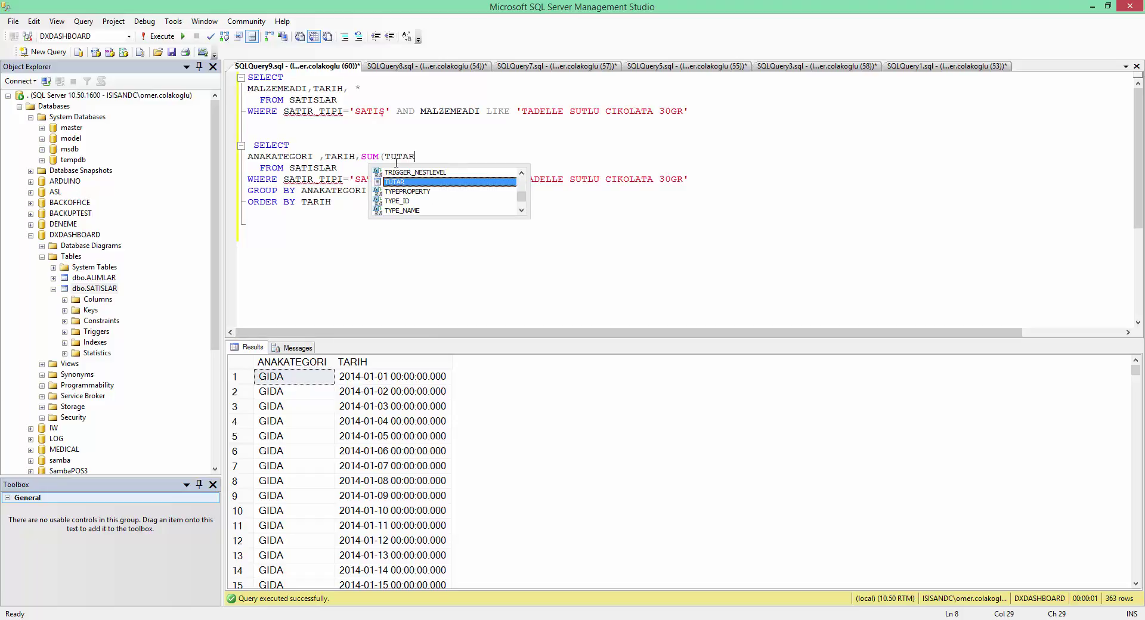
type(") AS TUTAR")
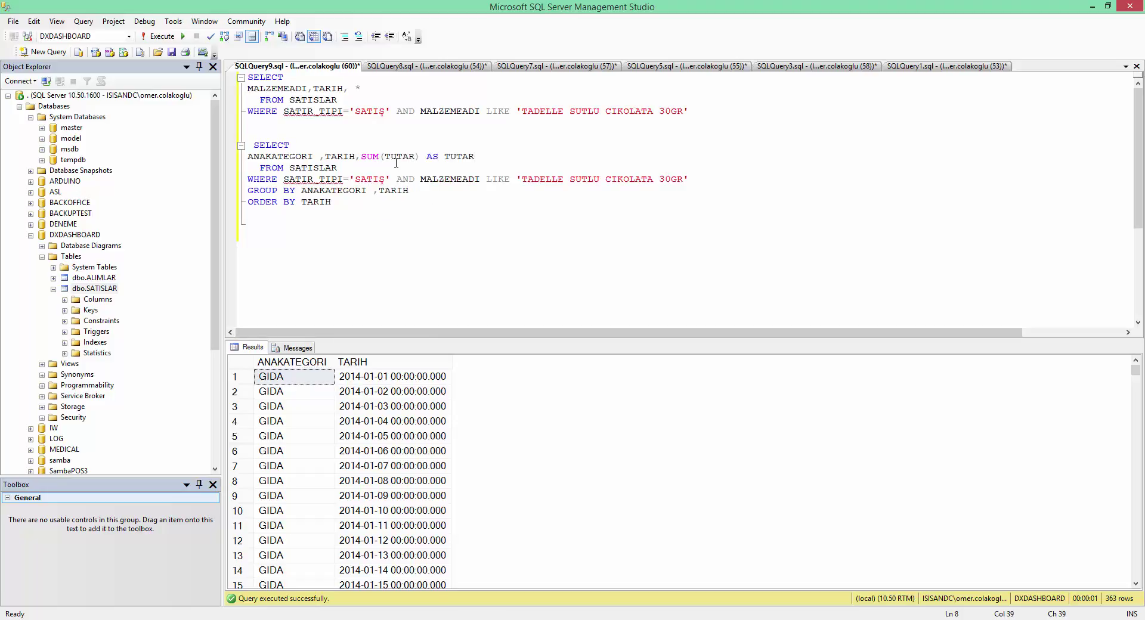
left_click_drag(253, 224, 246, 145)
key("F5")
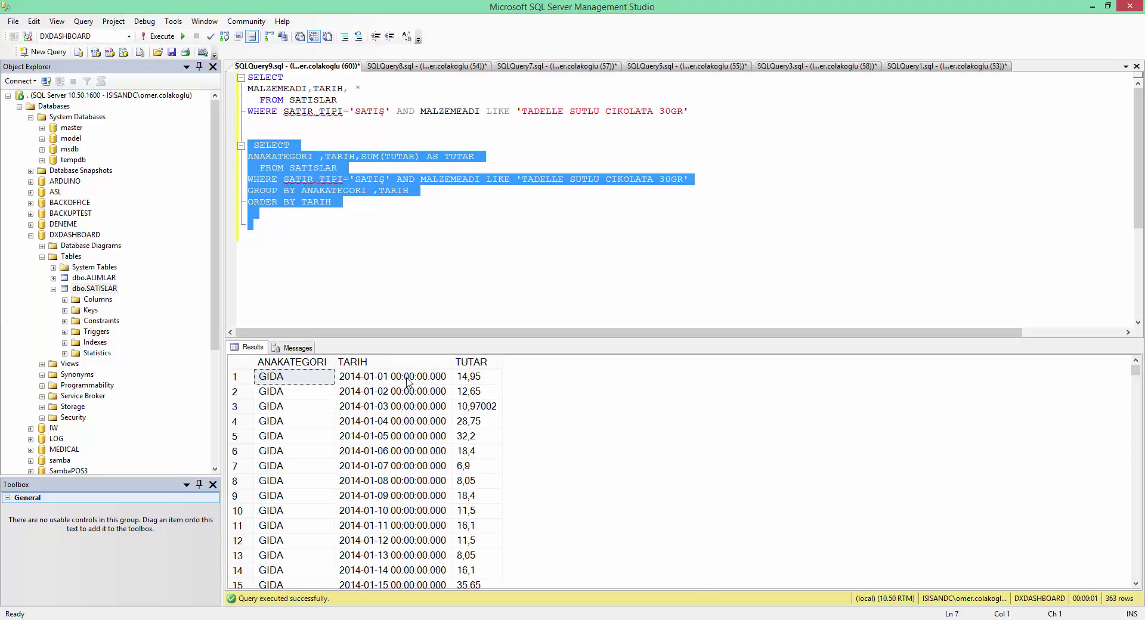
Copy the TUTAR result column with its header, switch to Excel and paste it at K1
left_click(471, 362)
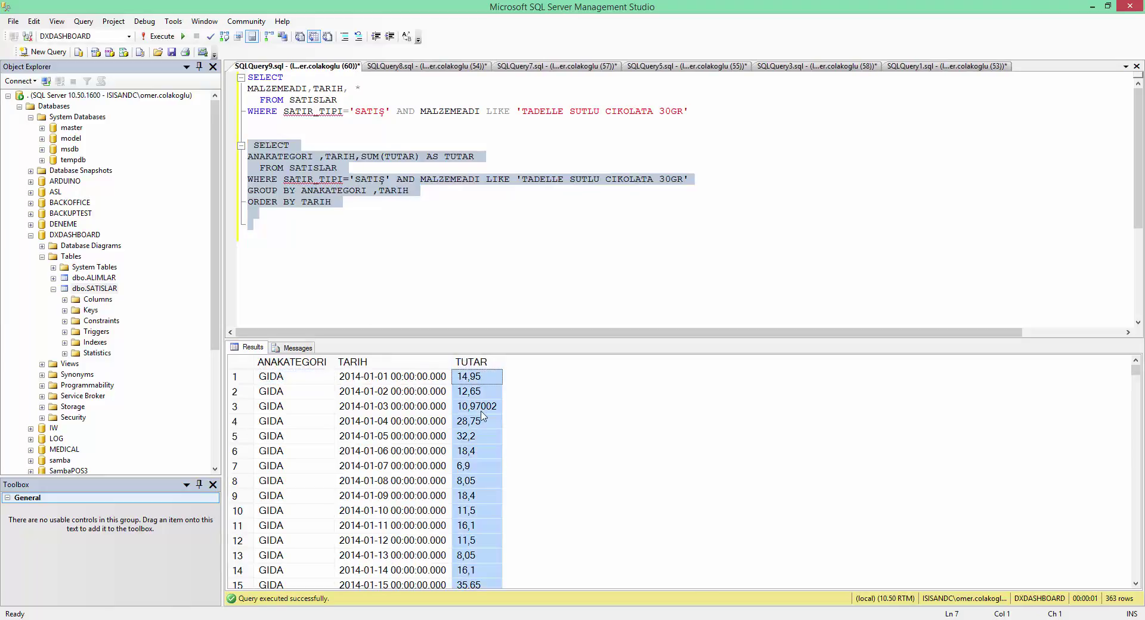
right_click(388, 413)
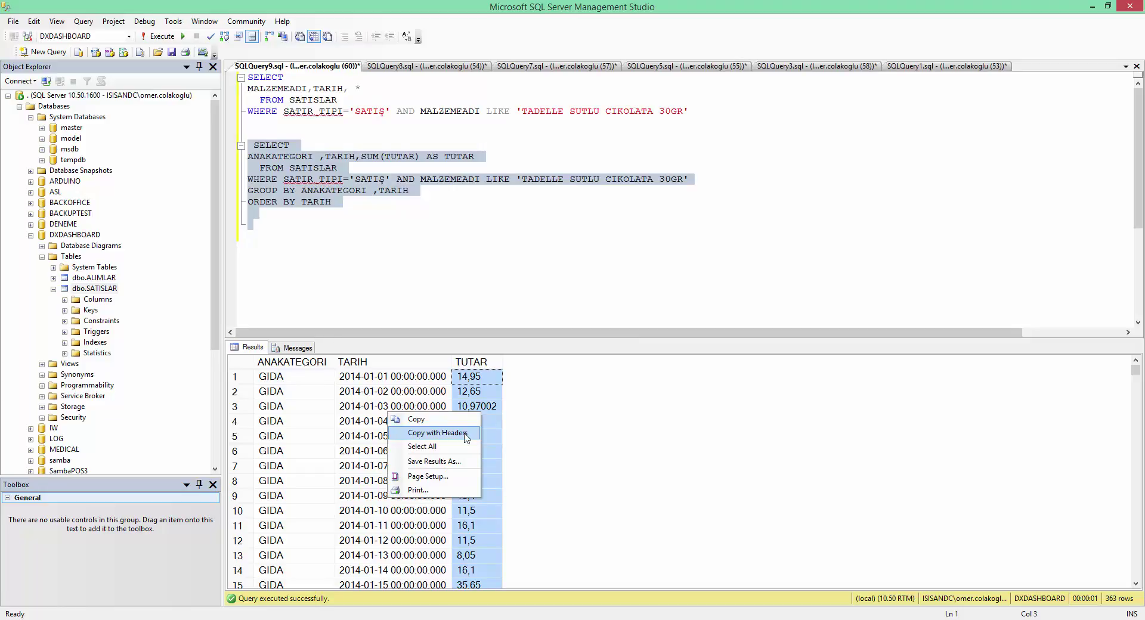
left_click(428, 434)
key("alt+Tab")
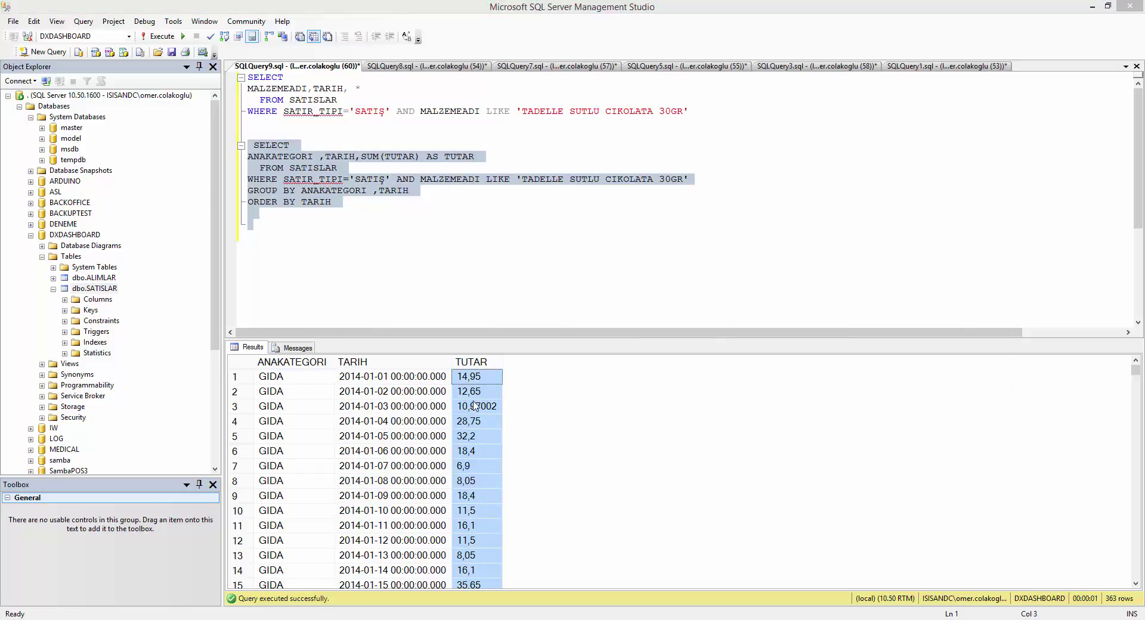
left_click(365, 128)
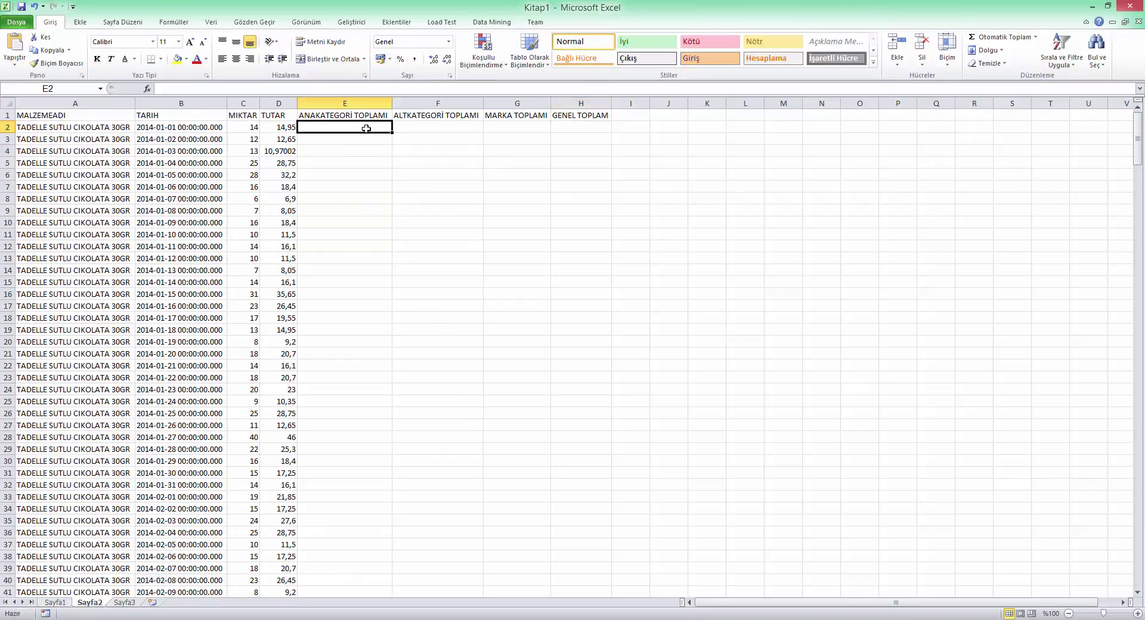
left_click(724, 123)
left_click(723, 116)
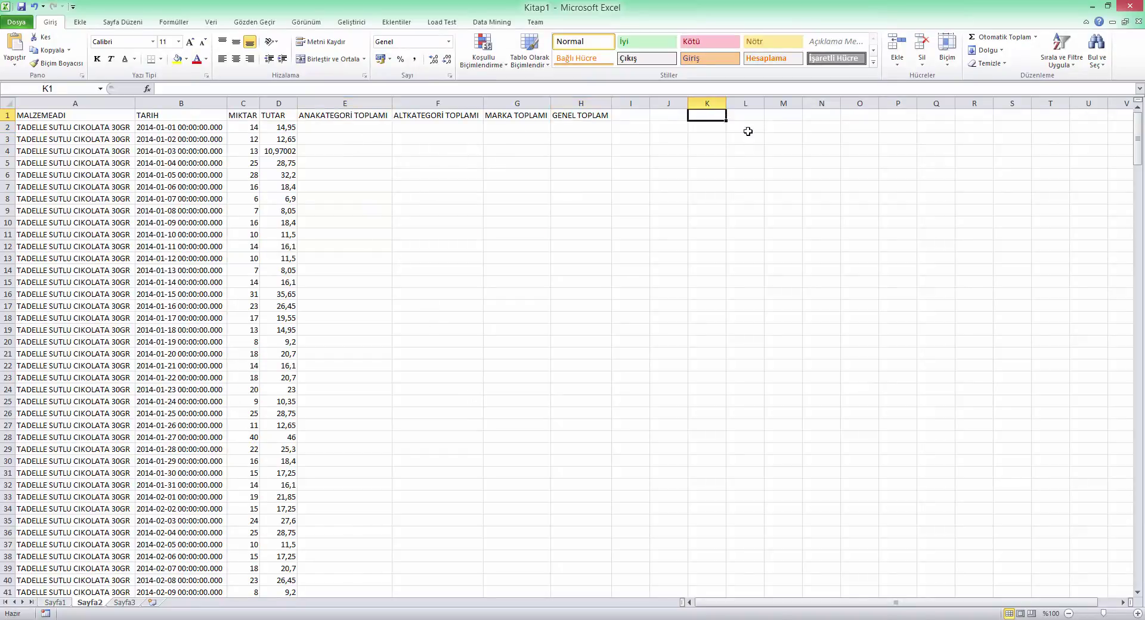
key("ctrl+v")
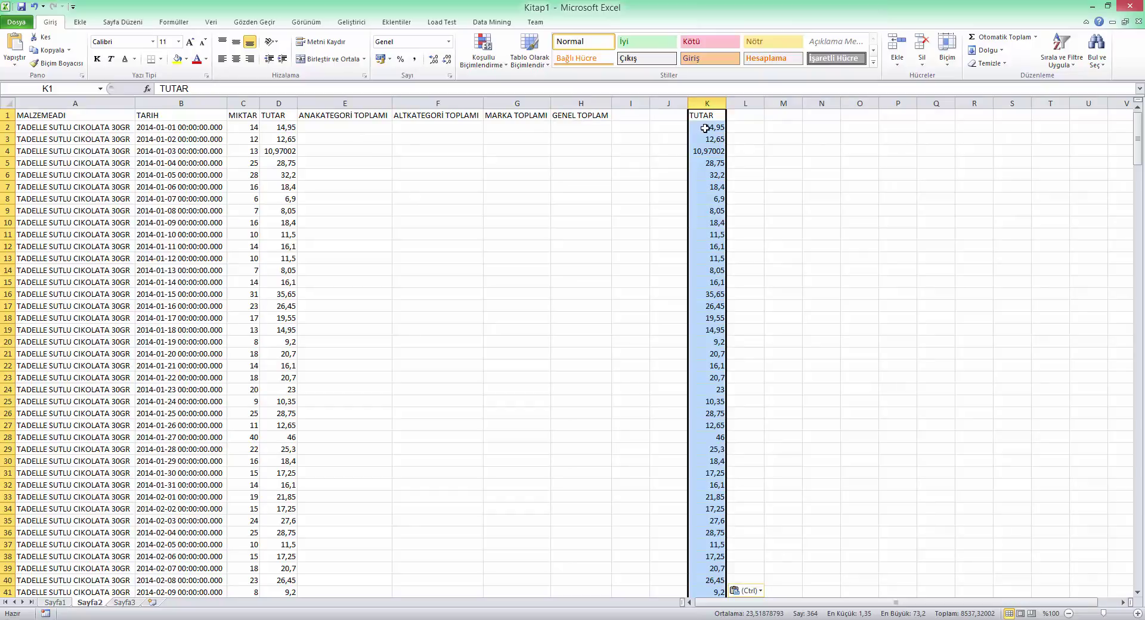
left_click(711, 126)
Copy the TUTAR results from SQL Server Management Studio without the header and paste them in Excel from E2 under ANAKATEGORİ TOPLAMI
key("alt+Tab")
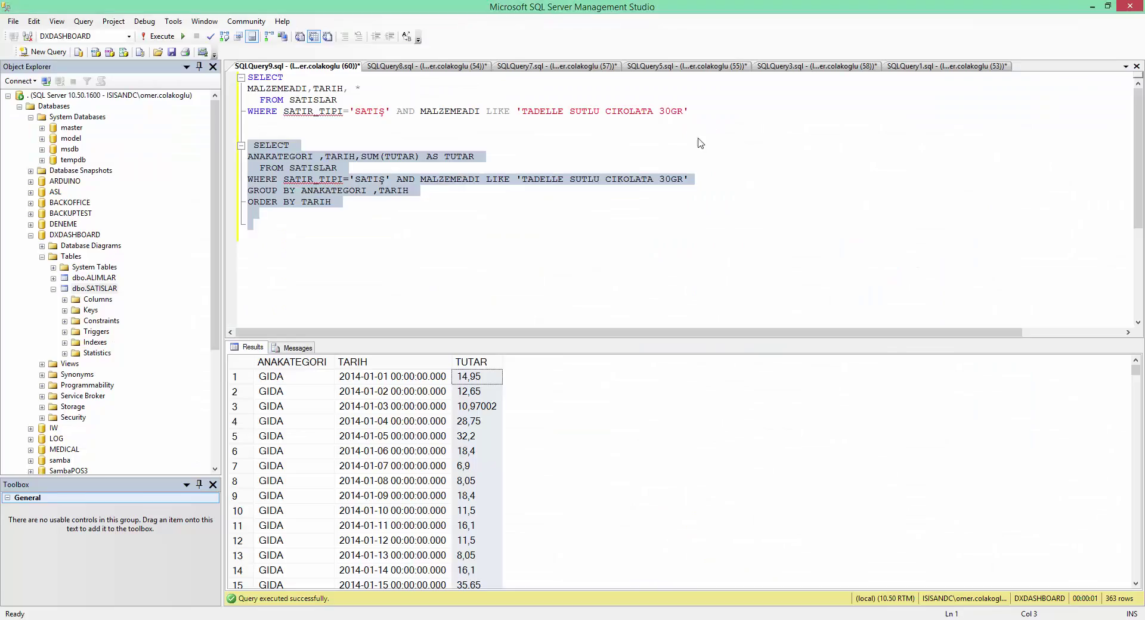
right_click(477, 397)
left_click(490, 405)
key("alt+Tab")
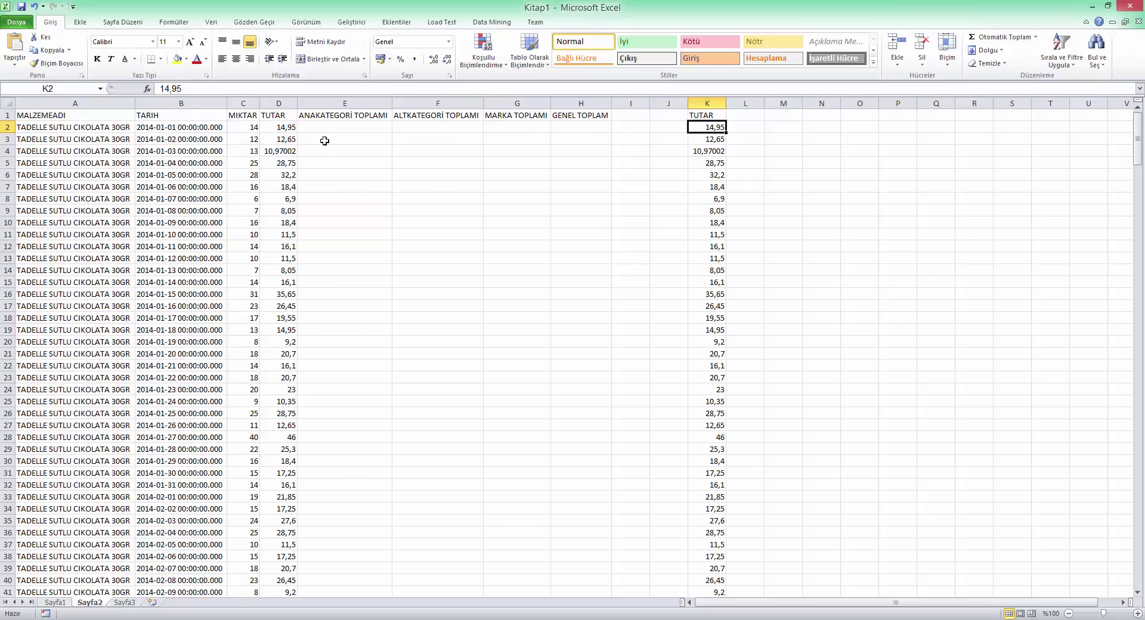
left_click(330, 127)
key("ctrl+v")
scroll(340, 321, "down", 12)
scroll(340, 322, "down", 20)
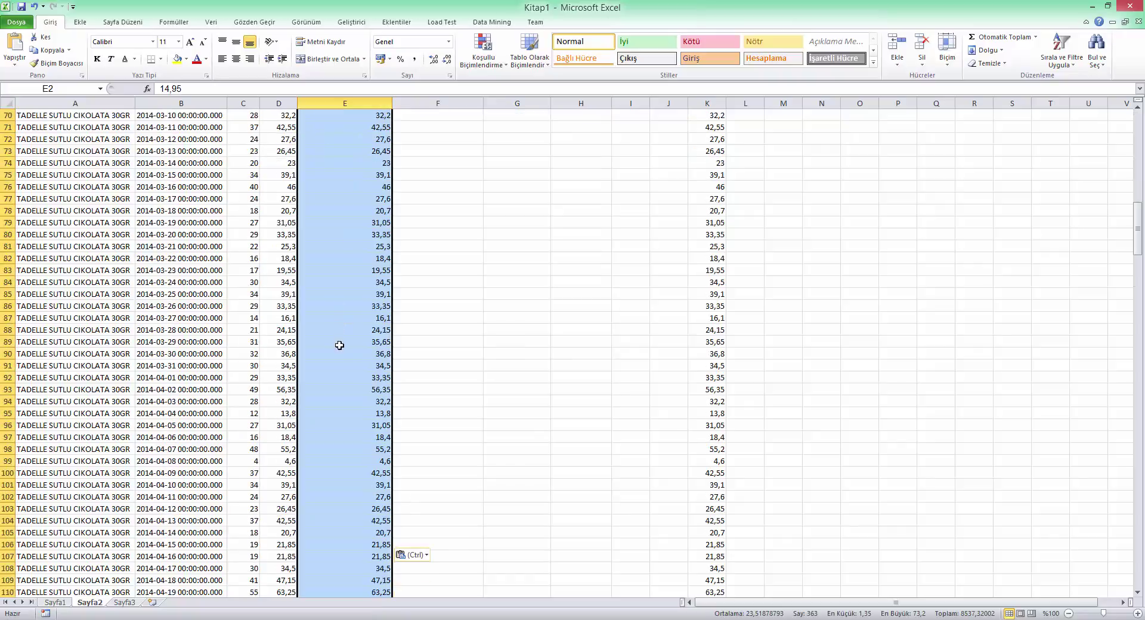
scroll(352, 387, "down", 13)
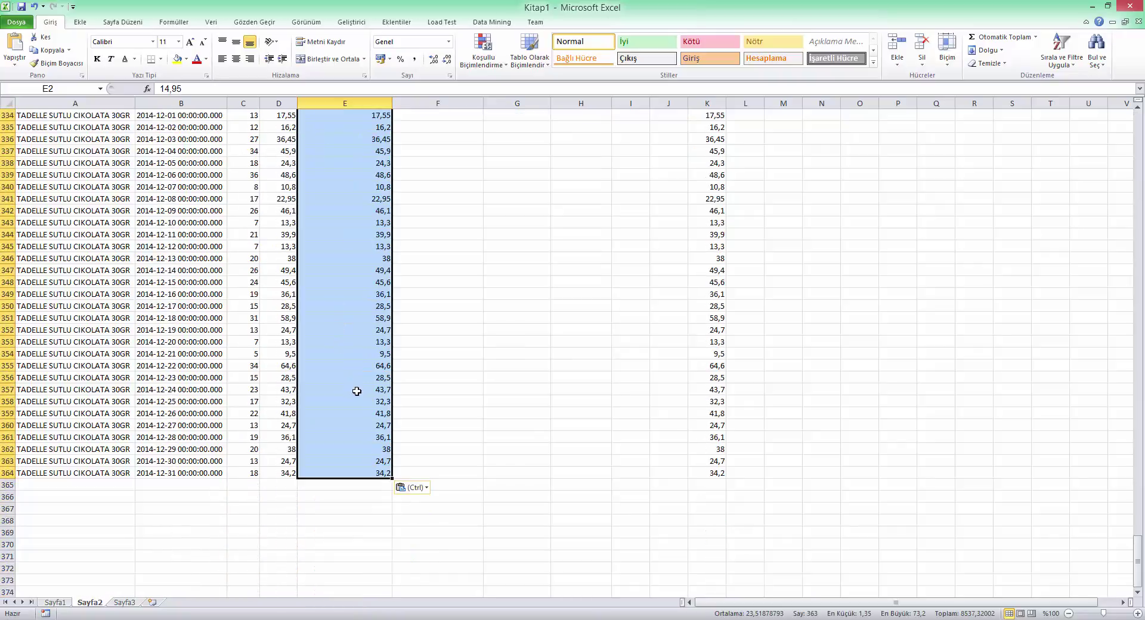
Clear the pasted values in K2:K364 and return to the start of the sheet
left_click_drag(715, 497, 703, 127)
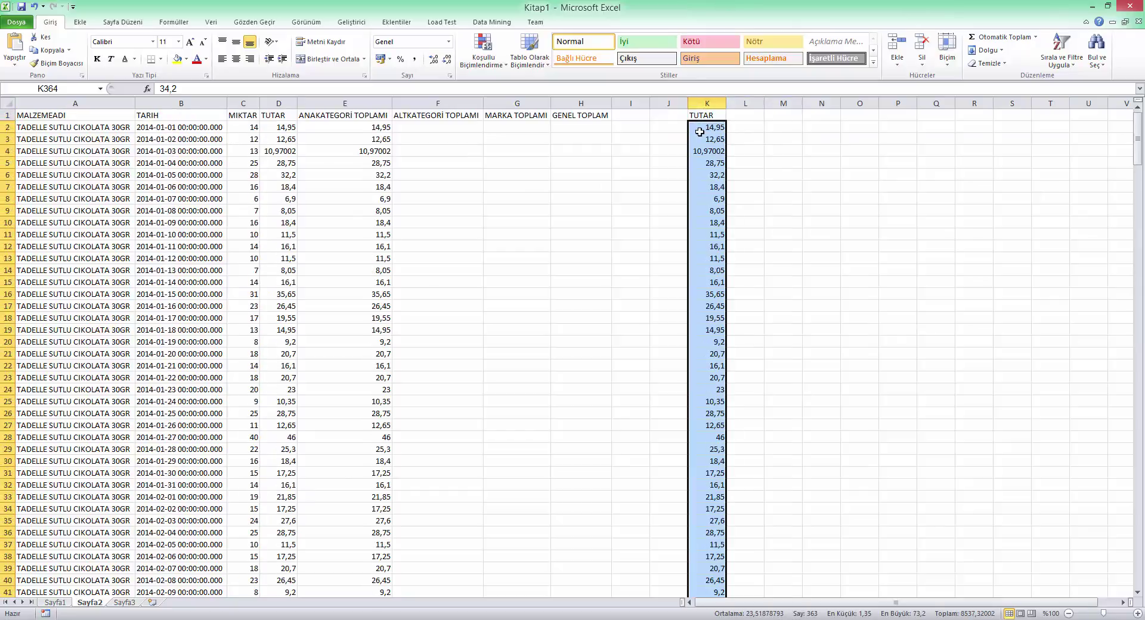
key("Delete")
scroll(1141, 375, "up", 12)
left_click_drag(1140, 556, 1092, 135)
Check the values in E2:E4, then switch to SQL Server Management Studio and review the second query's ANAKATEGORI grouping
left_click(320, 128)
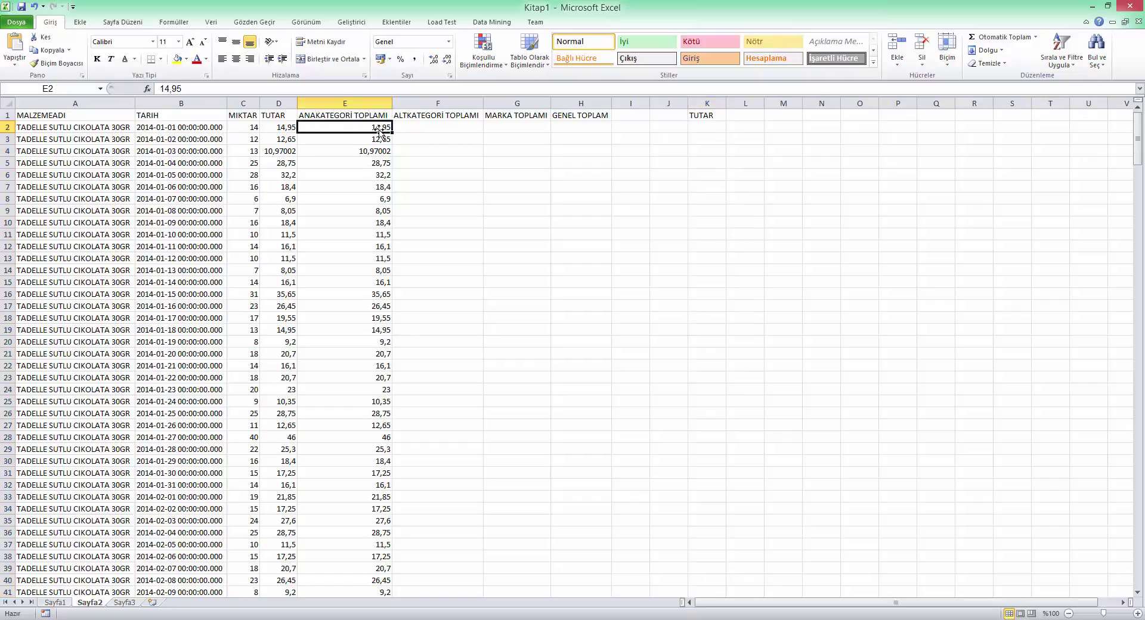
left_click(374, 149)
left_click(377, 138)
left_click(379, 126)
key("alt+Tab")
left_click(416, 203)
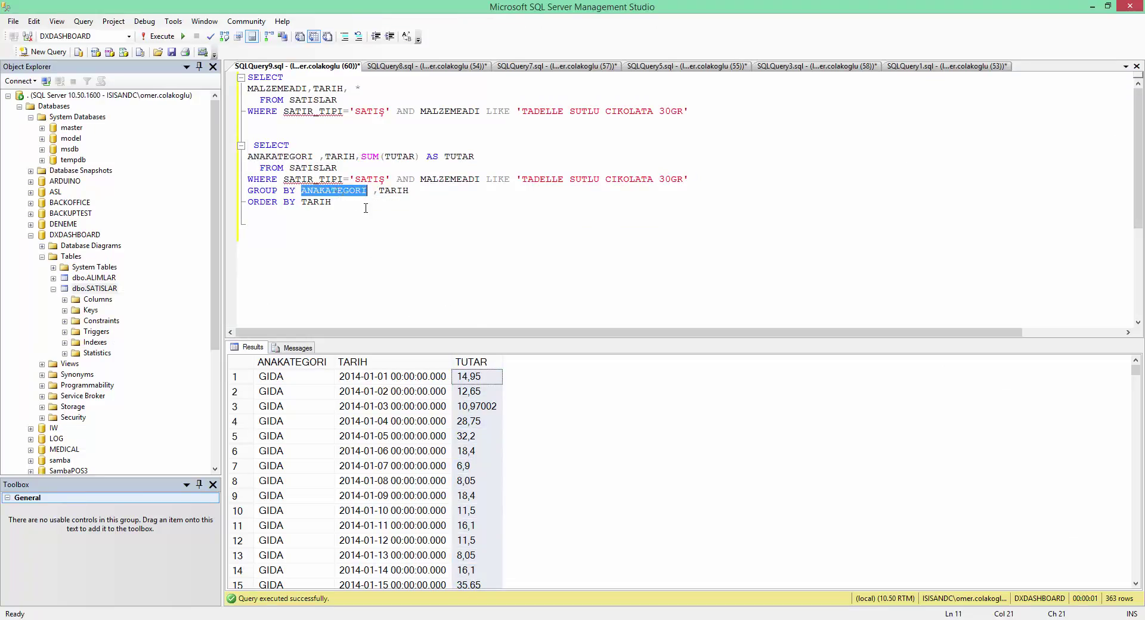
Comment out the MALZEMEADI condition in the second query and move it to its own line, leaving an empty line above it
mouse_move(254, 214)
left_mouse_down()
mouse_move(248, 146)
mouse_move(253, 213)
left_mouse_up()
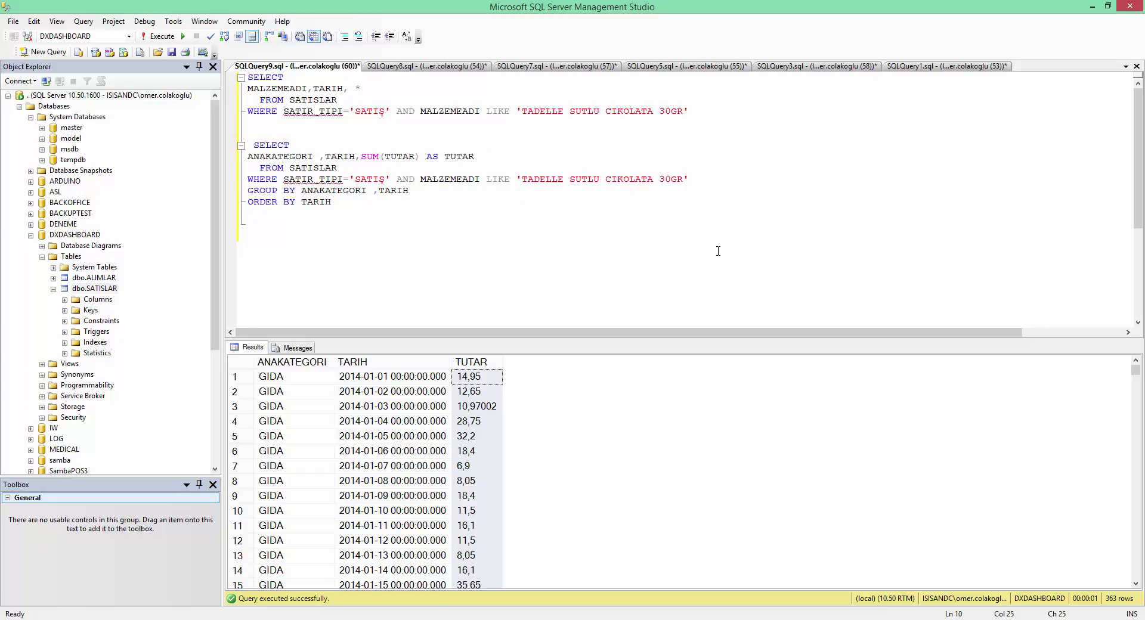
type("--")
left_click_drag(249, 213, 241, 149)
left_click(373, 212)
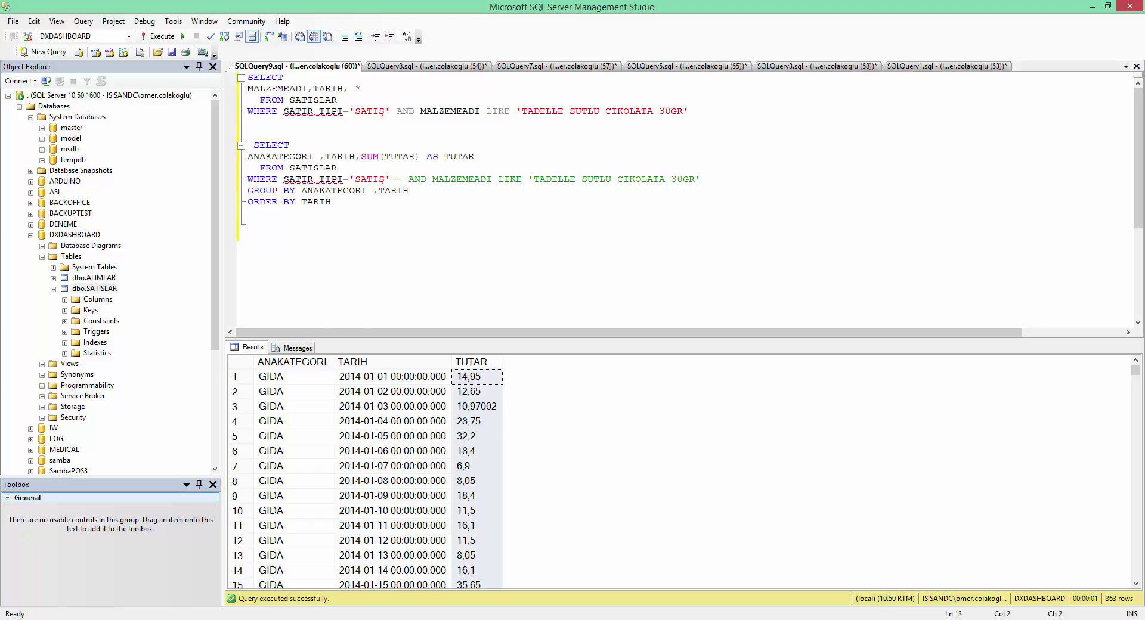
key("Return")
key("Return")
key("Up")
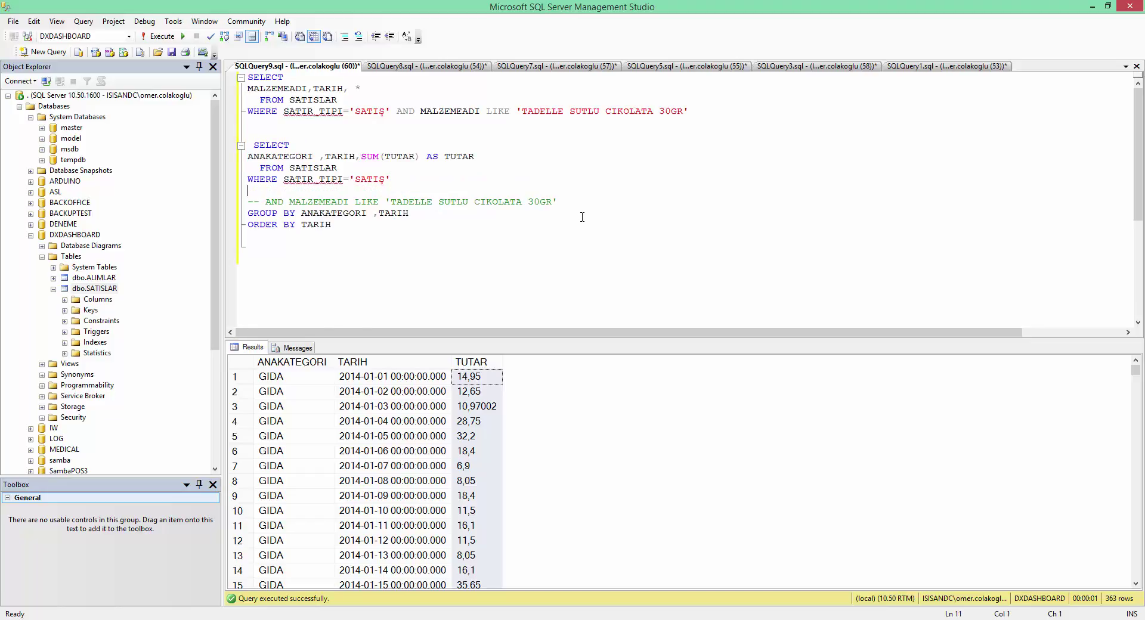
Add the condition AND ANAKATEGORI ='GIDA' to the second query and run that query
type("AND ANA")
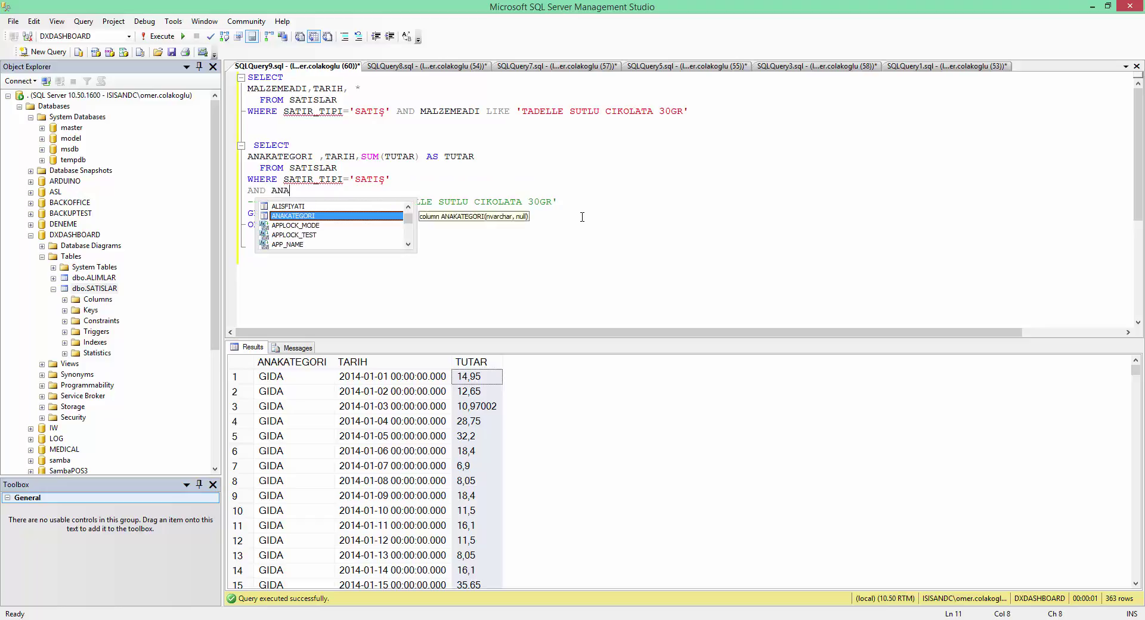
type("KATEGORI ")
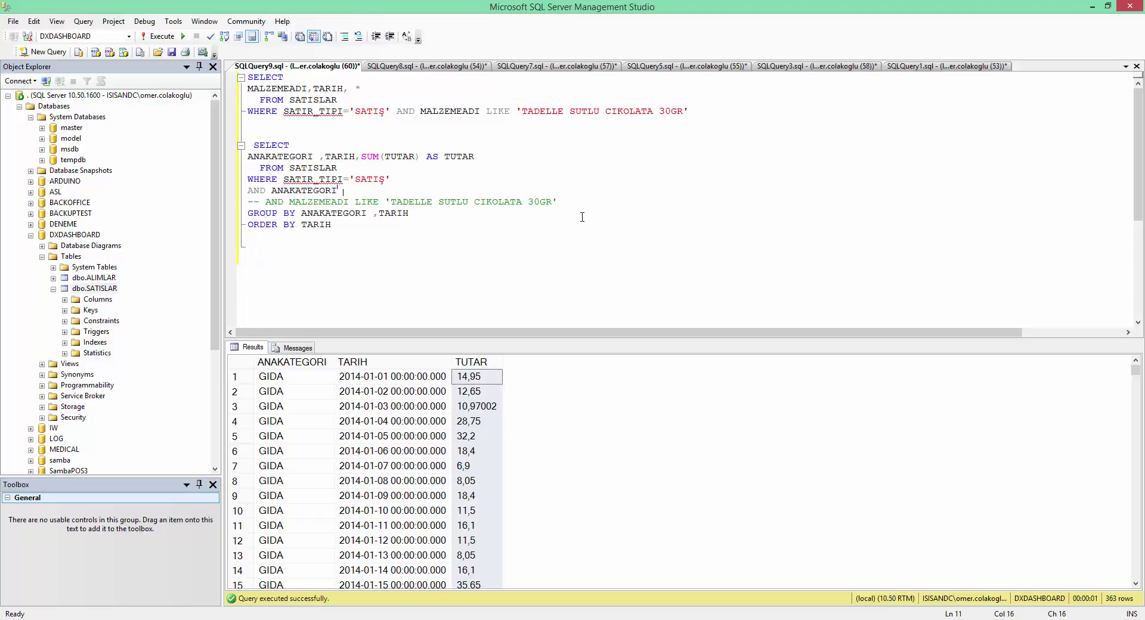
type("='GIDA")
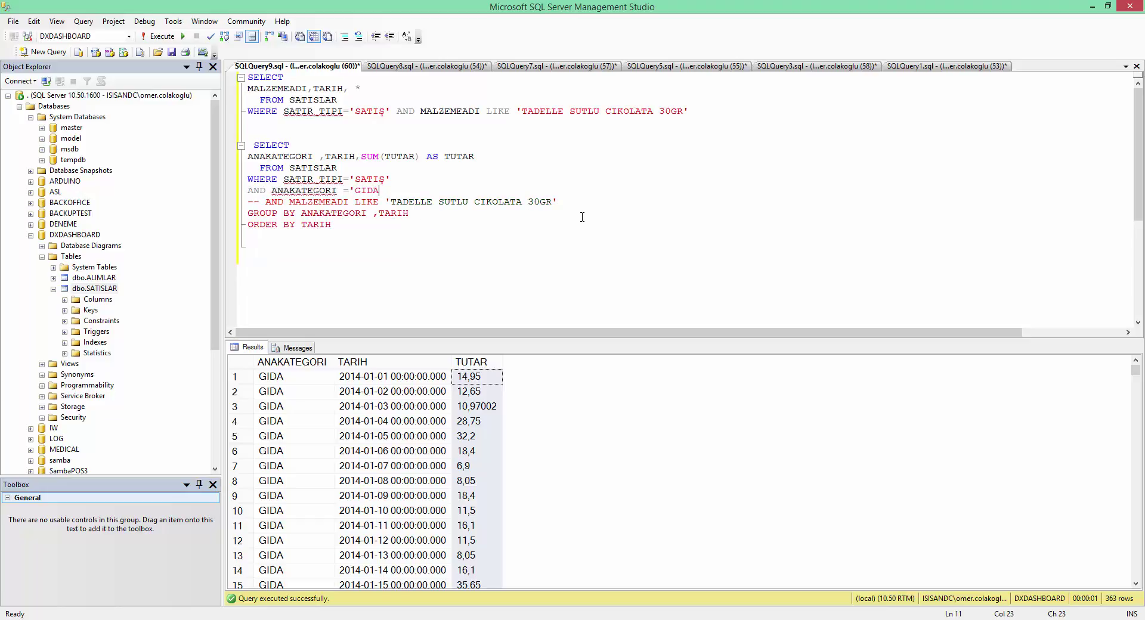
type("'")
left_click_drag(331, 232, 244, 145)
key("F5")
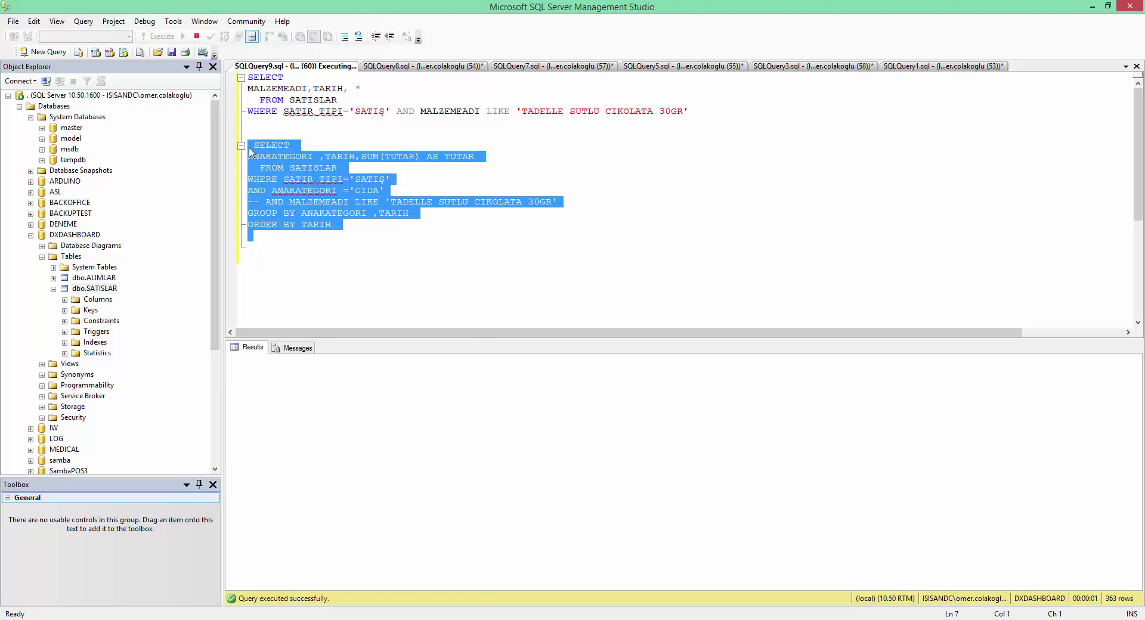
Copy the new TUTAR results without the header, switch to Excel and paste them from E2 over the ANAKATEGORİ TOPLAMI values
left_click(498, 367)
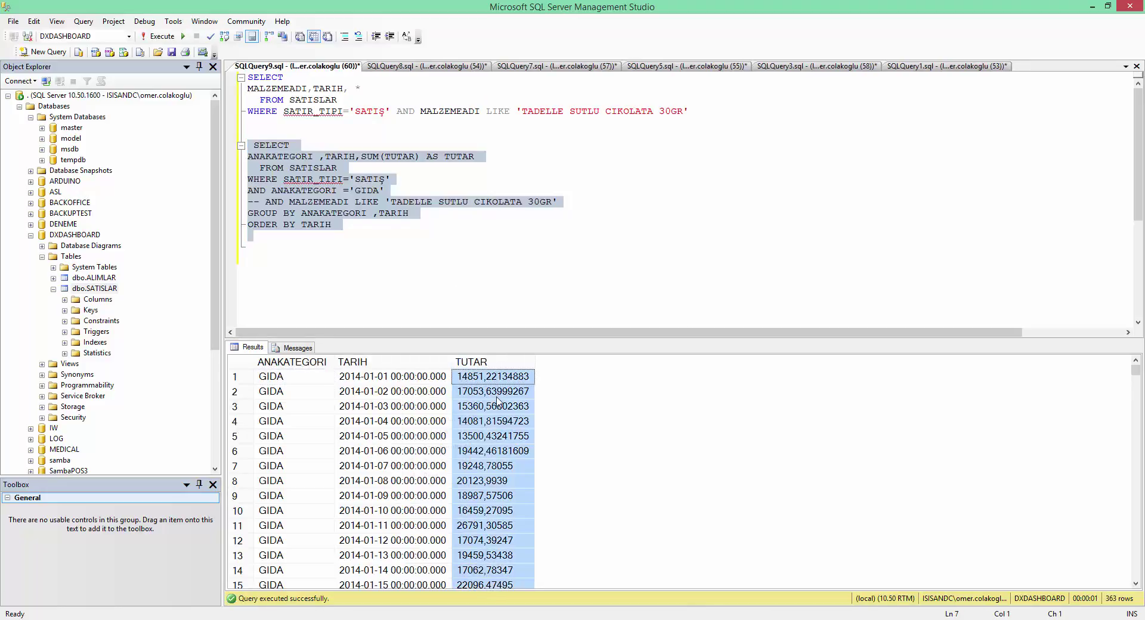
right_click(498, 397)
left_click(492, 410)
key("alt+Tab")
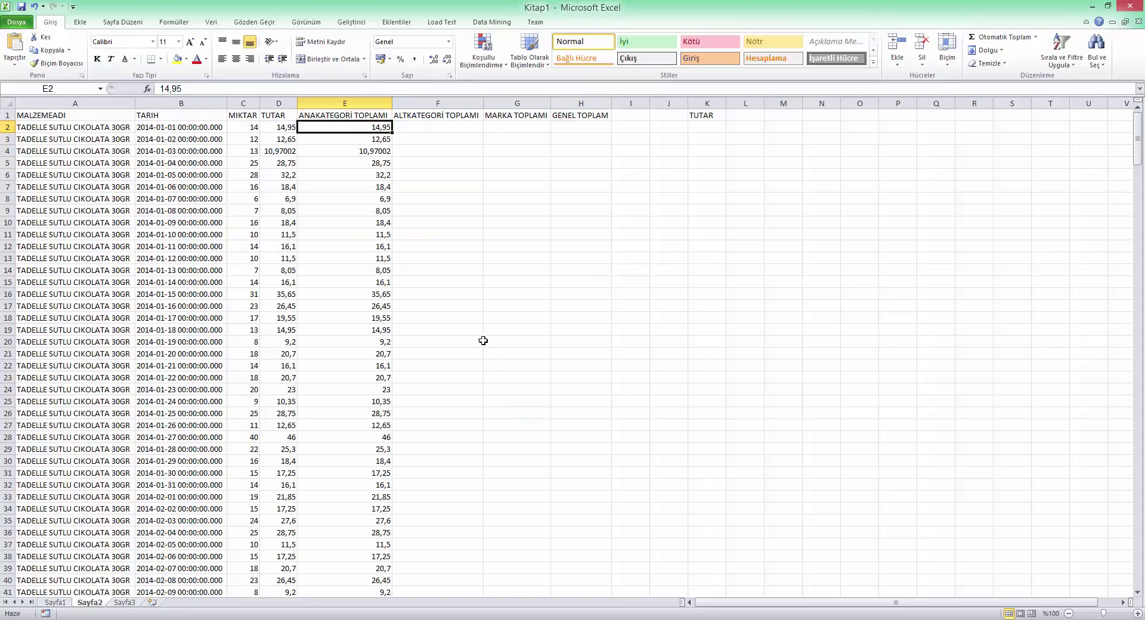
key("ctrl+v")
scroll(375, 262, "down", 20)
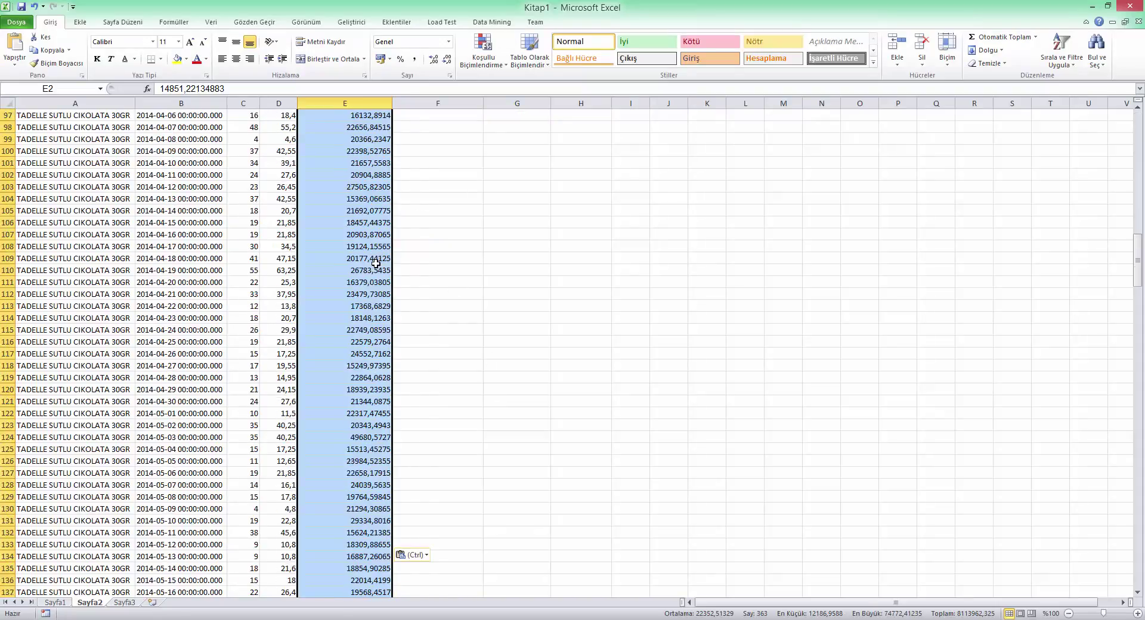
scroll(381, 271, "down", 20)
scroll(394, 276, "up", 20)
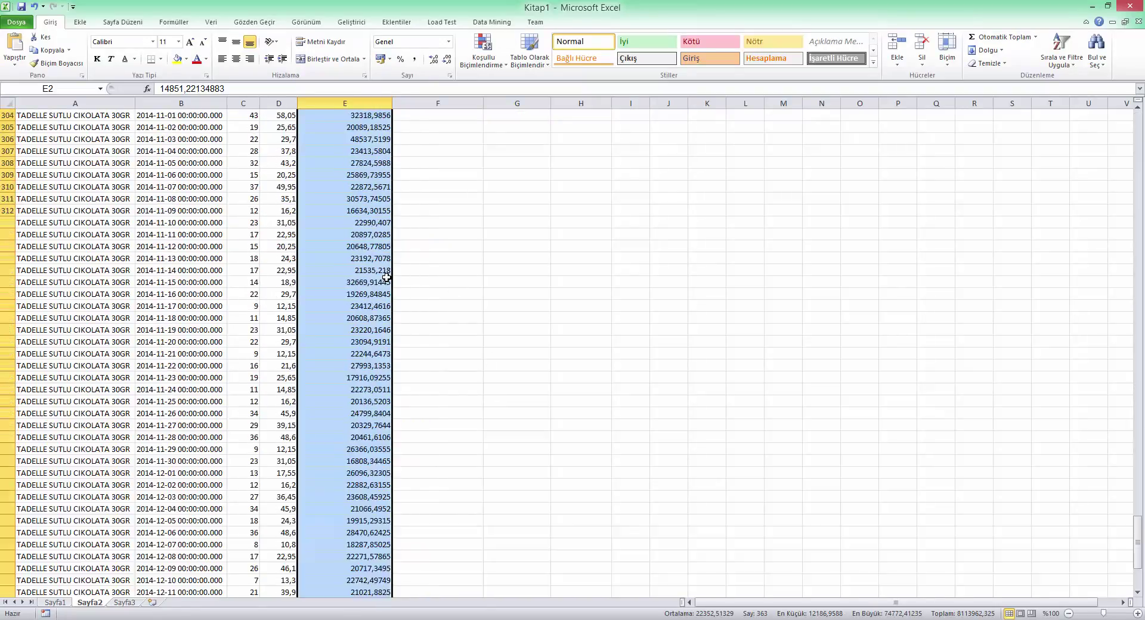
Format columns C to I as numbers with the thousands separator and 0 decimal places
scroll(398, 278, "up", 20)
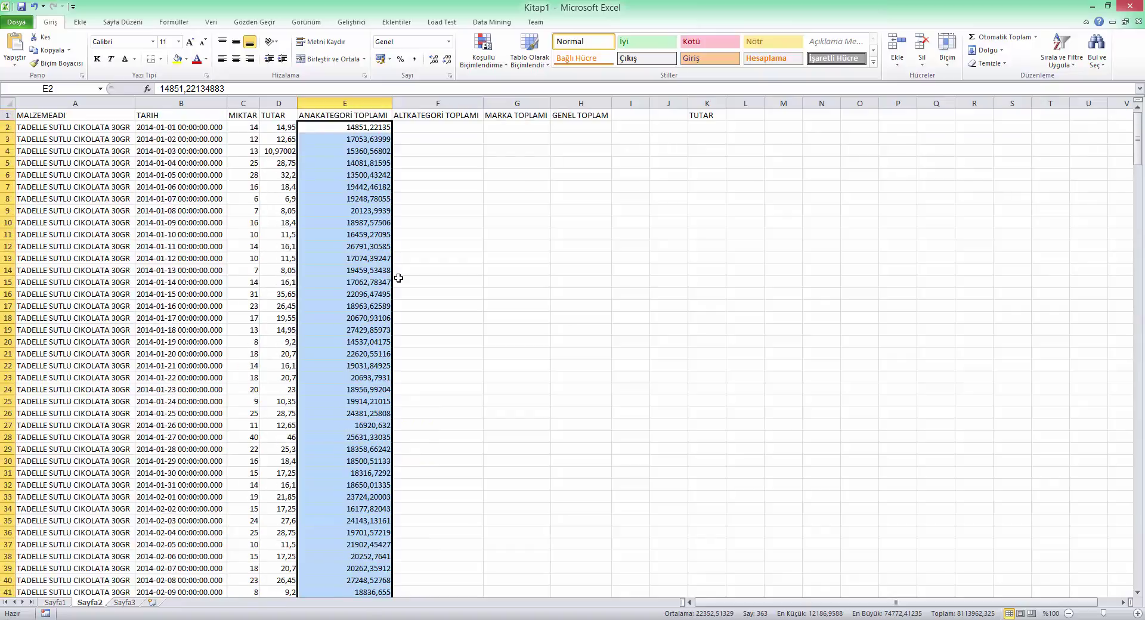
left_click(244, 102)
left_click_drag(244, 103, 617, 118)
right_click(488, 135)
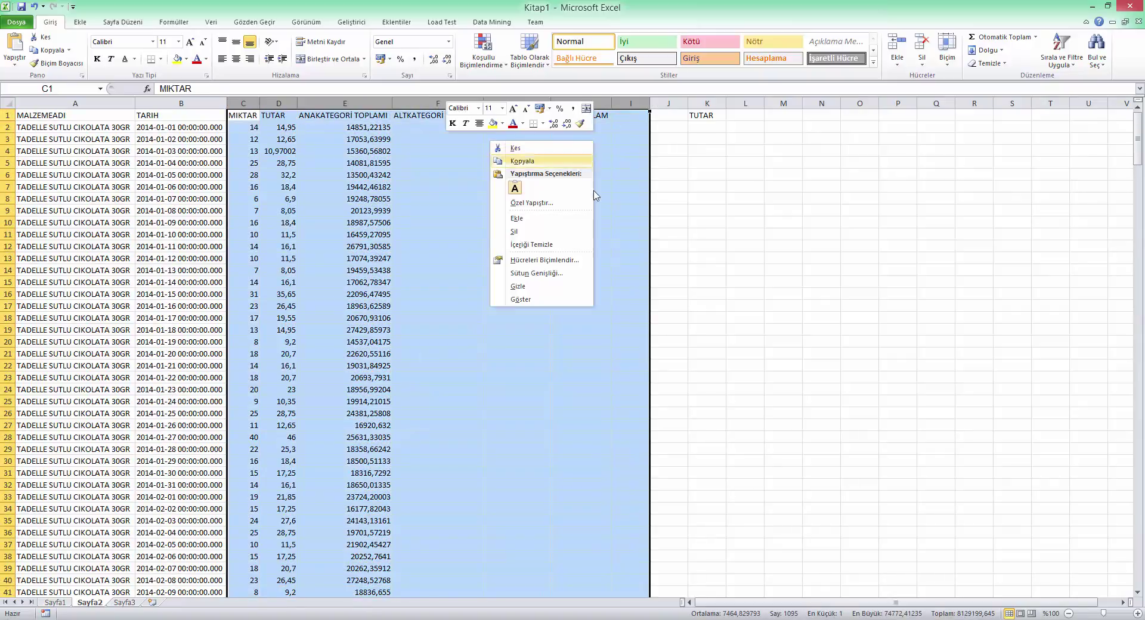
left_click(549, 259)
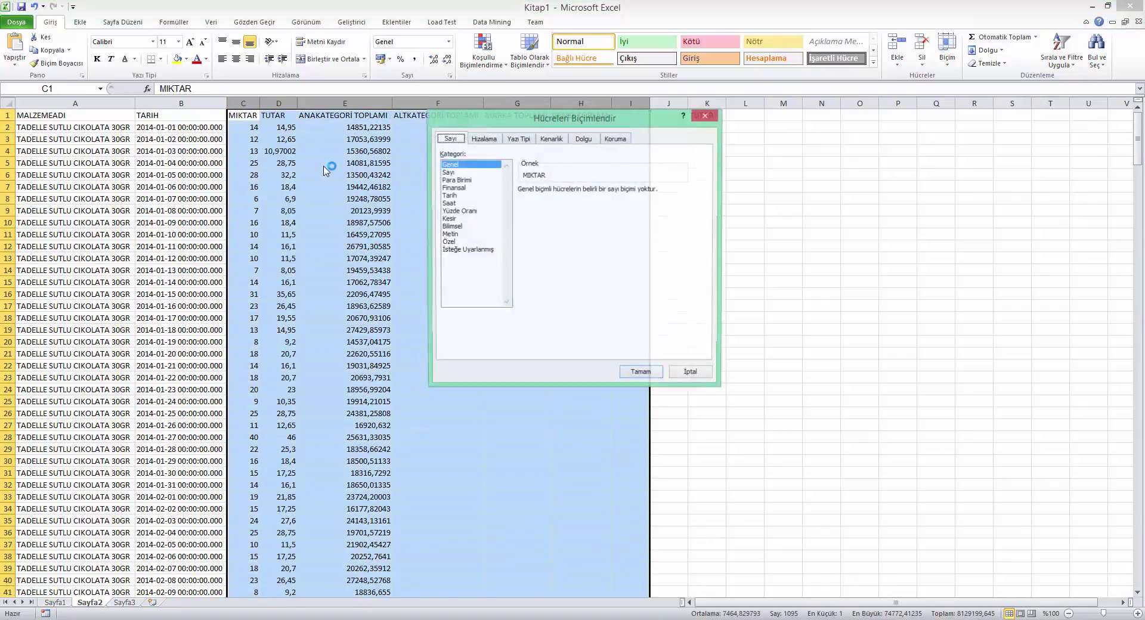
left_click(462, 172)
left_click(546, 205)
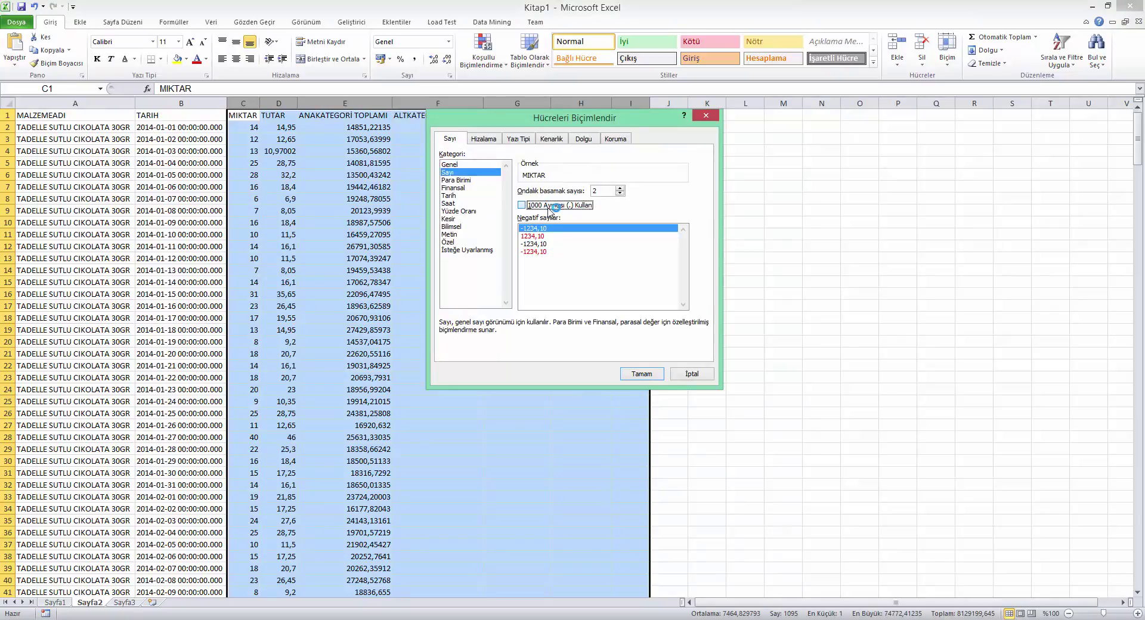
left_click(621, 194)
left_click(620, 194)
left_click(642, 374)
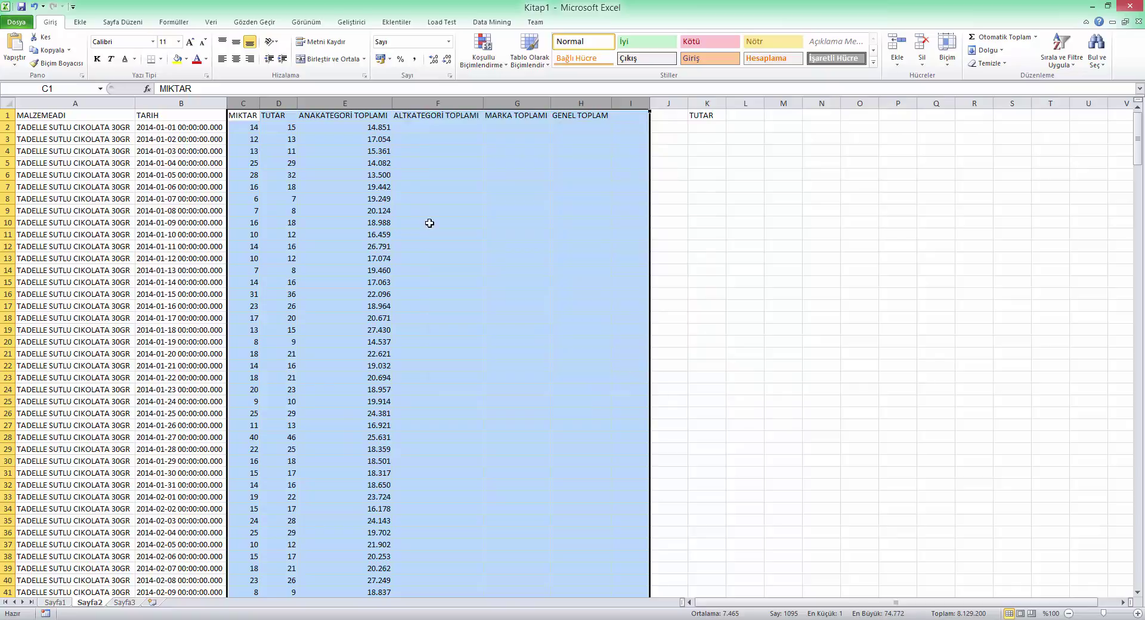
Set the decimal places of the number format in columns C to I to 2
right_click(366, 180)
left_click(332, 302)
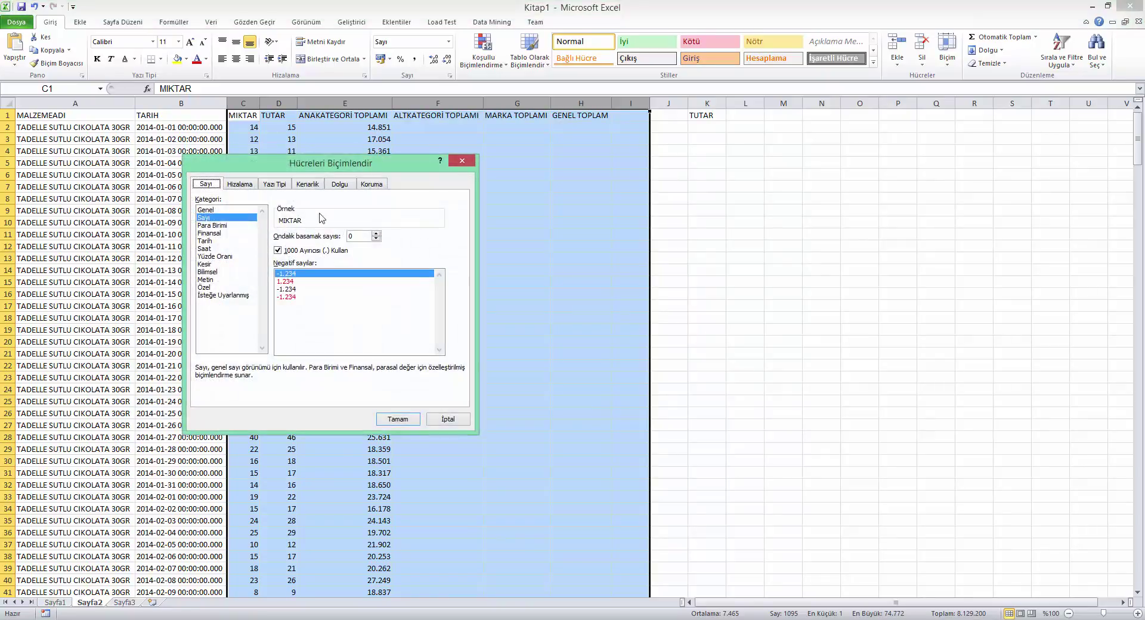
left_click(375, 234)
left_click(376, 235)
left_click(398, 419)
left_click(412, 151)
left_click(388, 128)
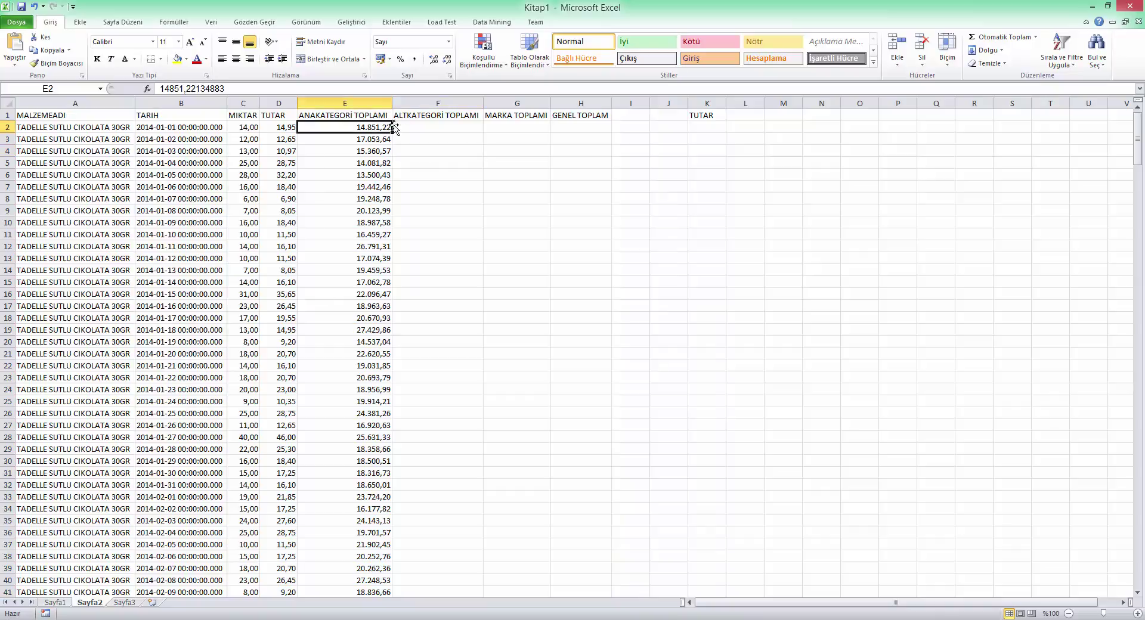
Insert a column before ALTKATEGORİ TOPLAMI and title it ANAKATEGORIYE ORANI
left_click(418, 103)
right_click(412, 105)
left_click(360, 185)
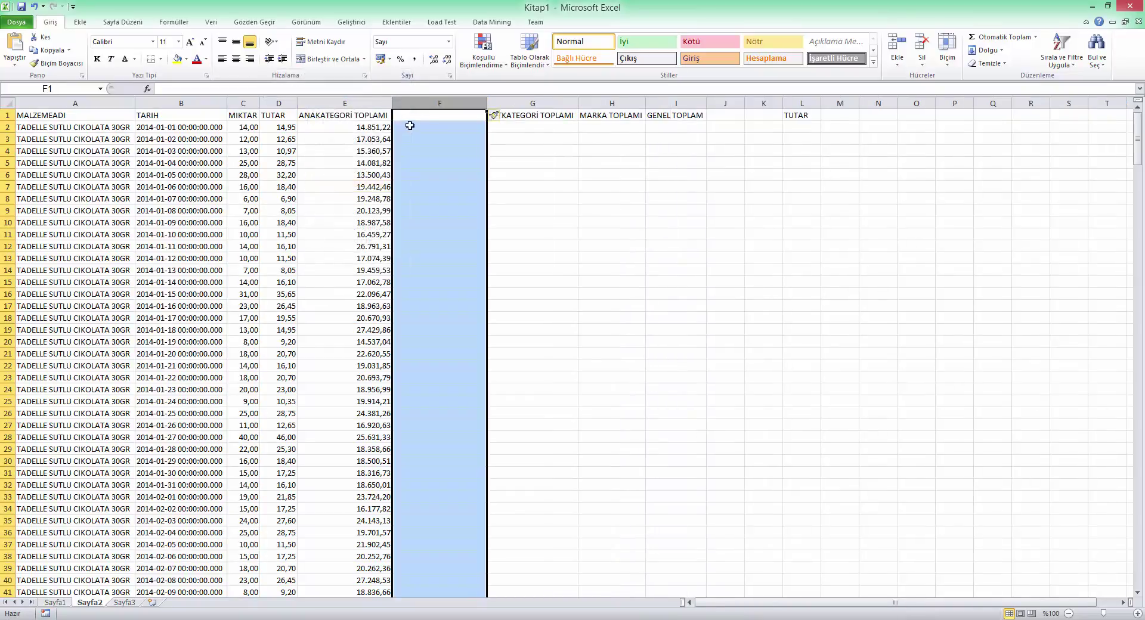
left_click(430, 118)
type("ANAKATRO")
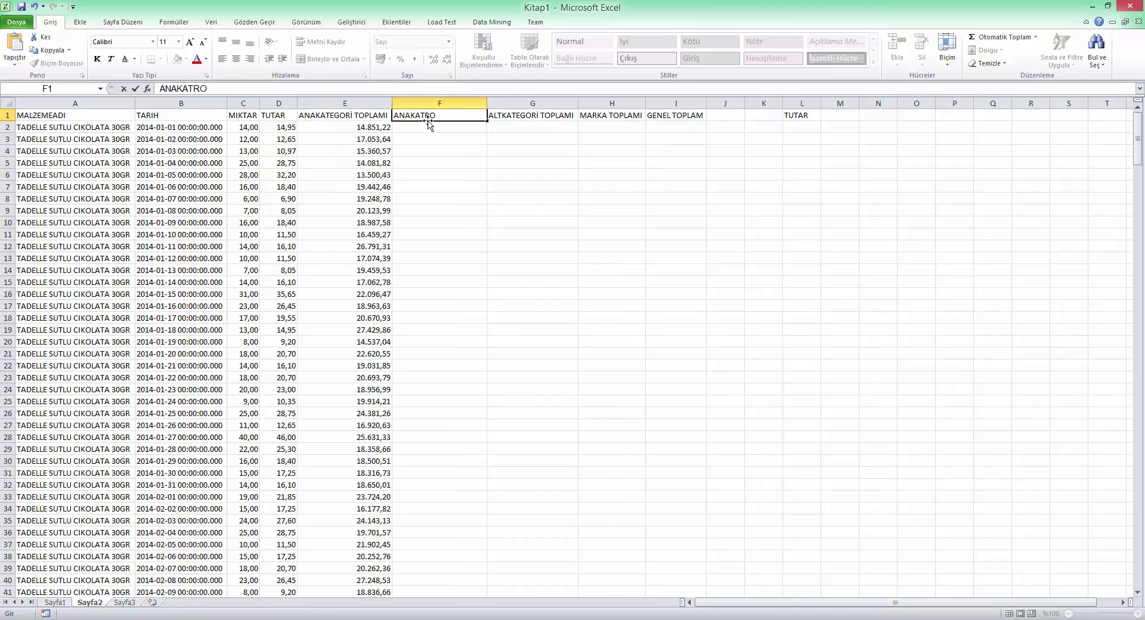
key("BackSpace")
key("BackSpace")
type("EGORIYE ORANU")
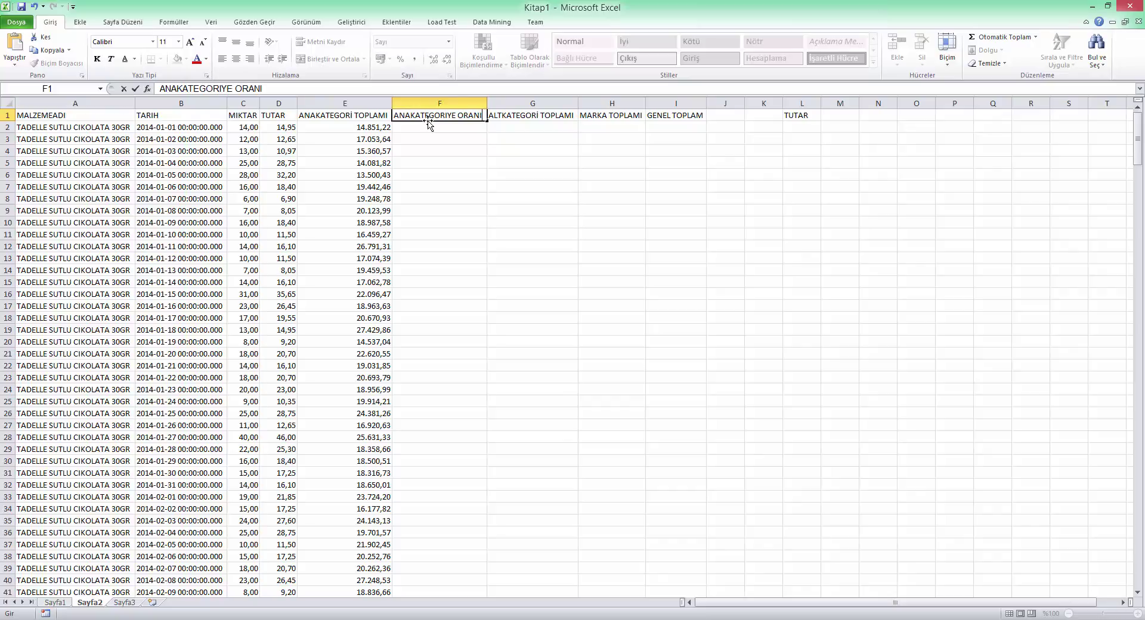
key("Return")
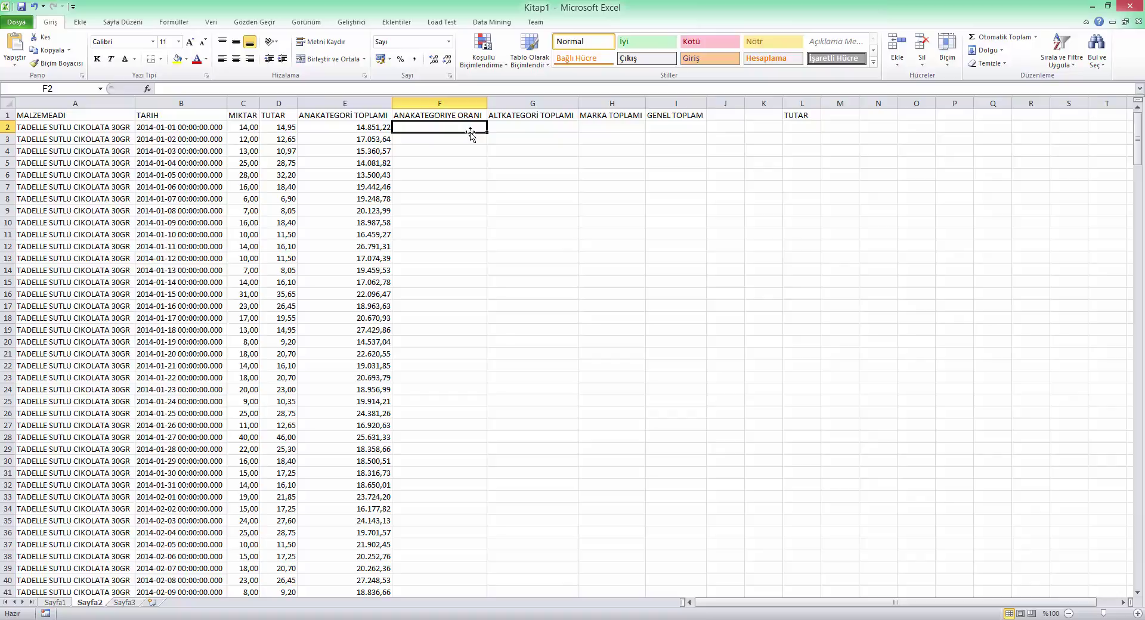
Enter the formula =D2/E2 in F2 to divide TUTAR by ANAKATEGORİ TOPLAMI
type("=")
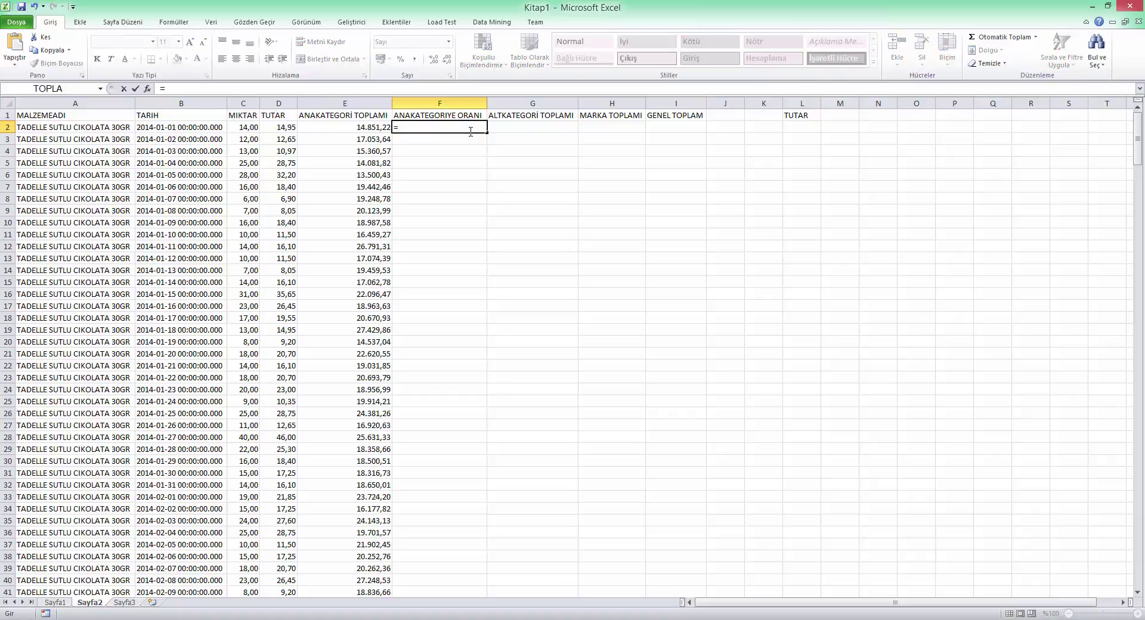
left_click(283, 127)
type("/")
left_click(329, 126)
key("Return")
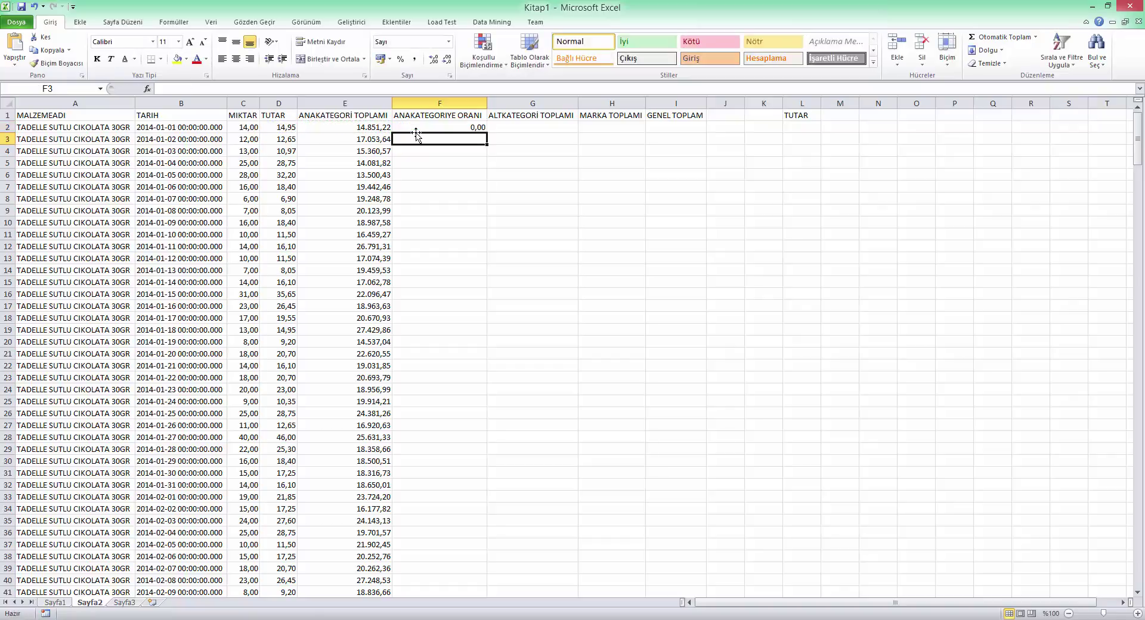
Format F2 as a percentage with 4 decimal places and widen column F slightly
left_click(473, 127)
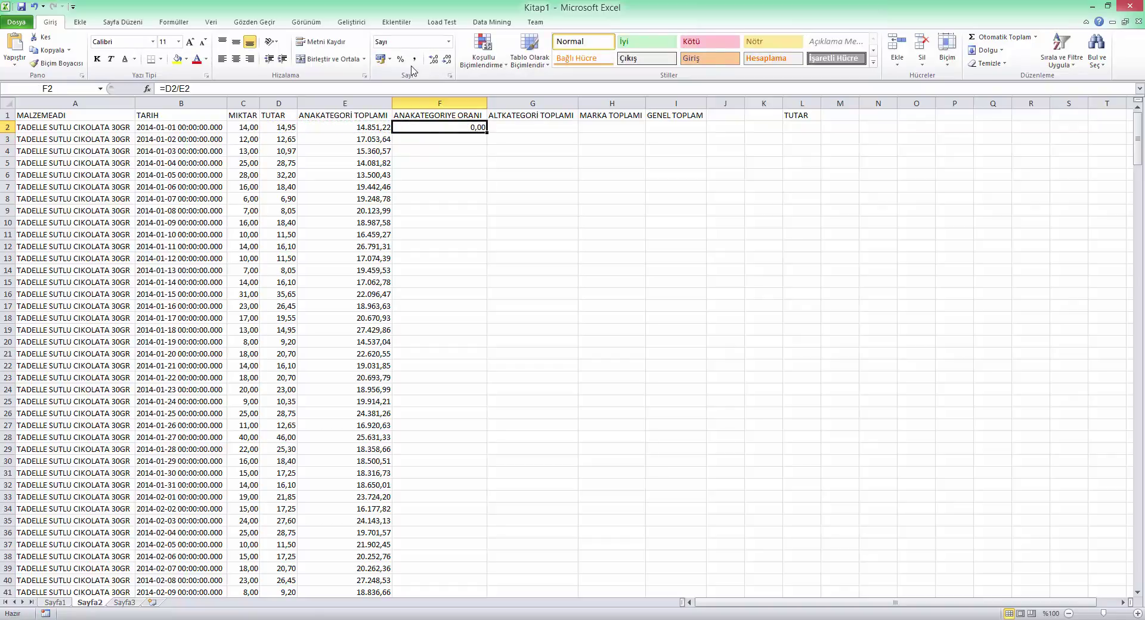
left_click(433, 60)
left_click(400, 59)
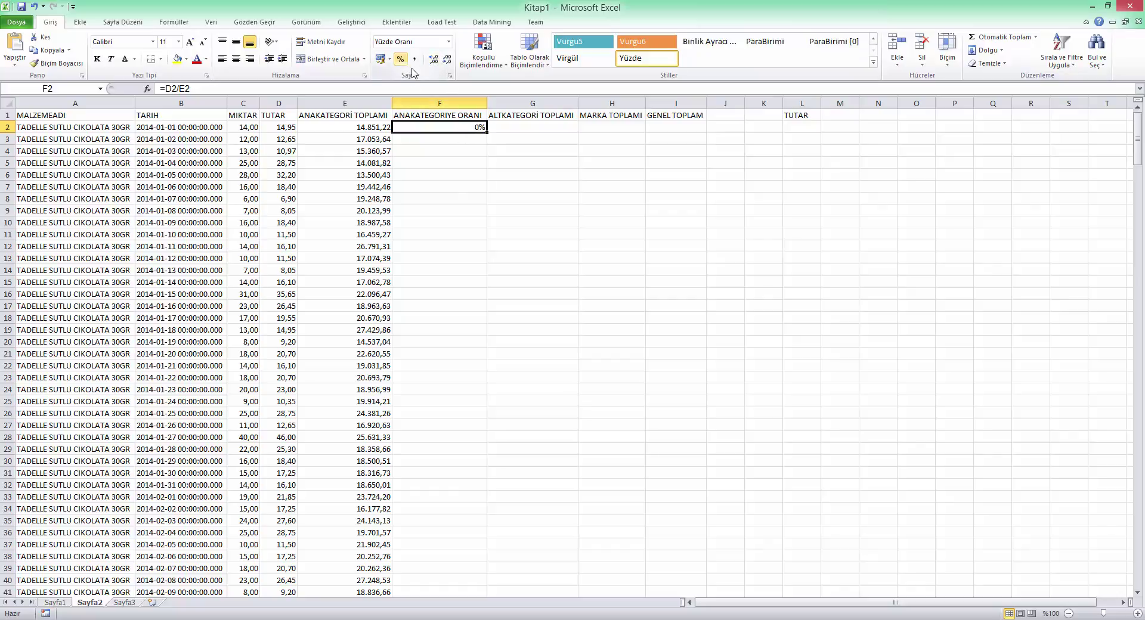
right_click(455, 125)
left_click(414, 292)
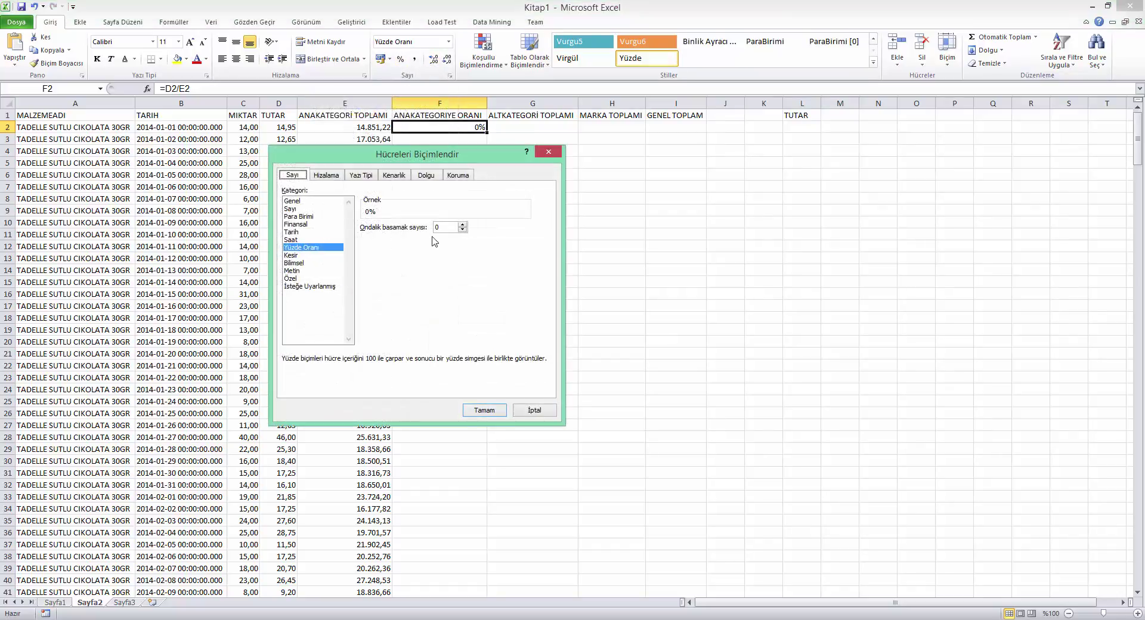
left_click(462, 225)
left_click(463, 225)
left_click(462, 225)
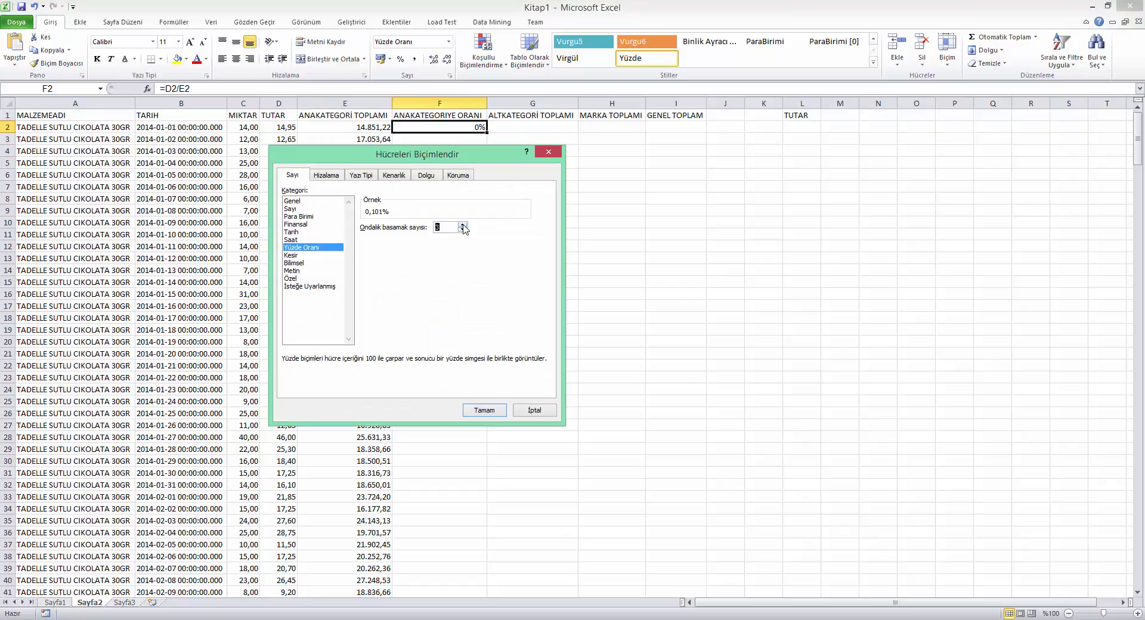
left_click(484, 410)
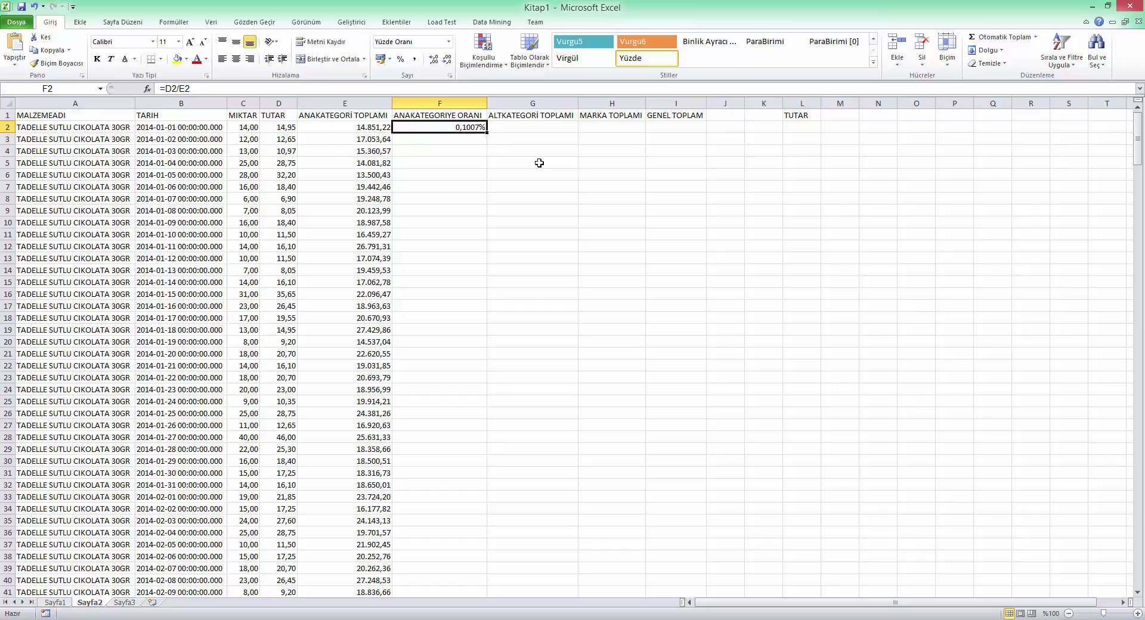
left_click_drag(487, 103, 490, 102)
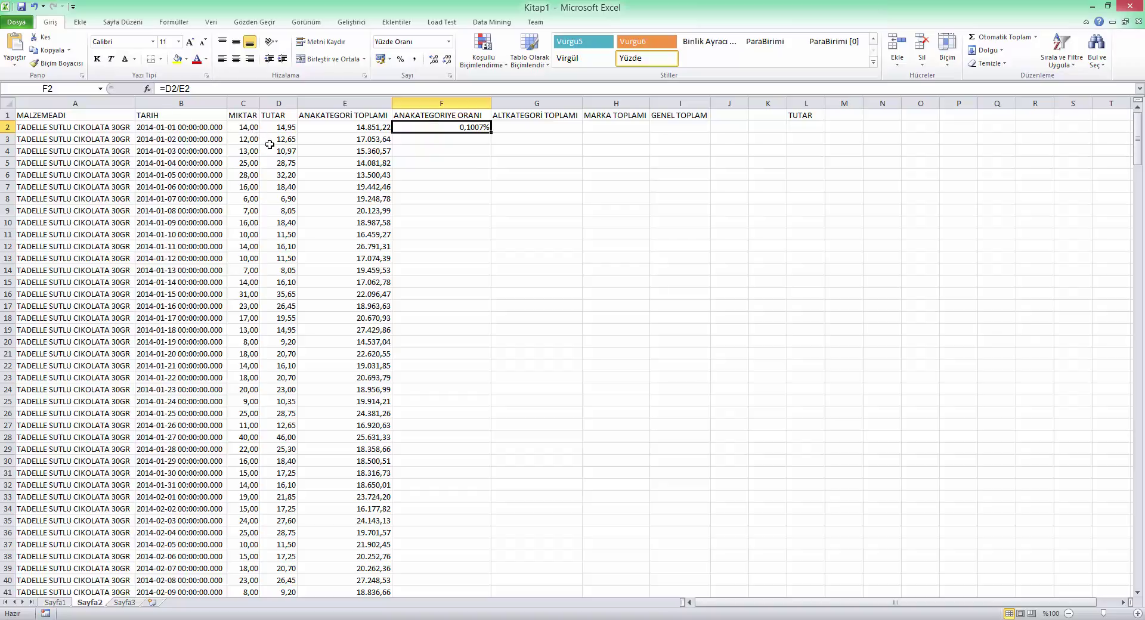
Switch to SQL Server Management Studio and replace ANAKATEGORI with KATEGORI in the second query's SELECT, AND condition and GROUP BY
key("alt+Tab")
left_click(498, 243)
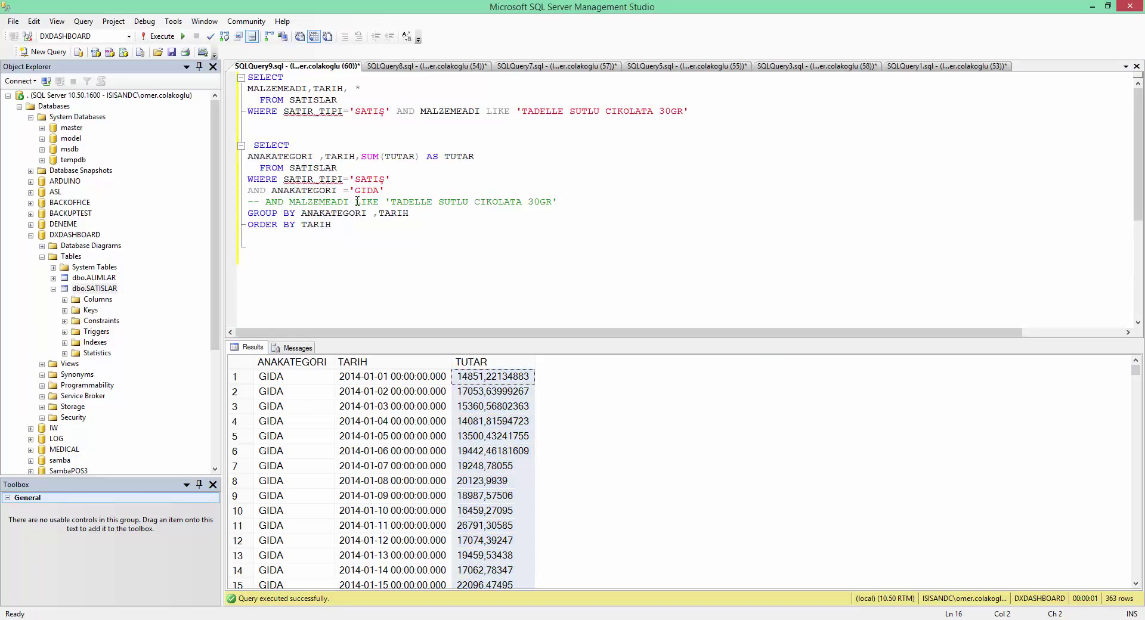
double_click(294, 156)
type("KATEG")
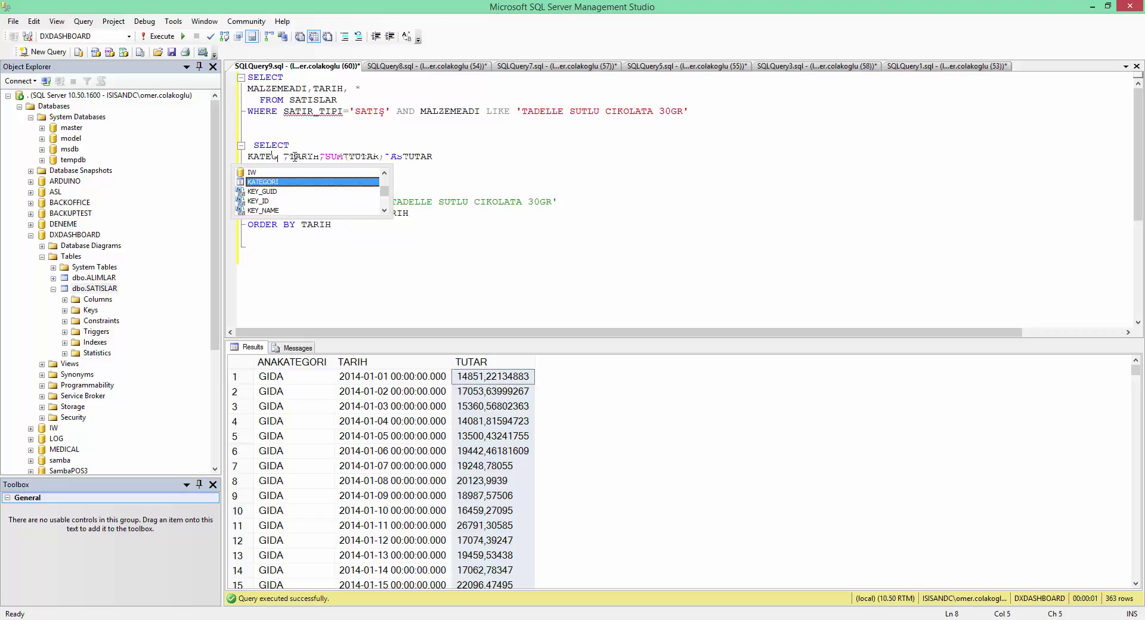
type("ORI")
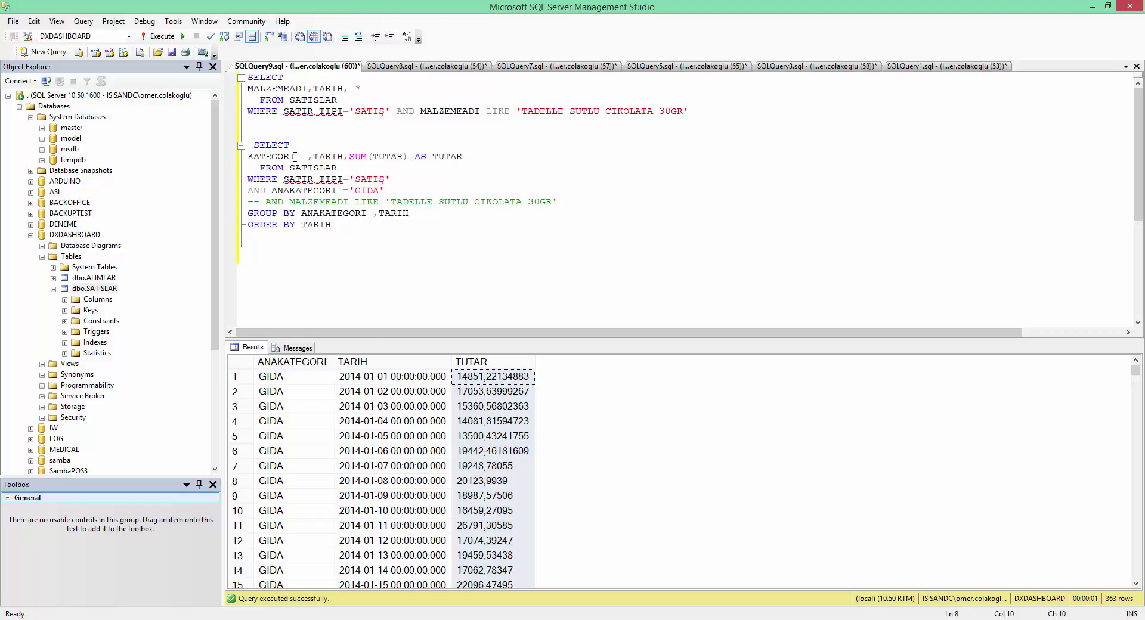
double_click(290, 157)
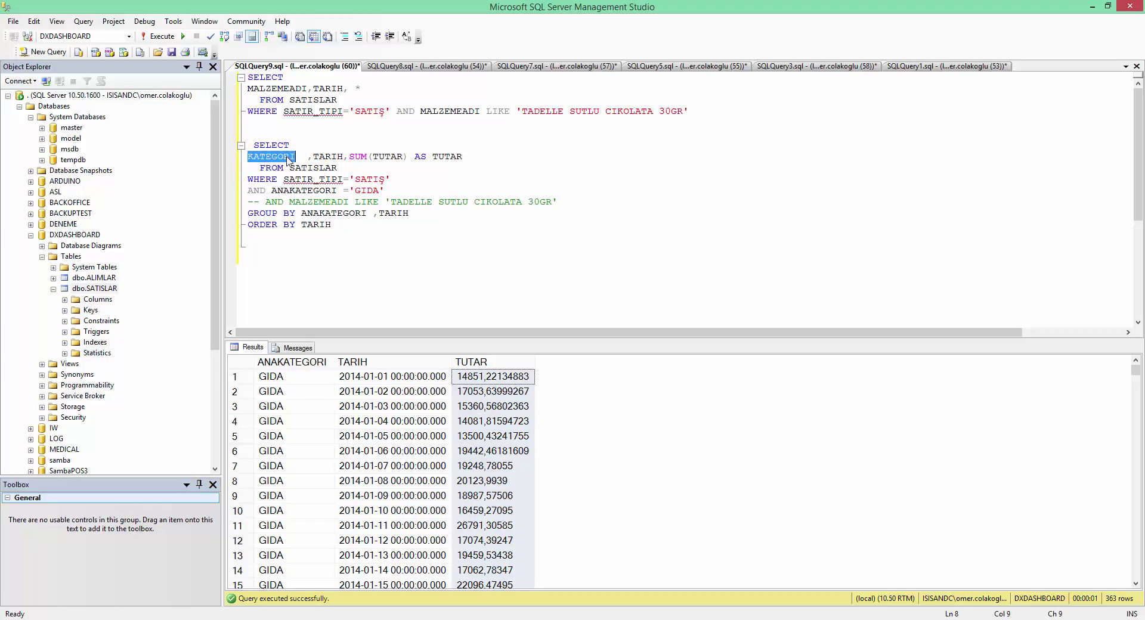
double_click(348, 213)
key("ctrl+v")
double_click(324, 192)
key("ctrl+v")
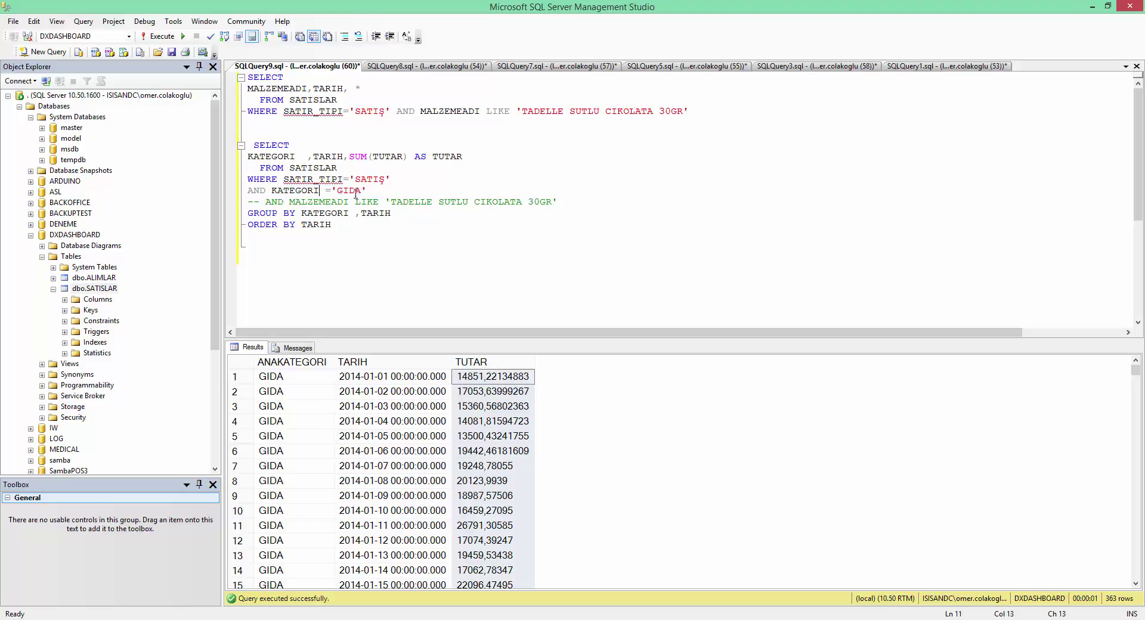
Run the first query and copy the product's KATEGORI value ÇİKOLATA GOFRET from the results
double_click(351, 191)
left_click_drag(708, 113, 187, 63)
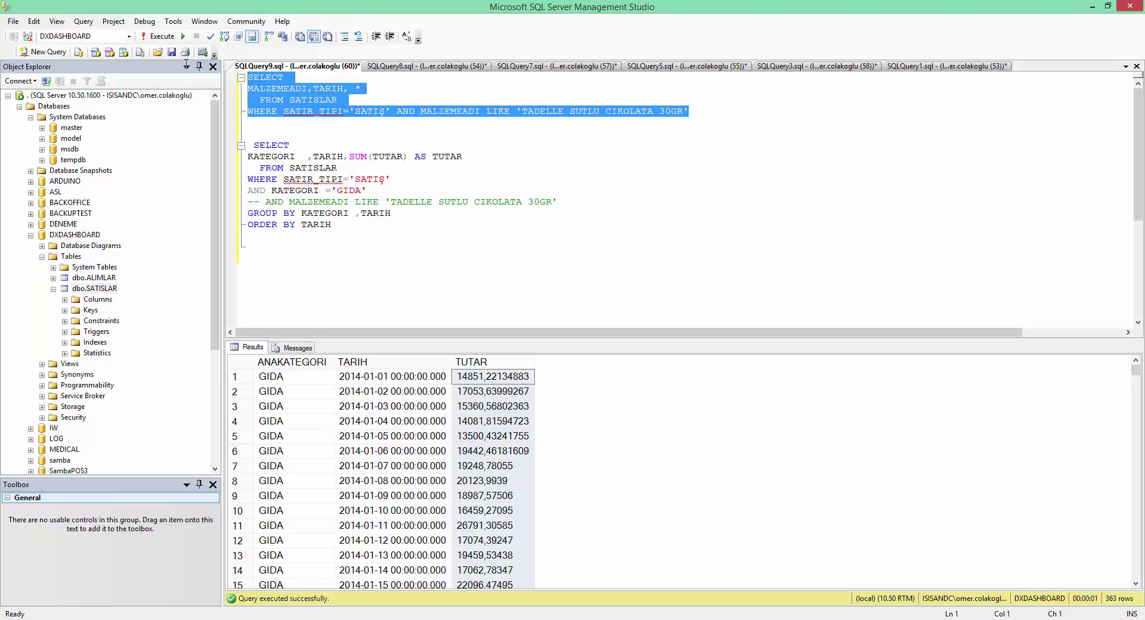
left_click(161, 35)
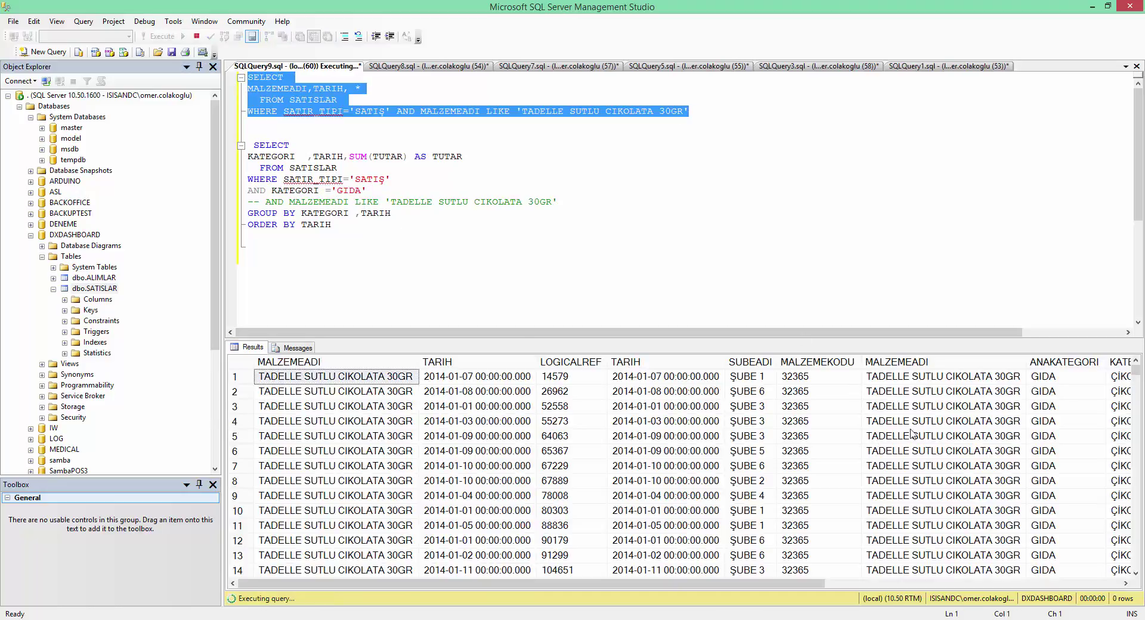
scroll(963, 456, "right", 3)
left_click(979, 440)
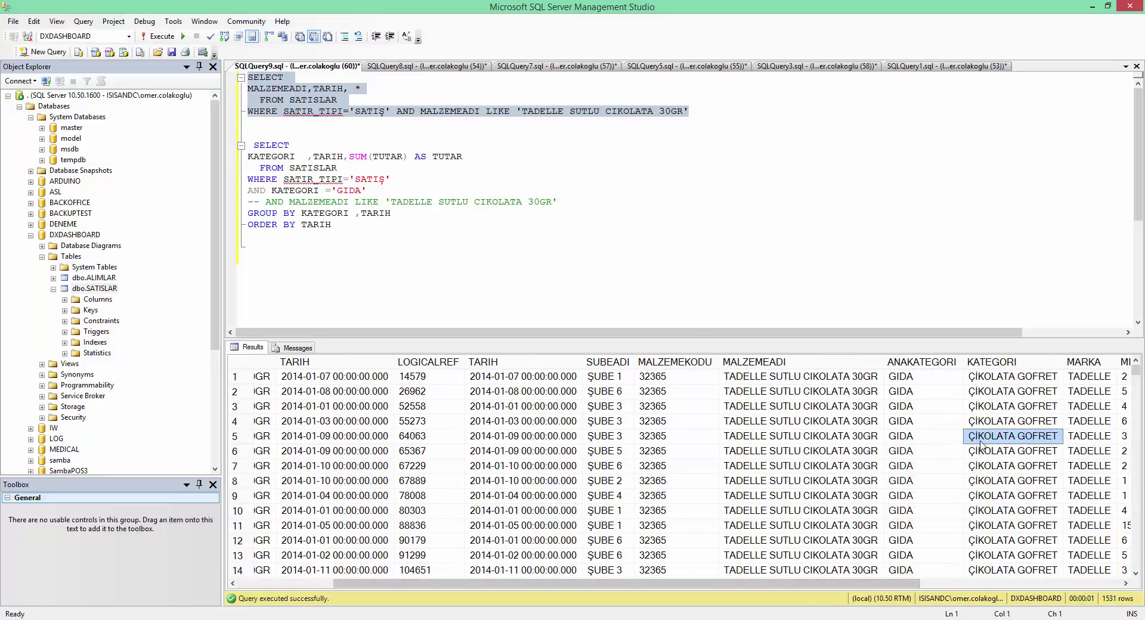
Replace GIDA with ÇİKOLATA GOFRET in the second query's KATEGORI condition and run that query
left_click(349, 190)
double_click(349, 190)
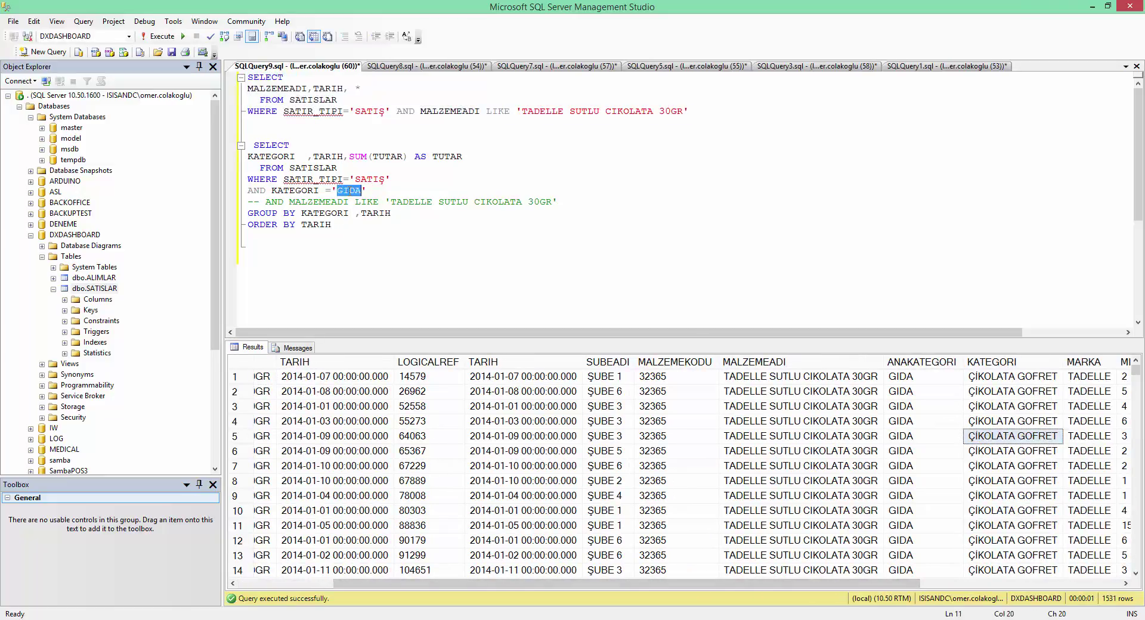
key("ctrl+v")
left_click_drag(363, 237, 205, 140)
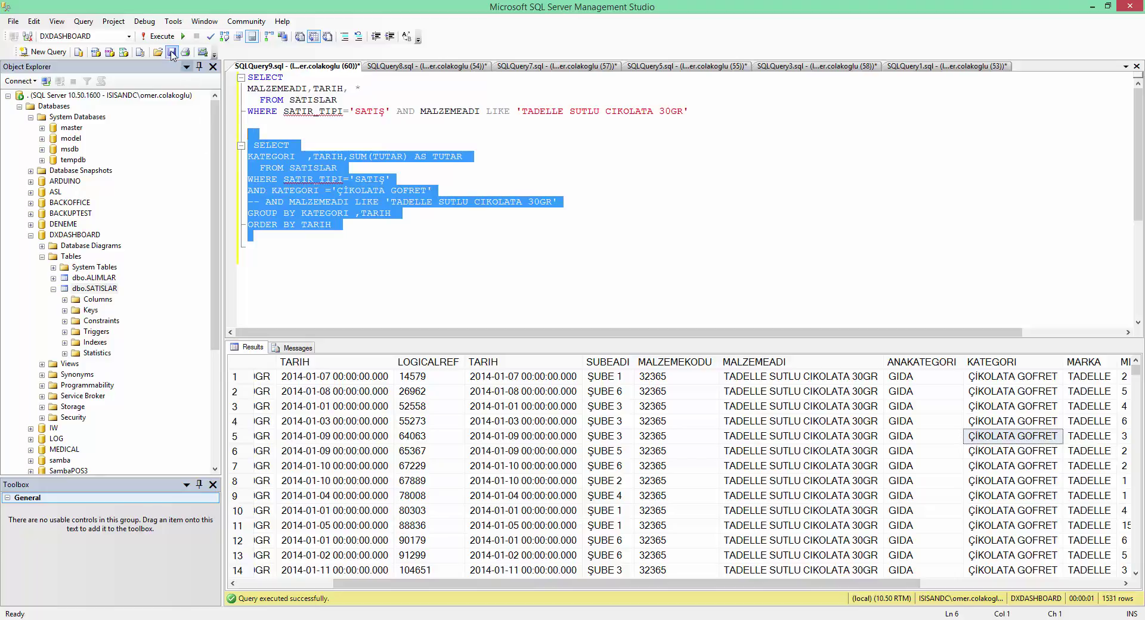
left_click(159, 35)
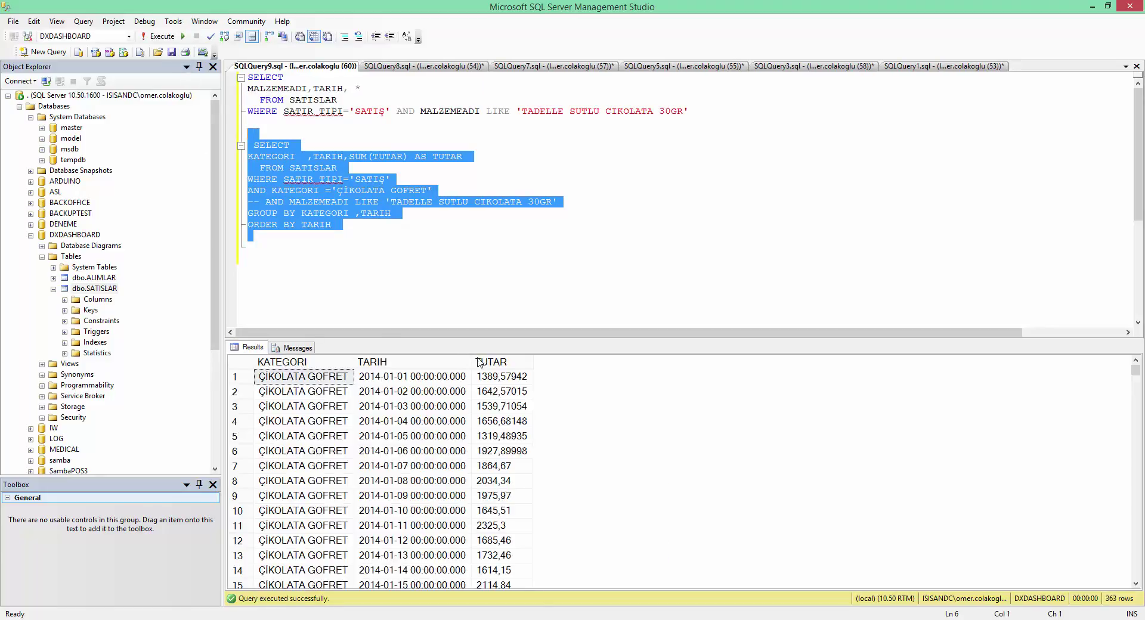
Copy the TUTAR results of the category query, switch to Excel and paste them from G2 under ALTKATEGORİ TOPLAMI
left_click(481, 362)
right_click(508, 422)
left_click(500, 431)
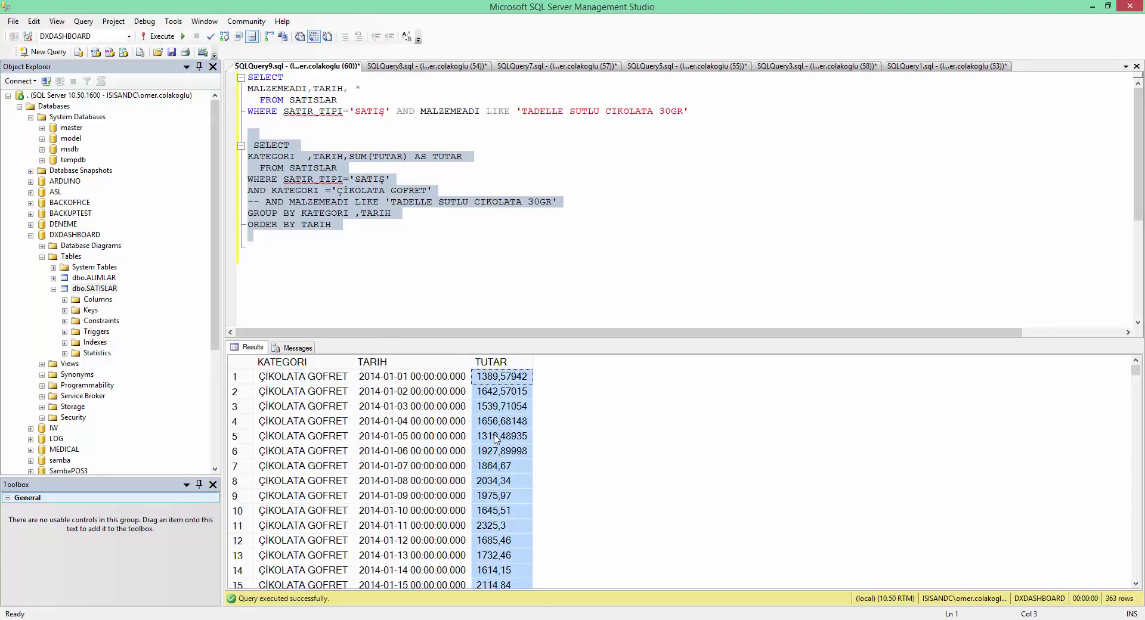
key("alt+Tab")
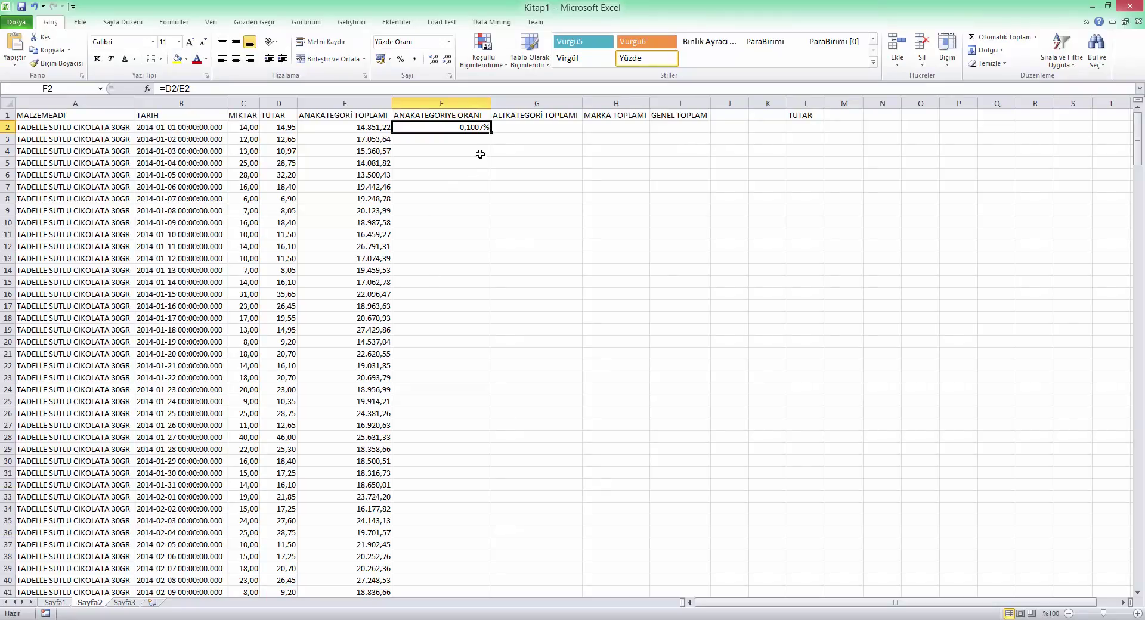
left_click(514, 126)
key("ctrl+v")
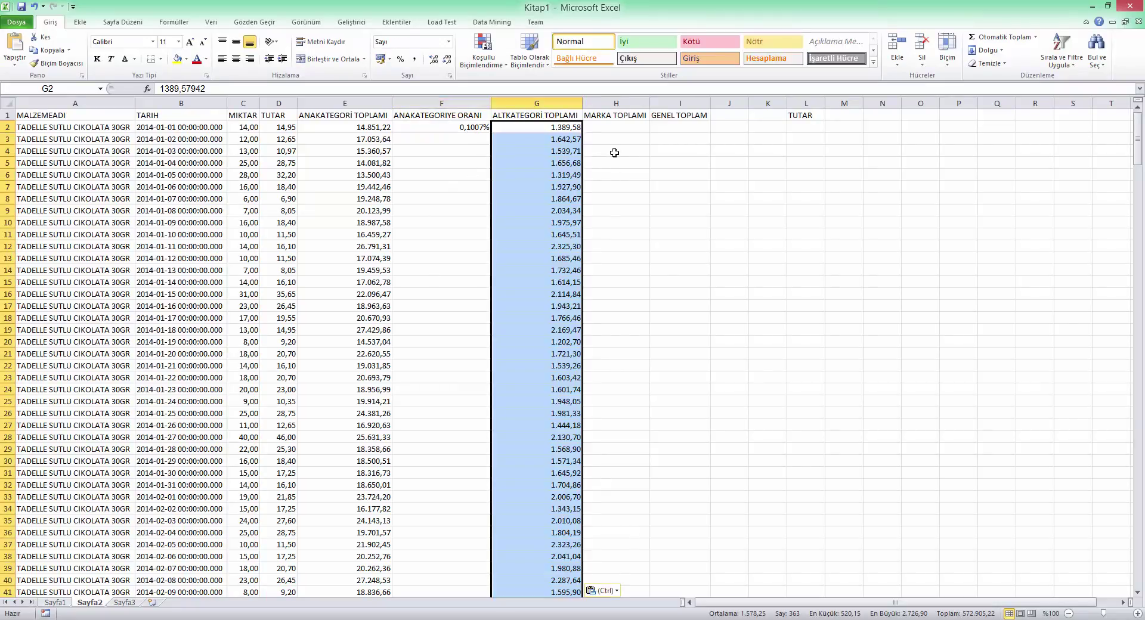
Copy the ANAKATEGORIYE ORANI ratio from F2 and paste it into H2
left_click(596, 127)
left_click(486, 127)
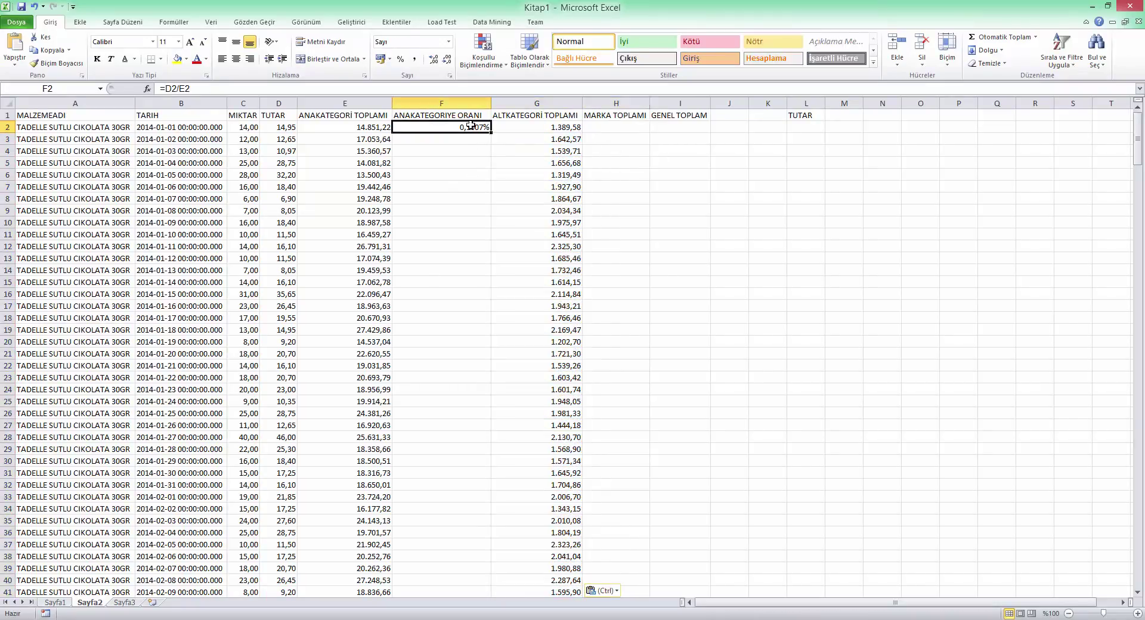
key("ctrl+c")
left_click(618, 129)
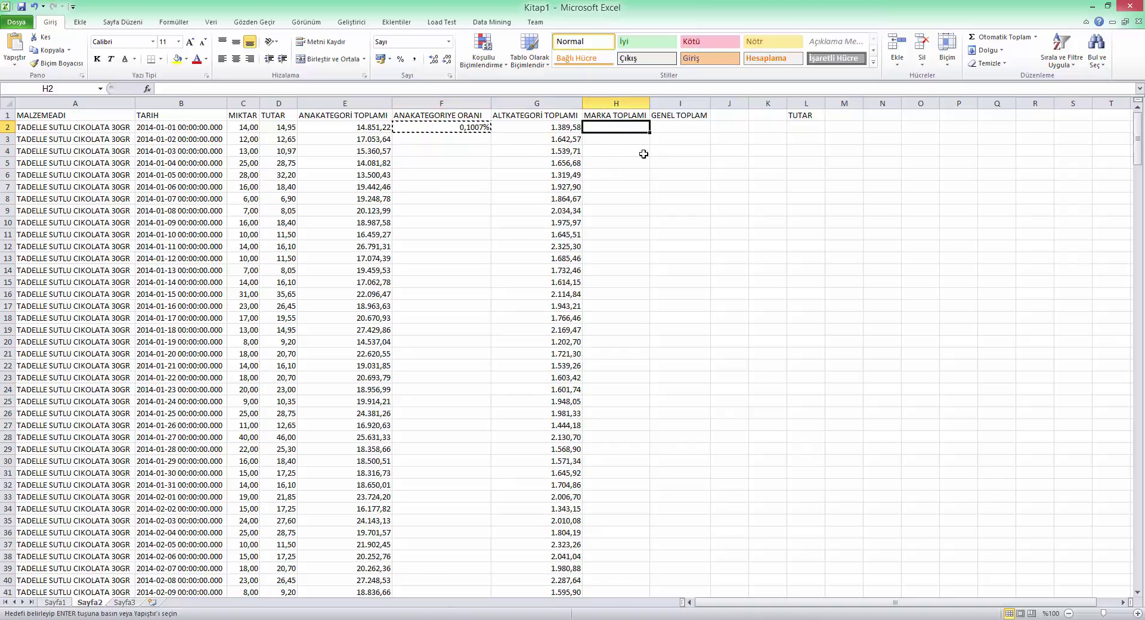
key("ctrl+v")
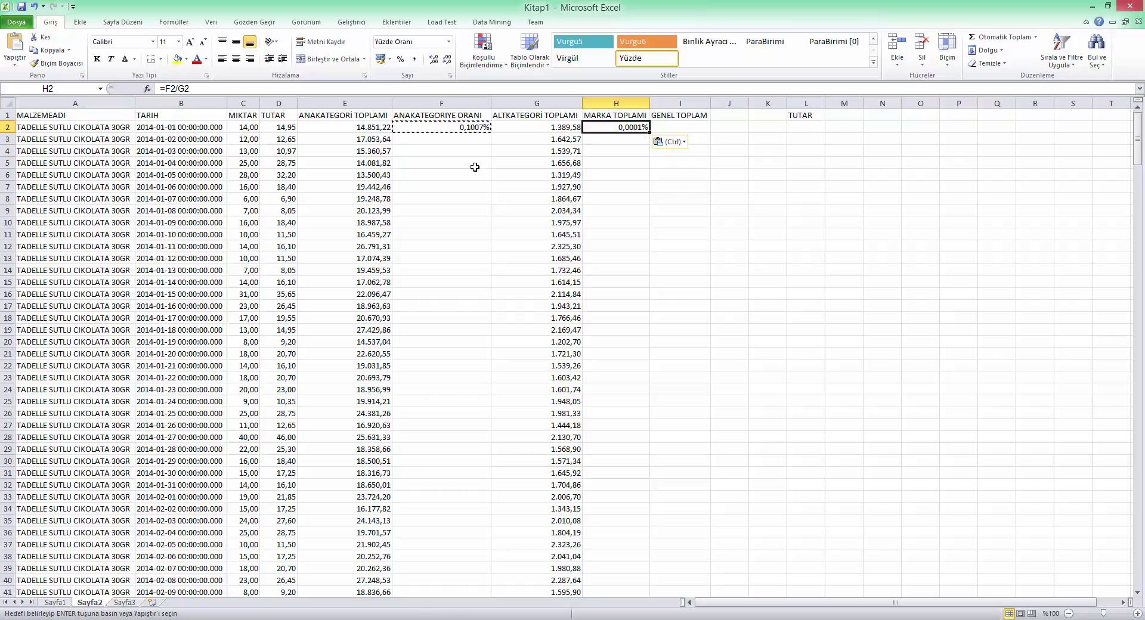
Shift the MARKA TOPLAMI and GENEL TOPLAM headers one column over to I1:J1 and delete the TUTAR header in L1
left_click_drag(633, 115, 664, 110)
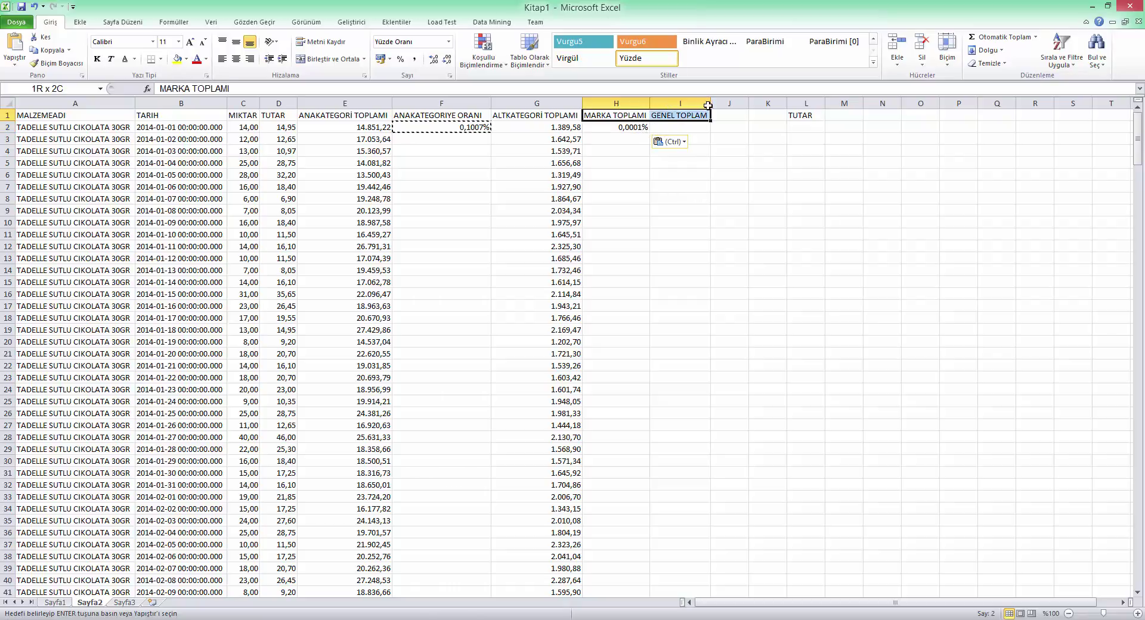
key("ctrl+c")
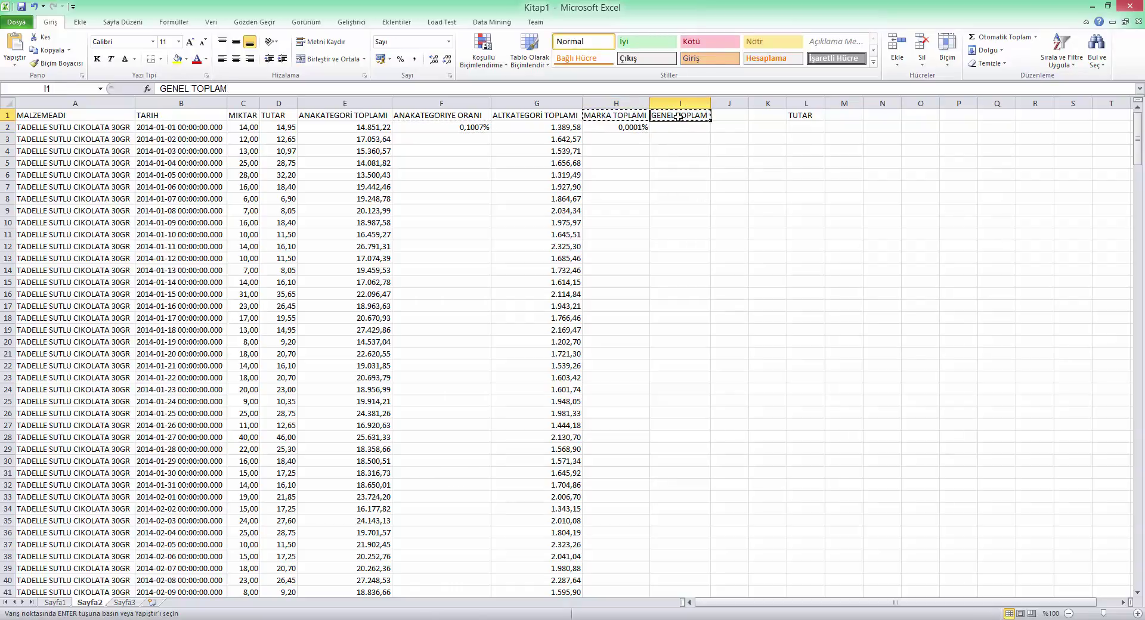
left_click(679, 116)
key("Return")
left_click(806, 115)
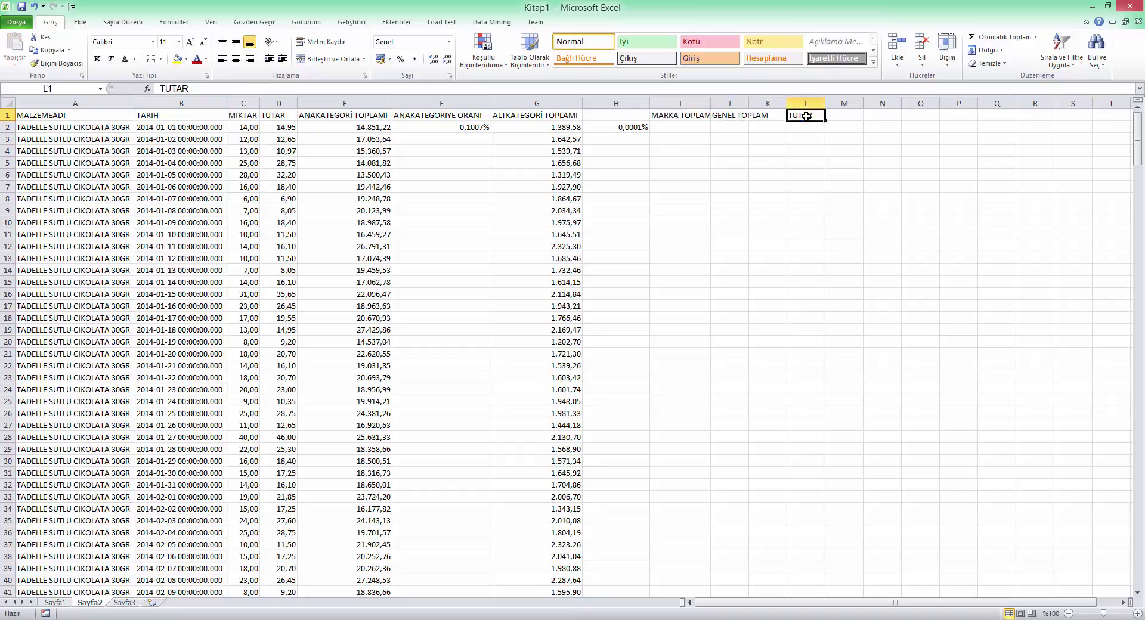
key("Delete")
Enter the header ALTKATEGORI_ORANI in H1
left_click(625, 117)
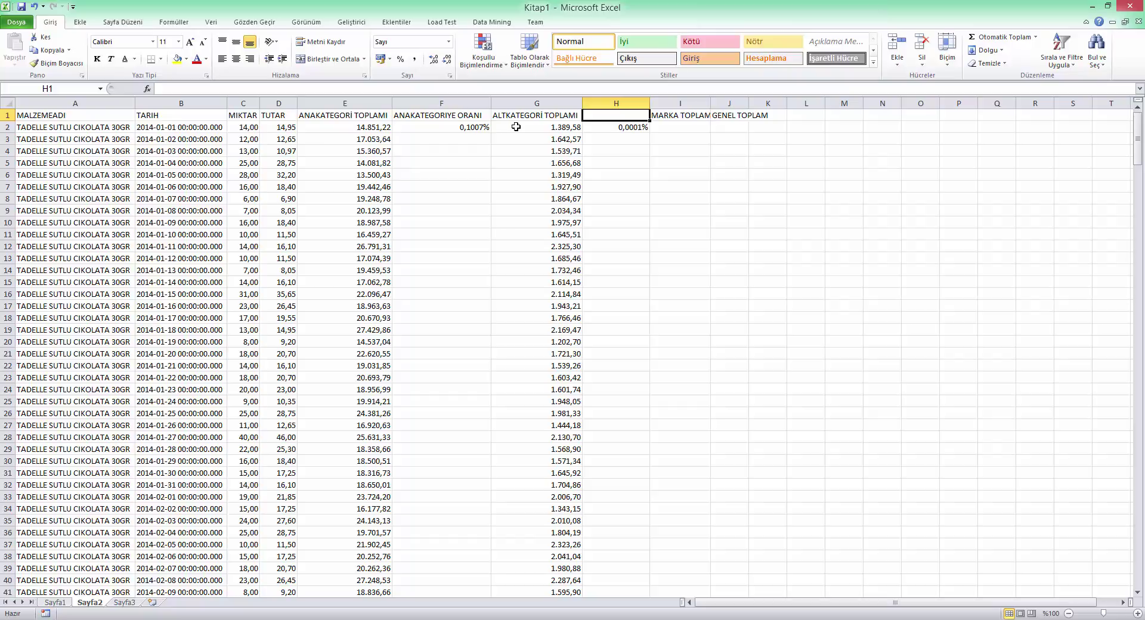
type("ALTA")
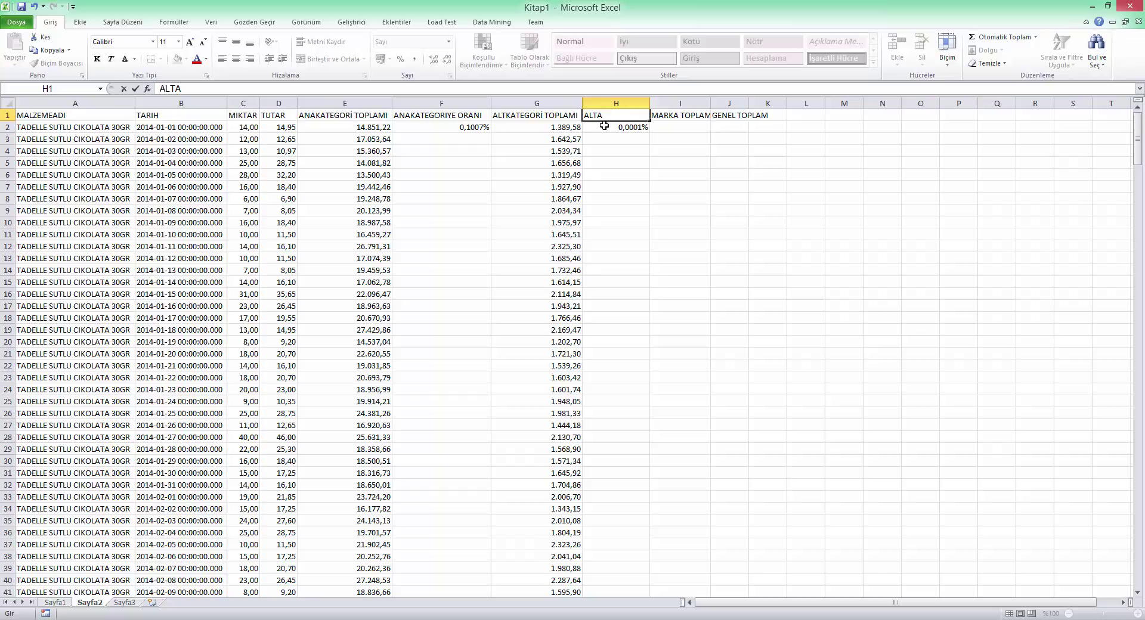
type("KETE")
key("BackSpace")
key("BackSpace")
key("BackSpace")
type("ATEGORI_ORANI")
key("Return")
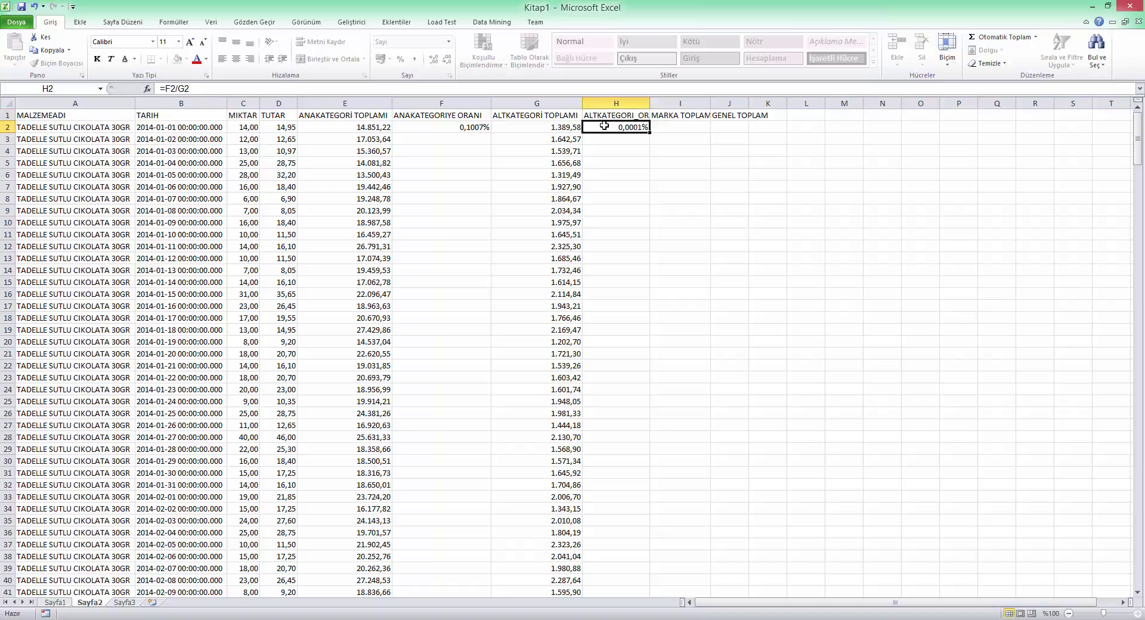
Enter the formula =D2/G2 in H2 to get the product's ratio to its subcategory total
type("=")
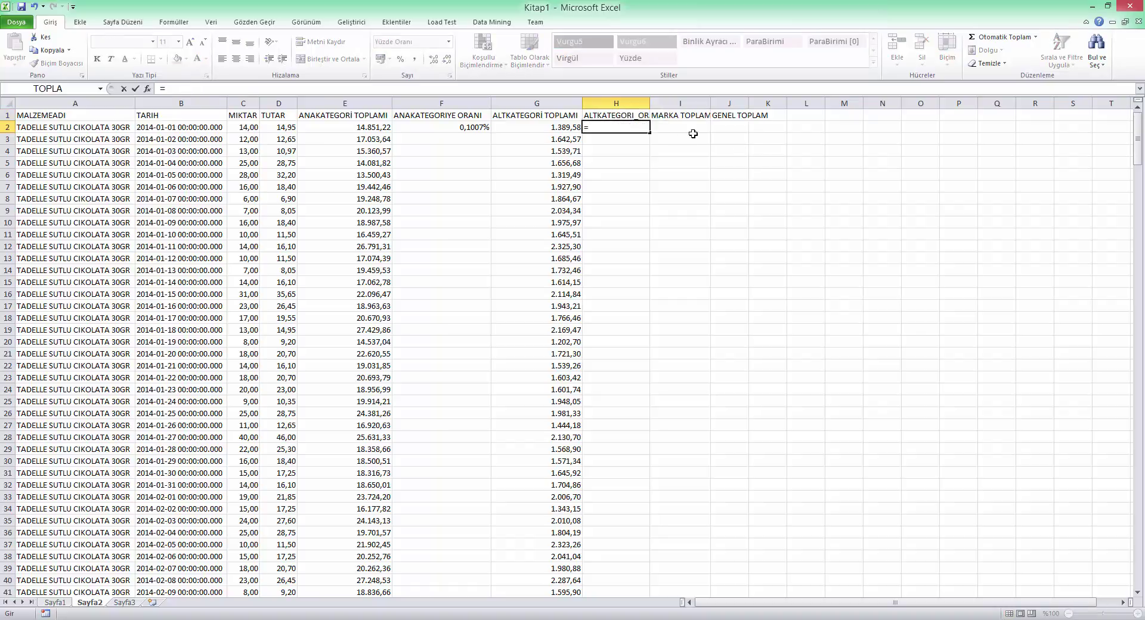
left_click(292, 127)
type("/")
left_click(551, 128)
key("Return")
left_click(626, 130)
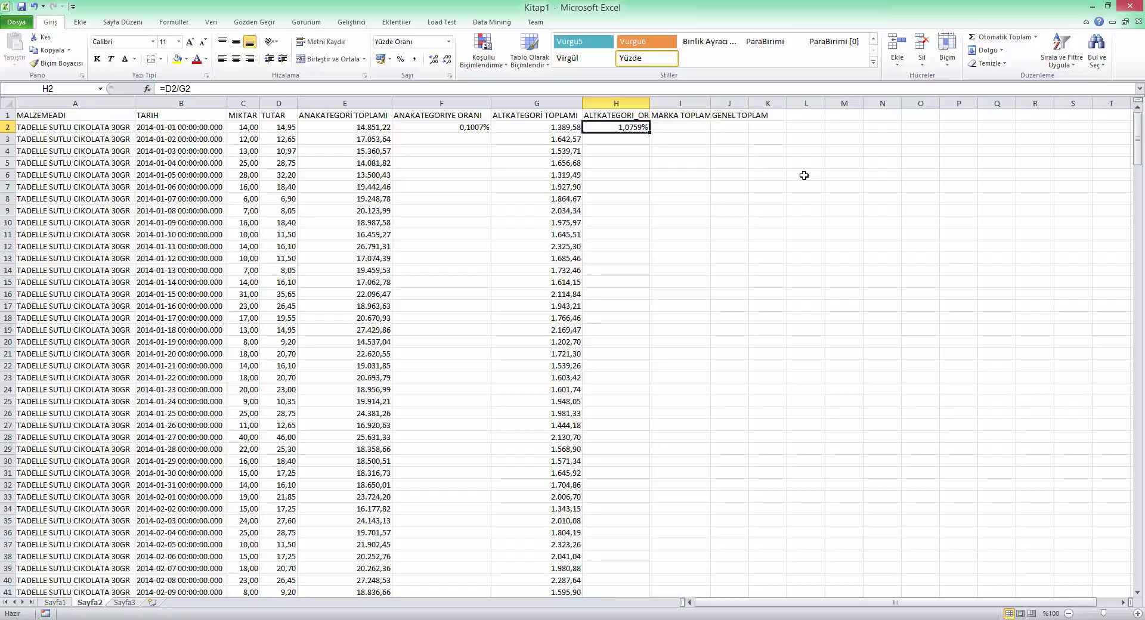
Fill the ratio formulas from F2 and H2 down to the last data row and widen column I to fit its header
left_click(480, 128)
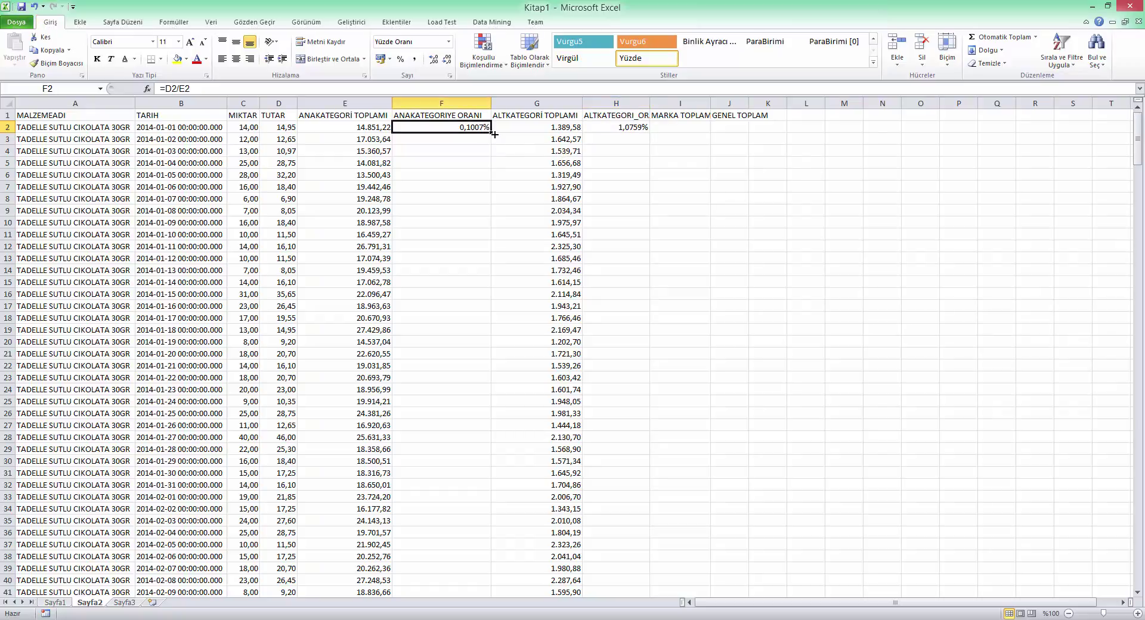
double_click(491, 133)
left_click(614, 131)
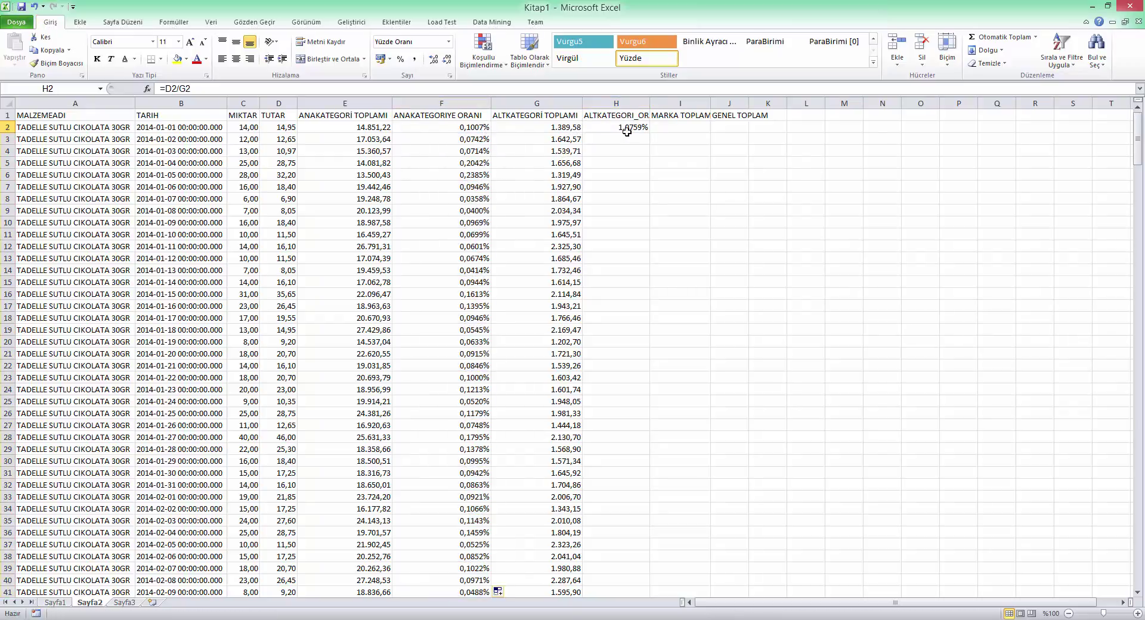
double_click(648, 134)
scroll(651, 195, "down", 20)
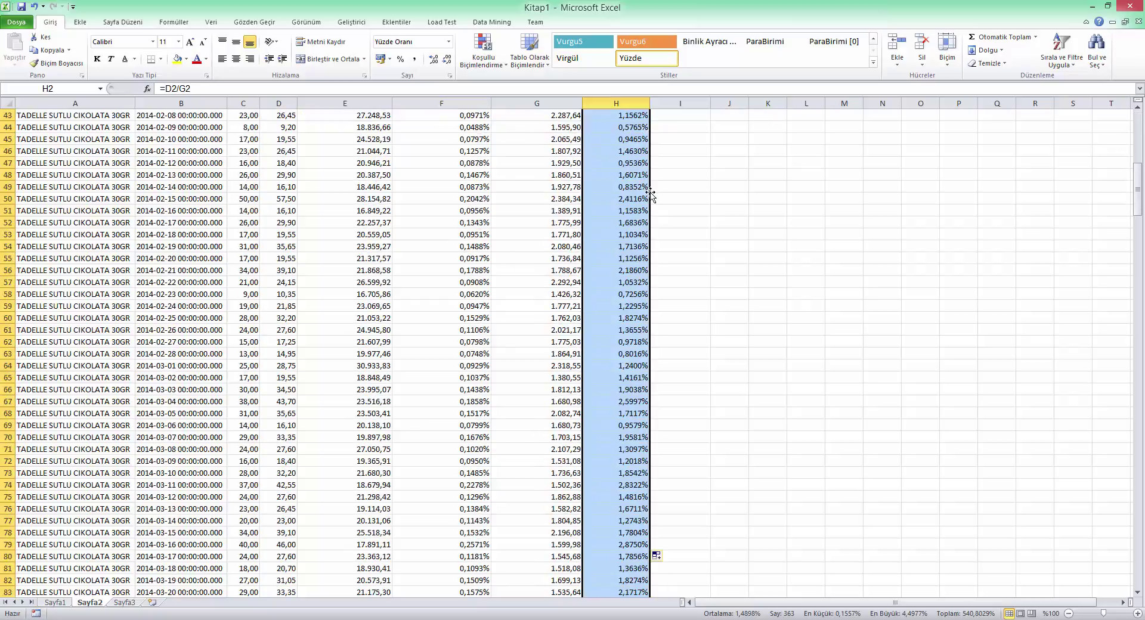
scroll(651, 196, "up", 1)
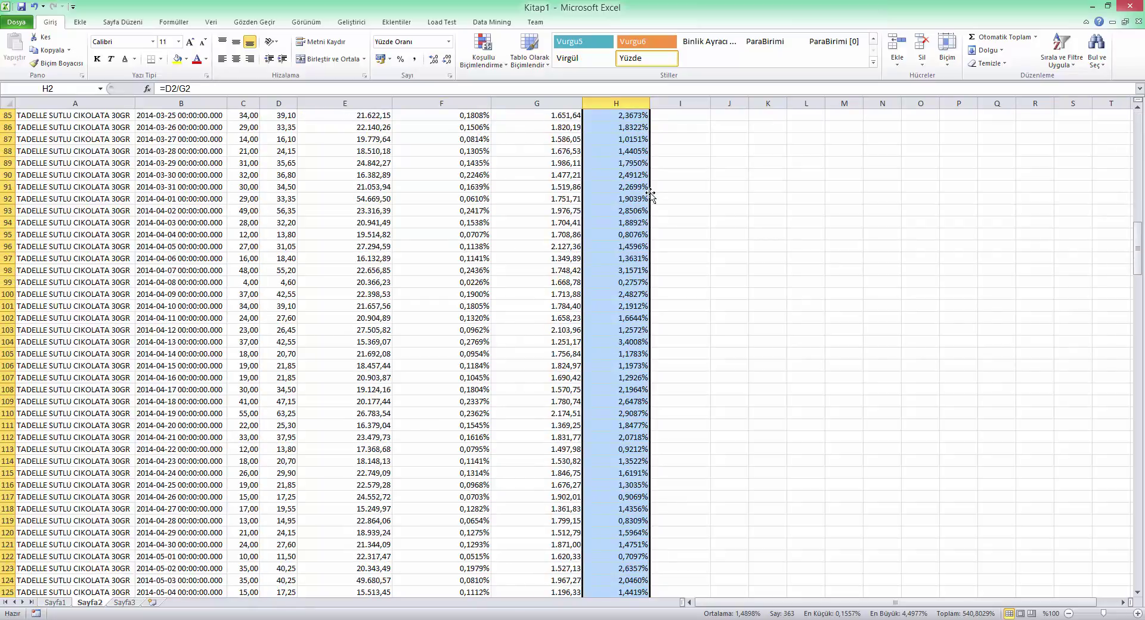
scroll(630, 421, "down", 1)
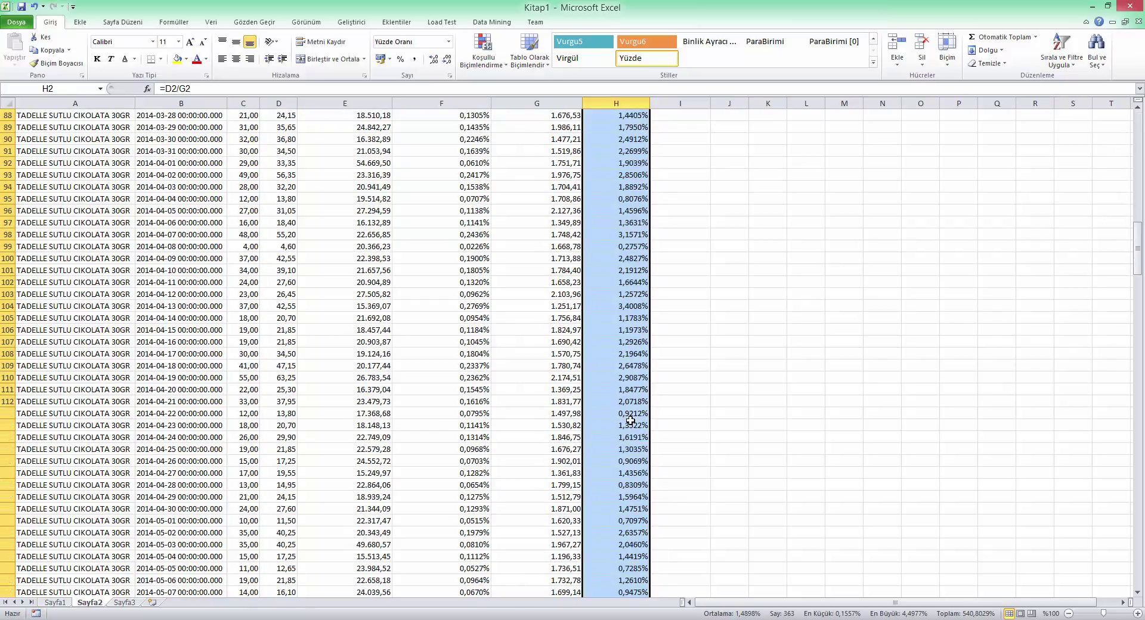
scroll(655, 554, "up", 20)
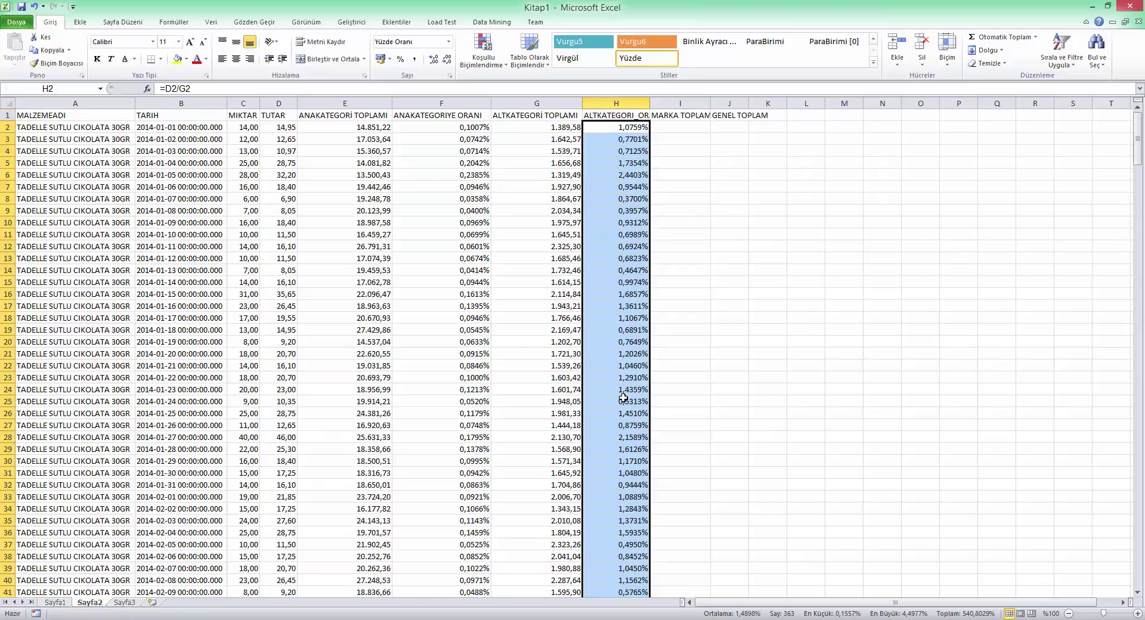
left_click(700, 124)
left_click_drag(710, 103, 717, 104)
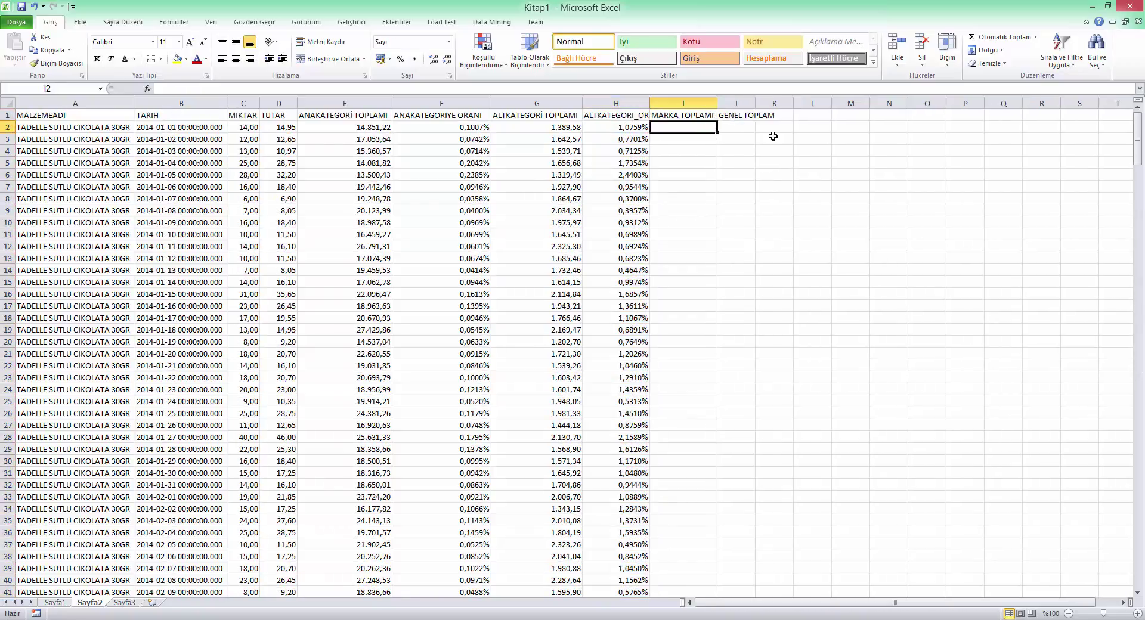
Switch to SQL Server Management Studio and run the first query to look up the product's MARKA value
key("alt+Tab")
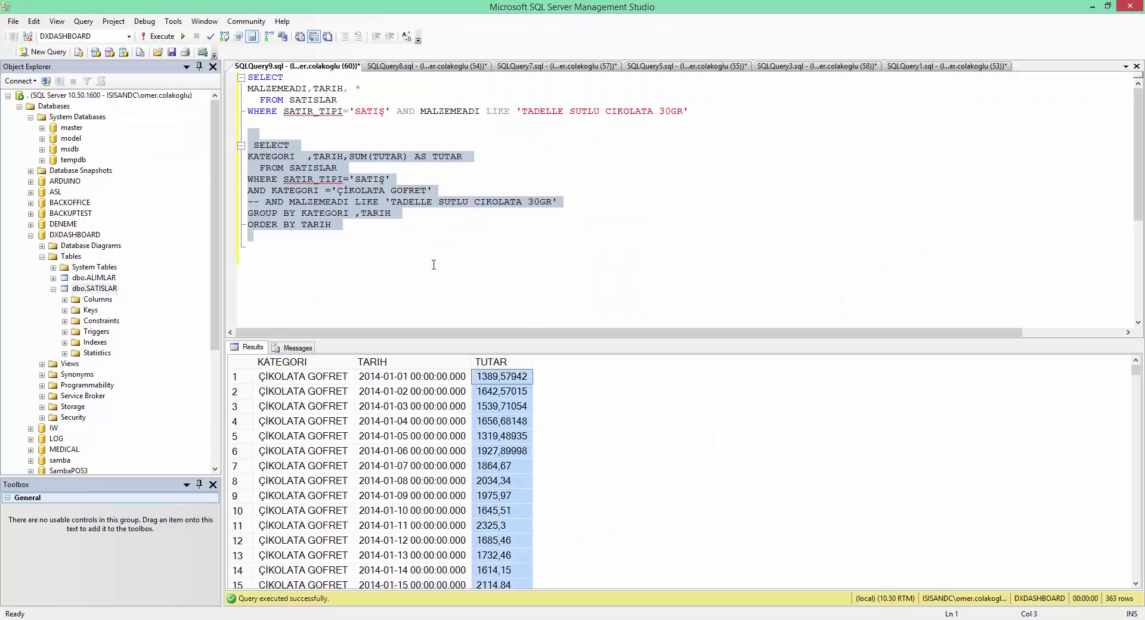
left_click_drag(739, 123, 248, 77)
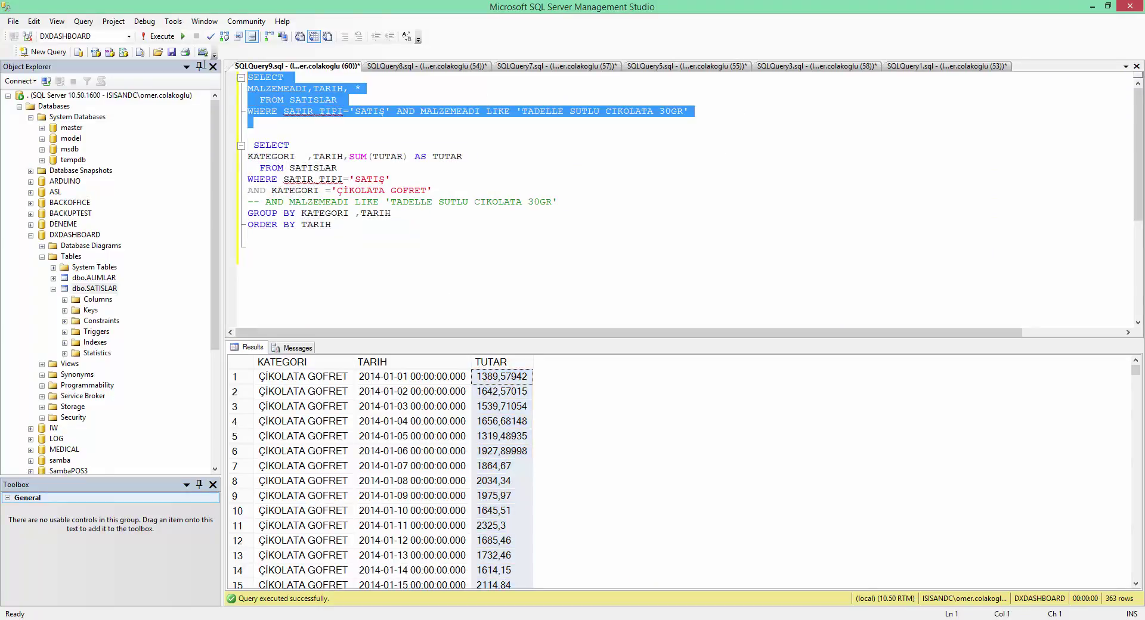
left_click(162, 38)
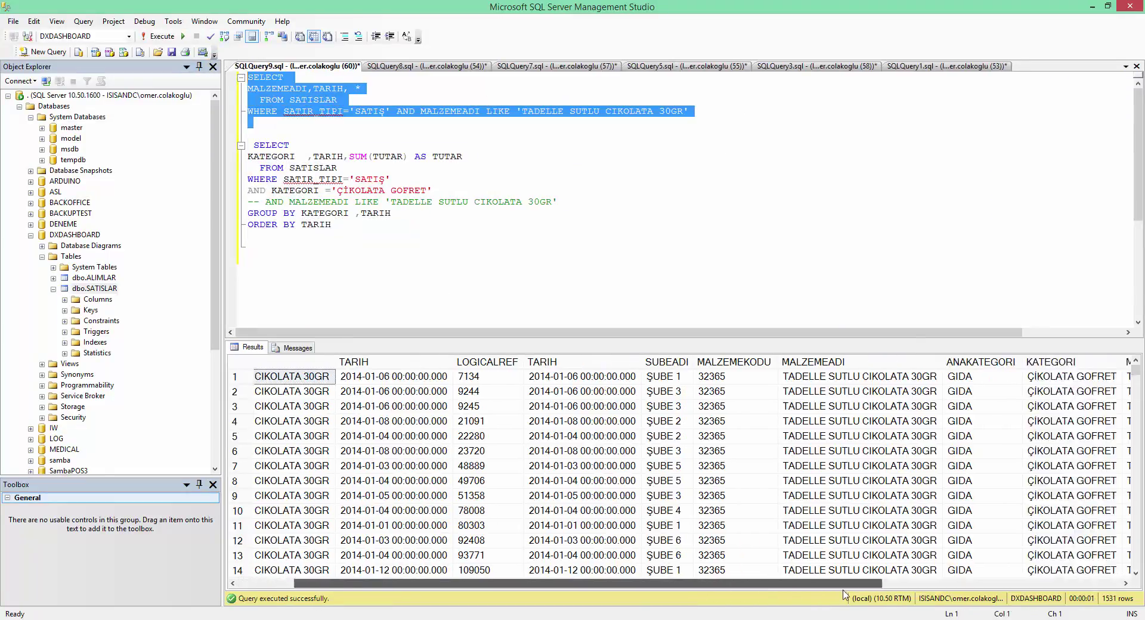
In the second query, replace KATEGORI with MARKA in SELECT, the AND condition and GROUP BY, and set the condition's value to TADELLE
left_click(542, 232)
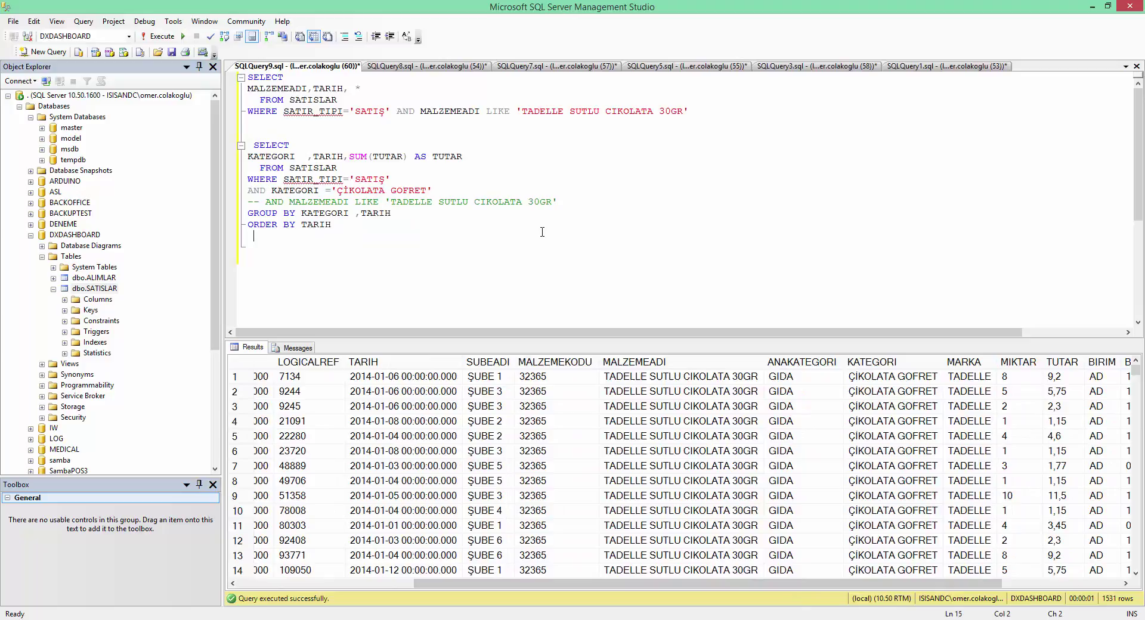
double_click(291, 157)
type("MARKA")
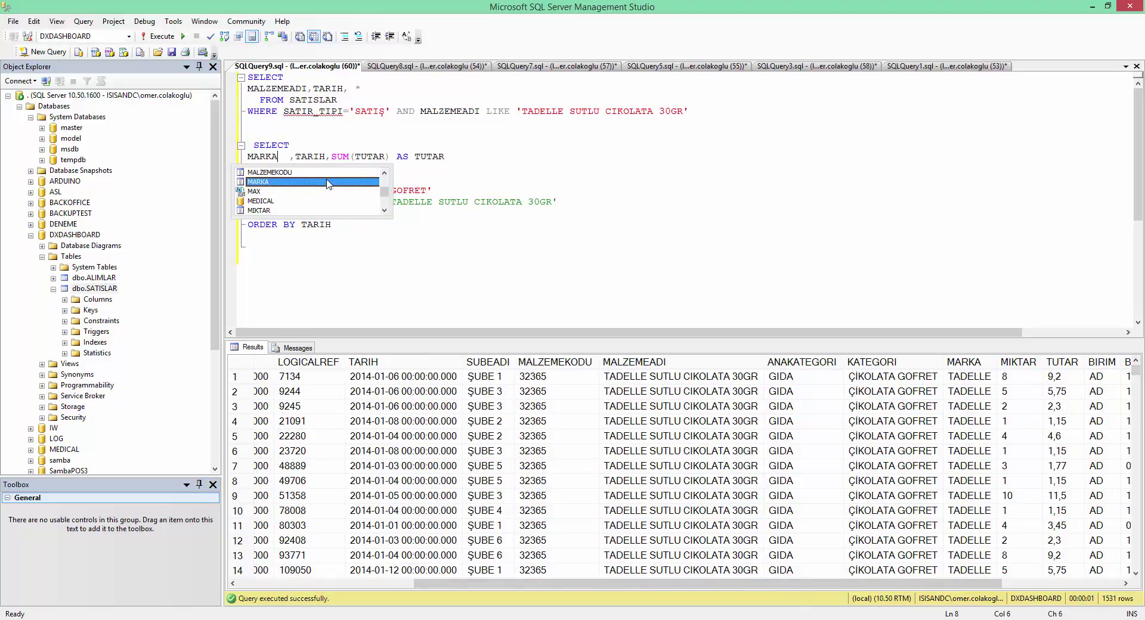
key("ctrl+End")
double_click(299, 179)
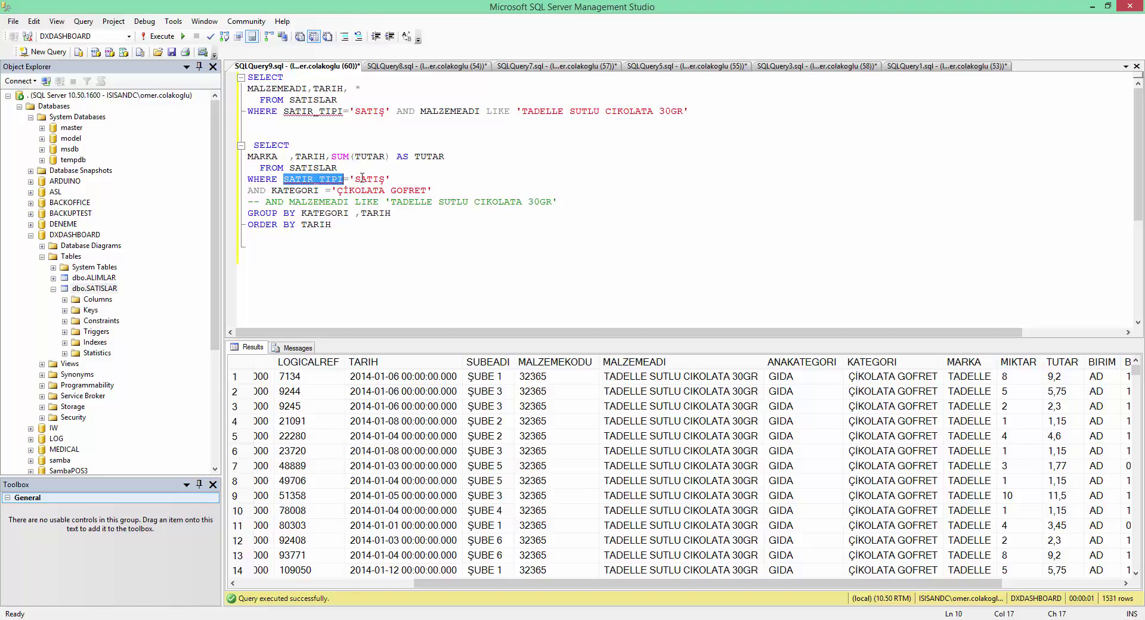
double_click(304, 189)
type("MARKA")
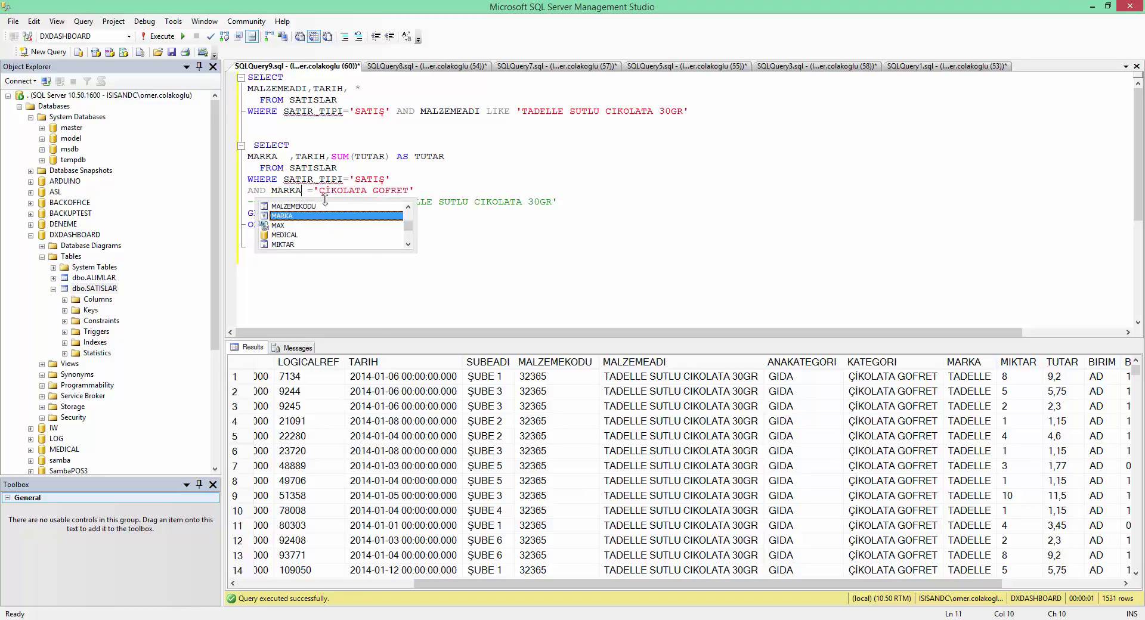
left_click_drag(411, 190, 331, 196)
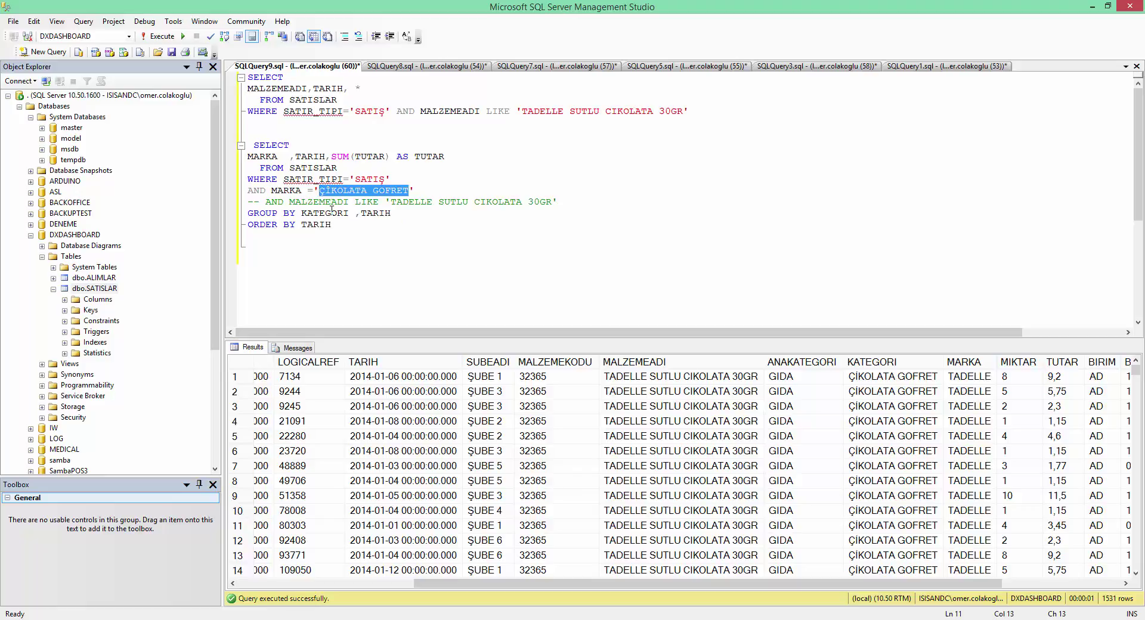
type("TADELLE")
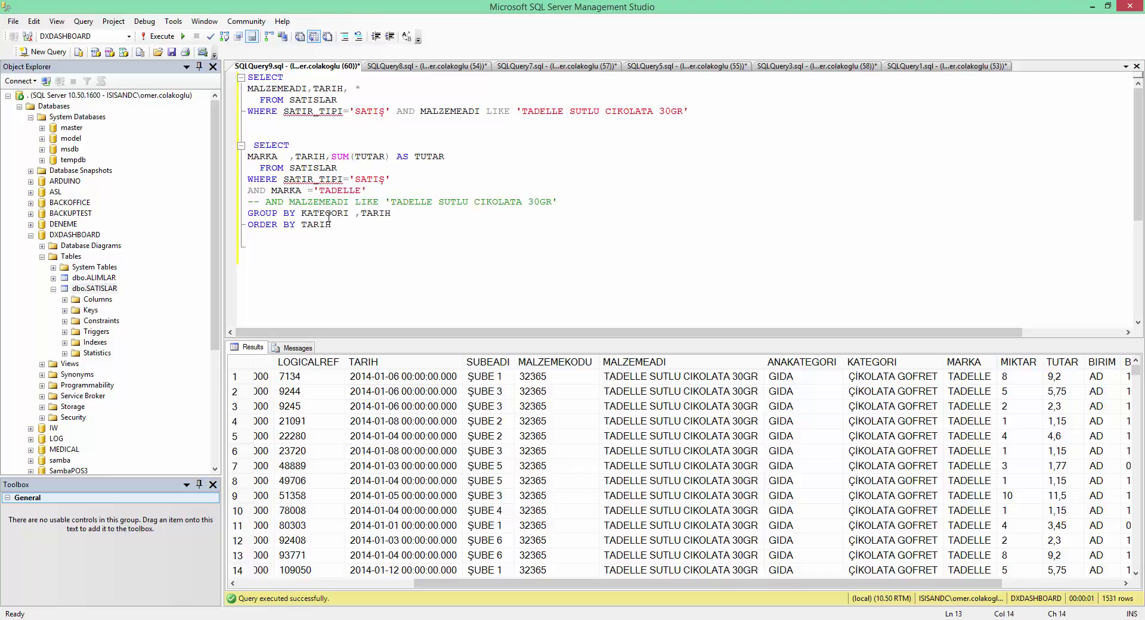
double_click(332, 213)
type("MARKA")
key("Escape")
Run the brand query and copy its TUTAR results into Excel from I2 under MARKA TOPLAMI
left_click_drag(249, 236, 247, 133)
key("F5")
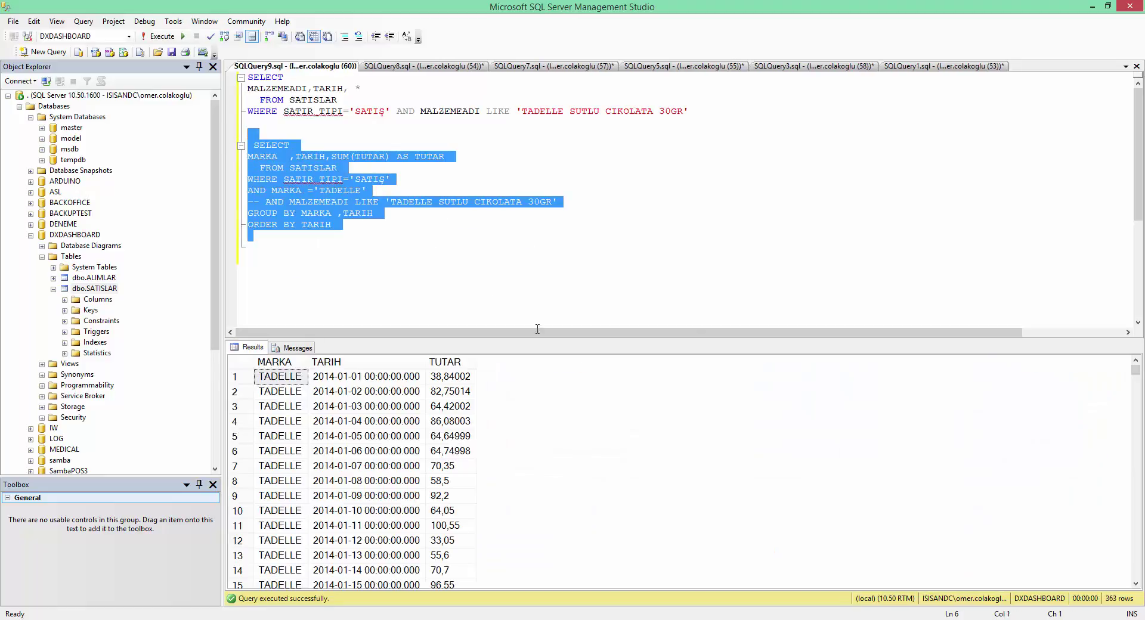
left_click(437, 362)
key("alt+Tab")
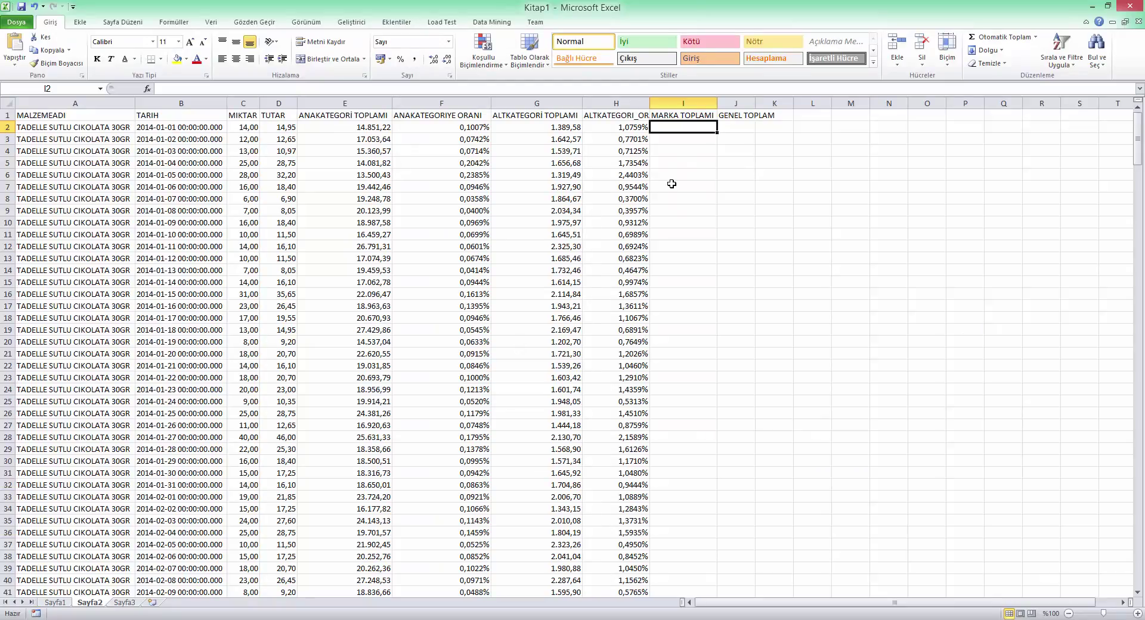
key("ctrl+v")
Move the GENEL TOPLAM header to K1 and enter the header MARKA ORANI in J1
left_click(746, 115)
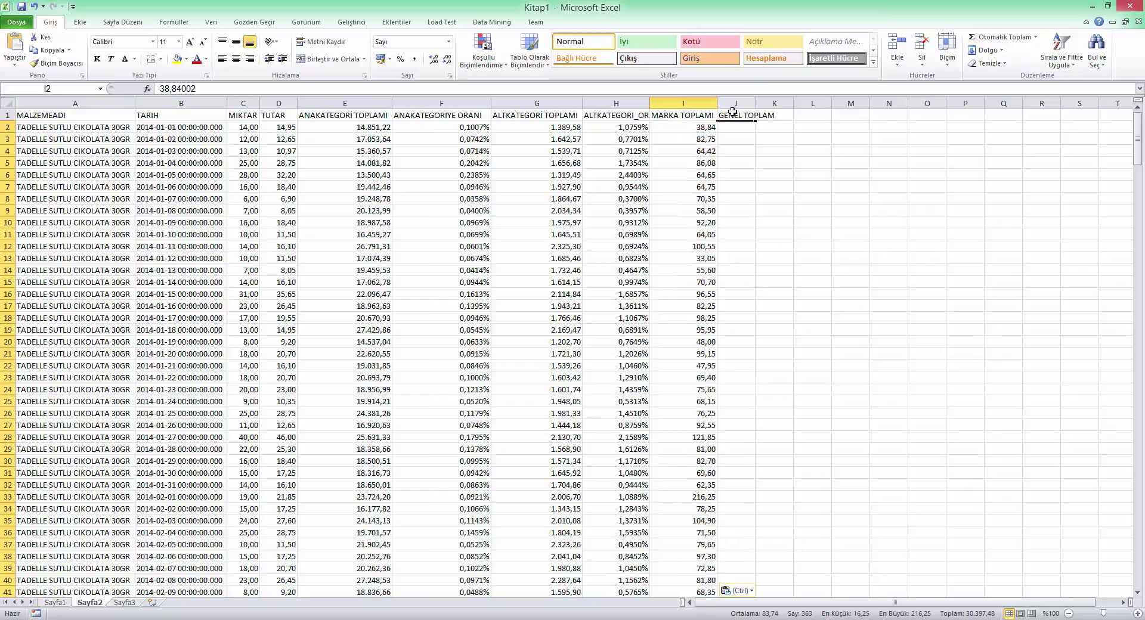
key("ctrl+c")
left_click_drag(750, 115, 788, 115)
left_click(742, 118)
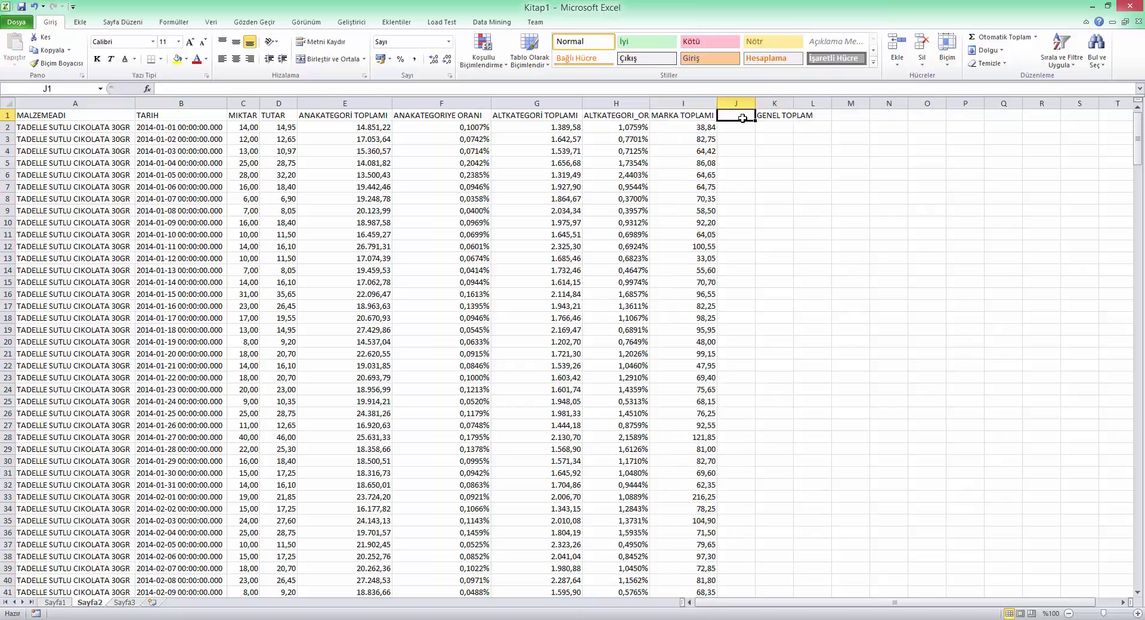
type("MARKA ORANI")
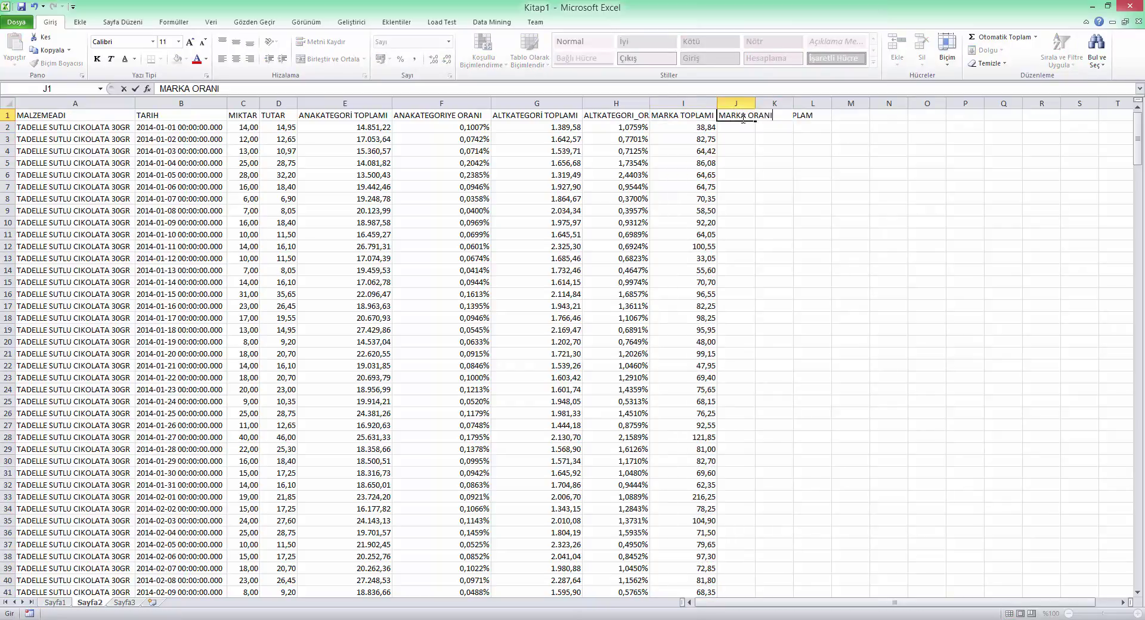
key("Return")
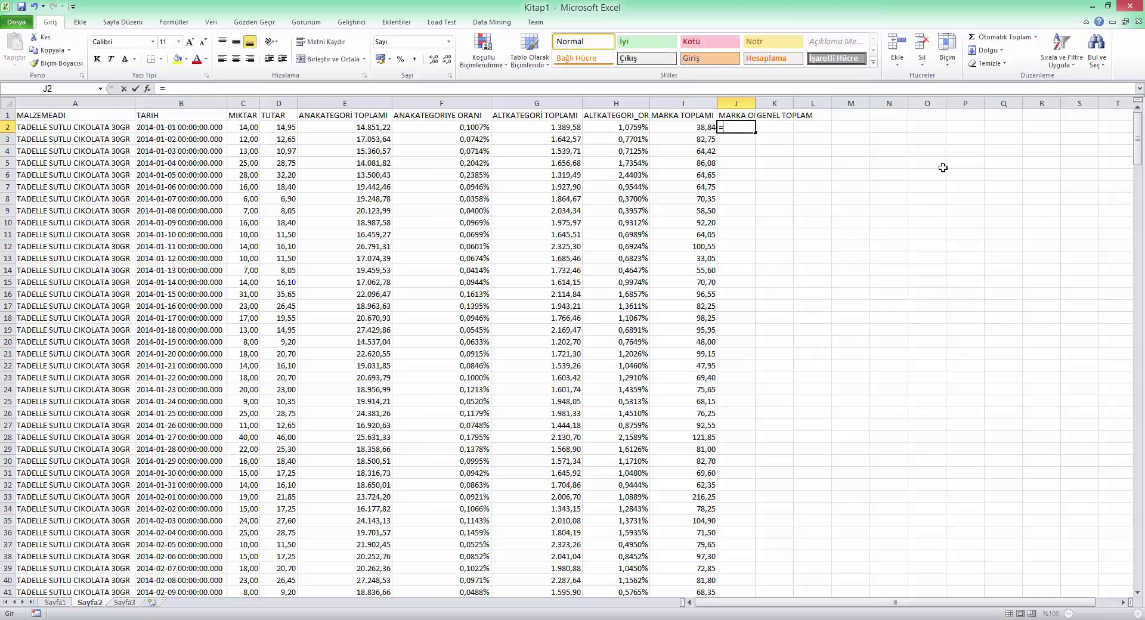
Enter the formula =D2/I2 in J2 to get the product's ratio to its brand total
type("=")
left_click(279, 127)
type("/")
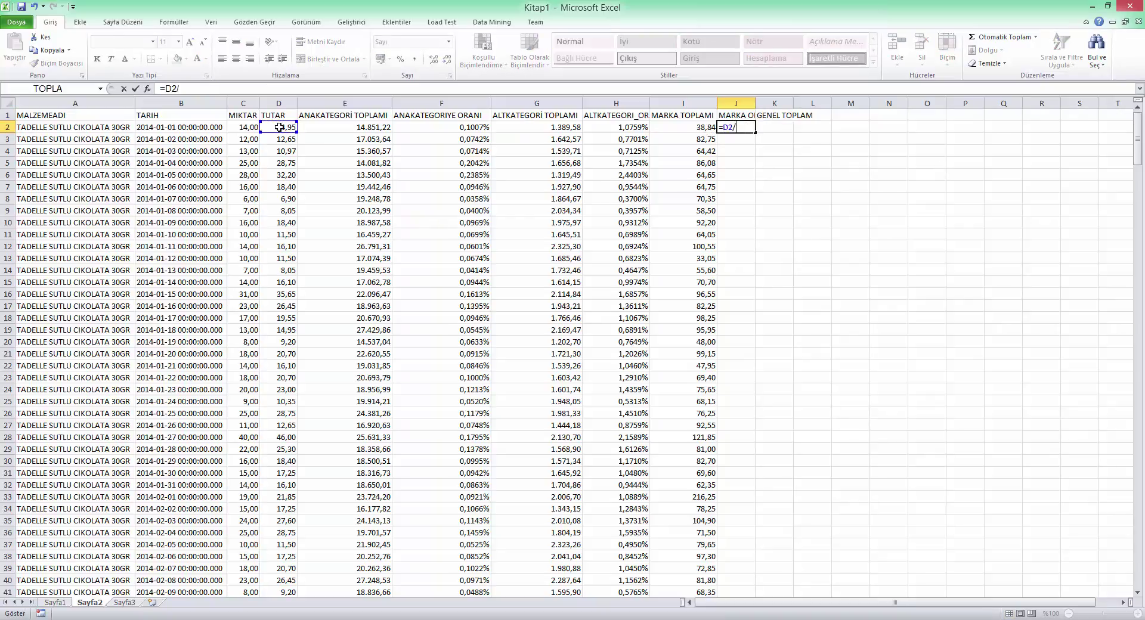
left_click(679, 129)
key("Return")
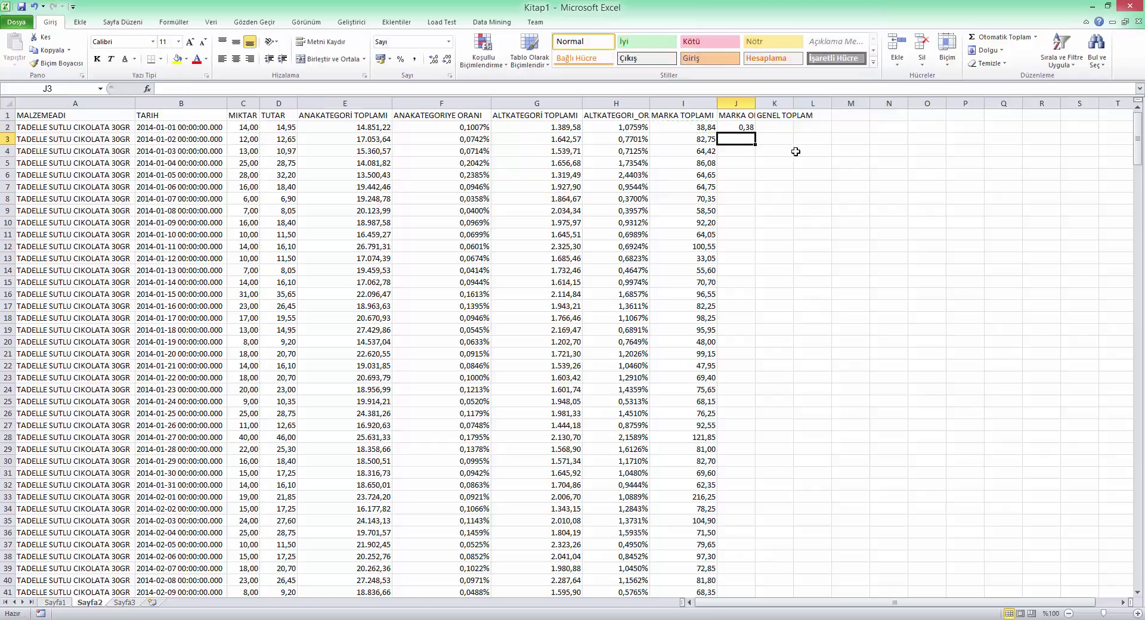
Format the brand ratio in J2 as a percentage with two decimal places
left_click(745, 127)
key("ctrl+shift+5")
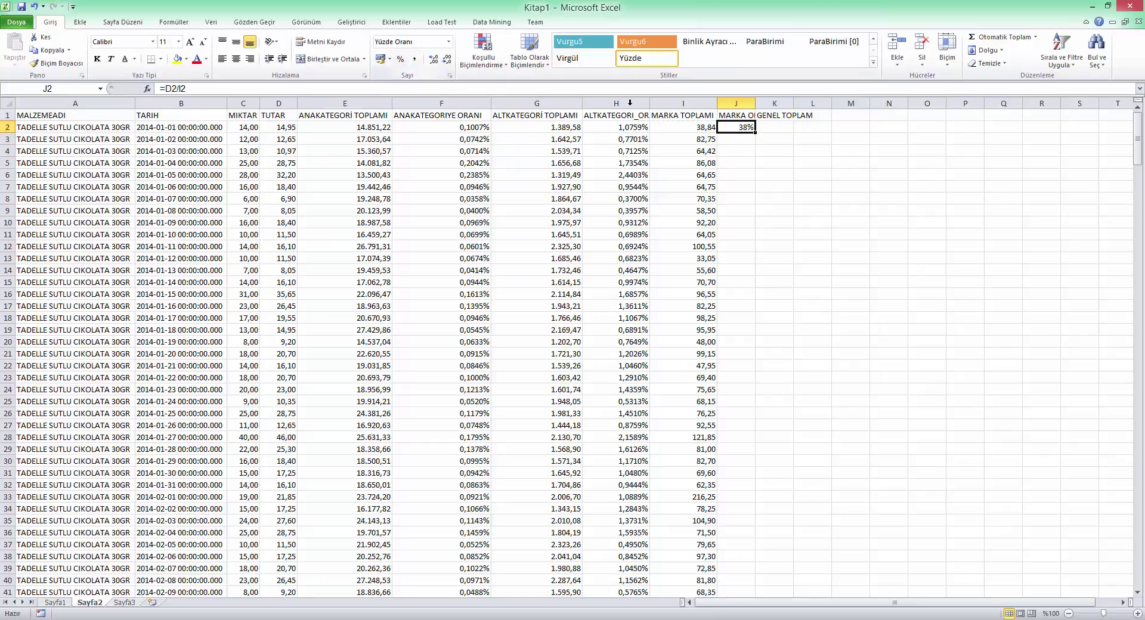
right_click(745, 127)
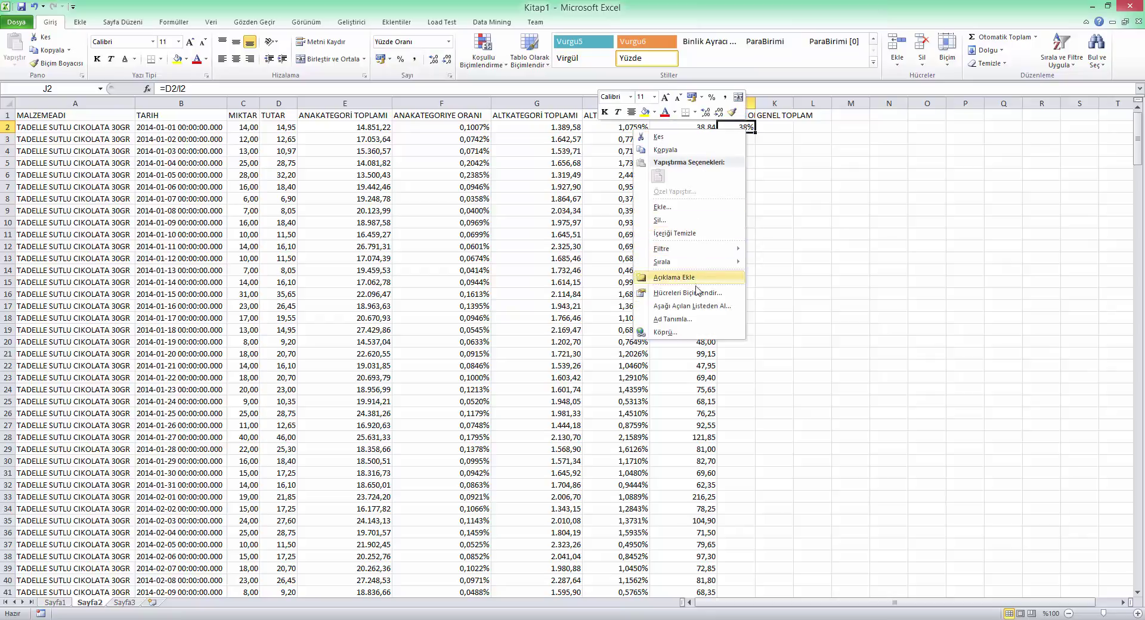
left_click(668, 283)
left_click(741, 223)
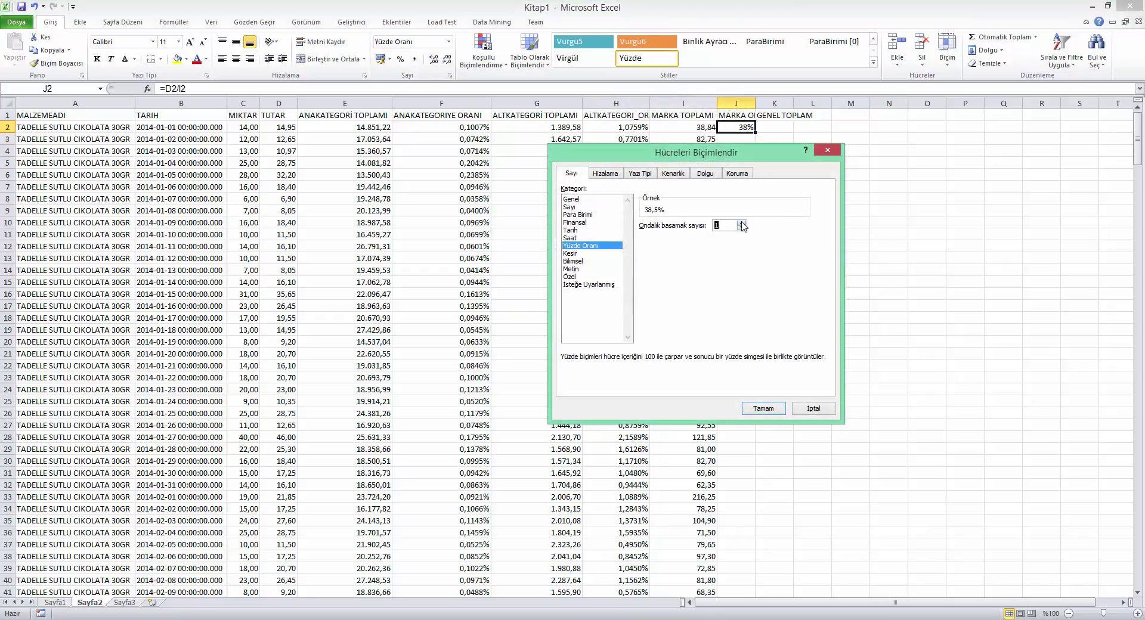
left_click(741, 223)
left_click(764, 409)
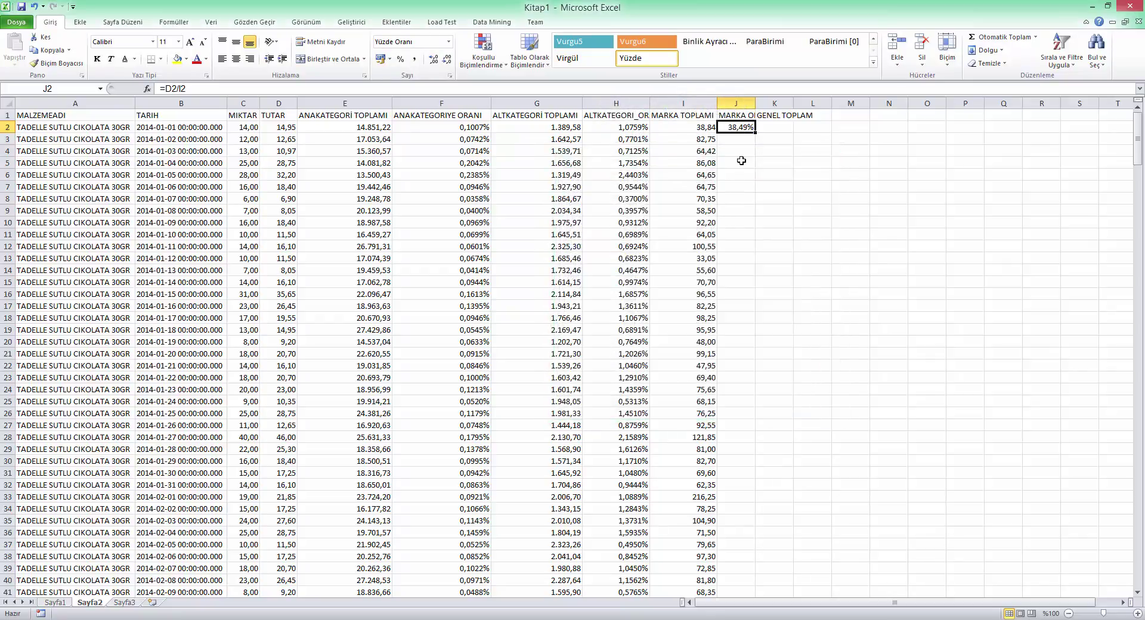
Fill the brand ratio formula from J2 down to all data rows and check the filled column
double_click(755, 132)
scroll(759, 369, "down", 10)
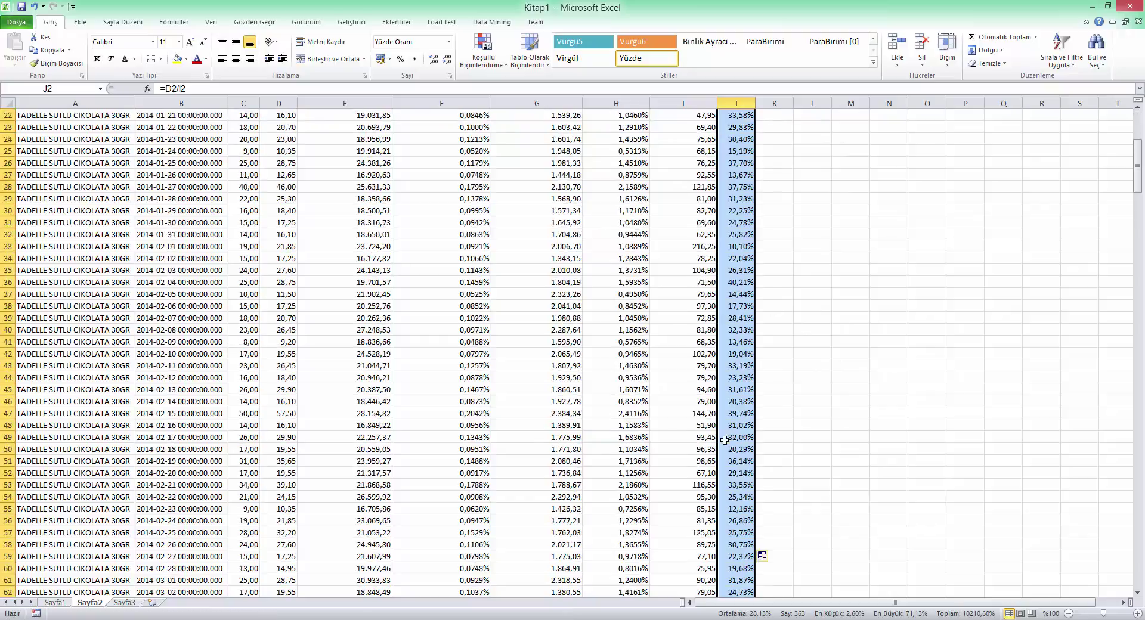
scroll(732, 429, "up", 10)
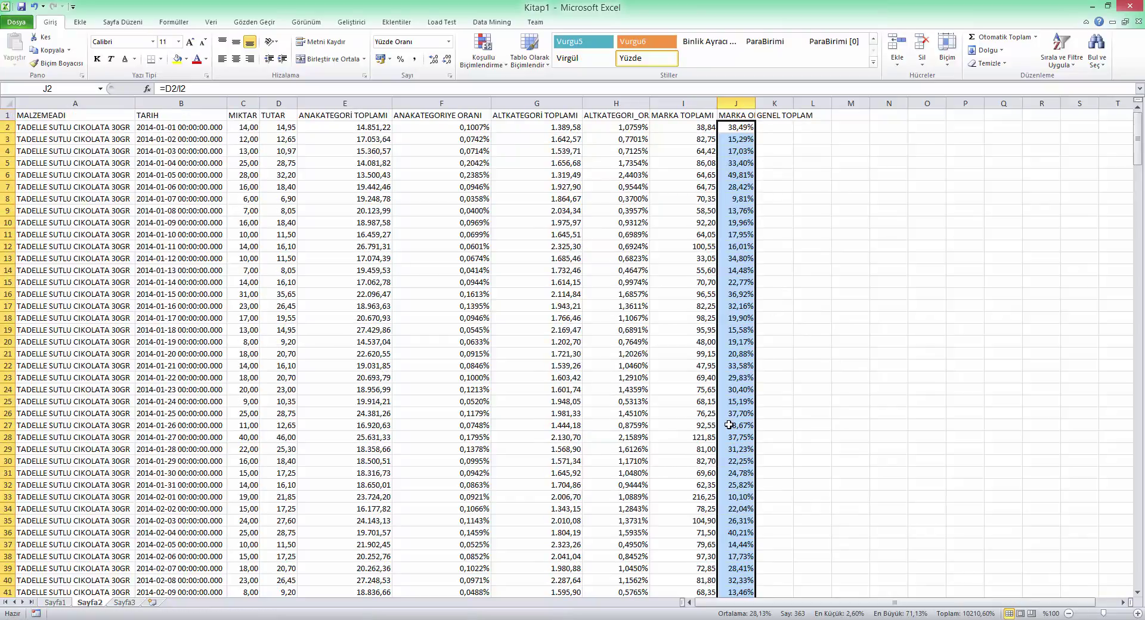
left_click(743, 125)
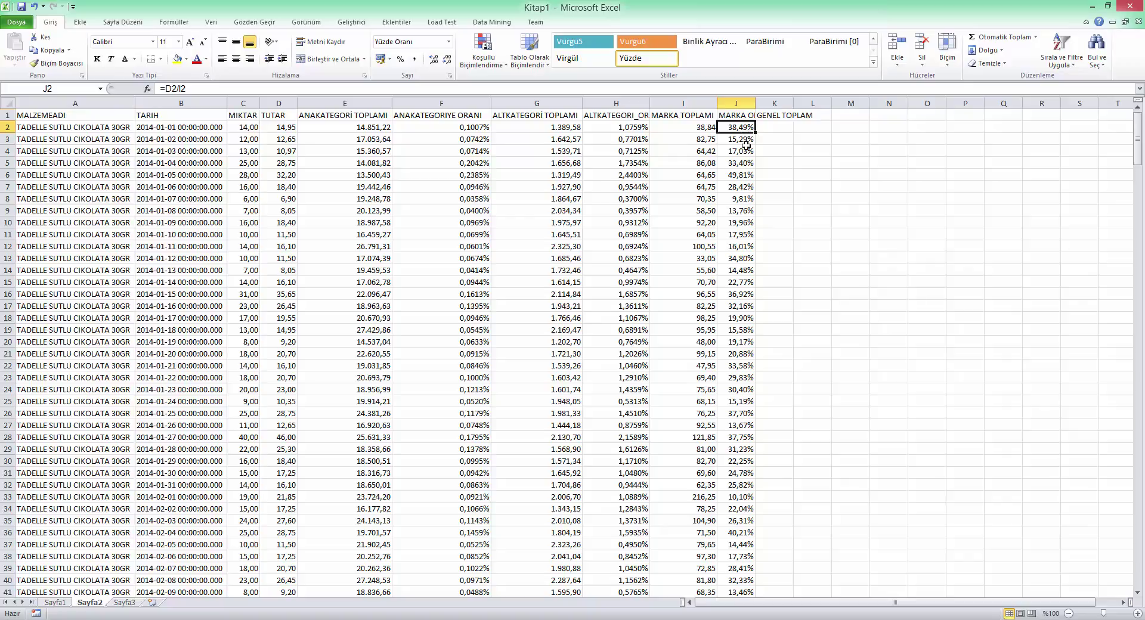
scroll(743, 163, "down", 13)
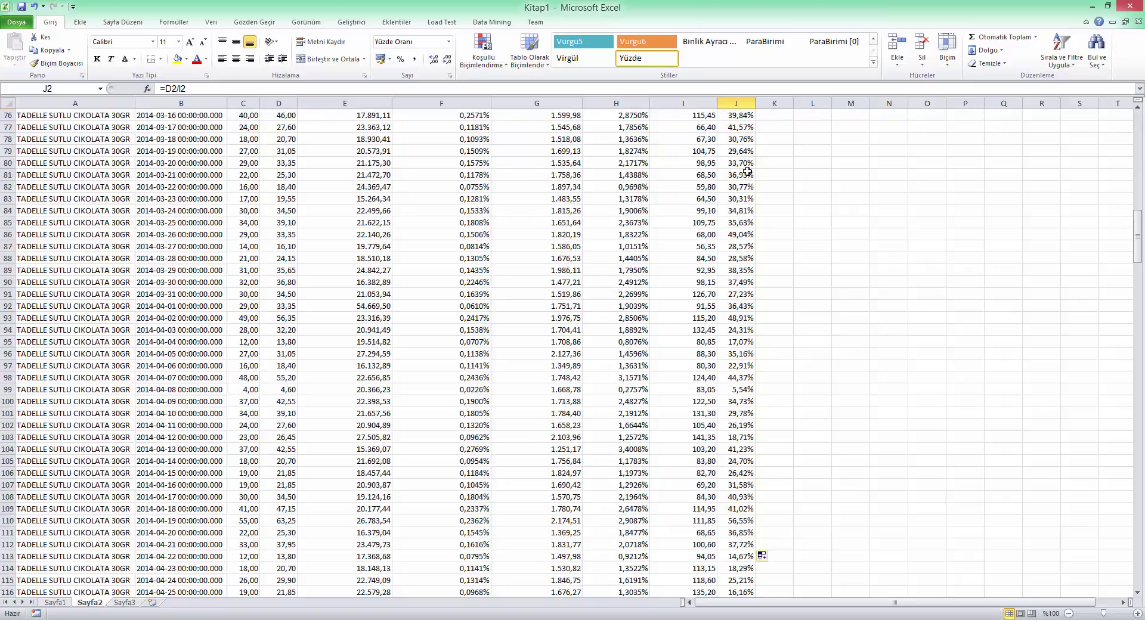
scroll(1140, 339, "up", 13)
Switch to SQL Server Management Studio, remove MARKA from the second query's SELECT and GROUP BY, and comment out its AND MARKA ='TADELLE' line
left_click(788, 127)
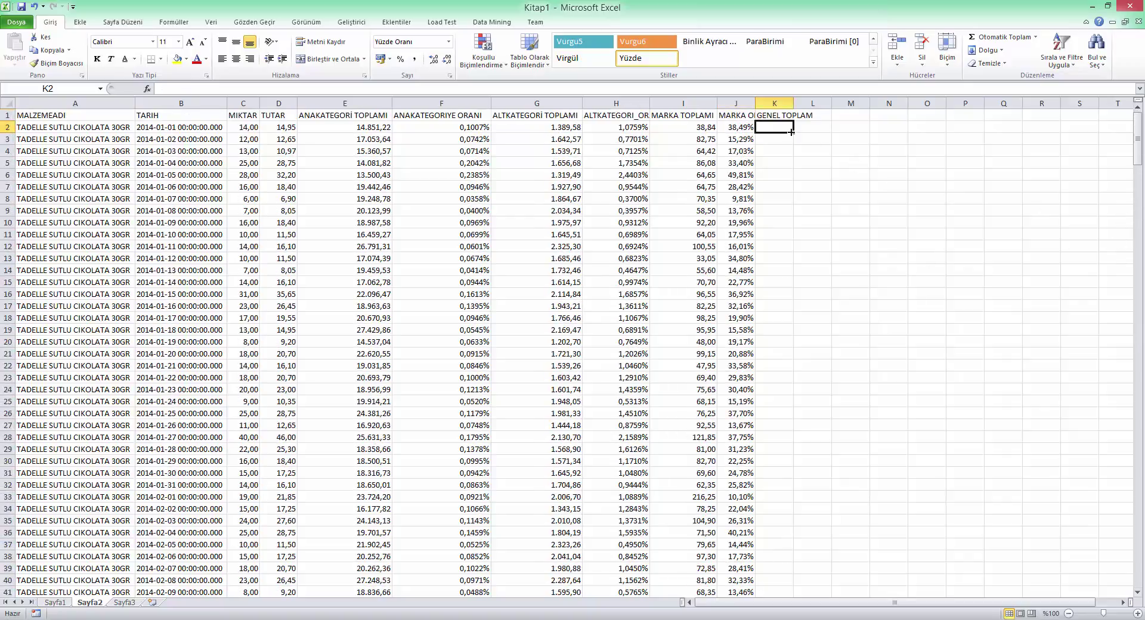
key("alt+Tab")
left_click(411, 218)
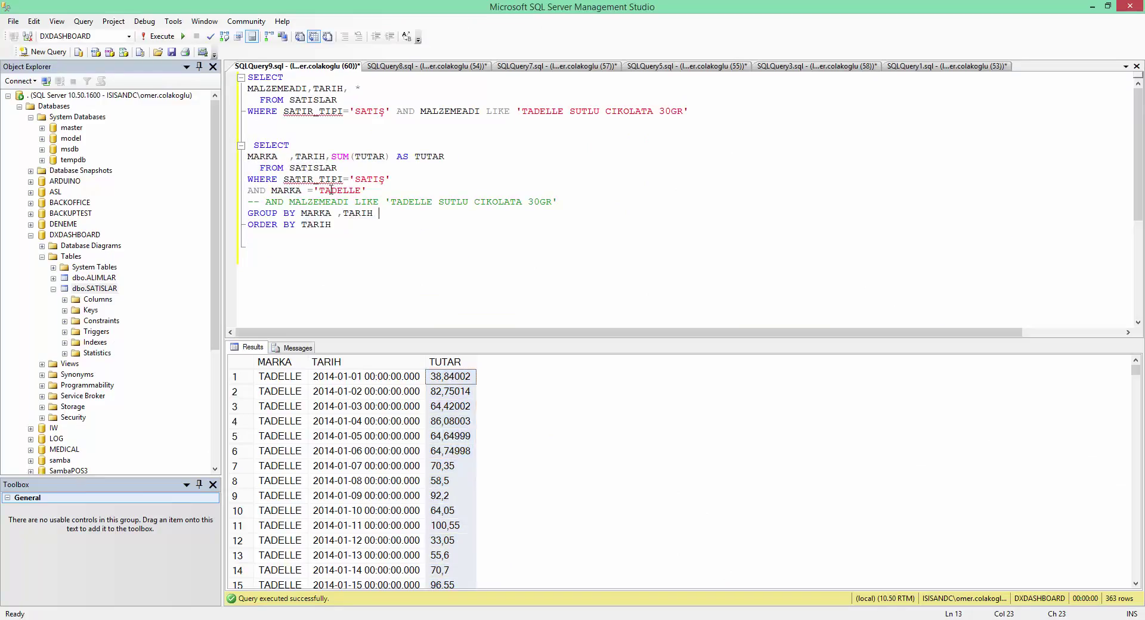
double_click(260, 155)
key("Delete")
key("Delete")
key("Delete")
key("Delete")
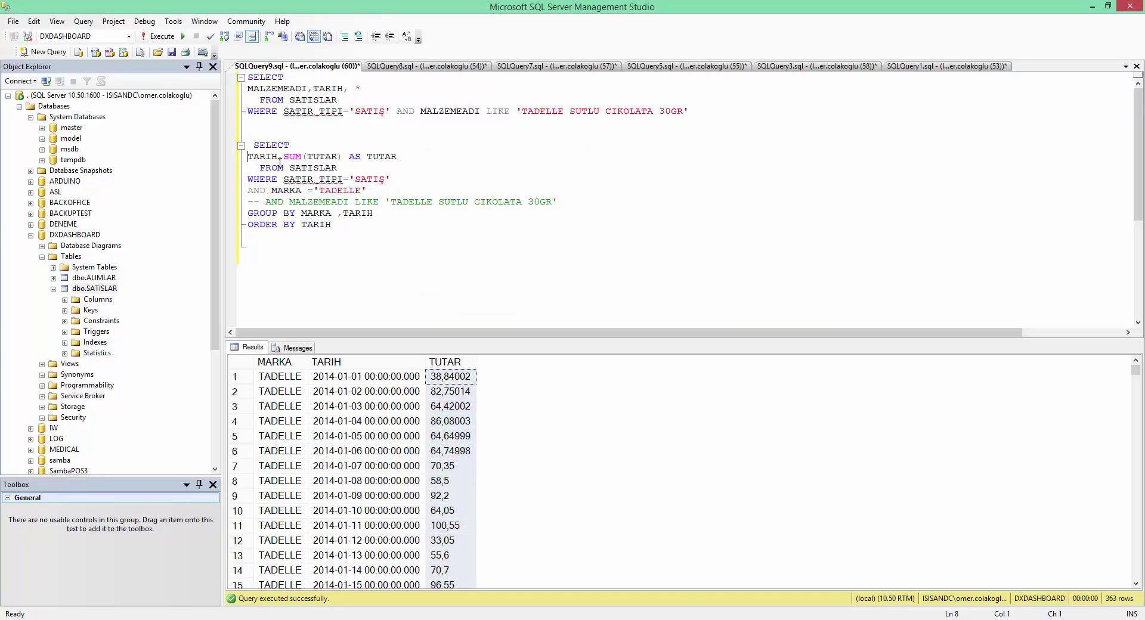
double_click(316, 213)
key("Delete")
key("Delete")
key("Delete")
type("--")
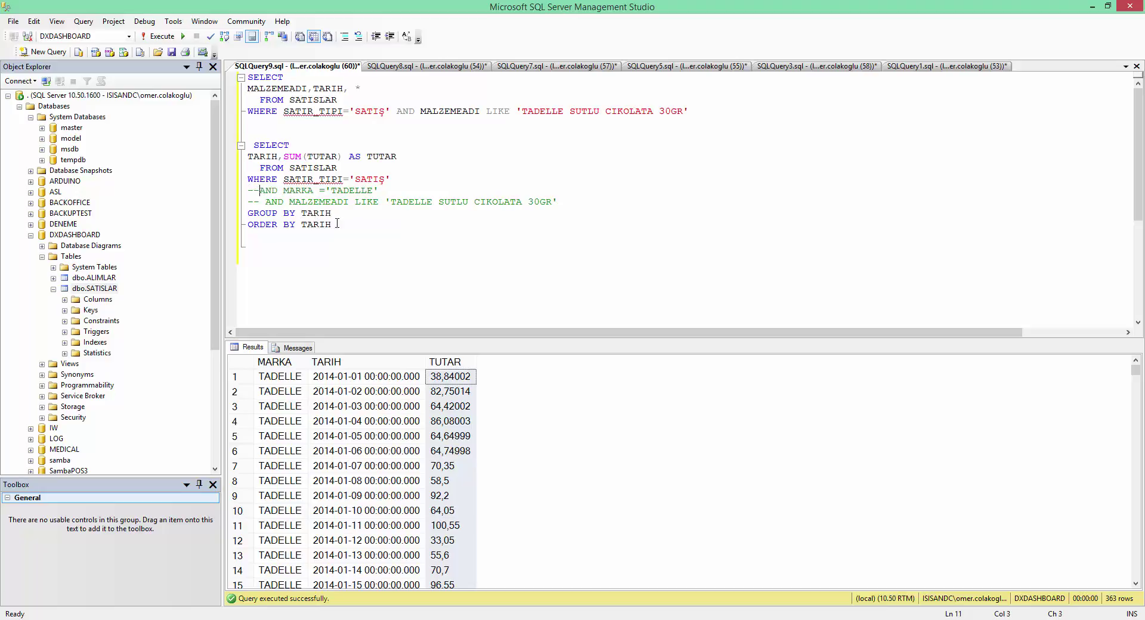
Run only the second query for the daily grand totals and copy its TUTAR results
left_click_drag(249, 236, 243, 145)
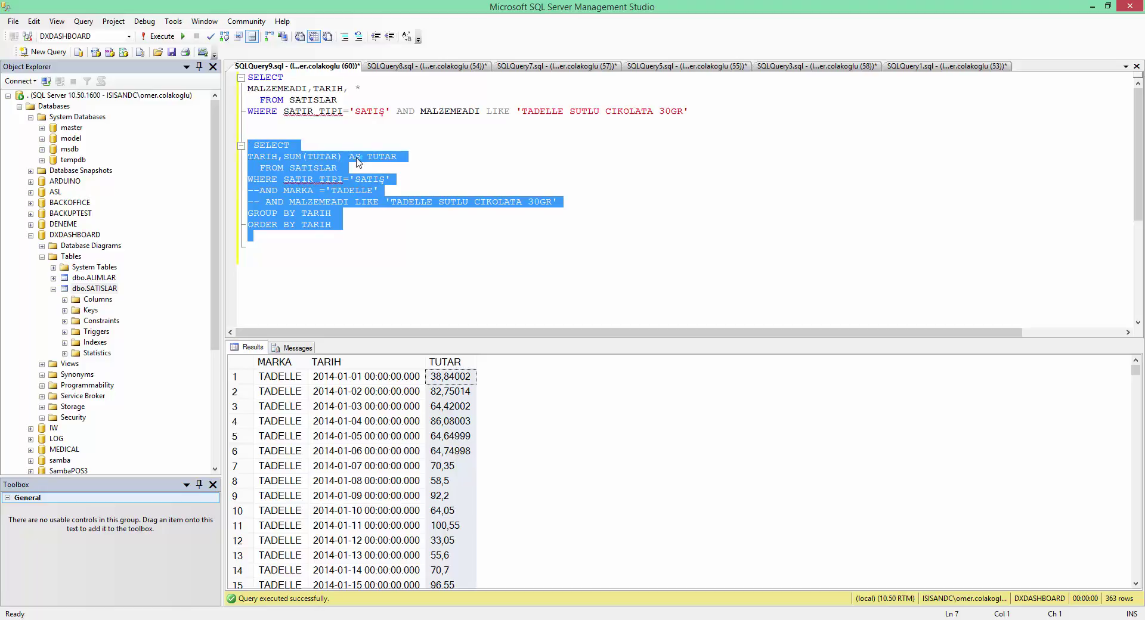
key("F5")
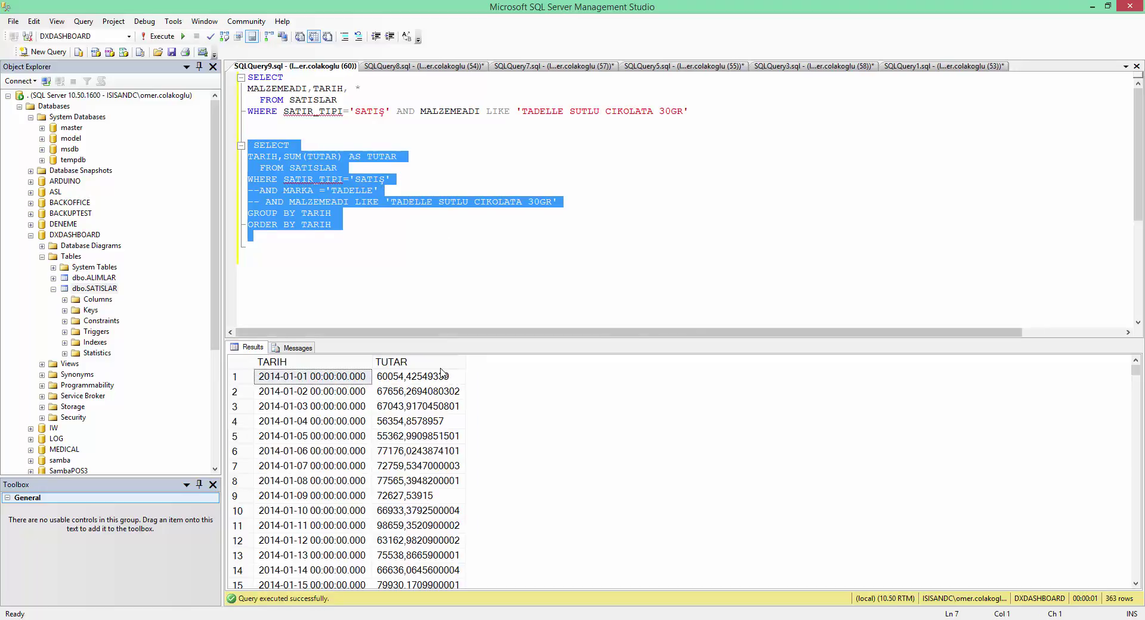
left_click(445, 362)
Switch to Excel, paste the totals from K2 under GENEL TOPLAM, and fit the widths of columns J and K to their contents
key("alt+Tab")
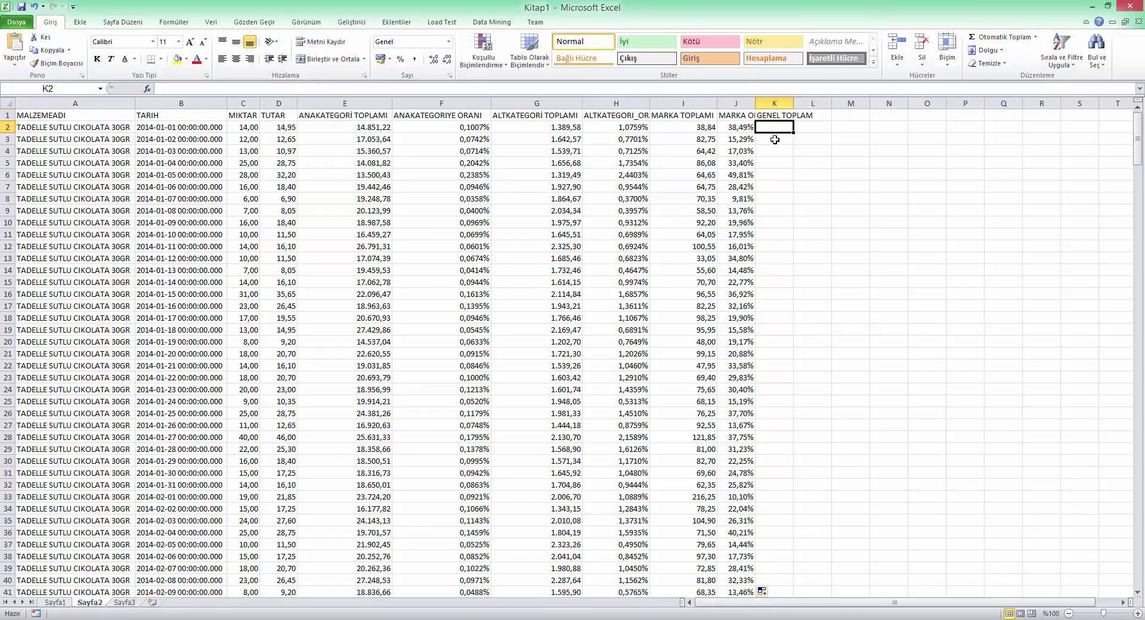
key("ctrl+v")
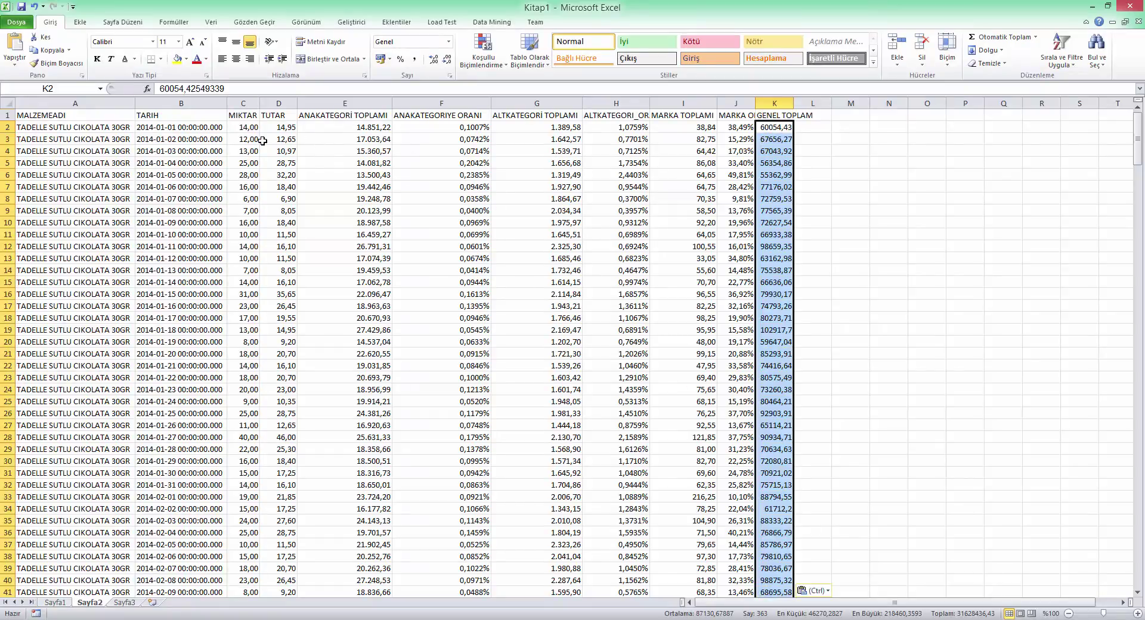
double_click(793, 103)
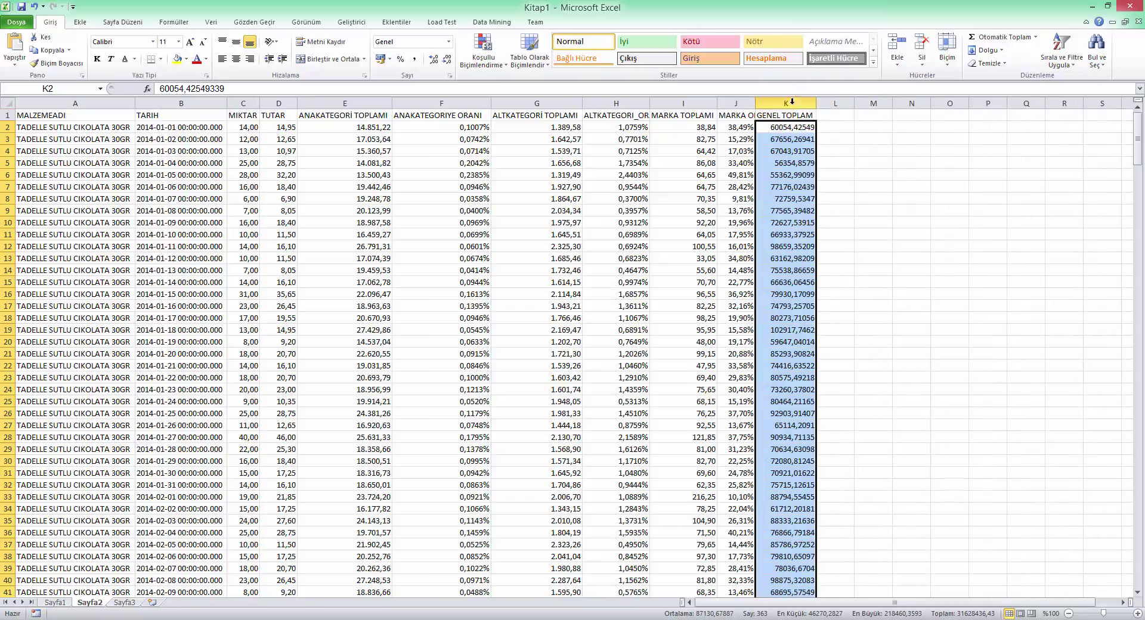
double_click(752, 106)
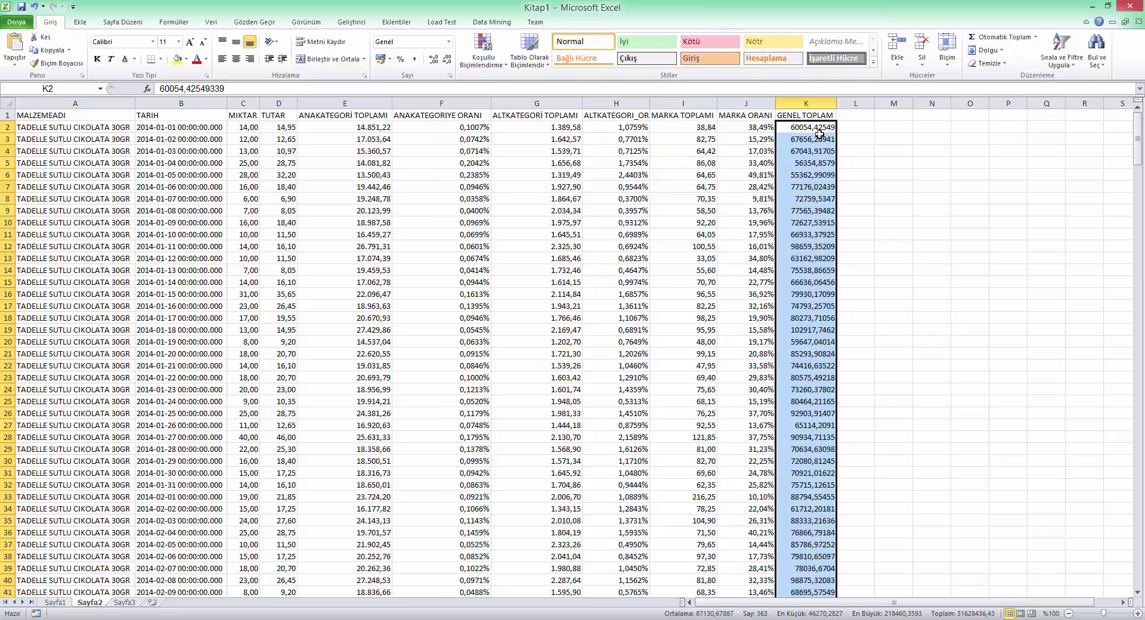
Enter the formula =D2/K2 in L2 to get the product's ratio to the grand total
left_click(859, 127)
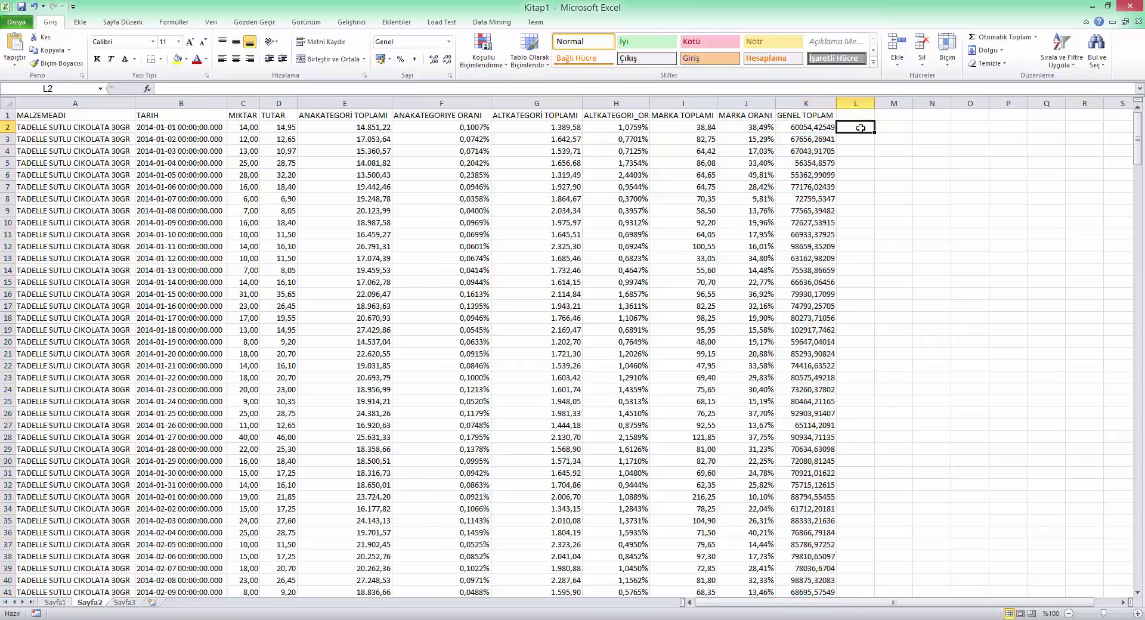
type("=")
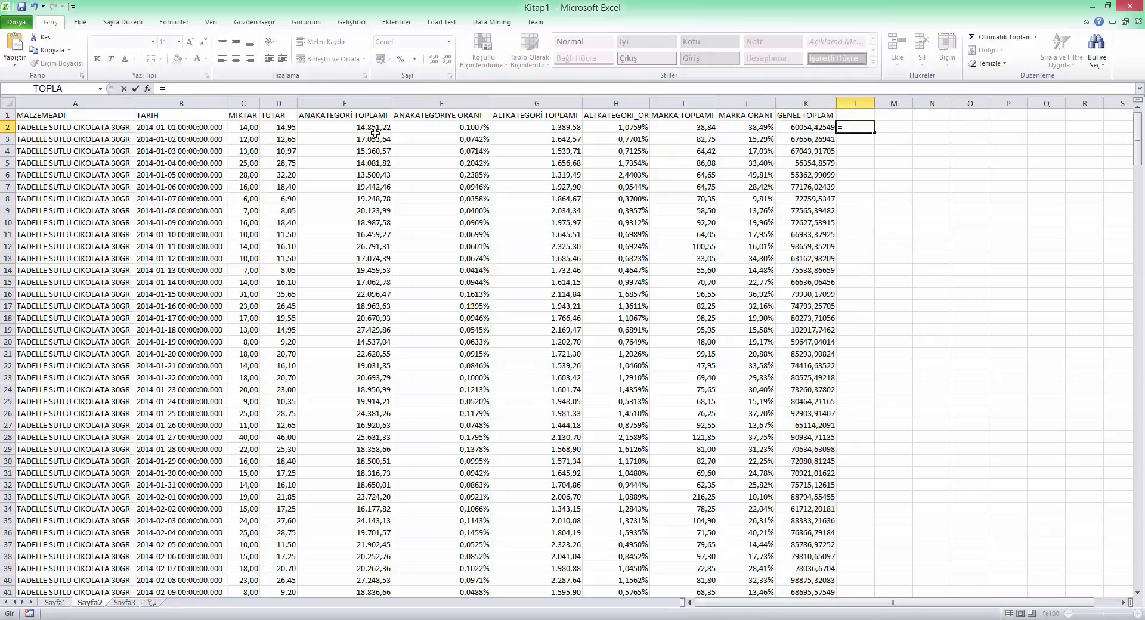
left_click(282, 131)
type("/")
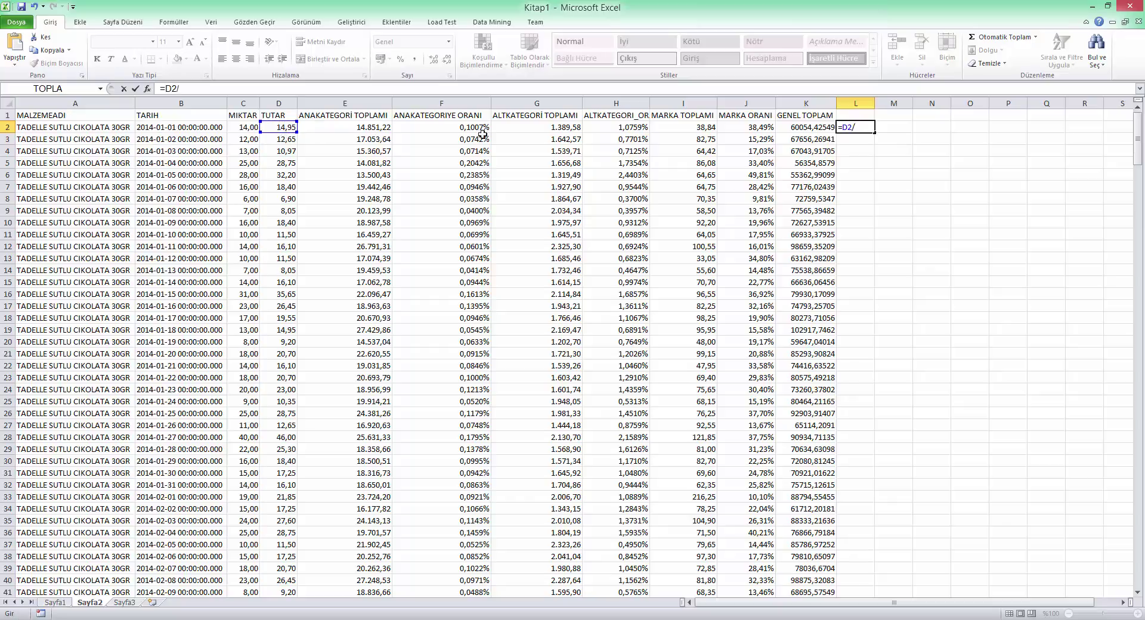
left_click(817, 127)
key("Return")
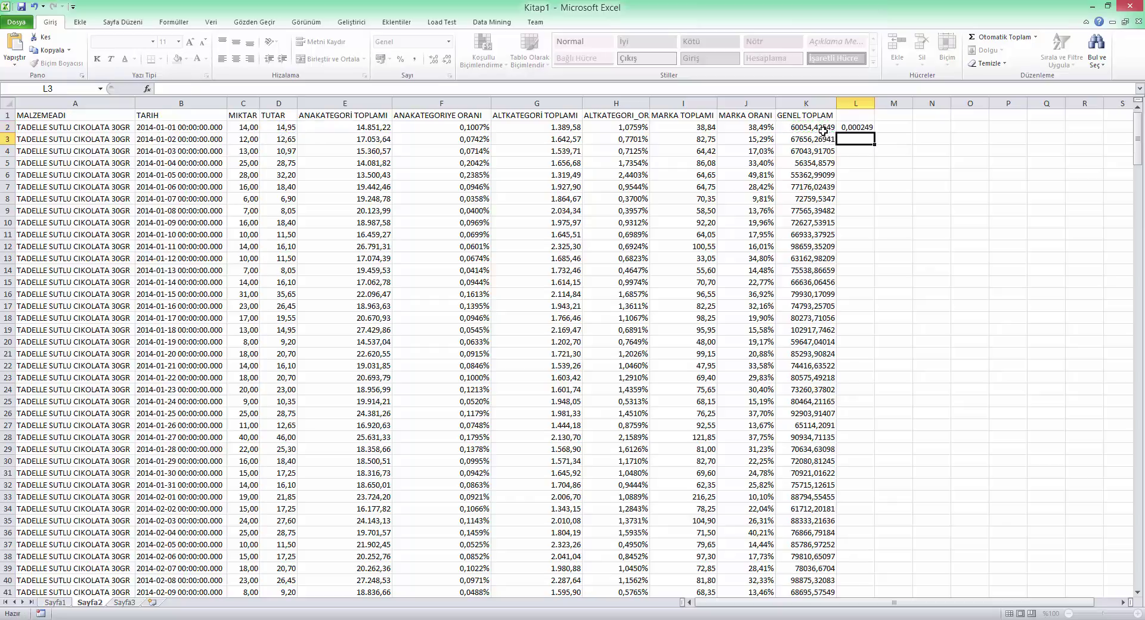
Format the grand total ratio in L2 as a percentage with 7 decimal places
left_click(866, 127)
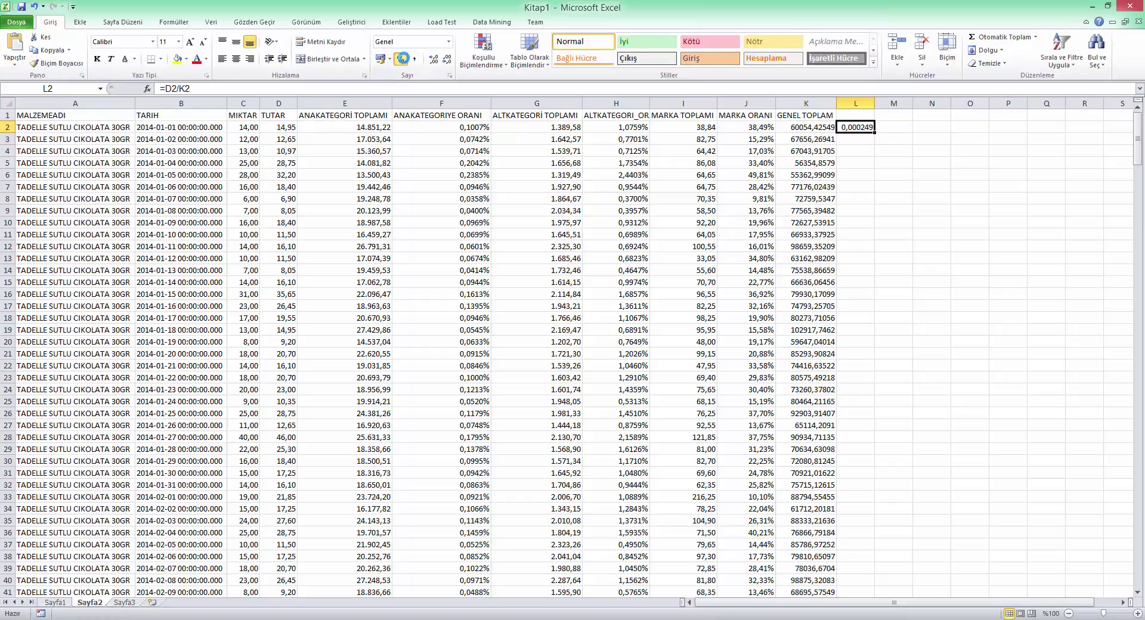
key("ctrl+shift+5")
right_click(869, 131)
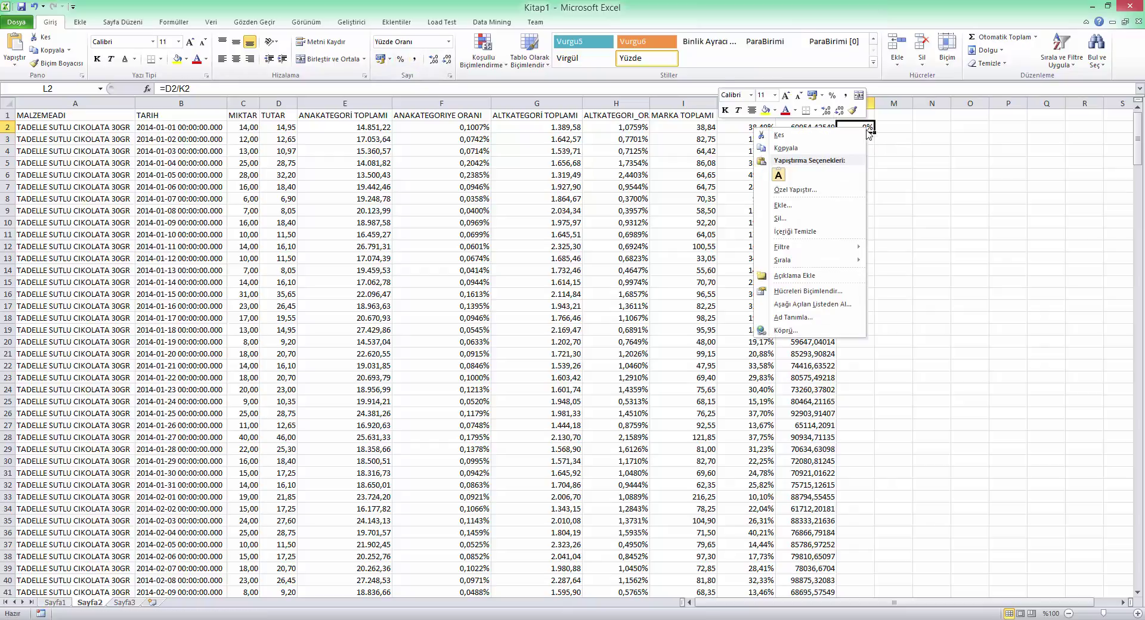
left_click(775, 292)
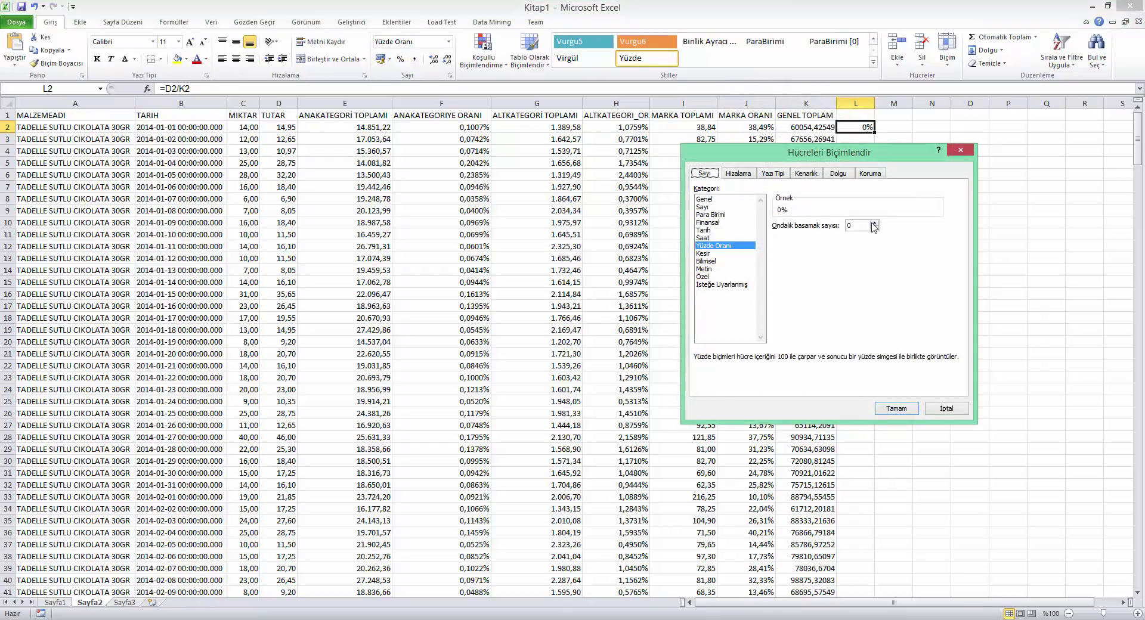
left_click(874, 224)
left_click(874, 223)
left_click(874, 224)
left_click(874, 224)
left_click(875, 224)
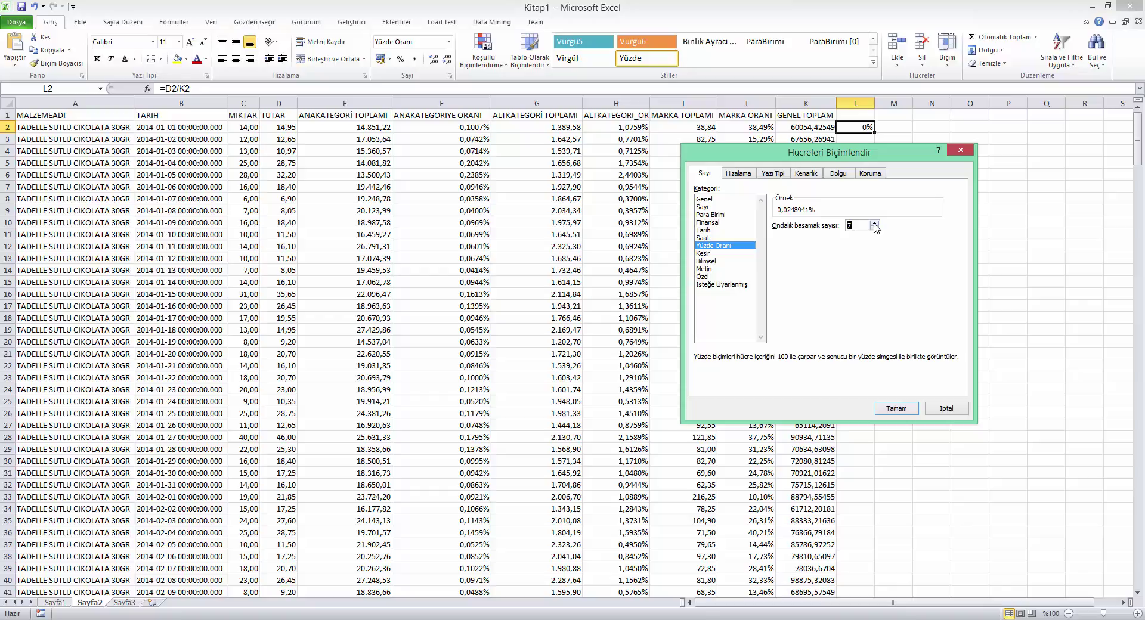
left_click(897, 408)
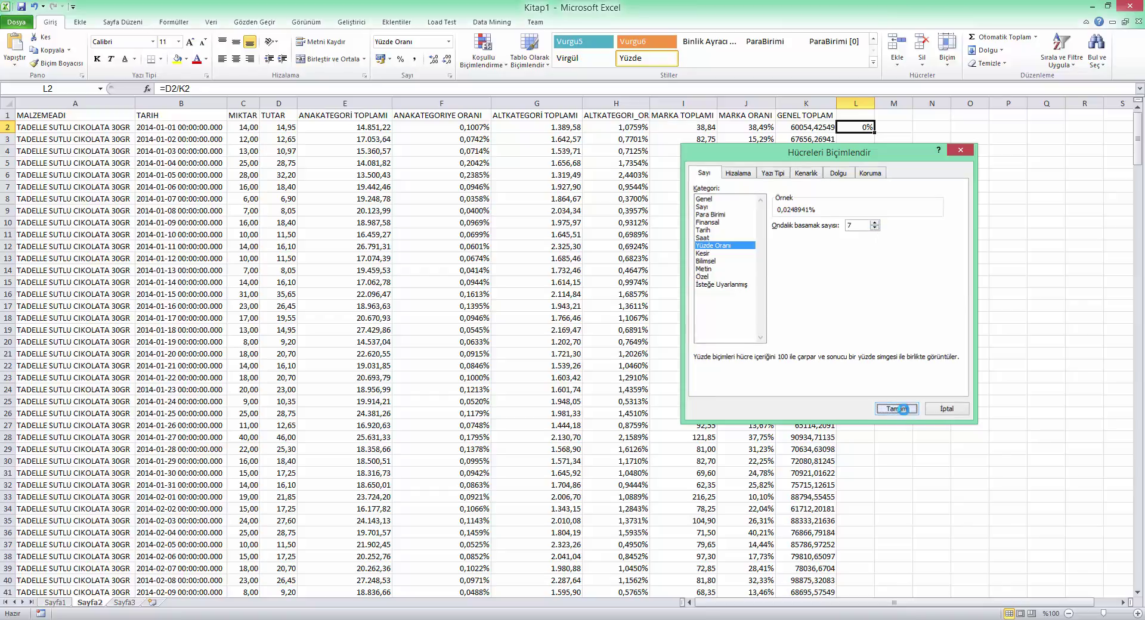
Fill the L2 formula down to all data rows and fit column L's width to its contents
double_click(883, 132)
double_click(883, 103)
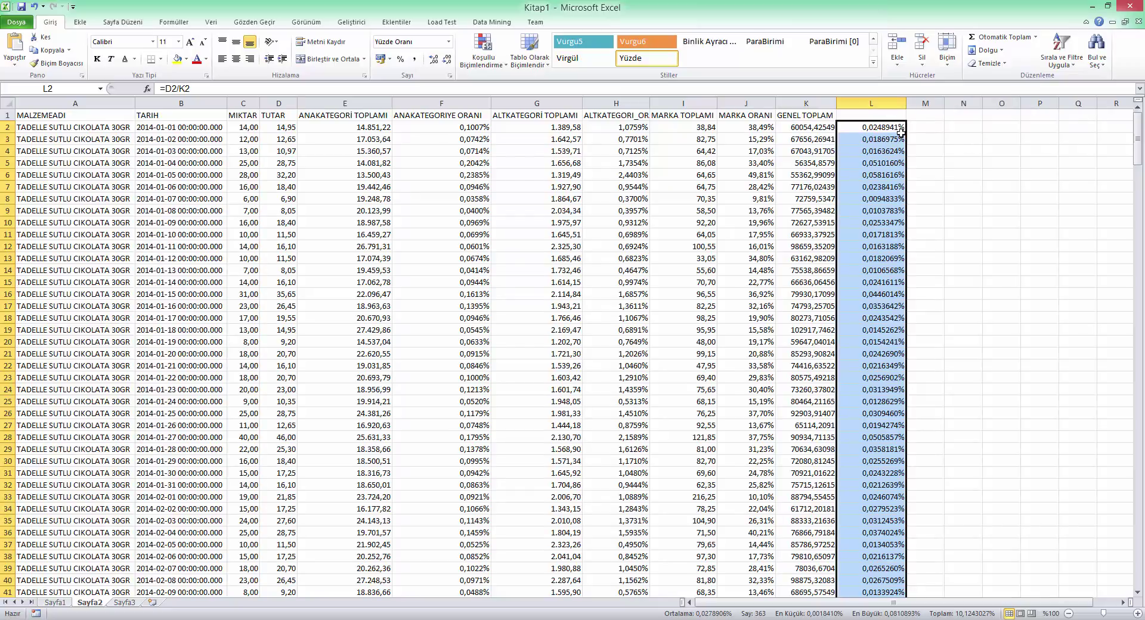
scroll(907, 173, "down", 20)
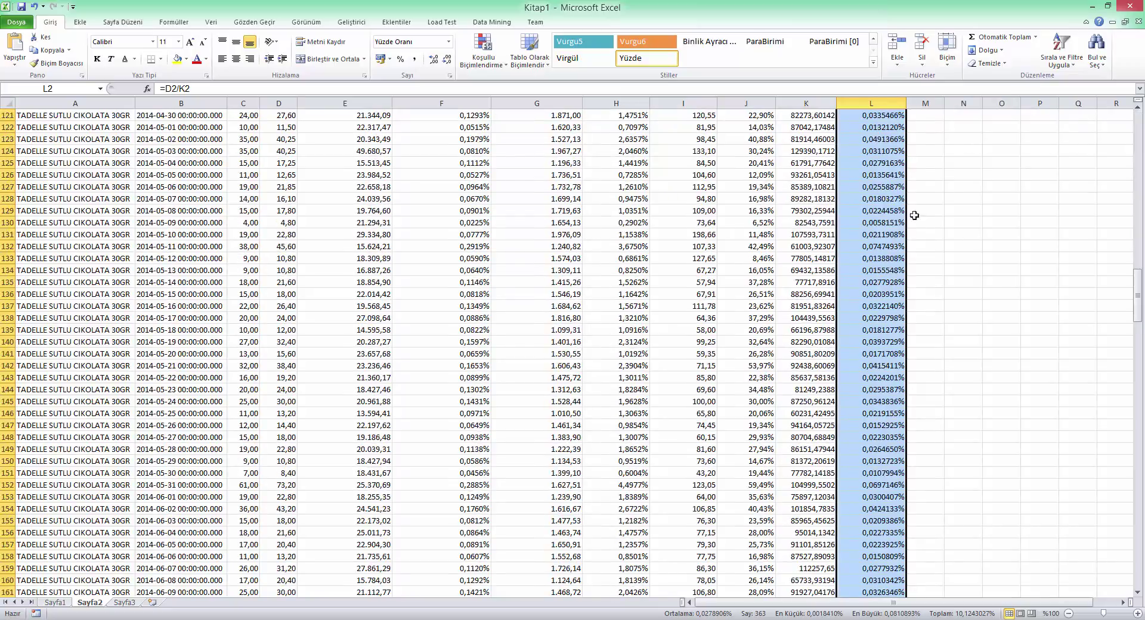
scroll(1014, 239, "up", 13)
Sum the TUTAR column in D365, below the last data row, with =TOPLA(D2:D364)
left_click_drag(1136, 247, 1135, 572)
scroll(566, 376, "up", 5)
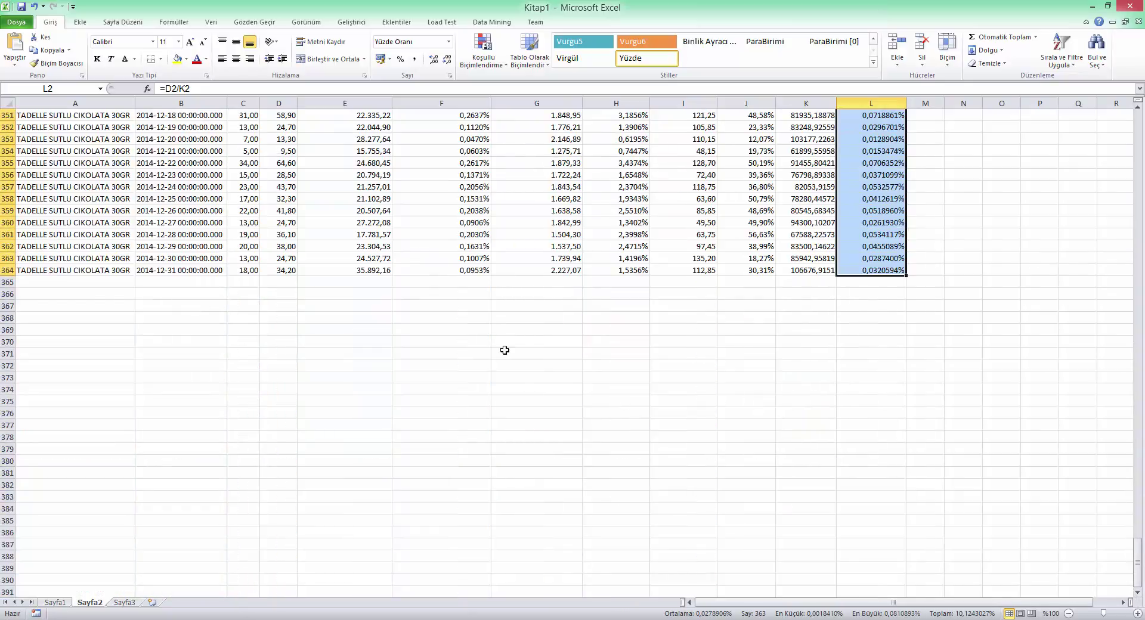
left_click(368, 284)
left_click(276, 284)
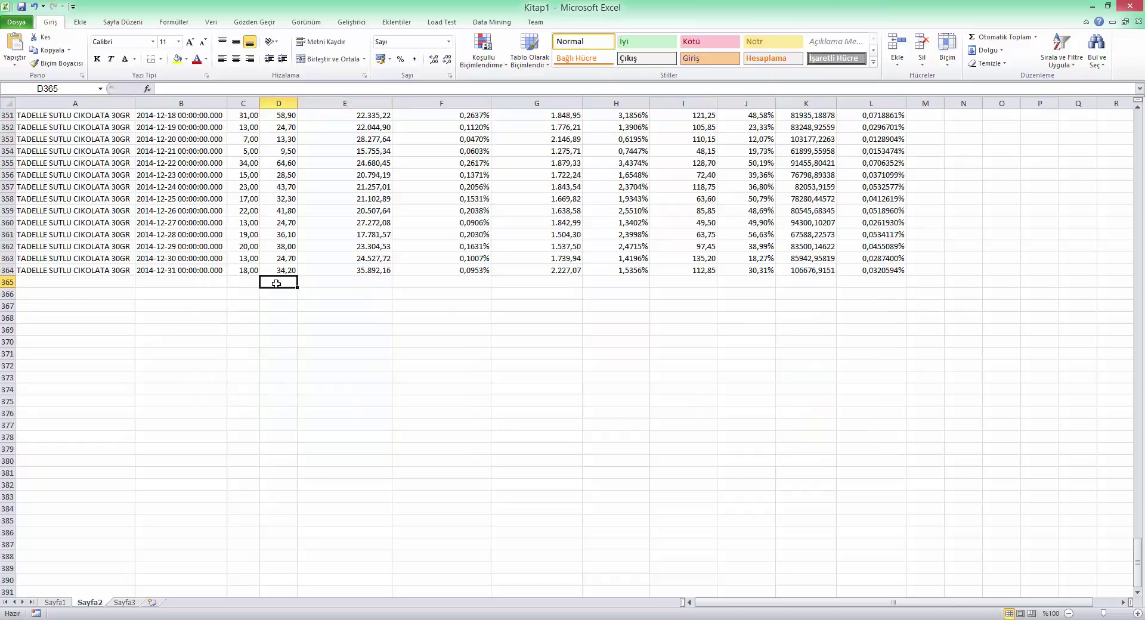
left_click(993, 37)
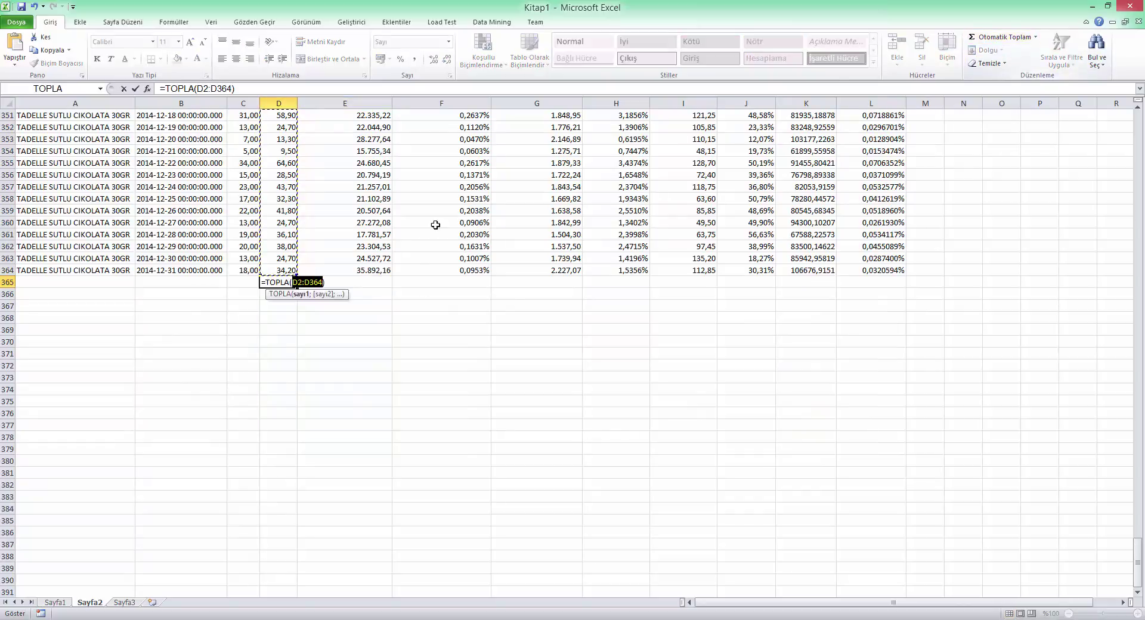
key("Return")
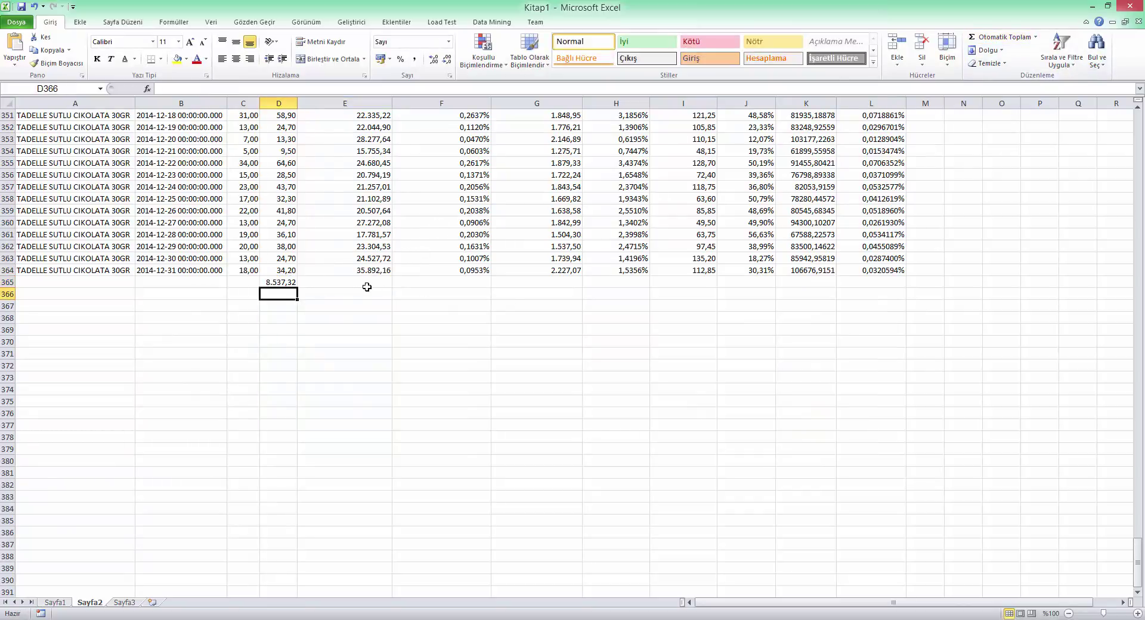
Copy the sum formula from D365 into E365 to total the ANAKATEGORİ TOPLAMI column
left_click(277, 282)
key("ctrl+c")
left_click(361, 284)
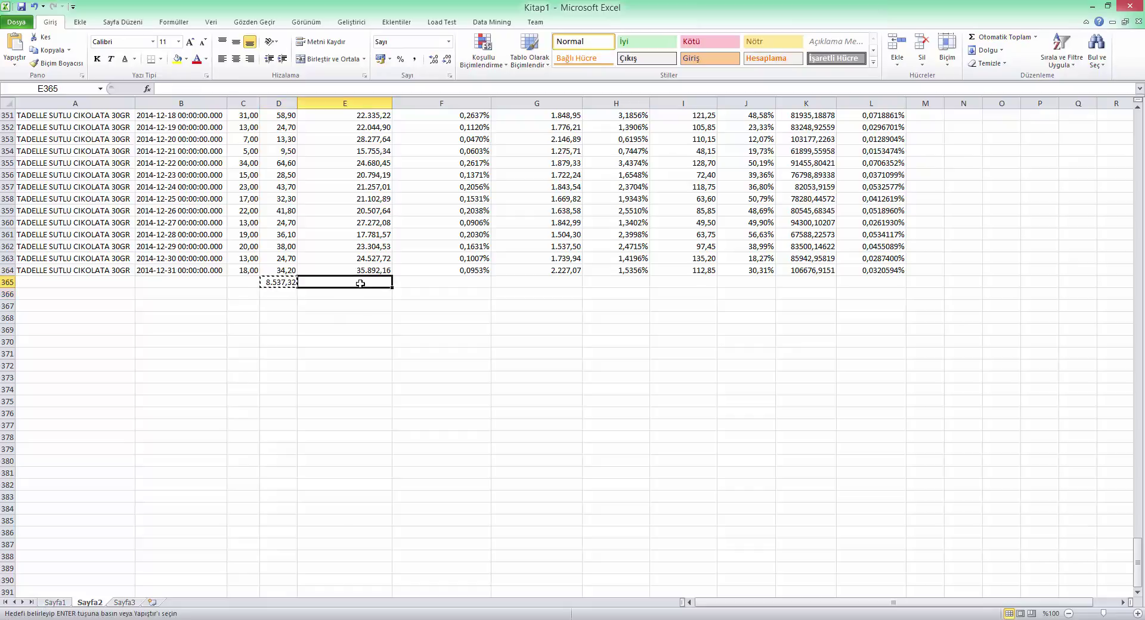
key("ctrl+v")
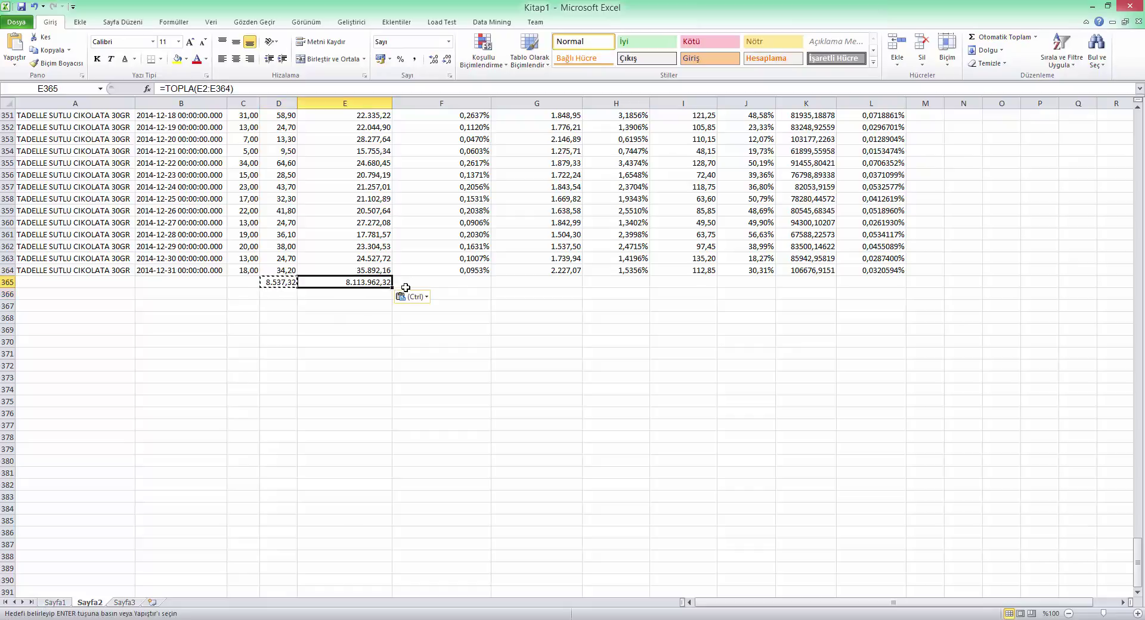
Copy the sum formula from E365 into G365, I365 and K365 to total those columns
left_click(566, 284)
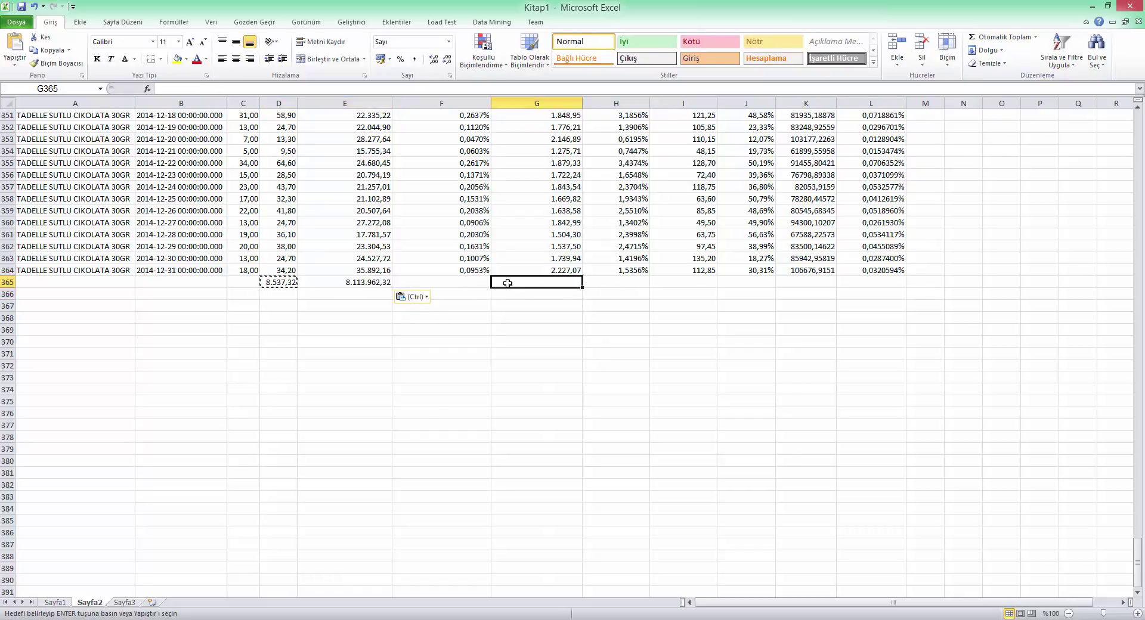
key("ctrl")
key("Escape")
left_click(369, 280)
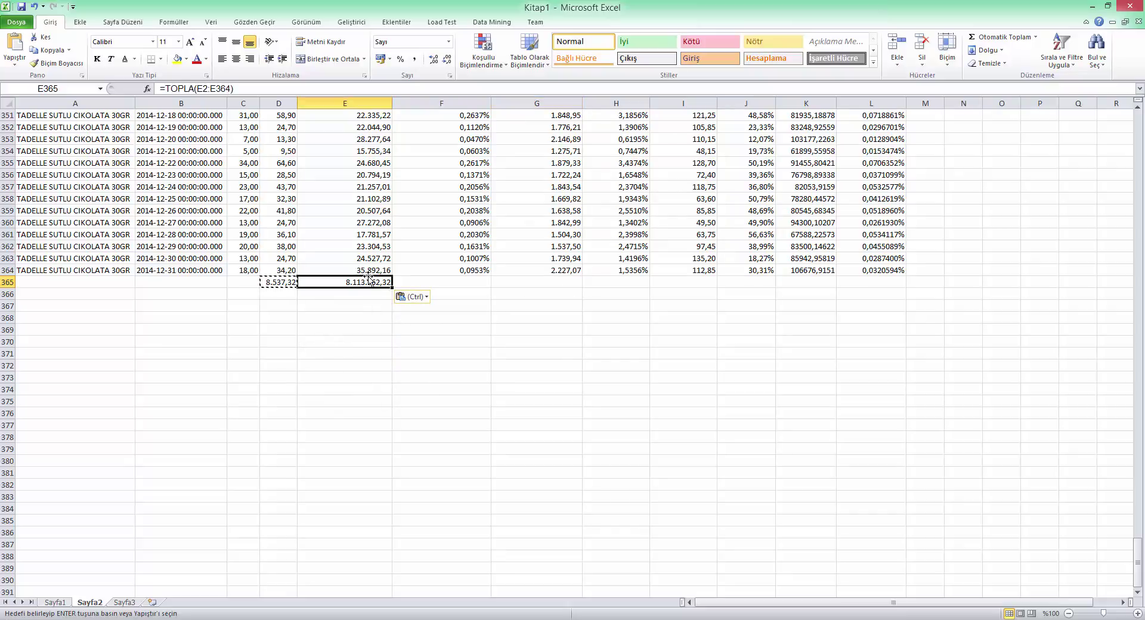
key("ctrl+c")
left_click(566, 281)
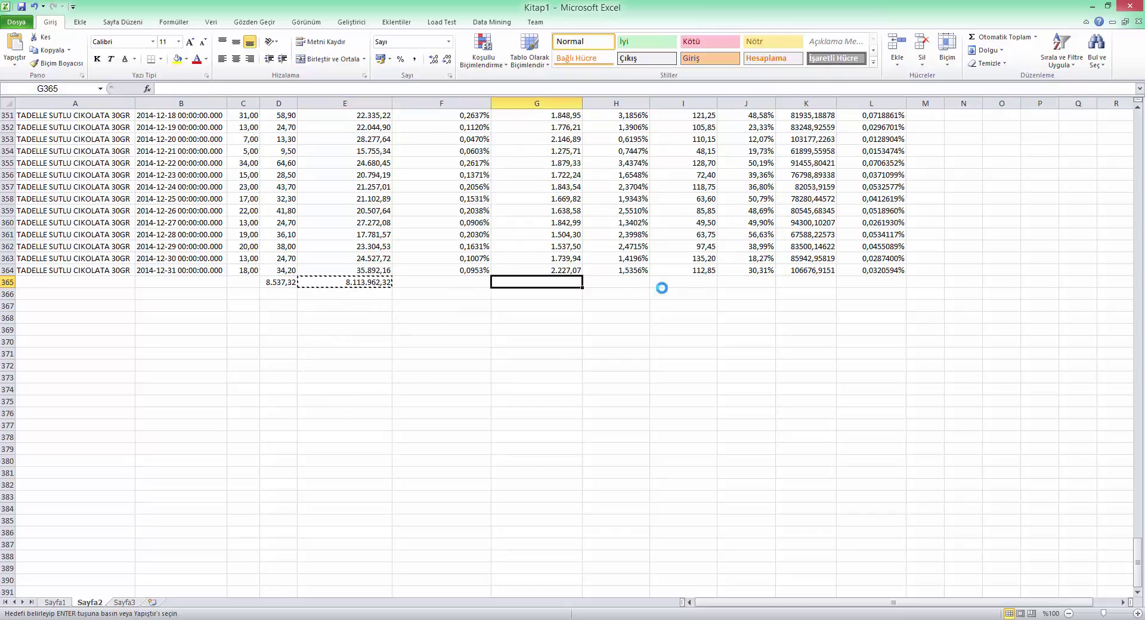
key("ctrl+v")
left_click(692, 282)
key("ctrl+v")
left_click(800, 280)
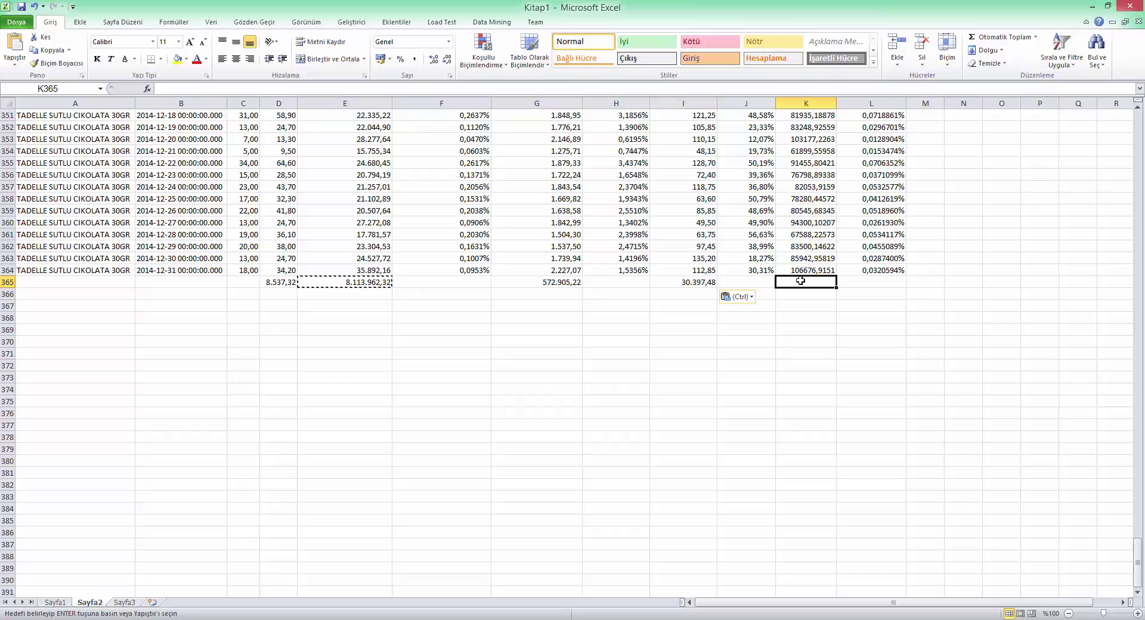
key("ctrl+v")
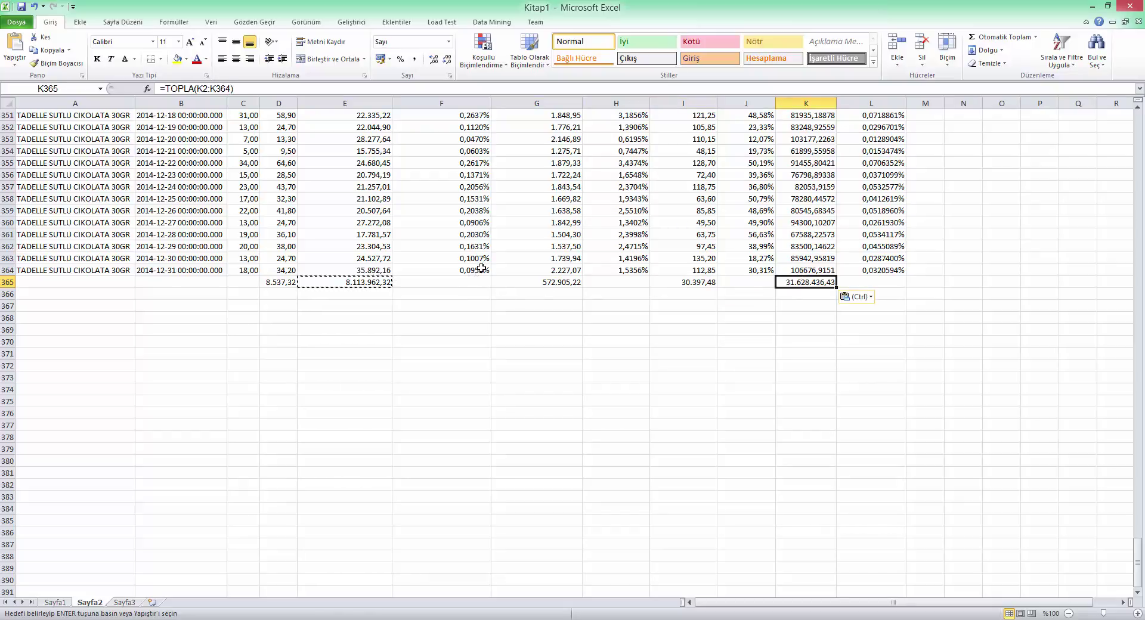
Copy the ratio formula from F364 into F365, H365, J365 and L365, and widen column H slightly
left_click(480, 268)
key("ctrl+c")
left_click(475, 284)
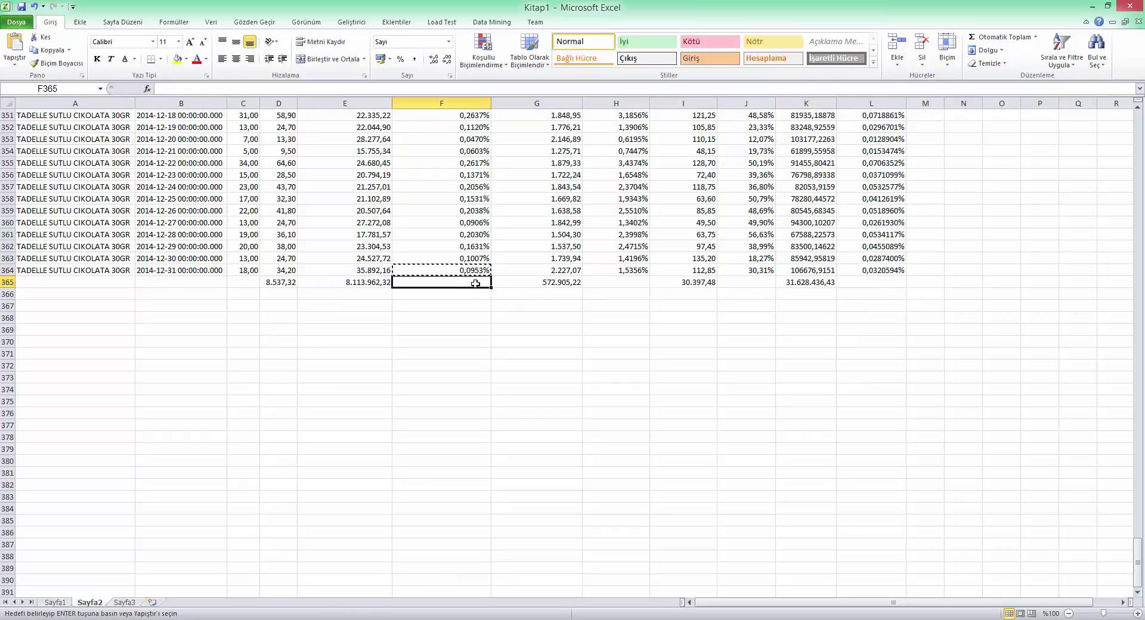
key("ctrl+v")
left_click(603, 283)
key("ctrl+v")
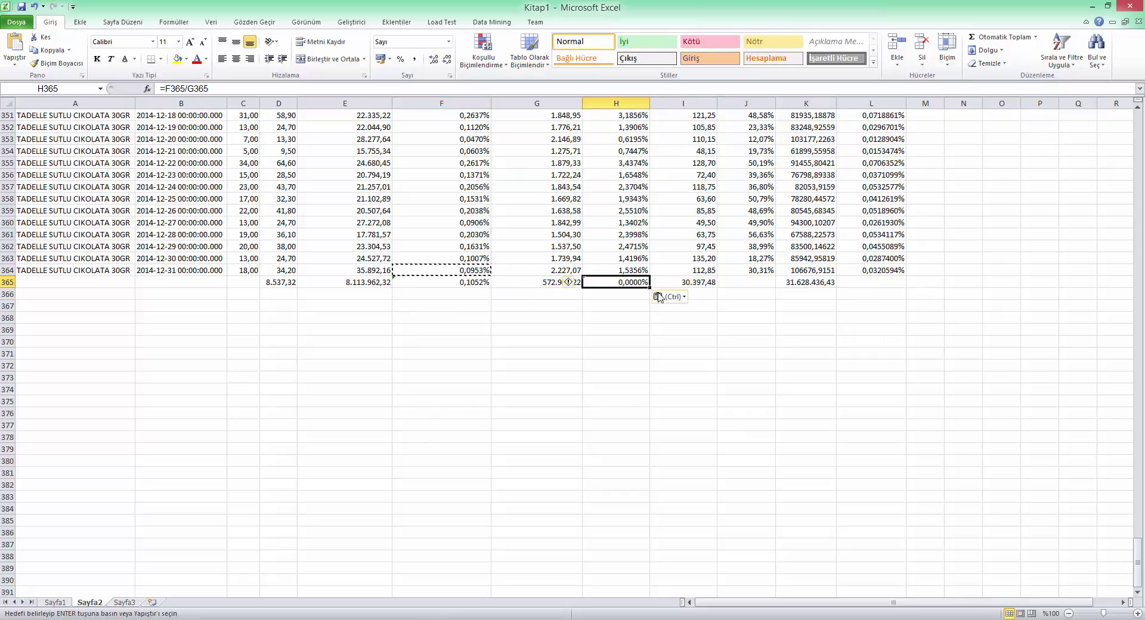
left_click(738, 284)
key("ctrl+v")
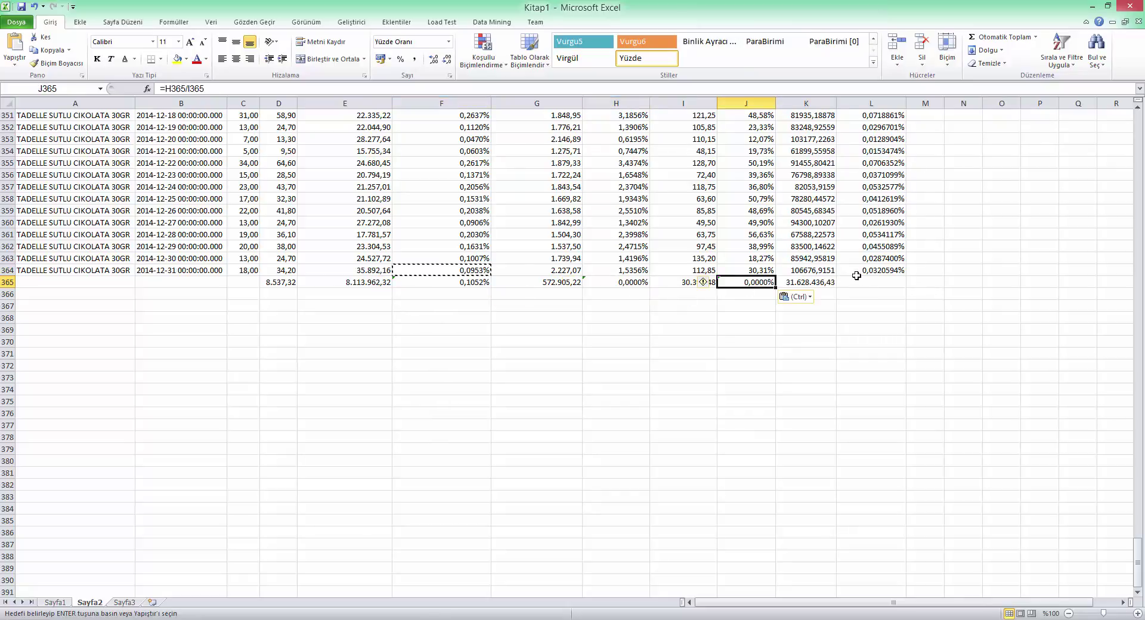
left_click(856, 279)
key("ctrl+v")
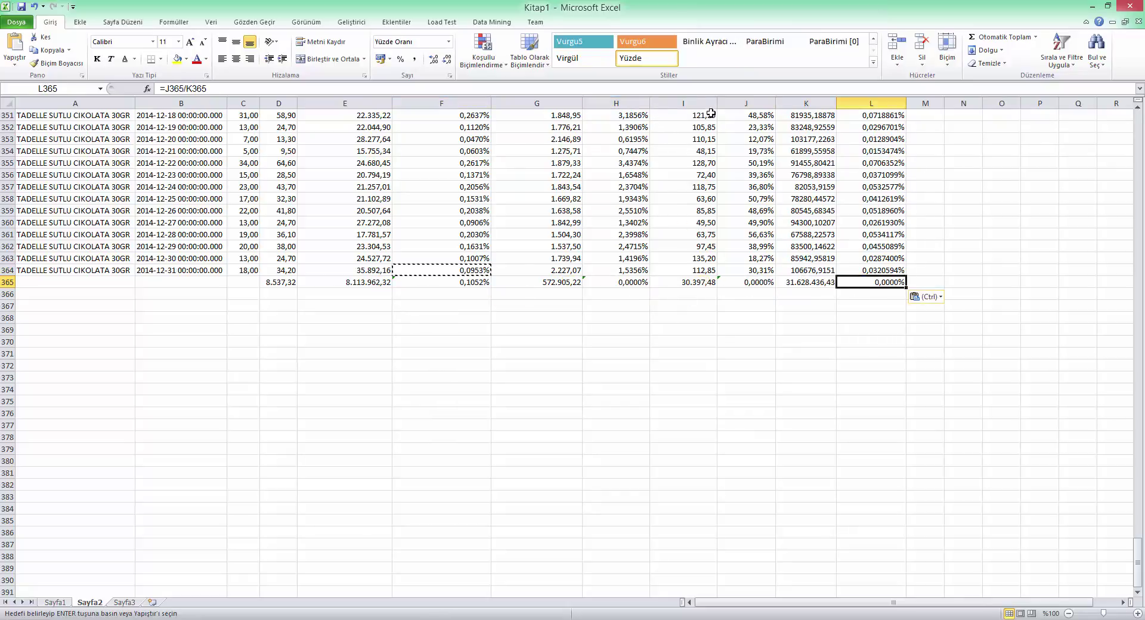
left_click_drag(650, 103, 667, 103)
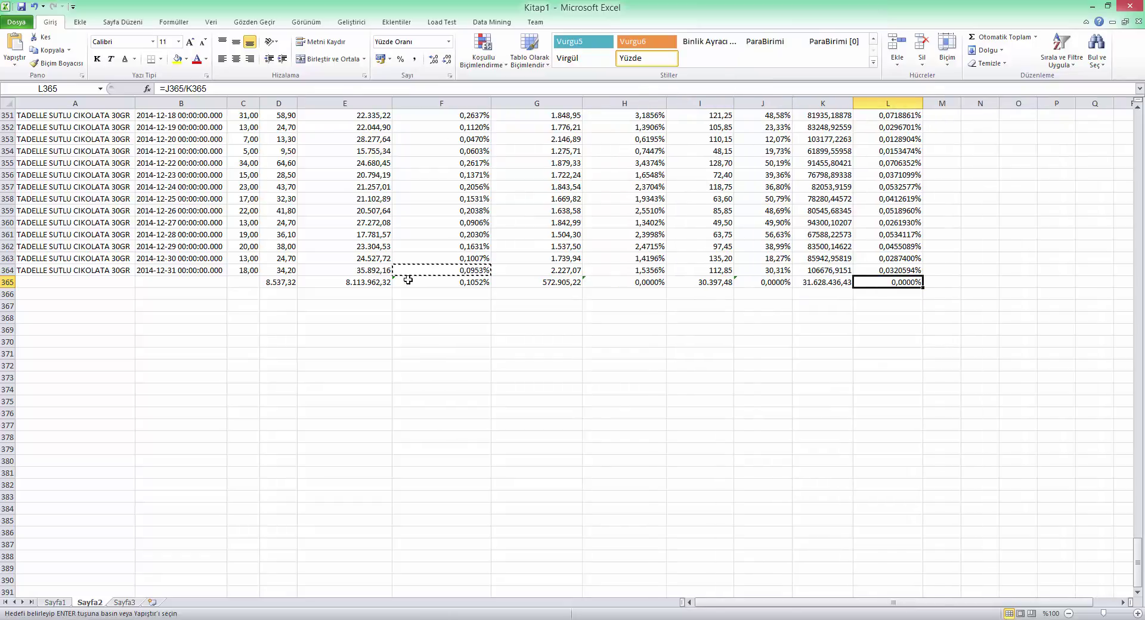
left_click(383, 287)
key("Escape")
Enter =D365/E365 in F365 to get the product's overall ratio to the main category total
left_click(449, 284)
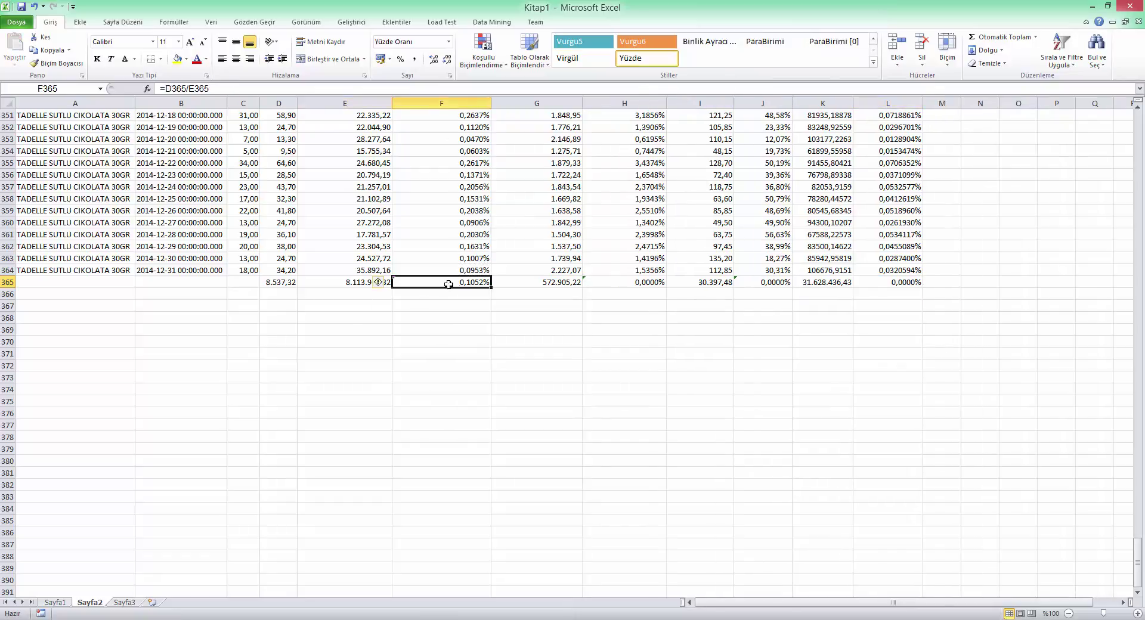
type("=")
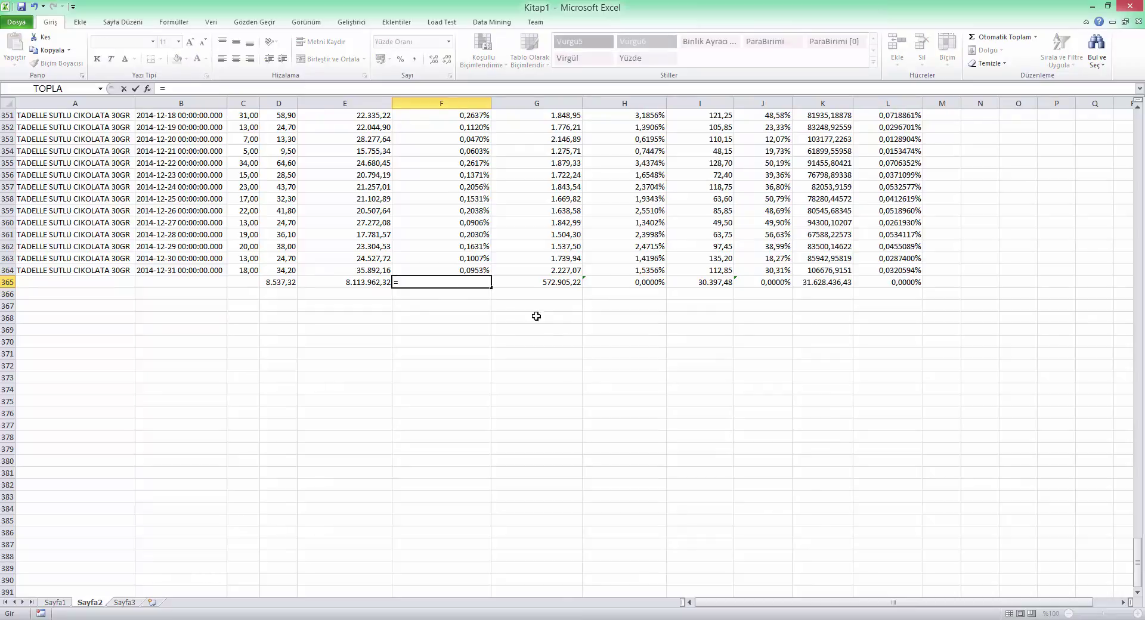
left_click(290, 286)
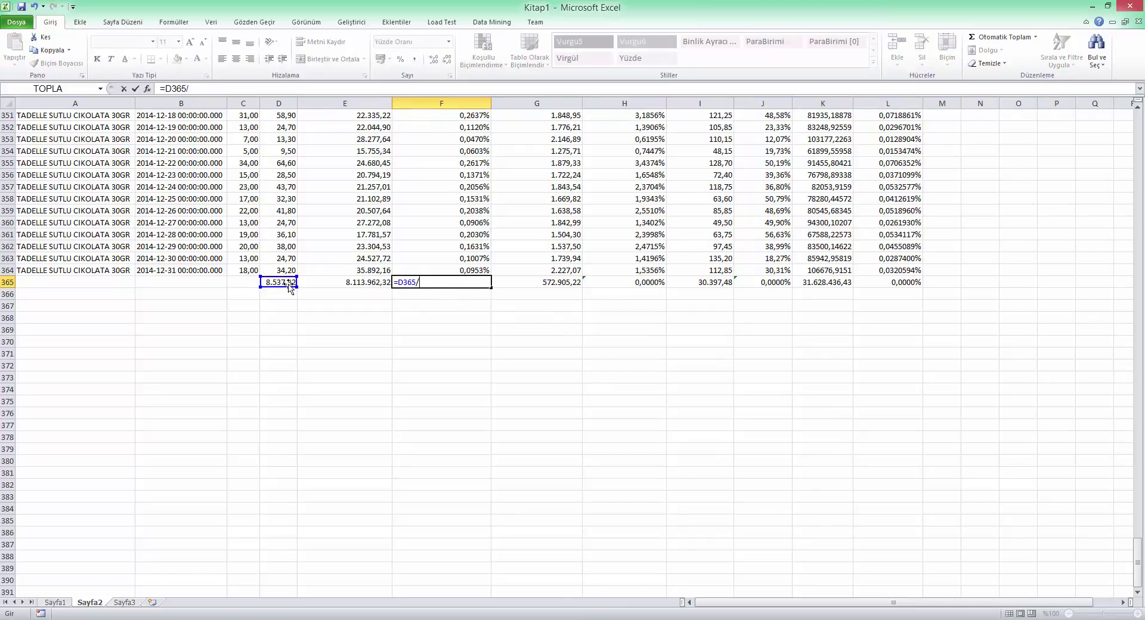
type("/")
left_click(370, 283)
key("ctrl+Return")
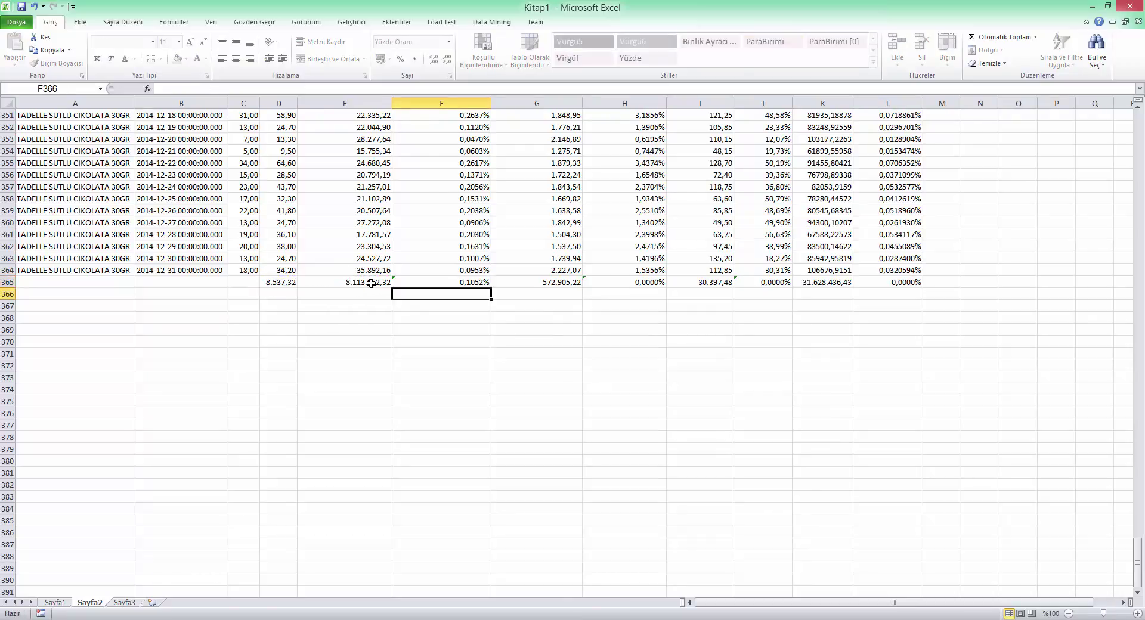
Replace the formula in H365 with =D365/G365
left_click(639, 282)
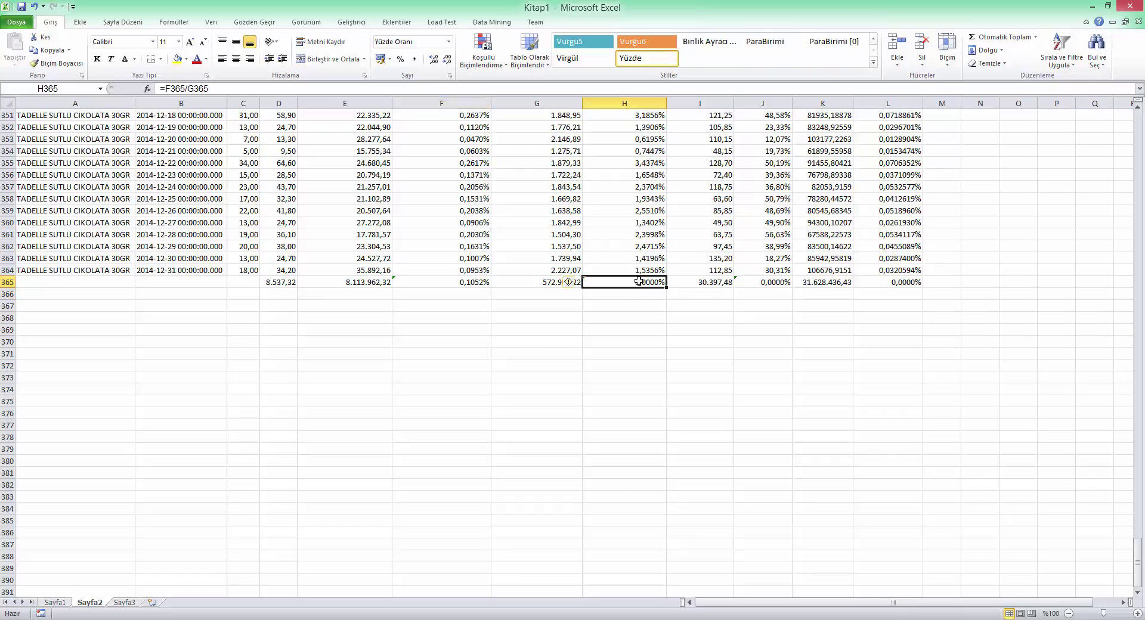
type("=")
left_click(290, 281)
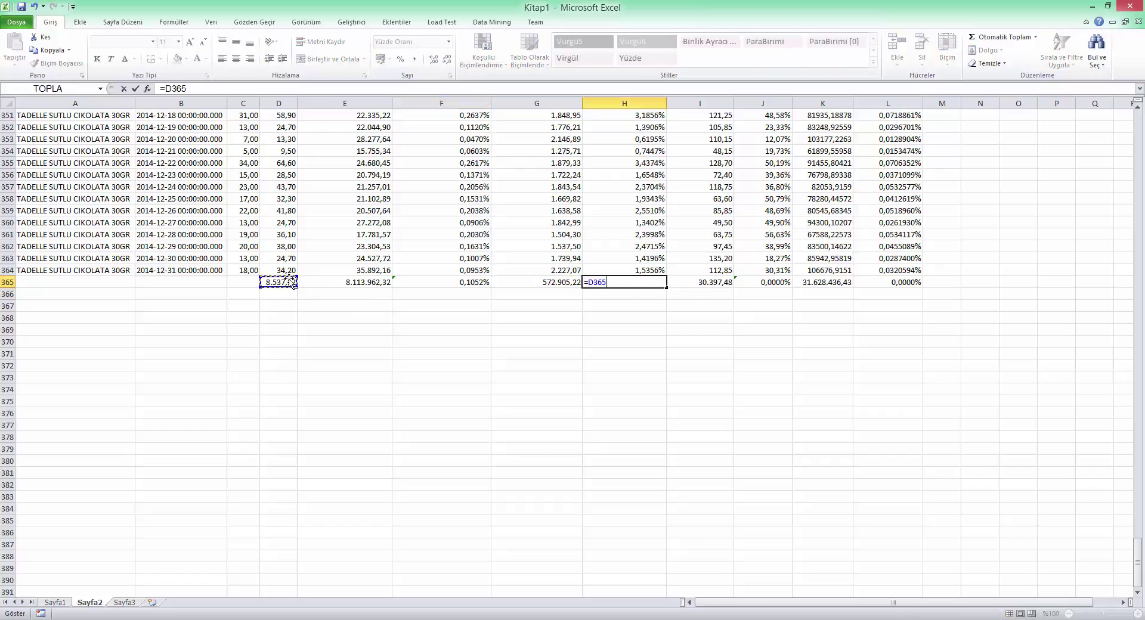
type("/")
left_click(573, 284)
key("Return")
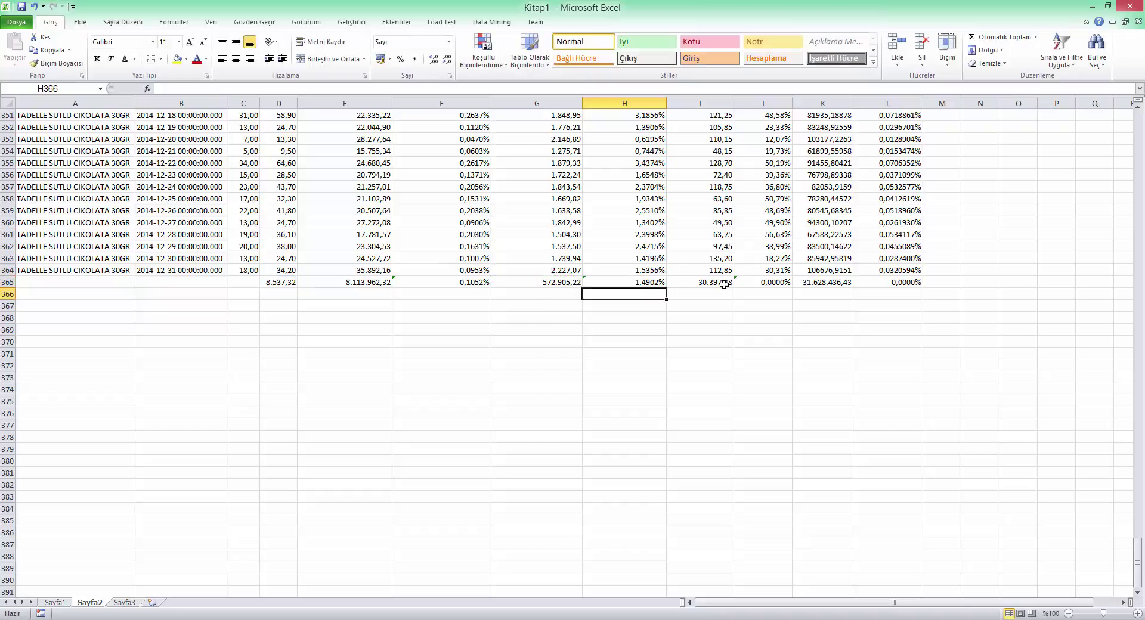
Replace the formula in J365 with =D365/I365
left_click(755, 283)
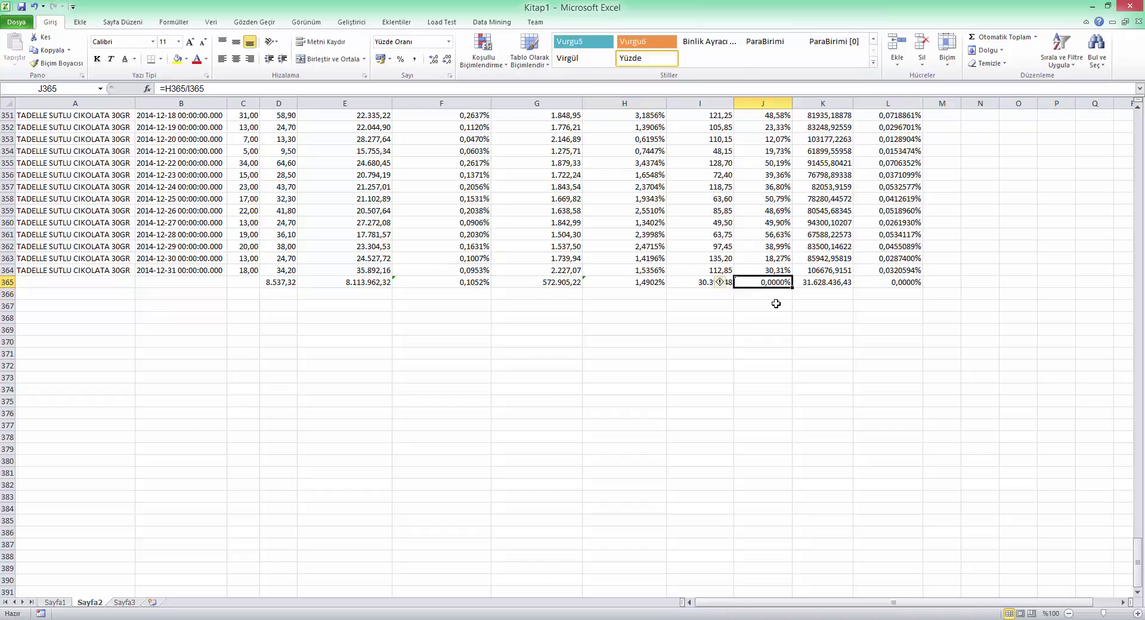
type("=")
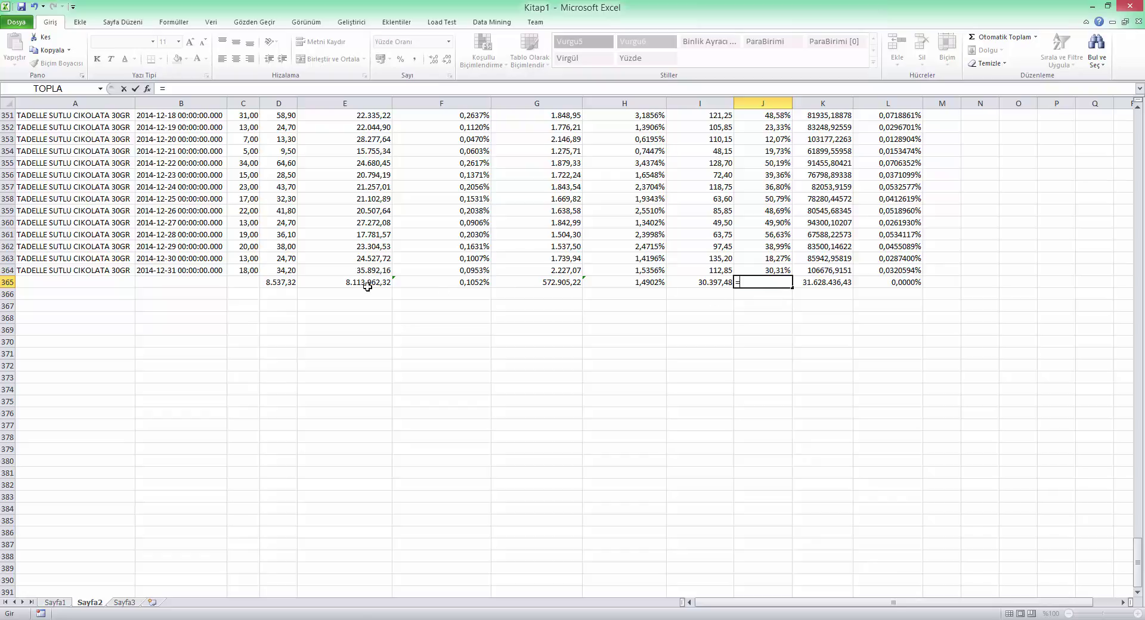
left_click(277, 283)
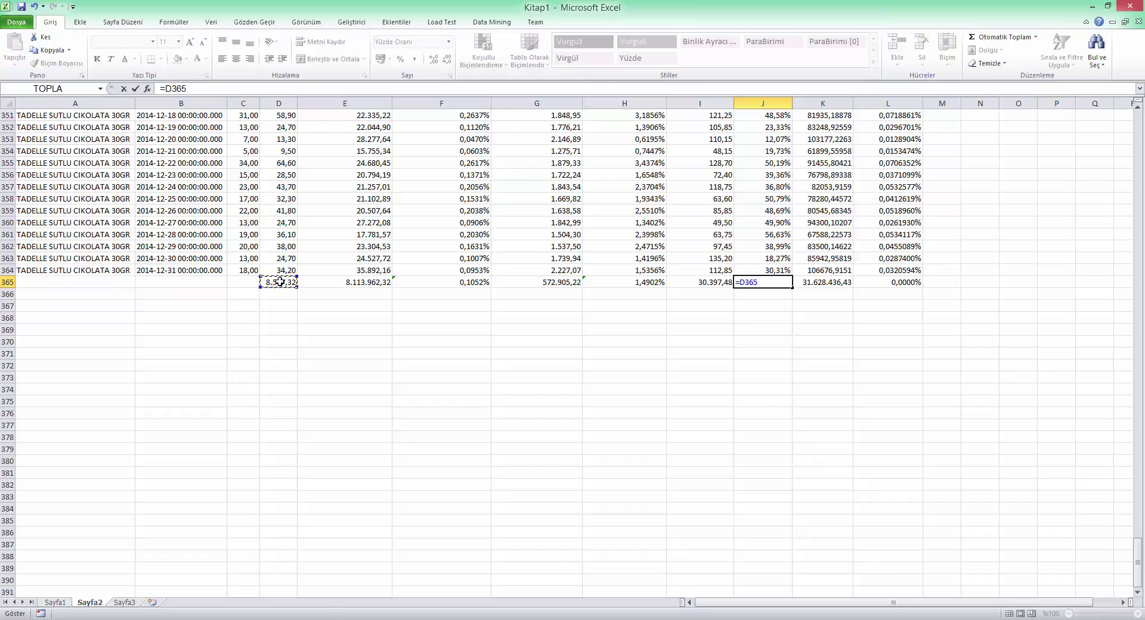
type("/")
left_click(708, 283)
key("Return")
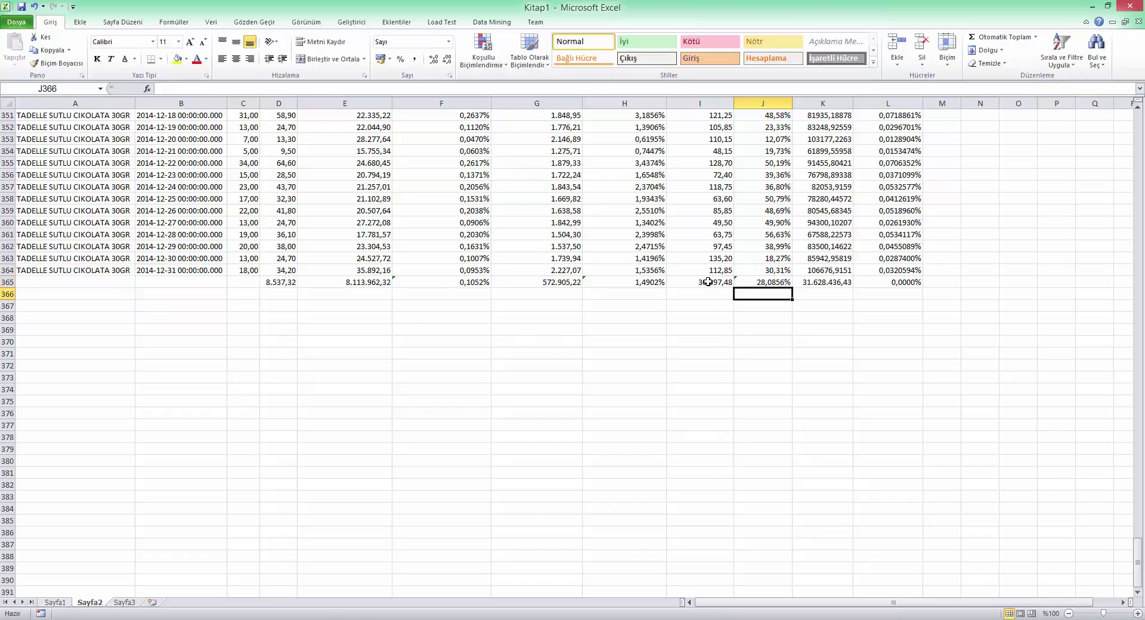
Replace the formula in L365 with =D365/K365 to get the overall ratio to the grand total
left_click(912, 281)
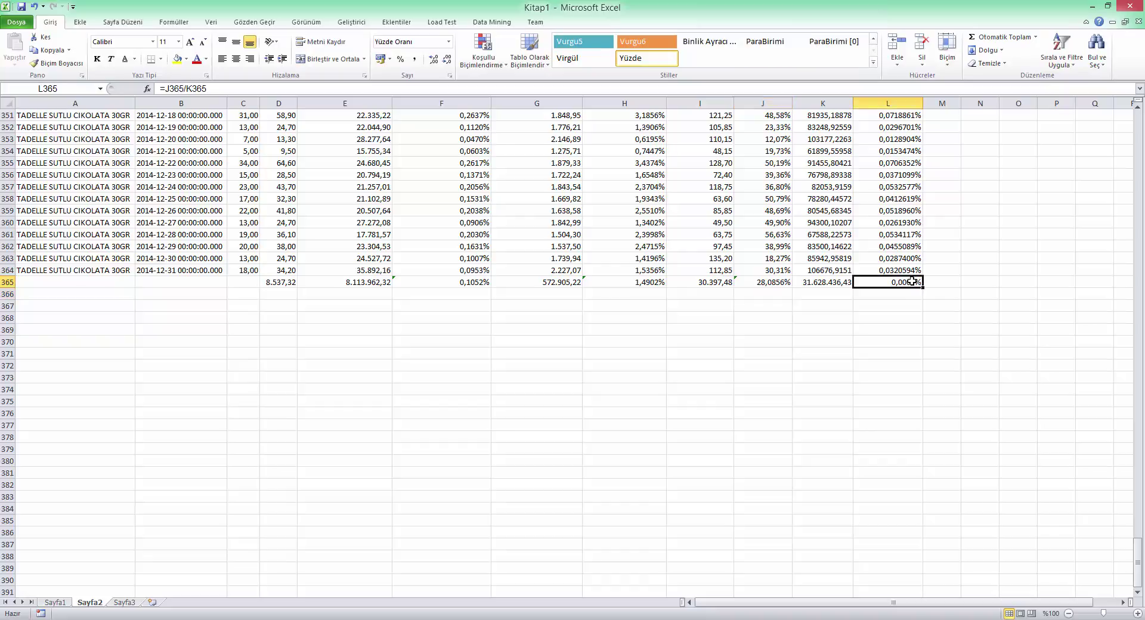
left_click(766, 284)
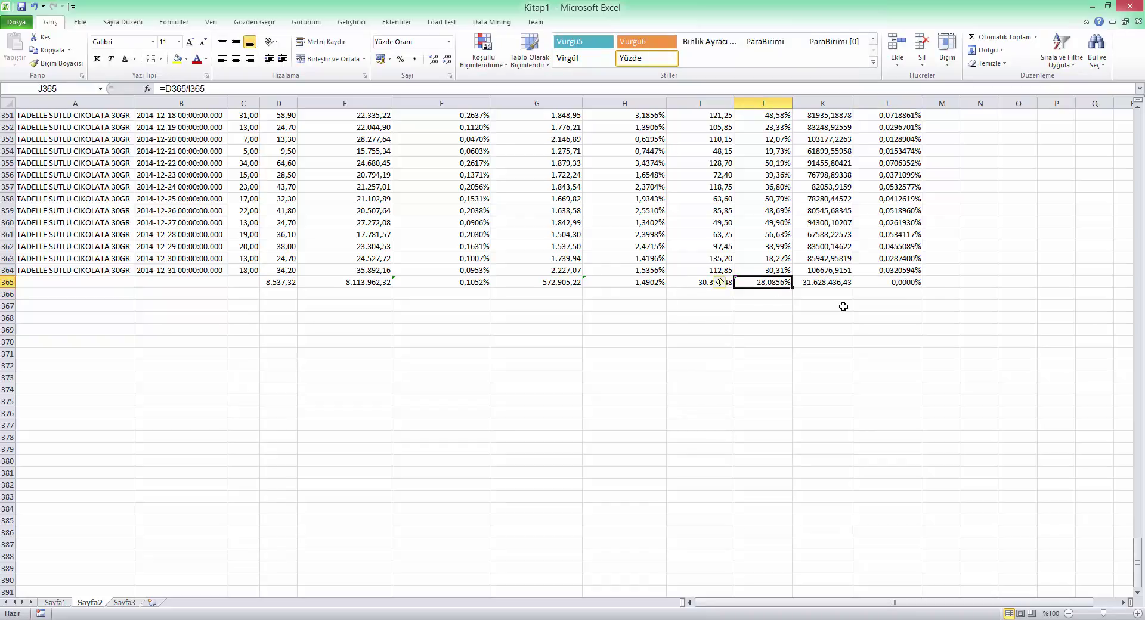
left_click(907, 285)
type("=")
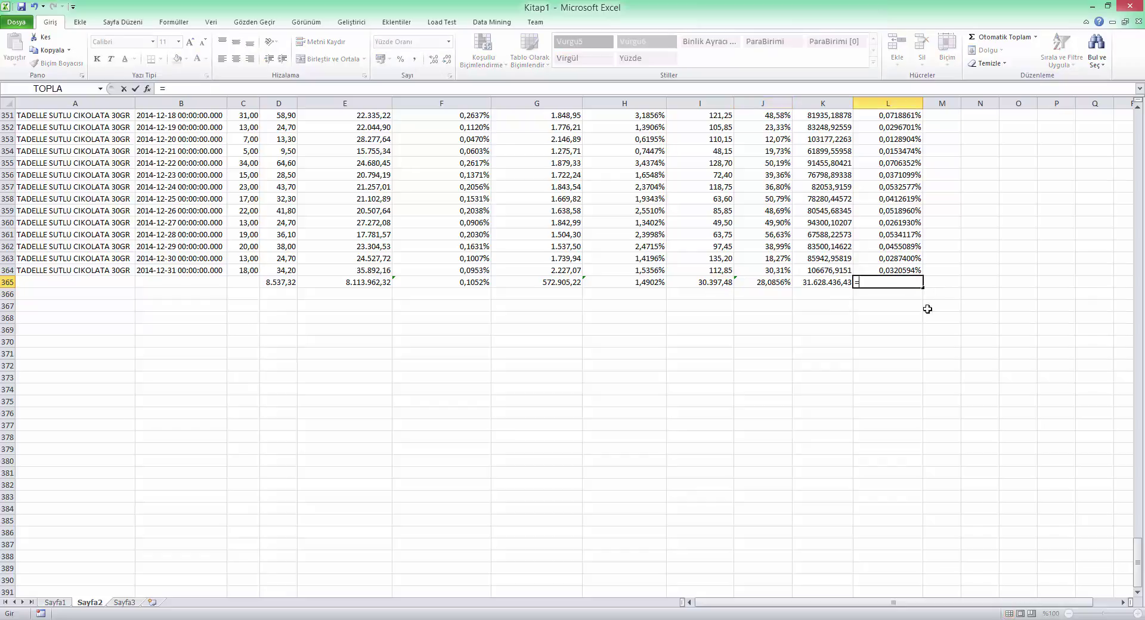
left_click(280, 282)
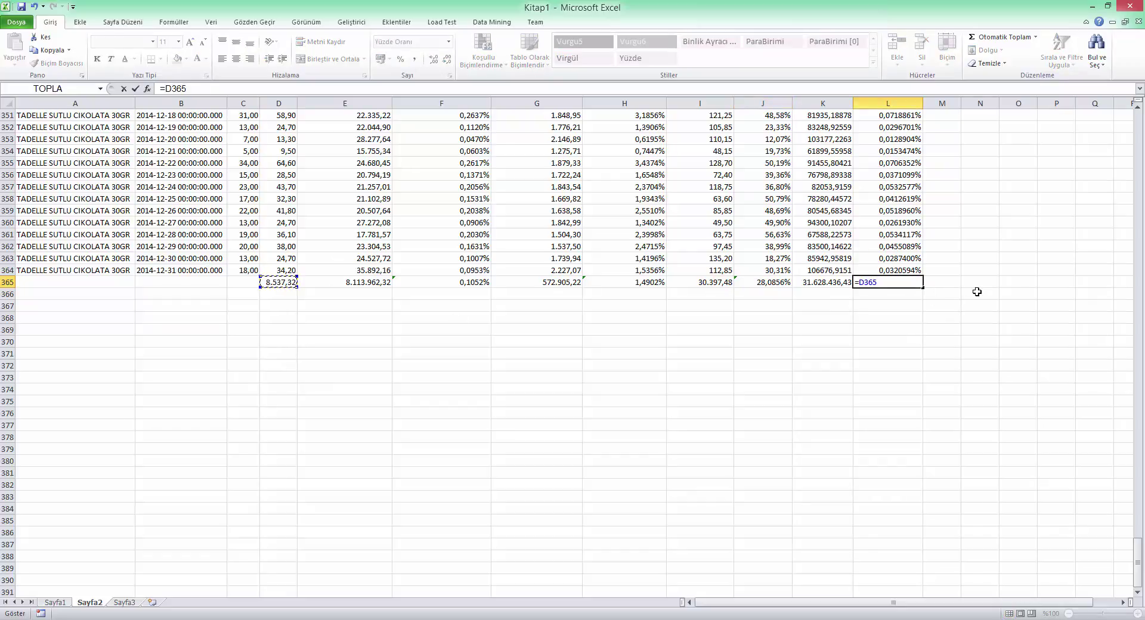
type("/")
left_click(833, 282)
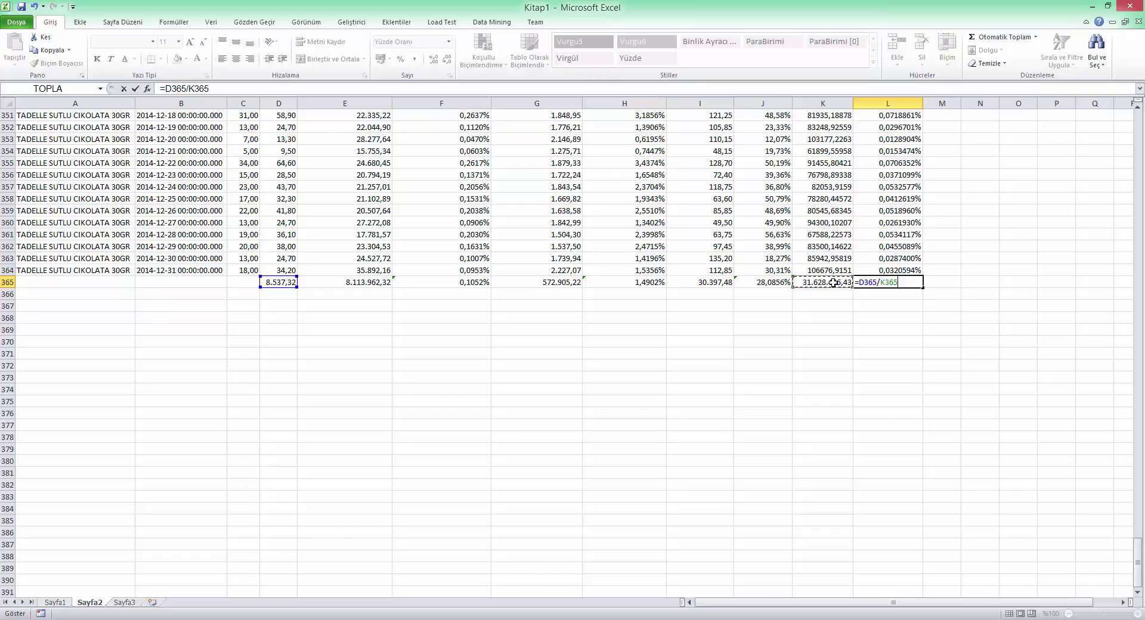
key("Return")
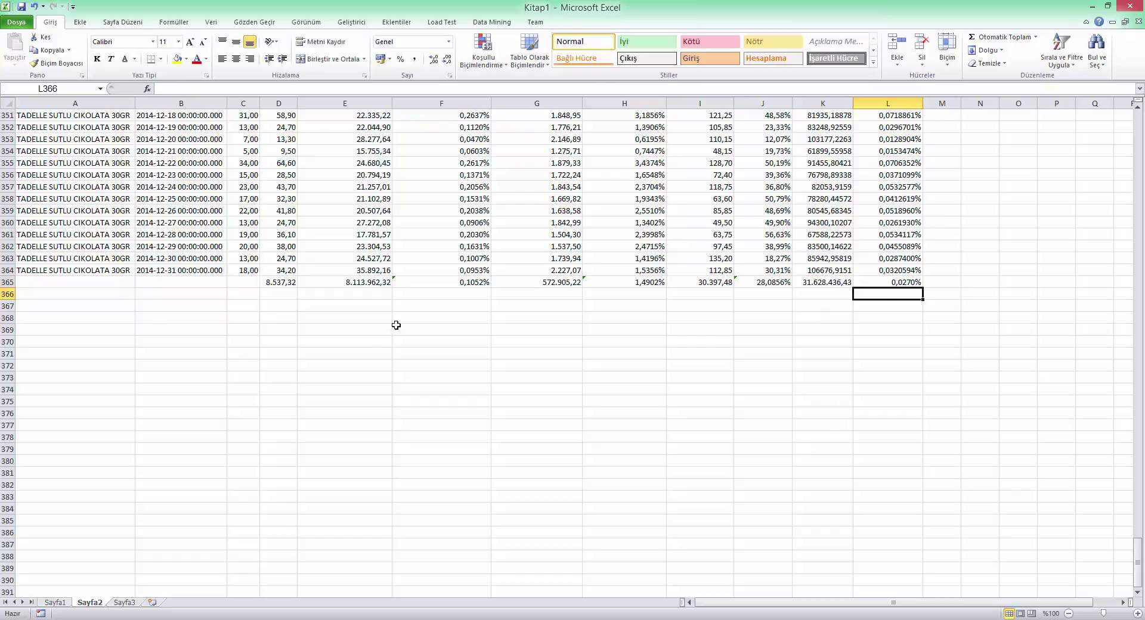
Examine the overall ratios and sums in row 365, checking the formulas in F365, G365, H365 and L365
scroll(365, 338, "up", 1)
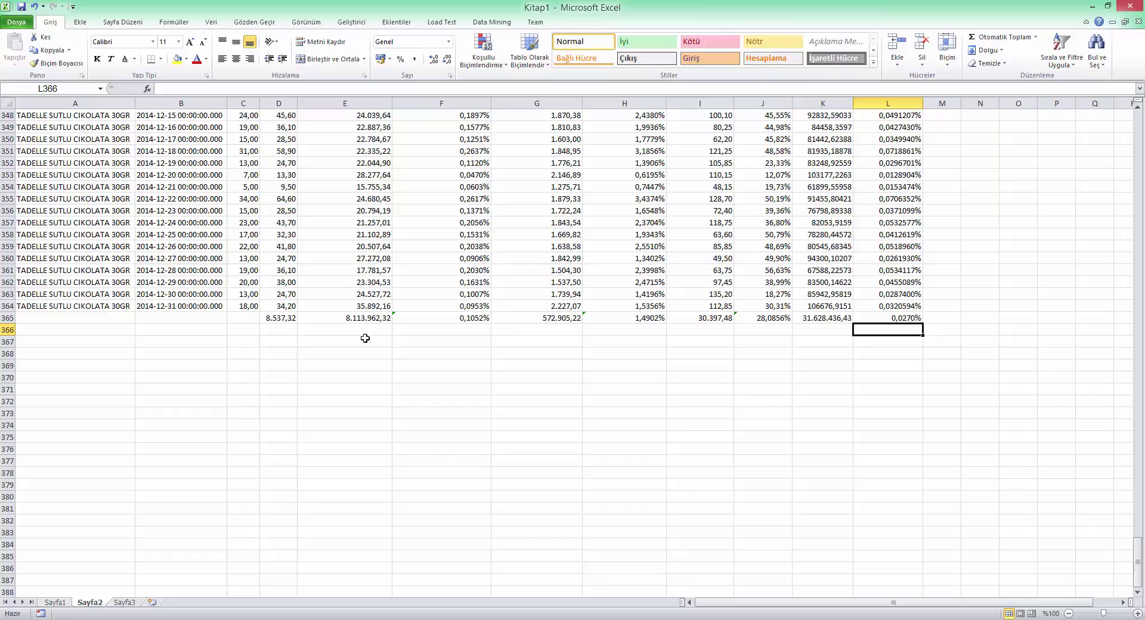
left_click(446, 318)
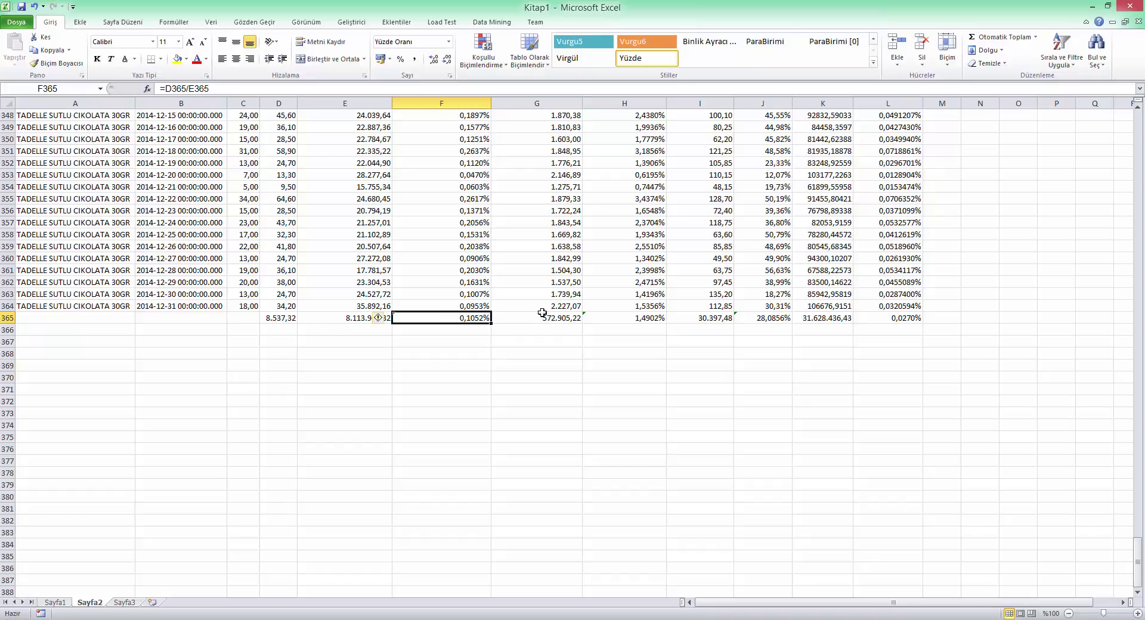
left_click(658, 316)
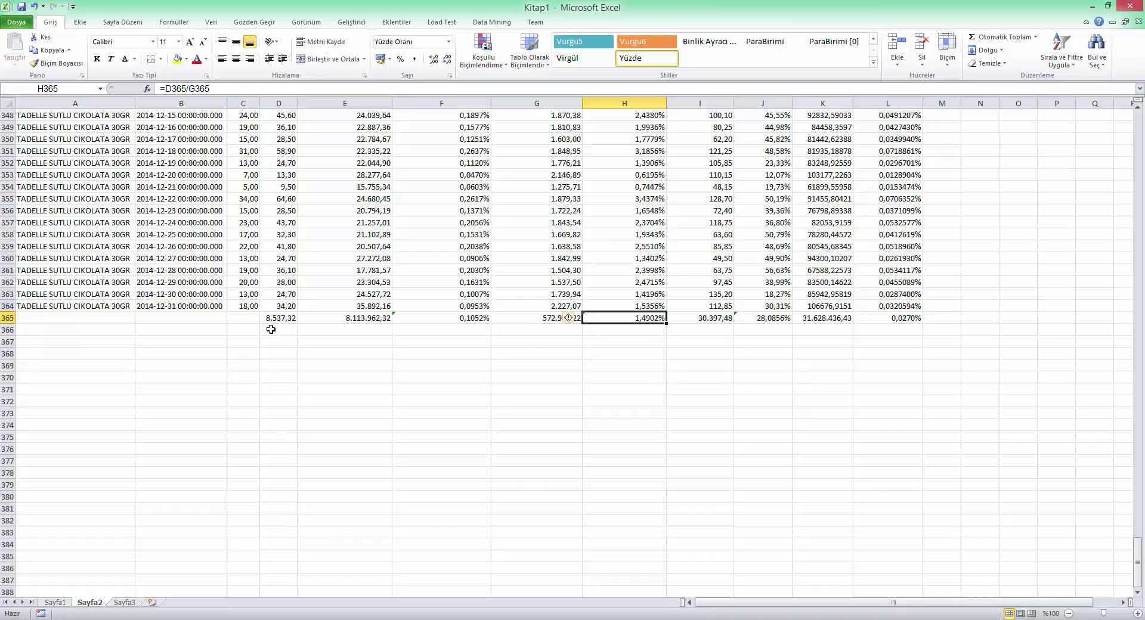
left_click(529, 321)
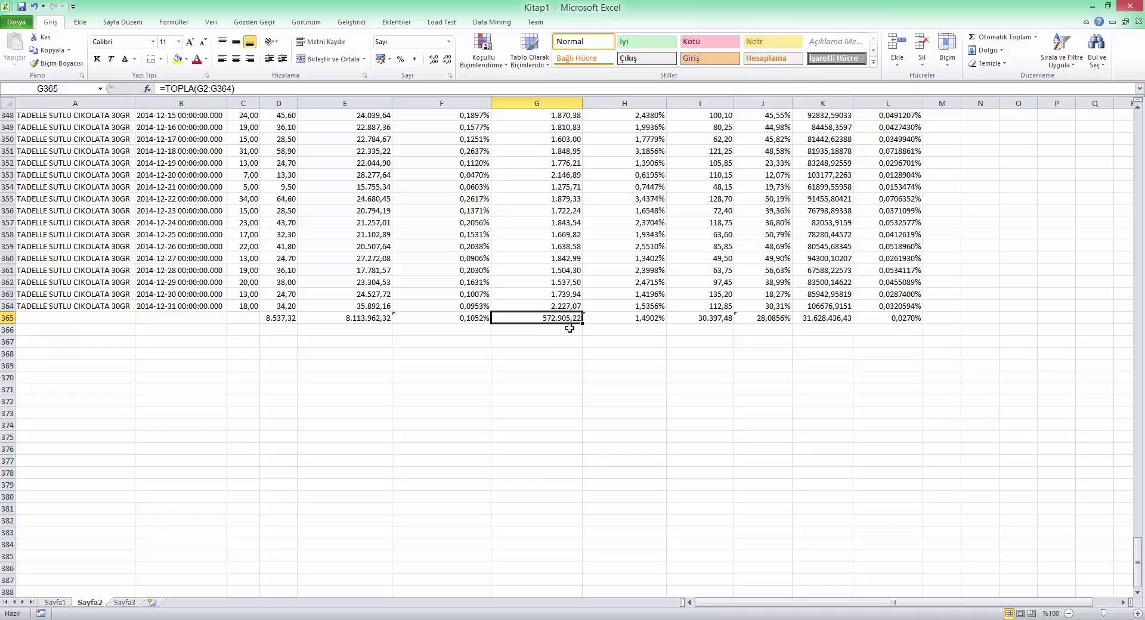
left_click(642, 321)
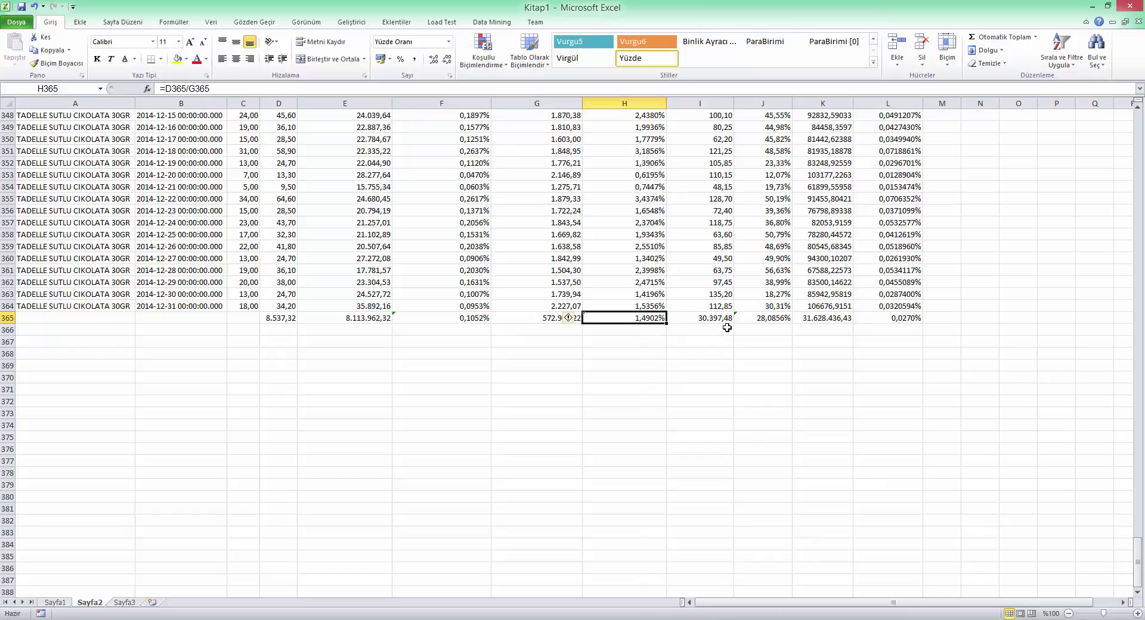
left_click(772, 323)
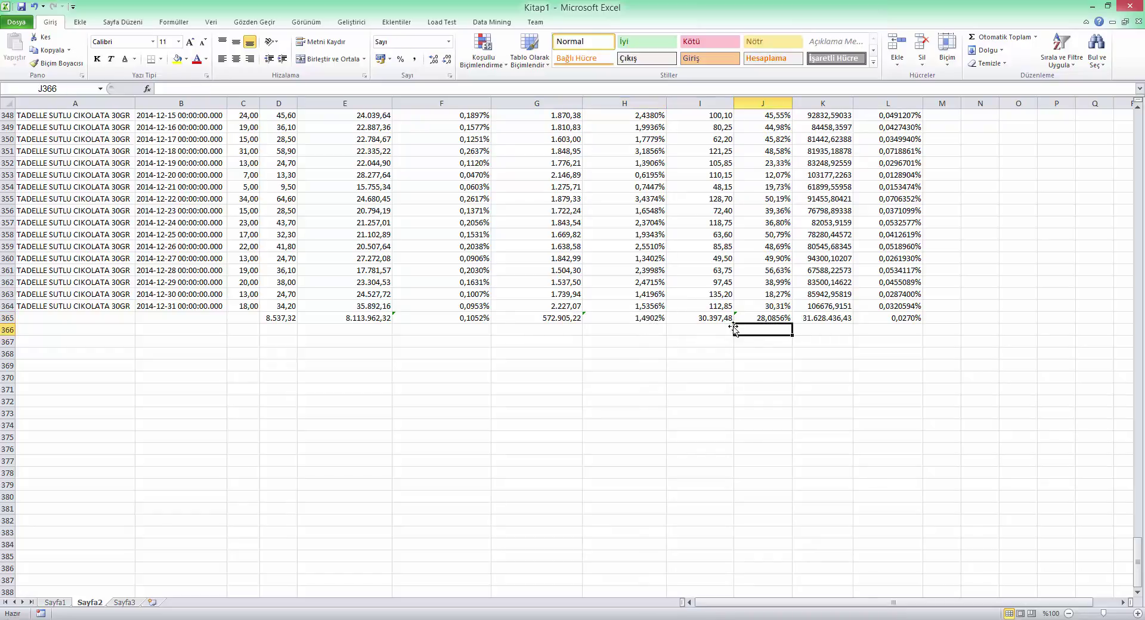
left_click(879, 320)
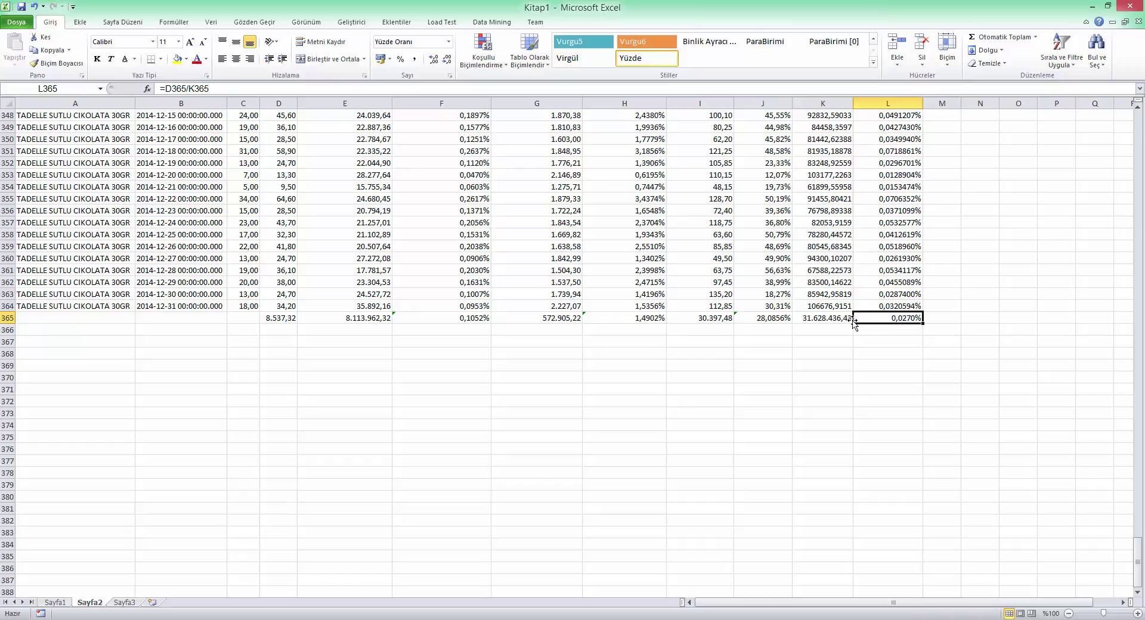
scroll(653, 292, "up", 1)
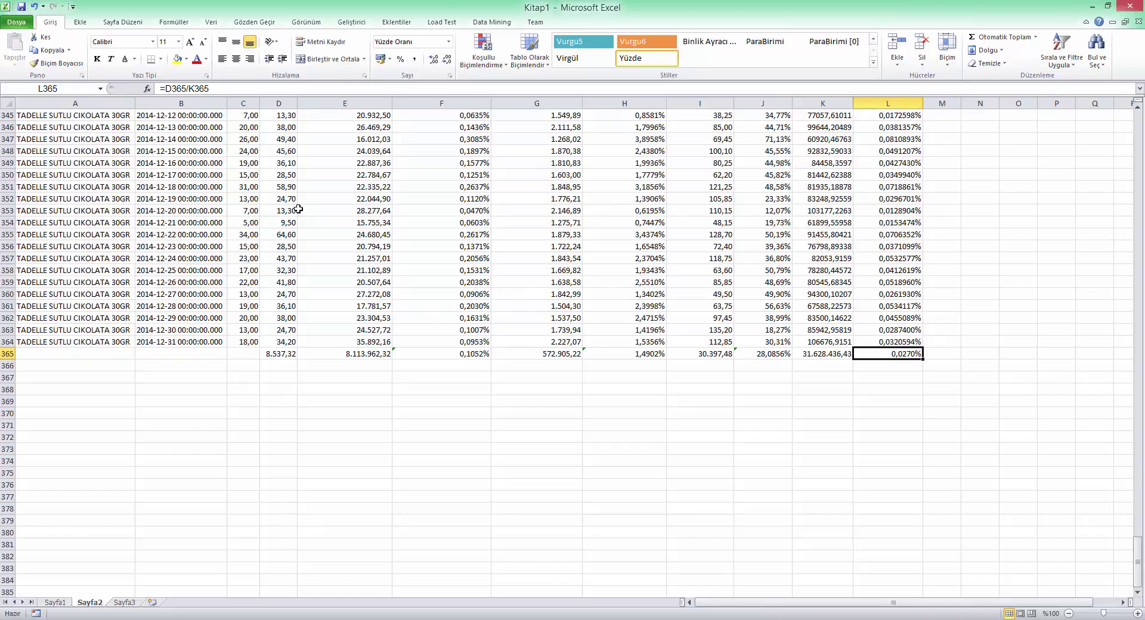
Switch to SQL Server Management Studio, delete the second query that groups sales by TARIH, and run the remaining product query
key("alt+Tab")
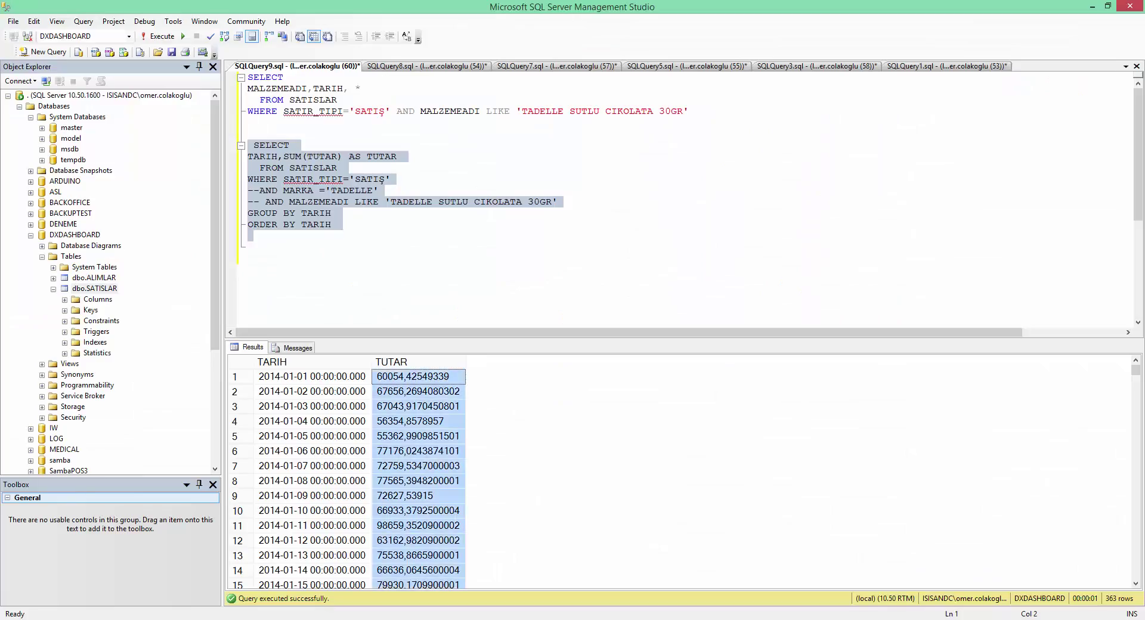
left_click(482, 228)
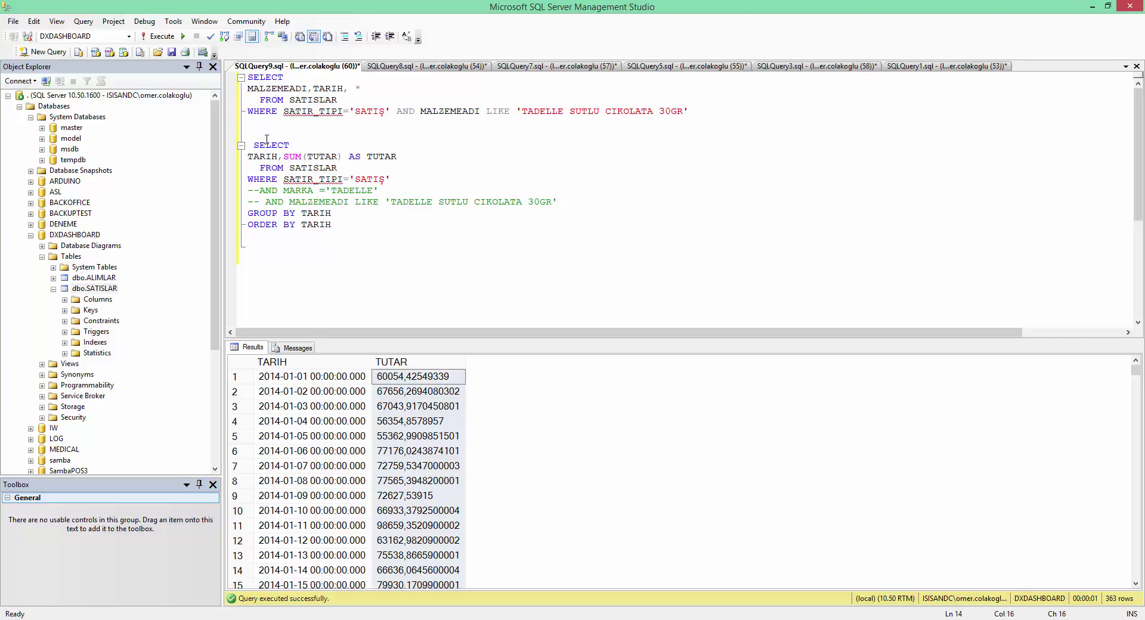
left_click_drag(254, 139, 330, 246)
key("Delete")
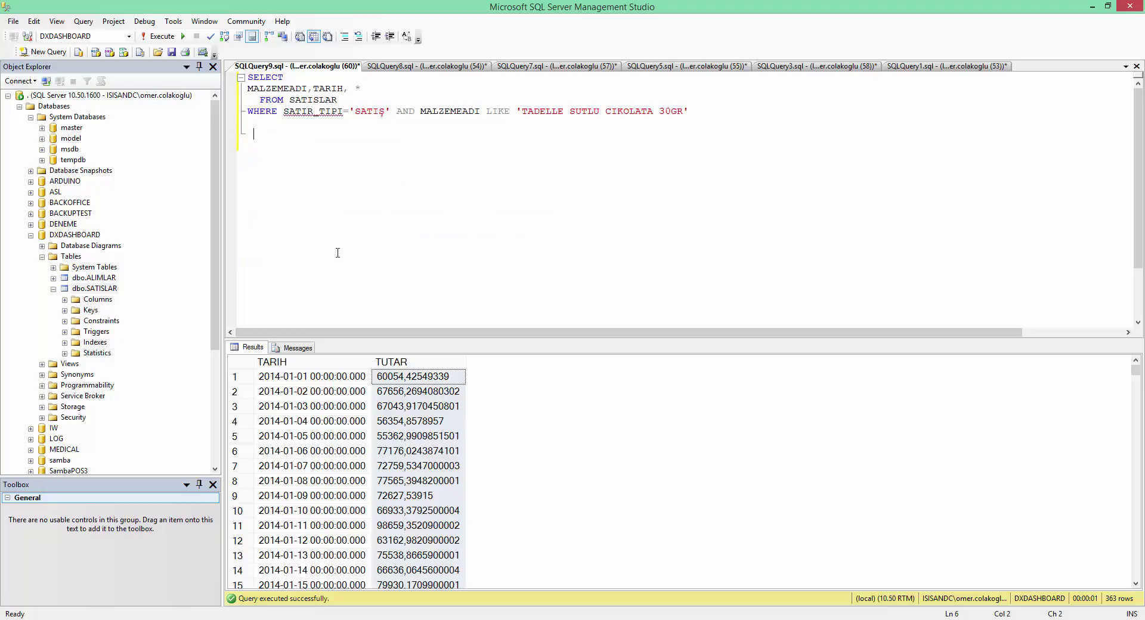
left_click(158, 36)
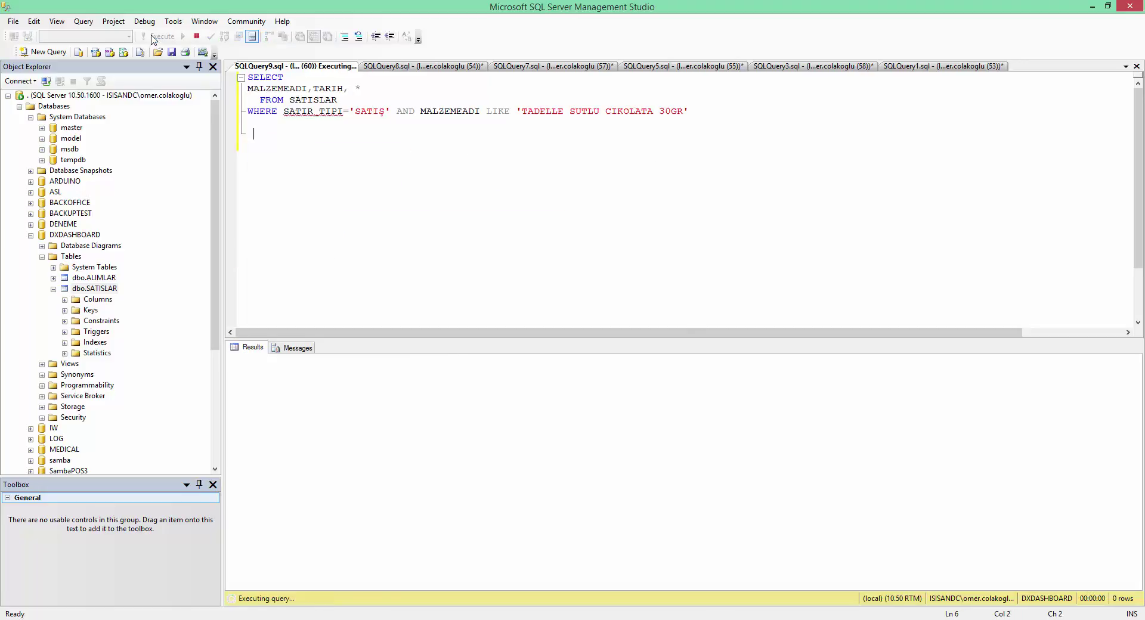
Make room before the asterisk in the column list and begin a subquery there with (SELECT SUM(TUTAR)
left_click(356, 87)
type("*")
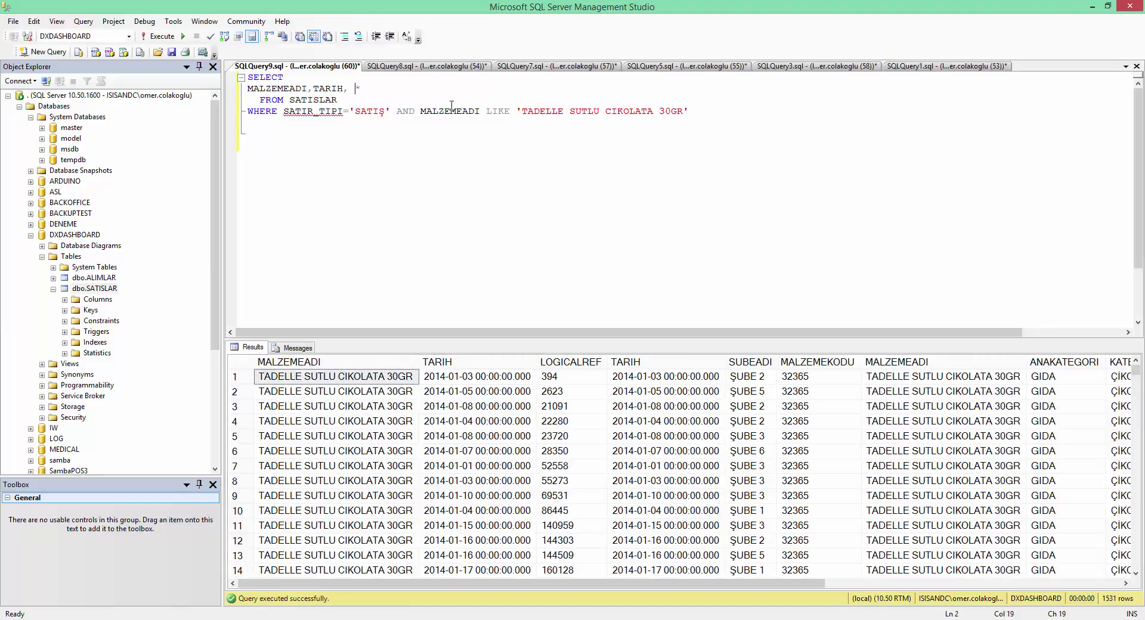
key("Return")
key("Return")
key("Return")
key("Up")
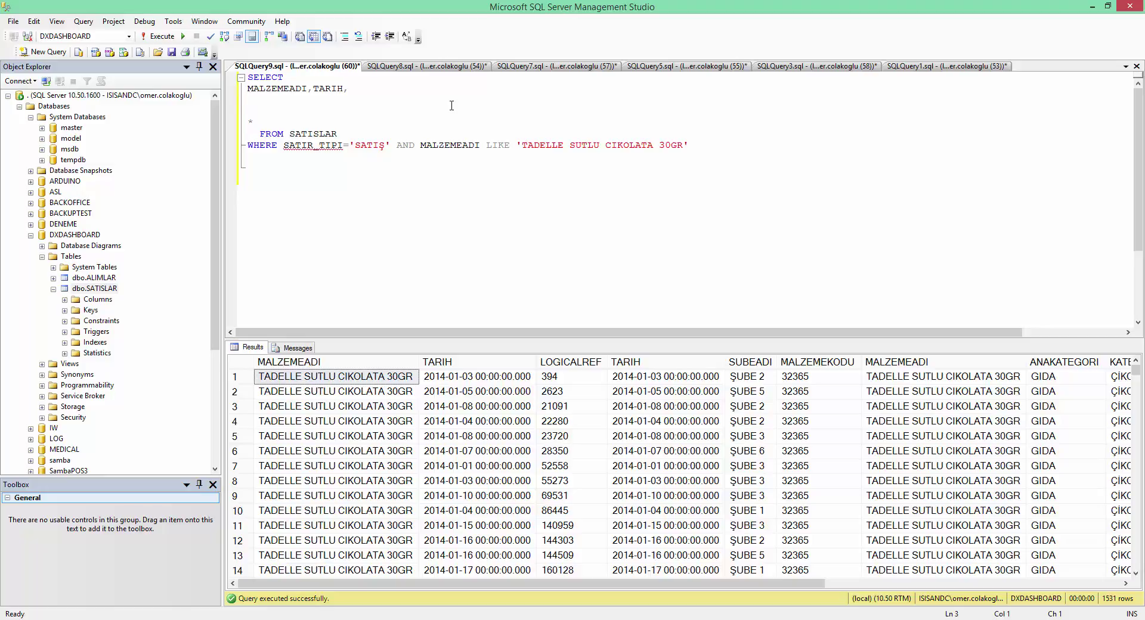
type("(SELECT SU")
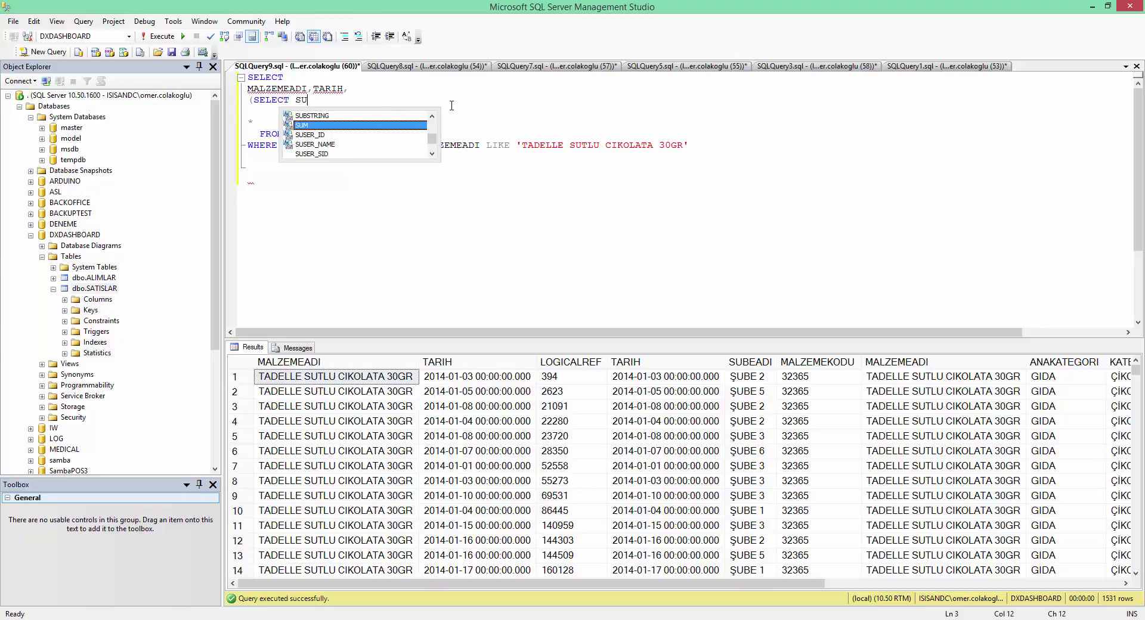
type("M(TUTAR) FRPM")
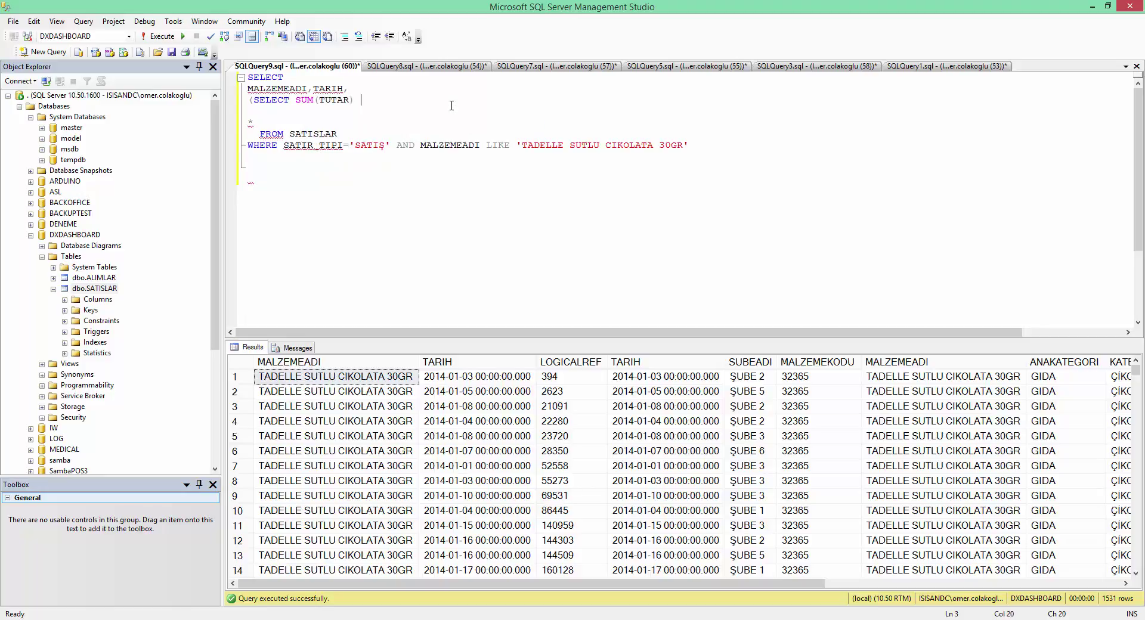
key("BackSpace")
key("BackSpace")
key("BackSpace")
Alias the outer SATISLAR as S and complete the subquery with FROM SATISLAR WHERE TARIH=S.TARIH AND ANAKATEGORI =S.ANAKATEGORI, named ANAKATEGORI_TOPLAM
left_click(364, 132)
type("SATISLAR WHERE ")
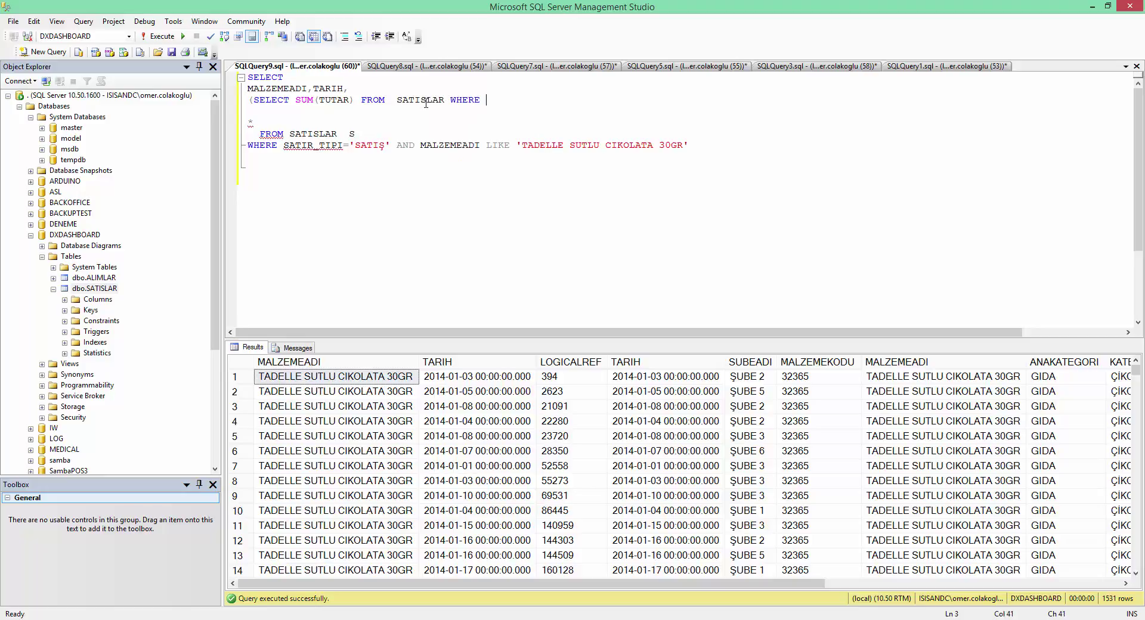
type("TARIH=S.TAR")
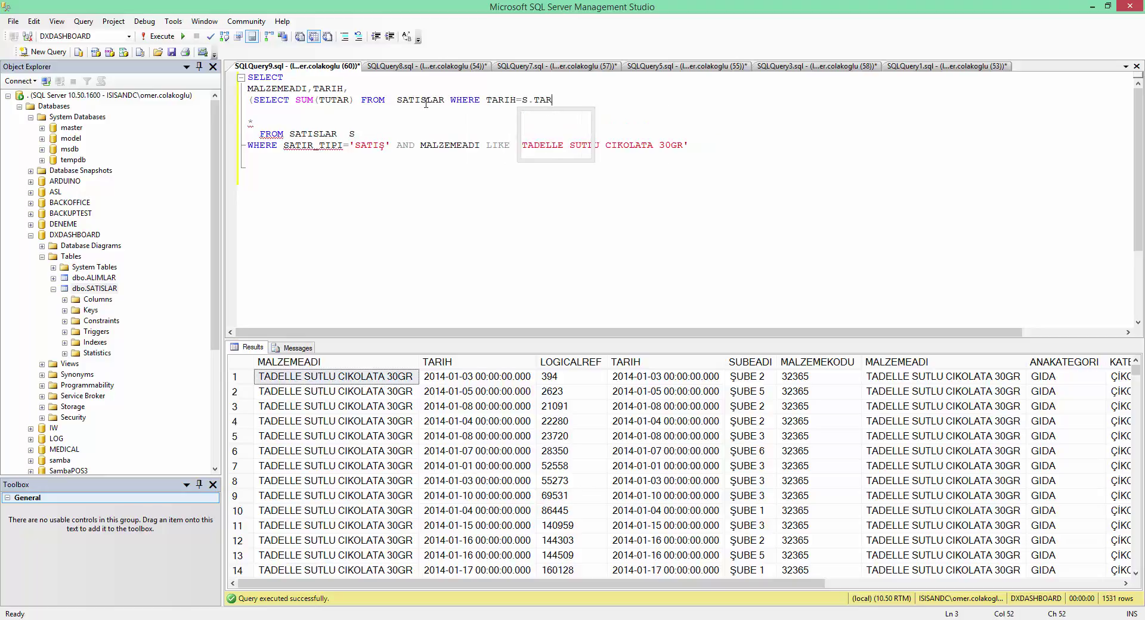
type("IH AND ")
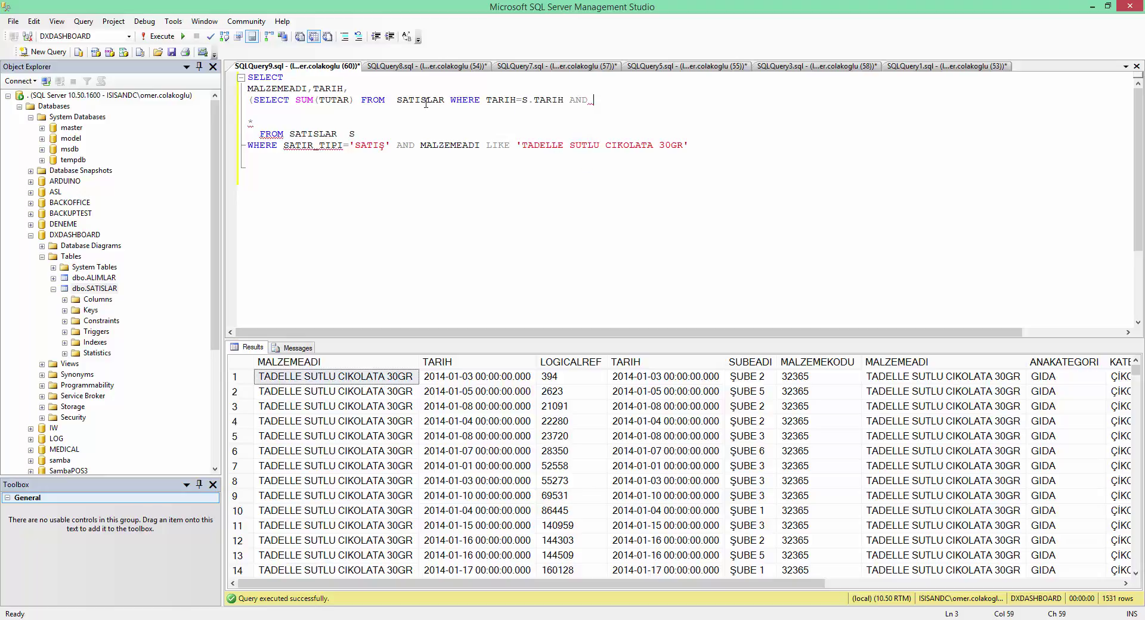
type("ANAKATEGORI =S.AN")
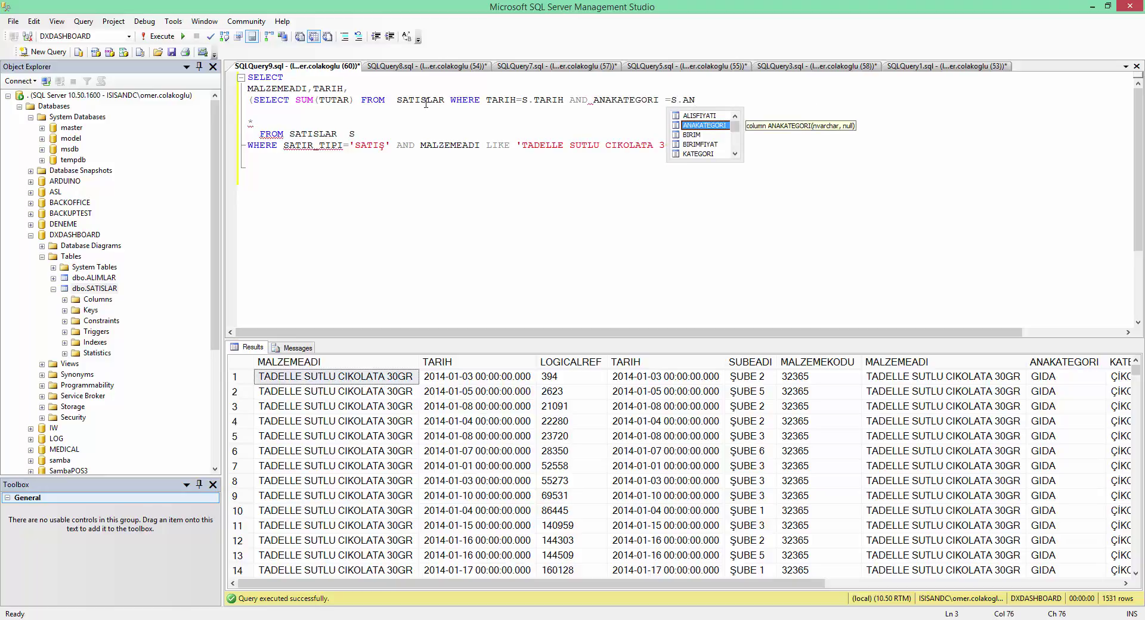
type("AKATEGORI) AS ANAKAT")
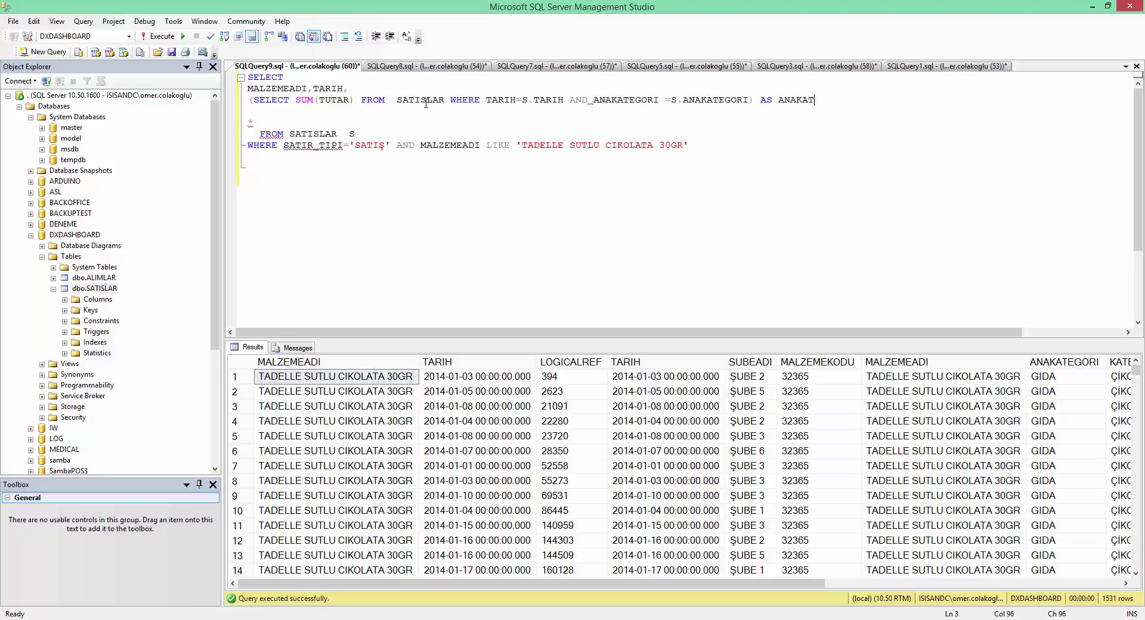
type("EGORI_TOPLAM,")
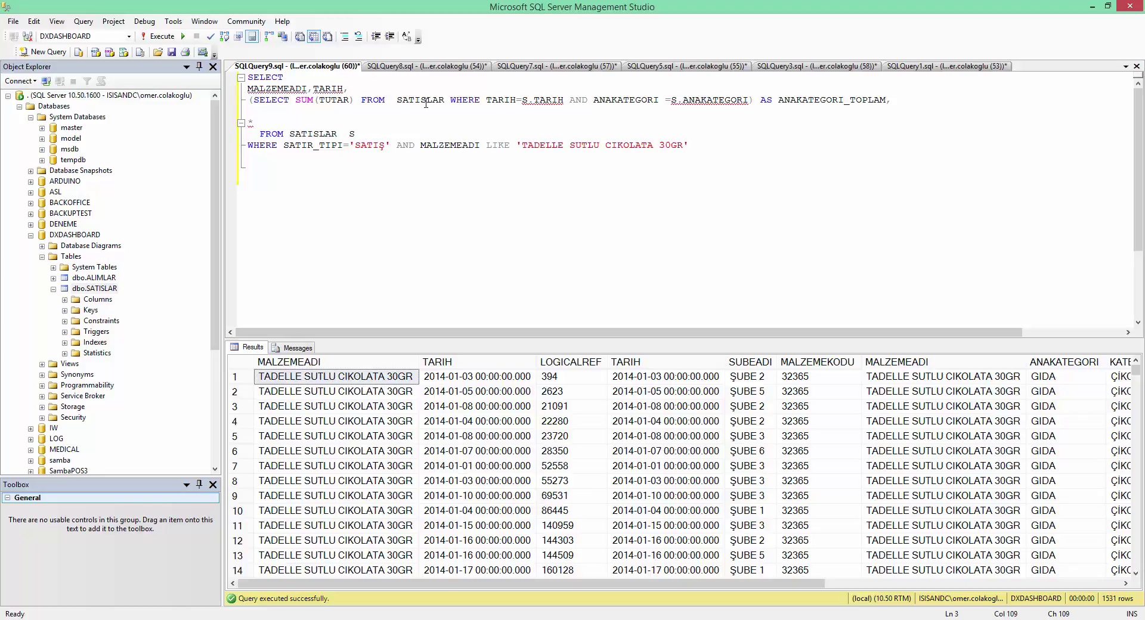
Run the query and inspect the first result row's date and ANAKATEGORI_TOPLAM value
left_click(475, 167)
key("F5")
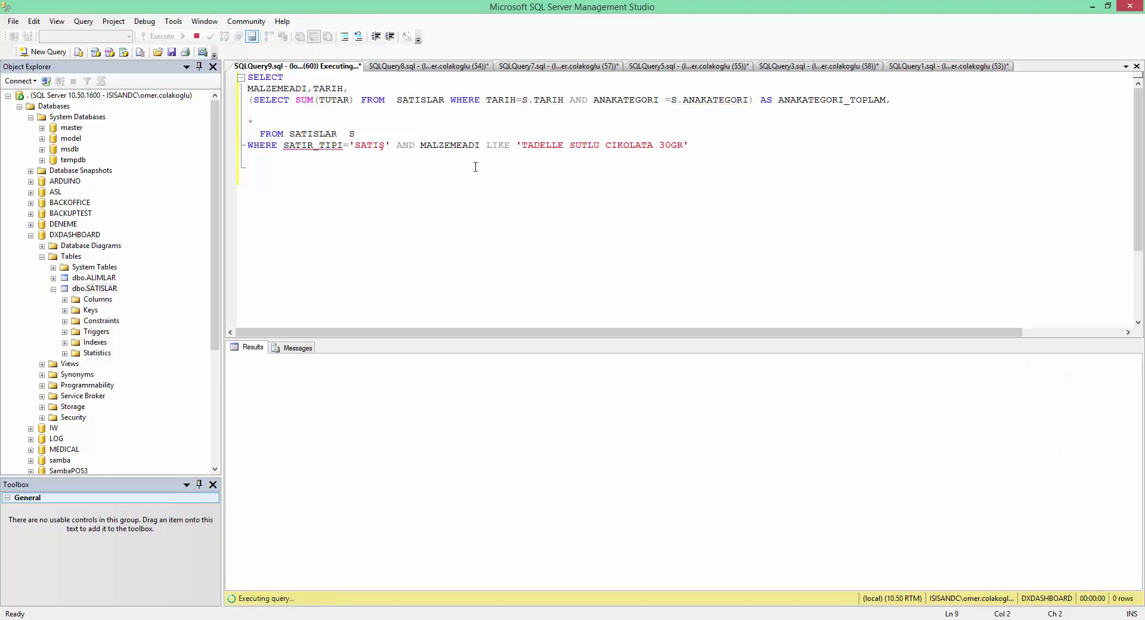
left_click(596, 378)
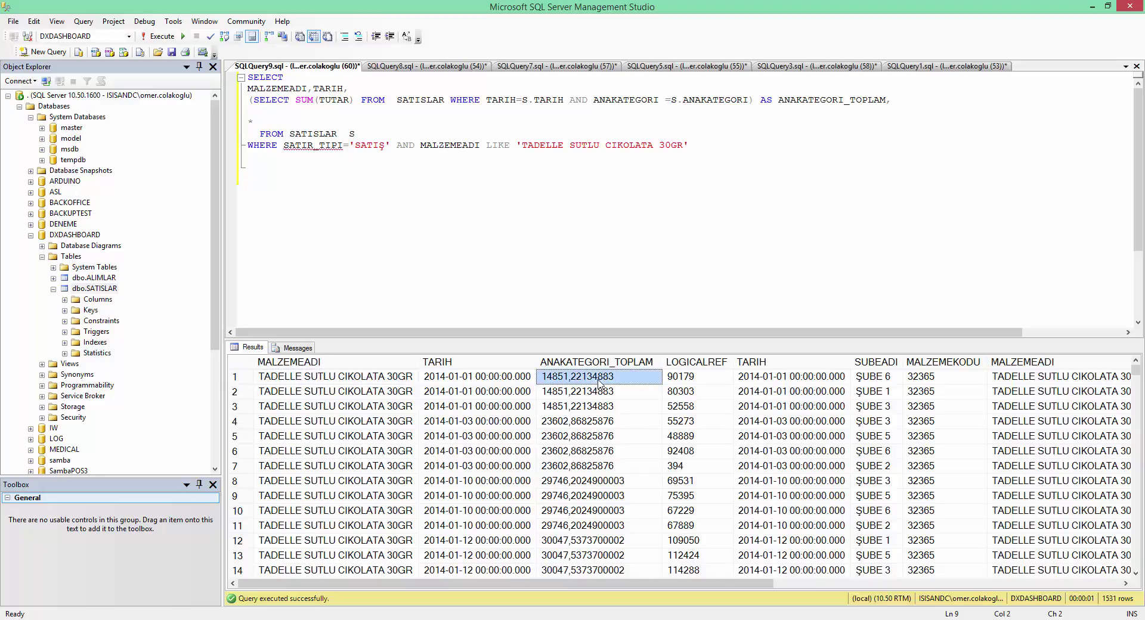
left_click_drag(498, 382, 594, 379)
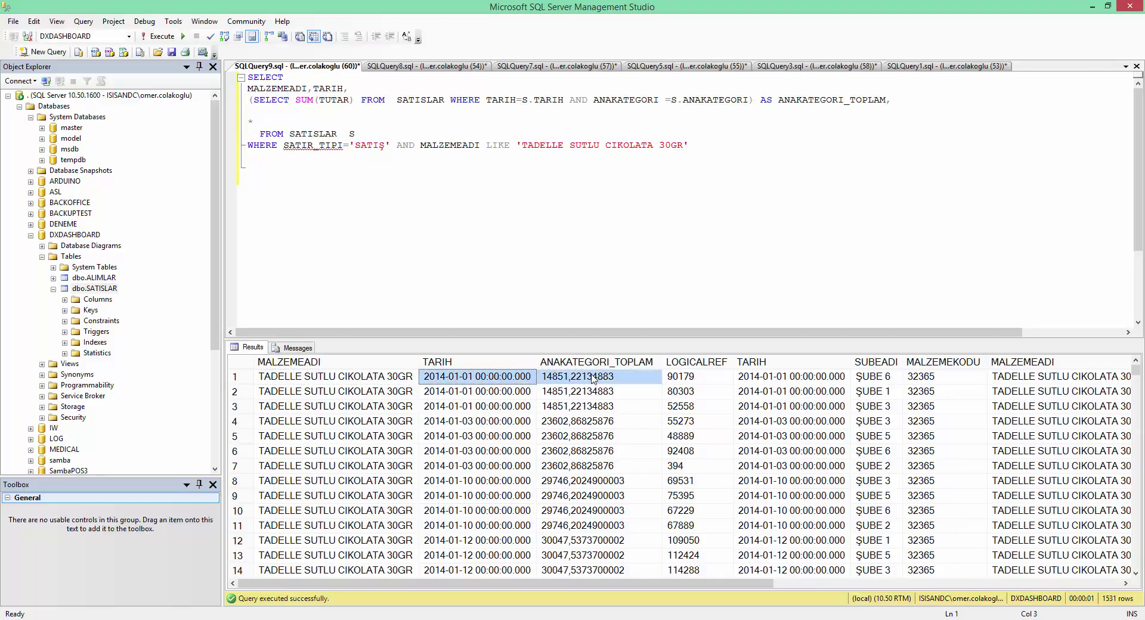
left_click(584, 377)
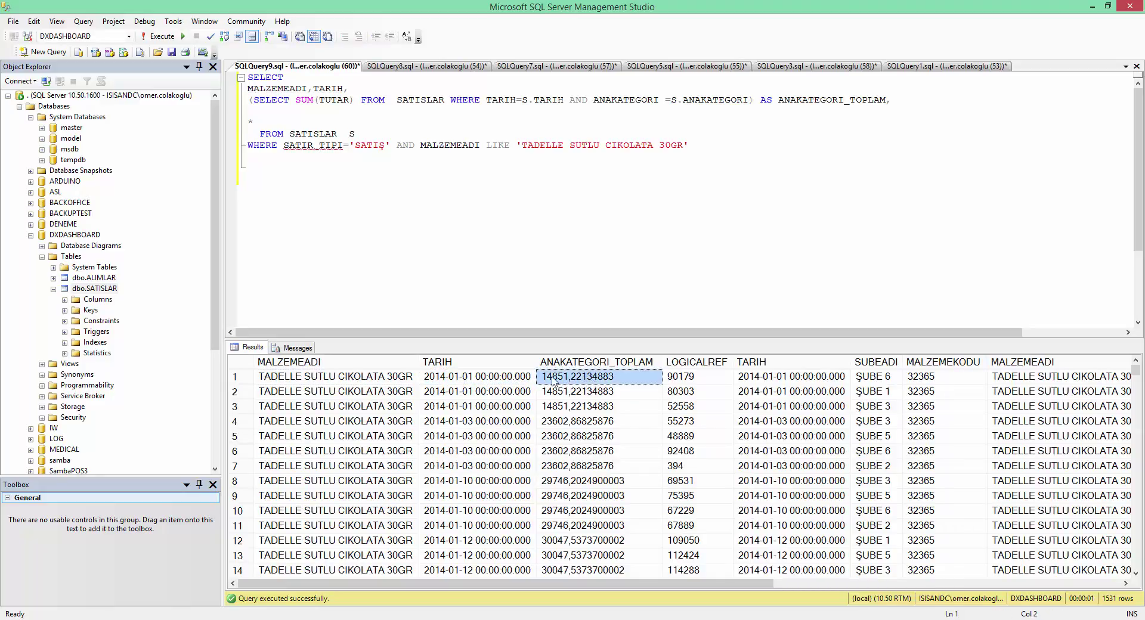
left_click(482, 377)
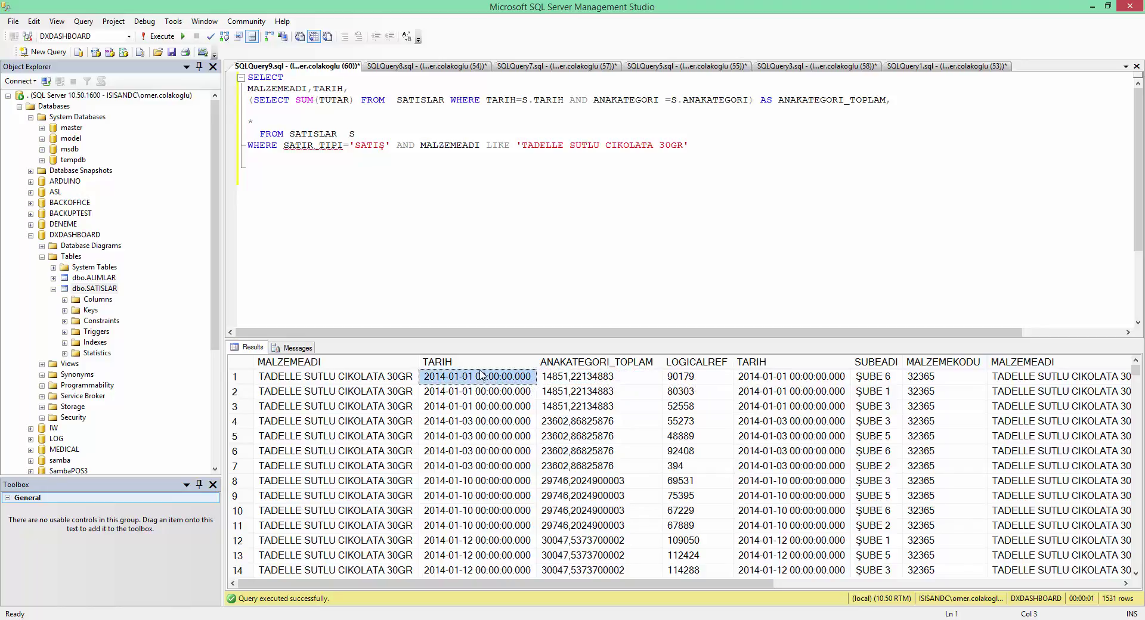
right_click(486, 375)
left_click(417, 379)
left_click(728, 242)
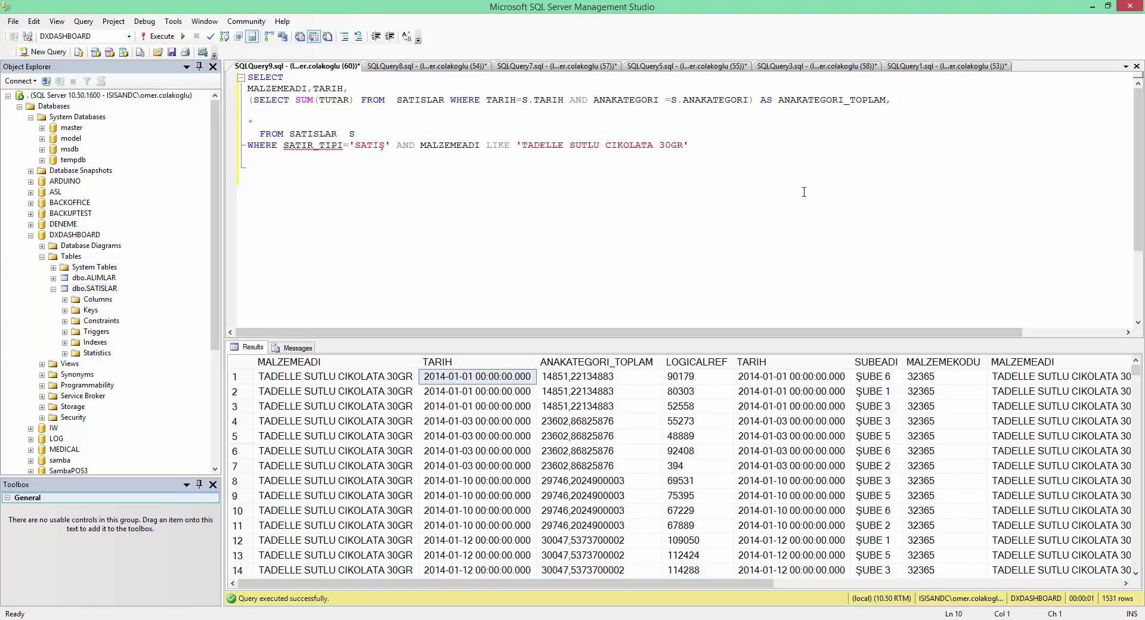
type("SELECT * FROM SATISLAR WHERE ANAKATEGORI ='GIDA")
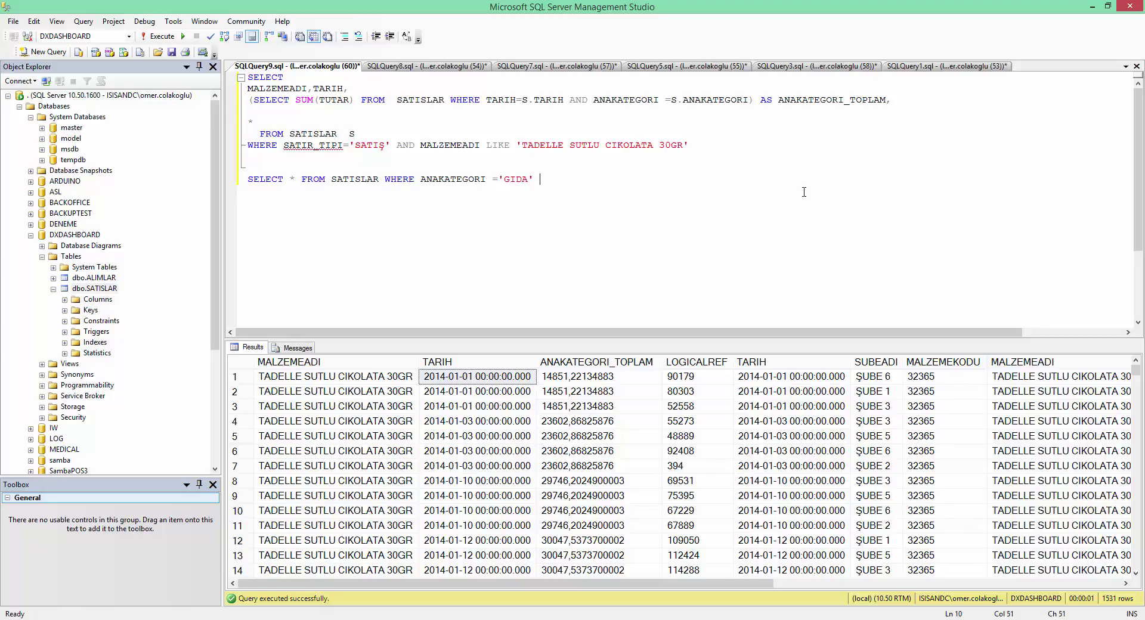
type("AND TARIH ")
type(")'")
key("BackSpace")
key("BackSpace")
type("='")
key("ctrl+v")
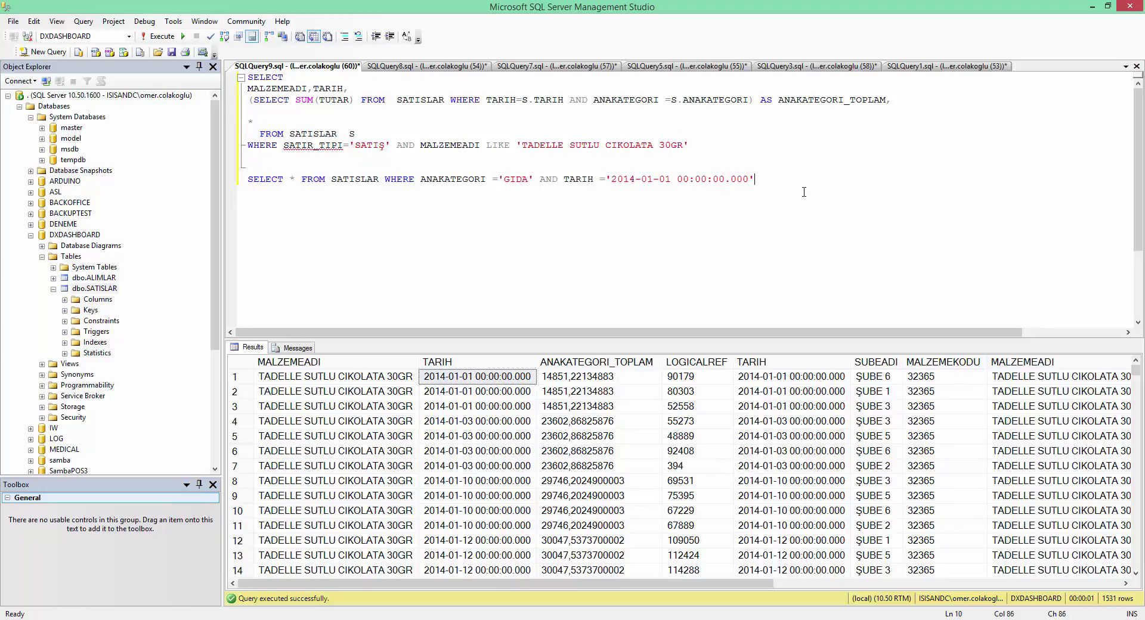
key("shift+Home")
left_click(379, 178)
key("F5")
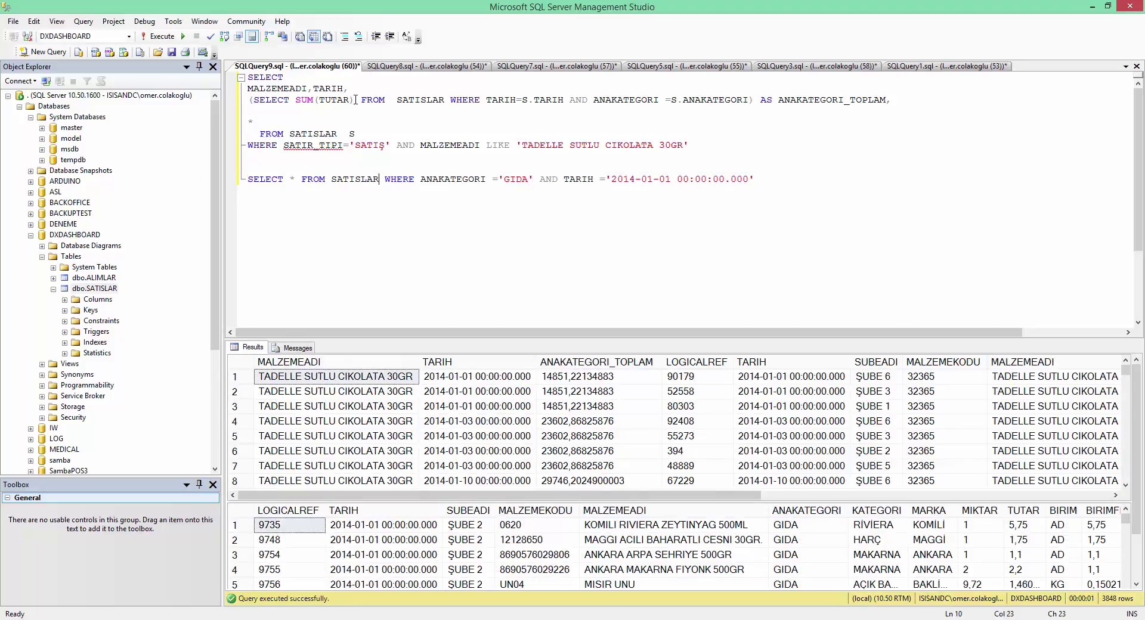
Replace the asterisk in the check query with SUM(TUTAR) and run both queries
left_click_drag(356, 99, 295, 100)
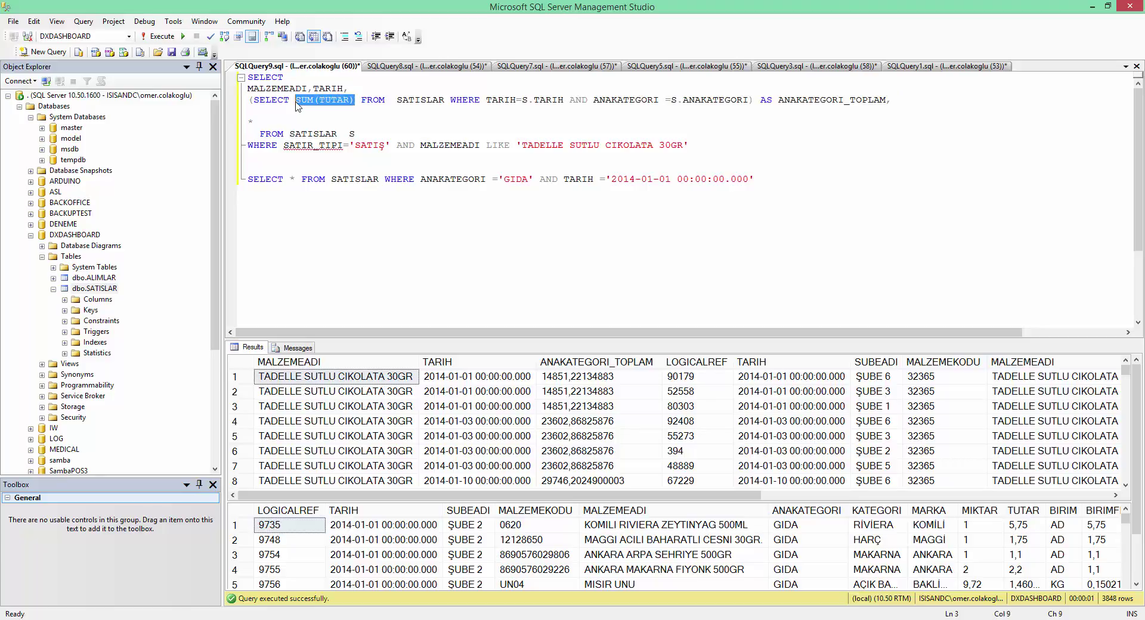
key("ctrl+c")
double_click(294, 178)
key("ctrl+v")
key("F5")
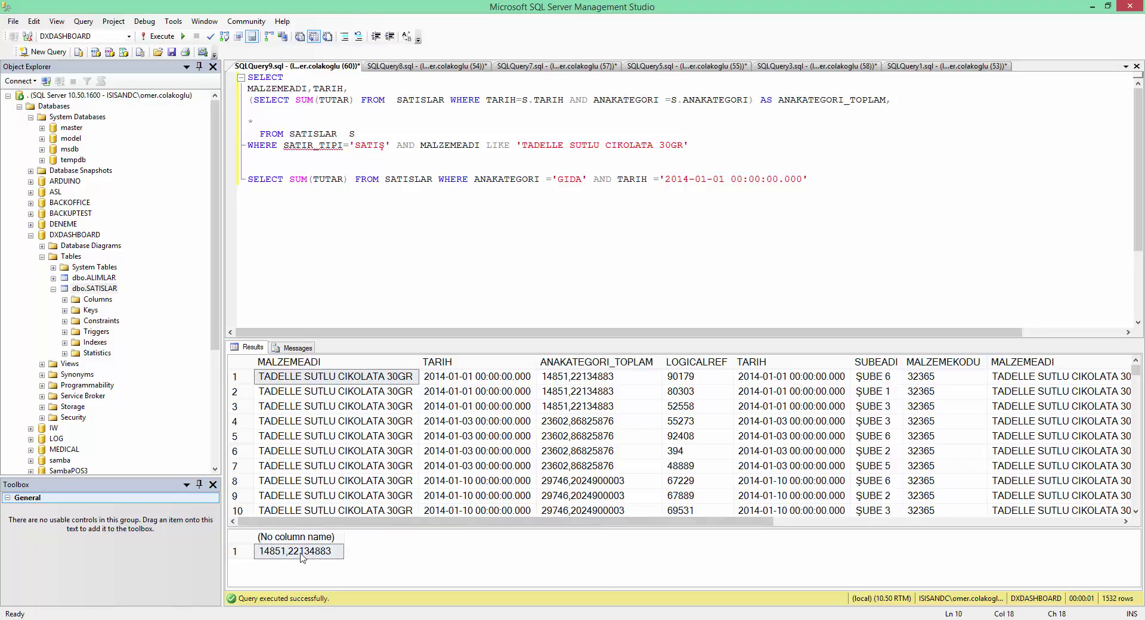
Compare the check query's sum with ANAKATEGORI_TOPLAM in the first row of the main result
left_click(578, 376)
left_click(311, 551)
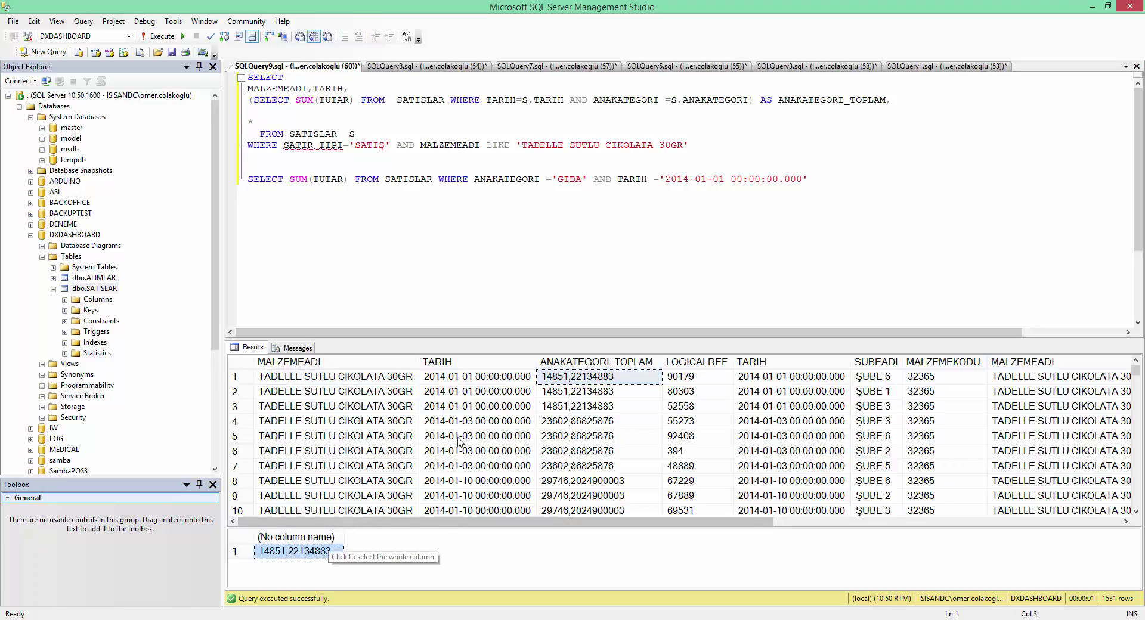
left_click(565, 376)
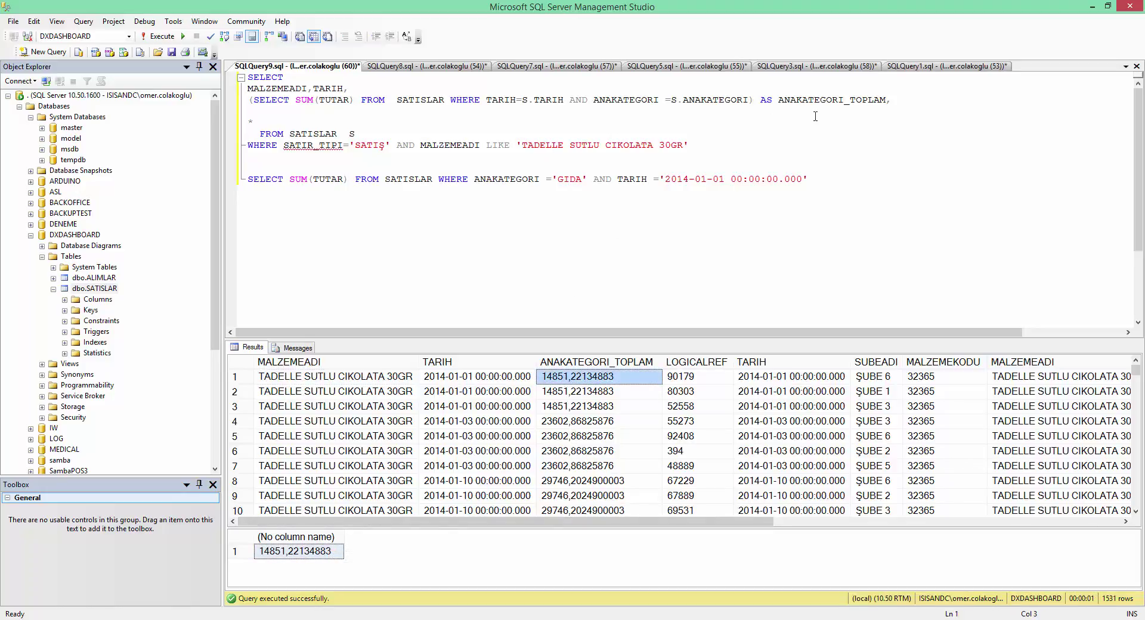
Extend the ANAKATEGORI_TOPLAM subquery's condition with AND SUBEADI=S.SUBEADI and run the queries
left_click(751, 103)
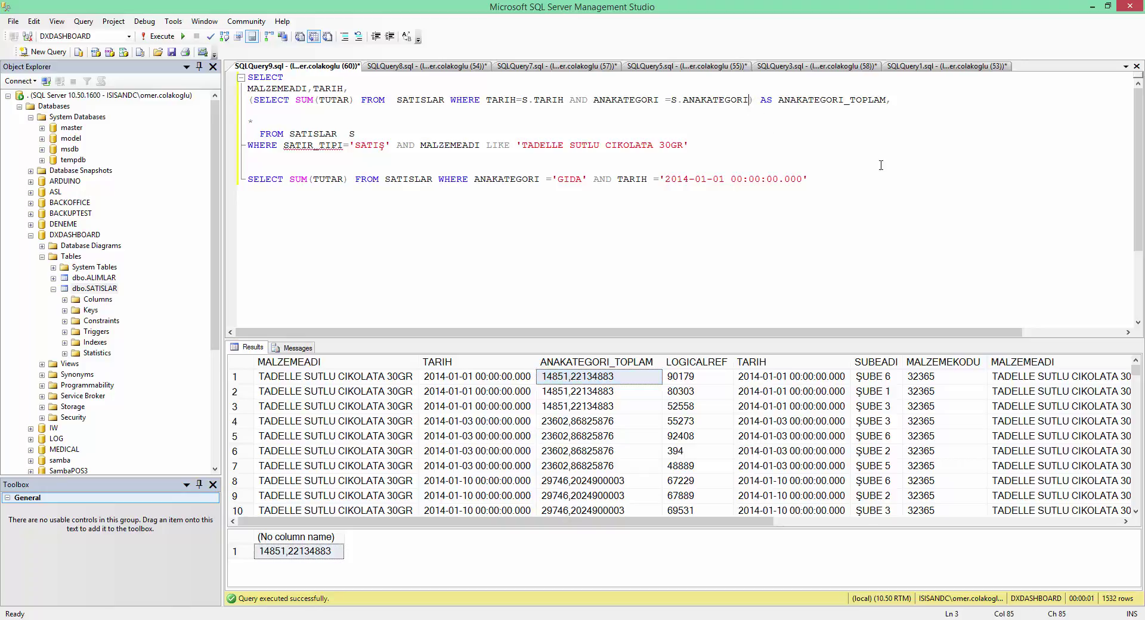
type("AND ")
type("SUBEADI=S.")
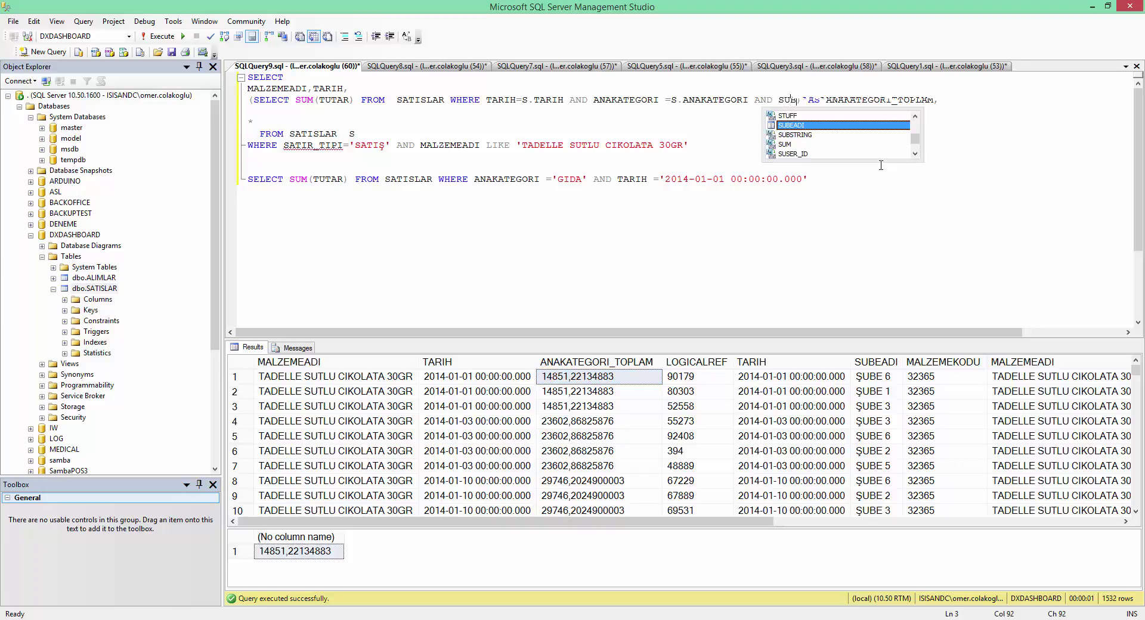
type("SUBEADI")
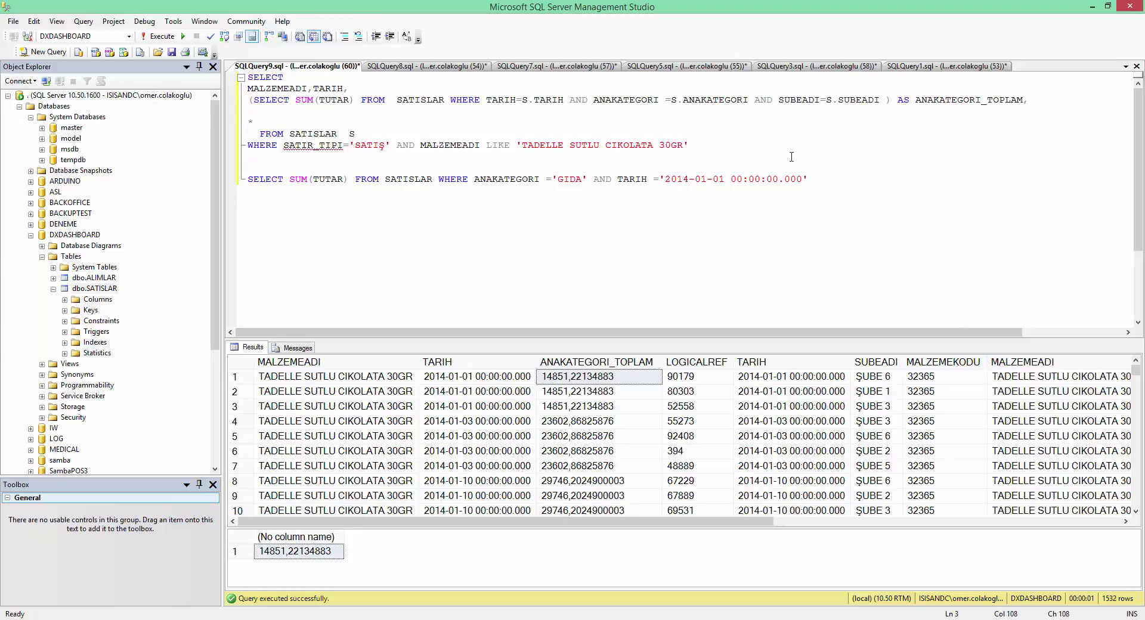
key("F5")
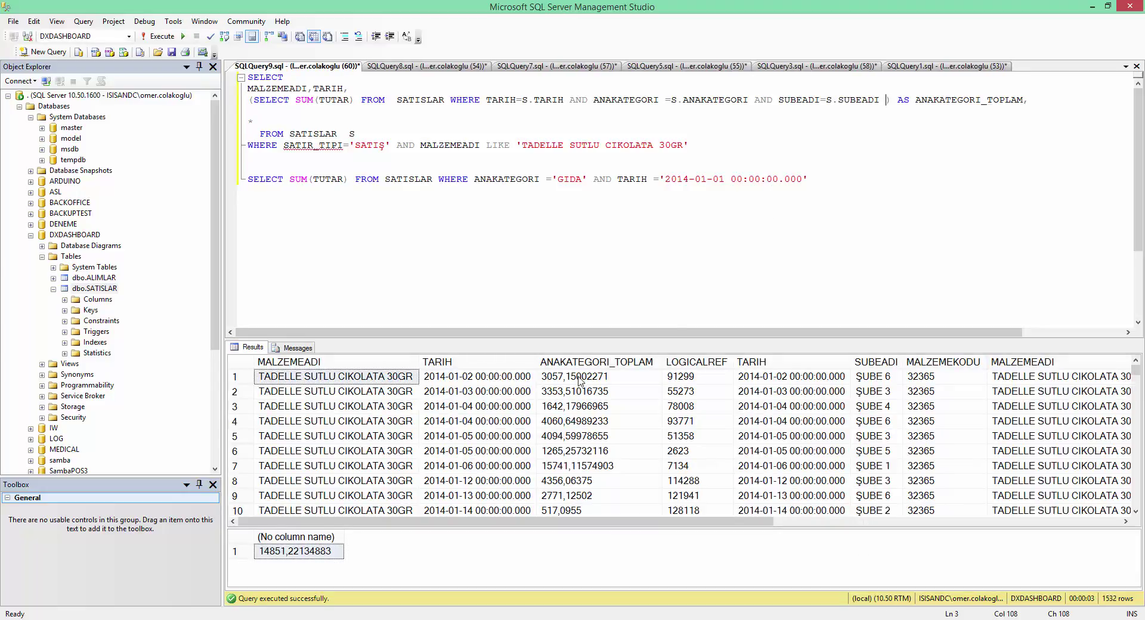
Add AND SUBEADI ='ŞUBE 6' to the check query, matching the branch in the first result row, and run it
left_click(580, 379)
left_click(889, 381)
right_click(889, 382)
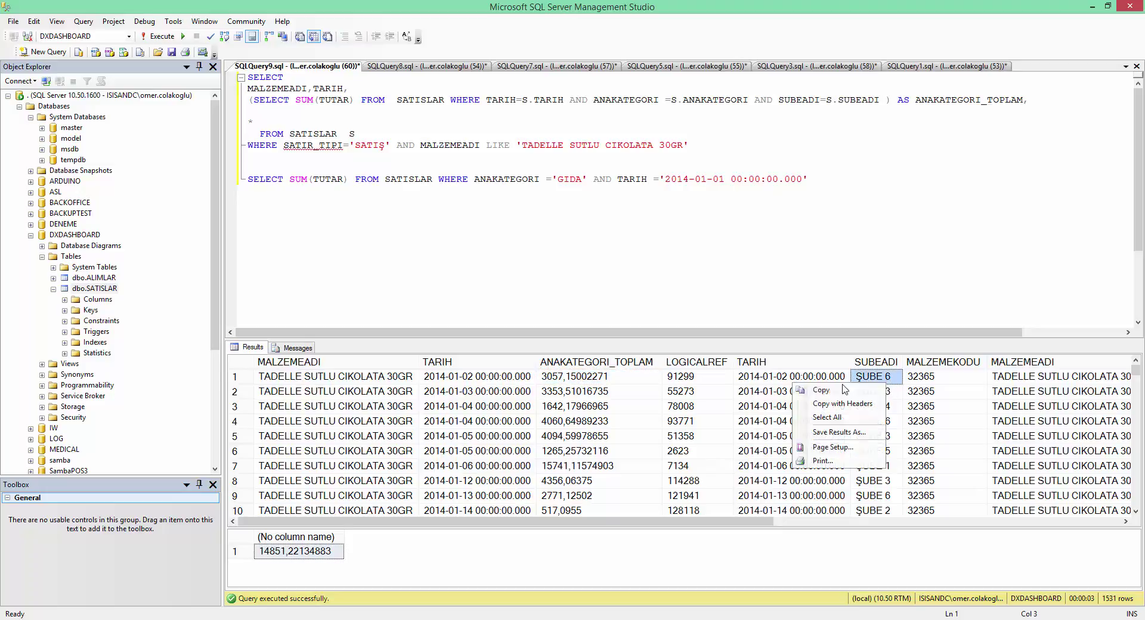
left_click(867, 400)
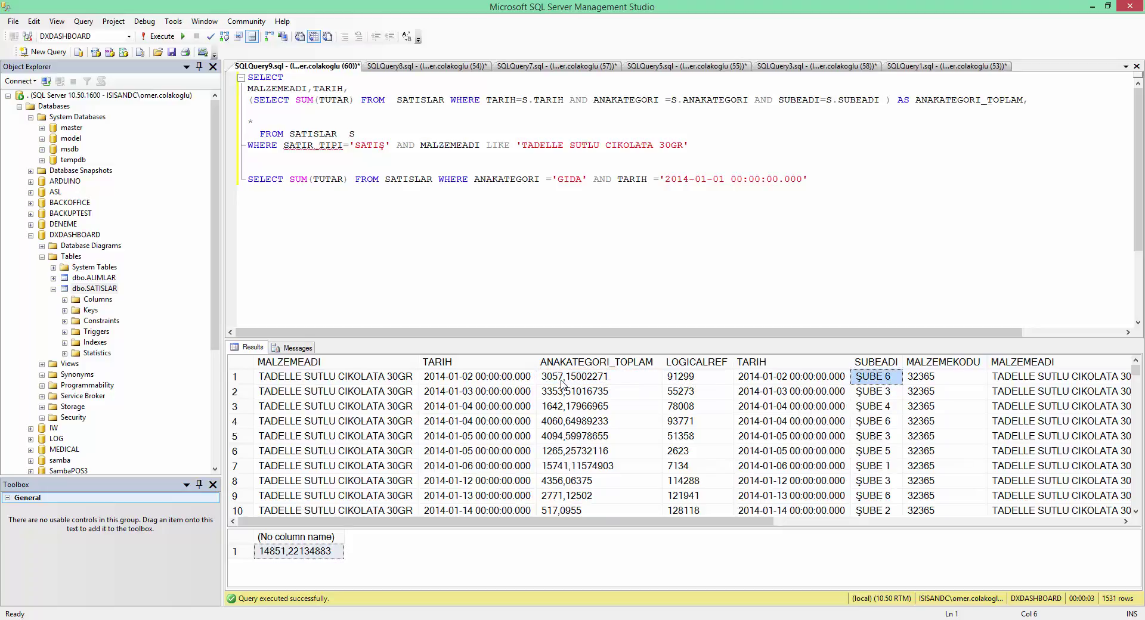
left_click(831, 180)
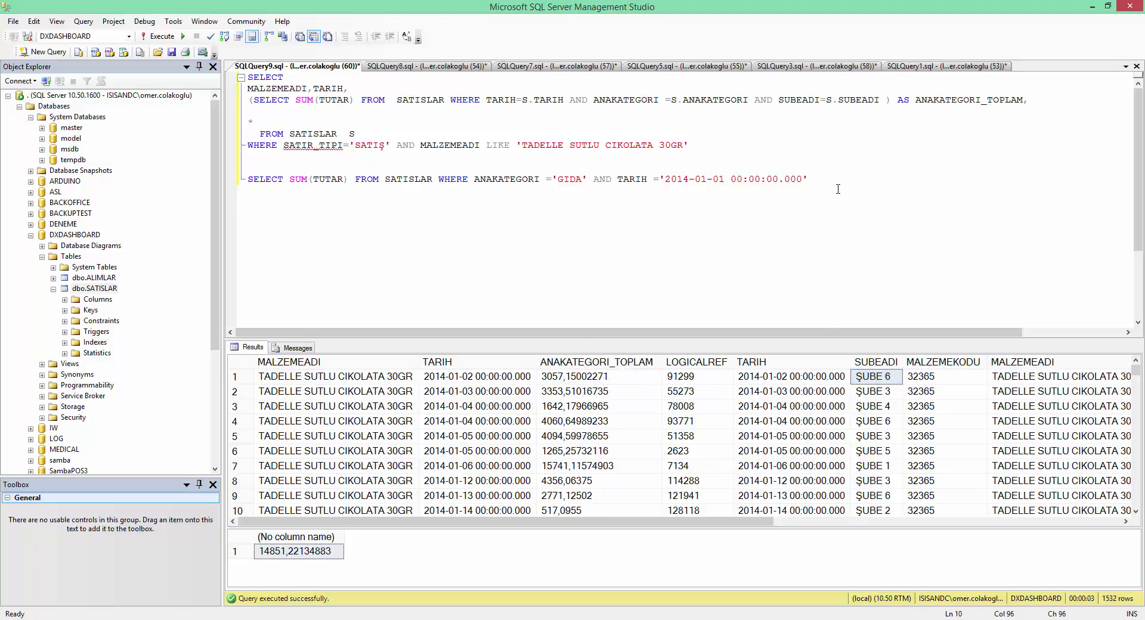
type("AND SUBEADI ='ŞUBE 6'")
key("F5")
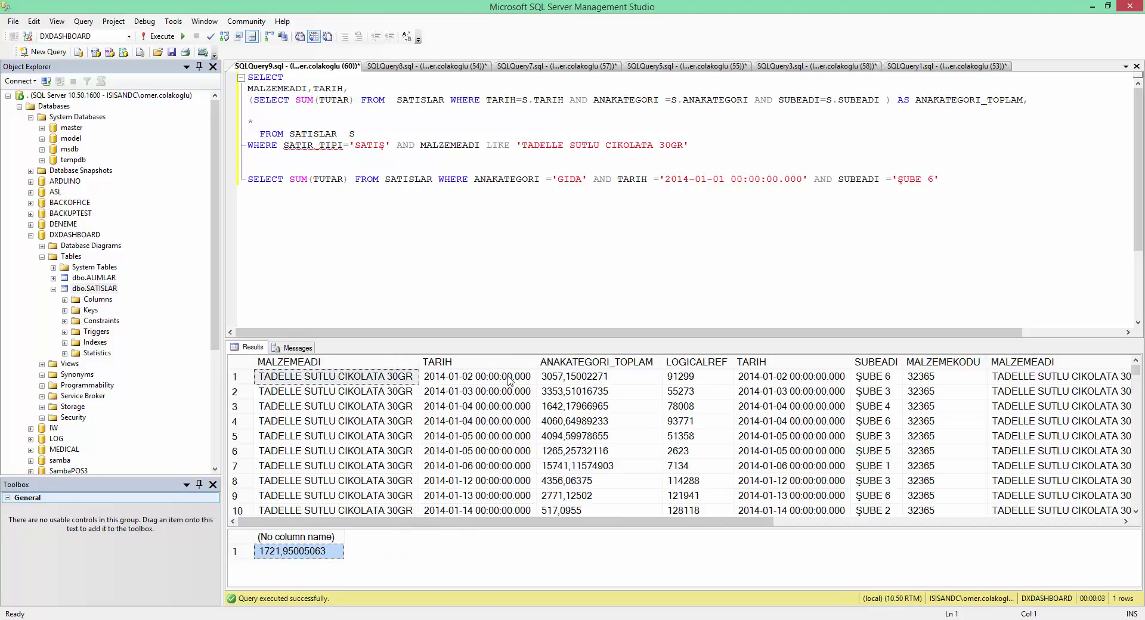
left_click(727, 149)
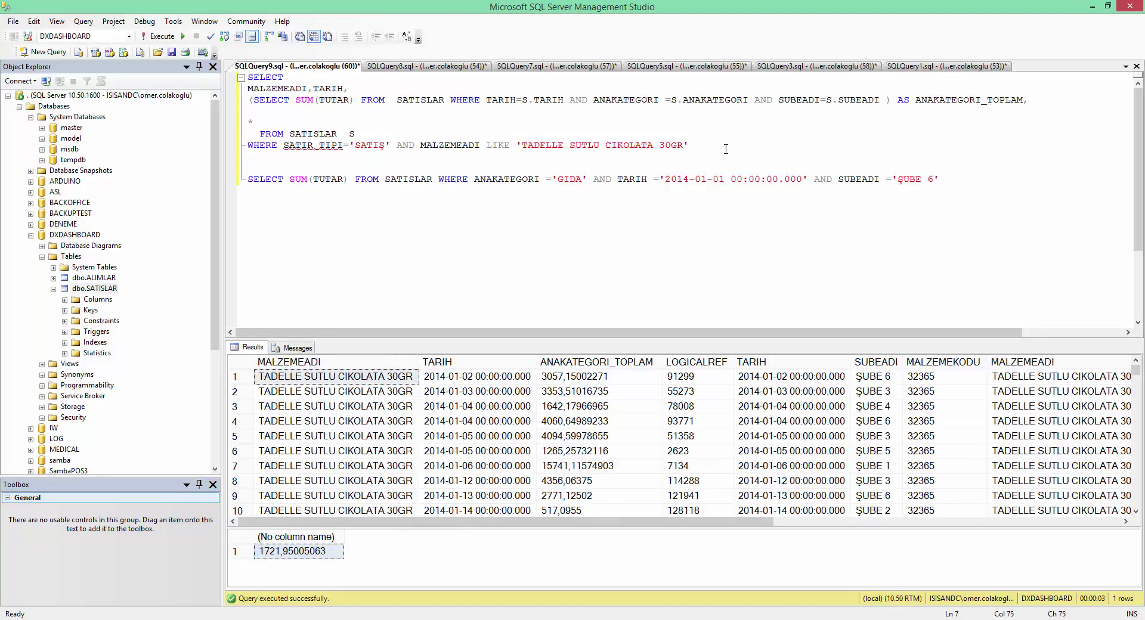
key("Return")
type("ORDER")
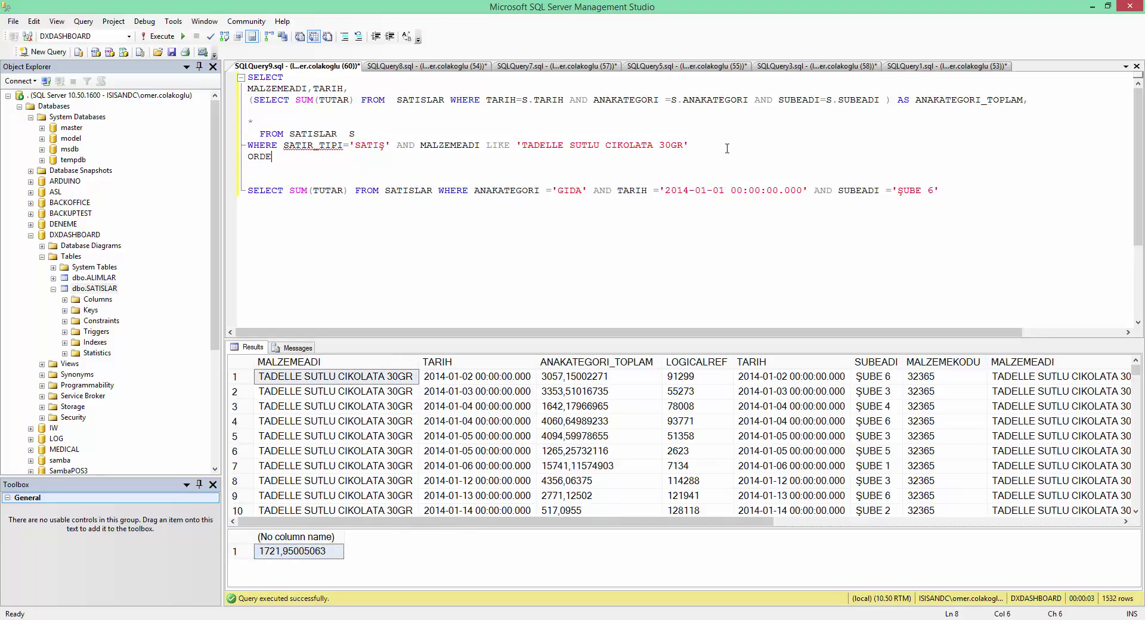
key("BackSpace")
key("BackSpace")
key("BackSpace")
key("BackSpace")
key("BackSpace")
Add the condition AND SUBEADI ='ŞUBE 6' below the main query's WHERE line and run both queries
type("O")
type("ND ")
type("S")
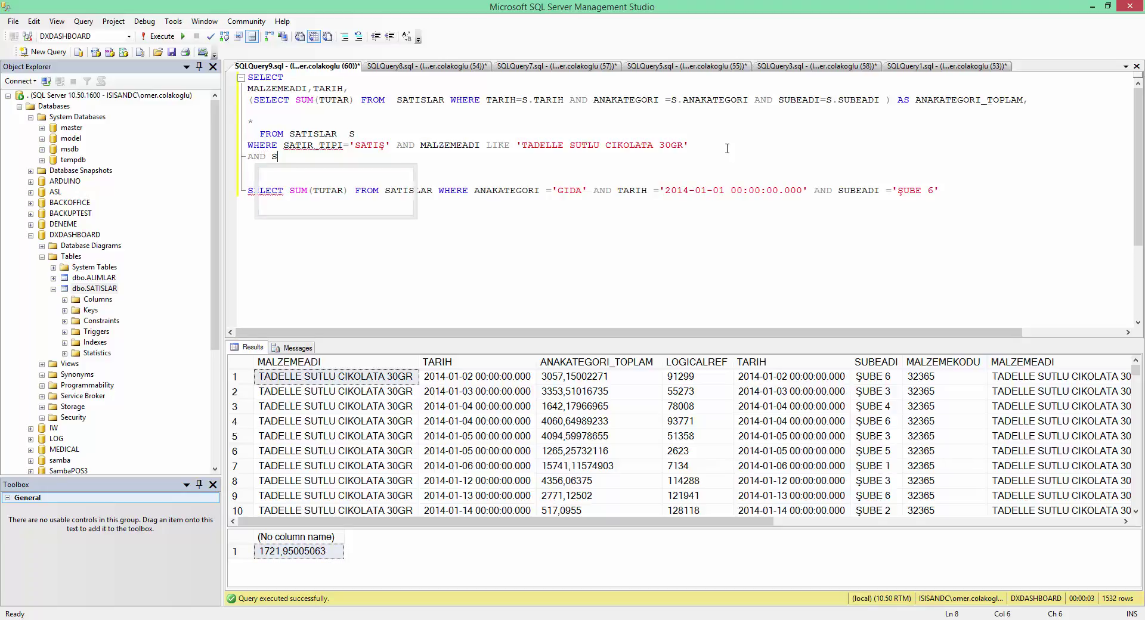
type("UBEADI ='")
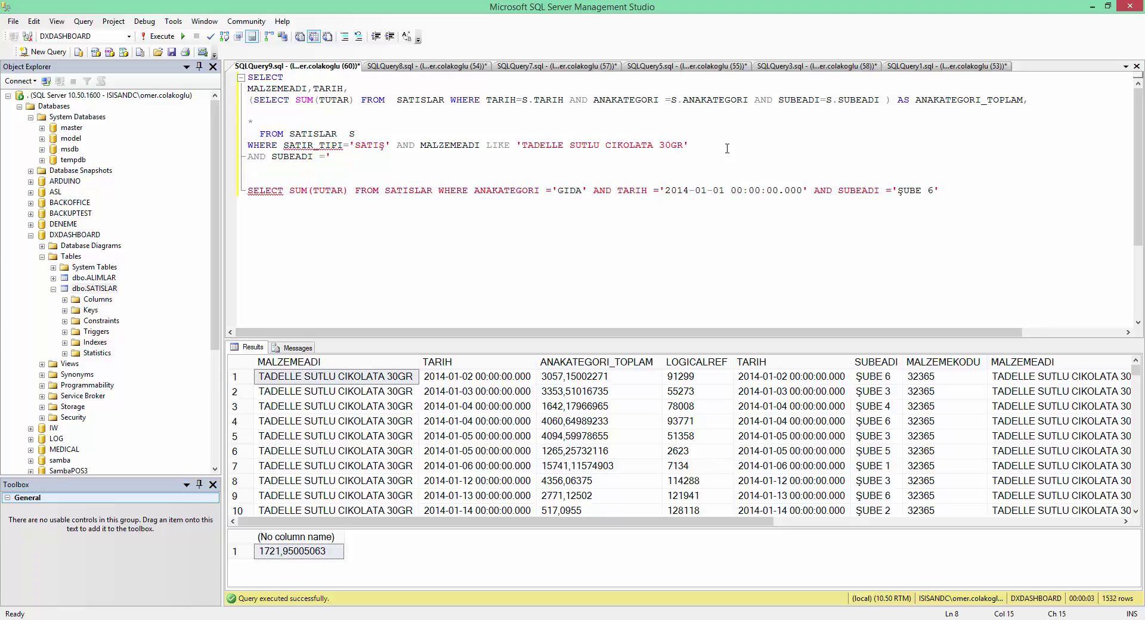
type("ŞUBE 6'")
key("F5")
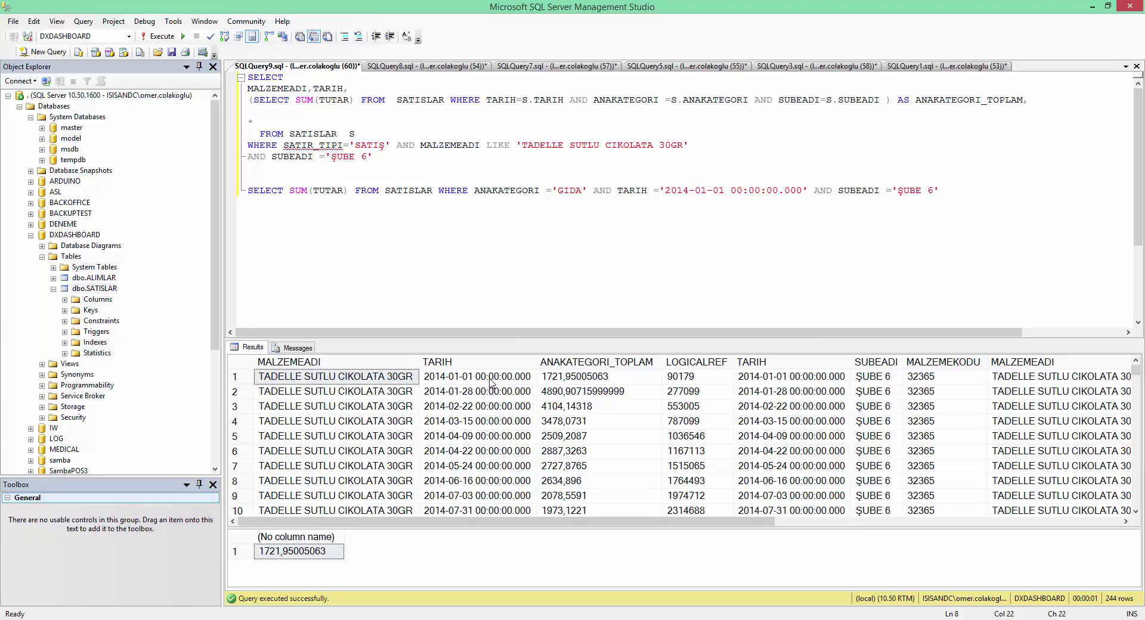
Compare the first row's date and ANAKATEGORI_TOPLAM with the check query's sum
left_click(490, 384)
left_click(595, 378)
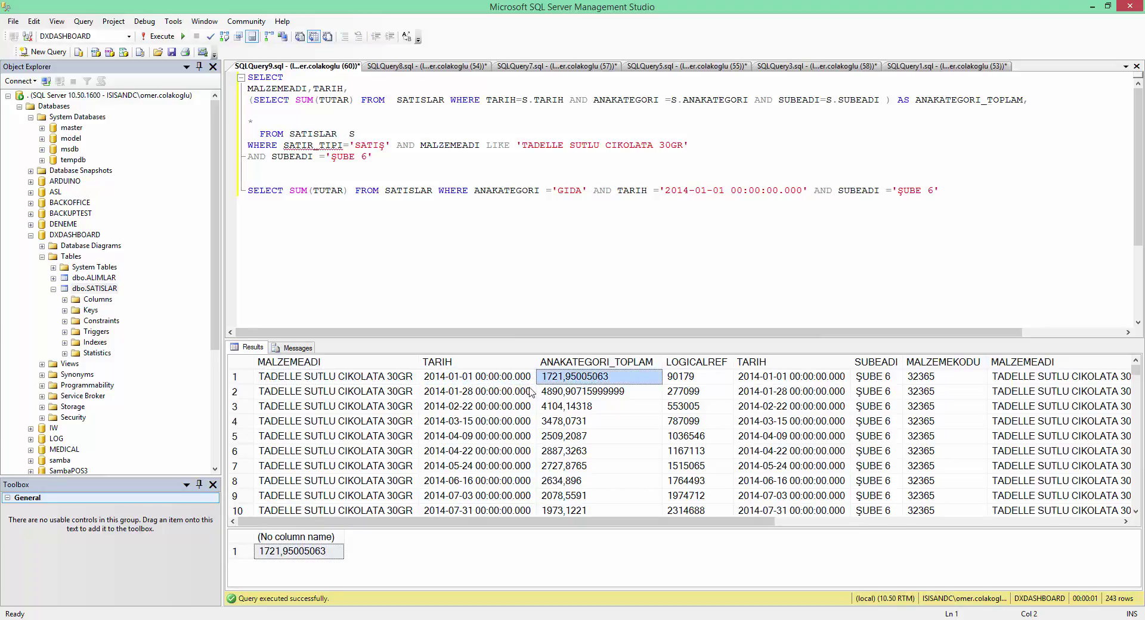
left_click(598, 383)
Change the branch to 'ŞUBE 1' in both the check query and the main query, run them and check the first row's total and date
left_click(934, 190)
key("BackSpace")
type("1")
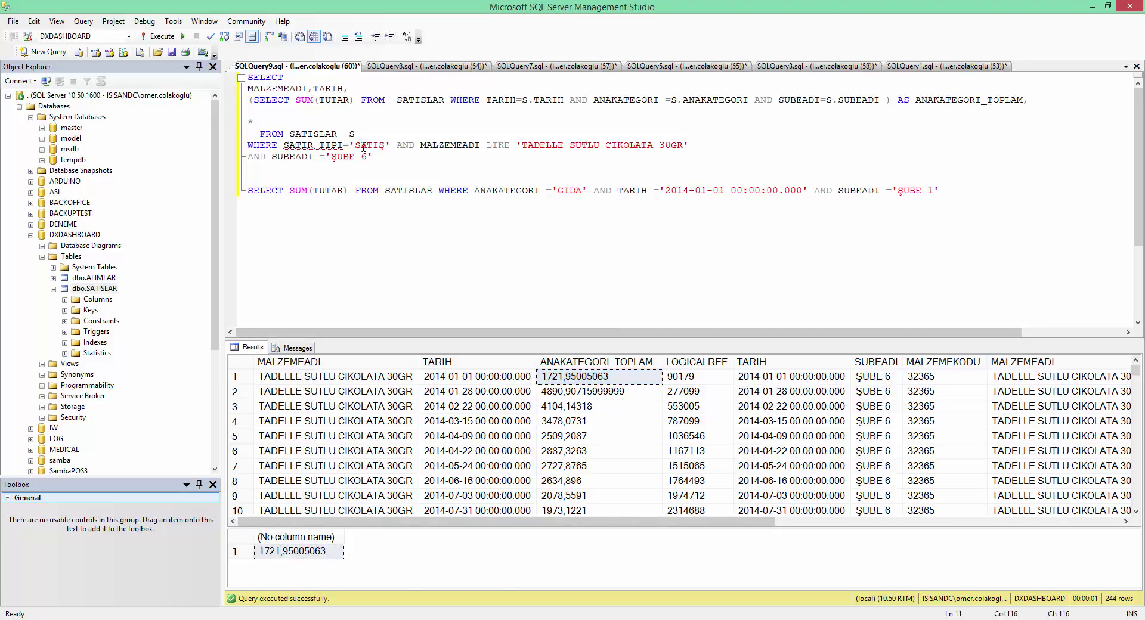
left_click_drag(363, 148, 375, 156)
left_click(366, 158)
key("BackSpace")
type("1")
key("F5")
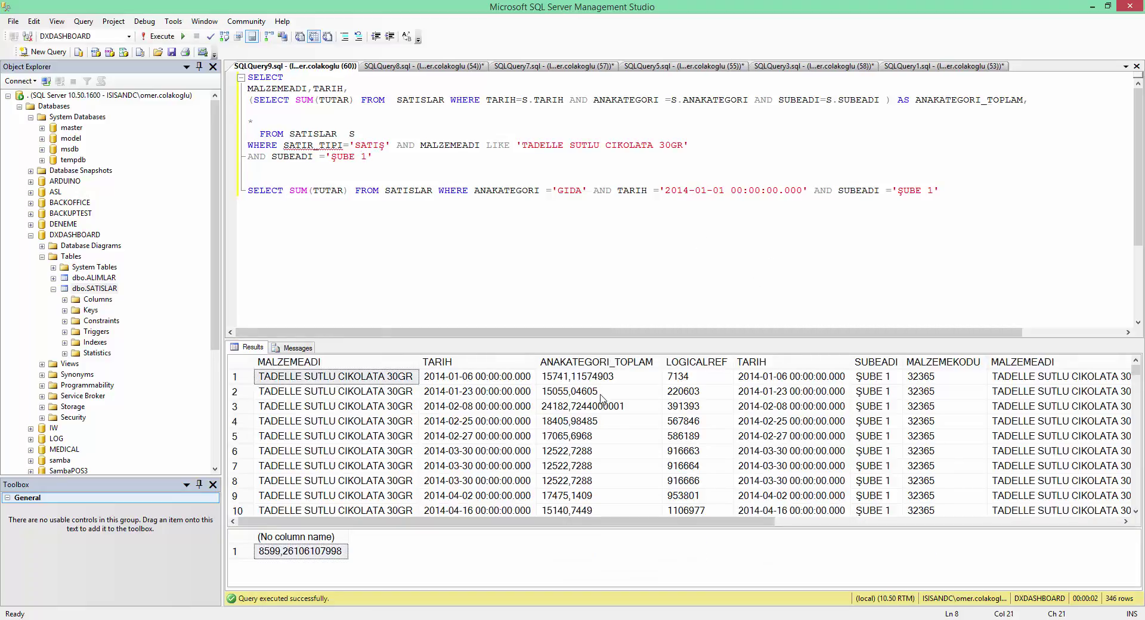
left_click(581, 378)
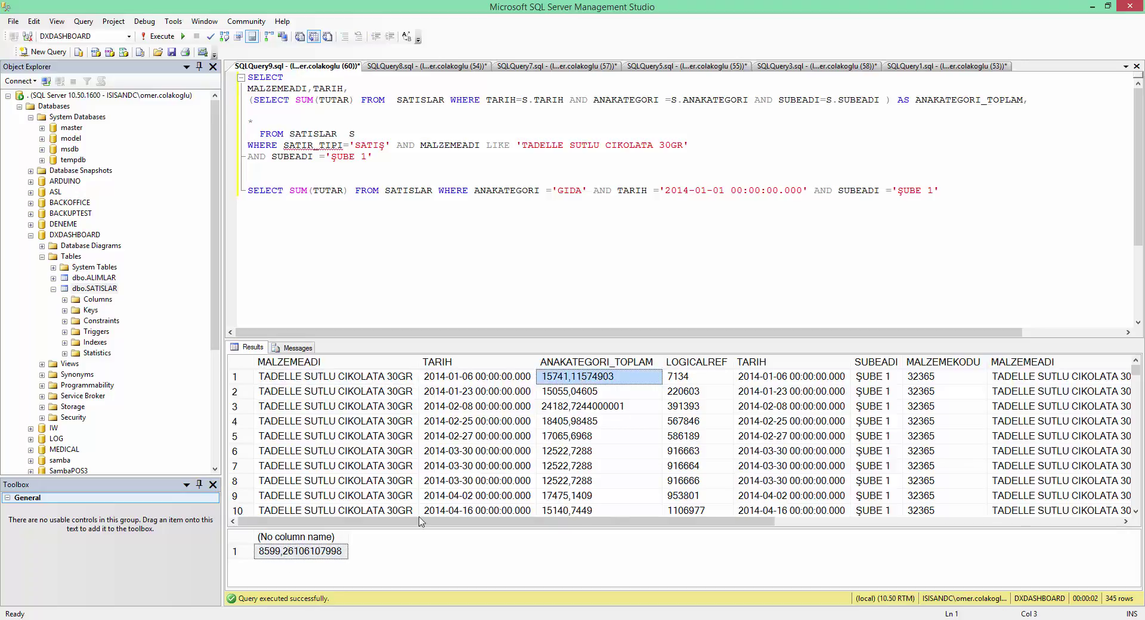
left_click(458, 381)
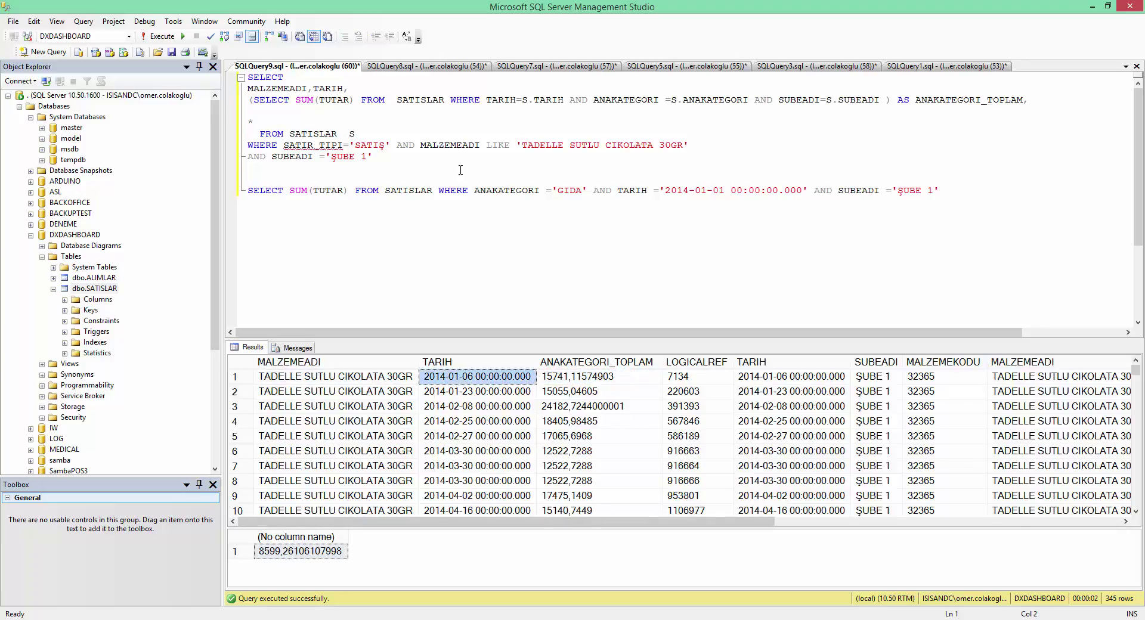
Add ORDER BY TARIH on a new line at the end of the main query and run the queries
left_click(439, 162)
key("Return")
type("ORDER B")
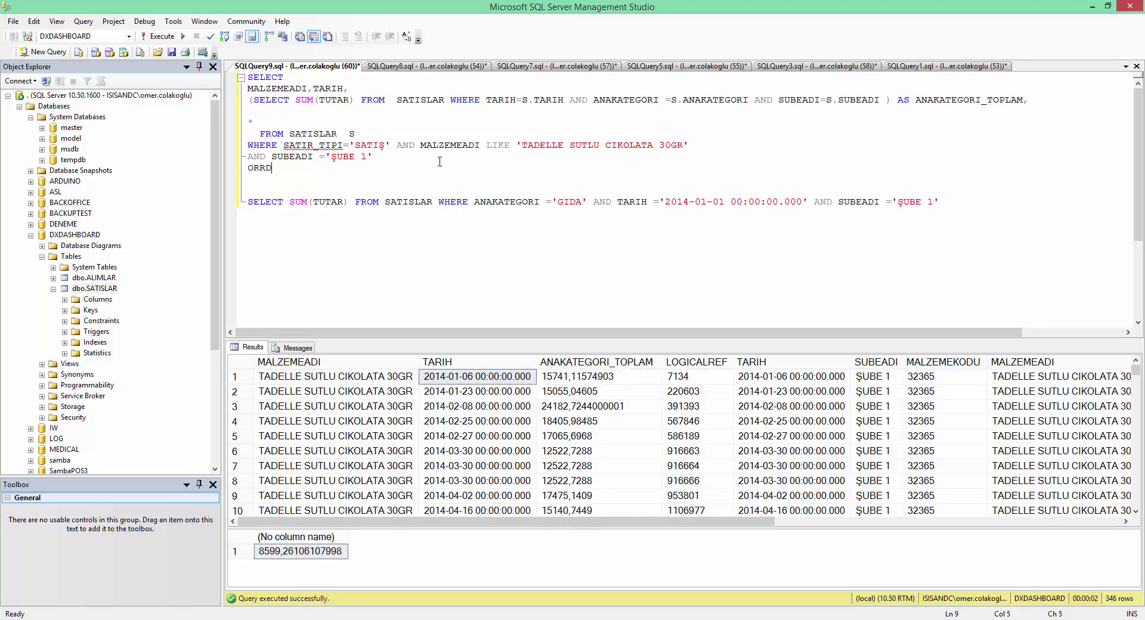
type("Y TARIH")
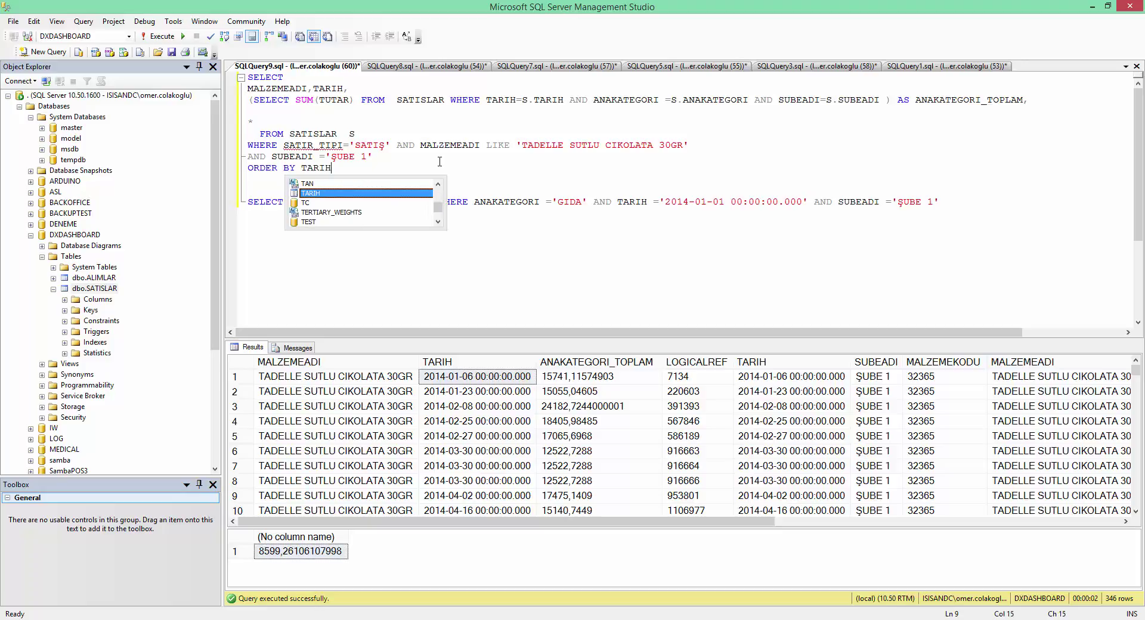
key("F5")
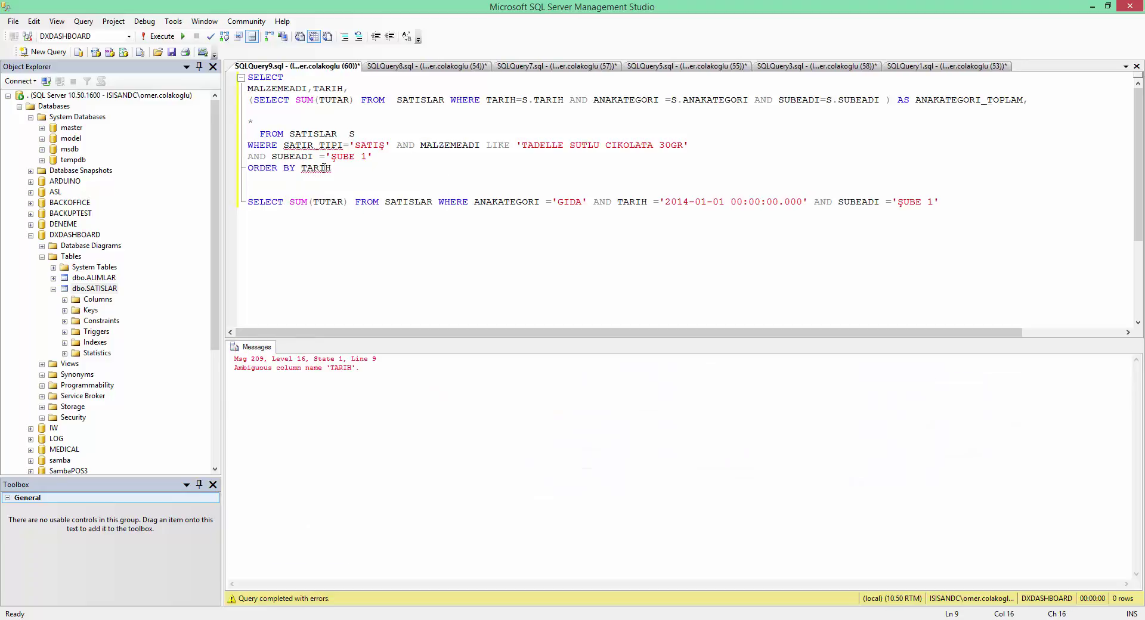
Qualify the sort column with the table alias as S.TARIH and run both queries again
double_click(323, 168)
left_click(346, 173)
key("F5")
type("S.")
key("F5")
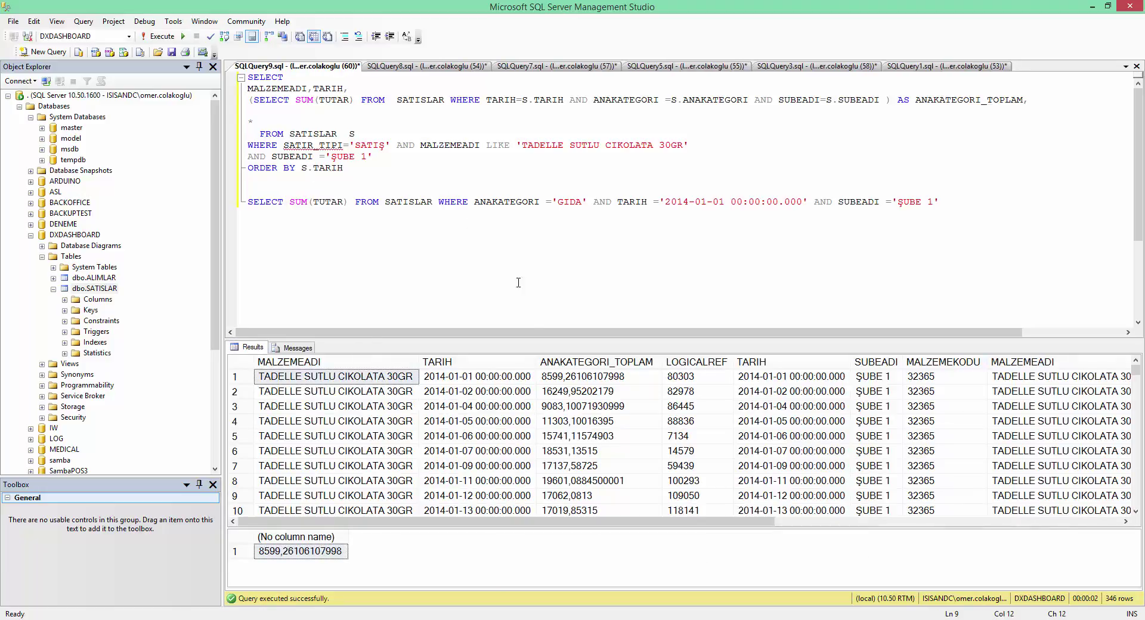
Compare the first row's ANAKATEGORI_TOPLAM with the check query's sum, and remove the SUBEADI ='ŞUBE 1' condition from the main query
left_click(597, 376)
left_click(574, 201)
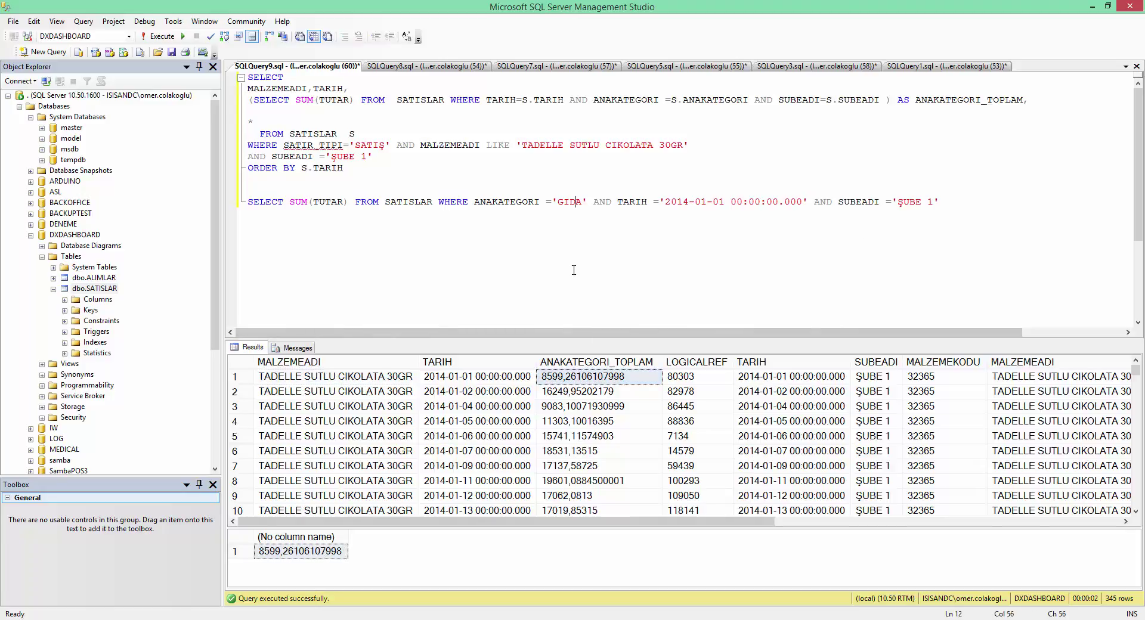
left_click_drag(931, 239, 245, 202)
left_click(402, 164)
left_click_drag(408, 160, 195, 158)
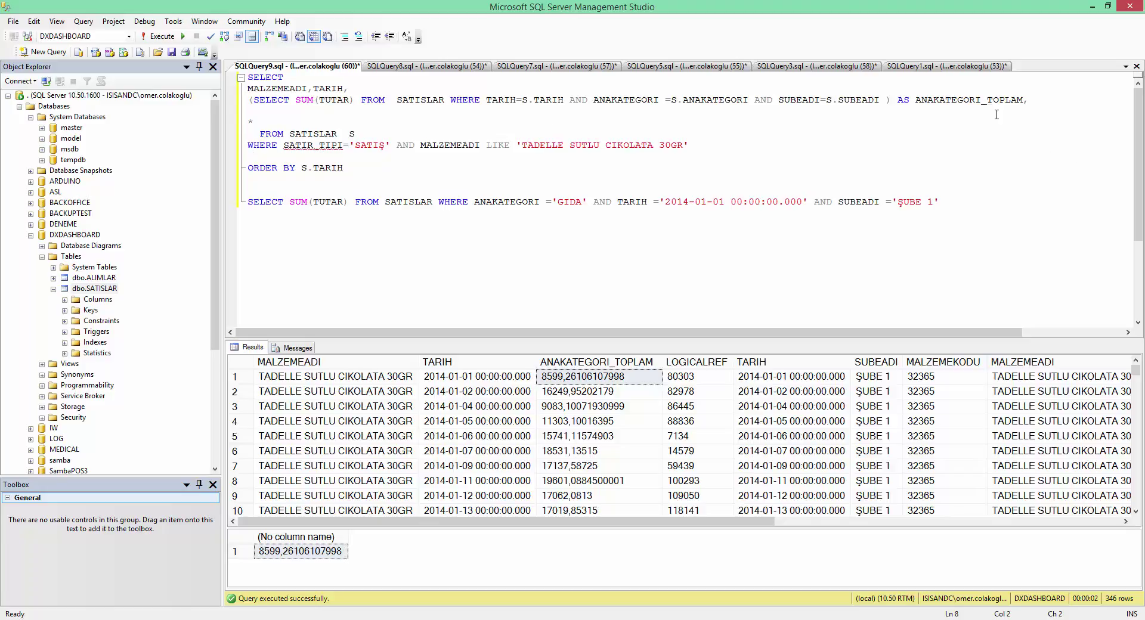
Duplicate the ANAKATEGORI_TOPLAM subquery on a new line directly below it
left_click_drag(1042, 96, 242, 100)
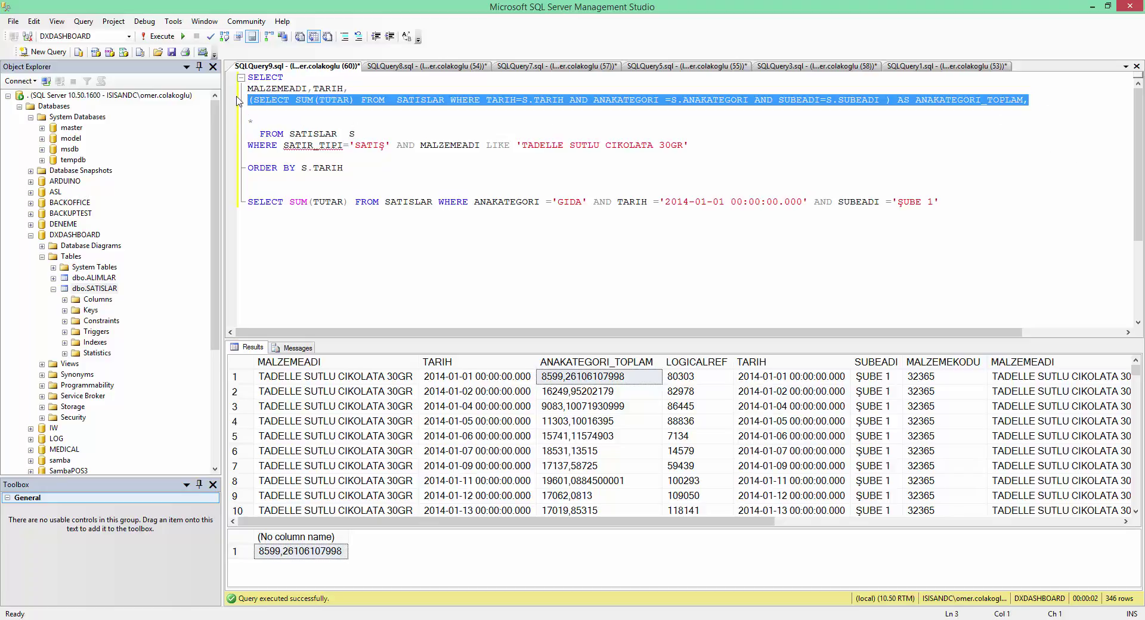
key("ctrl+c")
left_click(1039, 103)
key("Return")
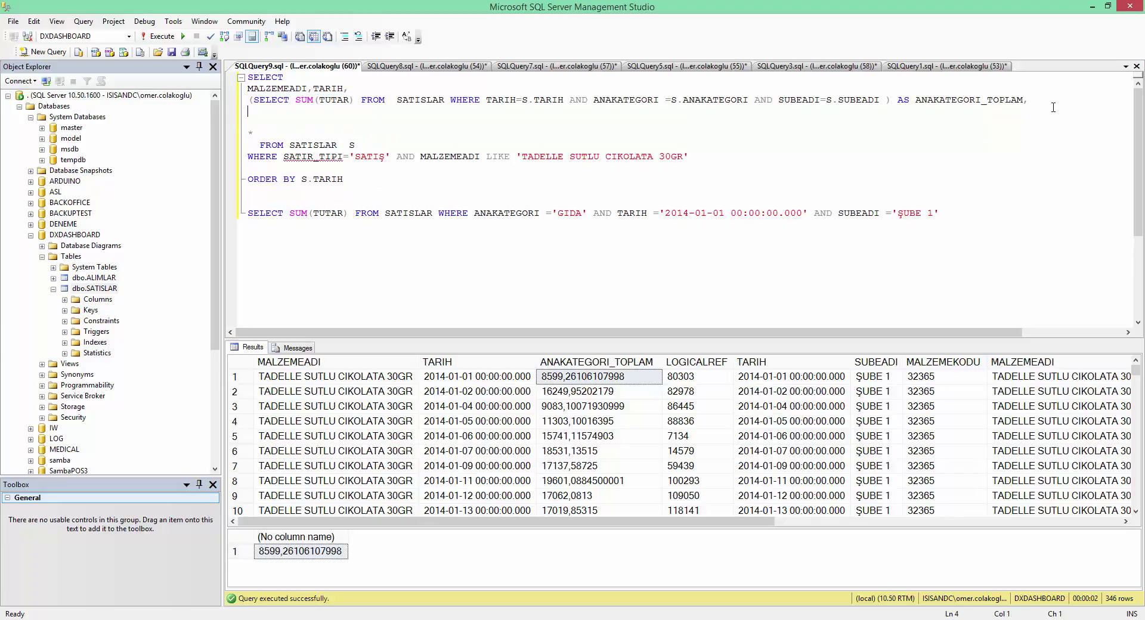
key("ctrl+v")
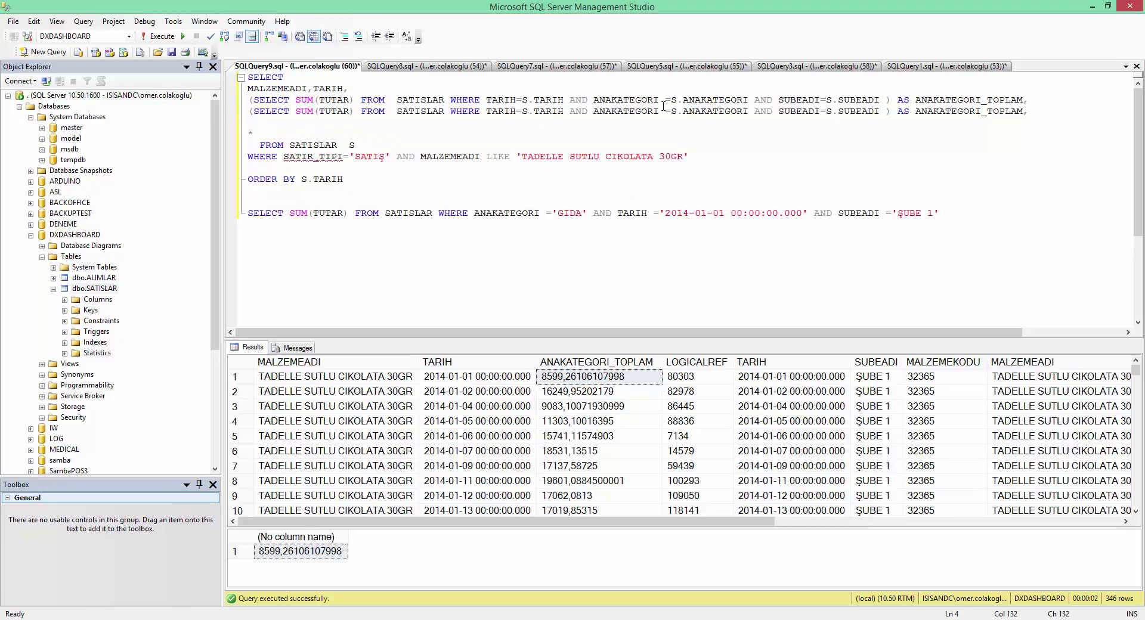
Make the copied subquery match on KATEGORI =S.KATEGORI with the alias KATEGORI_TOPLAM, run the queries and check the first row's two totals
left_click(448, 88)
double_click(636, 116)
type("KATEGORI")
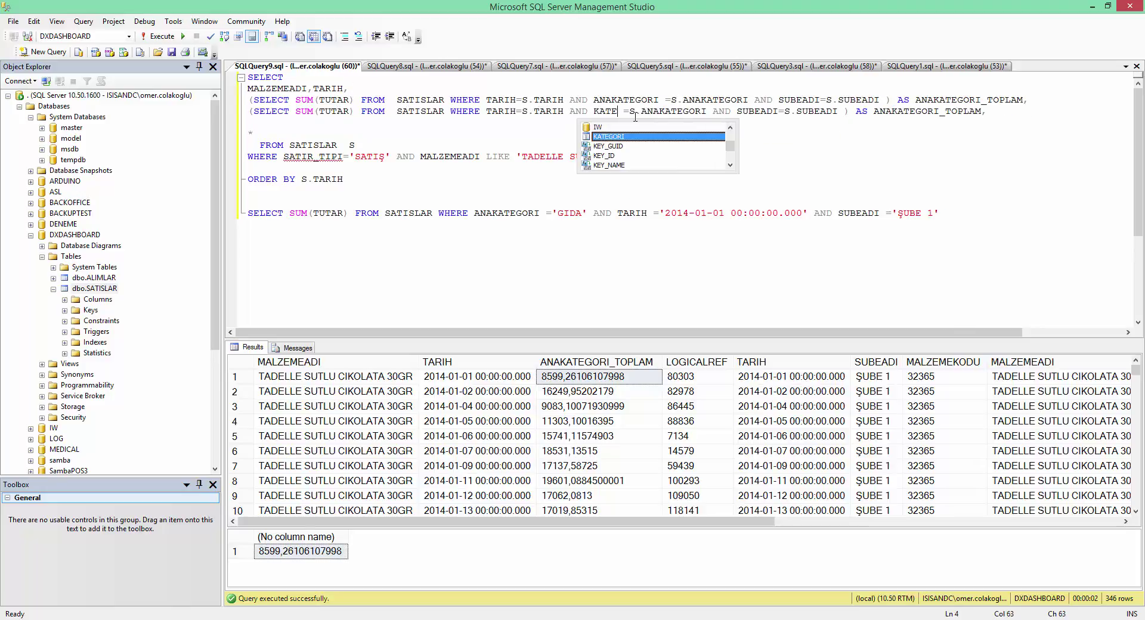
double_click(635, 113)
key("ctrl+c")
double_click(710, 112)
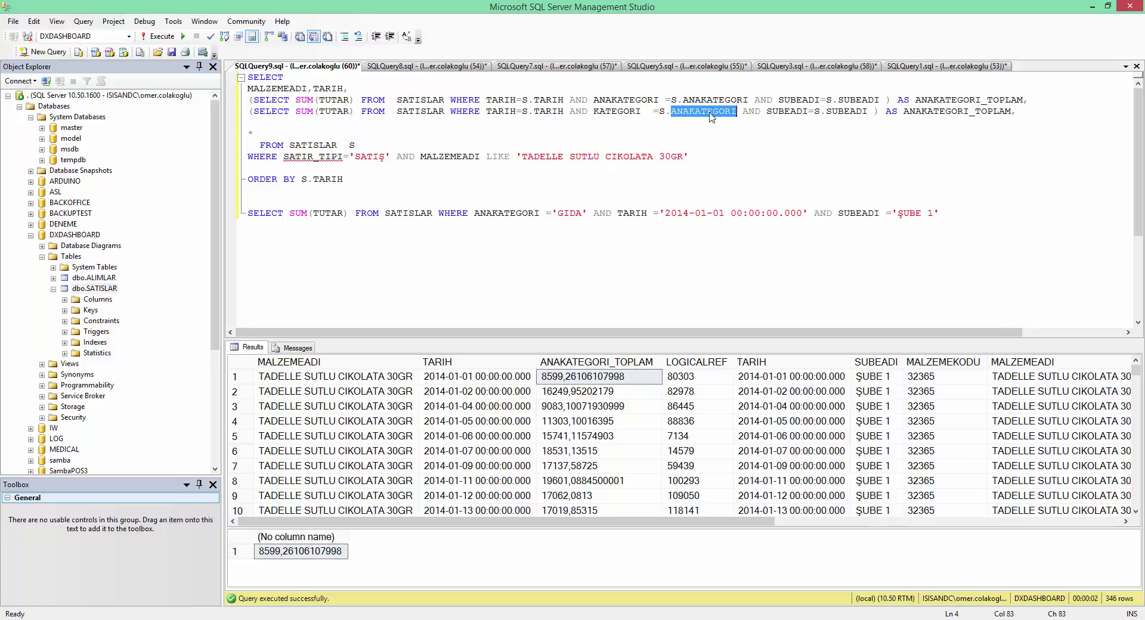
key("ctrl+v")
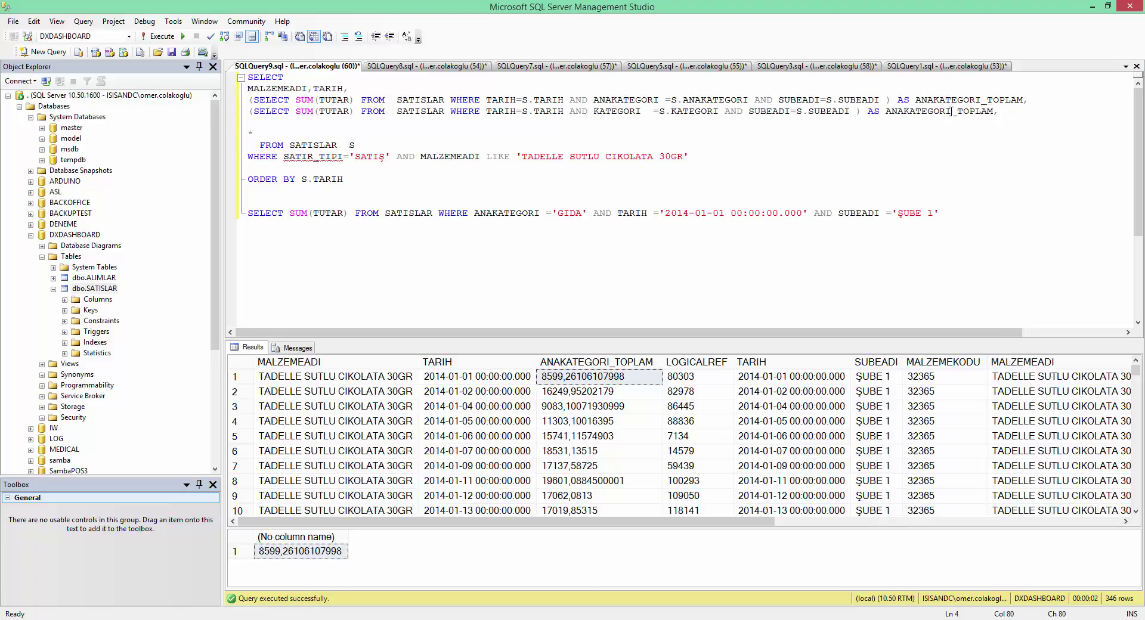
left_click_drag(952, 112, 887, 112)
key("ctrl+v")
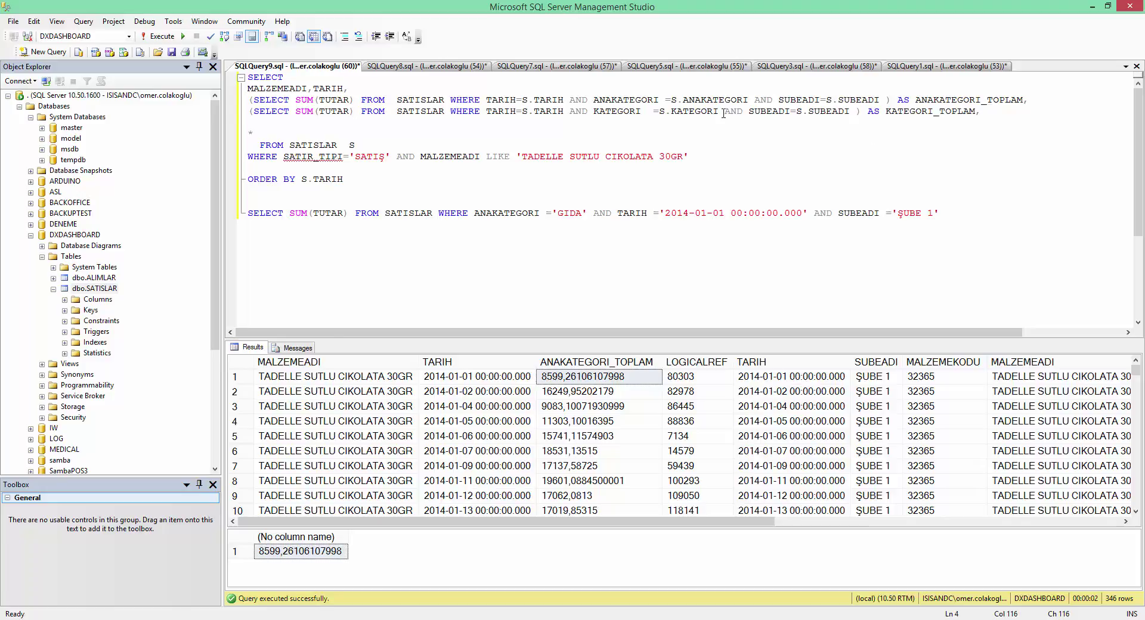
key("F5")
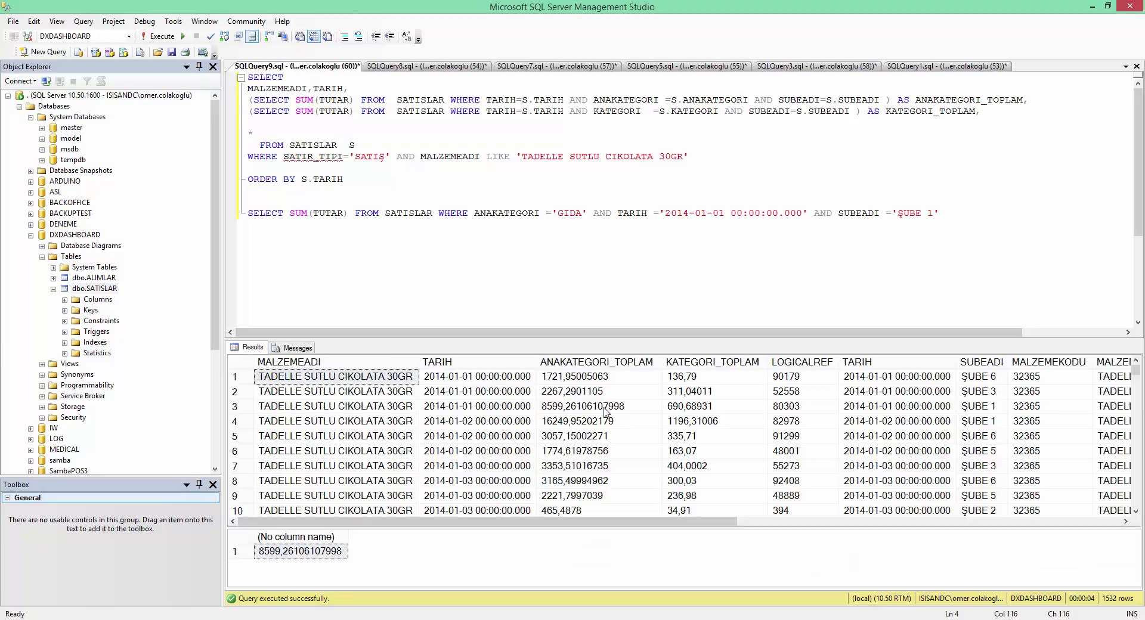
left_click_drag(591, 379, 702, 392)
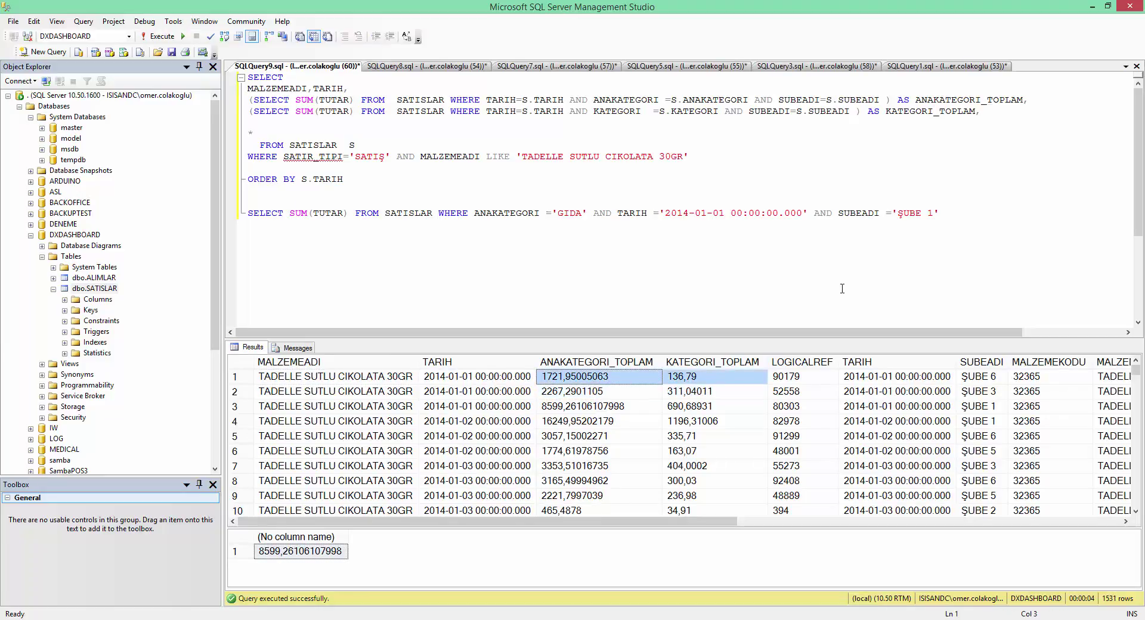
Duplicate the KATEGORI_TOPLAM subquery on a new line directly below it
left_click(994, 116)
left_click(994, 112)
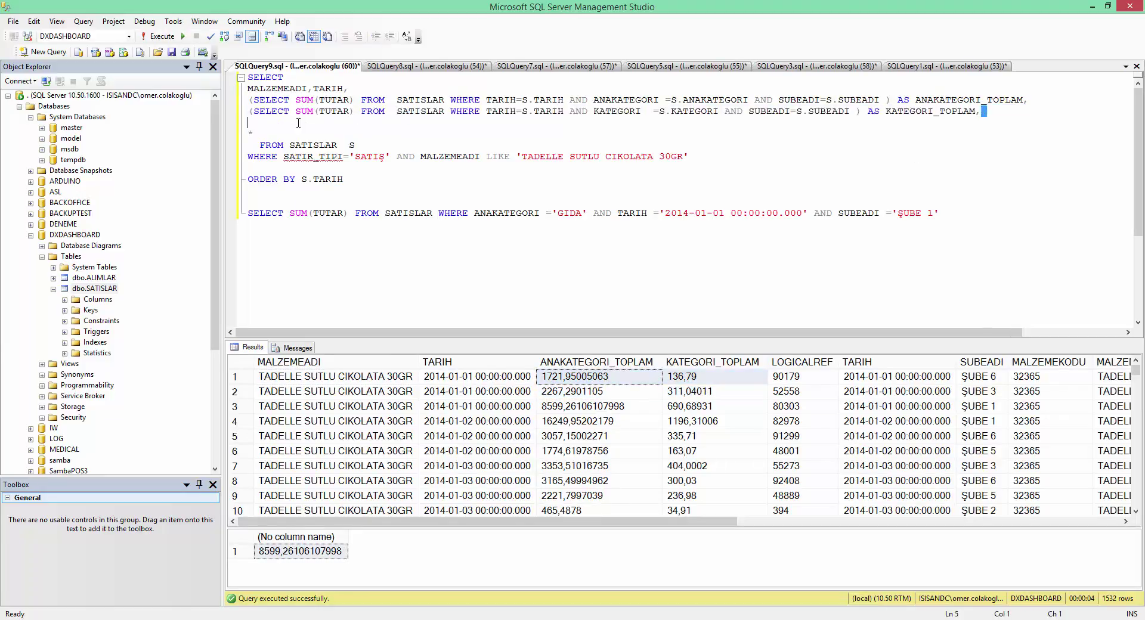
key("shift+Home")
key("ctrl+c")
left_click(993, 112)
key("Return")
key("ctrl+v")
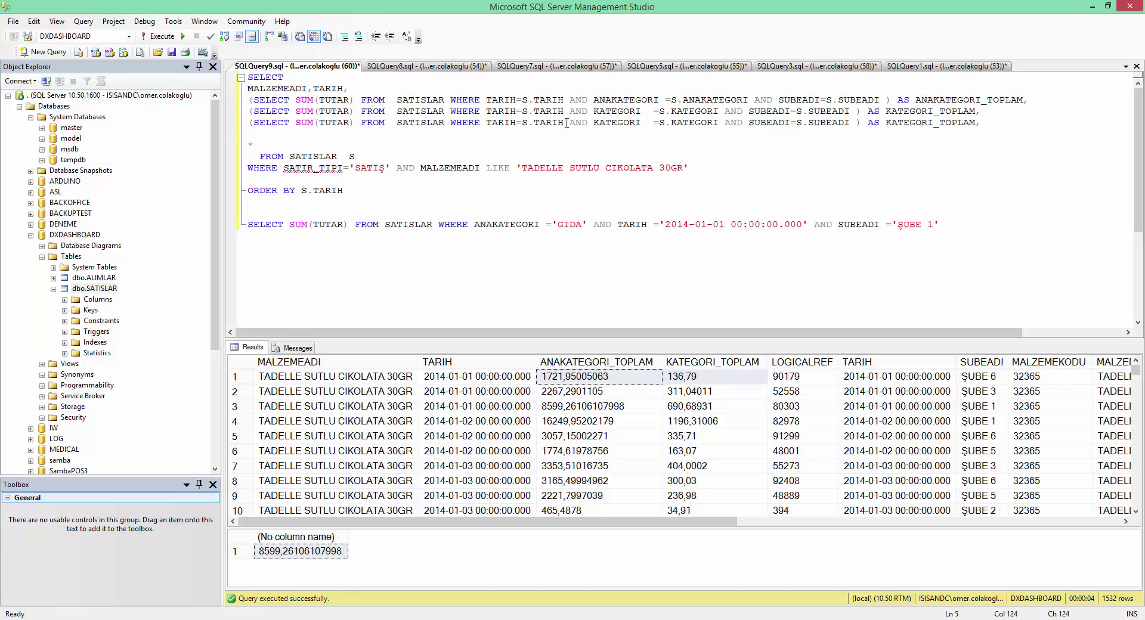
Make the new copy match on MARKA =S.MARKA and rename its alias to MARKA_TOPLAM
double_click(624, 123)
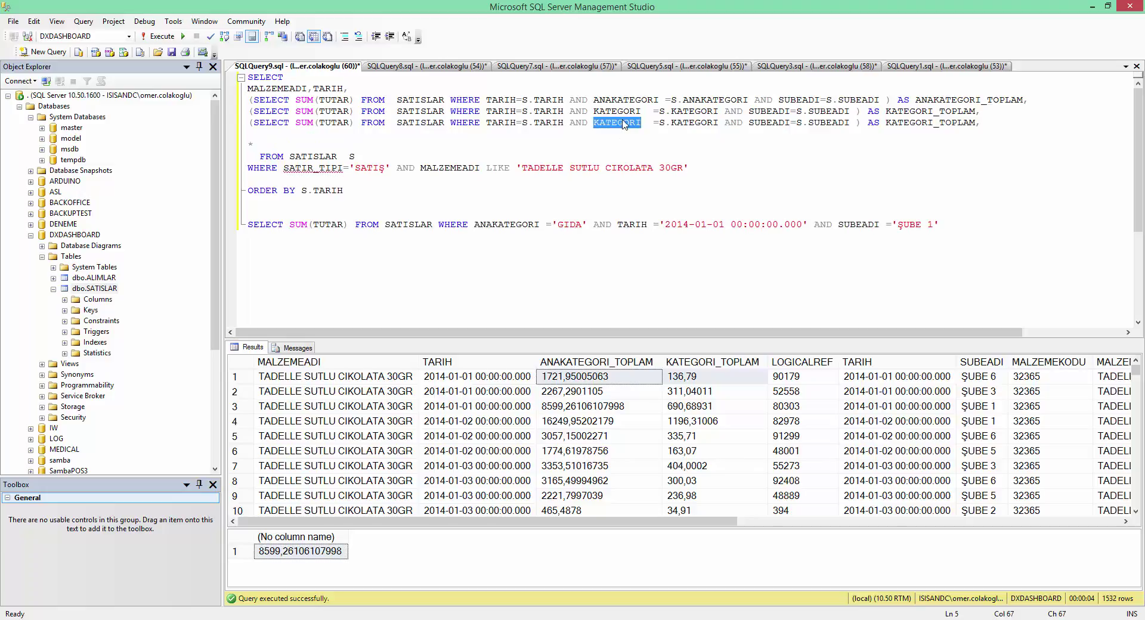
type("MARKA")
double_click(611, 123)
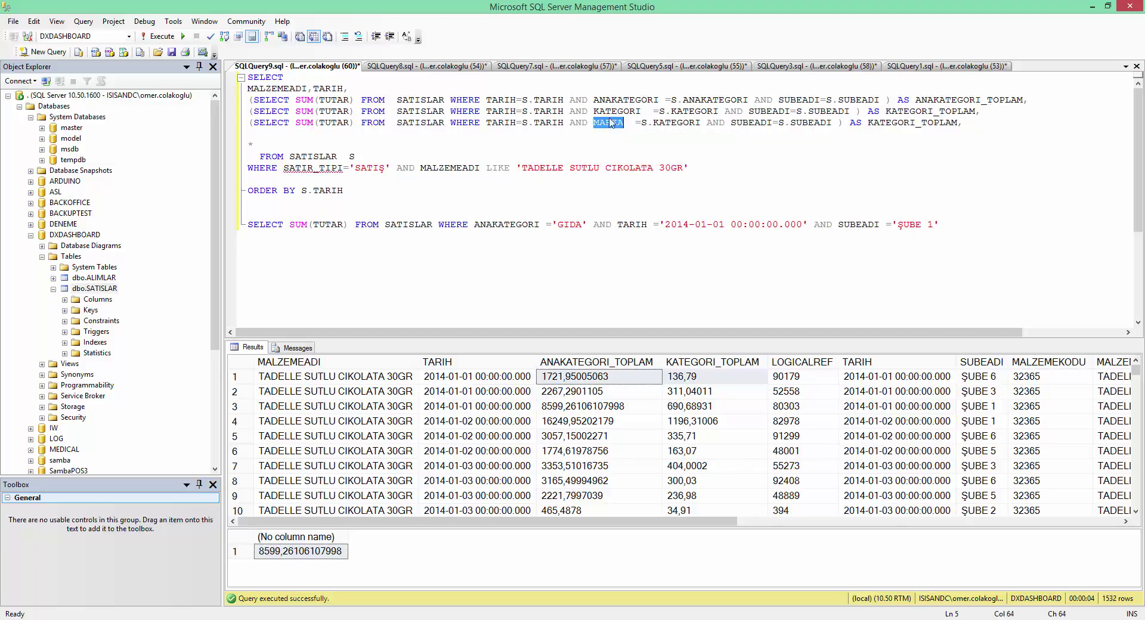
key("ctrl+c")
double_click(689, 123)
key("ctrl+v")
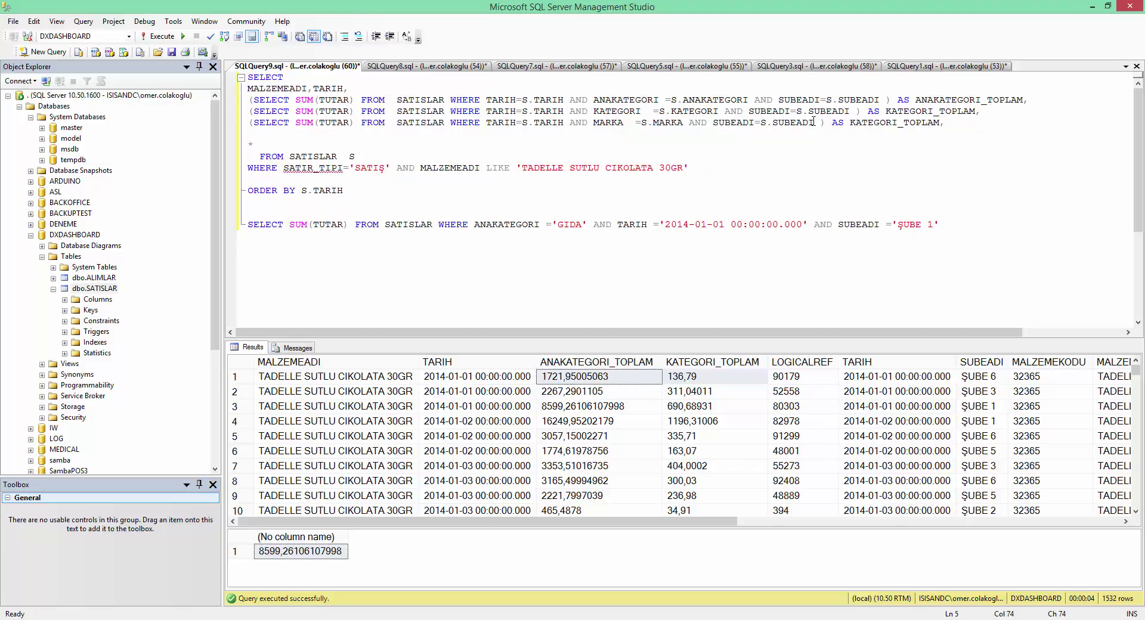
left_click_drag(899, 123, 850, 124)
key("ctrl+v")
Duplicate the MARKA_TOPLAM subquery, remove the MARKA condition from the copy and alias it GENEL_TOPLAM
left_click_drag(926, 123, 248, 123)
left_click(254, 122)
key("ctrl+v")
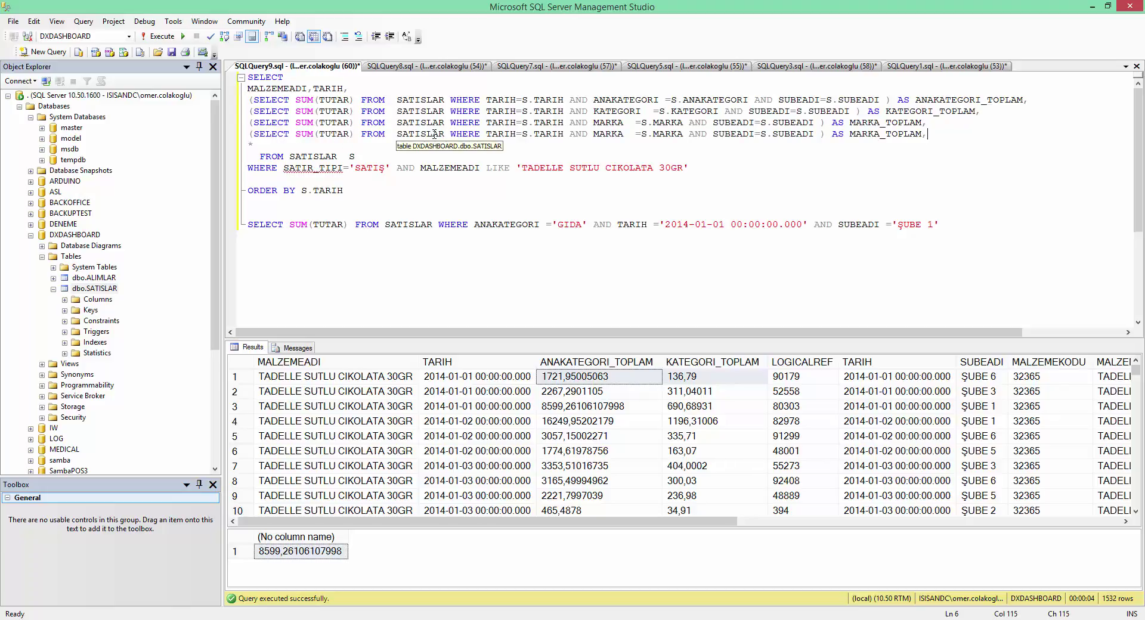
left_click_drag(594, 134, 740, 142)
key("Delete")
type("GENEL")
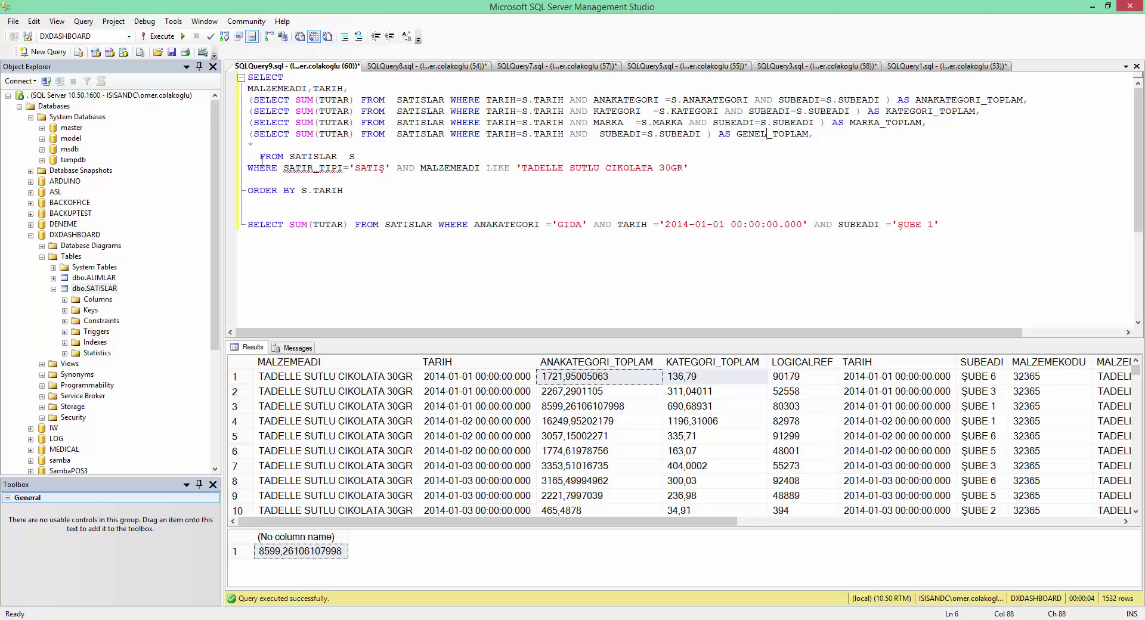
Run only the main query, display its estimated execution plan and execute it again
left_click_drag(706, 171, 247, 77)
key("F5")
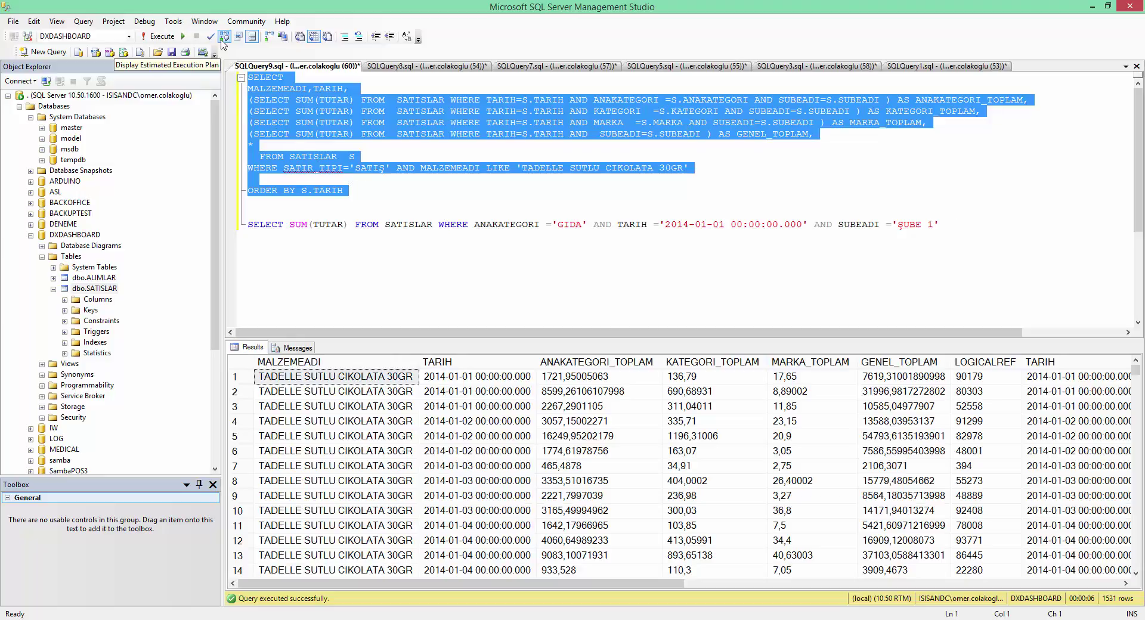
key("F5")
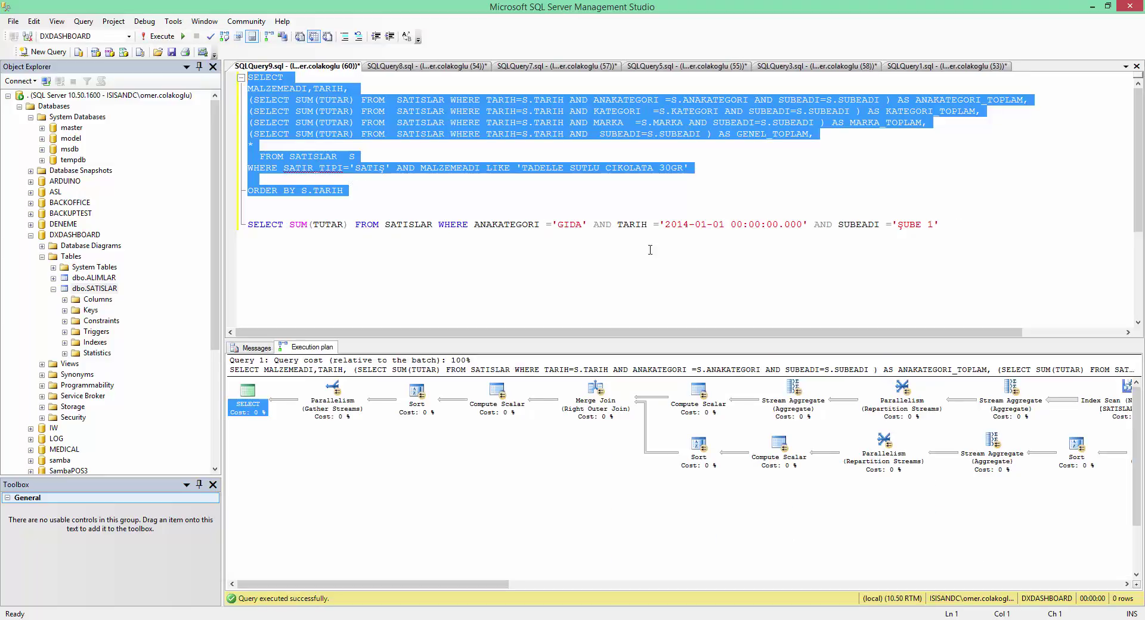
key("F5")
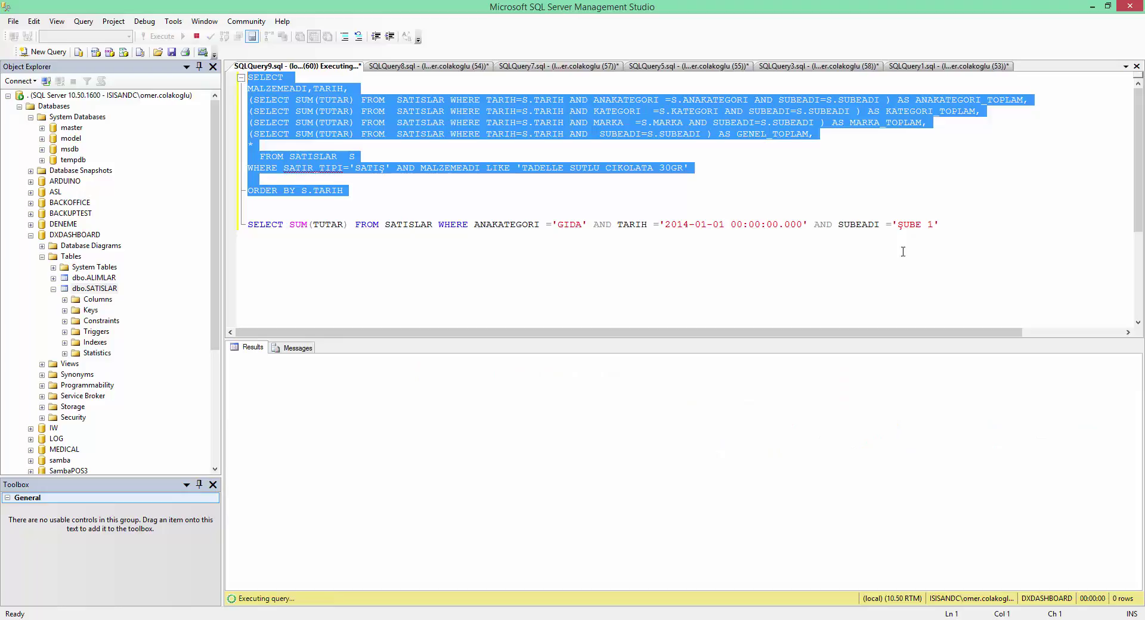
Delete the standalone GIDA test query below the main query and check the first row's ANAKATEGORI_TOPLAM in the results
left_click_drag(978, 224, 235, 227)
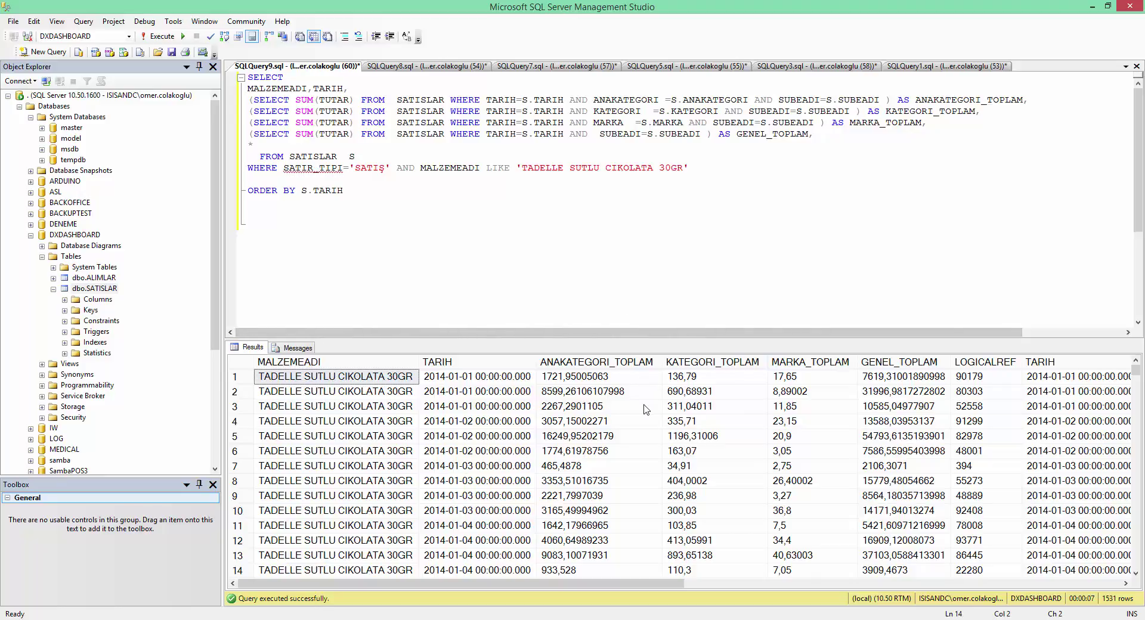
mouse_move(672, 589)
left_mouse_down()
mouse_move(992, 589)
mouse_move(665, 585)
left_mouse_up()
left_click_drag(707, 379, 618, 383)
left_click(614, 383)
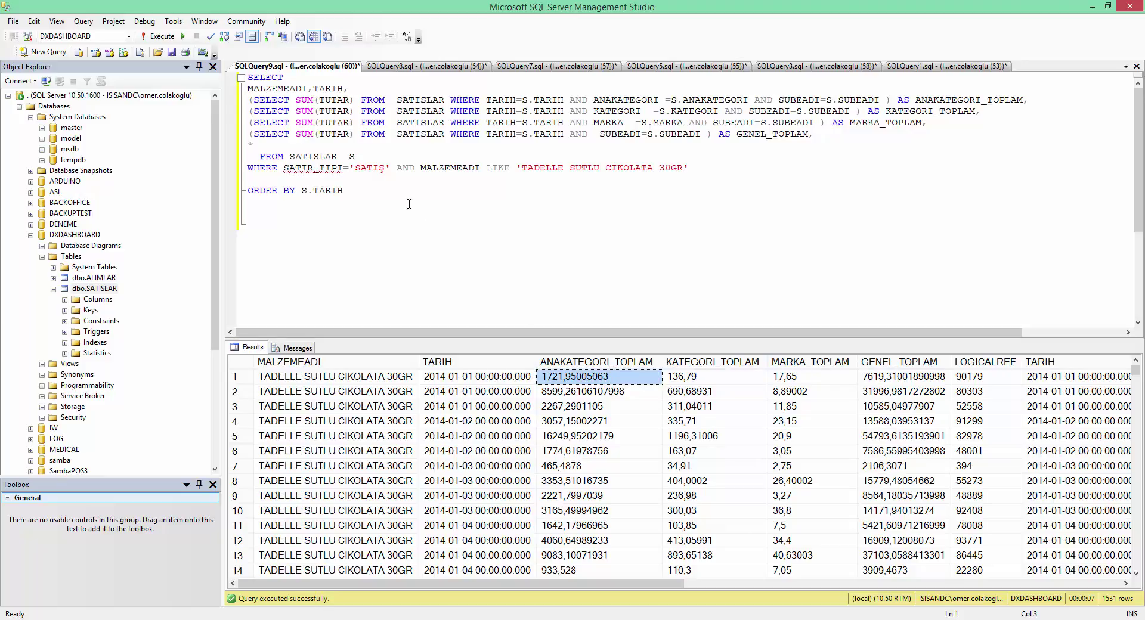
Copy the entire query text to the clipboard and clear the selection
key("ctrl+a")
right_click(319, 125)
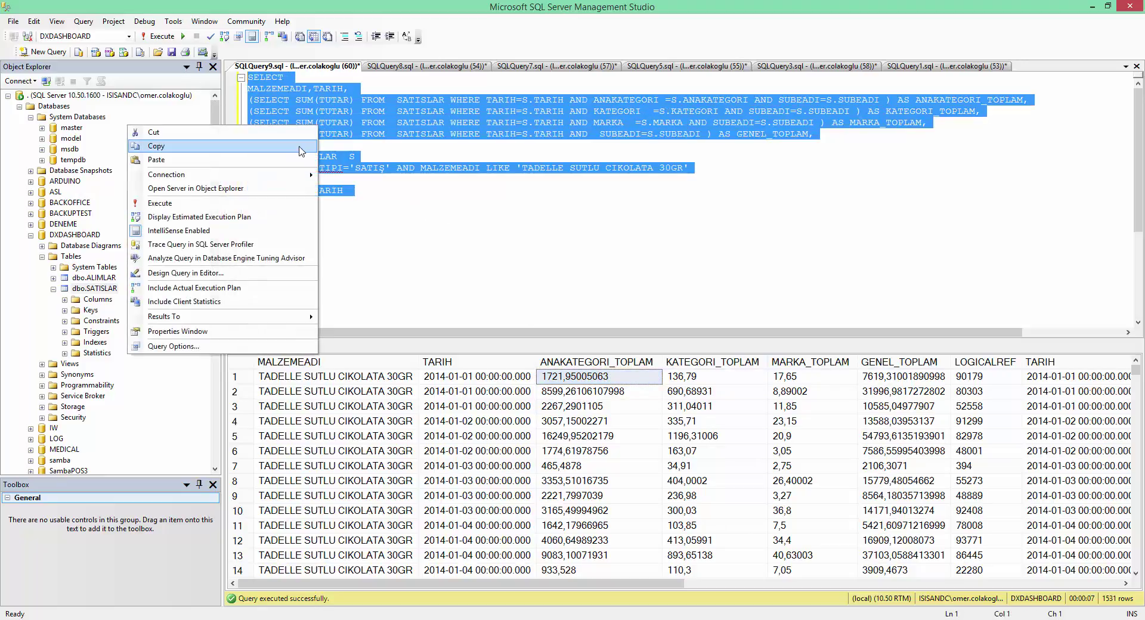
left_click(301, 151)
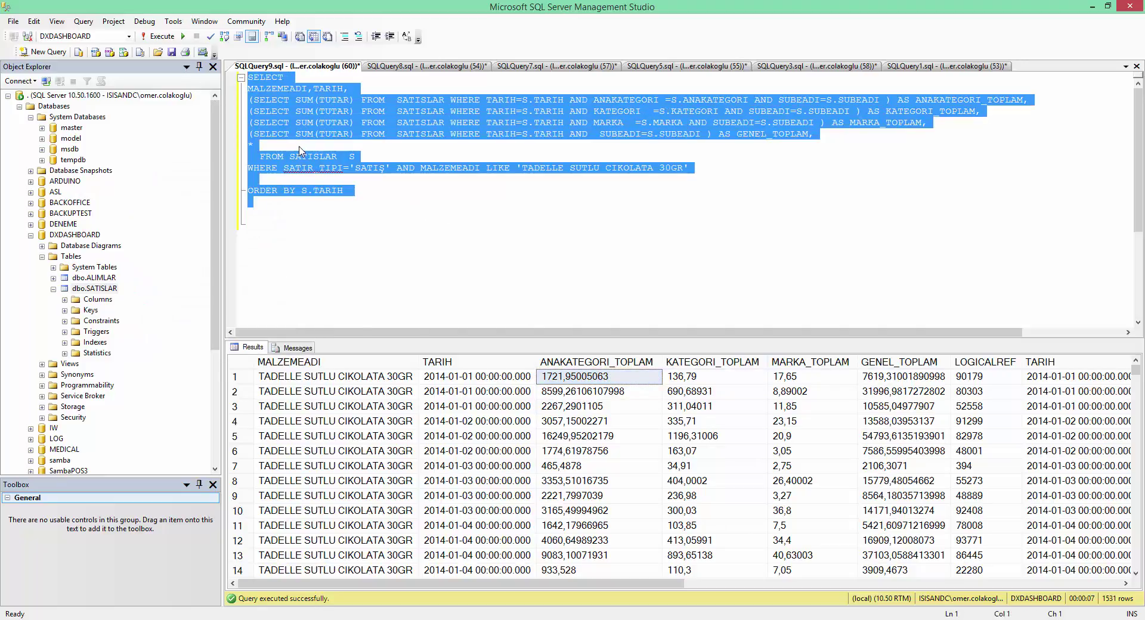
left_click(409, 201)
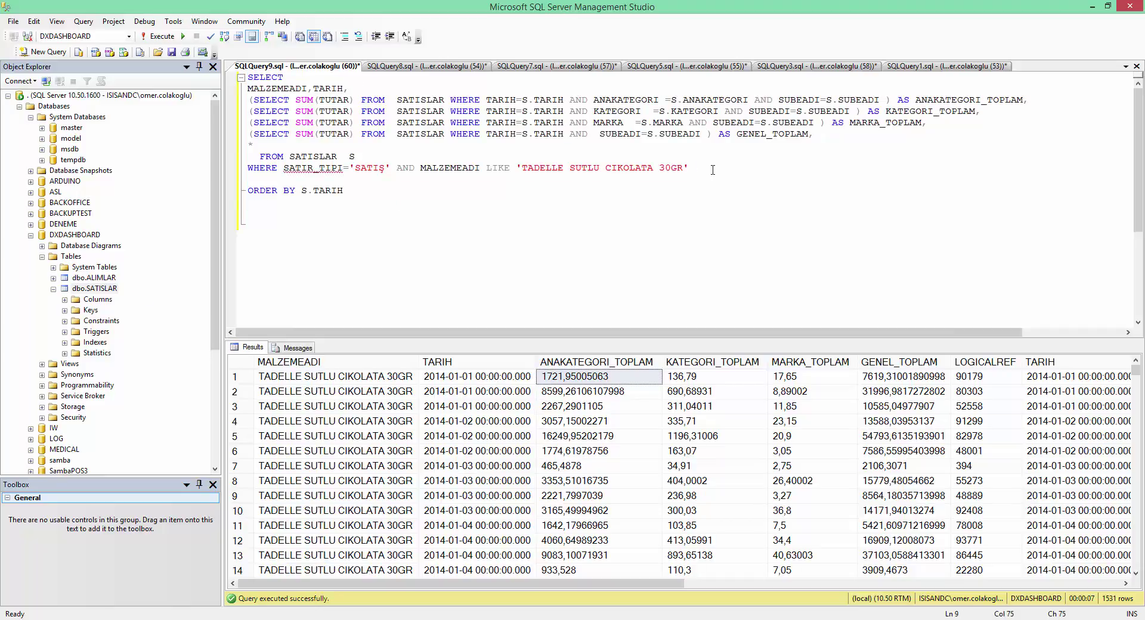
left_click(490, 382)
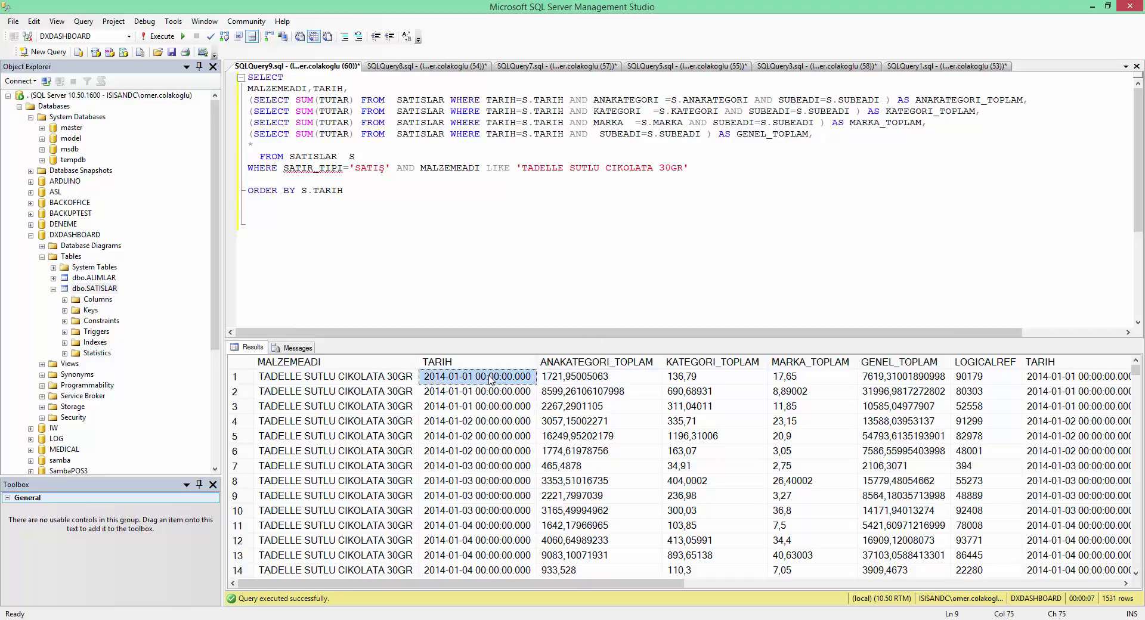
right_click(492, 377)
left_click(459, 387)
left_click(289, 187)
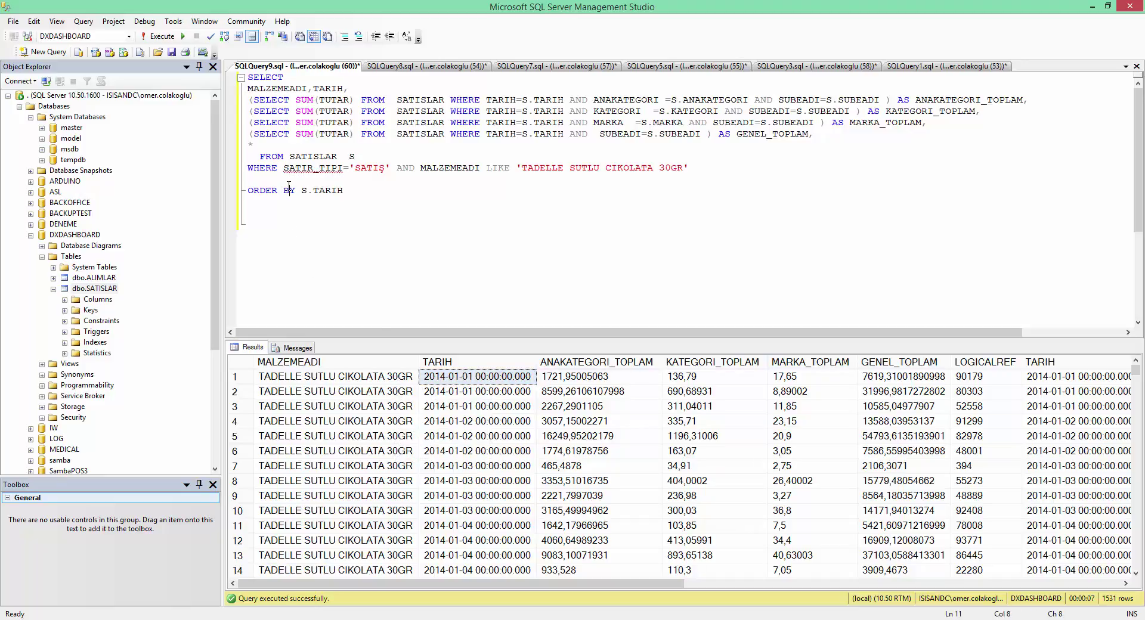
type("AND TARIH ='")
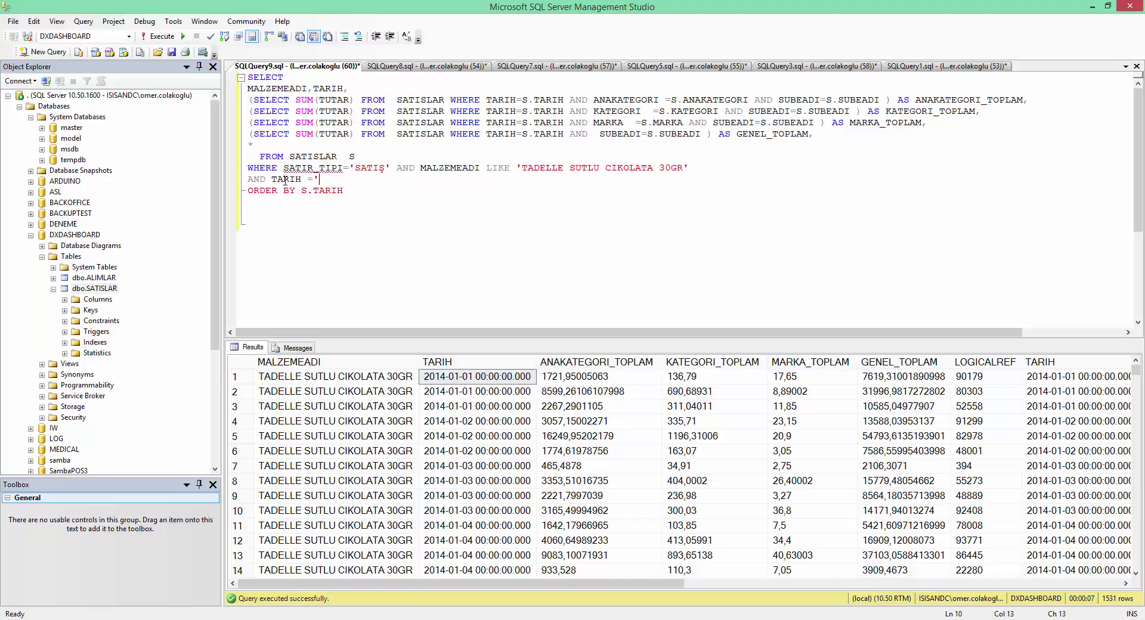
key("ctrl+v")
type("'")
key("F5")
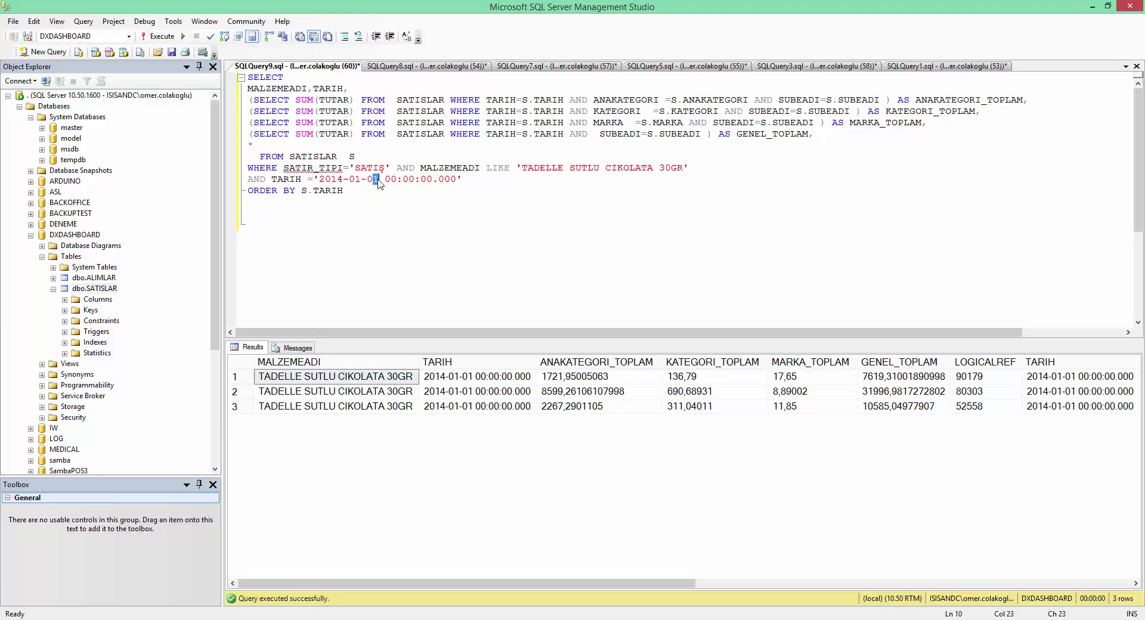
Run the sales query for 2014-01-08, and run it again with the TARIH filter set to 2014-01-09
key("F5")
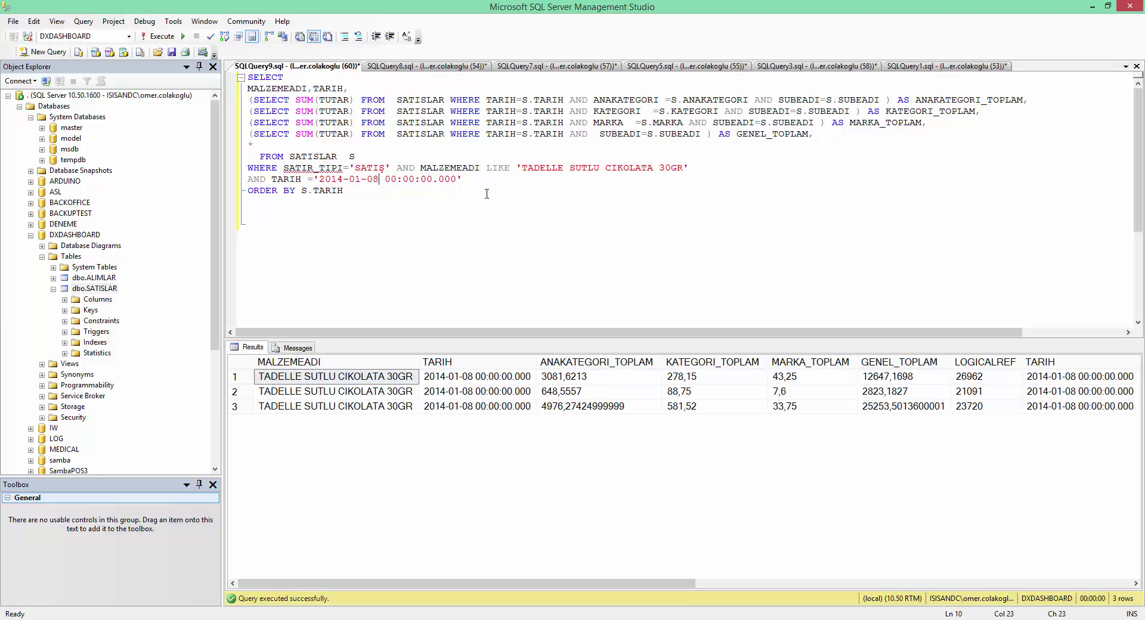
key("BackSpace")
type("9")
key("F5")
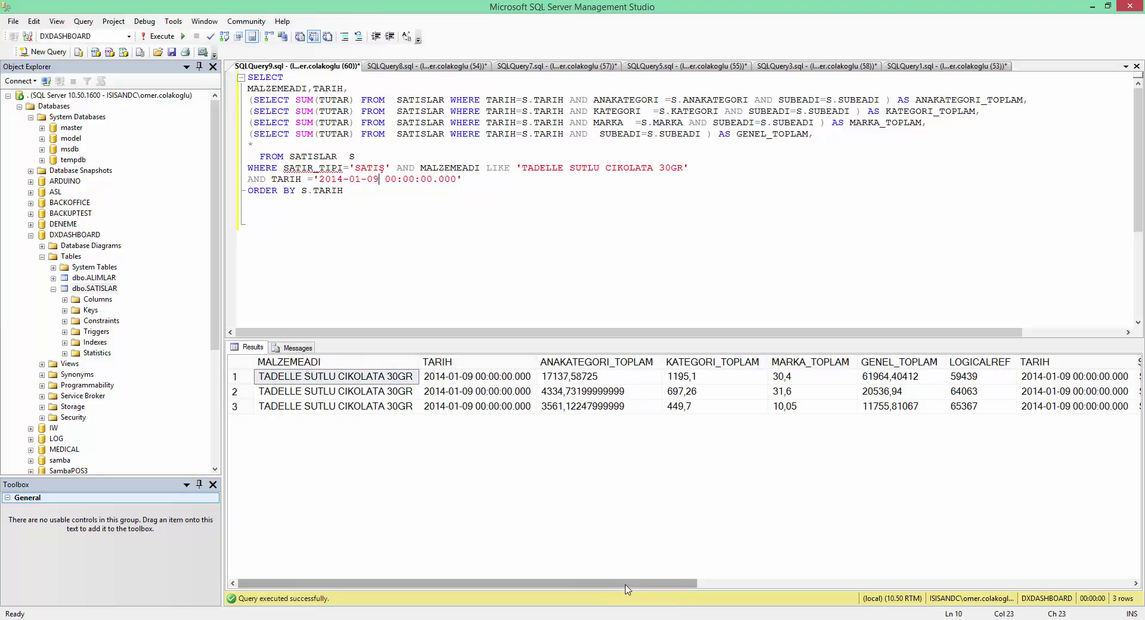
mouse_move(628, 583)
left_mouse_down()
mouse_move(870, 585)
mouse_move(619, 586)
left_mouse_up()
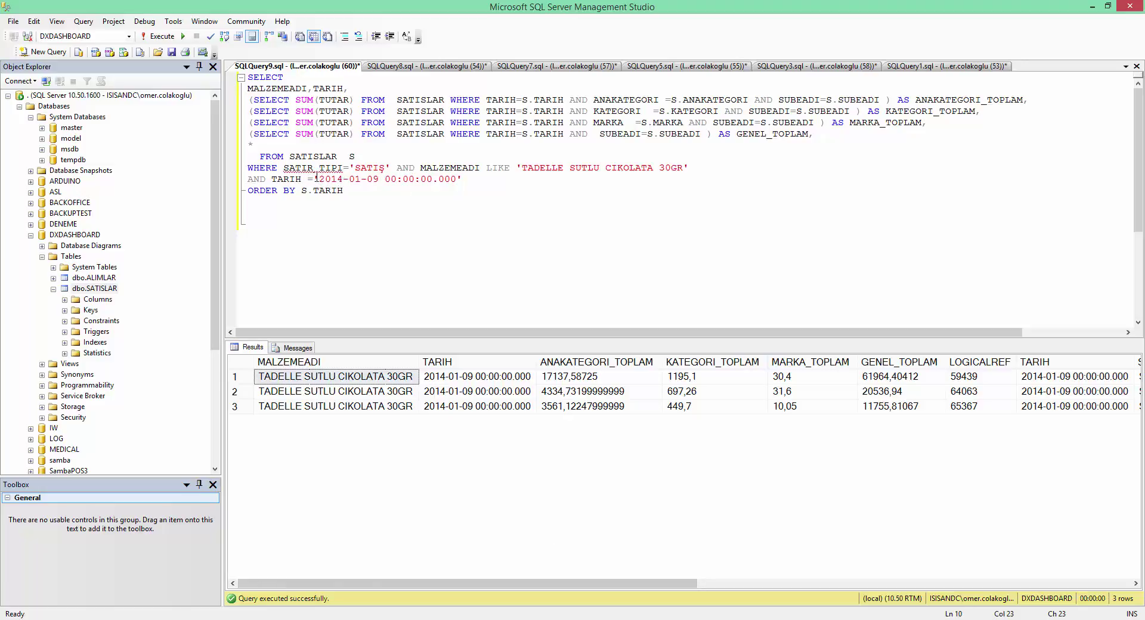
key("BackSpace")
type("BETWEEN")
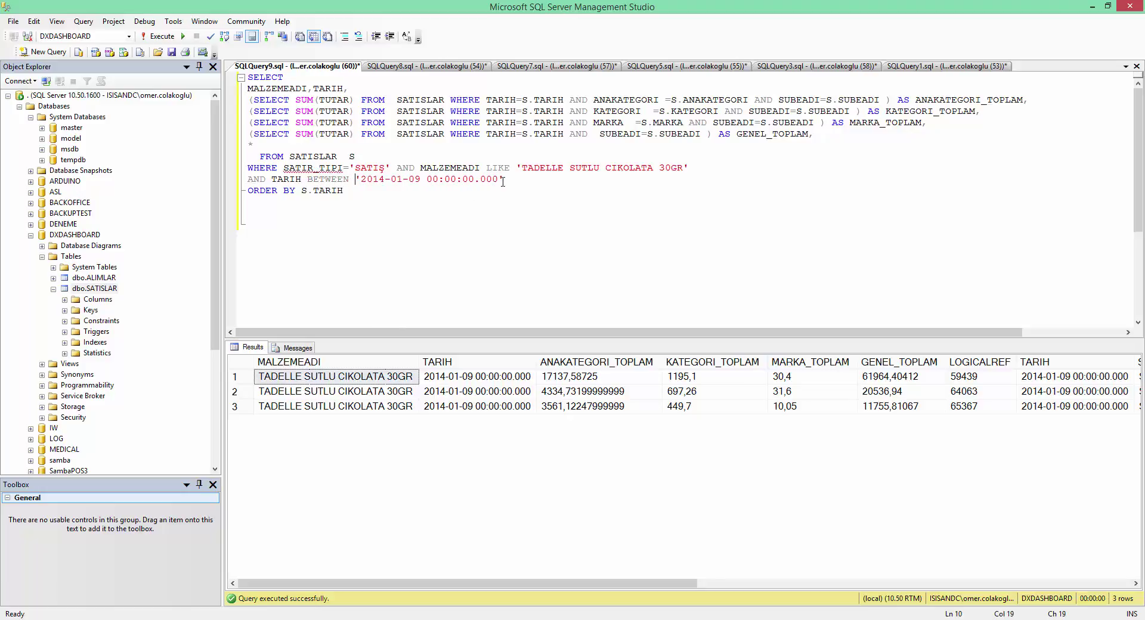
left_click_drag(504, 179, 350, 180)
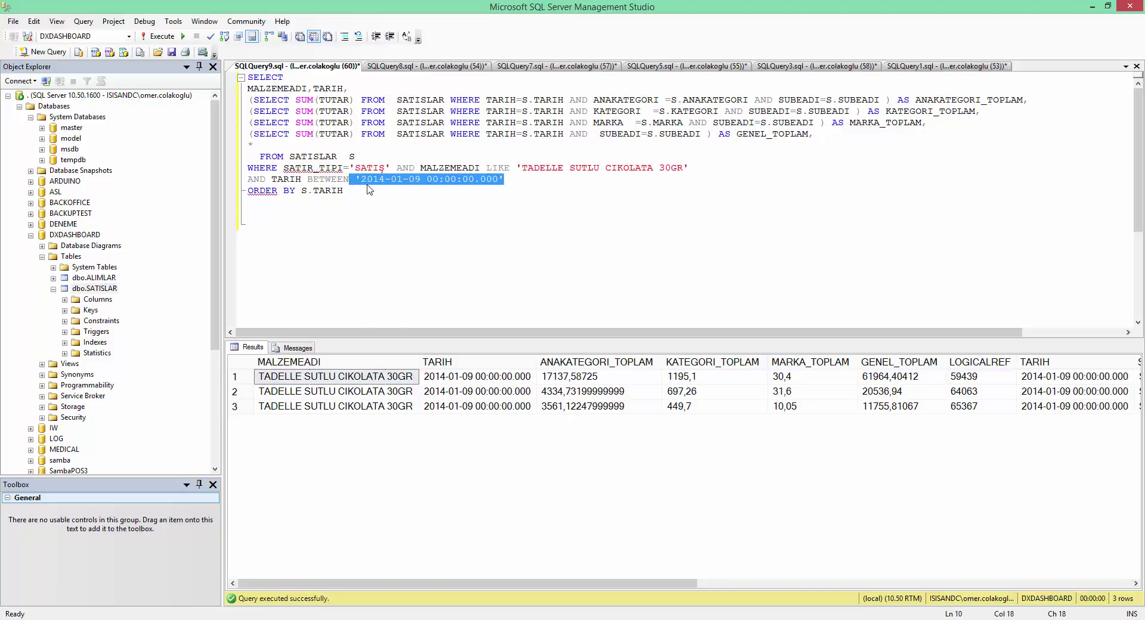
key("ctrl+c")
key("End")
type("AND")
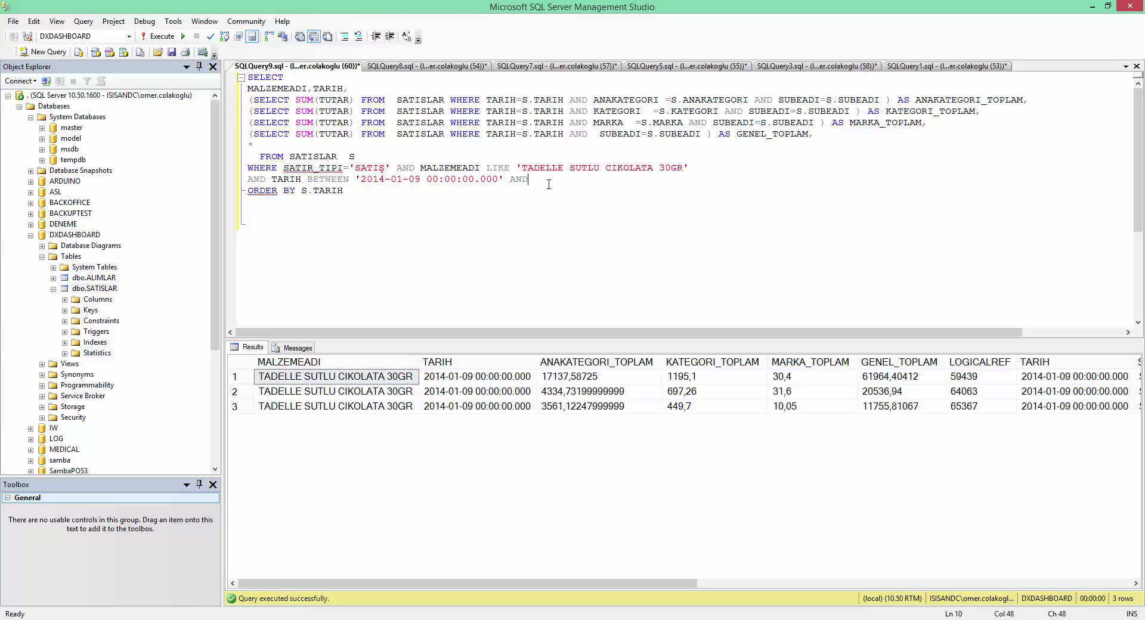
key("ctrl+v")
left_click(605, 179)
key("BackSpace")
key("BackSpace")
type("14")
key("F5")
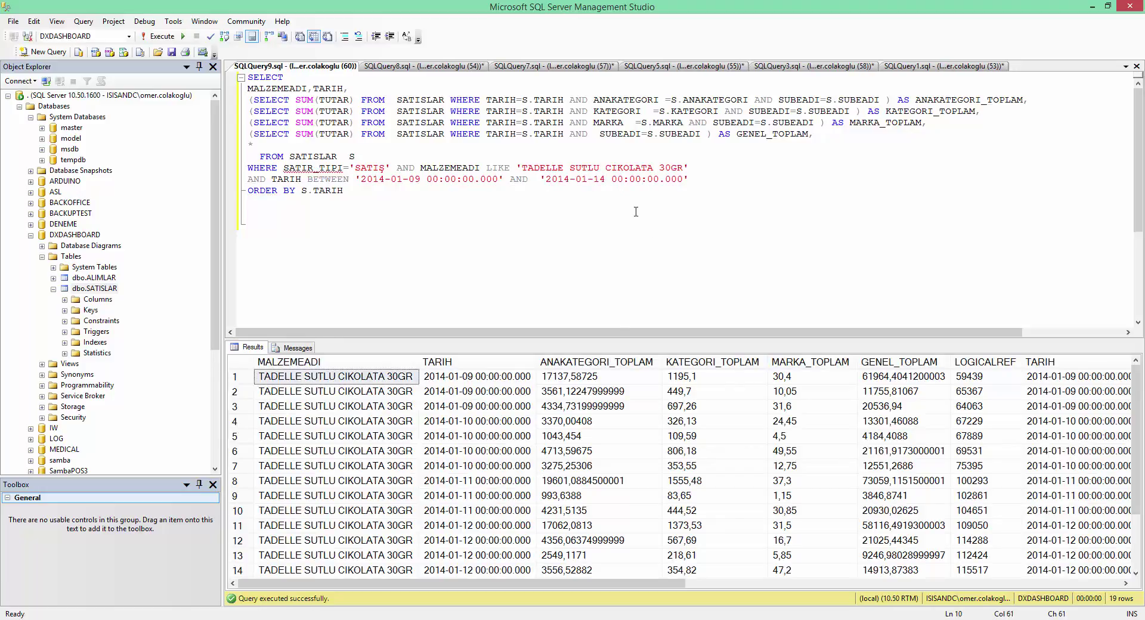
Copy the 2014-01-10 date from the results, put it in place of the TARIH date range and run the query
left_click(504, 398)
left_click(498, 422)
left_click(498, 436)
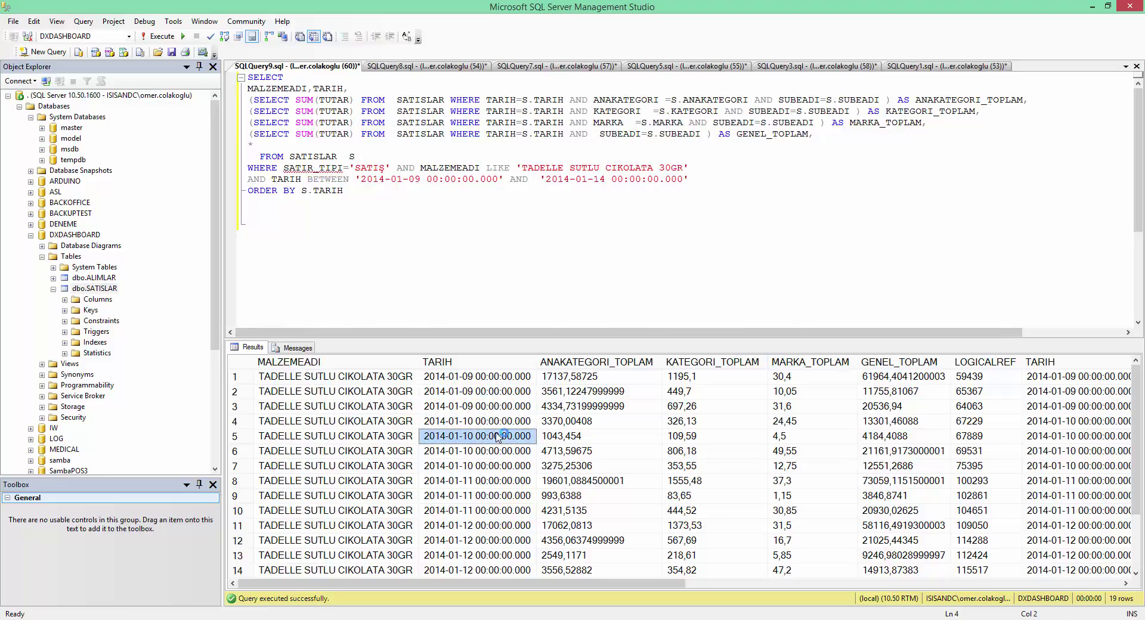
mouse_move(497, 424)
left_mouse_down()
mouse_move(498, 471)
mouse_move(497, 425)
left_mouse_up()
right_click(496, 424)
left_click(482, 433)
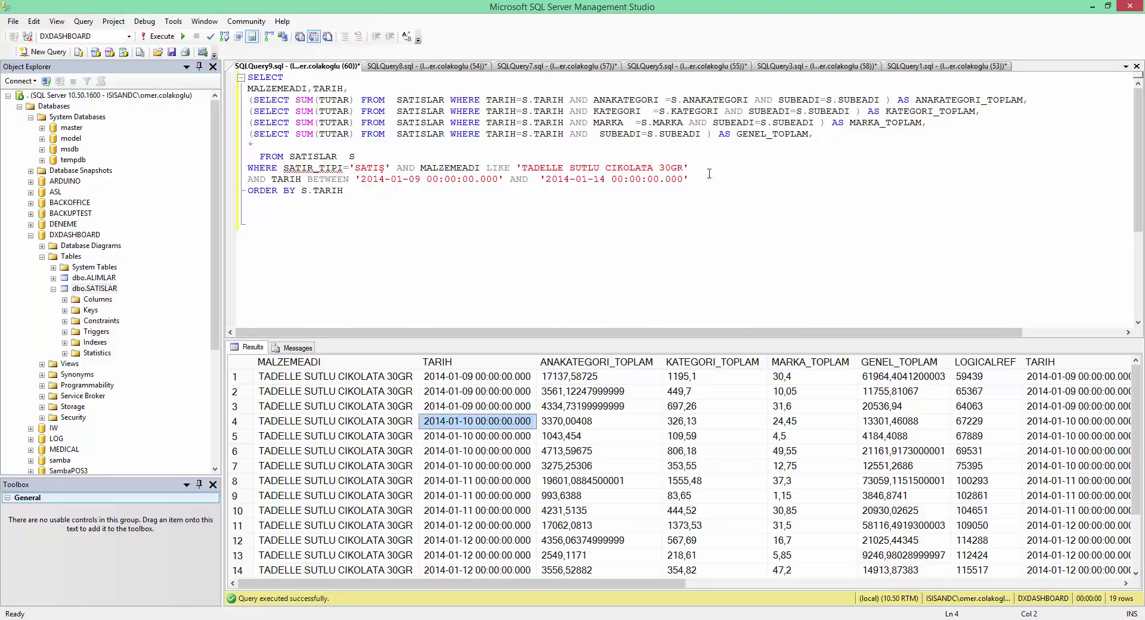
left_click_drag(704, 179, 361, 180)
key("ctrl+v")
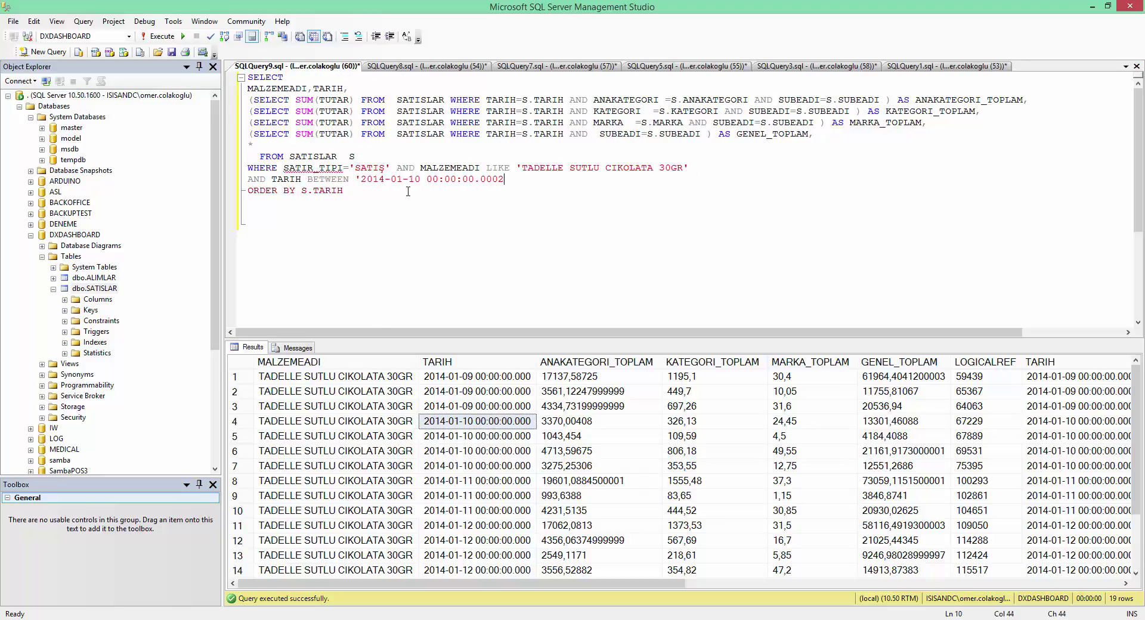
key("F5")
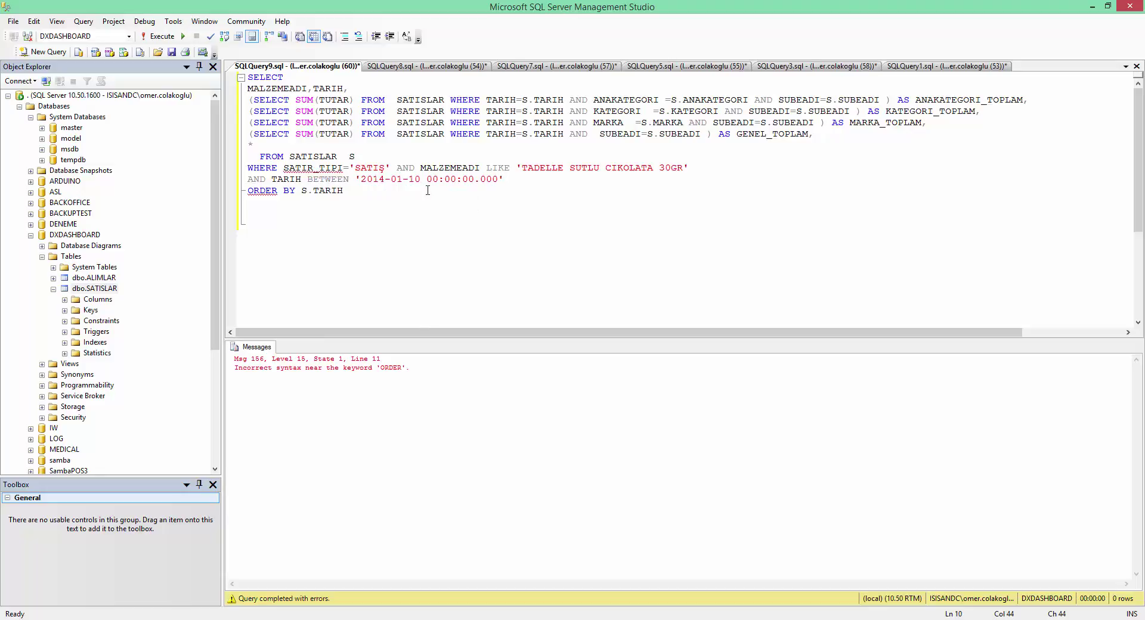
Replace BETWEEN with = in the TARIH condition, run the query and look through the result columns
double_click(322, 179)
type("=")
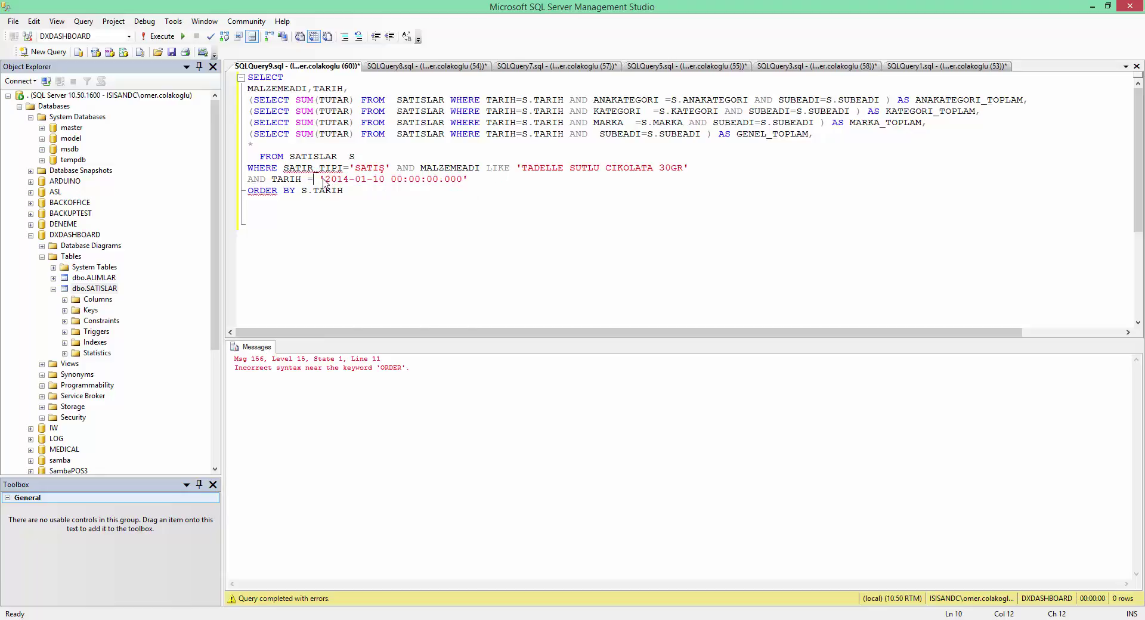
key("F5")
left_click_drag(653, 583, 1024, 603)
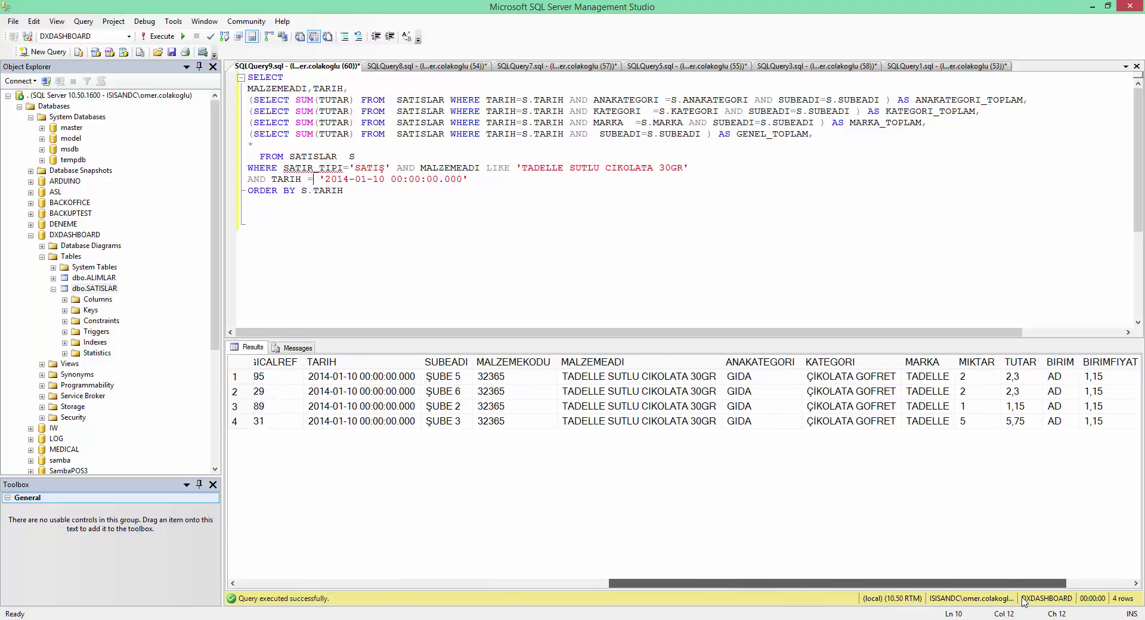
left_click_drag(1023, 603, 805, 574)
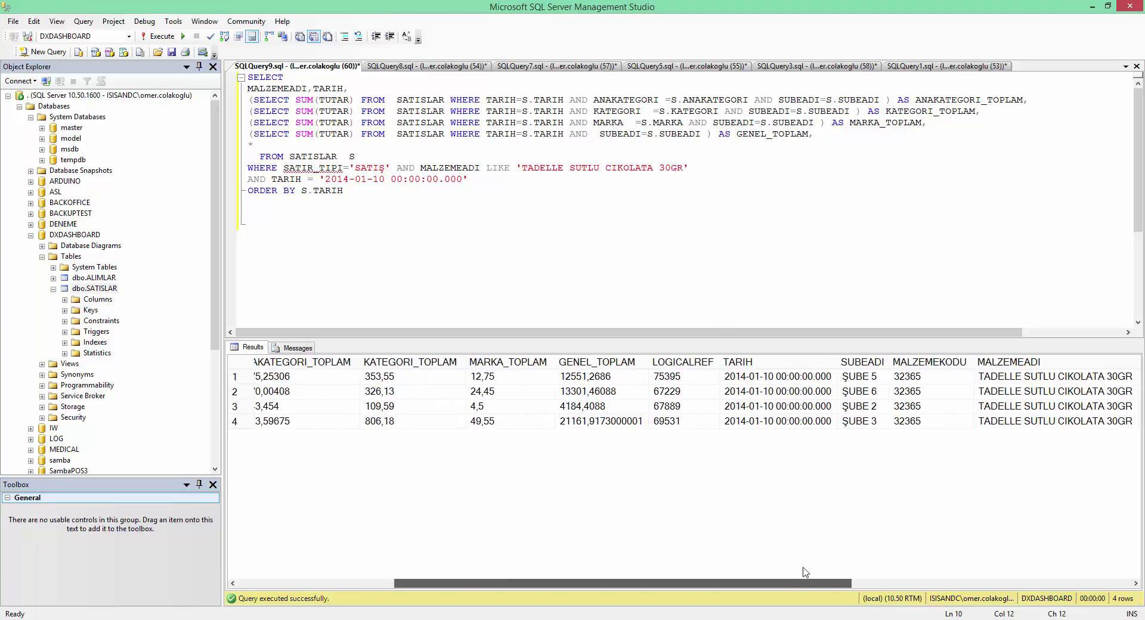
Broaden the MALZEMEADI filter to LIKE 'TADELLE%' and run the query
left_click(686, 170)
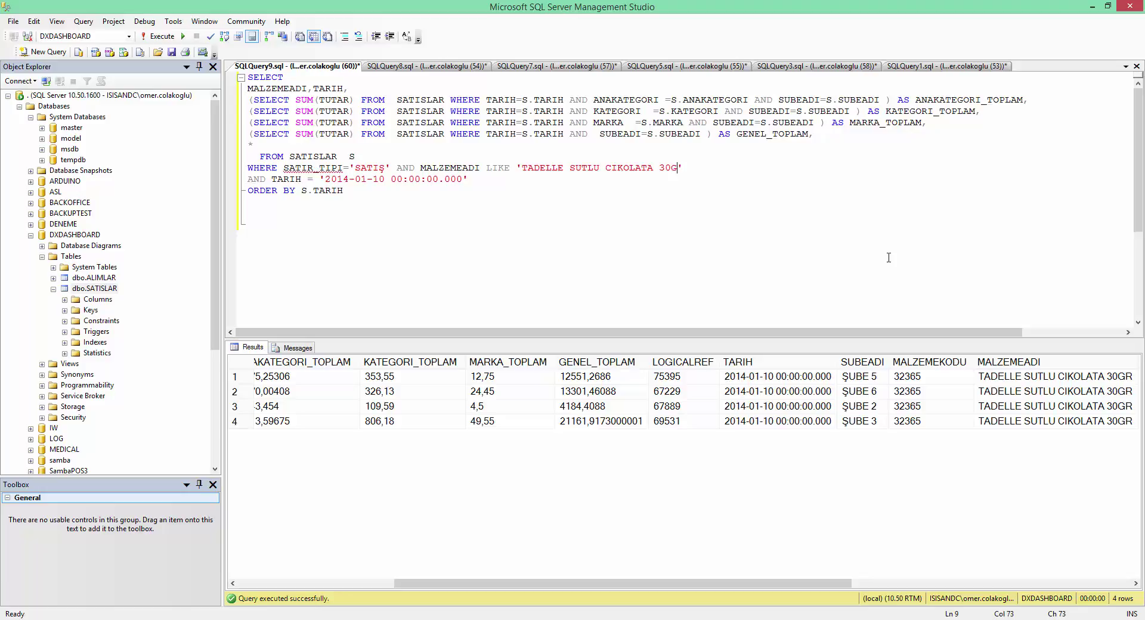
key("BackSpace")
key("BackSpace")
key("BackSpace")
key("BackSpace")
key("BackSpace")
key("BackSpace")
key("BackSpace")
key("BackSpace")
key("BackSpace")
key("BackSpace")
key("BackSpace")
key("BackSpace")
key("BackSpace")
key("F5")
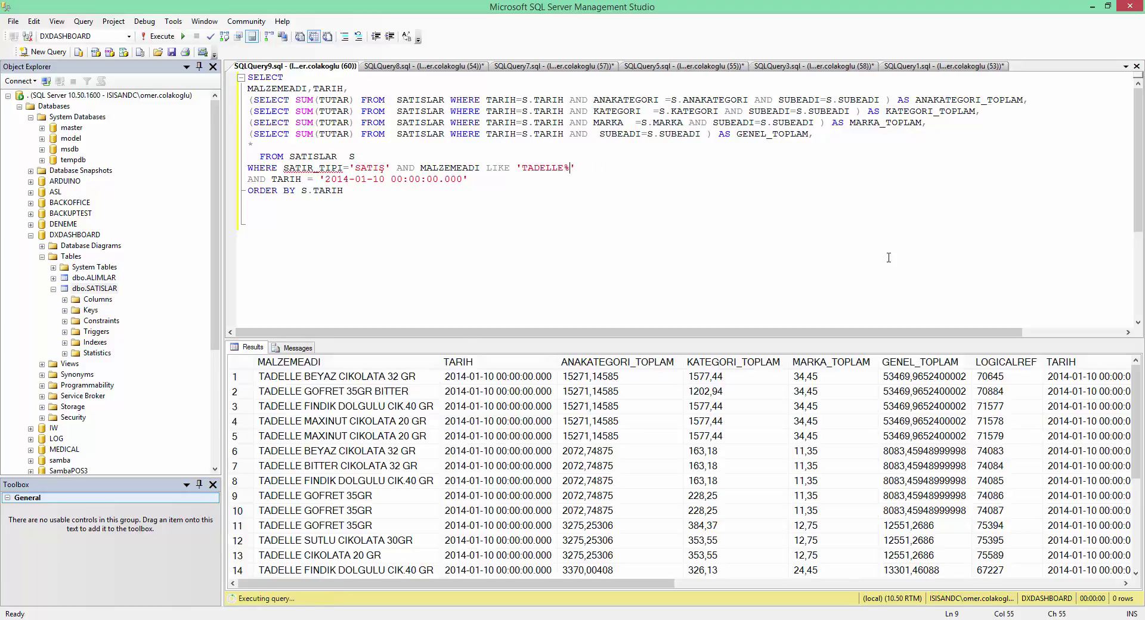
Add the condition and SUBEADI ='ŞUBE 4' to the WHERE clause, using the branch name from the results, and run the query
left_click(459, 422)
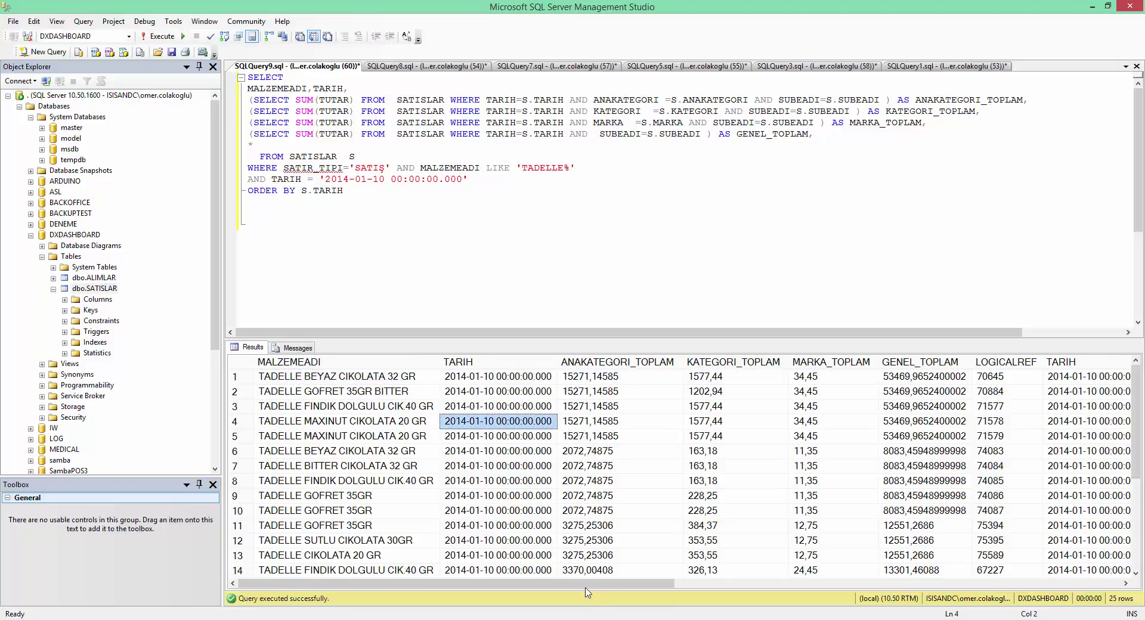
left_click_drag(606, 585, 949, 599)
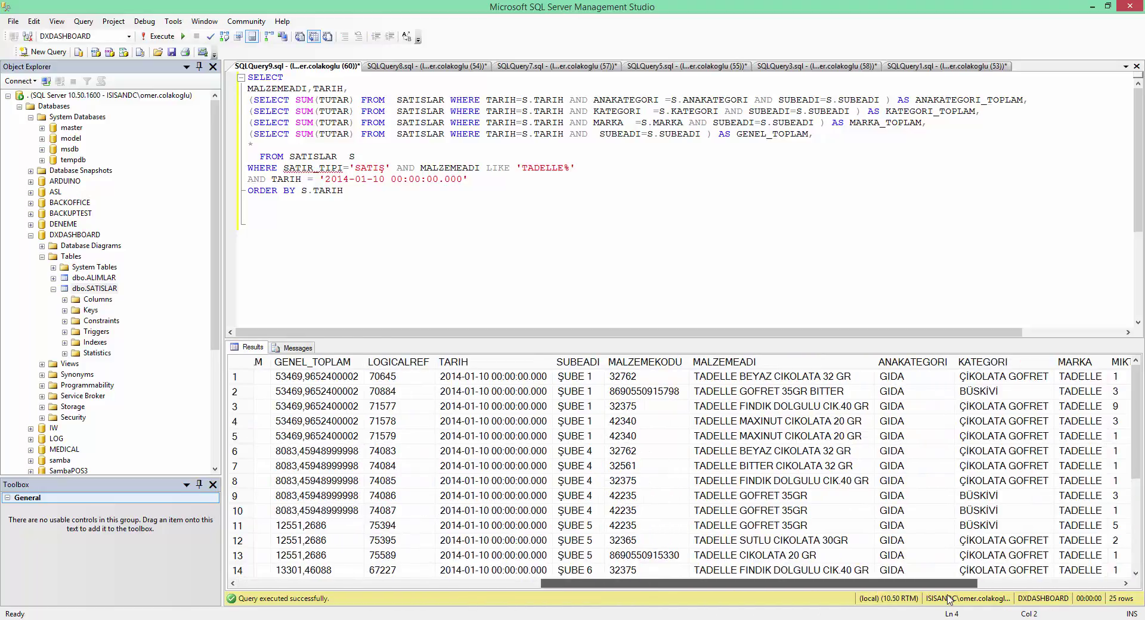
right_click(575, 451)
left_click(525, 457)
left_click(628, 194)
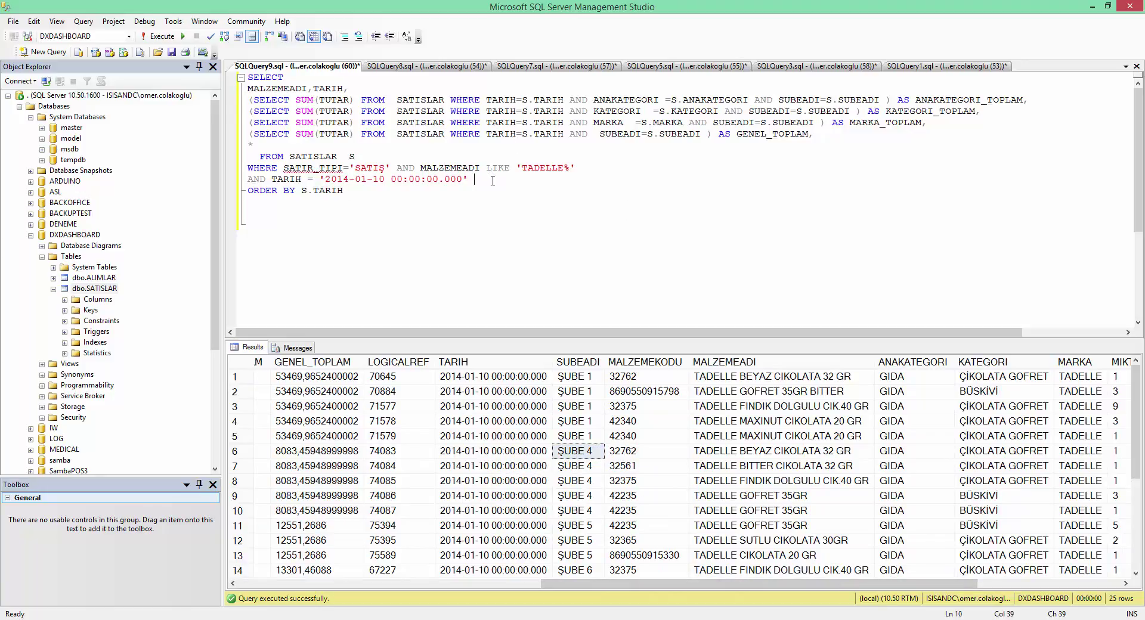
type("and SUBEADI ='ŞUBE 4")
key("F5")
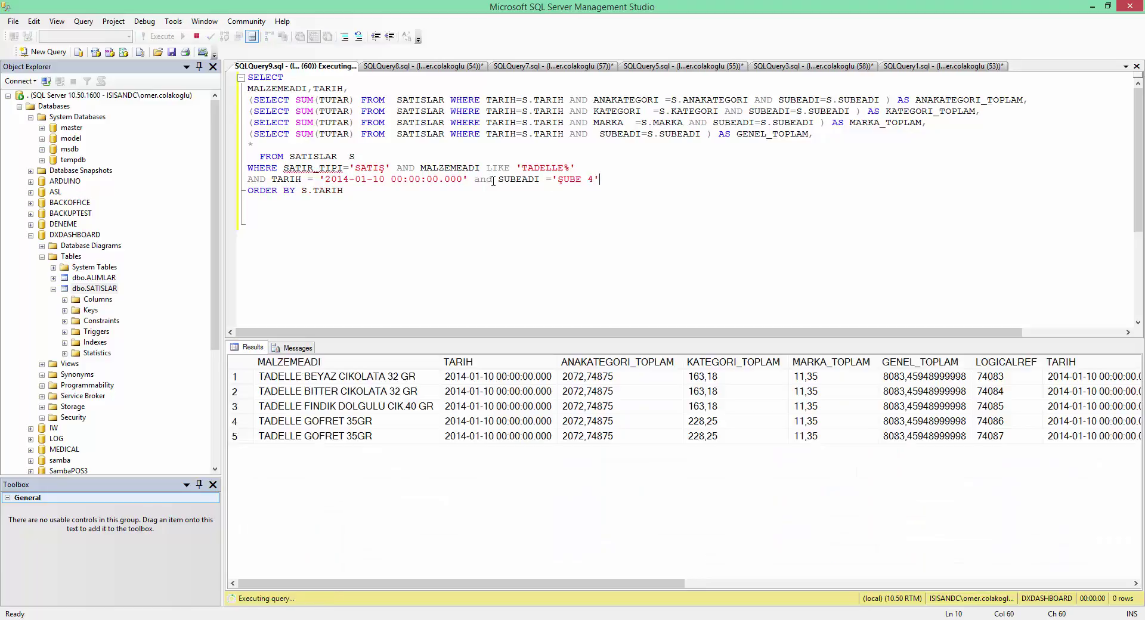
Narrow the MALZEMEADI filter to LIKE 'TADELLE GOFRET 35GR%' with the product name from the results and run the query
left_click(368, 424)
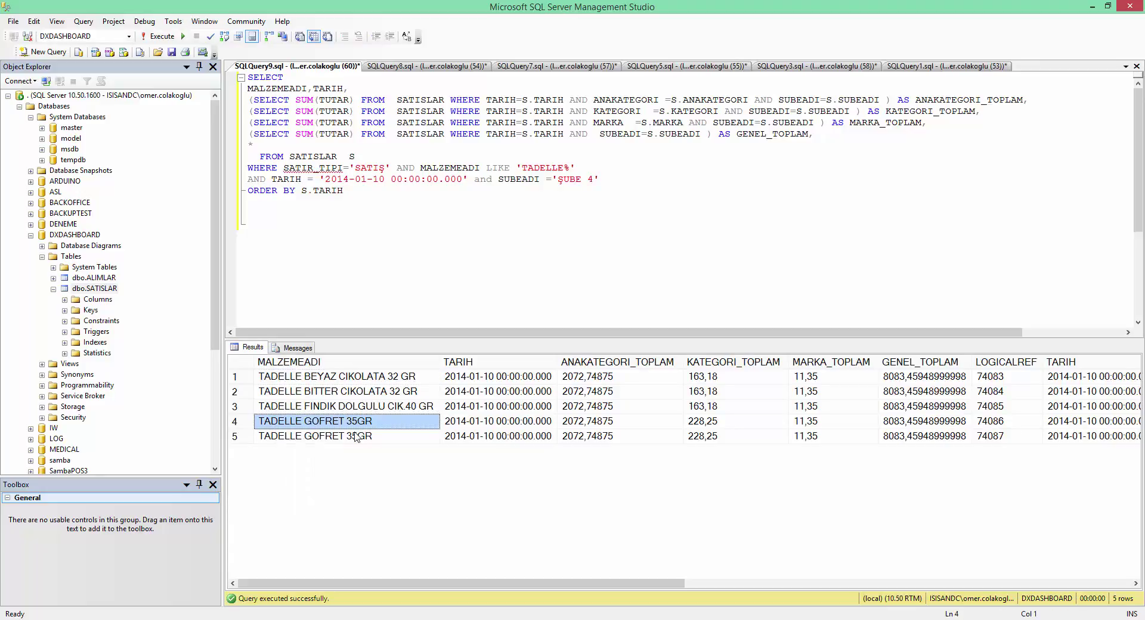
double_click(559, 169)
key("ctrl+v")
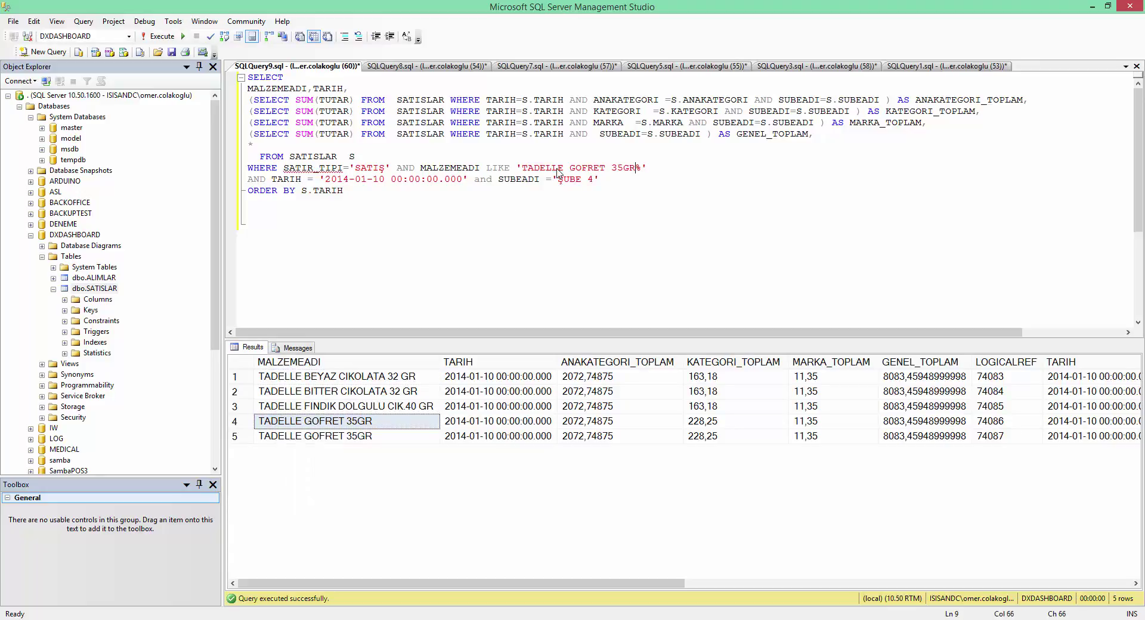
key("F5")
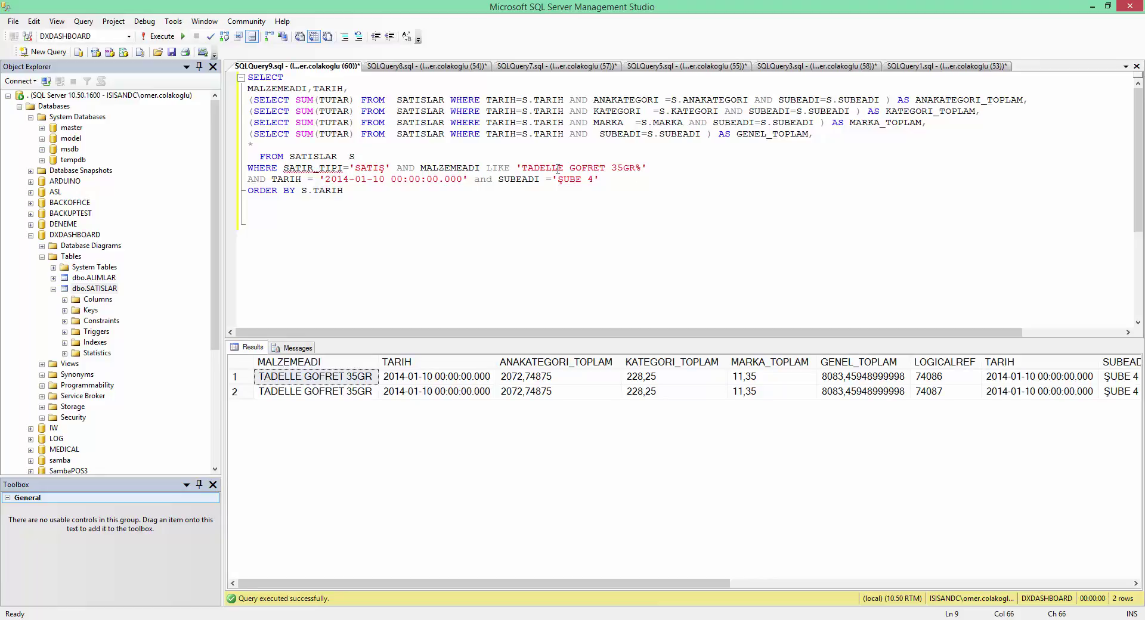
Examine the ANAKATEGORI, KATEGORI and MARKA totals and the branch and TUTAR columns of the returned rows
left_click_drag(710, 584, 948, 586)
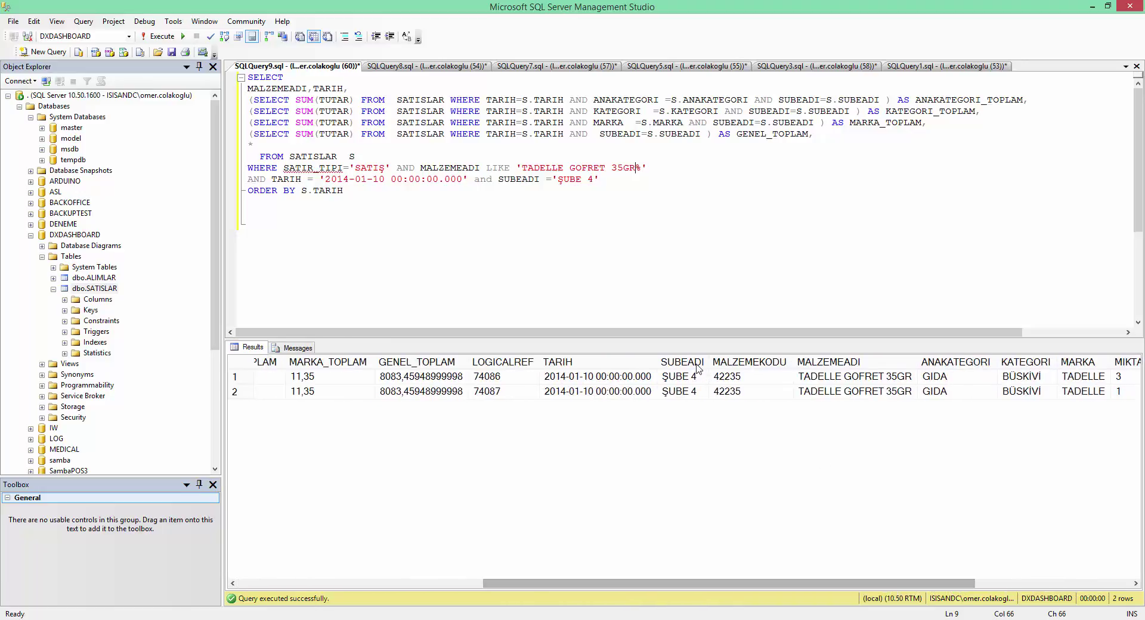
left_click_drag(704, 584, 401, 567)
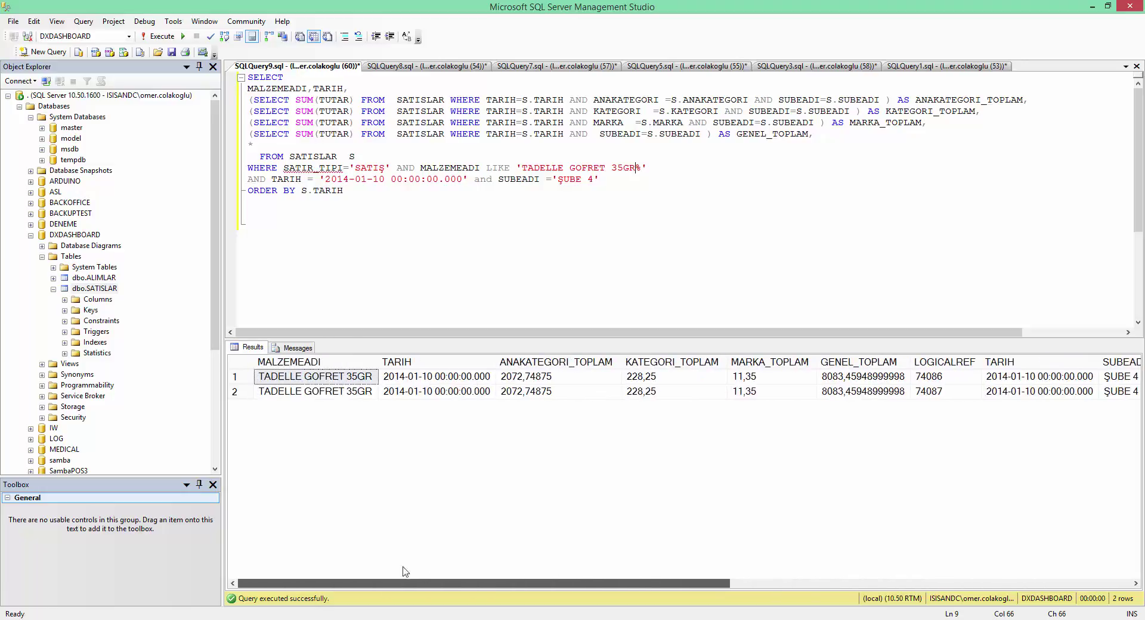
left_click_drag(386, 501, 397, 497)
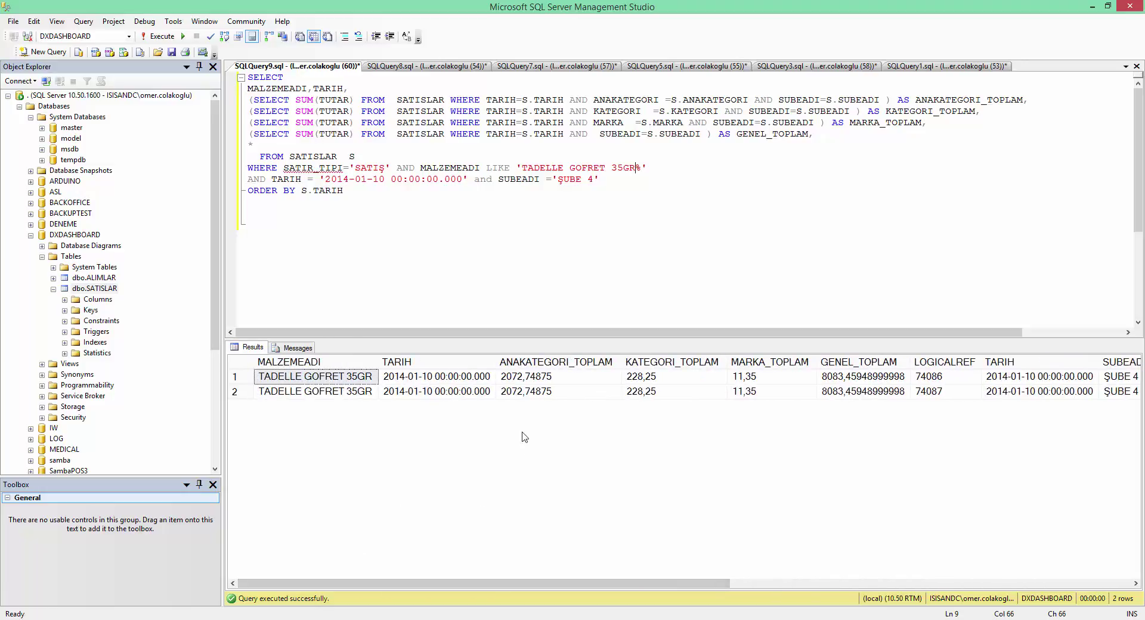
left_click(574, 385)
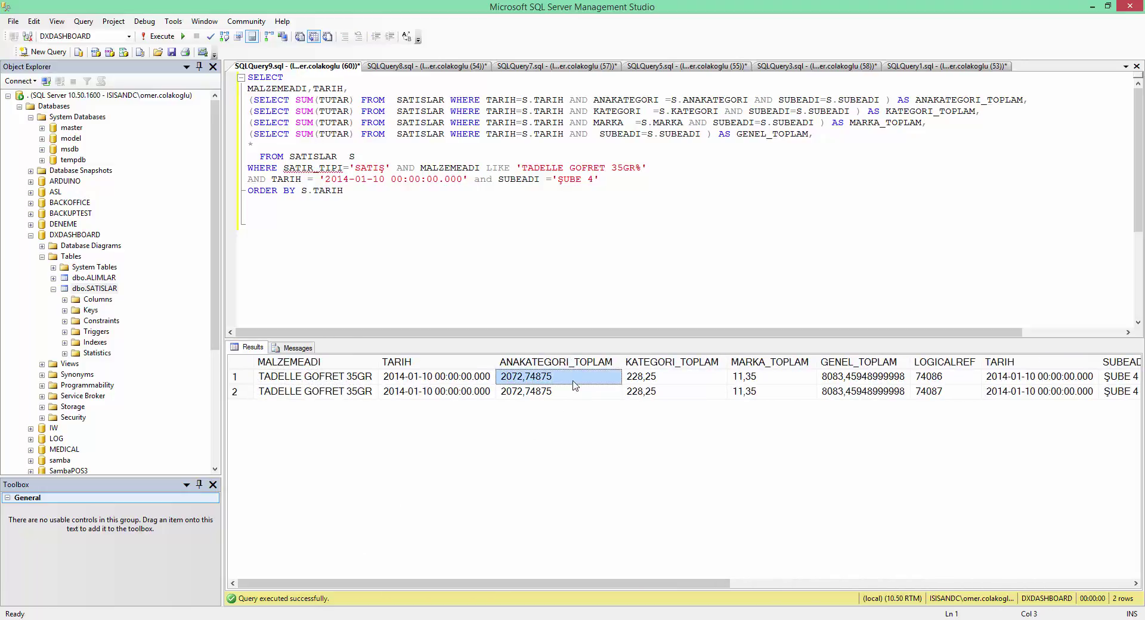
left_click(666, 381)
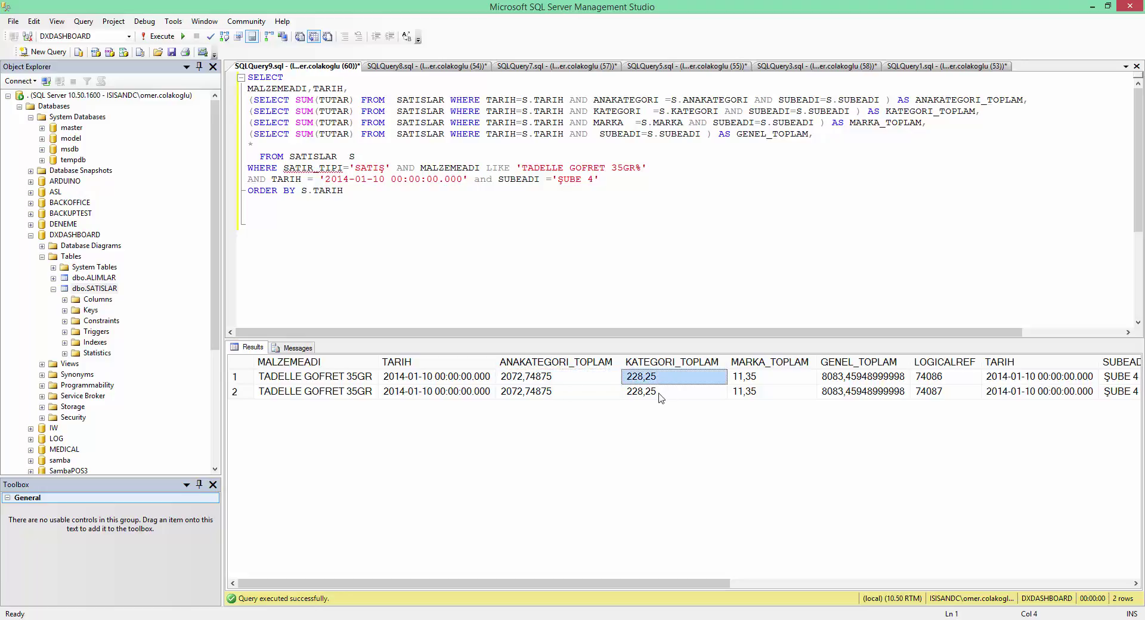
left_click(778, 378)
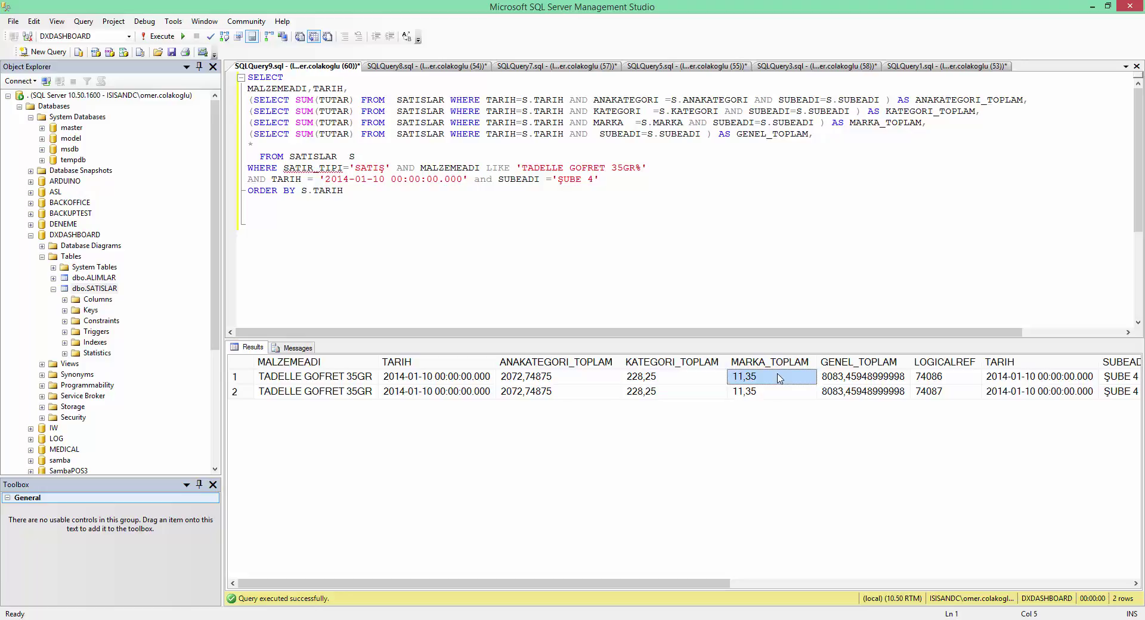
left_click_drag(683, 585, 1097, 611)
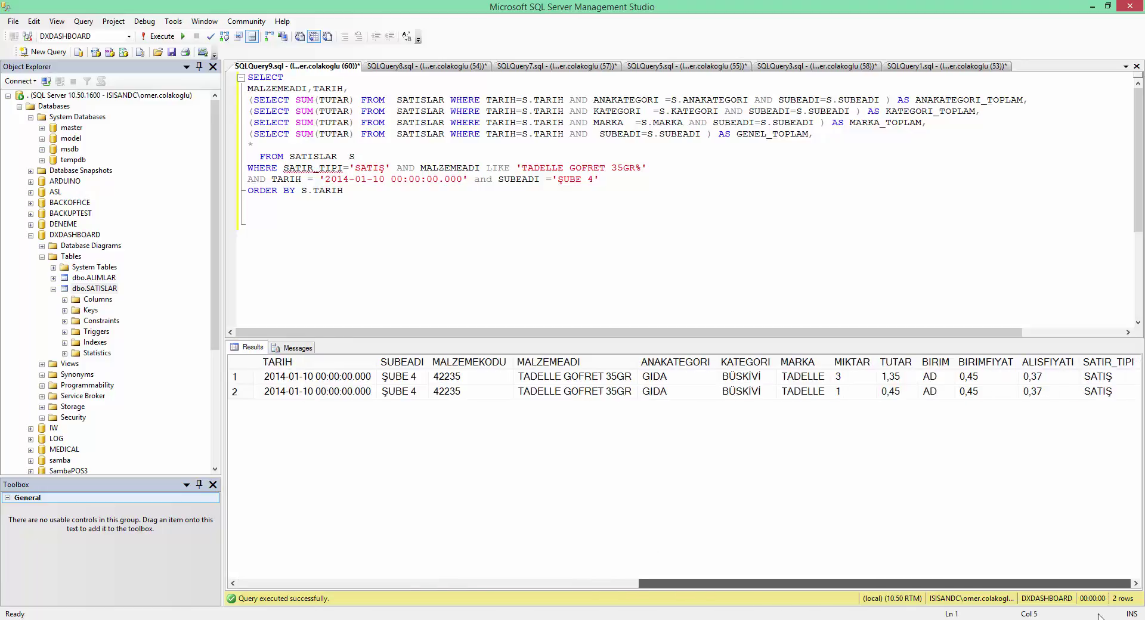
left_click(899, 384)
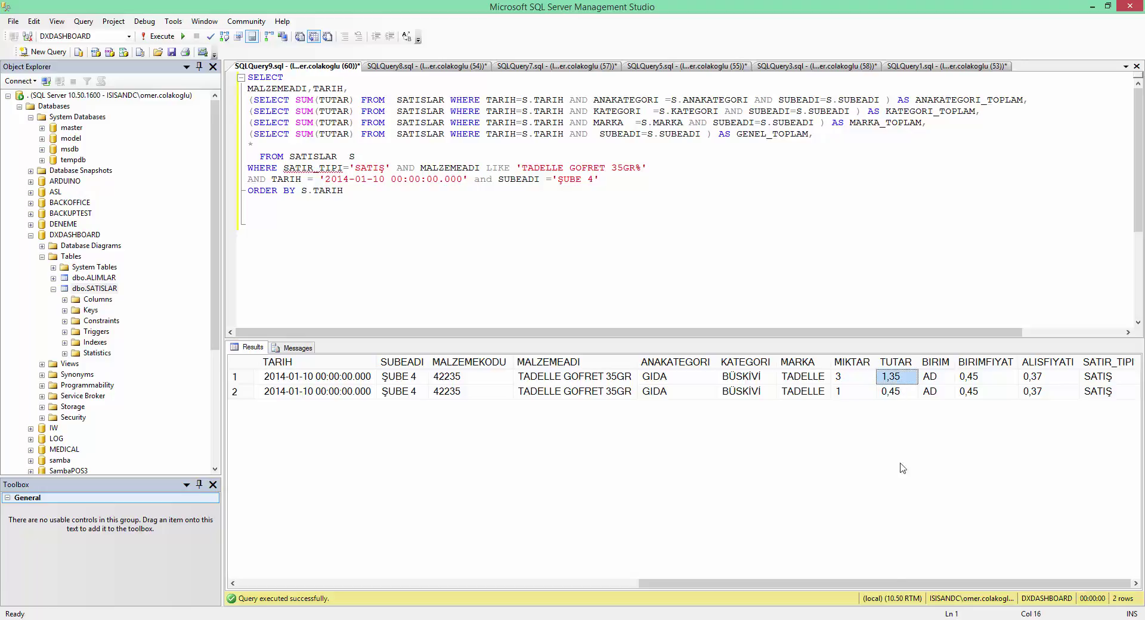
left_click_drag(894, 584, 330, 534)
Copy the whole SELECT query with its four total subqueries from the query editor
key("ctrl+a")
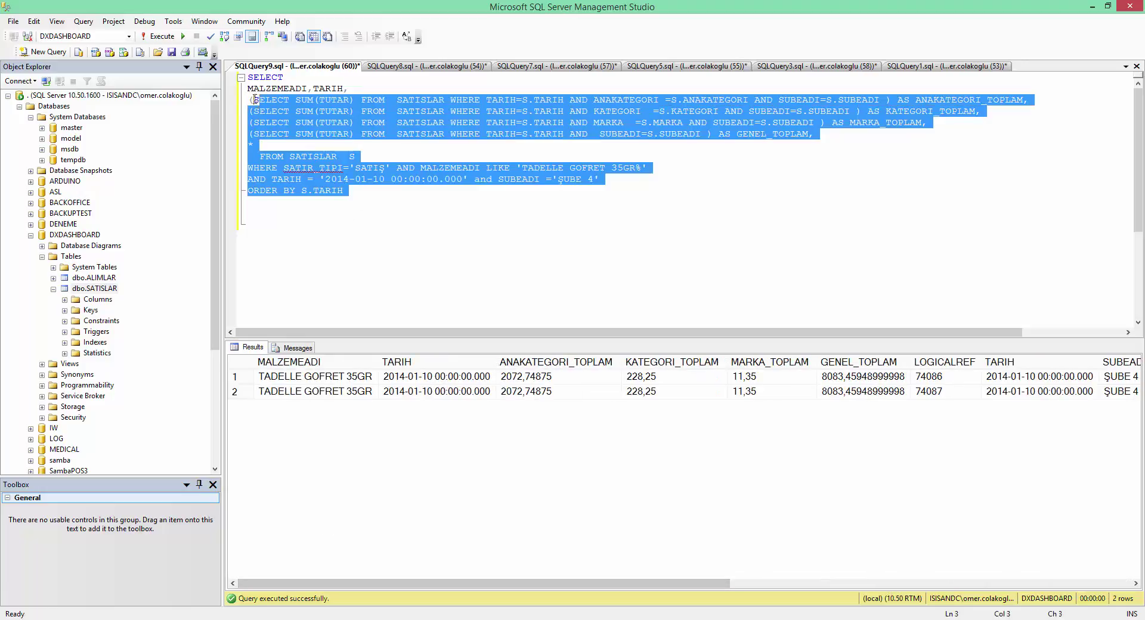
right_click(292, 123)
left_click(271, 140)
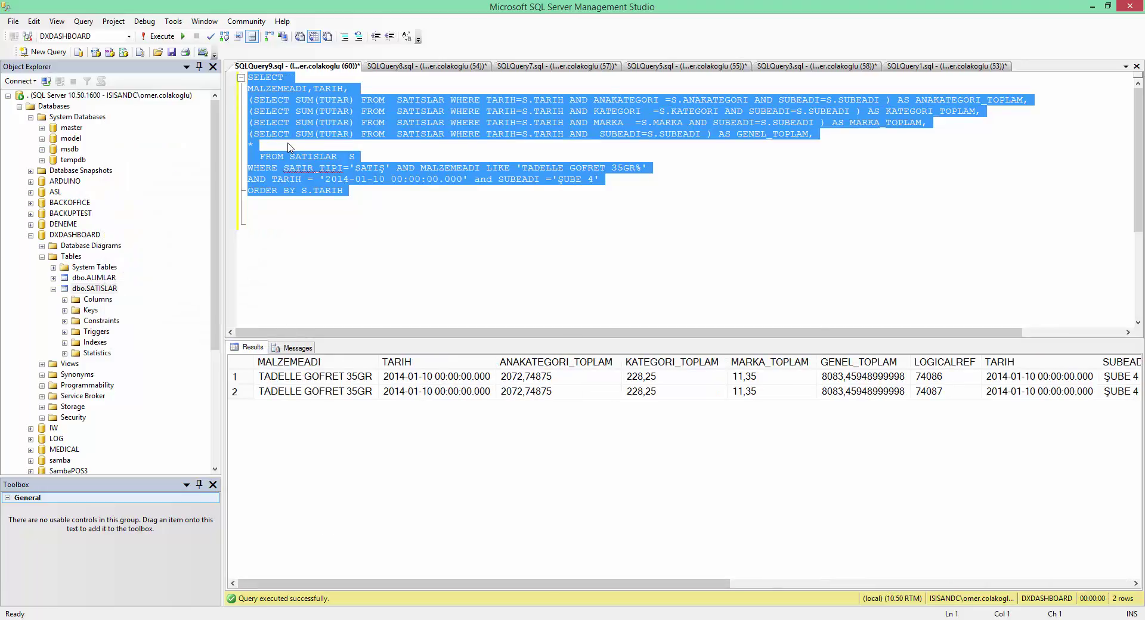
Switch to the dashboard designer and set up a Database source connecting to the DXDASHBOARD database on localhost
left_click(686, 619)
left_click(717, 570)
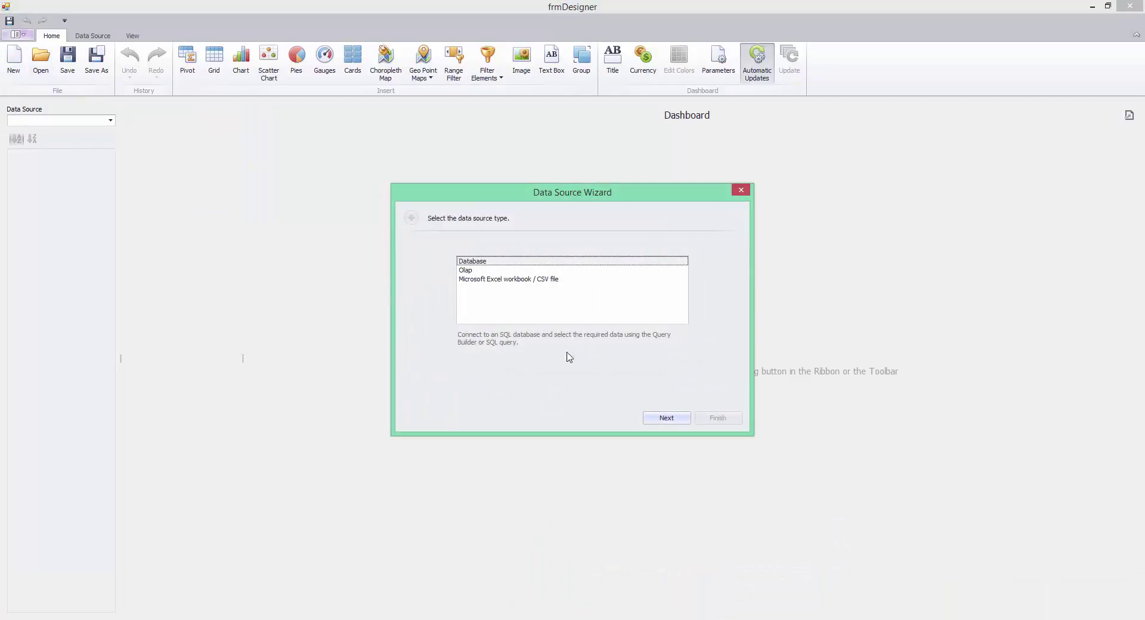
left_click(667, 419)
left_click(544, 336)
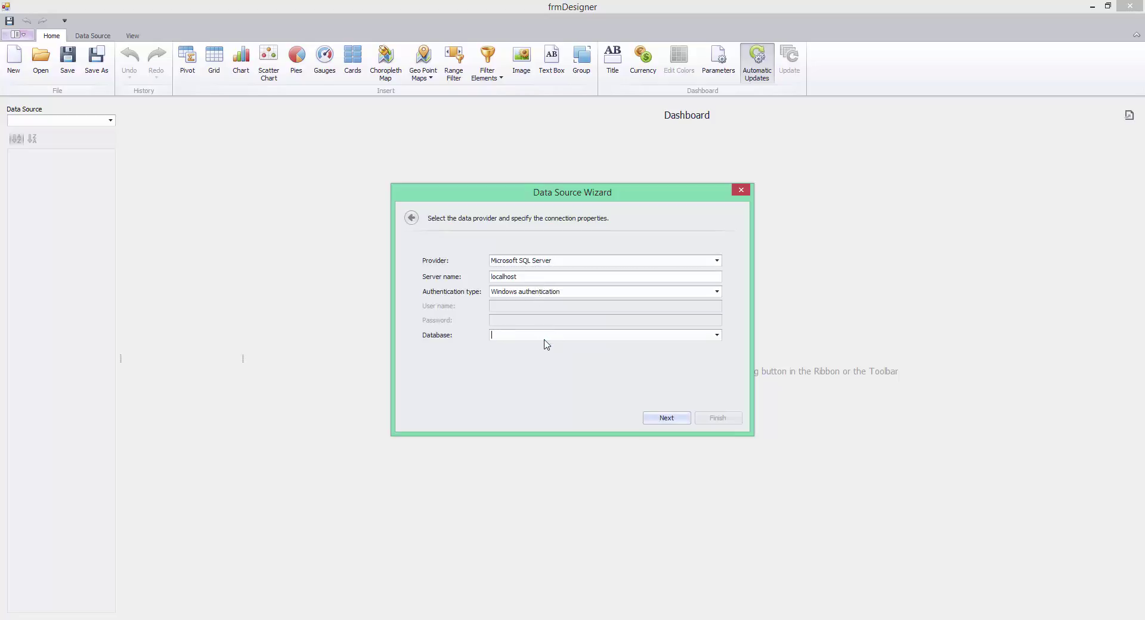
type("DXDASHBOARD")
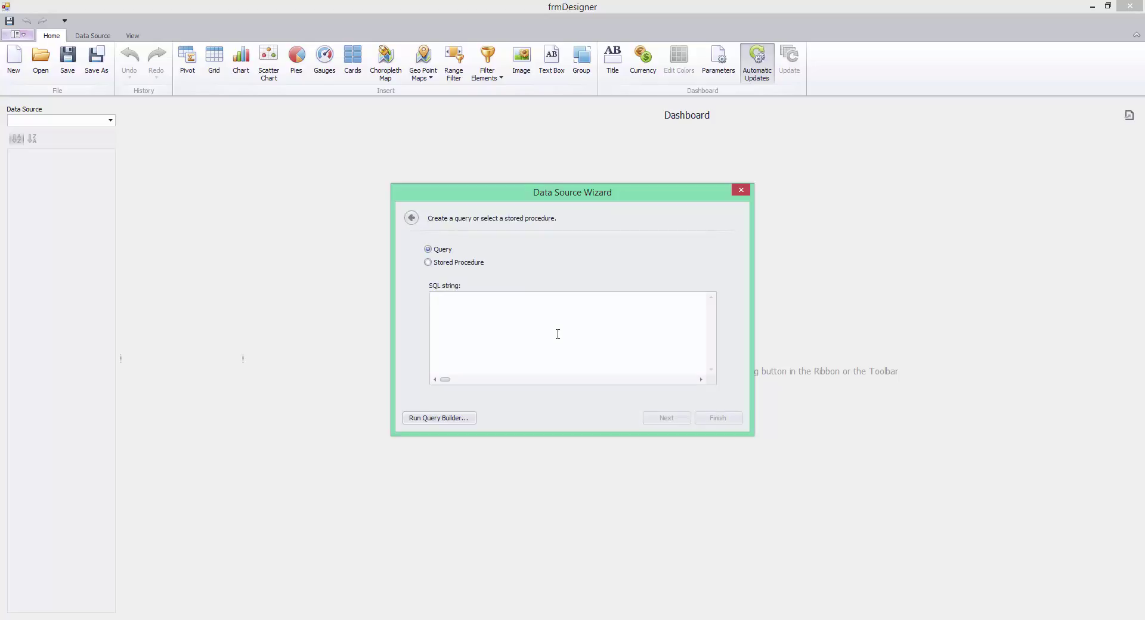
Use the copied SELECT query as the data source's SQL string and finish the Data Source Wizard
key("ctrl+v")
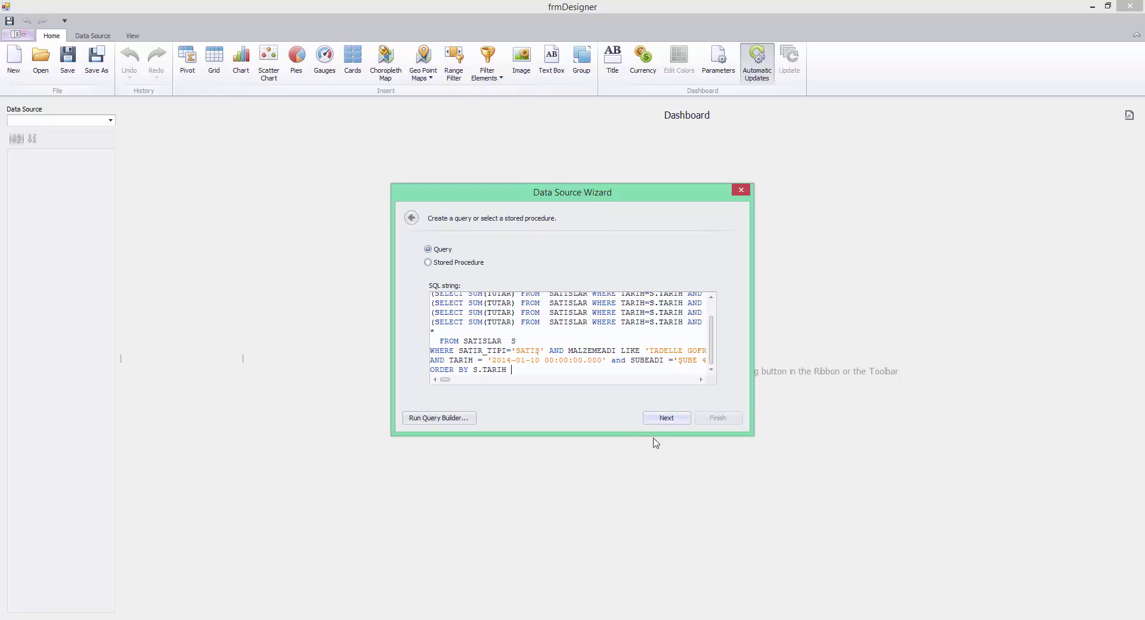
left_click(670, 419)
left_click(717, 421)
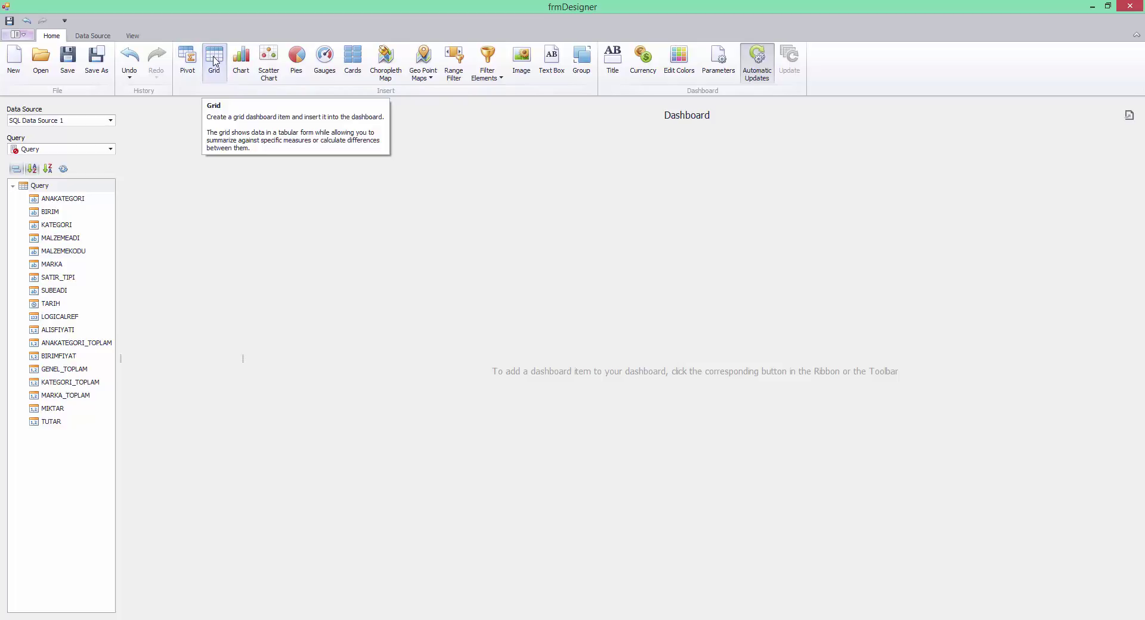
Insert a grid into the dashboard and review the column headings at the start of sheet Sayfa2 in Excel
left_click(214, 60)
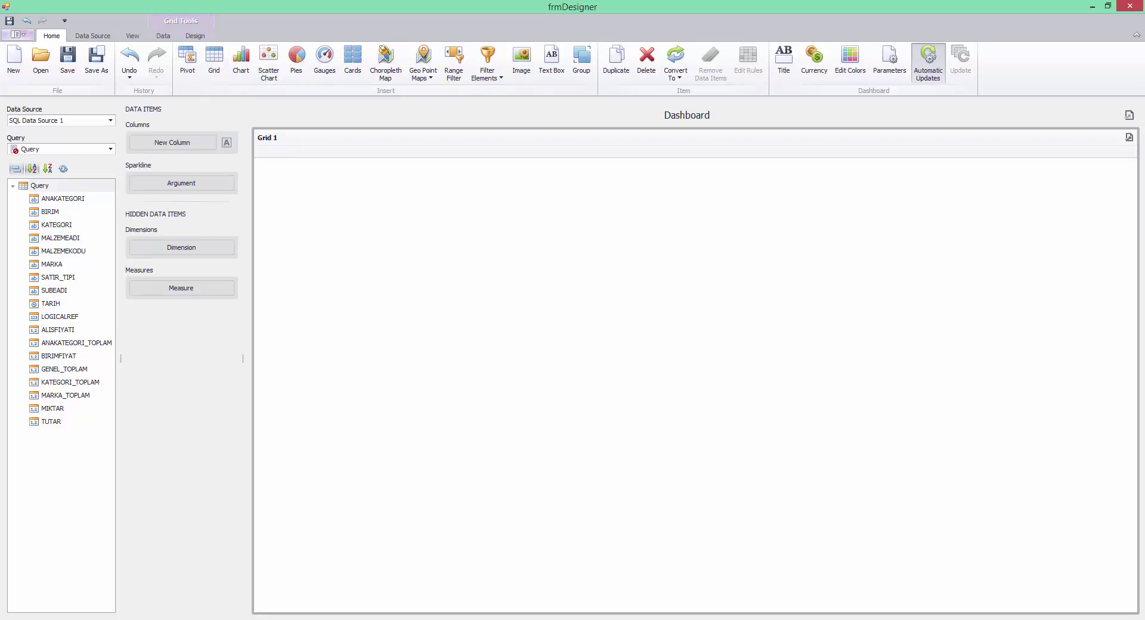
key("alt+Tab")
scroll(159, 160, "up", 20)
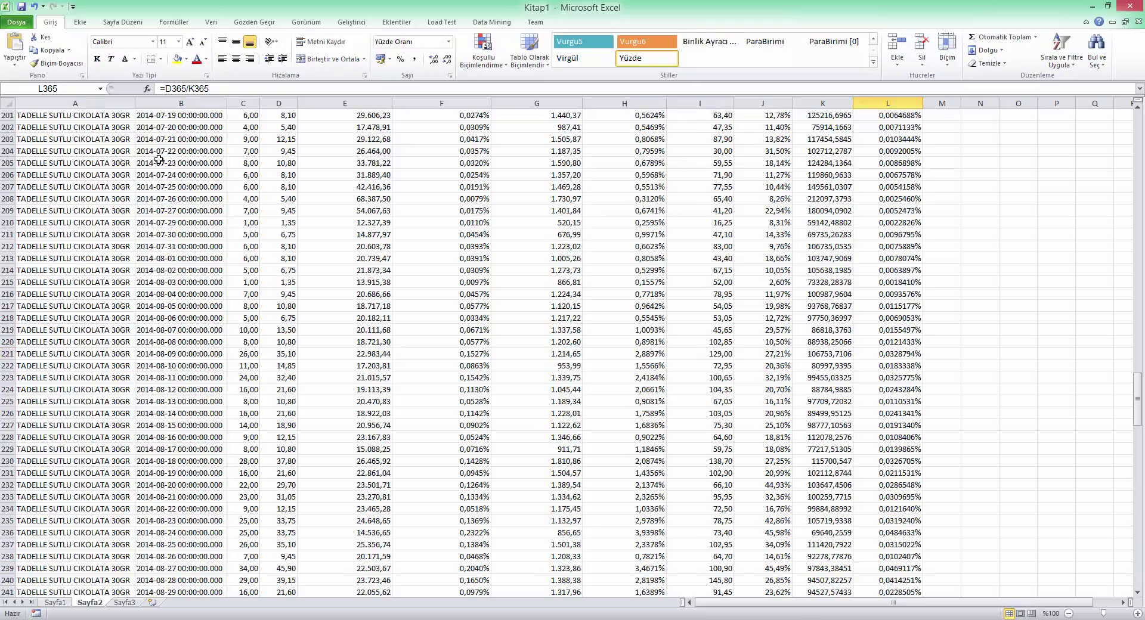
scroll(159, 160, "up", 20)
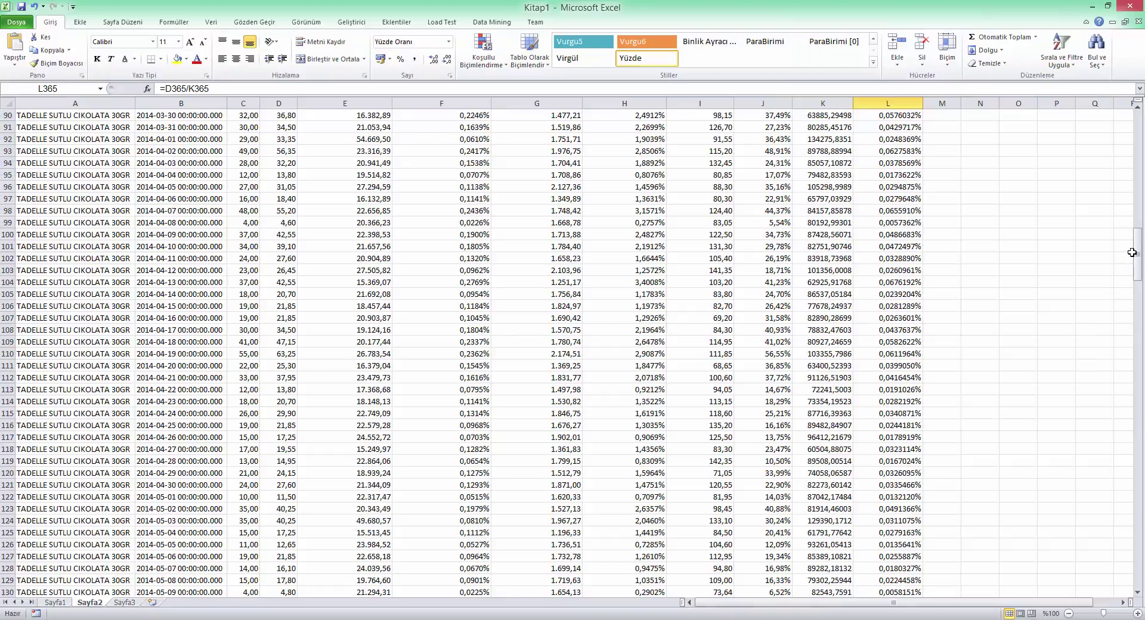
left_click_drag(1136, 252, 1136, 136)
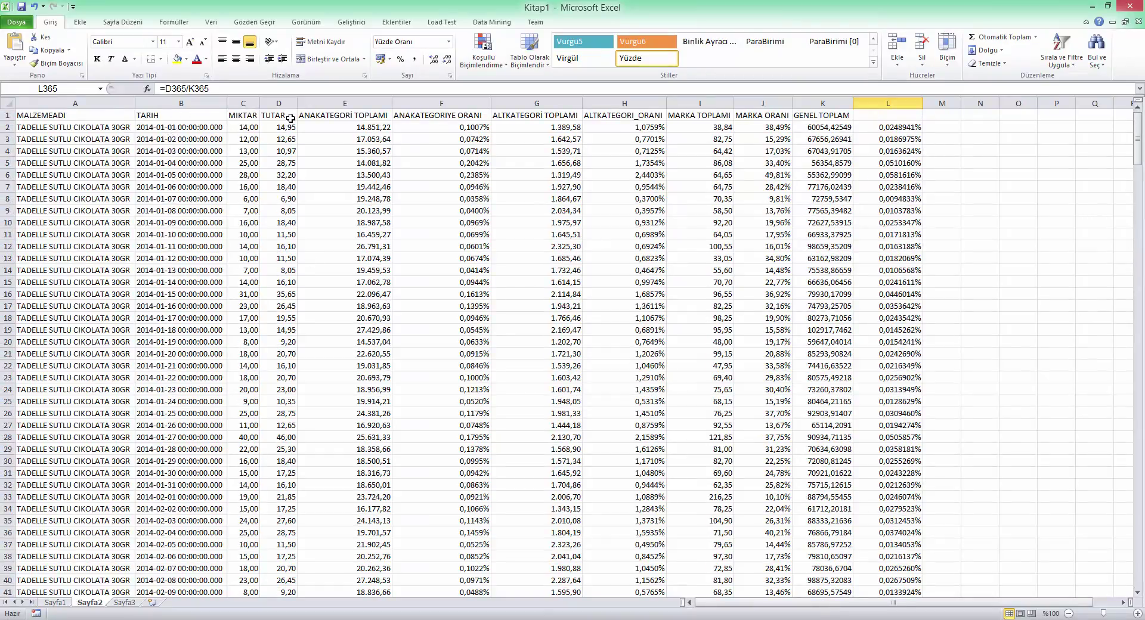
Back in the dashboard designer, add MALZEMEADI, TARIH, MIKTAR and TUTAR as grid columns, with TARIH shown as Day-Month-Year
key("alt+Tab")
left_click_drag(62, 238, 191, 153)
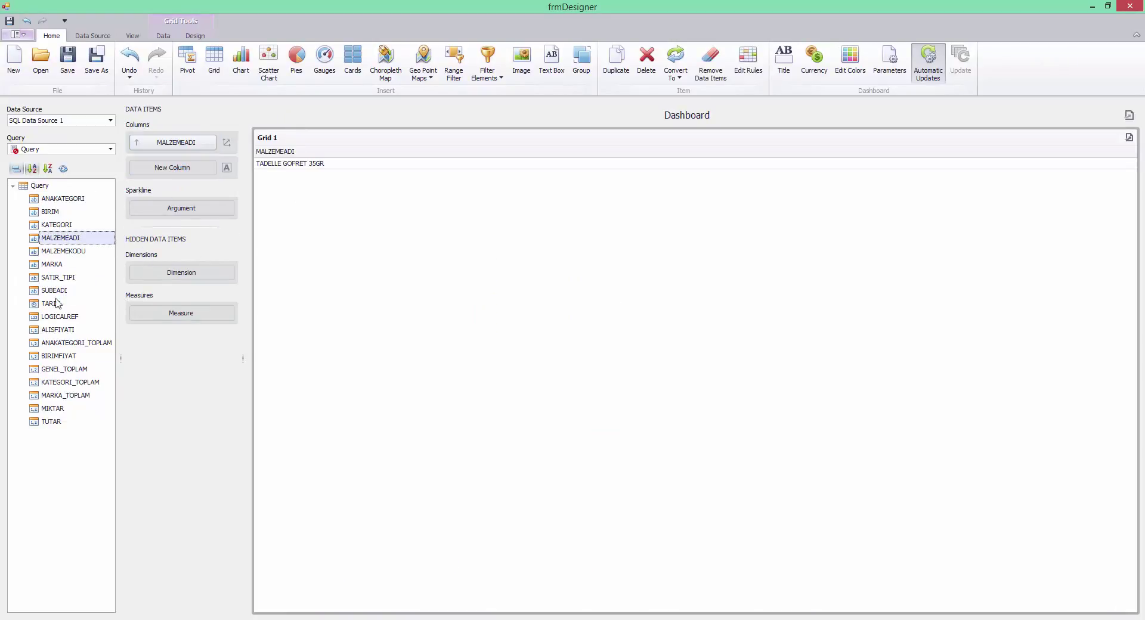
left_click_drag(57, 304, 174, 169)
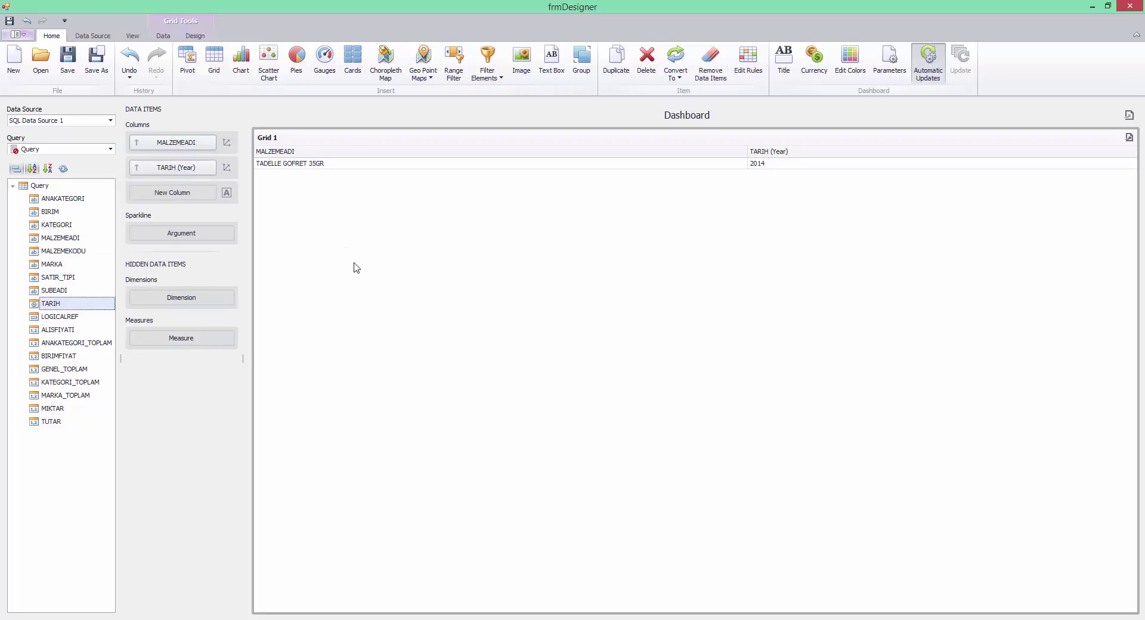
left_click(211, 168)
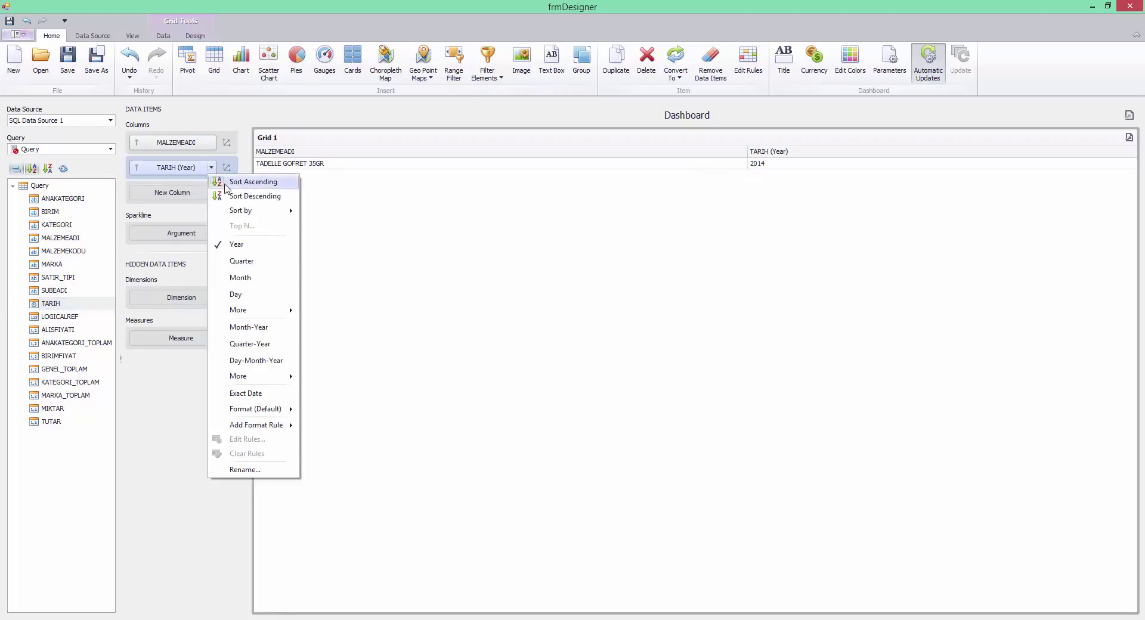
left_click(256, 361)
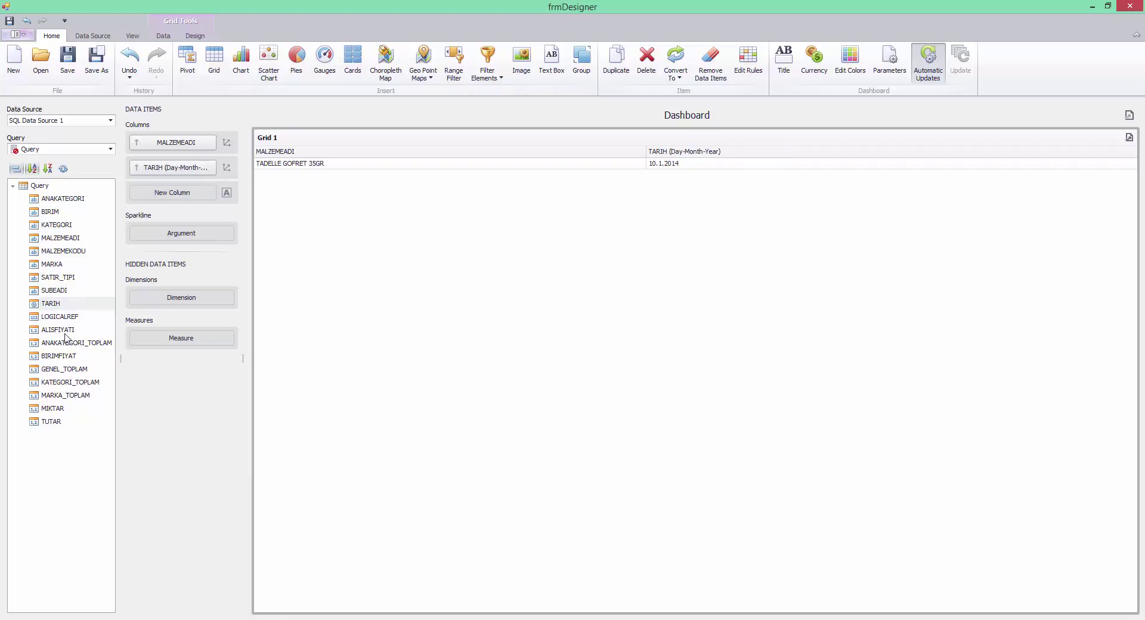
left_click_drag(60, 409, 171, 190)
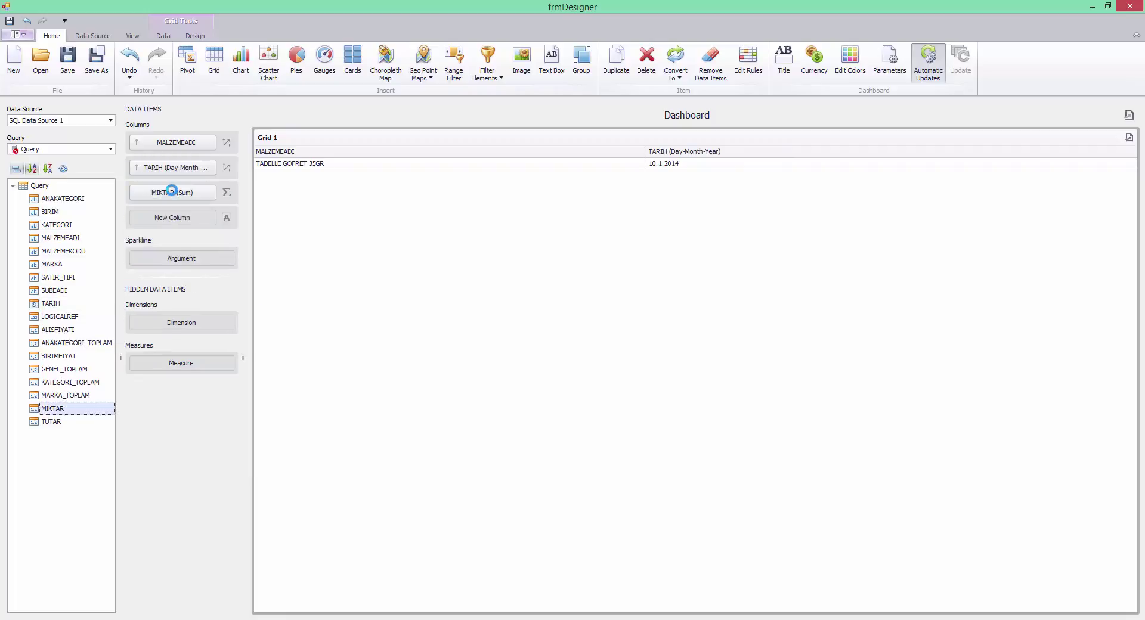
left_click_drag(51, 421, 171, 220)
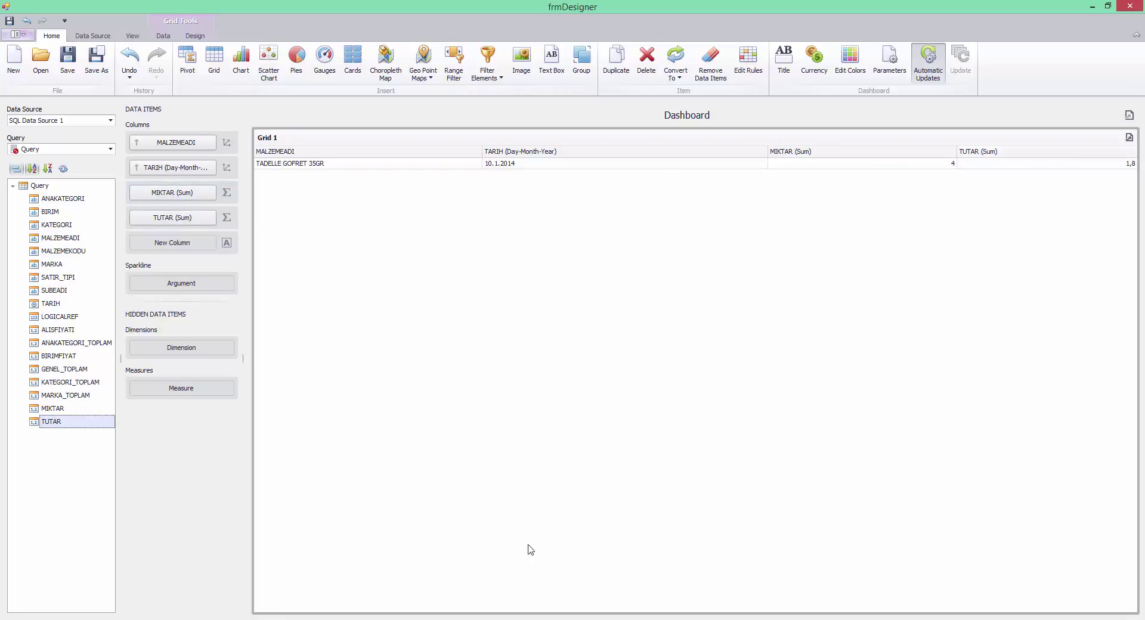
Compare the grid with the query result rows in Management Studio and the column headings in the Excel sheet
key("alt+Tab")
left_click_drag(316, 376, 448, 393)
left_click_drag(556, 404, 558, 404)
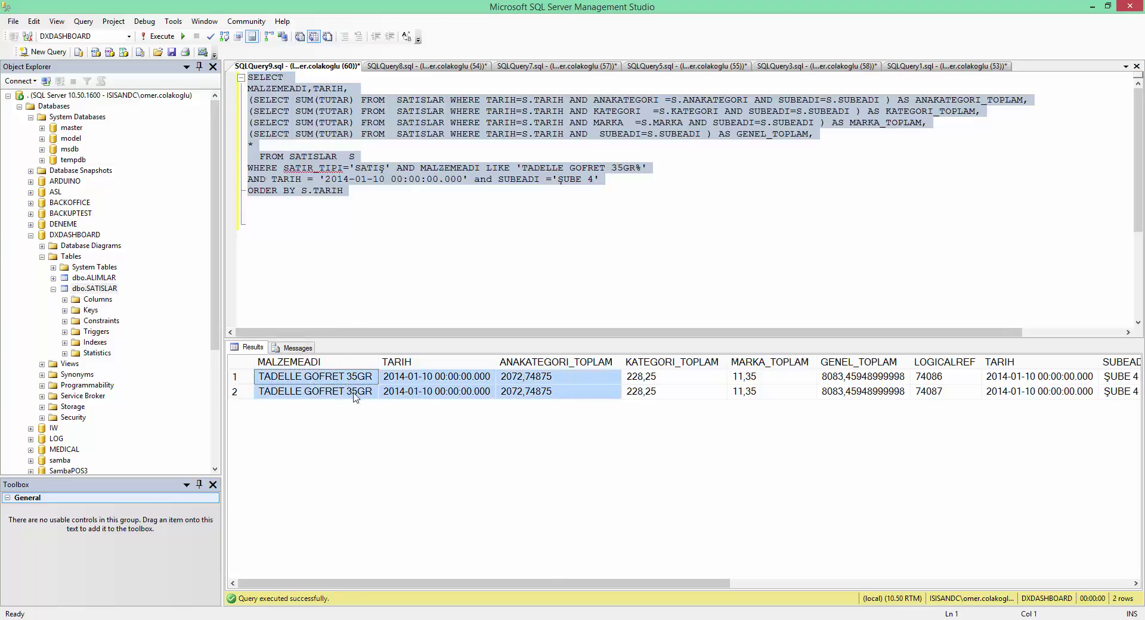
mouse_move(699, 607)
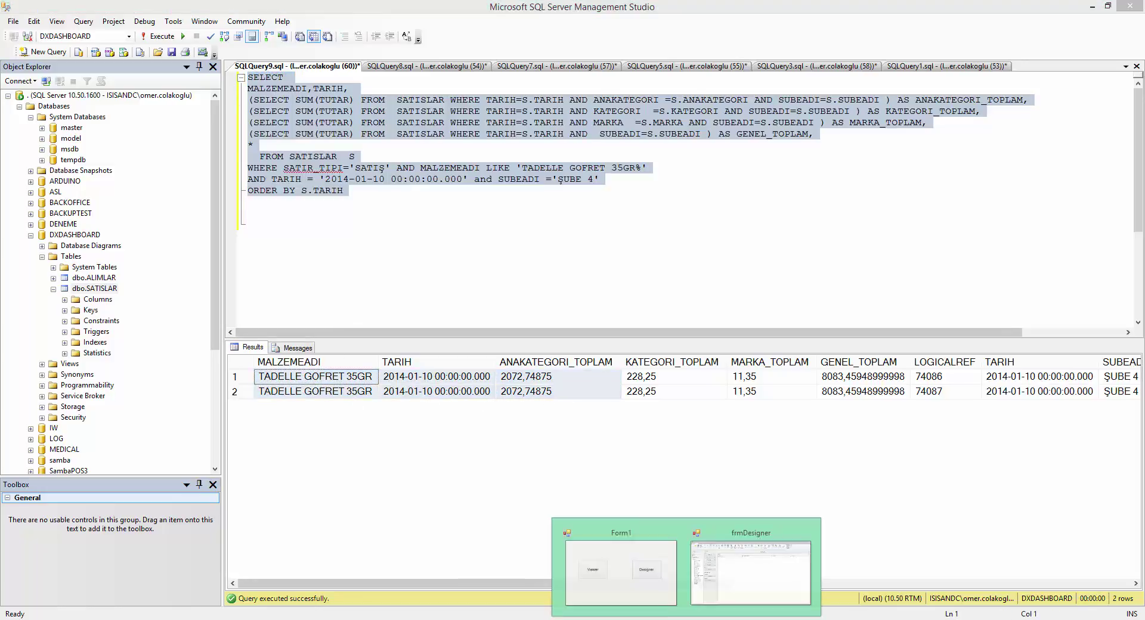
left_click(719, 587)
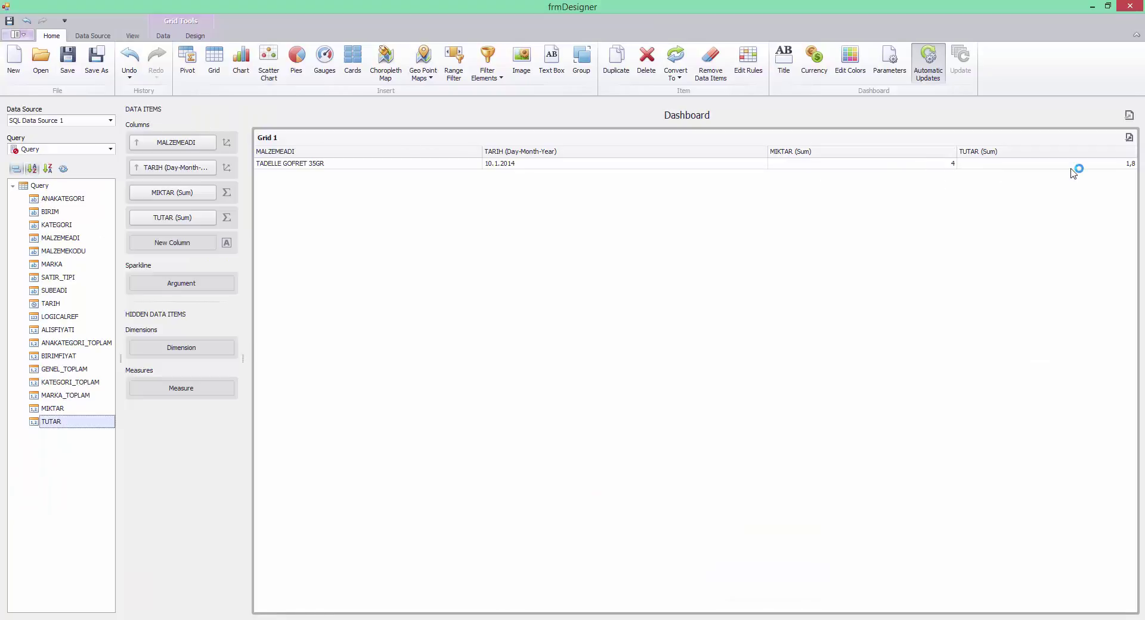
key("alt+Tab")
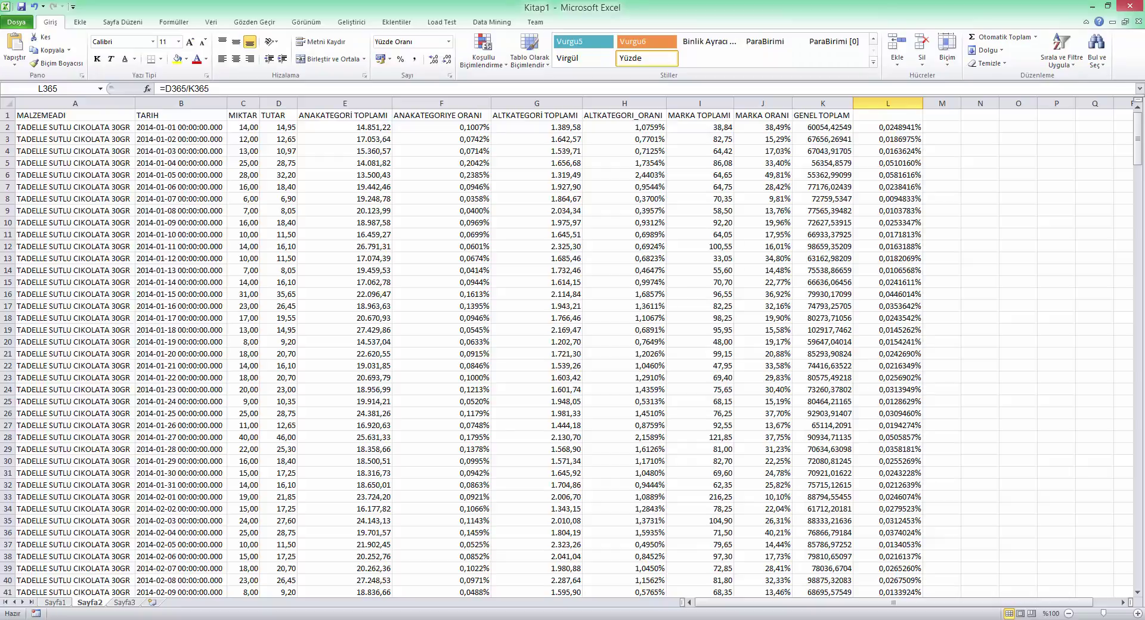
key("alt+Tab")
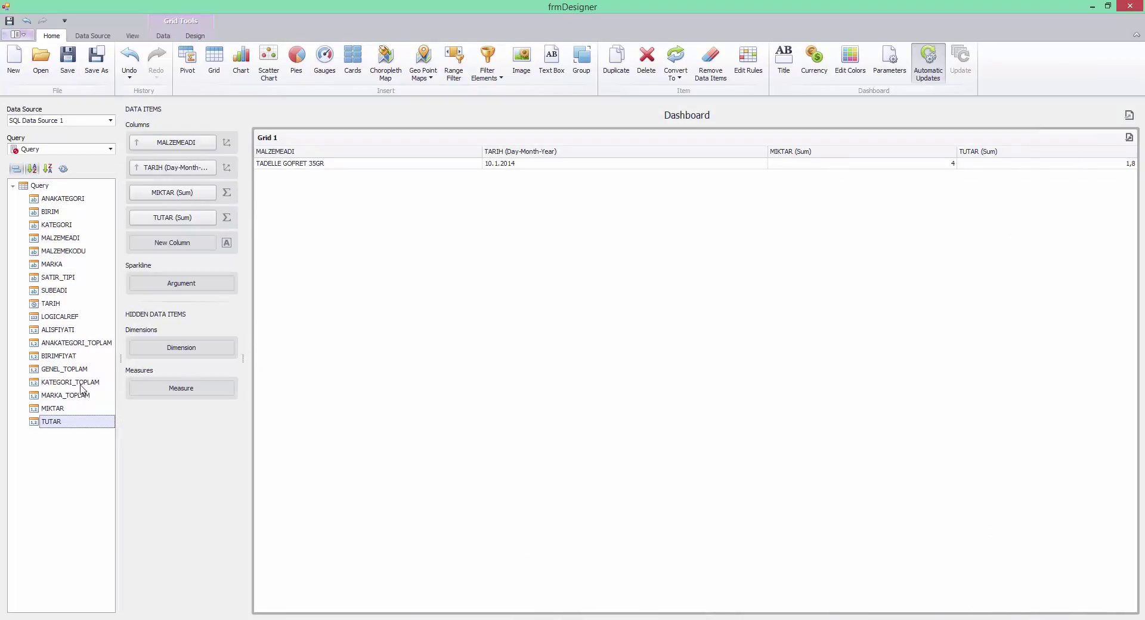
Add ANAKATEGORI_TOPLAM as a grid column and format it as Number in Ones with precision 0 and a group separator
left_click_drag(76, 345, 181, 246)
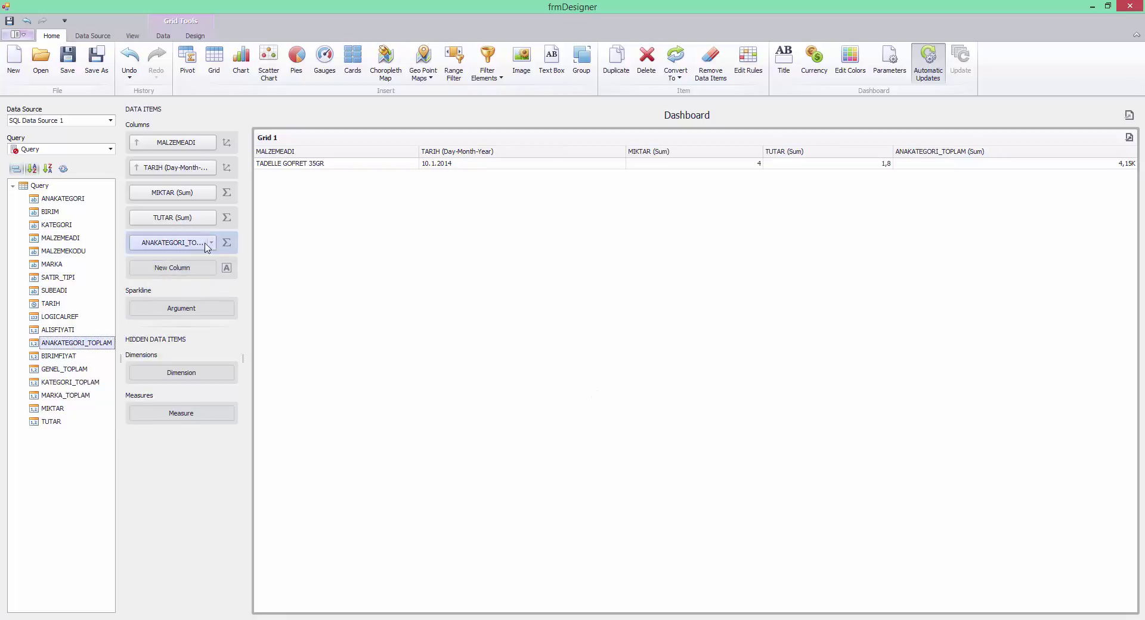
left_click(210, 244)
left_click(266, 374)
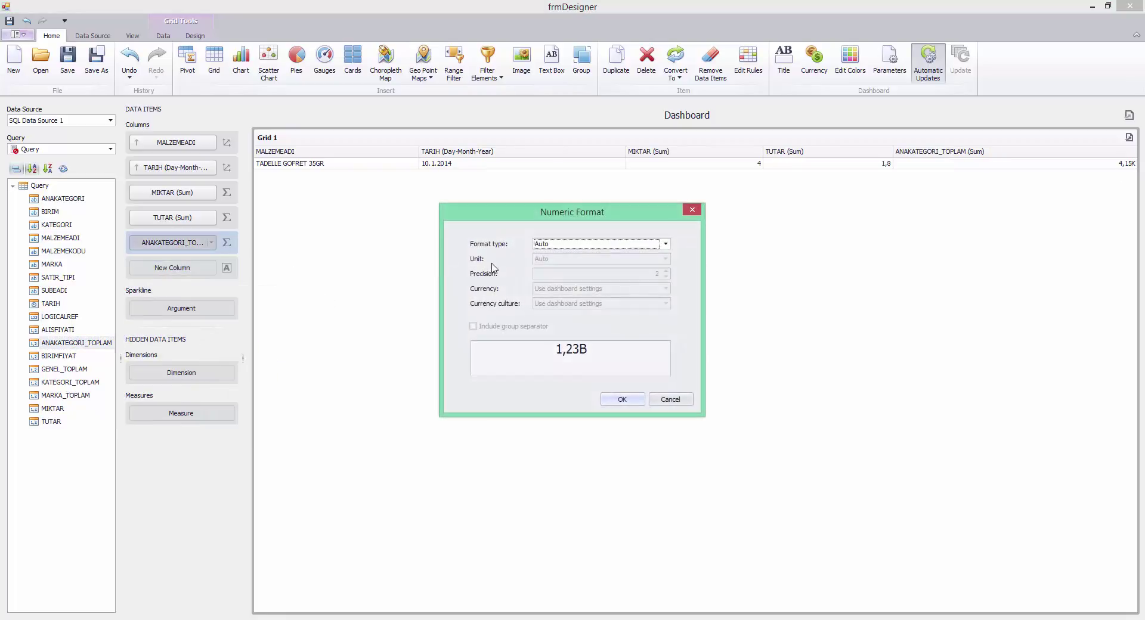
left_click(565, 244)
left_click(566, 270)
left_click(562, 259)
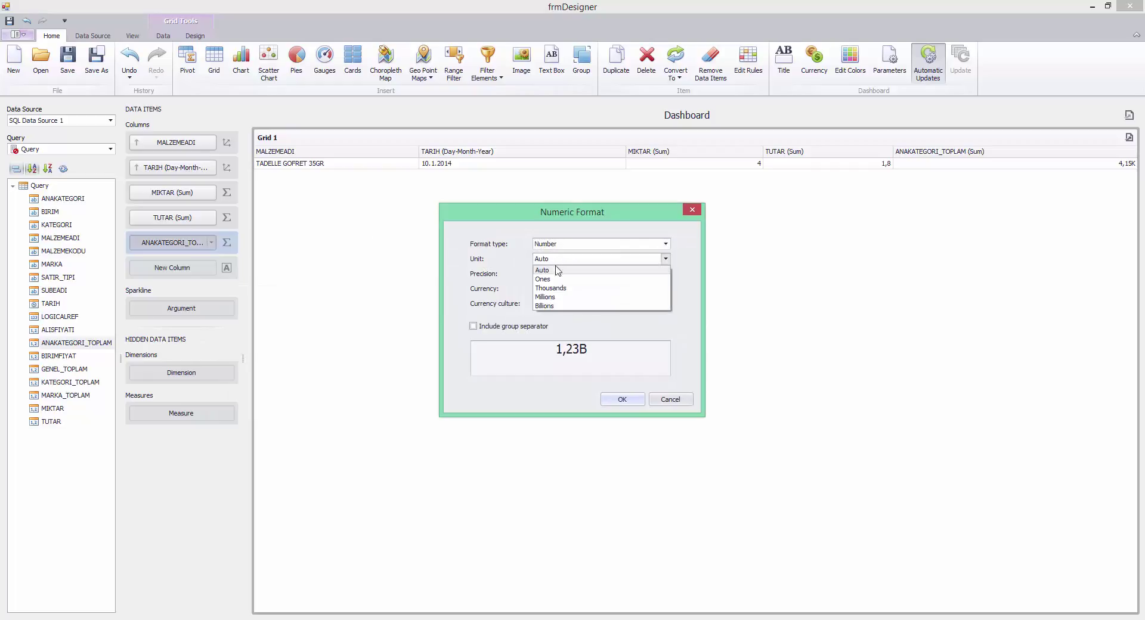
left_click(544, 279)
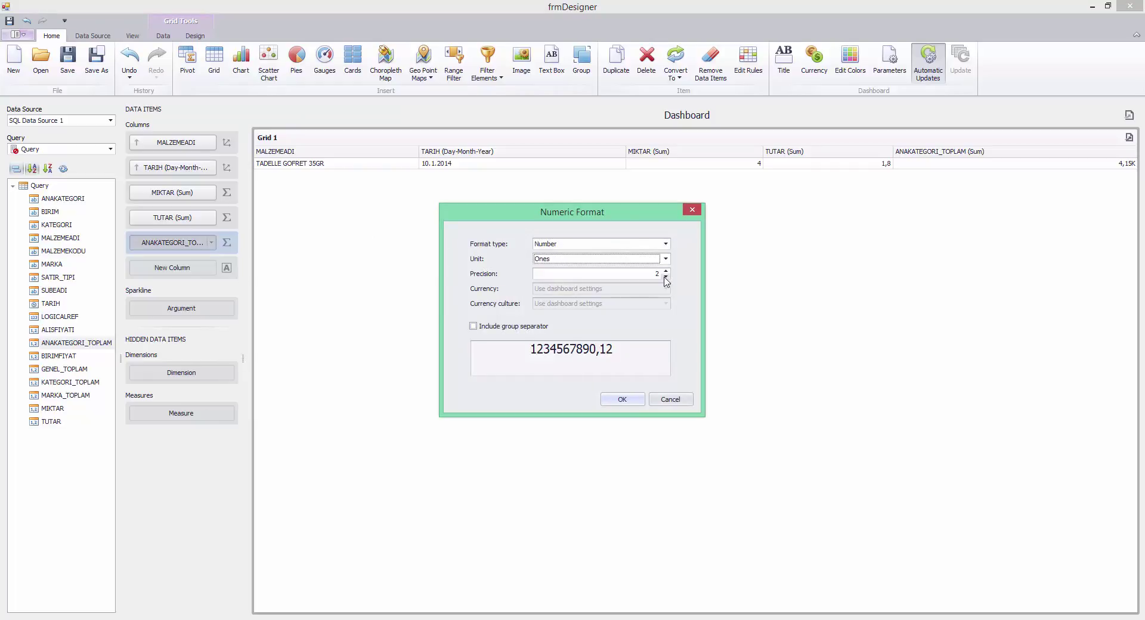
left_click(533, 326)
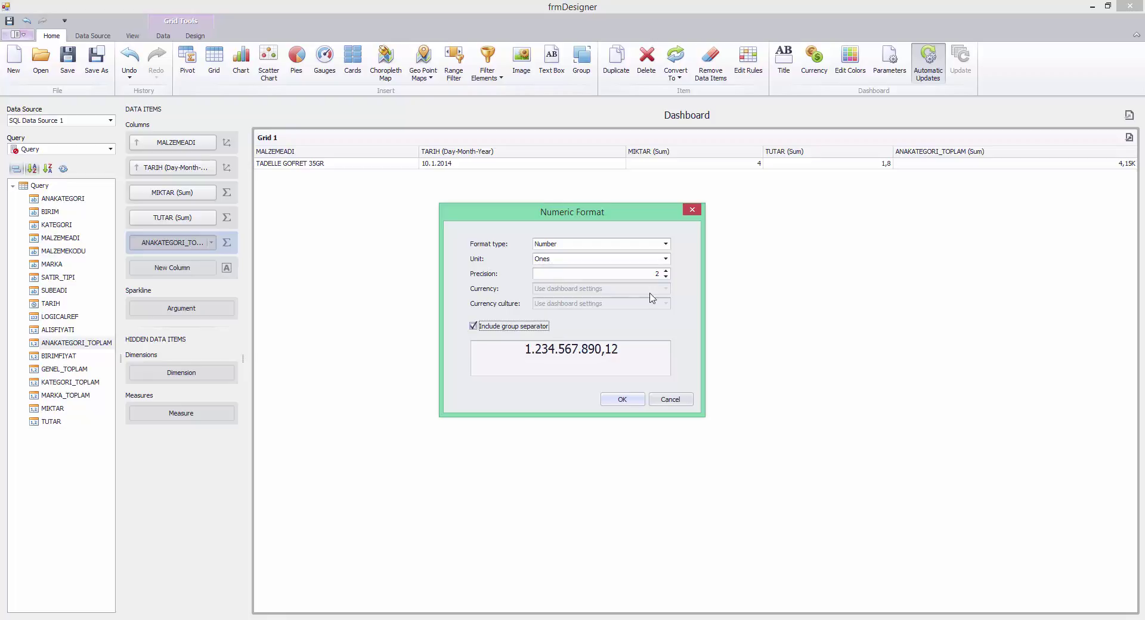
left_click(666, 276)
left_click(666, 276)
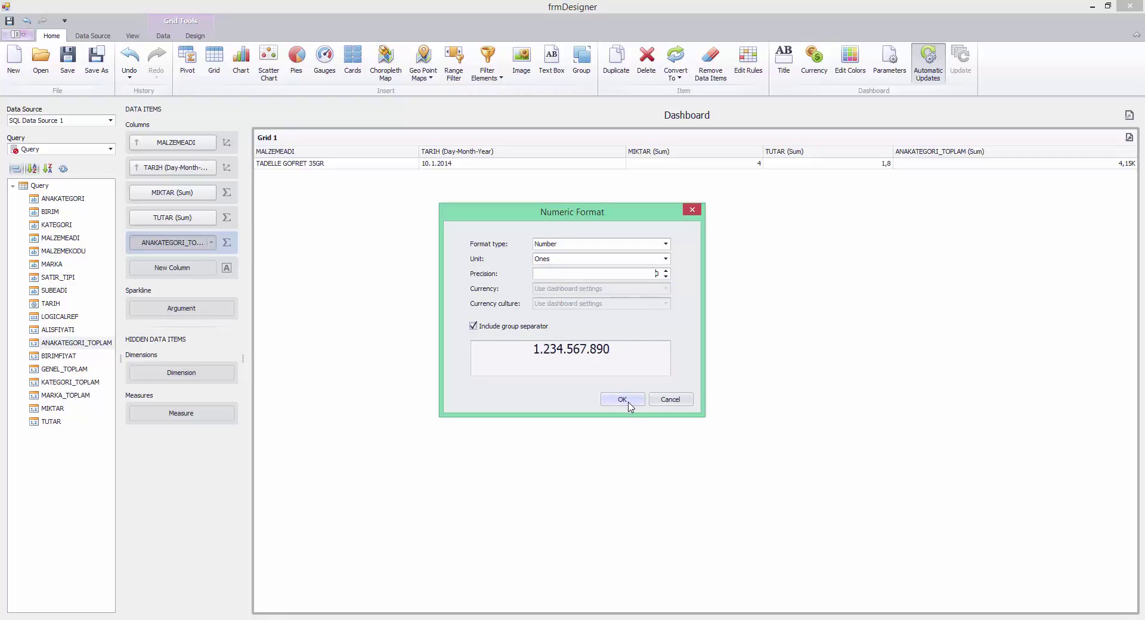
left_click(626, 405)
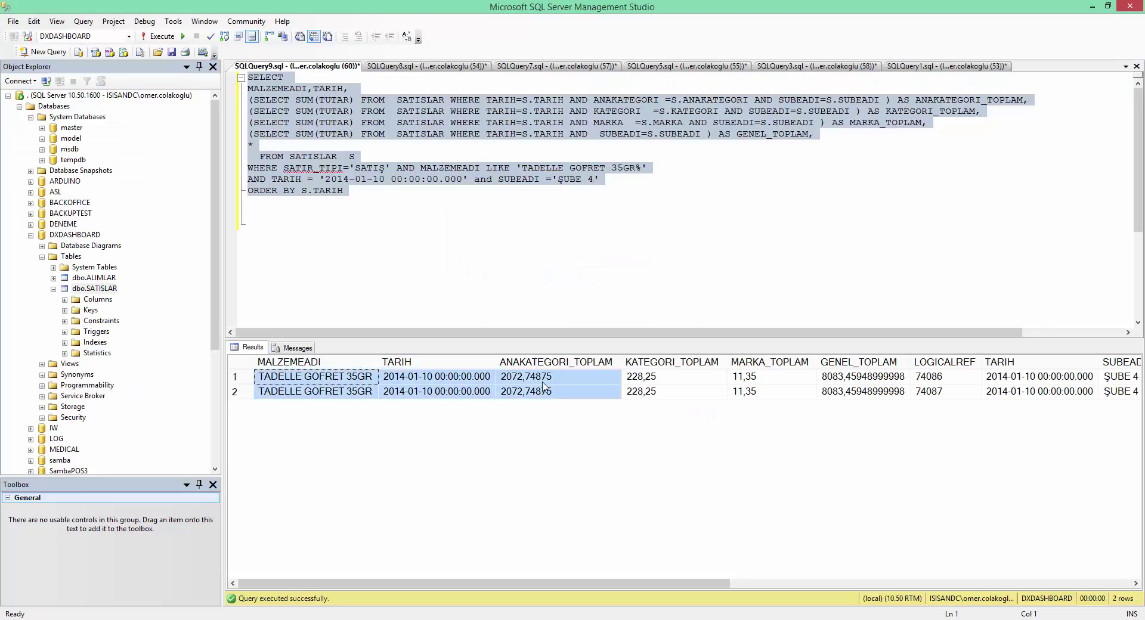
Check the ANAKATEGORI_TOPLAM values of both result rows in Management Studio and return to the dashboard designer
left_click(543, 382)
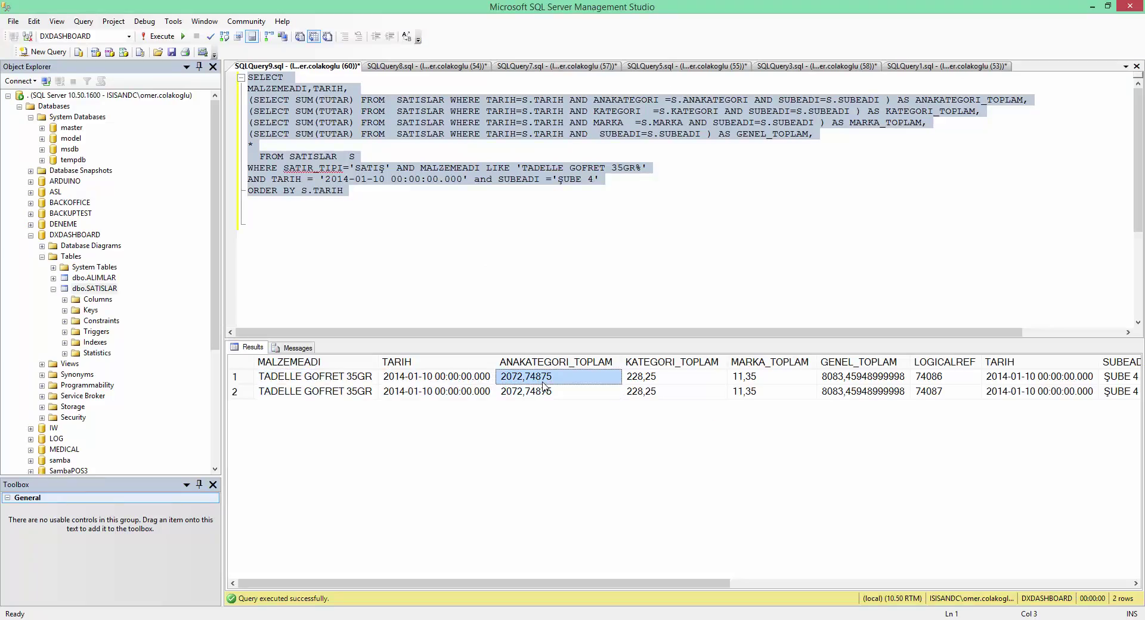
left_click(544, 385)
left_click_drag(333, 382, 524, 391)
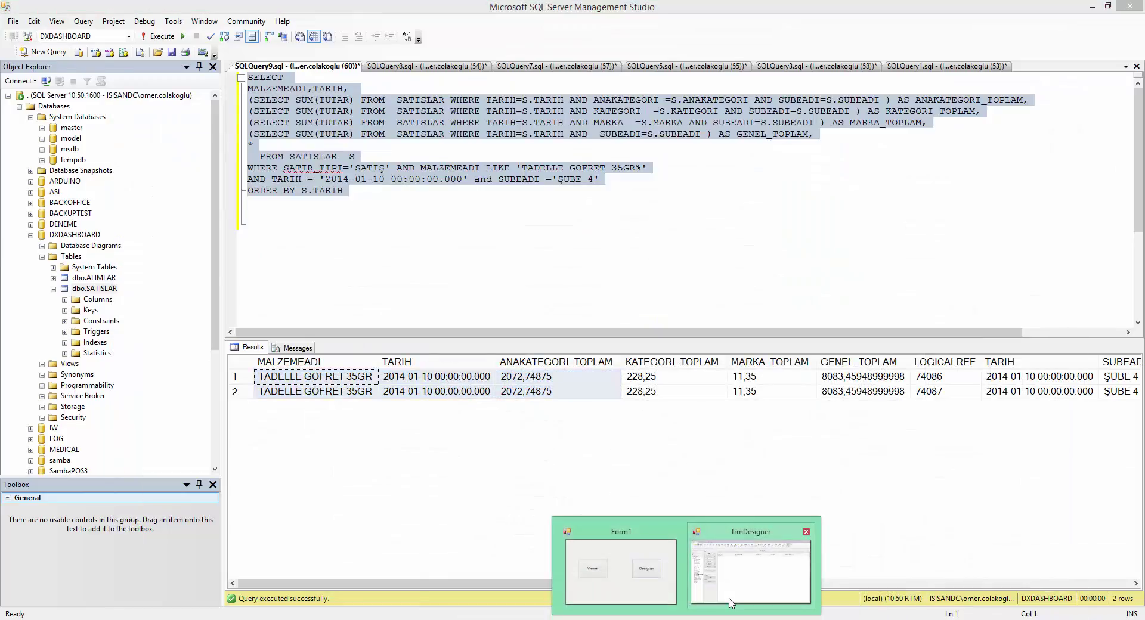
left_click(730, 601)
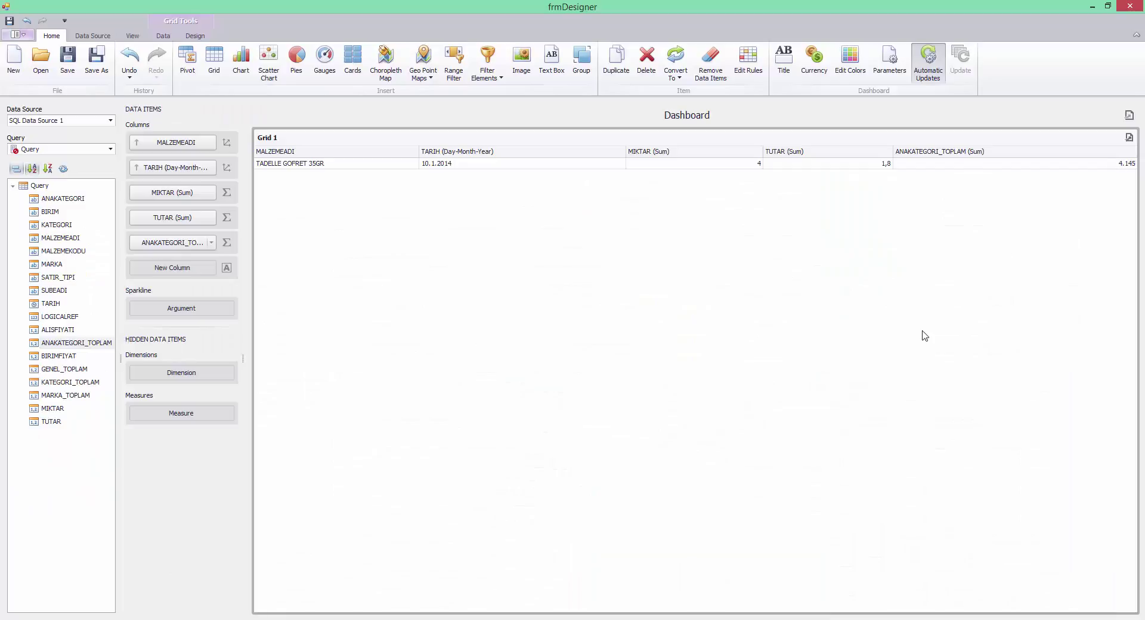
Calculate 2072*2 in the Windows calculator to check the summed ANAKATEGORI_TOPLAM, and close the calculator
key("super")
type("CALC")
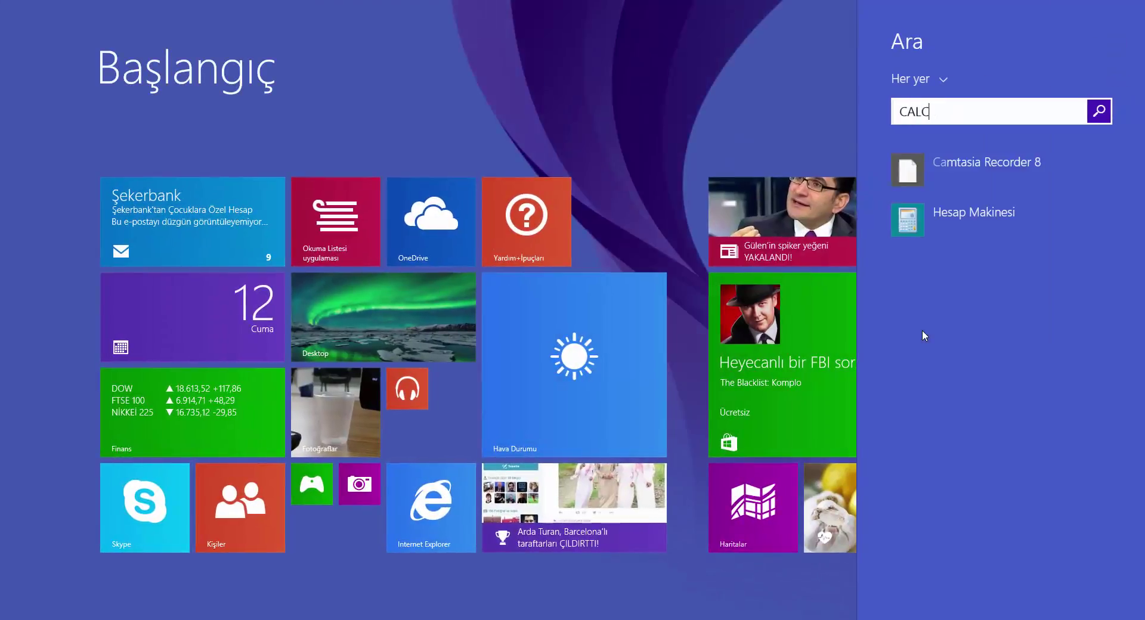
key("Return")
type("20")
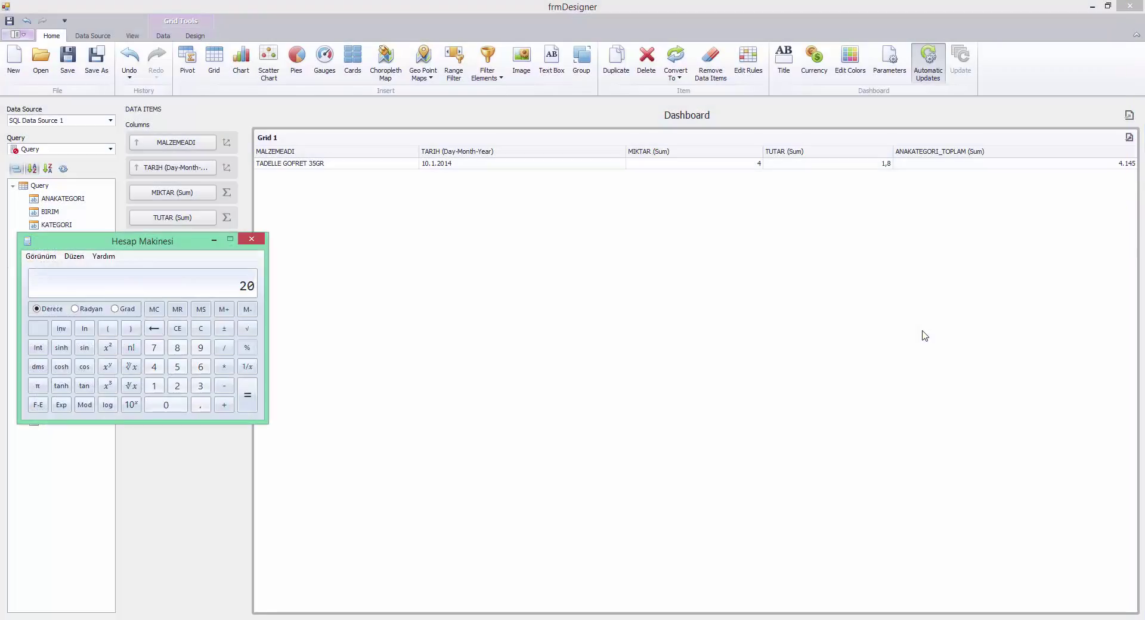
type("72*2")
key("Return")
left_click(262, 240)
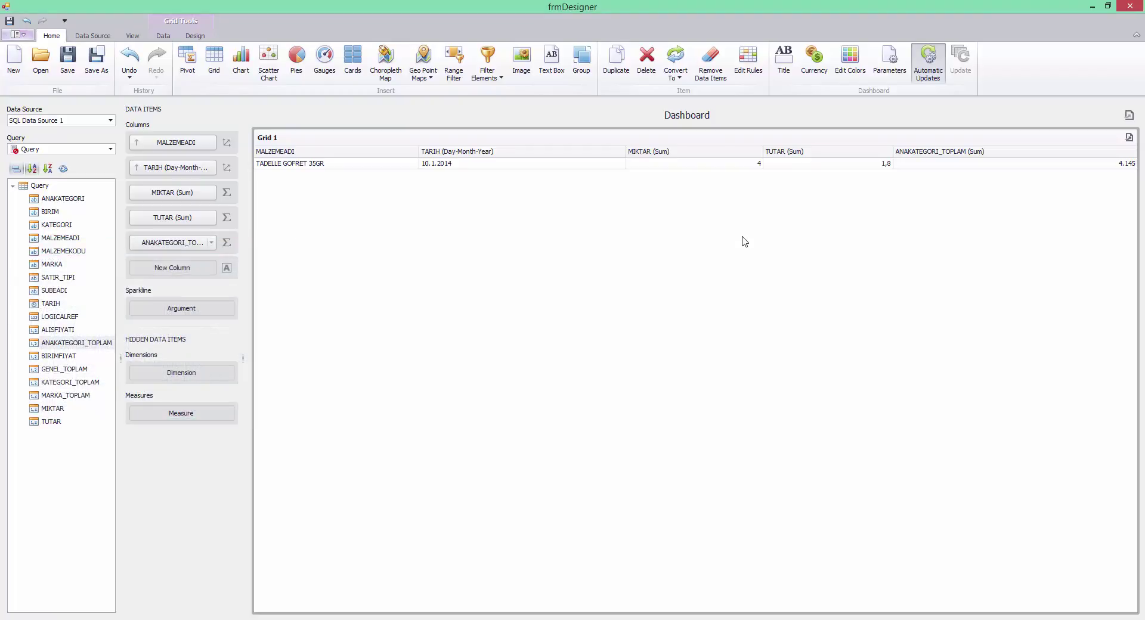
Add a calculated field to the Query with the expression SUM([TUTAR])/SUM([ANAKATEGORI_TOPLAM])
right_click(37, 186)
left_click(60, 202)
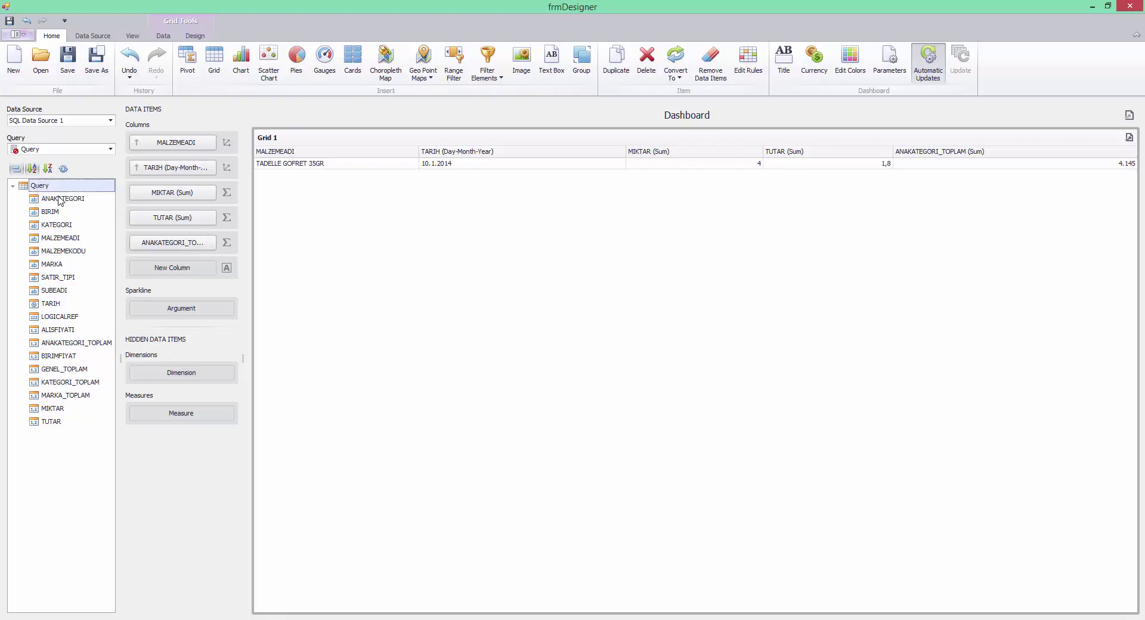
type("SUM(")
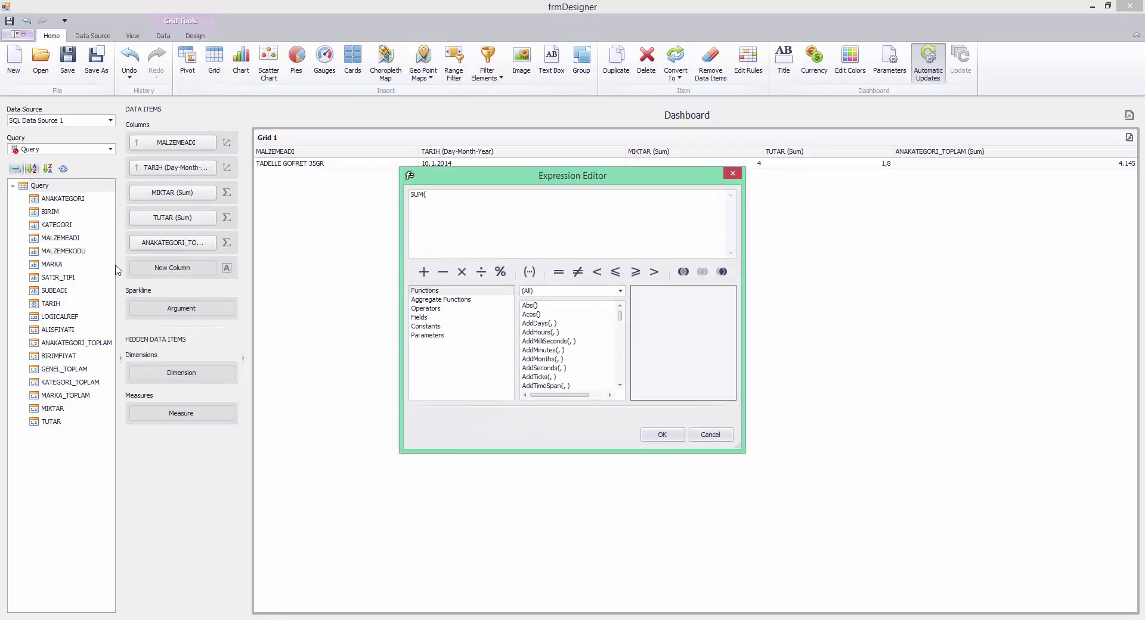
left_click(441, 317)
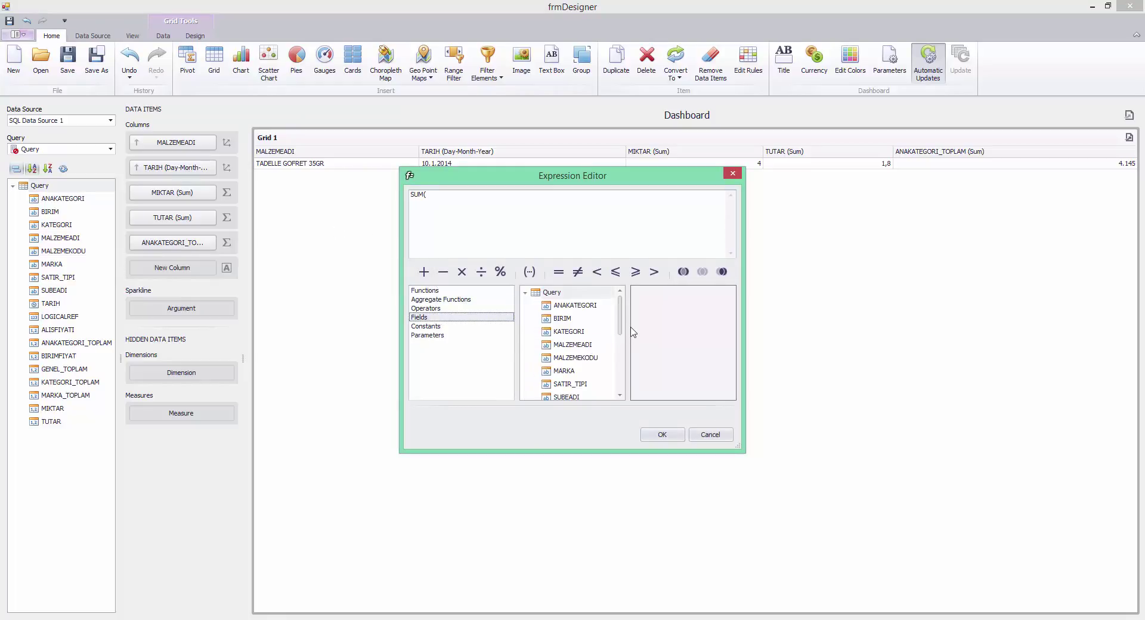
scroll(621, 348, "down", 1)
scroll(620, 348, "down", 3)
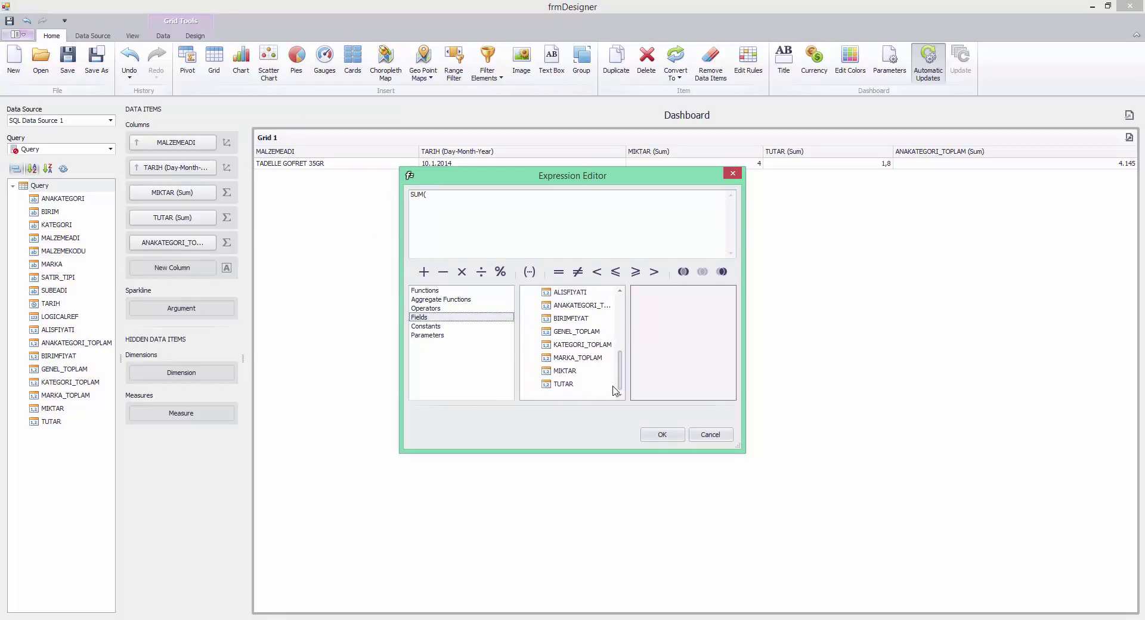
double_click(563, 384)
type(")/SUM(")
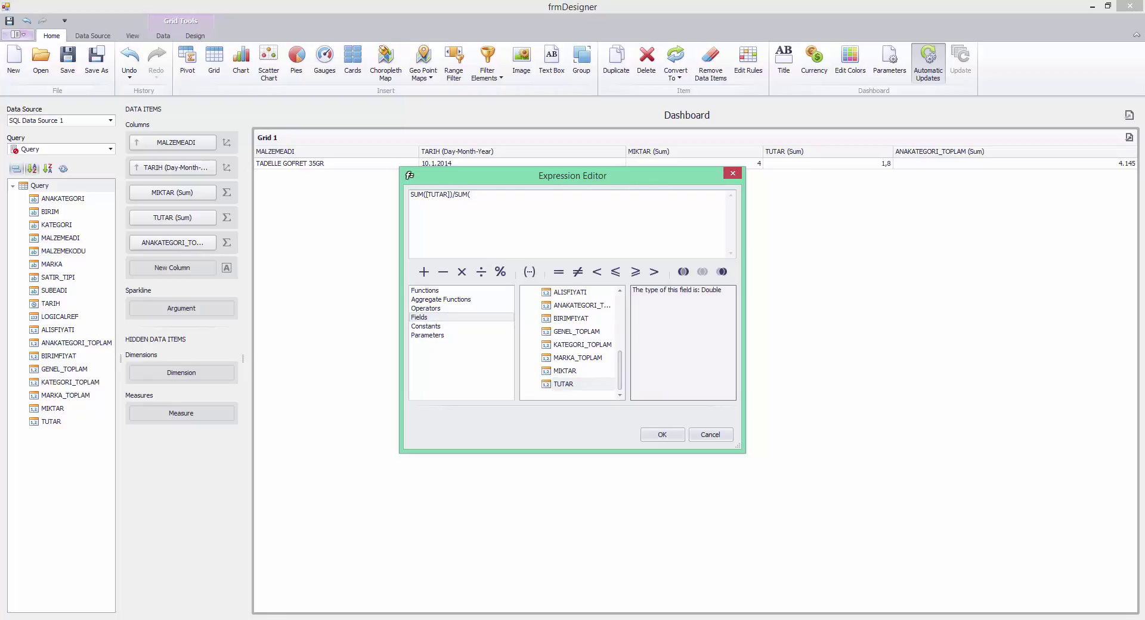
left_click(623, 376)
double_click(589, 305)
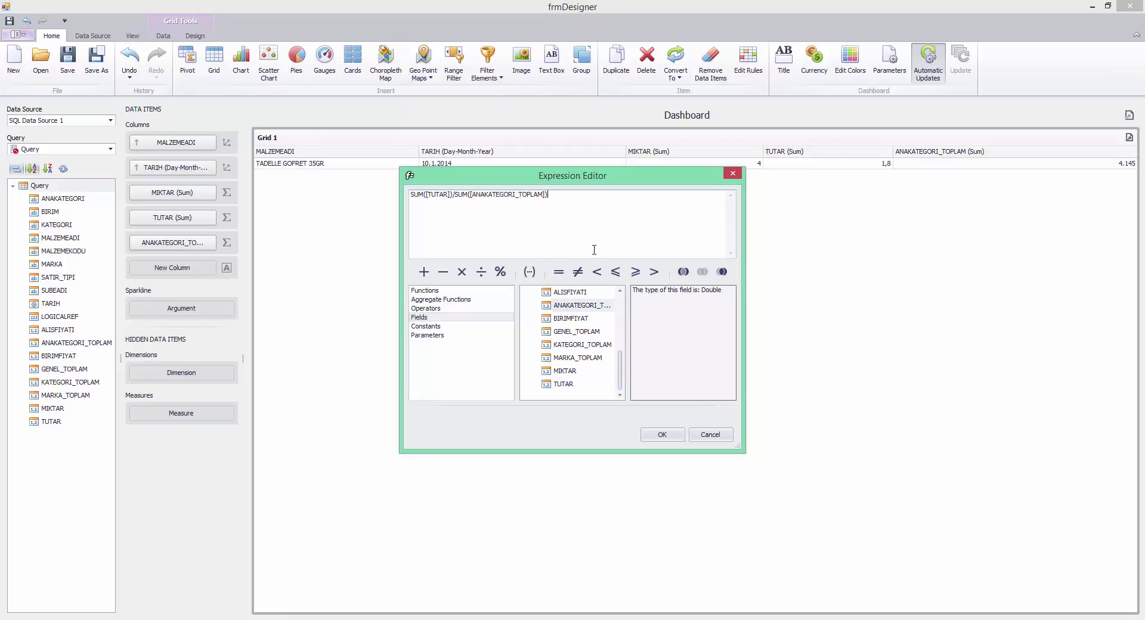
left_click(661, 435)
Rename the new calculated field as ANAKATEGORI_ORAN and add it as a grid column after ANAKATEGORI_TOPLAM
right_click(94, 213)
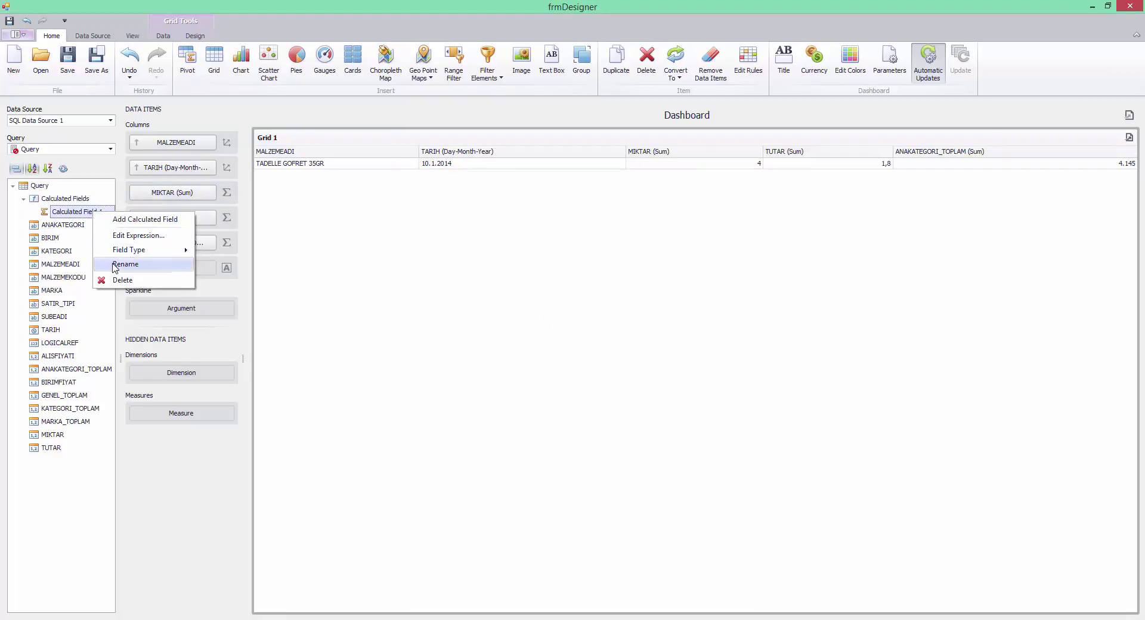
left_click(125, 264)
type("ANAKA")
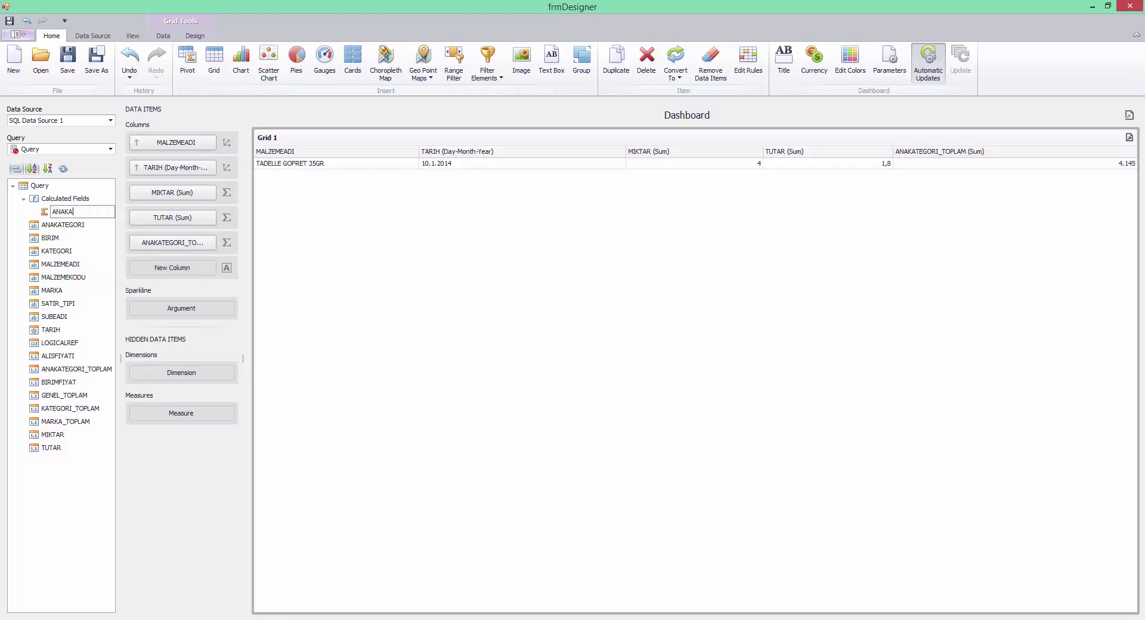
type("TEGORI_OR")
key("Return")
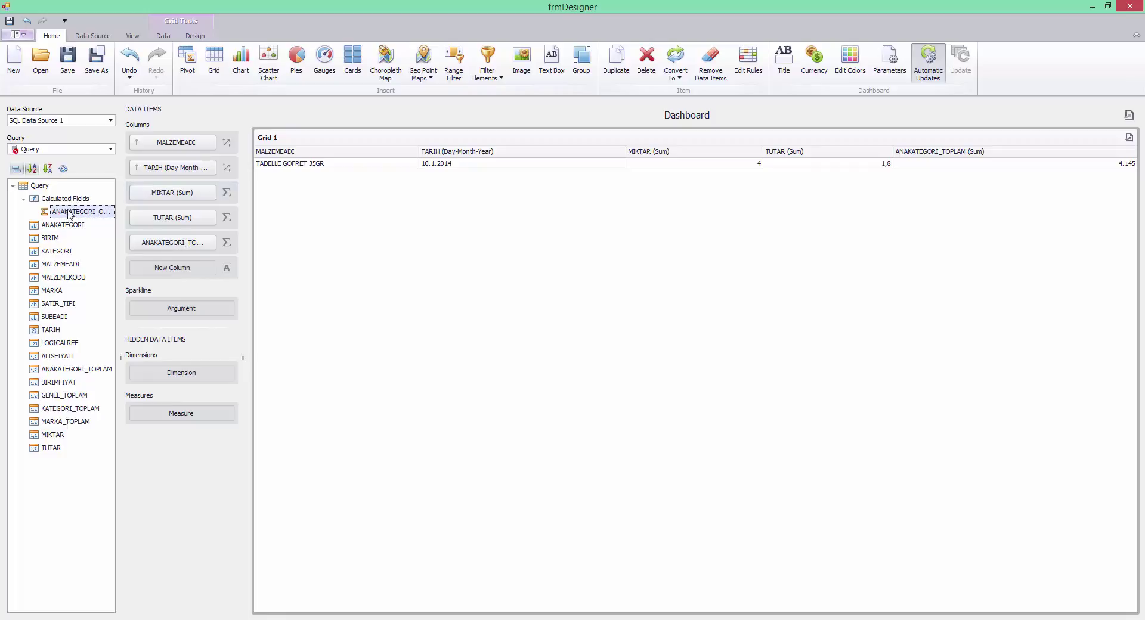
left_click_drag(69, 213, 174, 267)
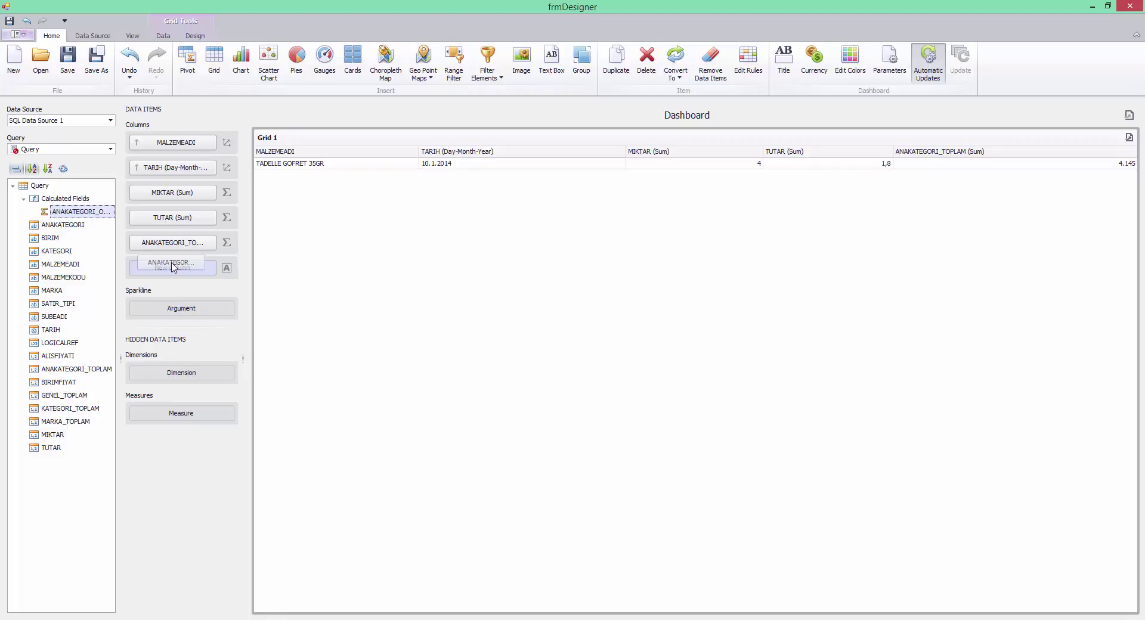
left_click_drag(174, 268, 174, 268)
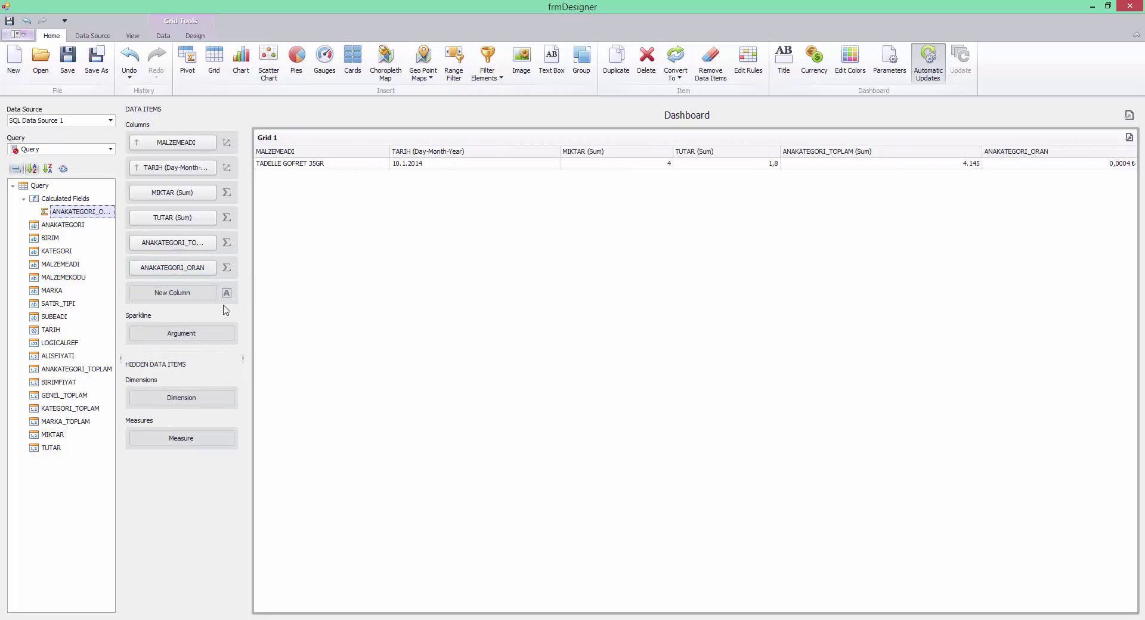
Format the ANAKATEGORI_ORAN column as Percent with precision 5 and a group separator
left_click(212, 268)
left_click(247, 287)
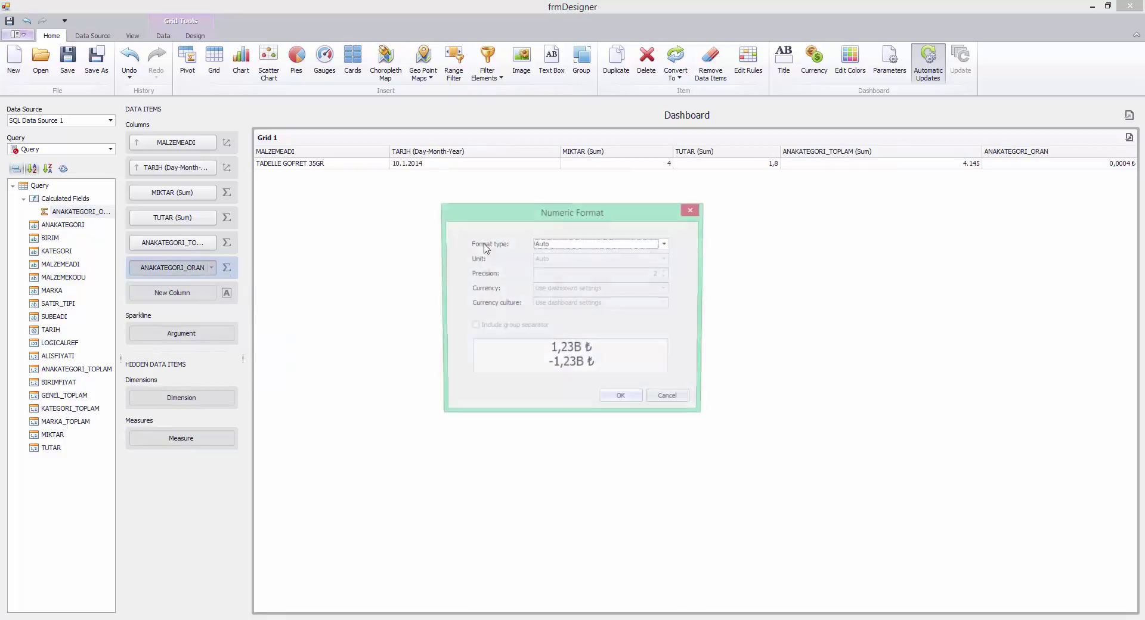
left_click(588, 245)
left_click(578, 272)
left_click(565, 260)
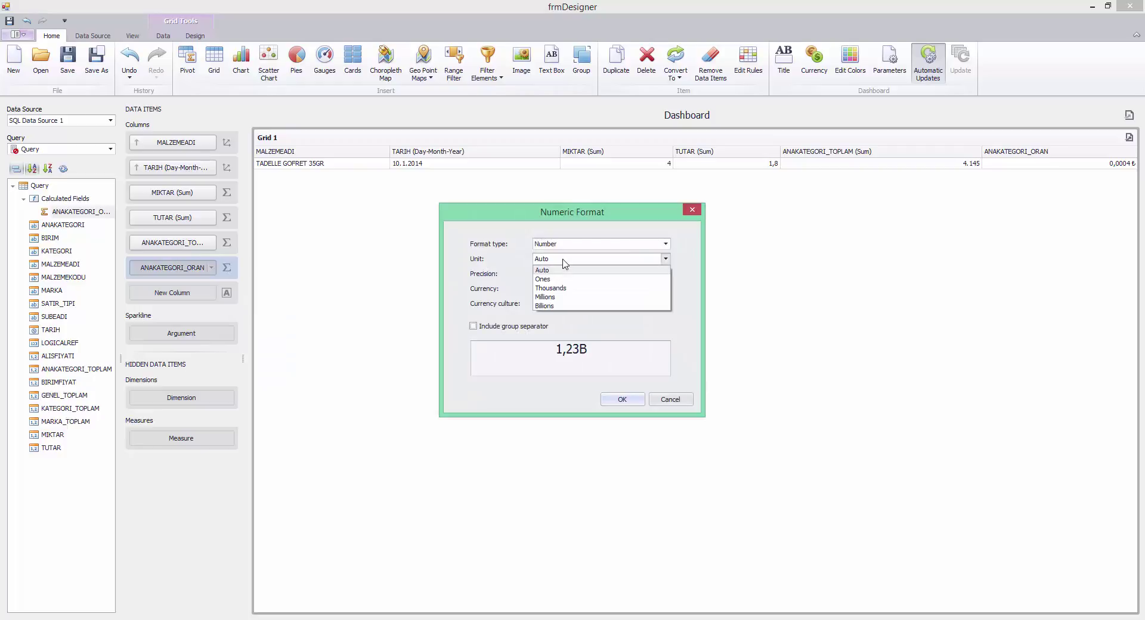
left_click(543, 279)
left_click(473, 326)
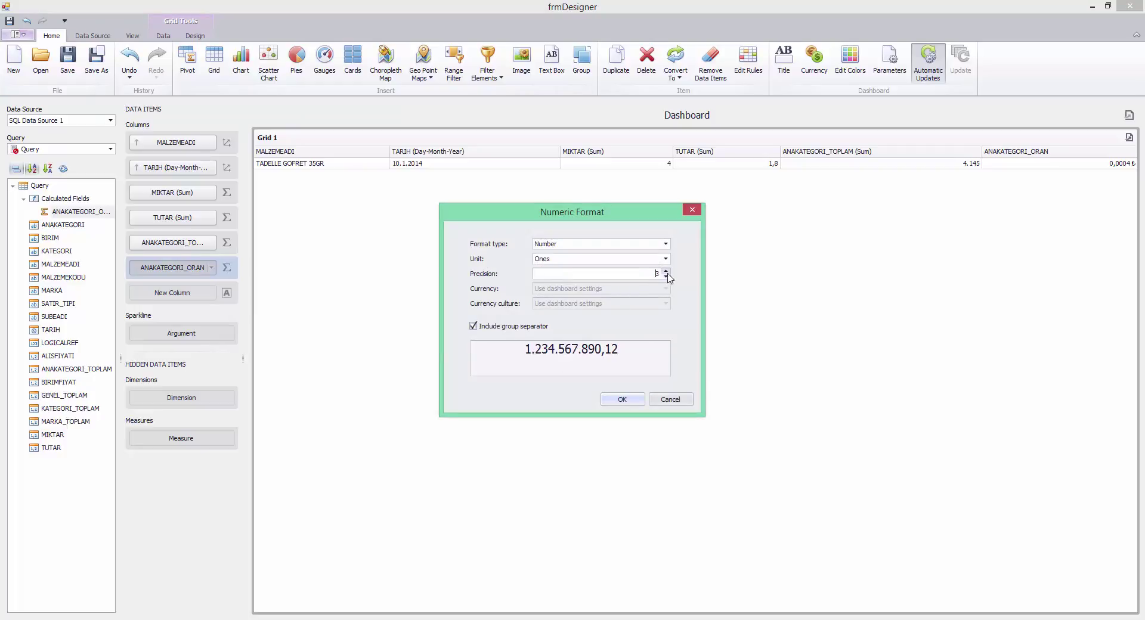
left_click(625, 260)
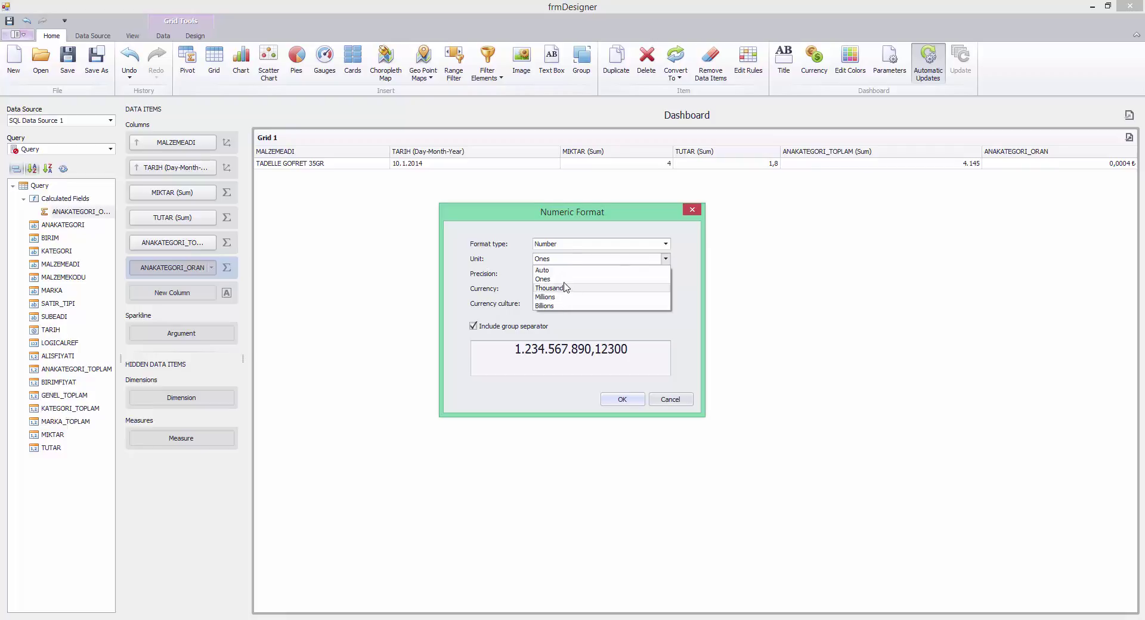
left_click(567, 250)
left_click(567, 244)
left_click(554, 308)
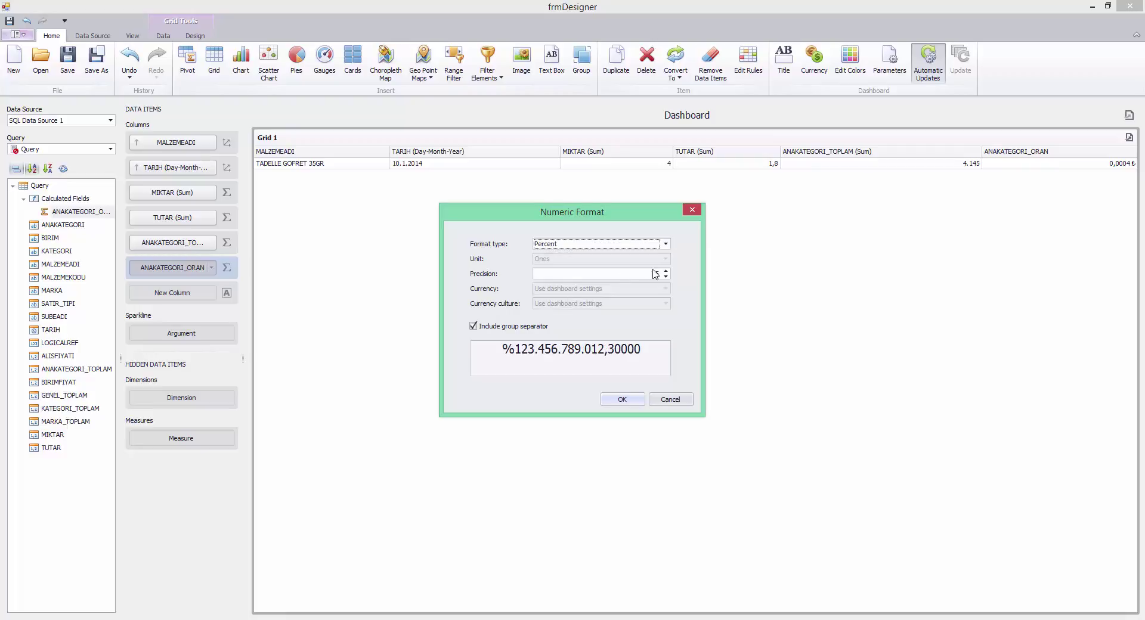
left_click(624, 400)
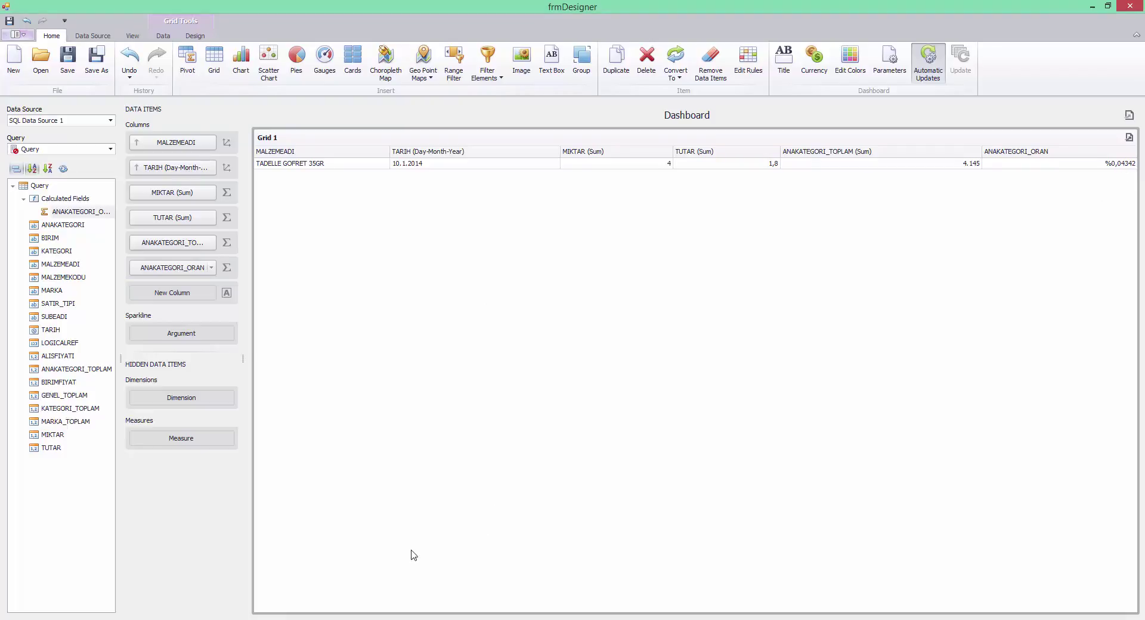
Check the first result row's ANAKATEGORI_TOPLAM value in Management Studio and return to the dashboard designer
left_click(366, 618)
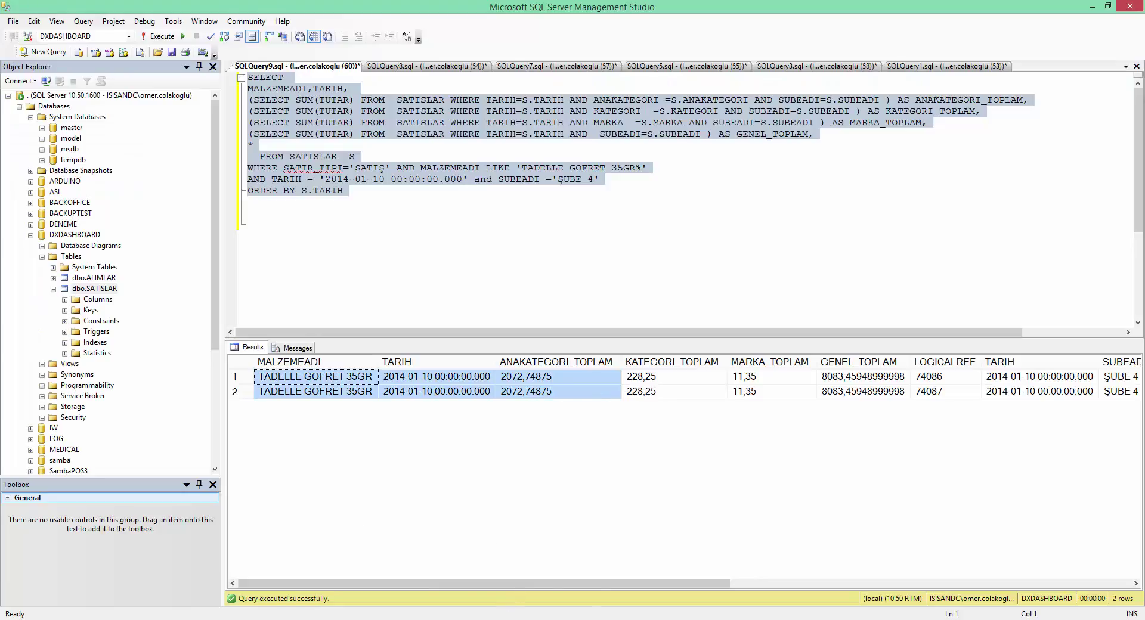
left_click(522, 382)
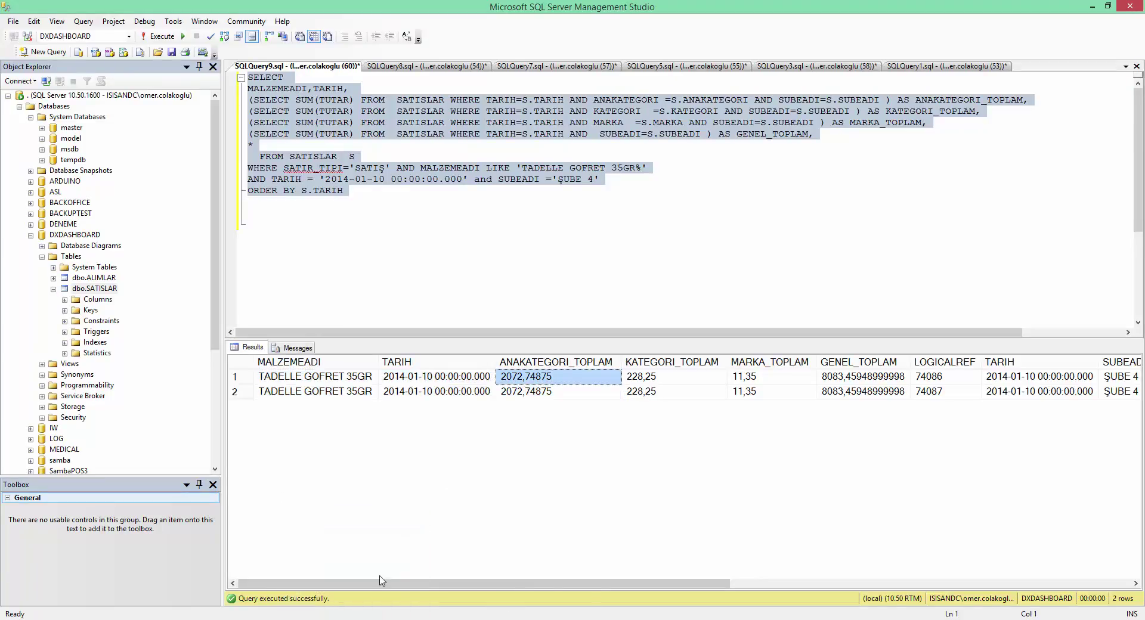
left_click(383, 618)
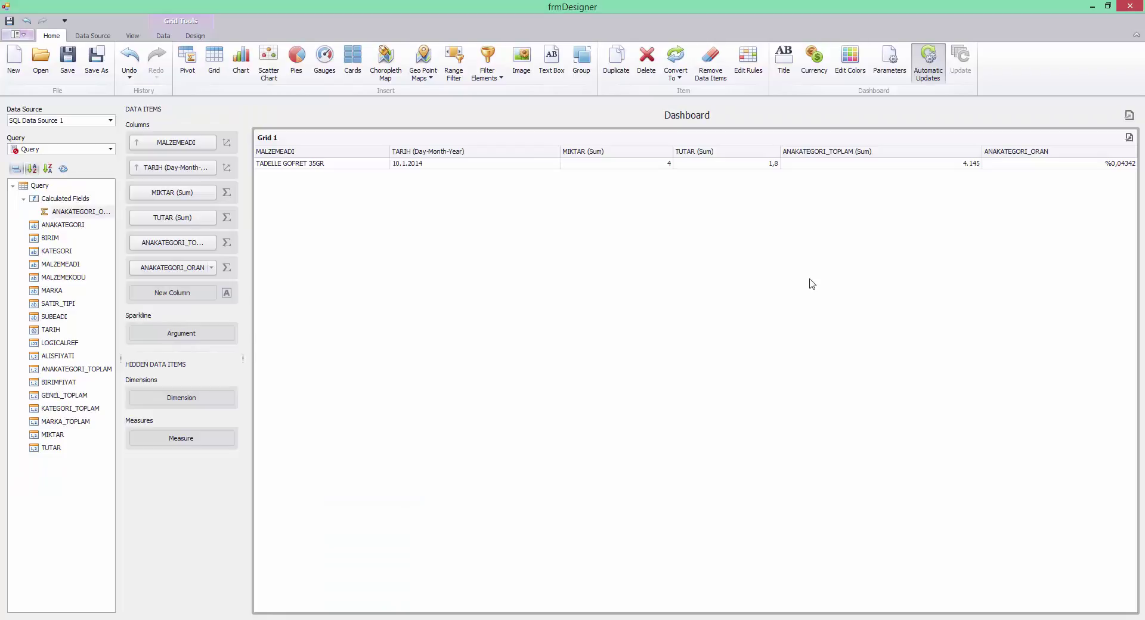
Calculate 1,8/2072 in the Windows calculator to check the ANAKATEGORI_ORAN ratio, and close the calculator
key("super")
type("cal")
key("Return")
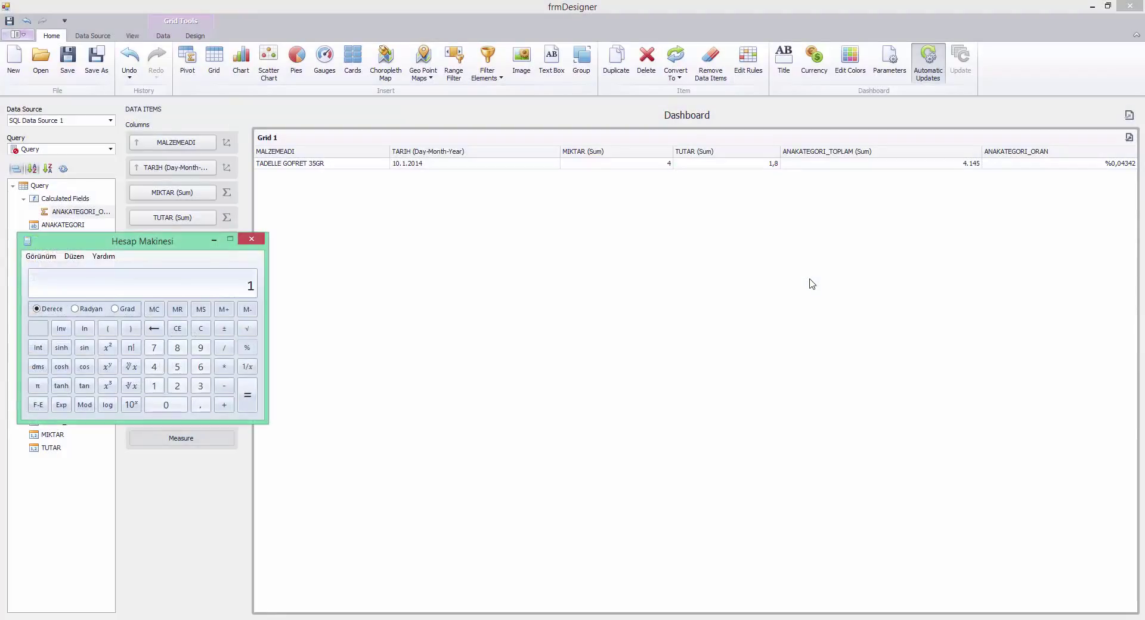
type("1,82072")
key("Return")
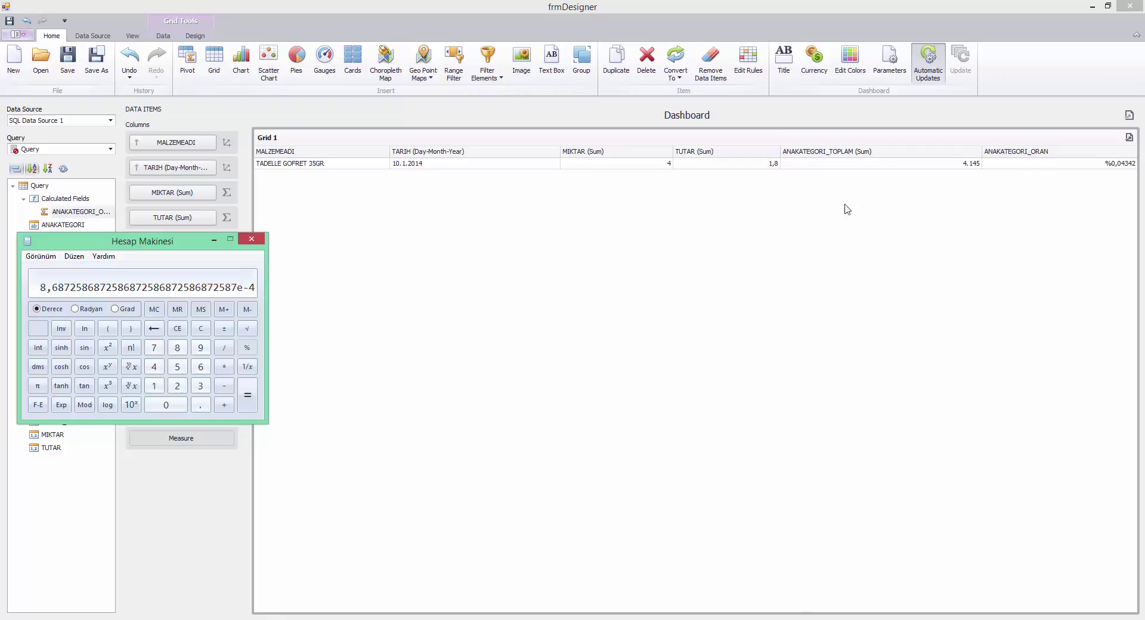
left_click_drag(181, 248, 353, 273)
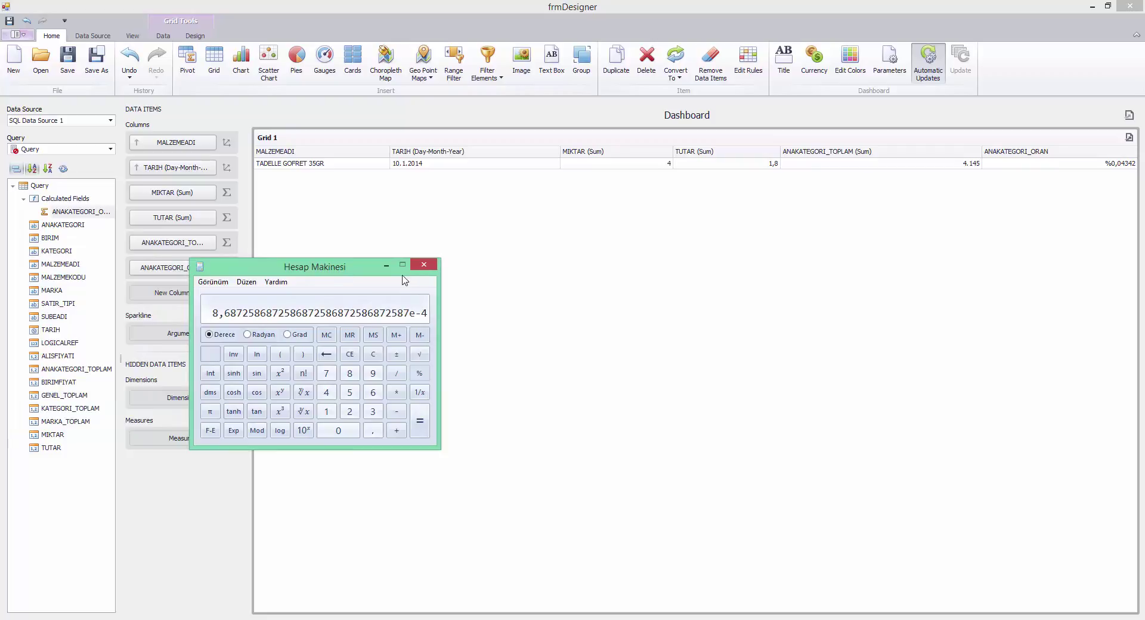
left_click(425, 265)
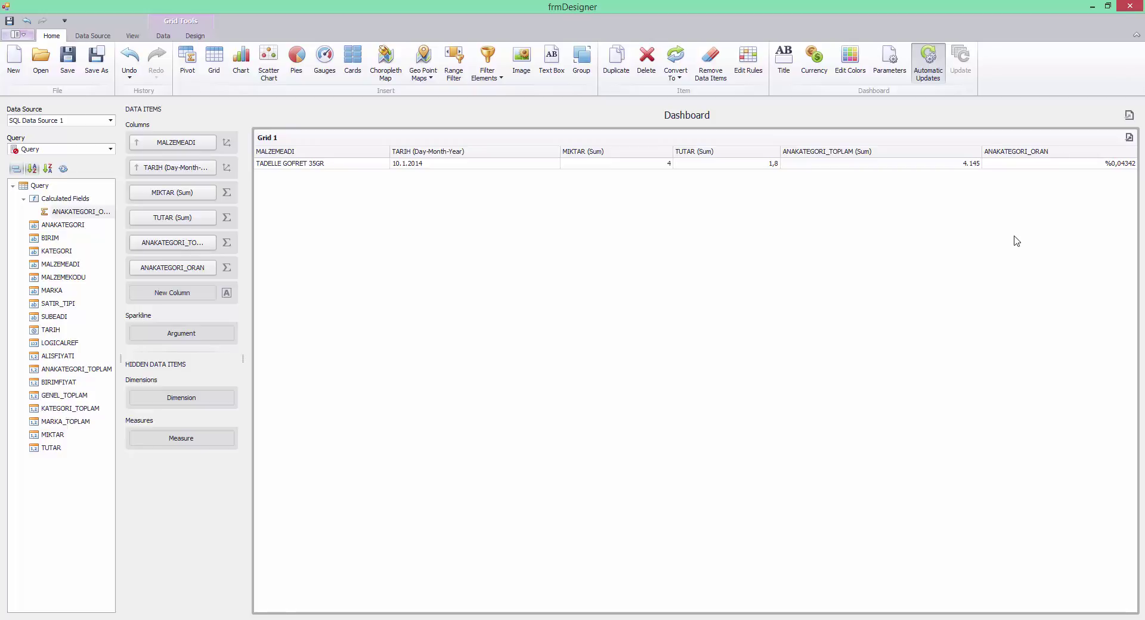
In Management Studio, add the constant column 1 AS ROWCOUNT_ at the start of the SELECT list and run the query
key("alt+Tab")
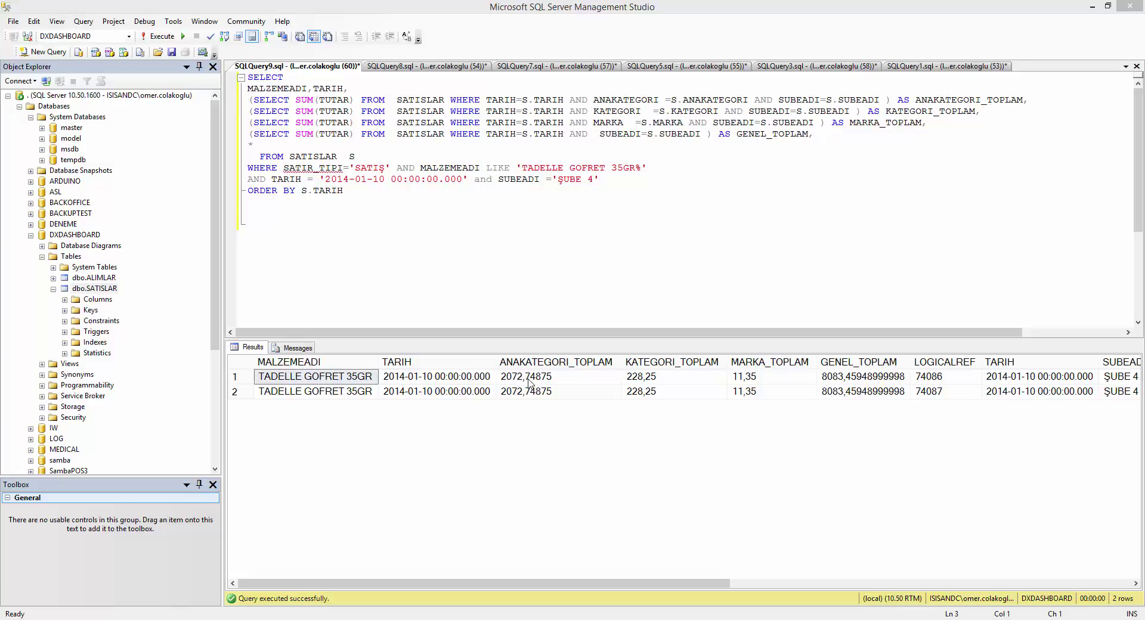
left_click_drag(533, 381, 533, 395)
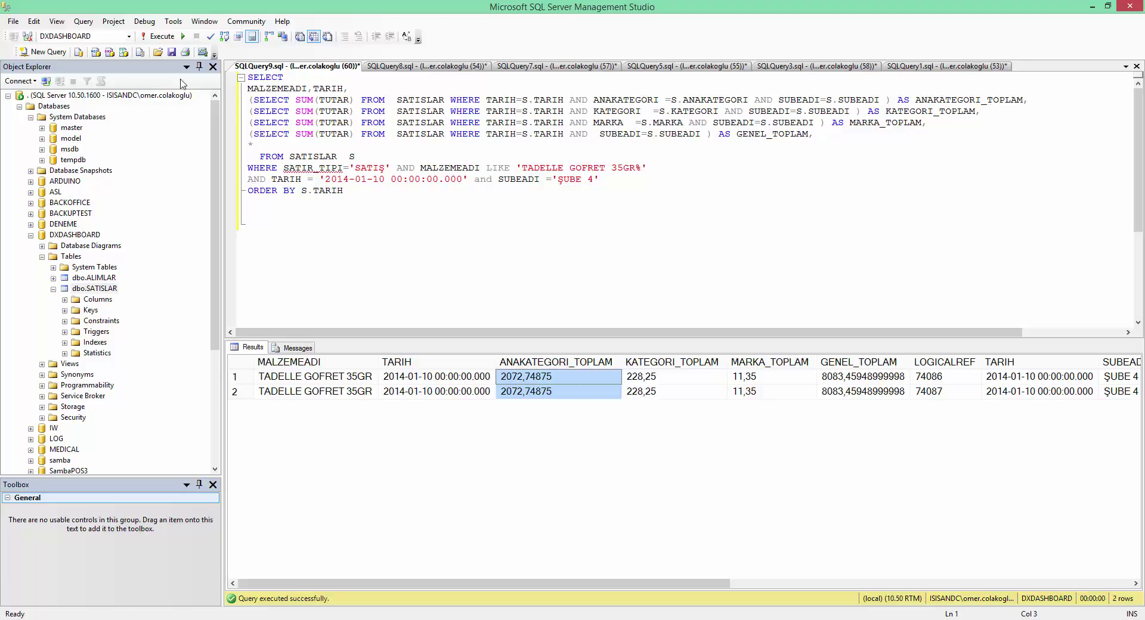
left_click(308, 82)
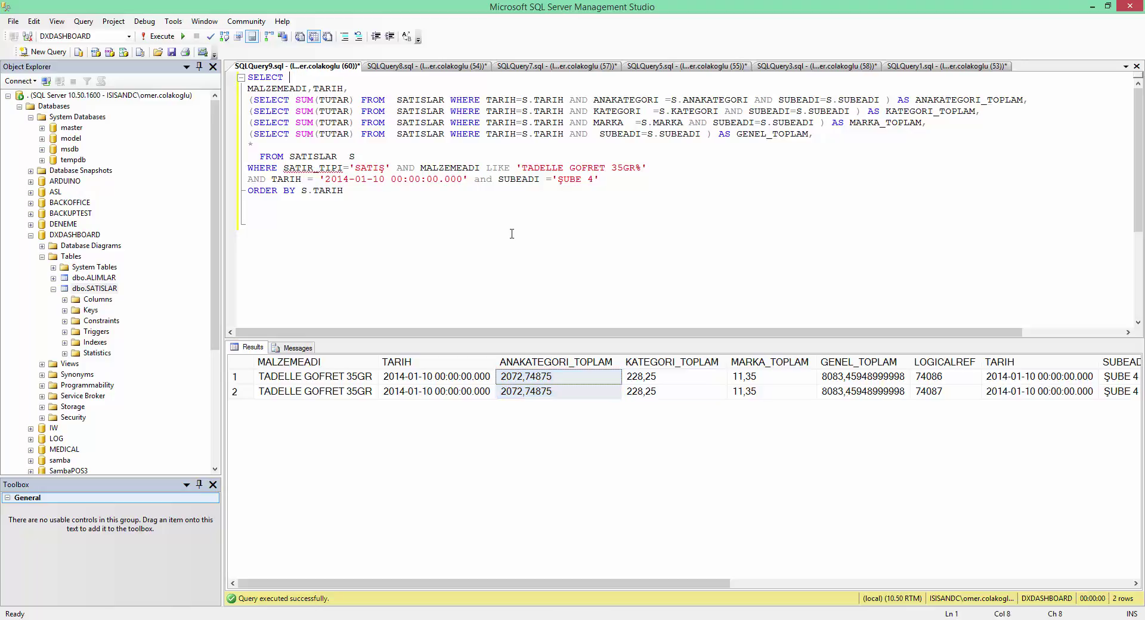
key("Return")
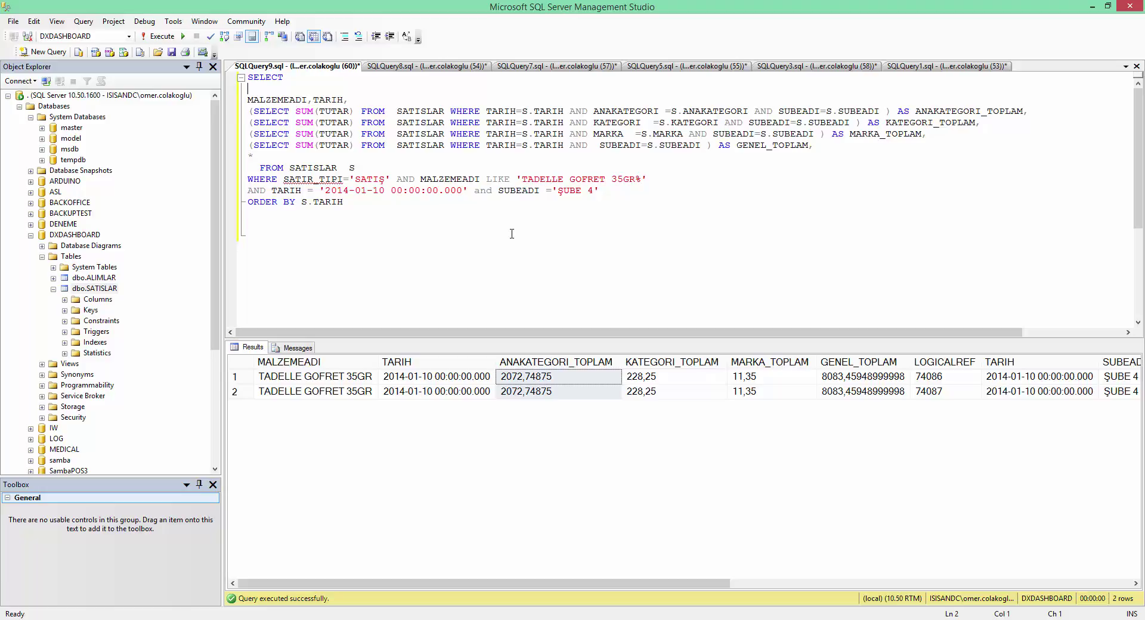
type("1 AS COUNT_,")
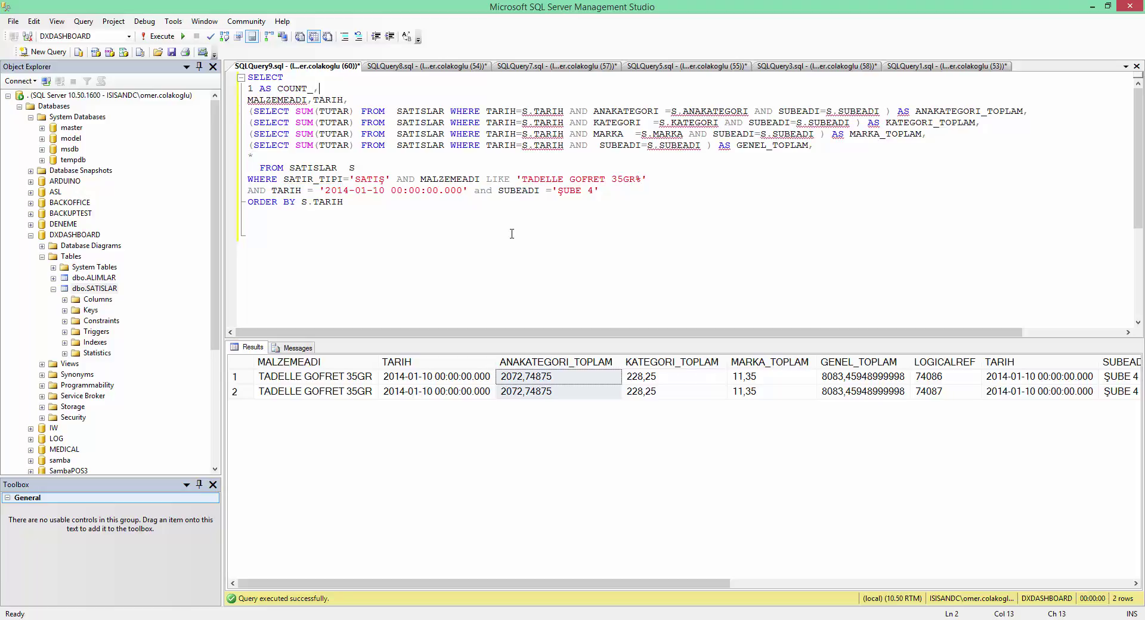
left_click(273, 89)
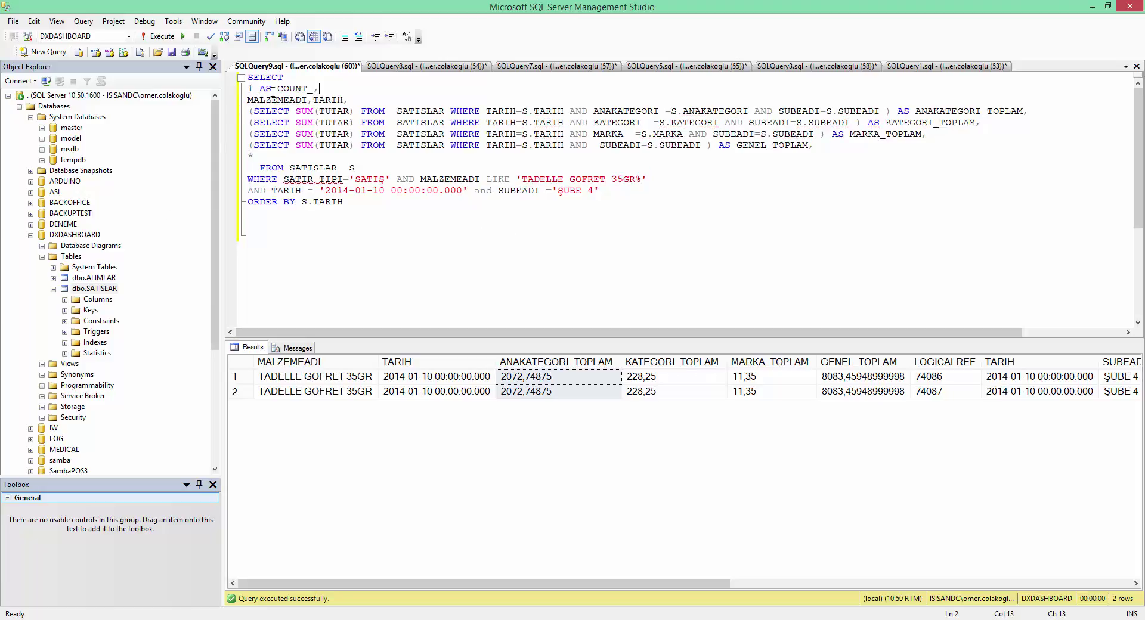
type("ROW")
left_click(325, 89)
key("Delete")
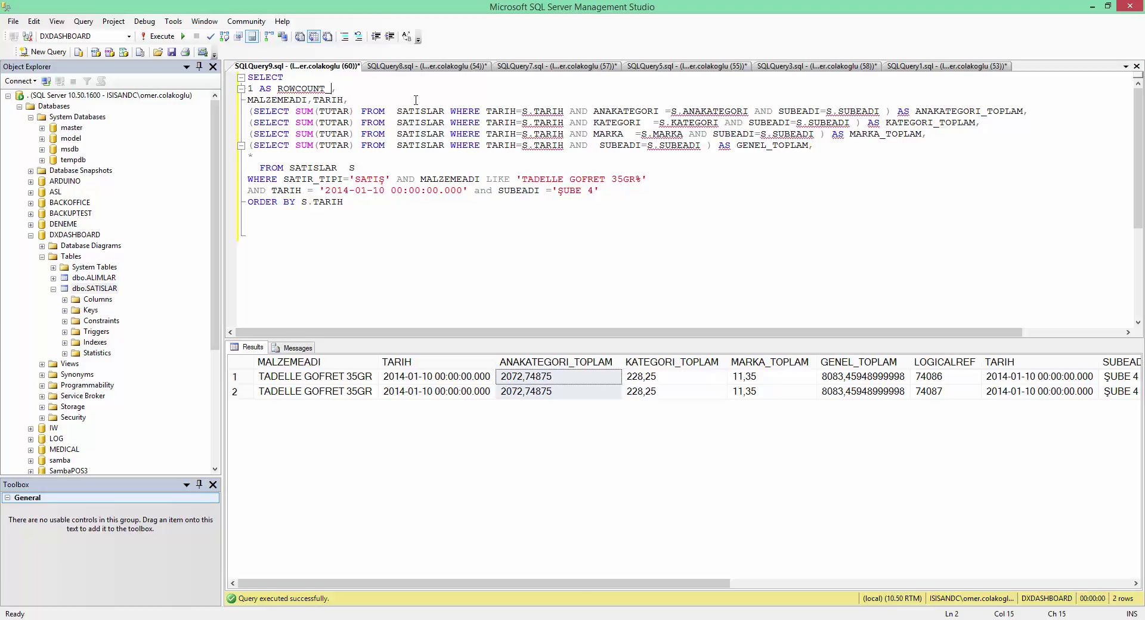
key("F5")
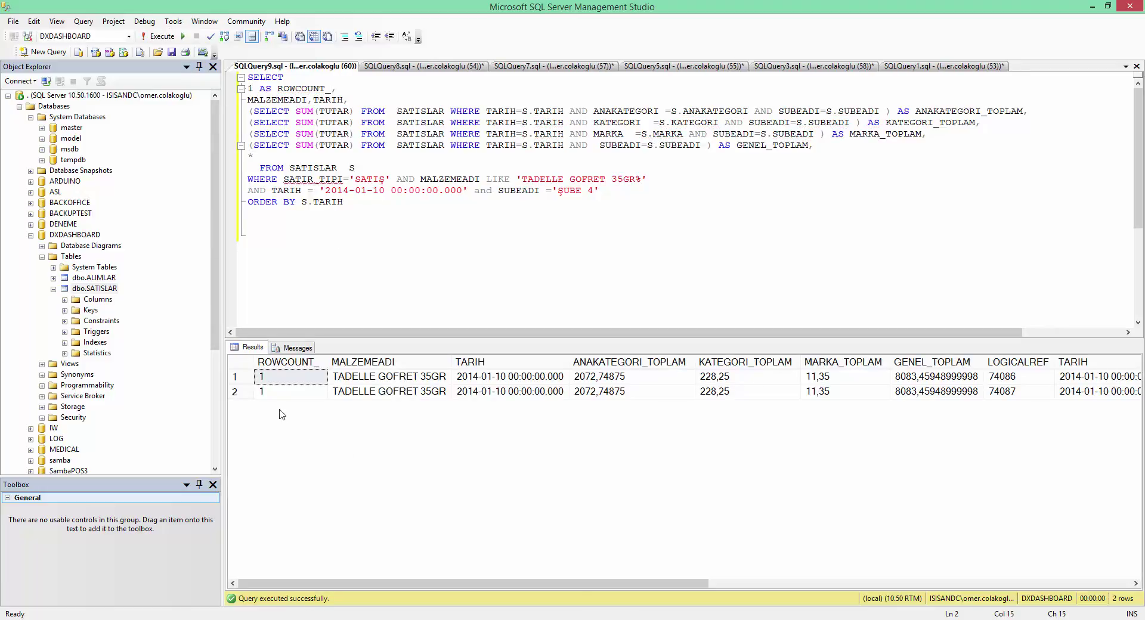
Compare the ROWCOUNT_ and ANAKATEGORI_TOPLAM values in the two result rows
left_click(284, 381)
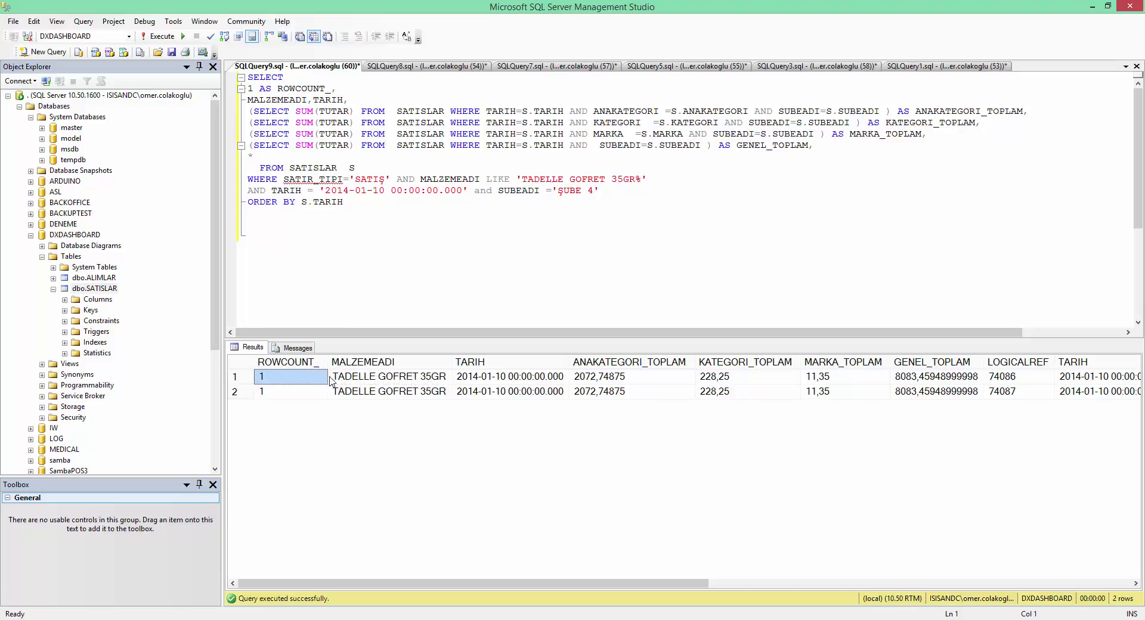
left_click_drag(606, 378, 604, 392)
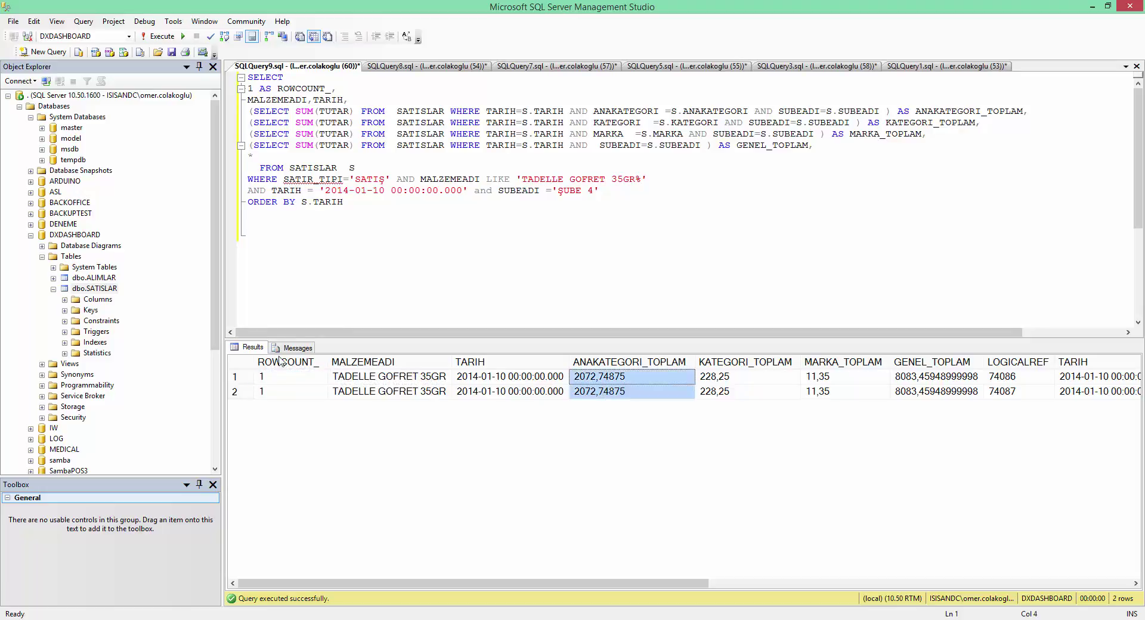
left_click(280, 381)
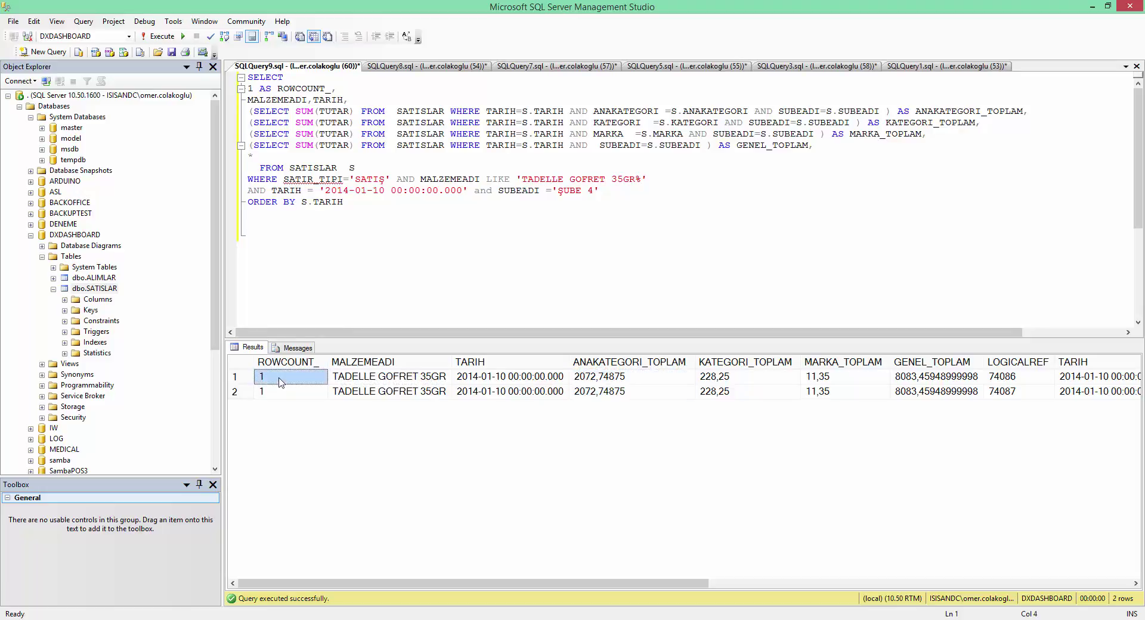
Copy the whole SELECT statement containing the ROWCOUNT_ column in Management Studio and switch back to the dashboard designer
left_click(606, 382)
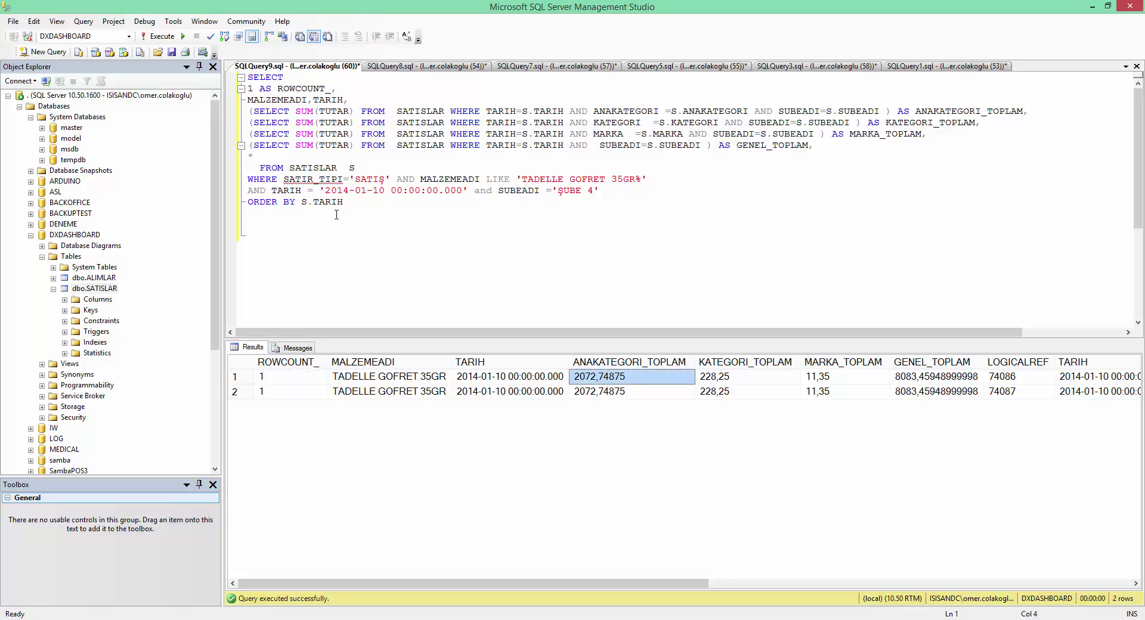
left_click_drag(335, 209, 219, 73)
right_click(280, 100)
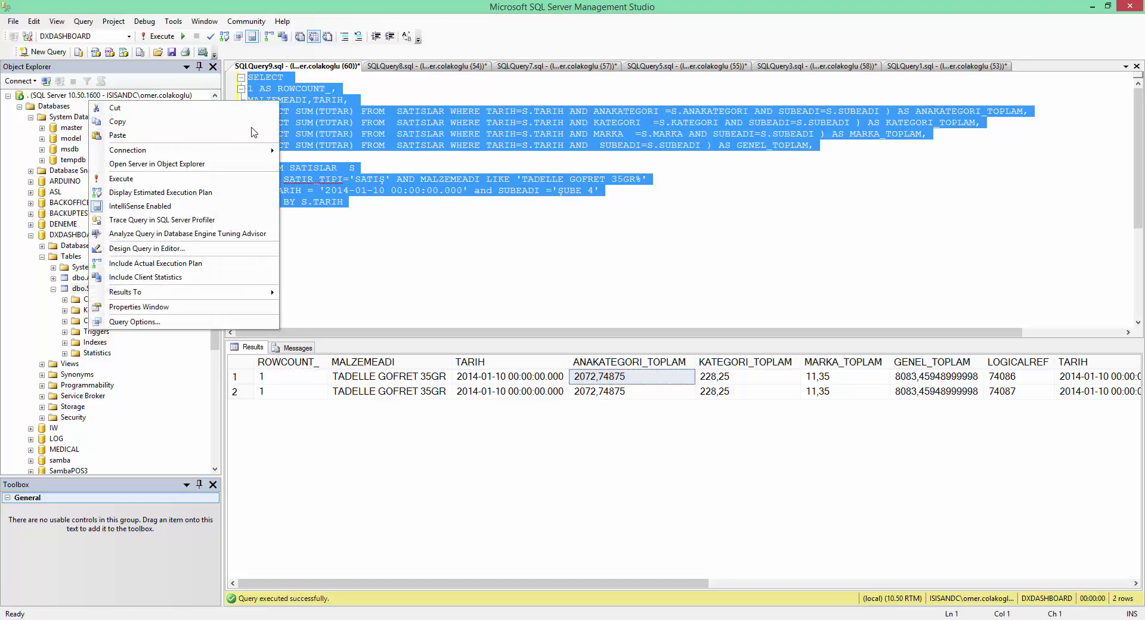
left_click(384, 292)
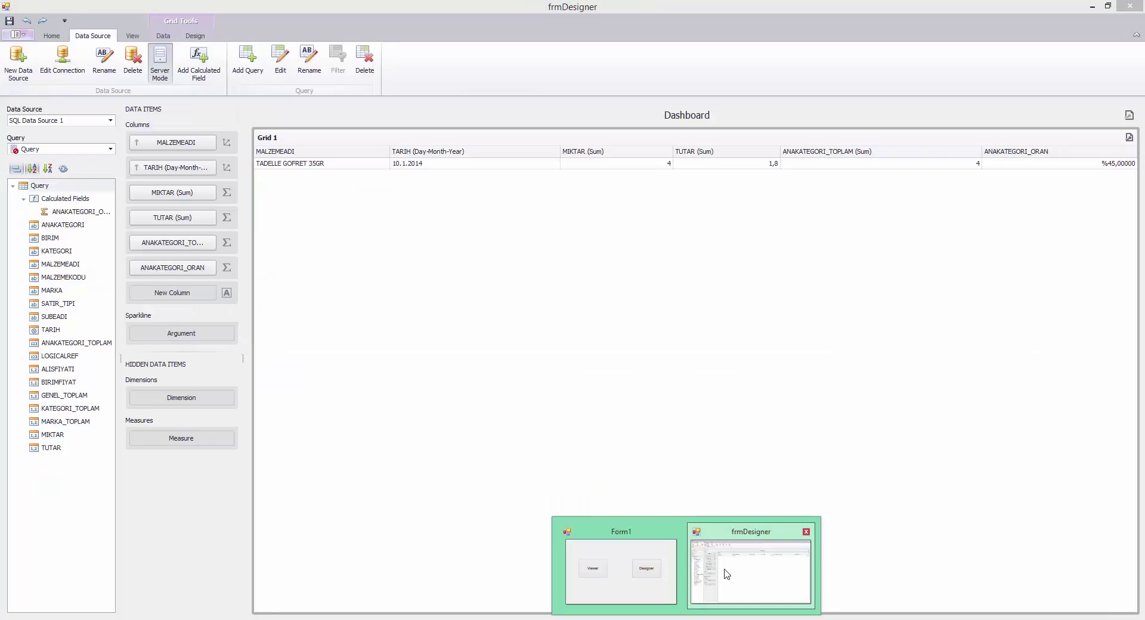
left_click(726, 573)
Replace the dashboard query's SQL string with the copied SELECT statement and finish editing the query
left_click(280, 60)
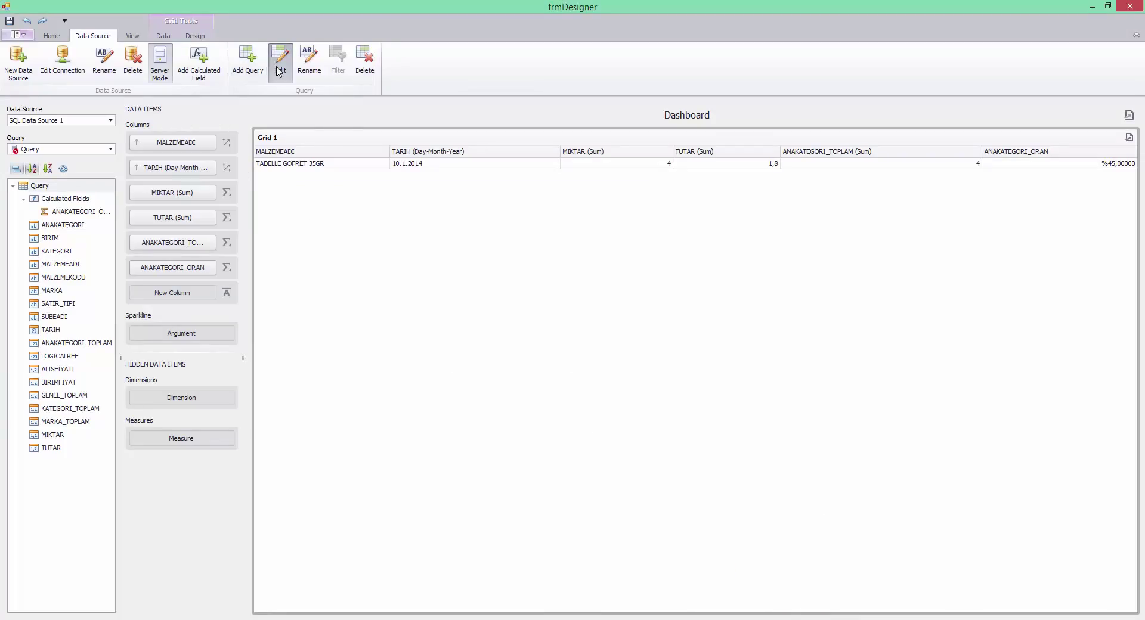
left_click(505, 336)
key("ctrl+a")
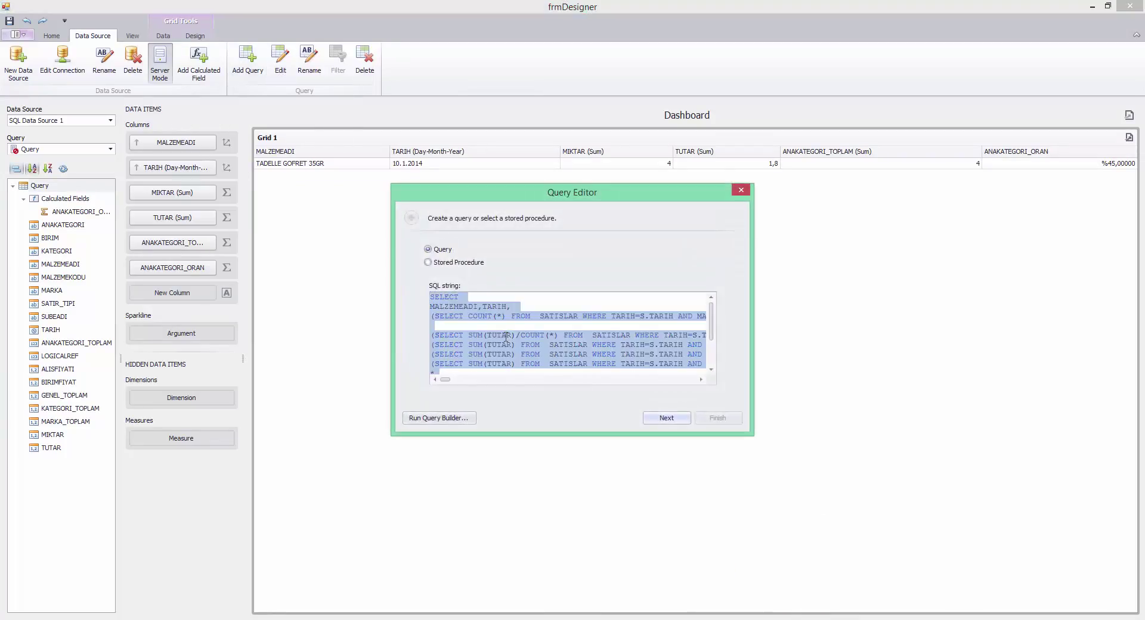
key("ctrl+v")
left_click(652, 418)
left_click(701, 419)
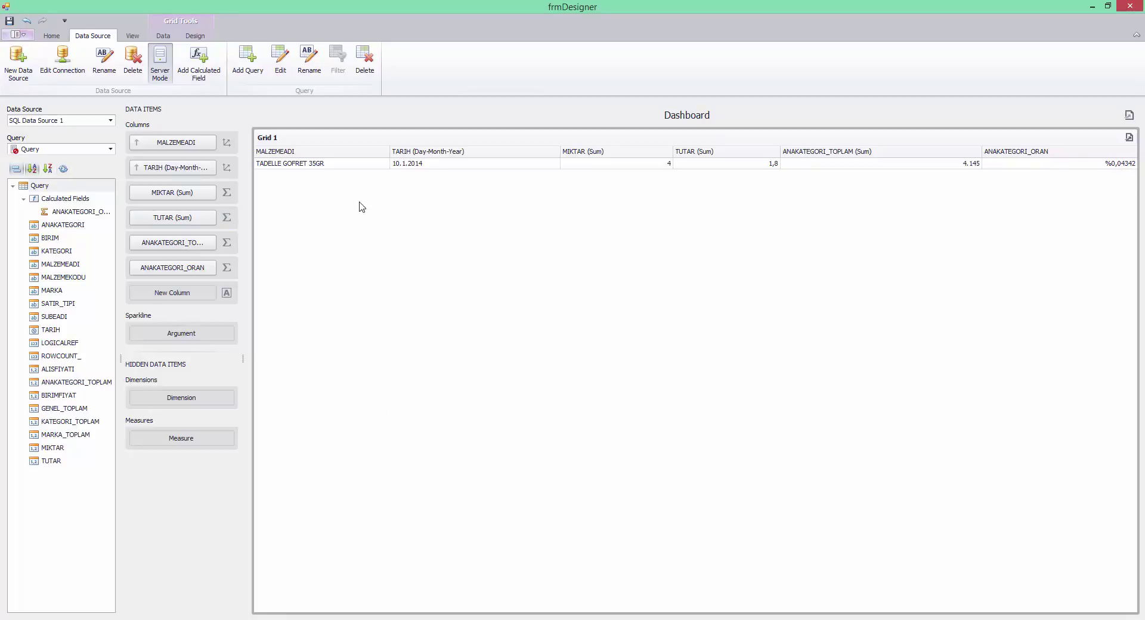
Add a new calculated field and begin its expression with SUM([ANAKATEGORI_TOPLAM]
left_click(94, 215)
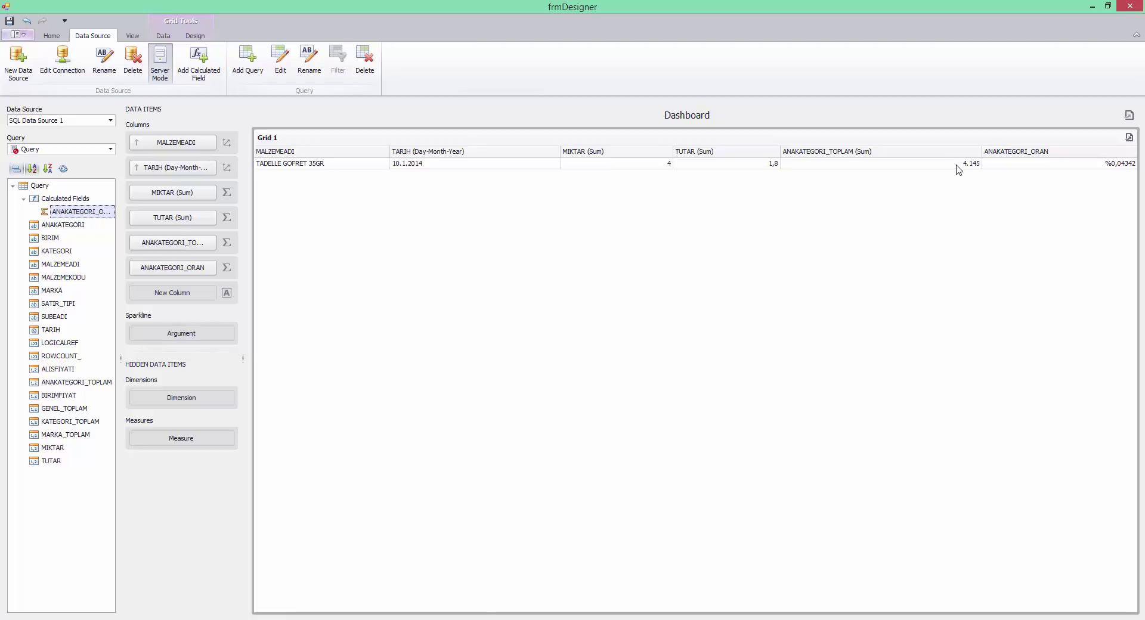
left_click(68, 200)
right_click(69, 203)
left_click(119, 208)
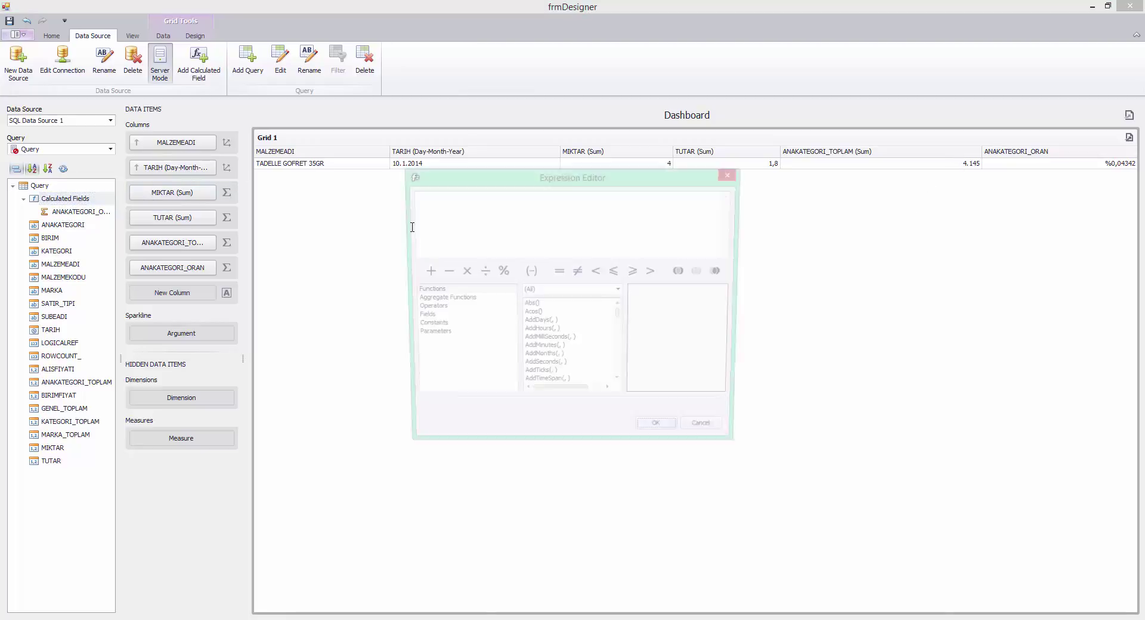
left_click(511, 222)
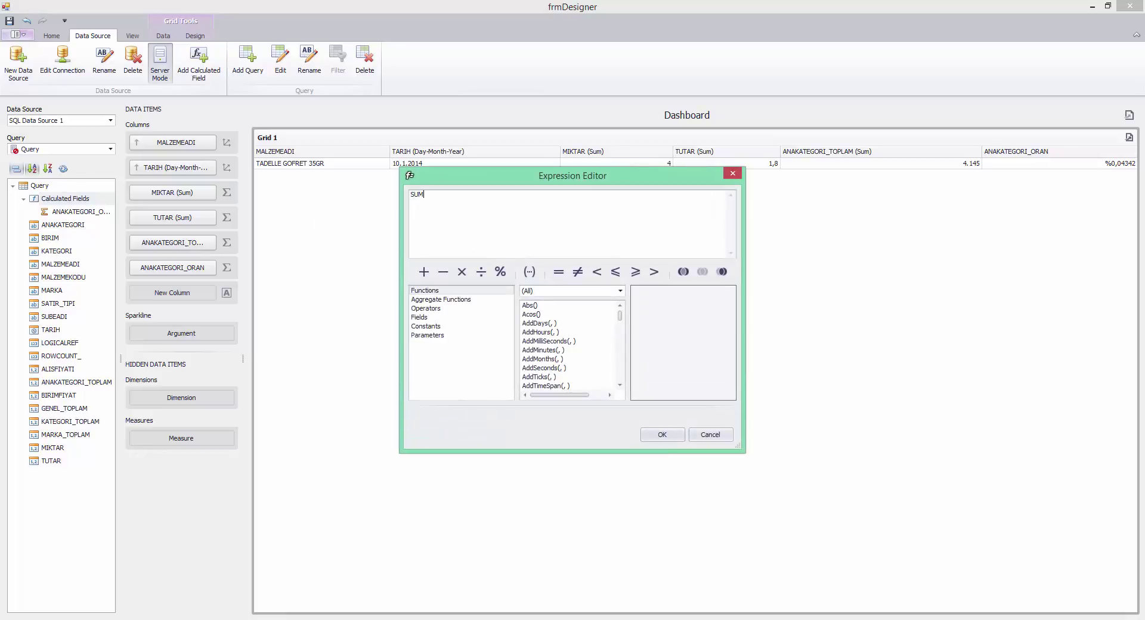
left_click(419, 317)
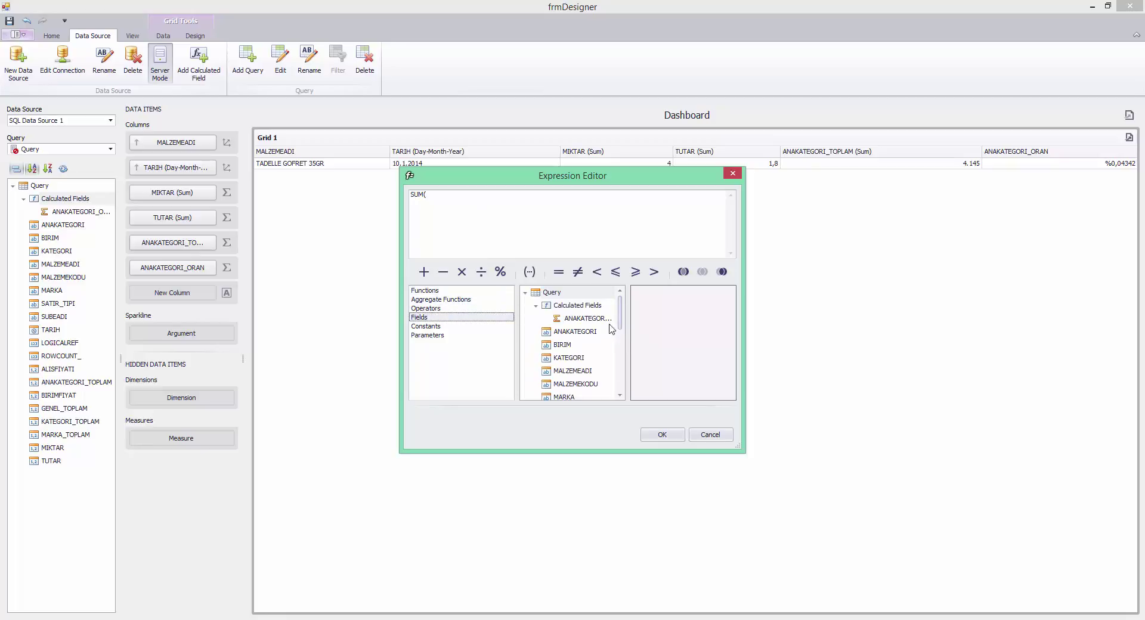
left_click_drag(620, 328, 619, 385)
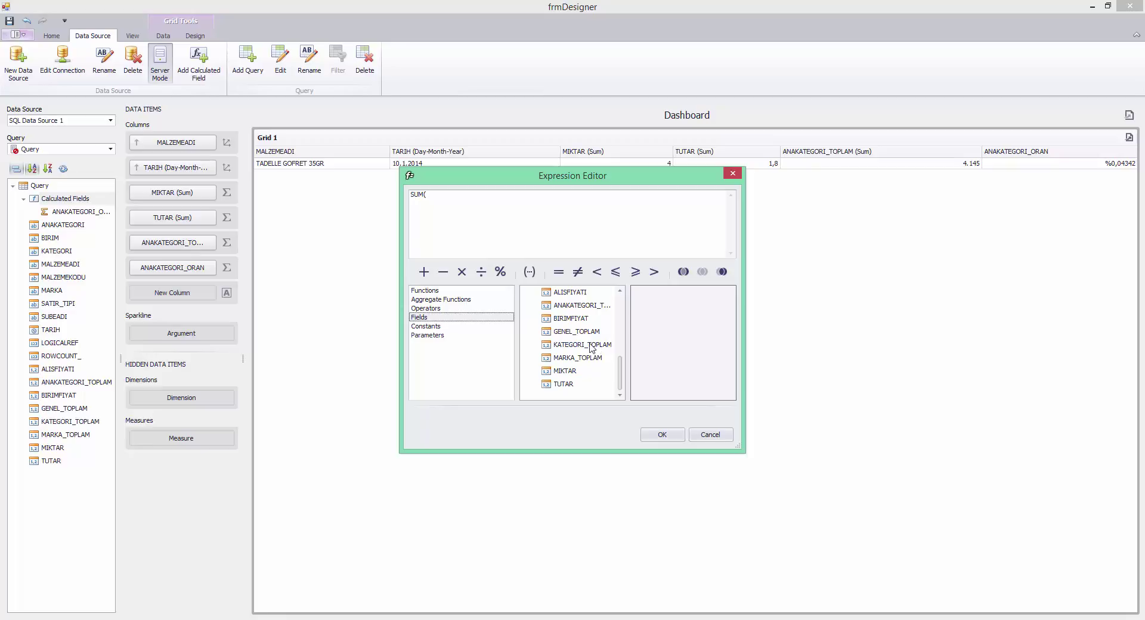
double_click(596, 305)
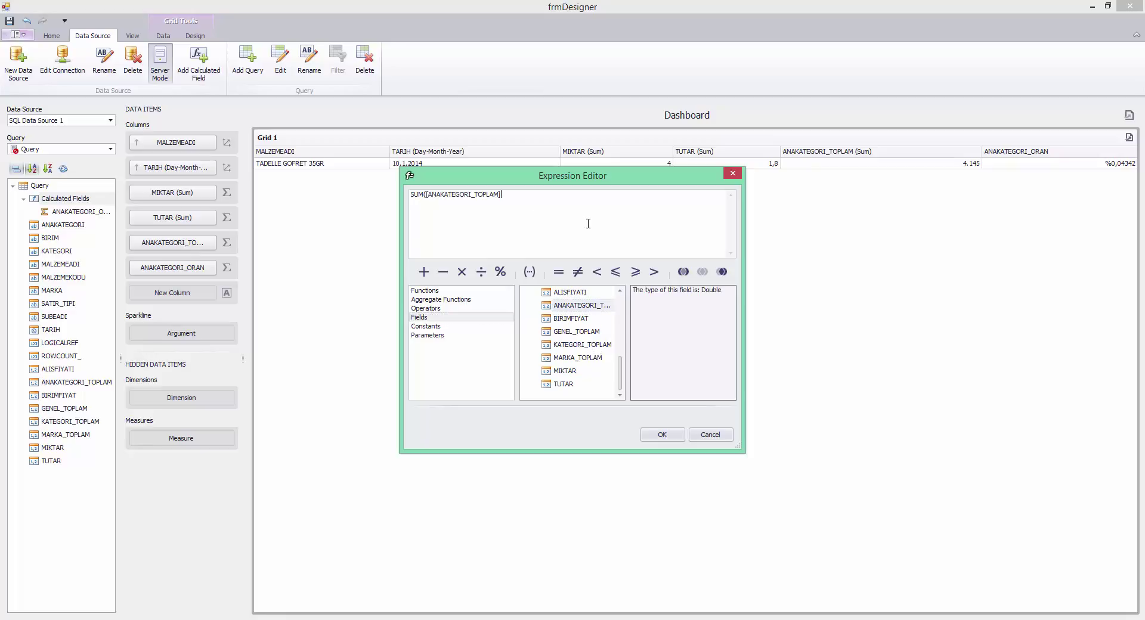
Complete the new calculated field's expression as SUM([ANAKATEGORI_TOPLAM])/SUM([ROWCOUNT_]) and accept it
type(")/SUM([ROWCOUNT_)")
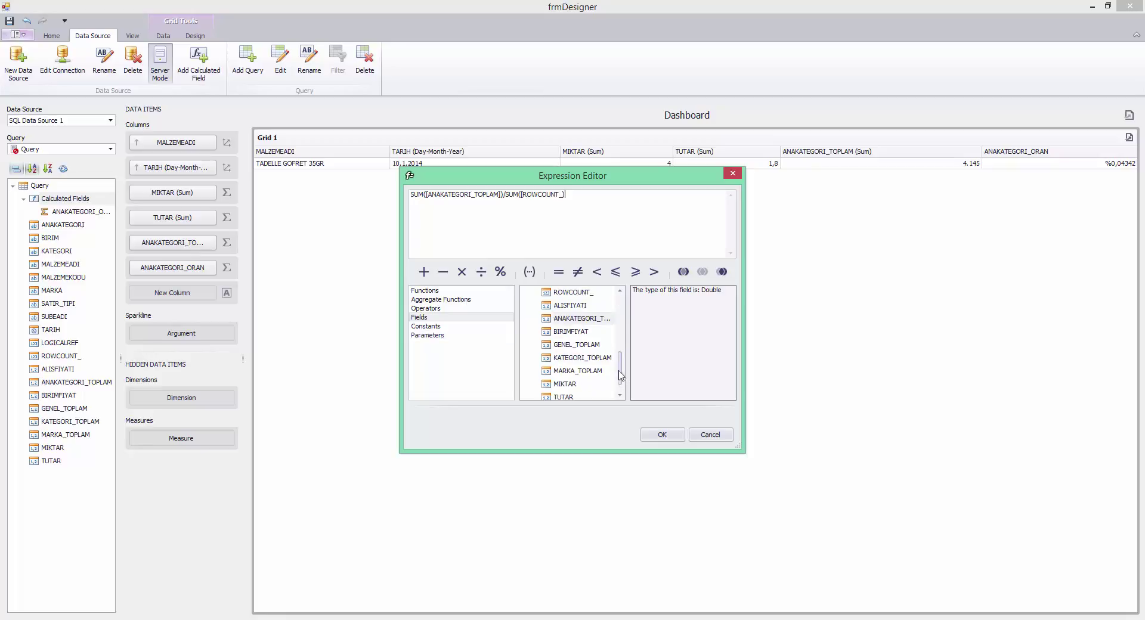
scroll(621, 360, "up", 1)
scroll(621, 360, "up", 1)
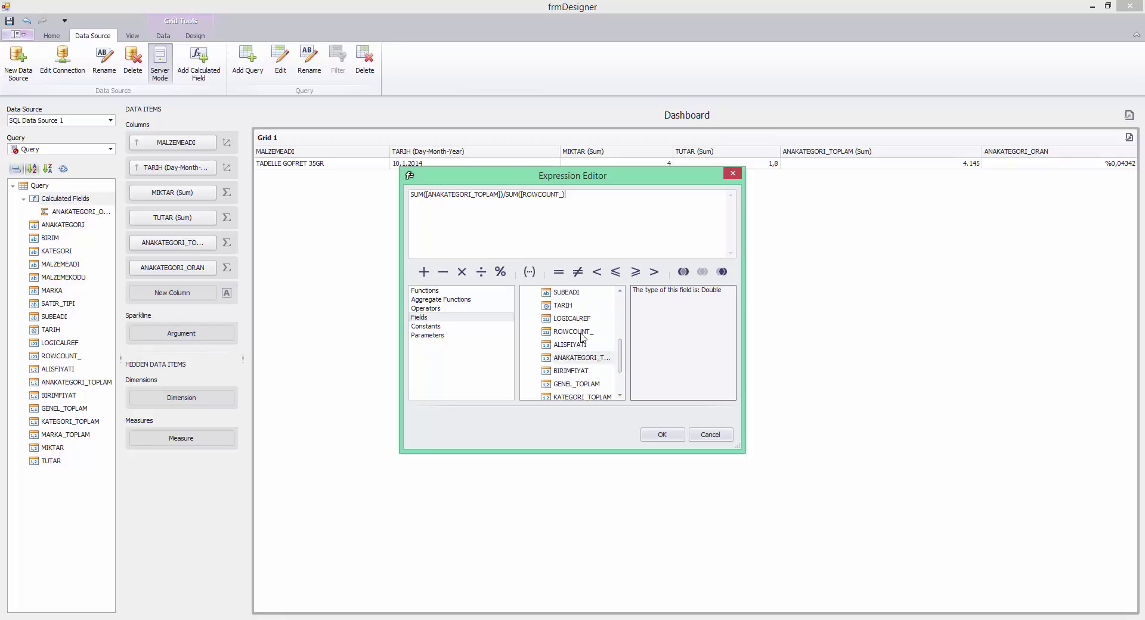
left_click(662, 435)
left_click(589, 331)
left_click(564, 195)
type("]")
left_click(662, 434)
Rename the new calculated field CLC_ANAKTEGORI_TOPLAM and insert it as a grid column before ANAKATEGORI_ORAN
right_click(82, 228)
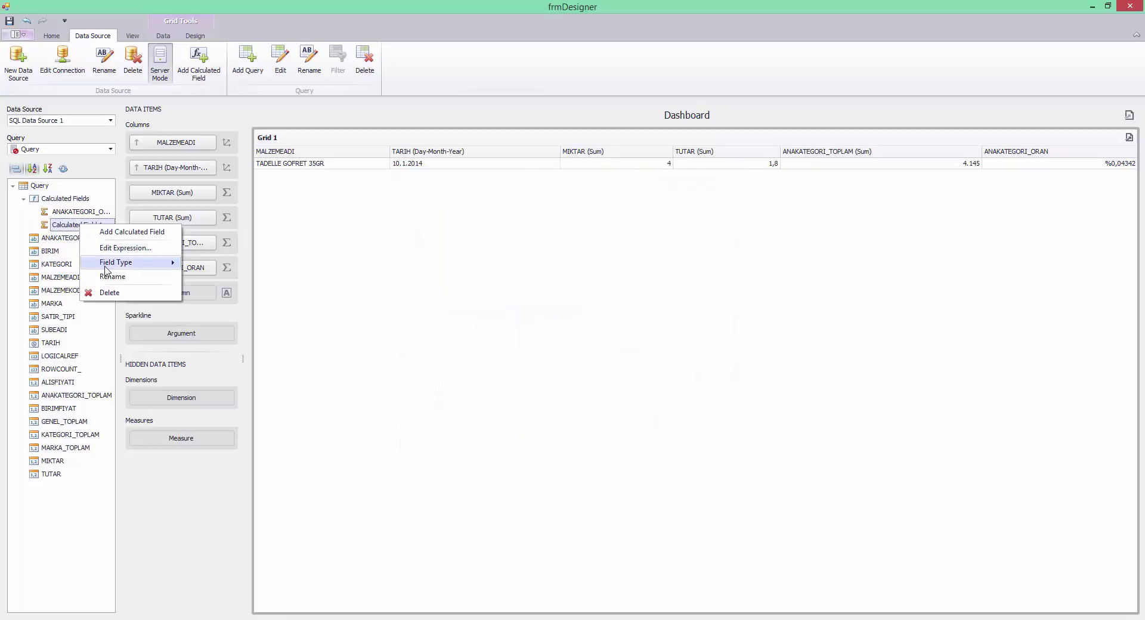
left_click(106, 279)
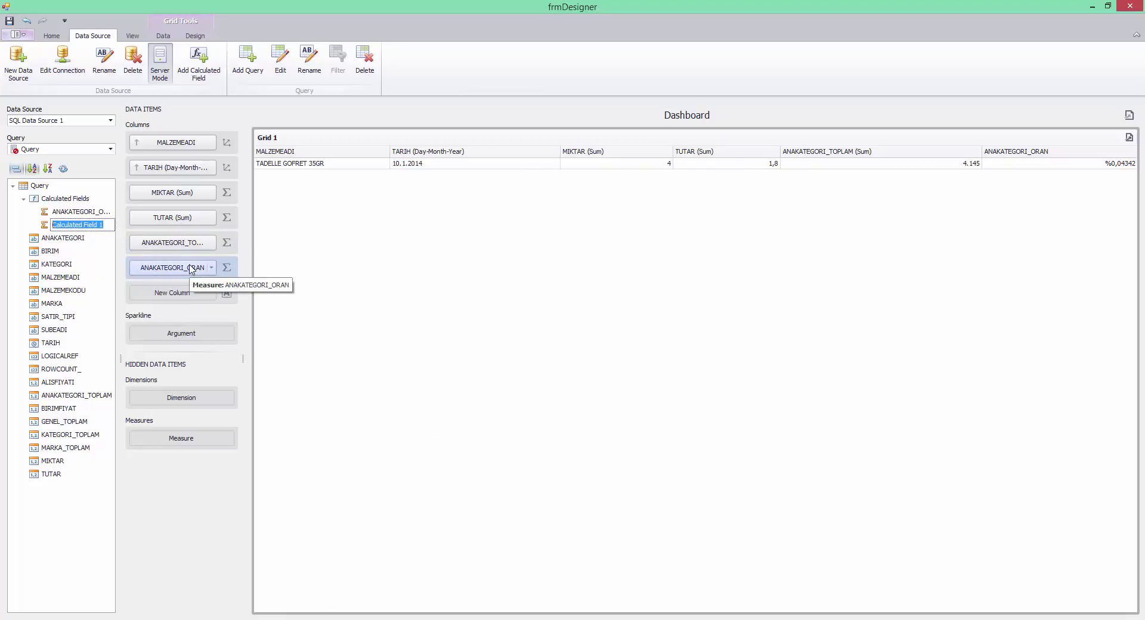
type("CLC_ANAKTEGORI_")
key("Return")
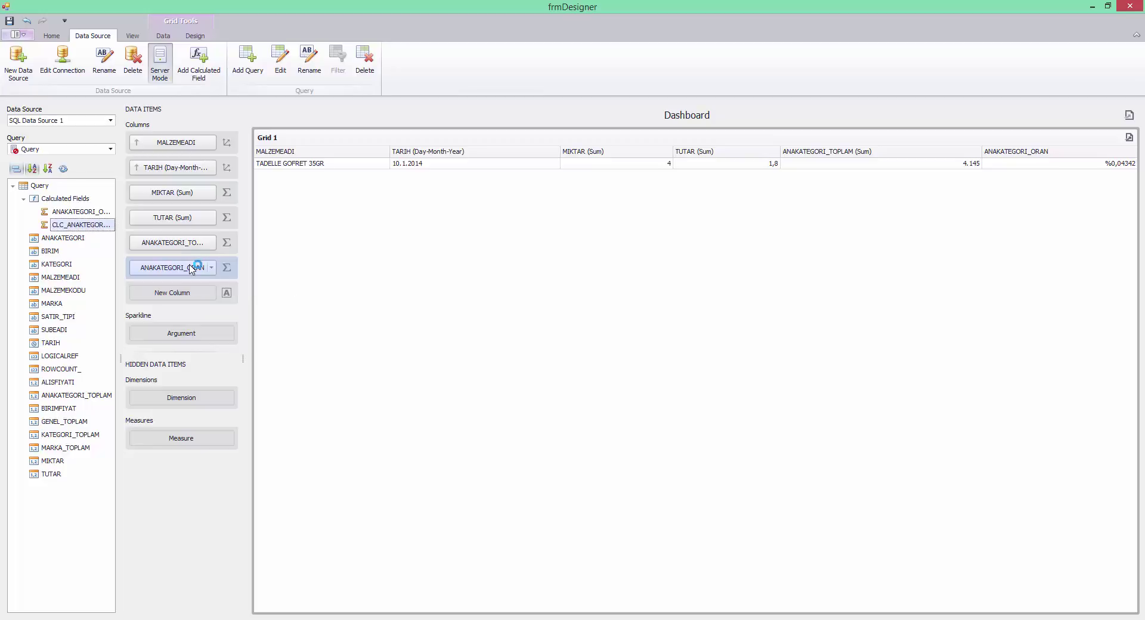
mouse_move(70, 226)
left_mouse_down()
mouse_move(192, 275)
mouse_move(191, 263)
left_mouse_up()
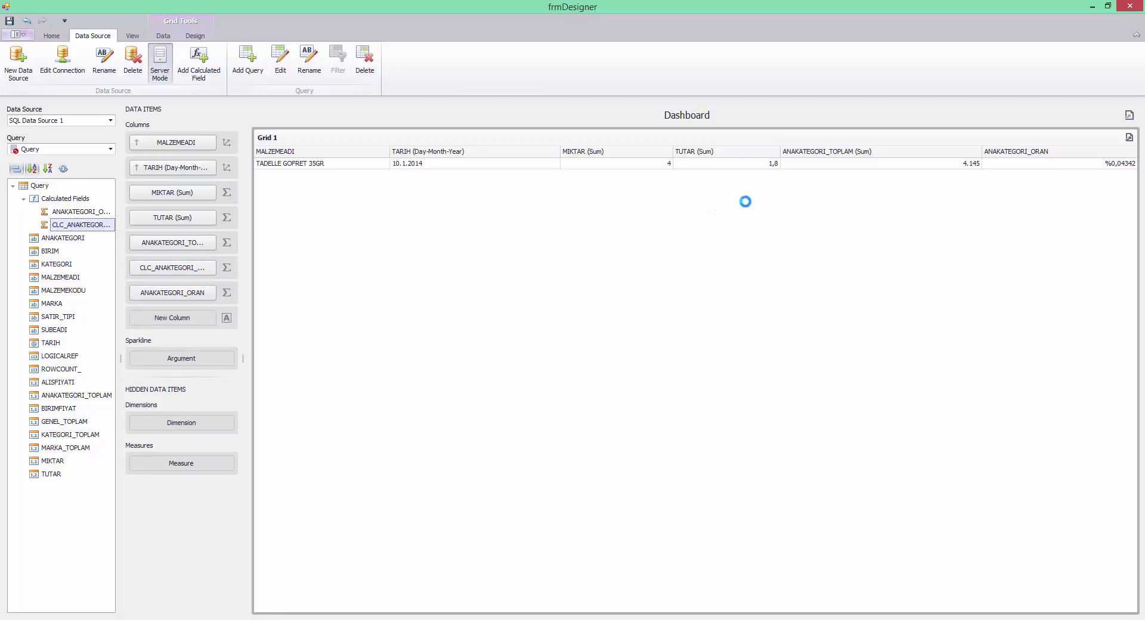
Format CLC_ANAKTEGORI_TOPLAM as Number in Ones with a group separator and no decimals, and remove the ANAKATEGORI_TOPLAM (Sum) column from the grid
left_click(211, 269)
left_click(254, 285)
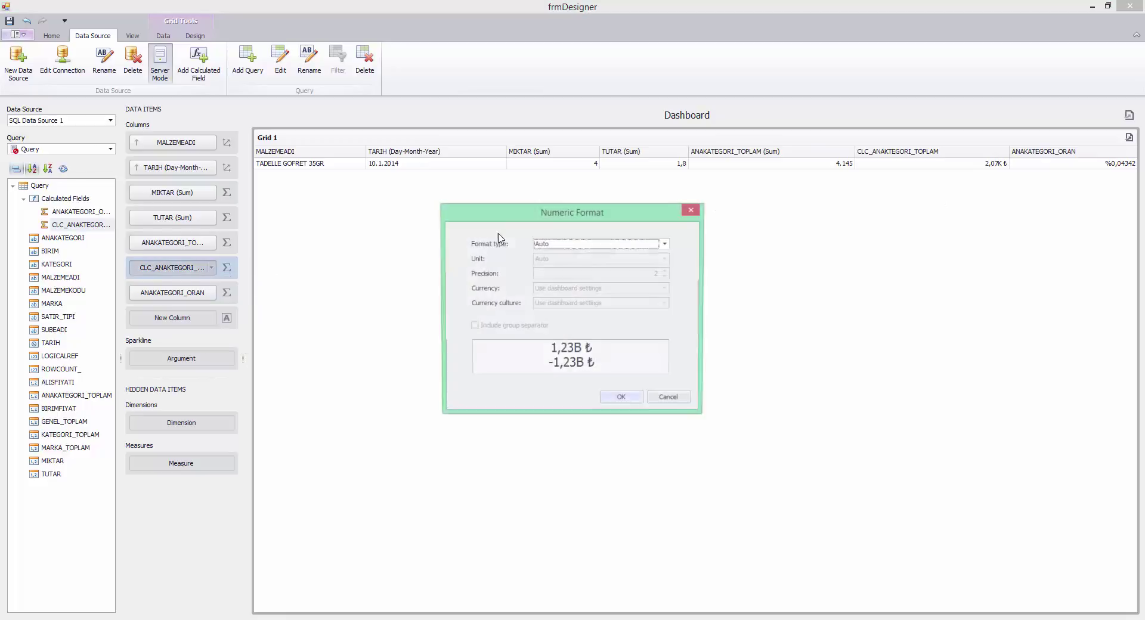
left_click(563, 245)
left_click(574, 274)
left_click(577, 258)
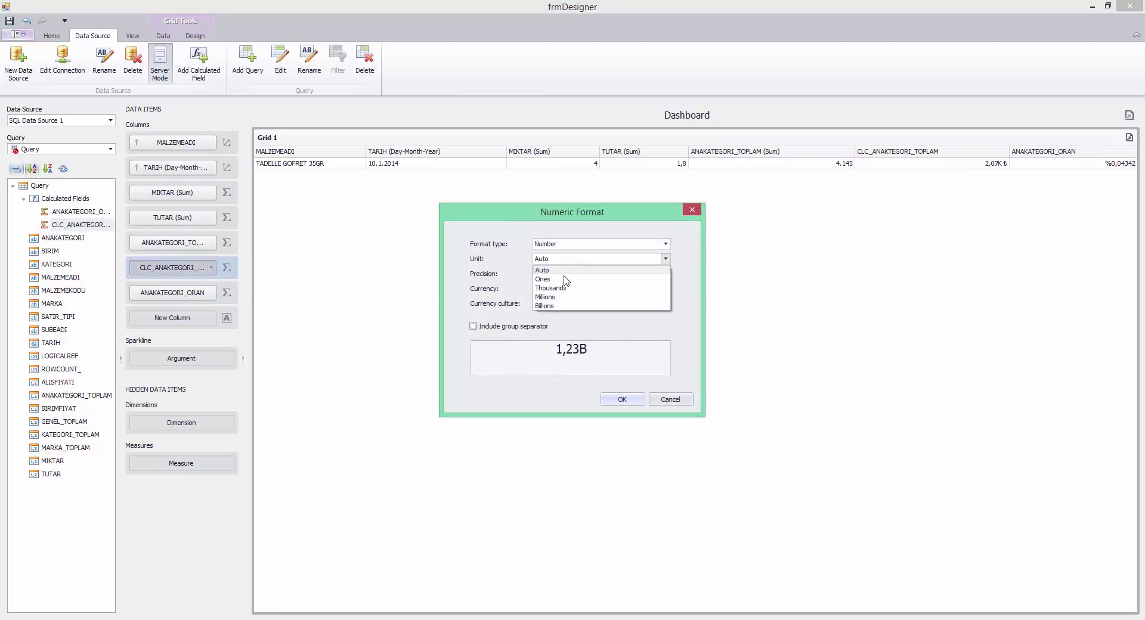
left_click(564, 278)
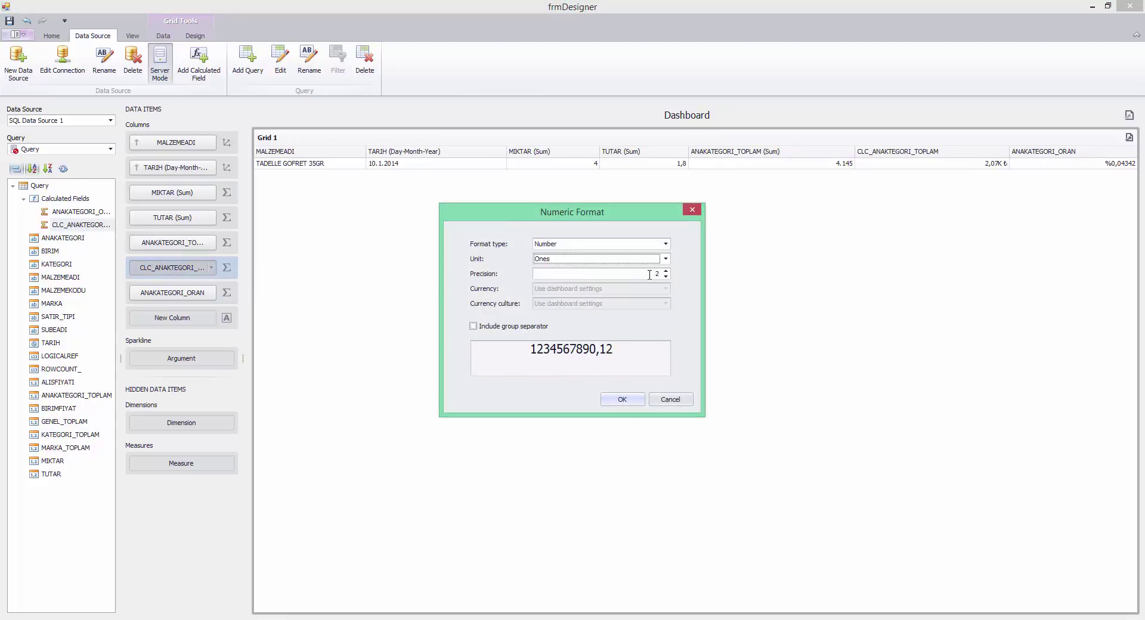
left_click(540, 328)
left_click(622, 399)
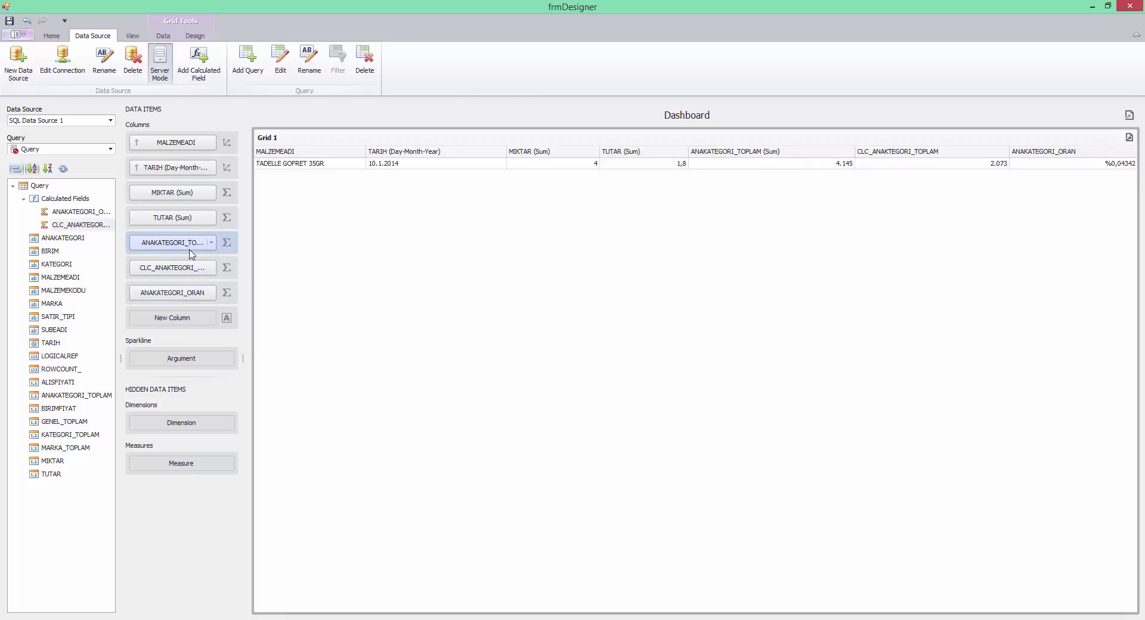
left_click_drag(188, 245, 18, 262)
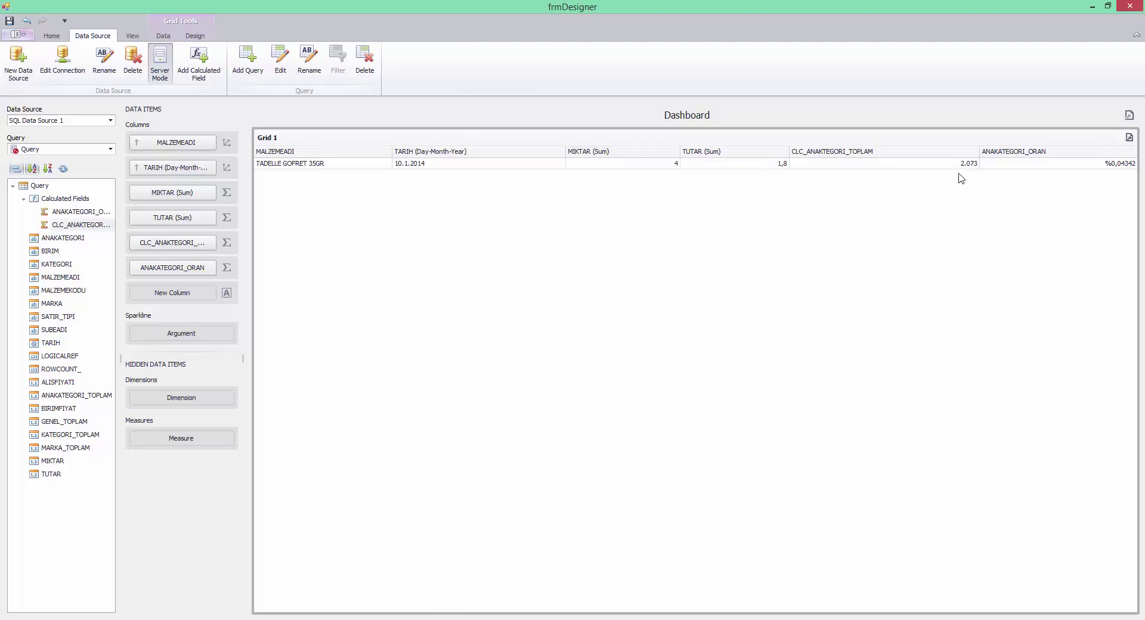
Extend the ANAKATEGORI_ORAN calculated field's expression to Sum([TUTAR]) / Sum([ANAKATEGORI_TOPLAM])/SUM([ROWCOUNT_])
left_click(90, 213)
right_click(90, 213)
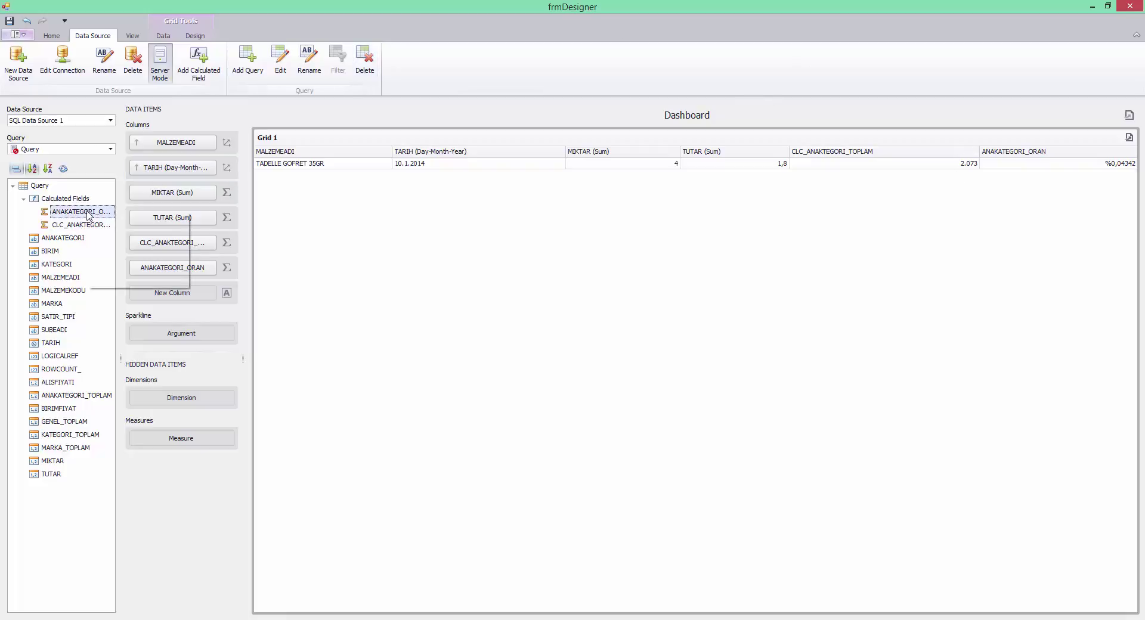
left_click(119, 233)
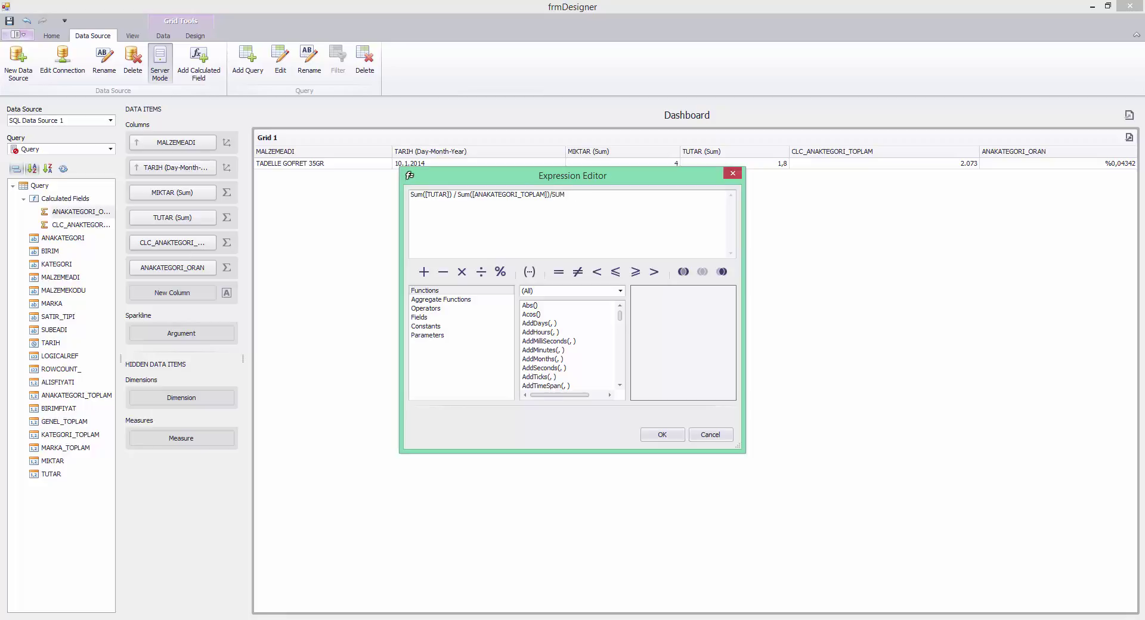
type("ROWCOUNT_])")
left_click_drag(625, 202, 237, 192)
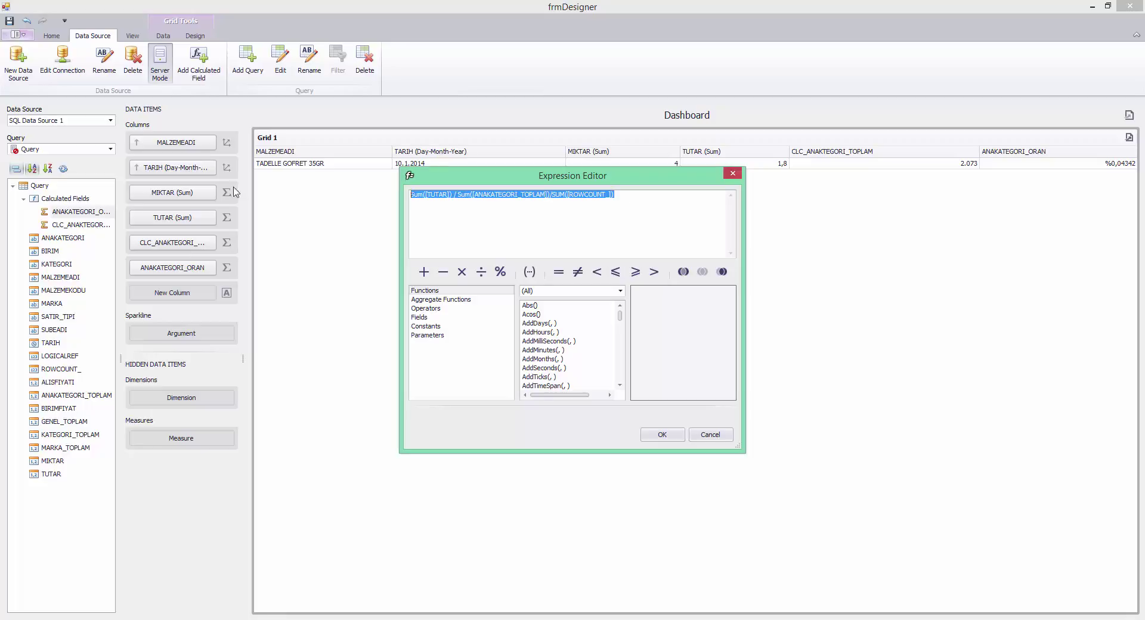
left_click(662, 434)
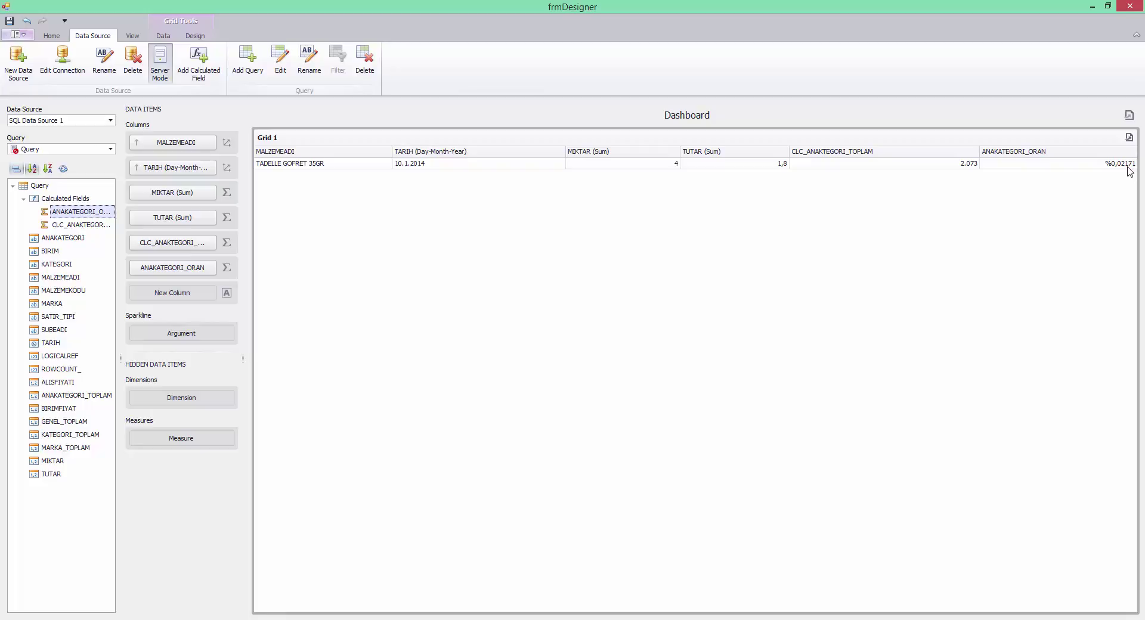
Open the grid's names for editing and set the dashboard item name to ÜRÜNLERİN SATIŞ PERFORMANSI
right_click(416, 278)
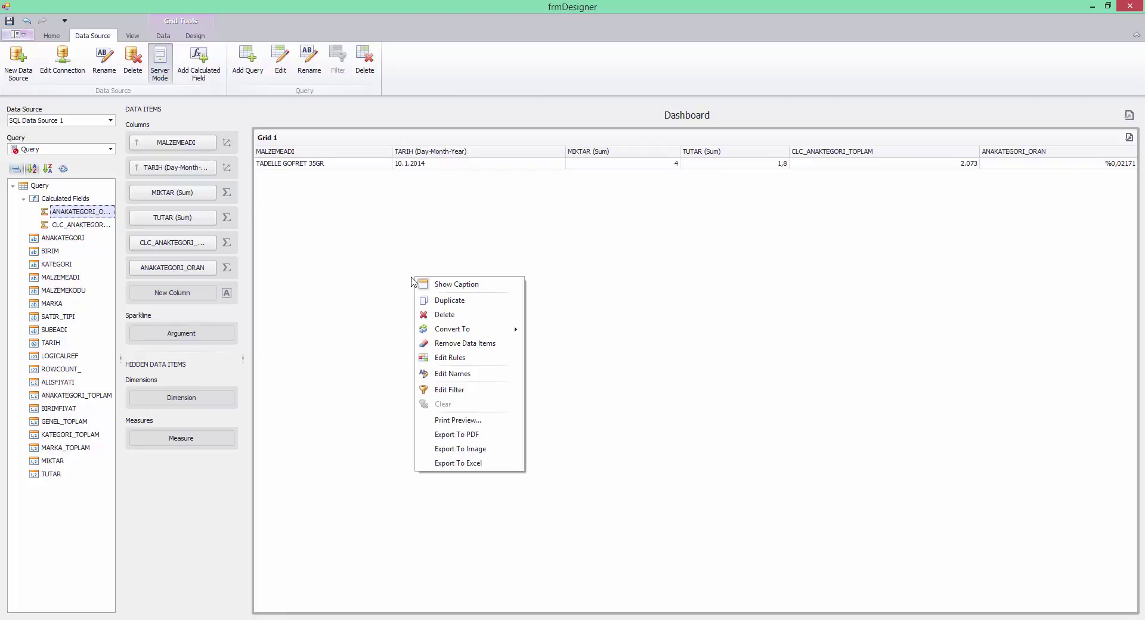
left_click(456, 374)
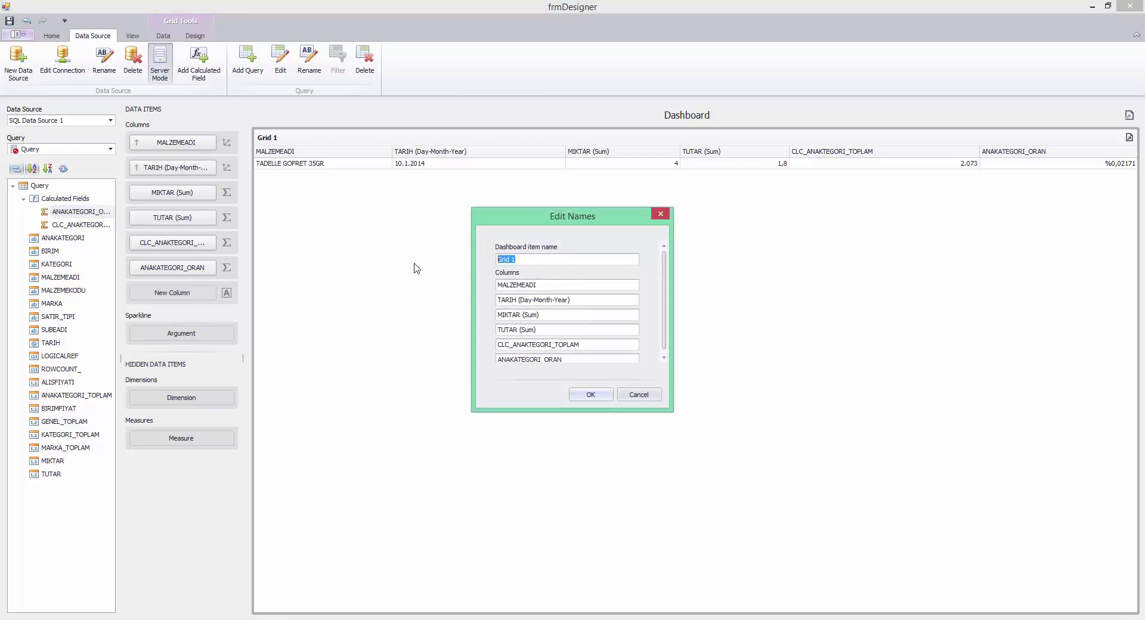
type("SA")
type("ÜRÜNLERİN")
type(" SATIŞ ER")
type("ERFORMANSI")
key("Tab")
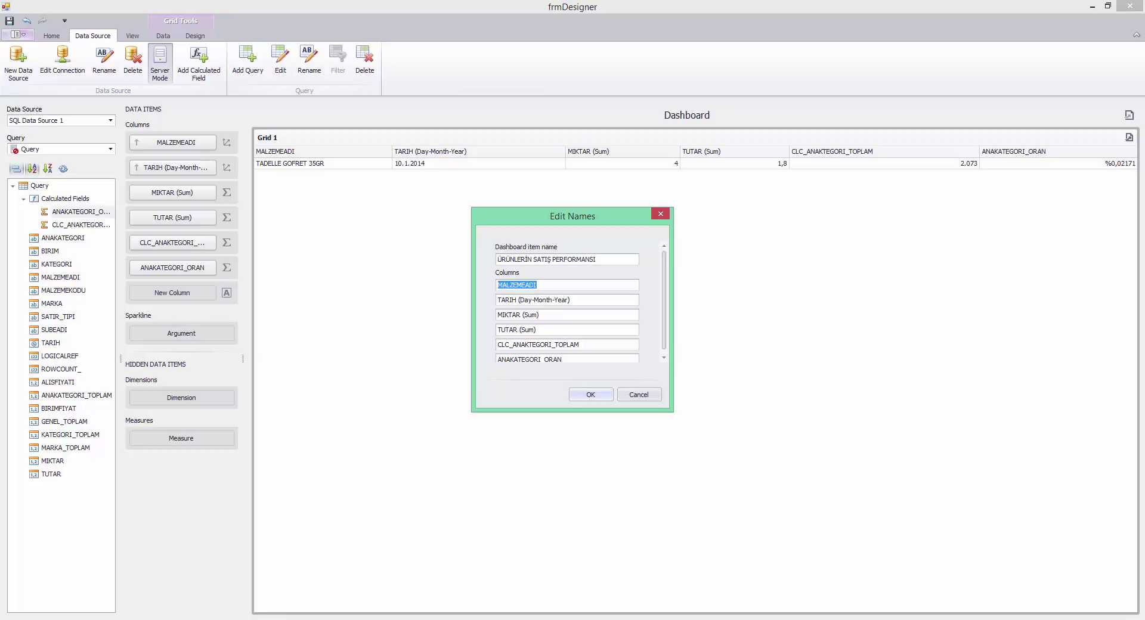
Rename the date, quantity and amount column captions to TARİH, MİKTAR and TUTAR, leaving MALZEMEADI as is
key("Tab")
type("TARİH")
key("Tab")
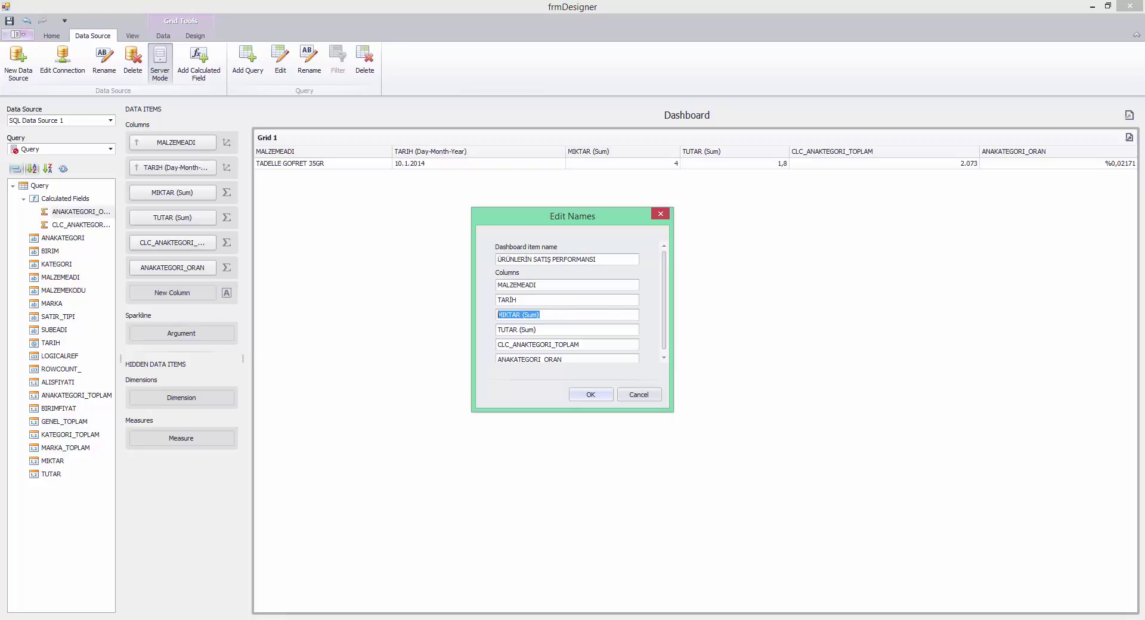
type("M,KTAR")
key("Tab")
type("TU")
key("Tab")
Name the last two grid columns ANA KATEGORİ TOPLAMI and ANA KATEGORİ ORAN, and apply the names
type("AN")
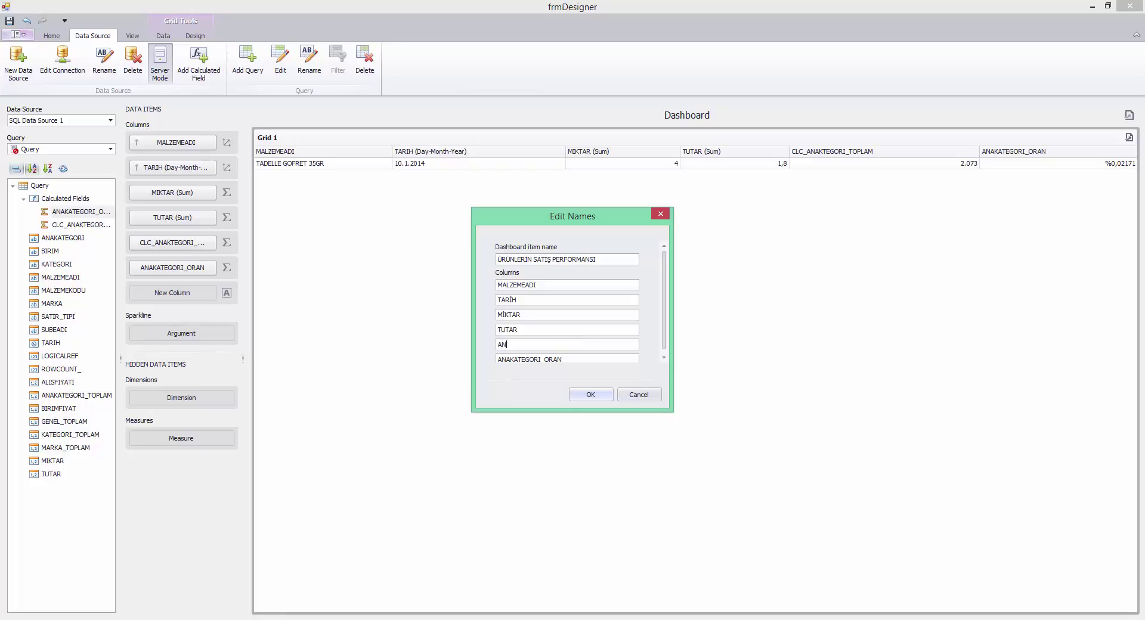
type("A KATEGORİ TOPLAMI")
key("Tab")
type("AN")
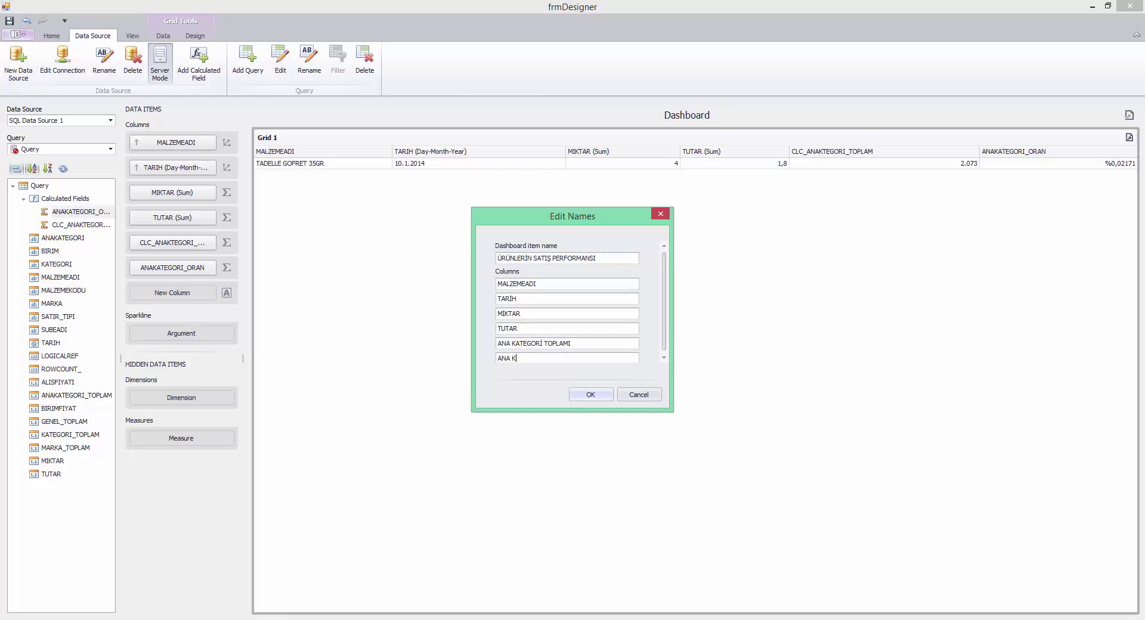
type("A KATEGORİ ORAN")
key("Return")
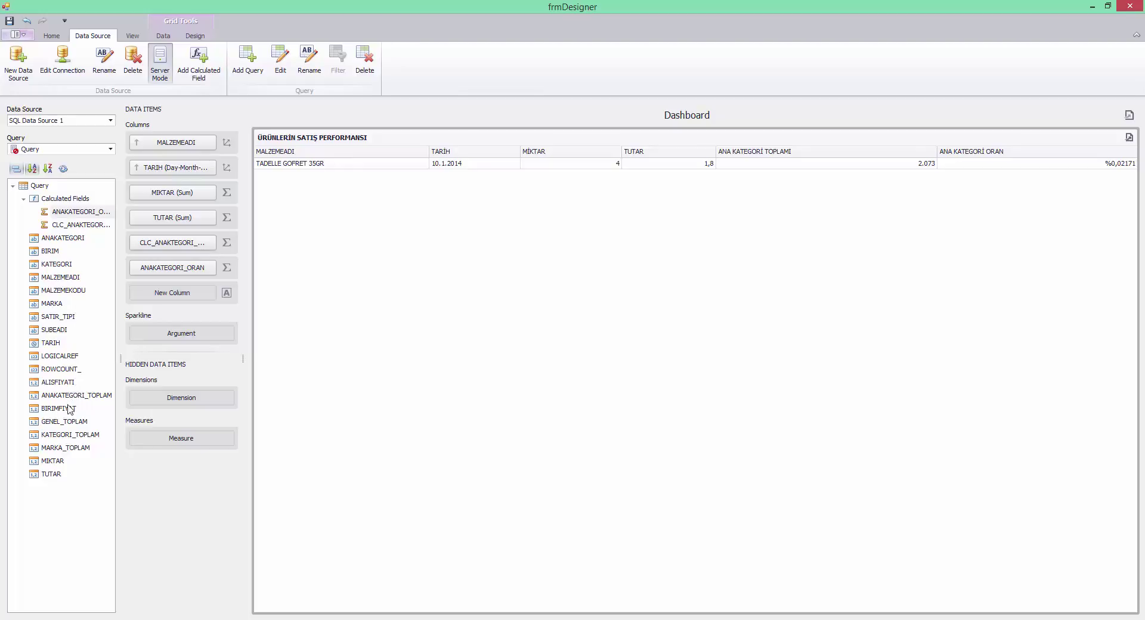
Sort the query's field list alphabetically instead of by data type
left_click(32, 169)
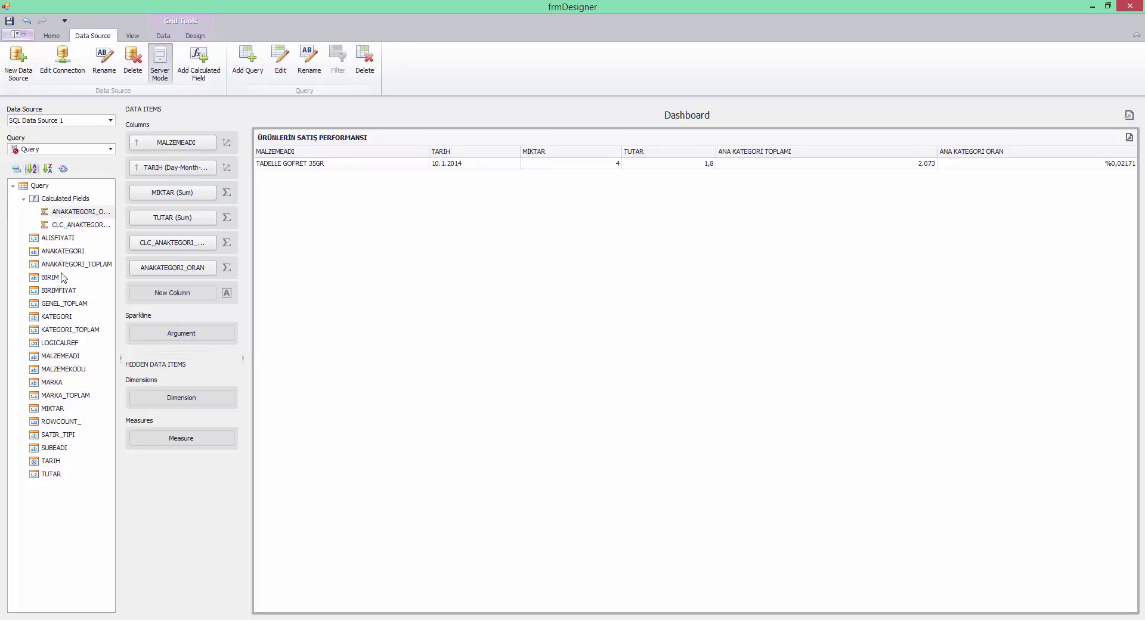
Add ANAKATEGORI, KATEGORI and MARKA as grid columns after MALZEMEADI, and insert SUBEADI as the first column
left_click_drag(62, 252, 169, 156)
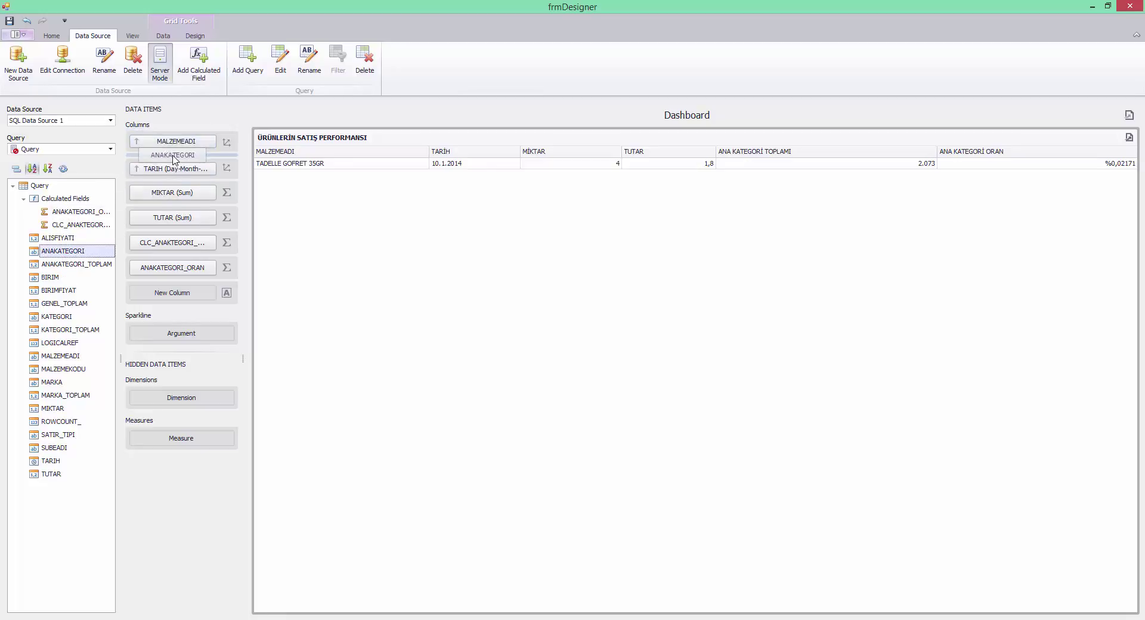
left_click(66, 317)
left_click_drag(67, 317, 167, 185)
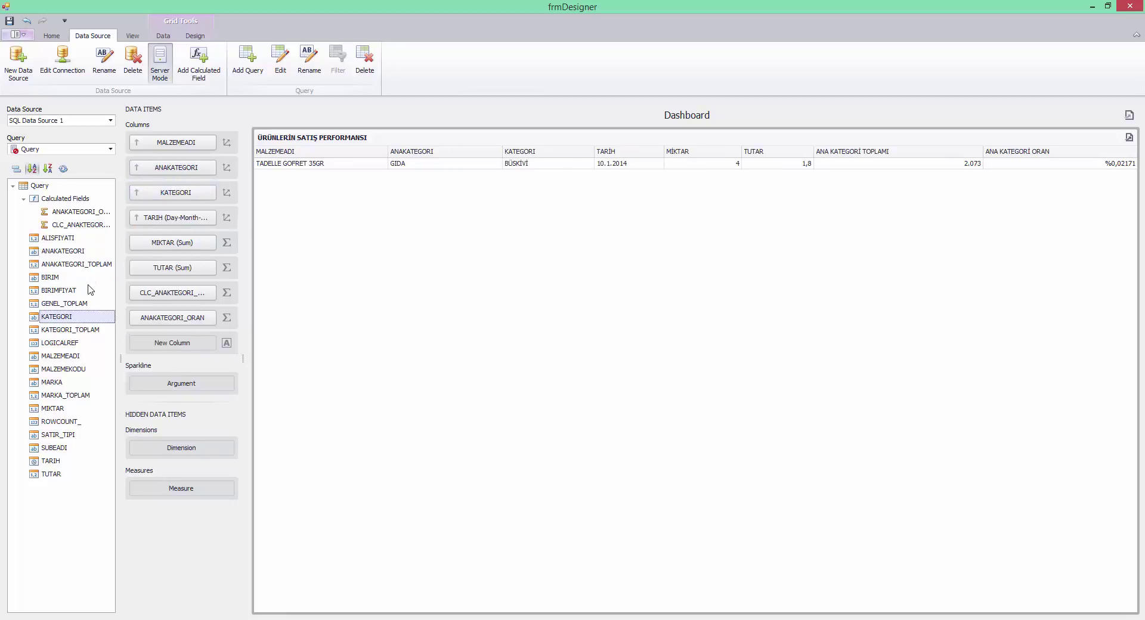
left_click_drag(57, 382, 181, 206)
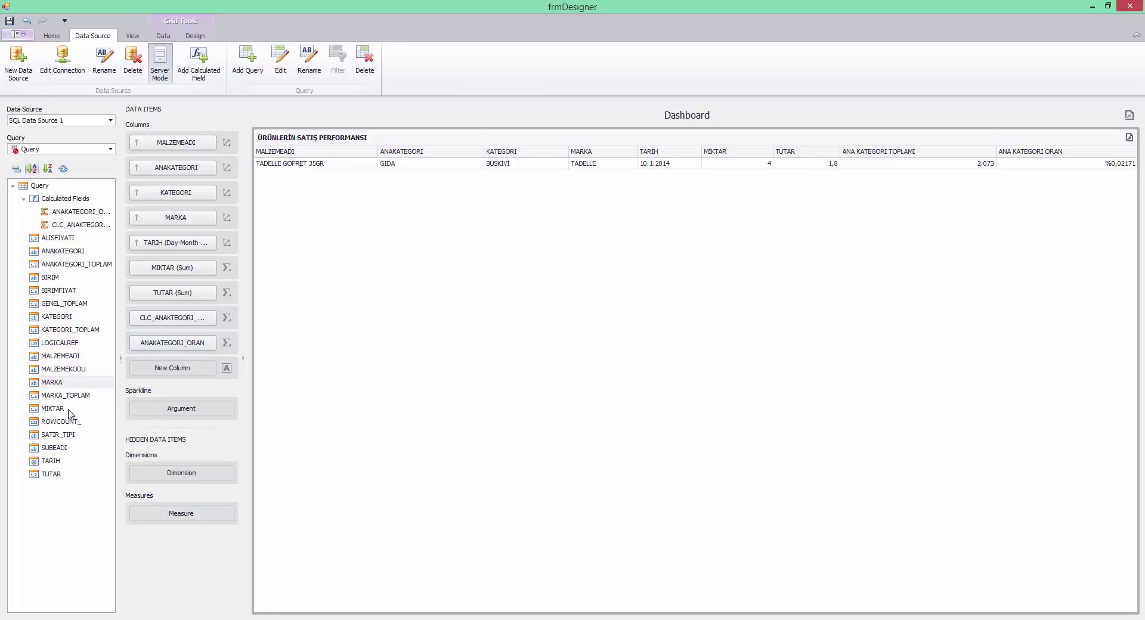
left_click_drag(62, 451, 171, 134)
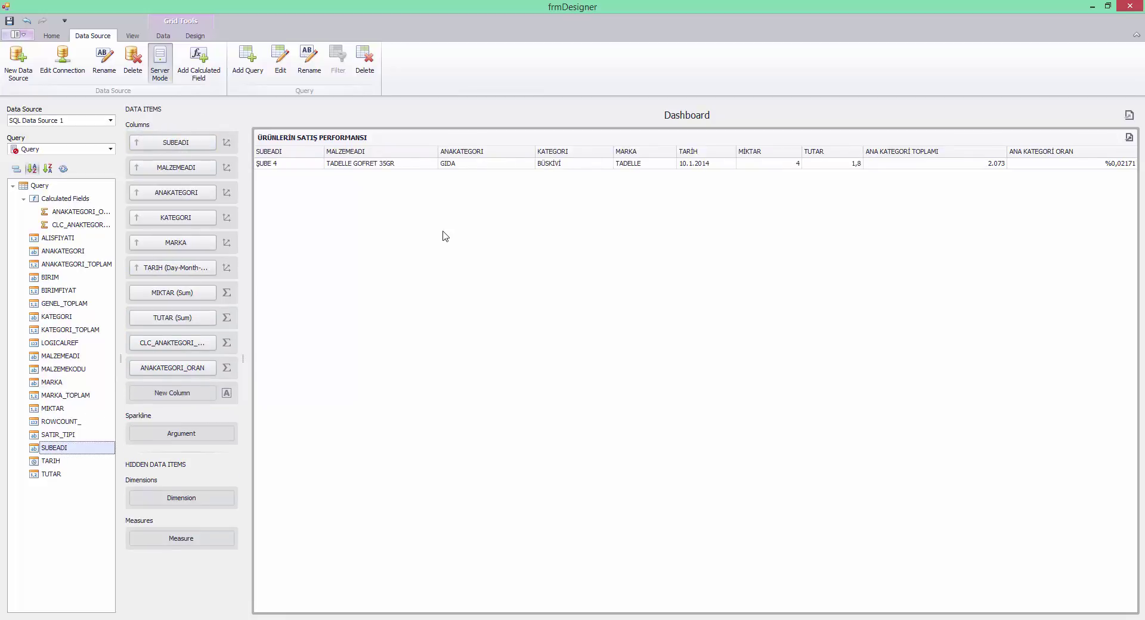
Rename the first four grid column captions to ŞUBE ADI, MALZEME ADI, ANA KATEGORİ and KATEGORİ, and apply the names
right_click(376, 258)
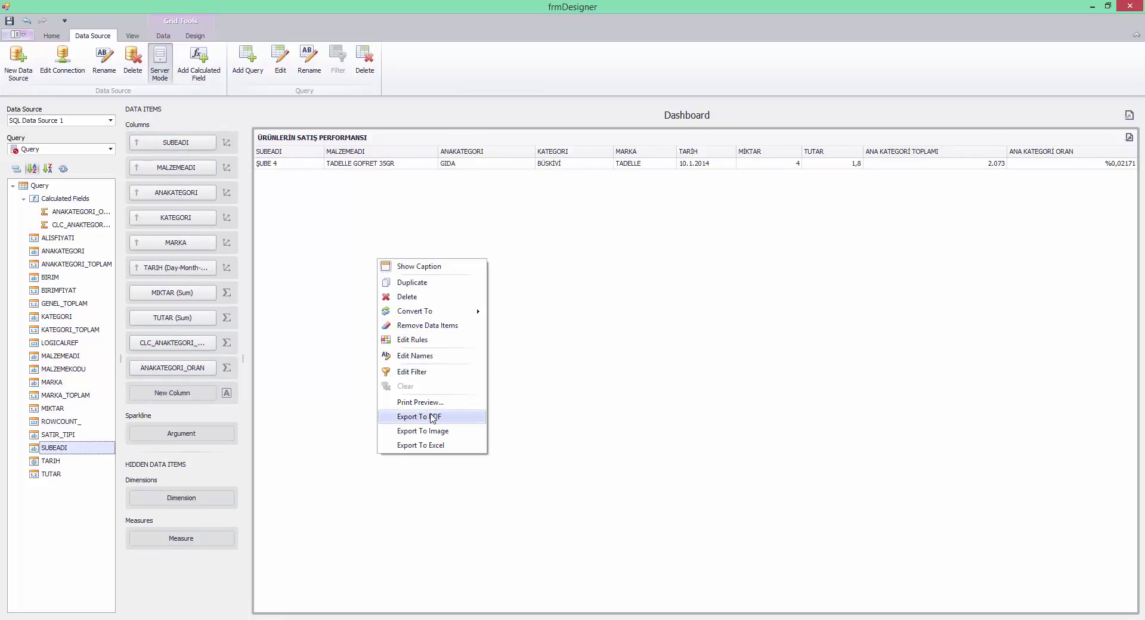
left_click(412, 359)
key("Tab")
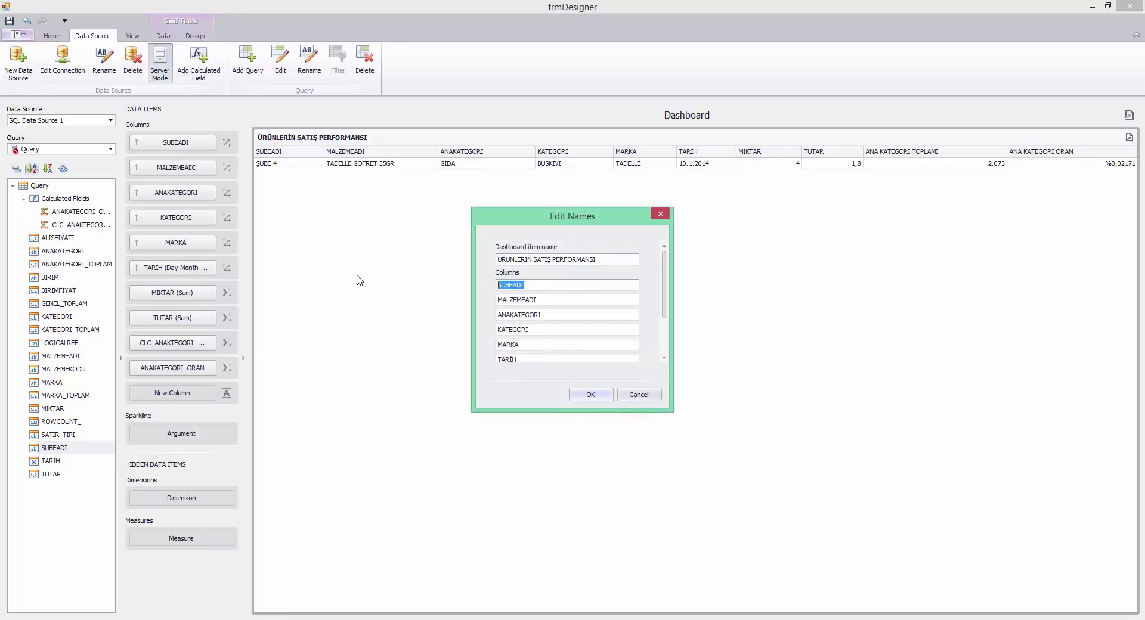
type("Ş")
key("Tab")
type("MALZEME ADI")
key("Tab")
type("ANA KATEGORİ")
key("Tab")
type("KATEGORİ")
key("Return")
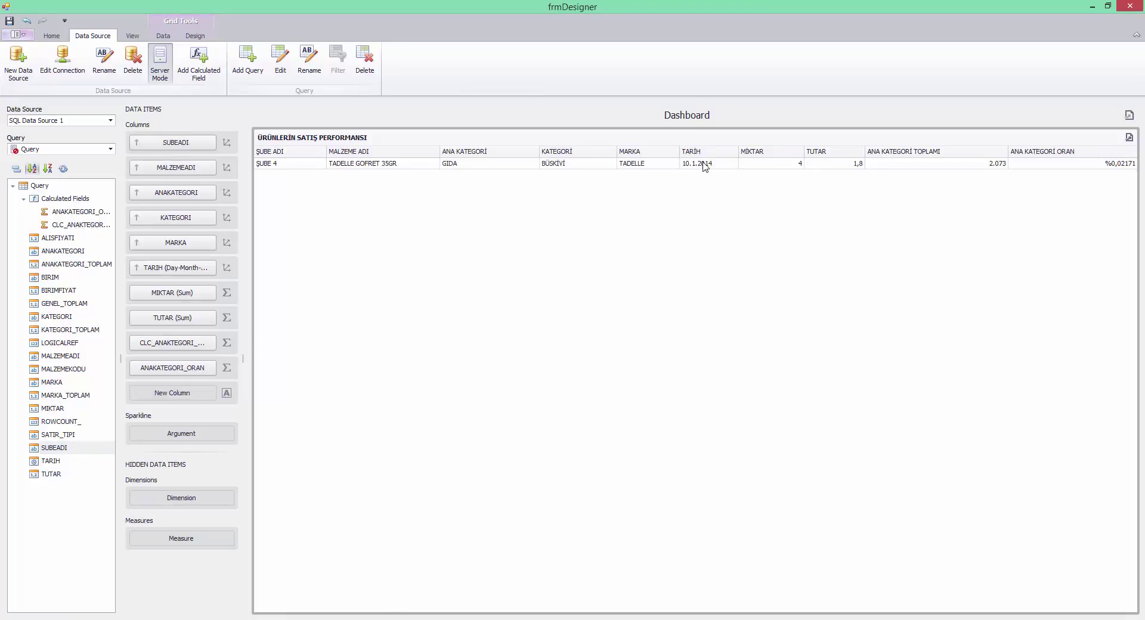
right_click(374, 221)
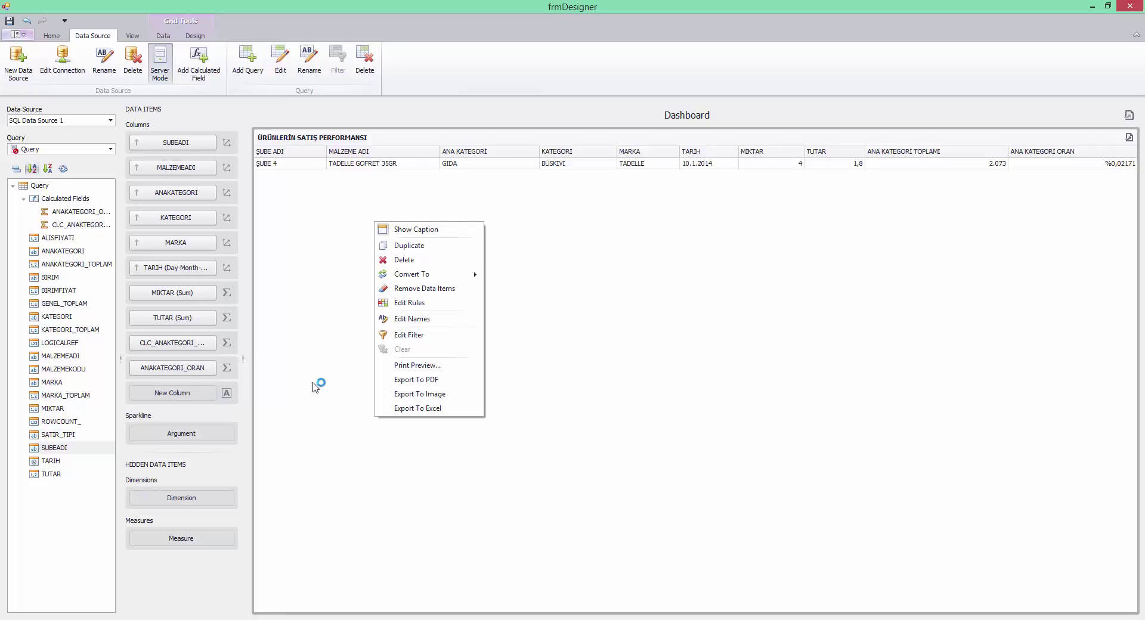
left_click(329, 373)
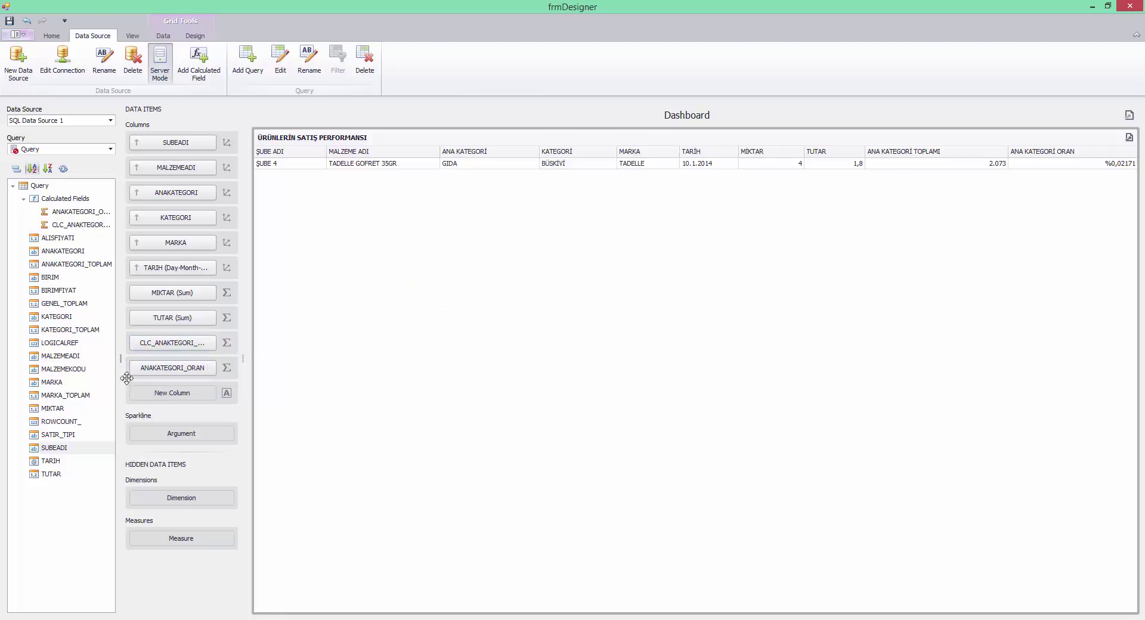
right_click(59, 198)
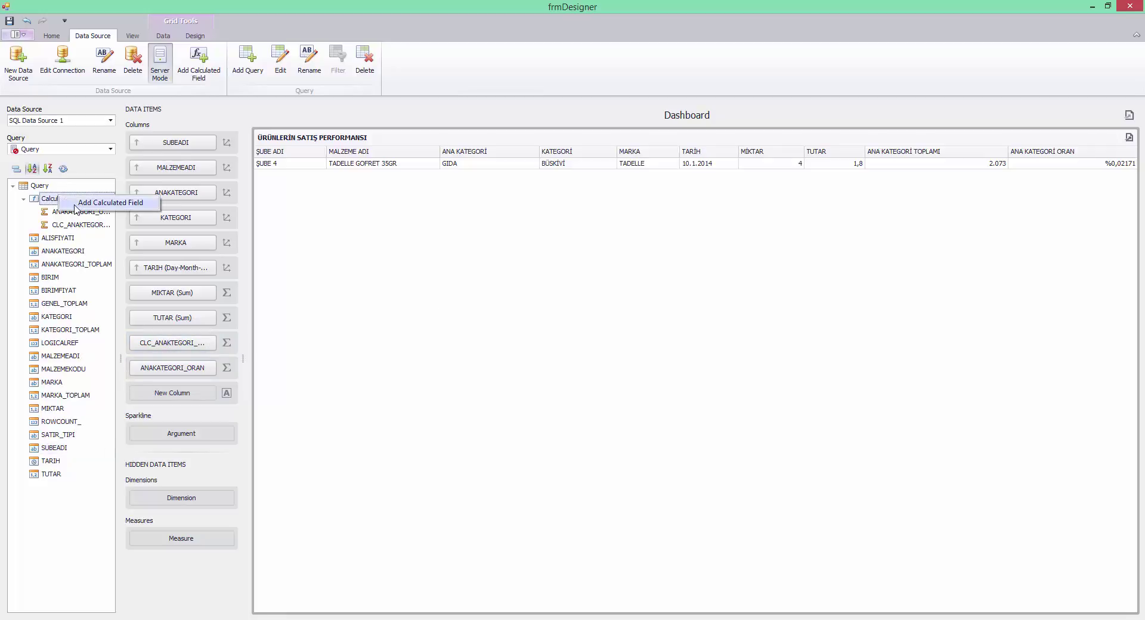
left_click(75, 205)
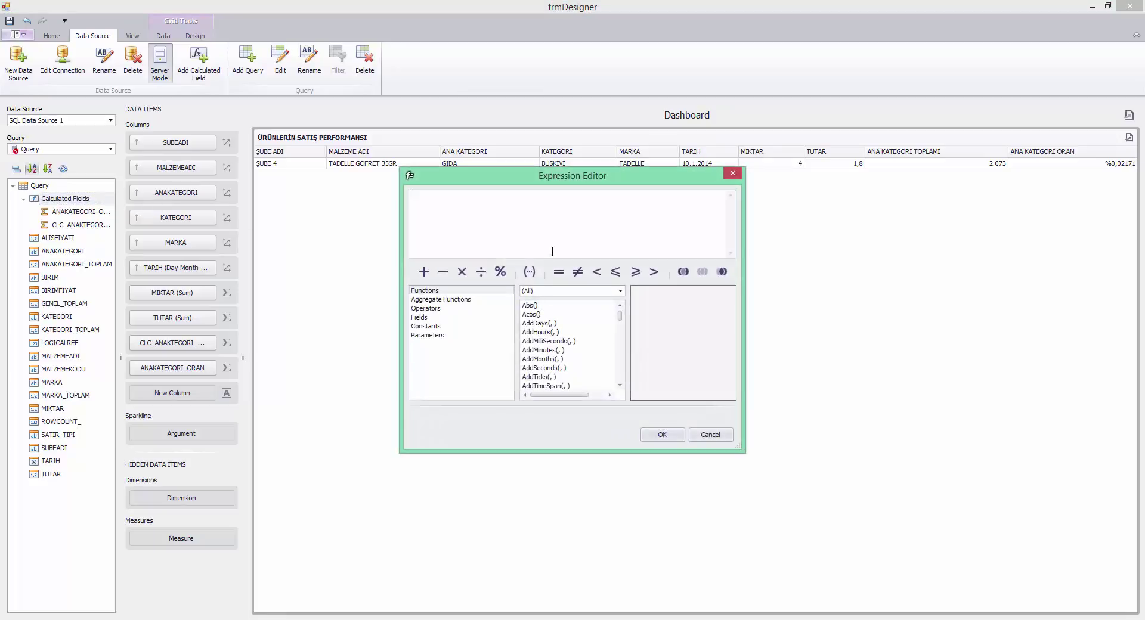
key("Escape")
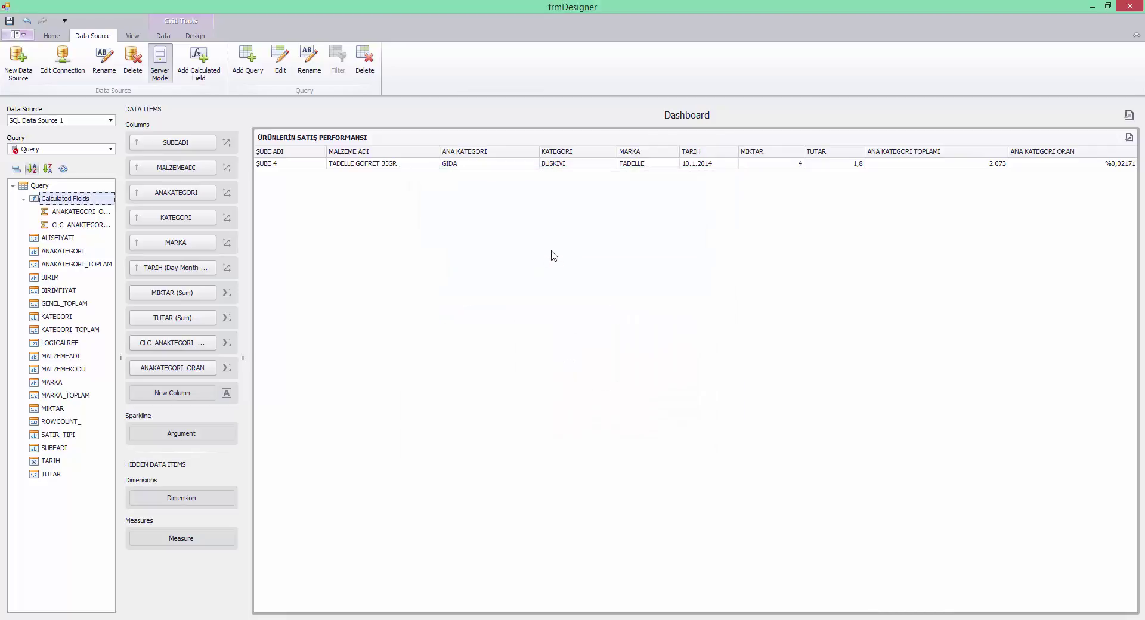
Copy the expression of the CLC_ANAKTEGORI_TOPLAM calculated field and leave that field unedited
right_click(94, 229)
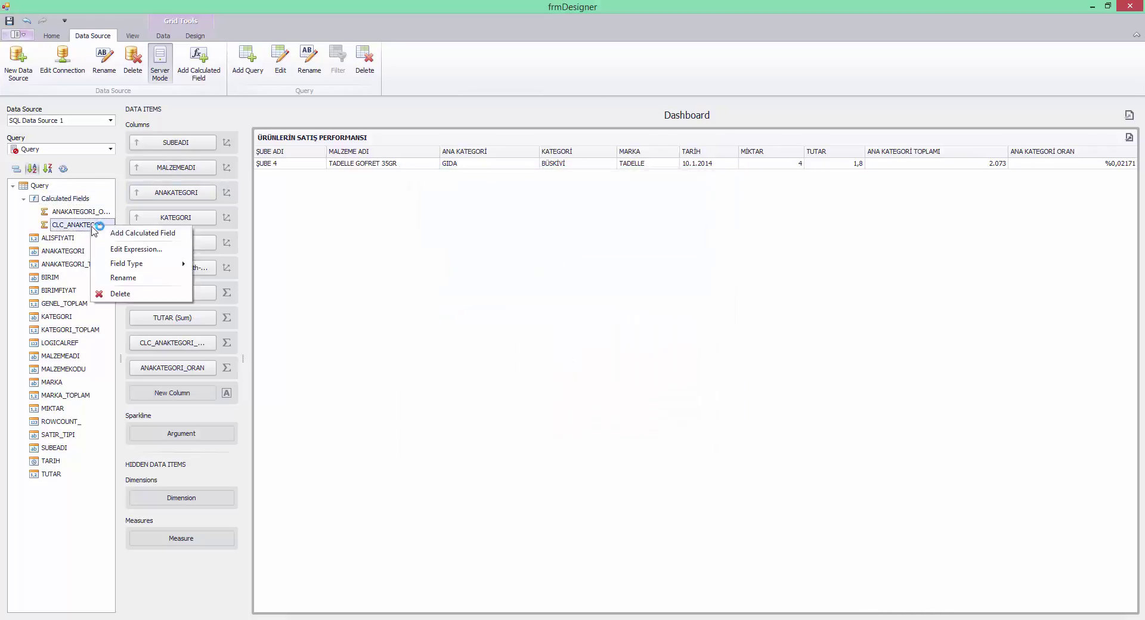
left_click(110, 251)
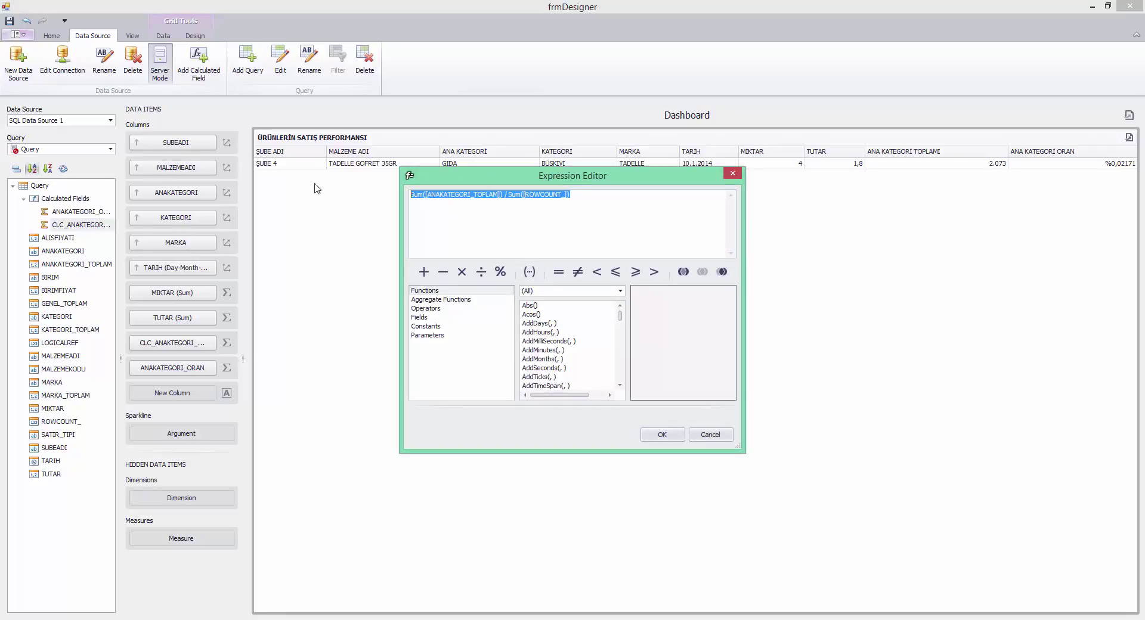
left_click(710, 434)
Add a calculated field from the copied expression, adapted to Sum([KATEGORI_TOPLAM]) / Sum([ROWCOUNT_])
right_click(55, 199)
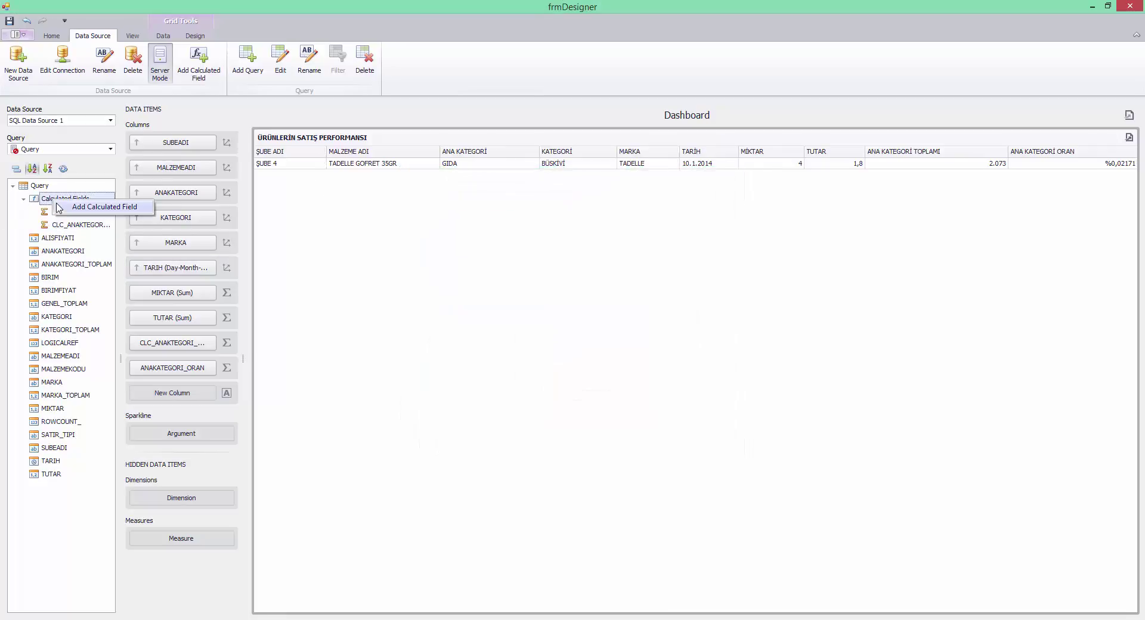
left_click(59, 207)
type("Sum([ANAKATEGORI_TOPLAM]) / Sum([ROWCOUNT_])")
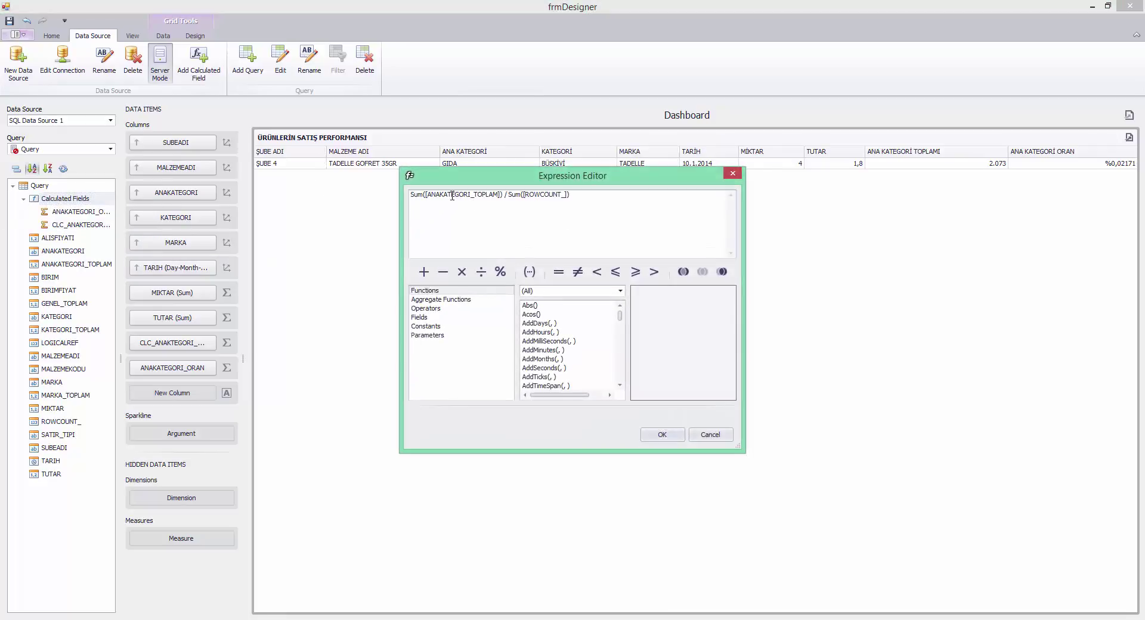
left_click(432, 194)
key("Delete")
key("Delete")
key("Delete")
left_click(662, 436)
Rename the new category total calculated field to CLC_KATEGORI_TOPLAM
right_click(82, 227)
left_click(113, 274)
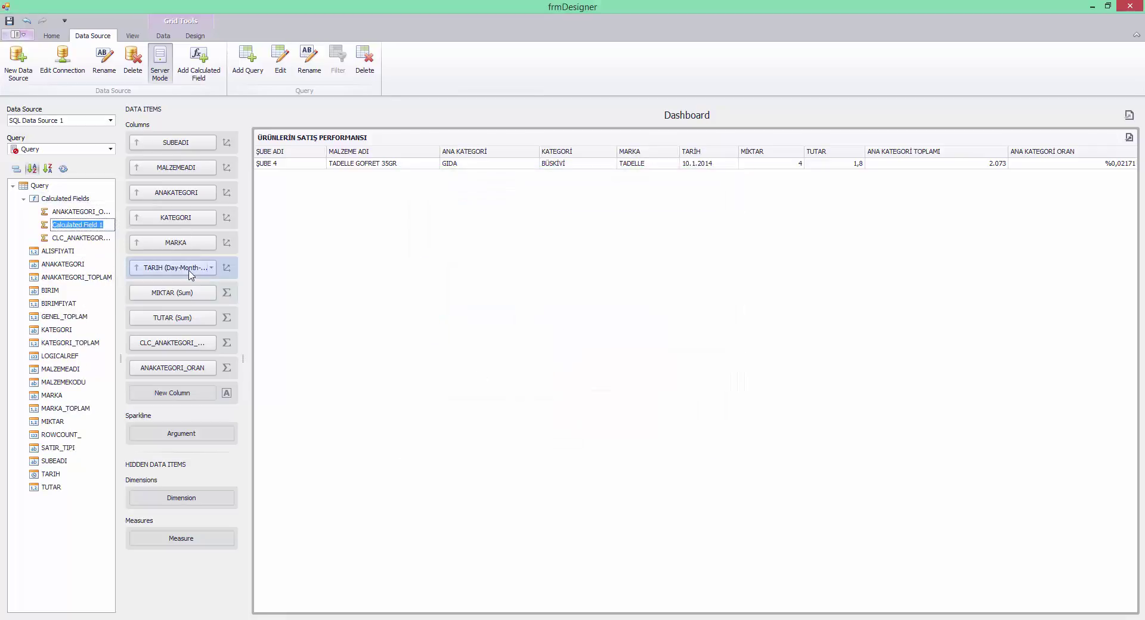
type("CLC_CA")
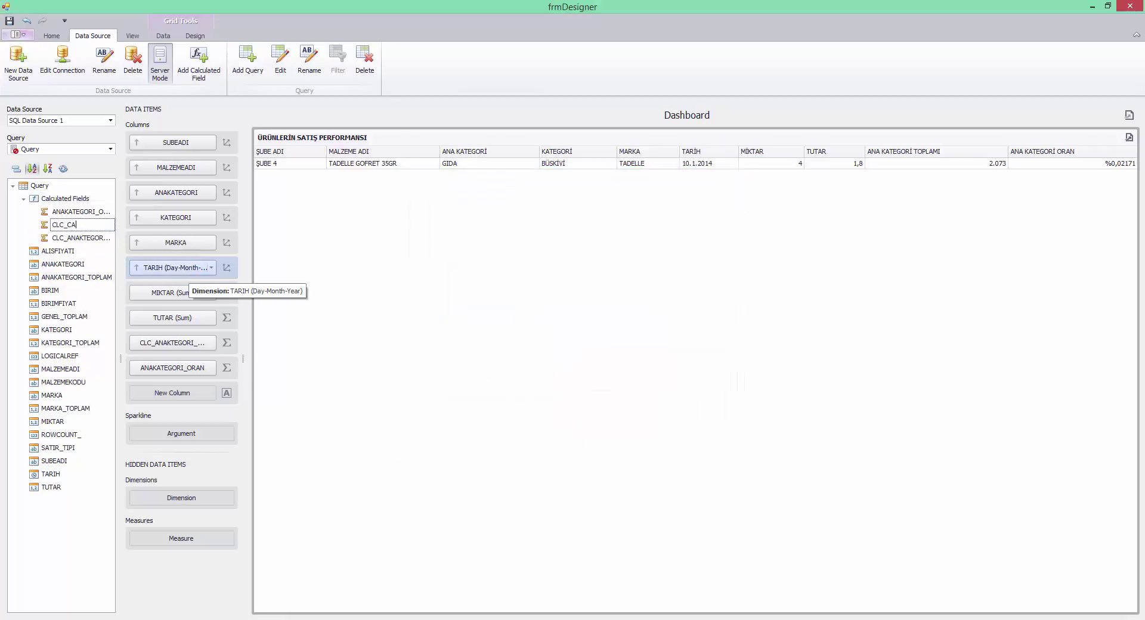
key("BackSpace")
key("BackSpace")
type("KATEGORI")
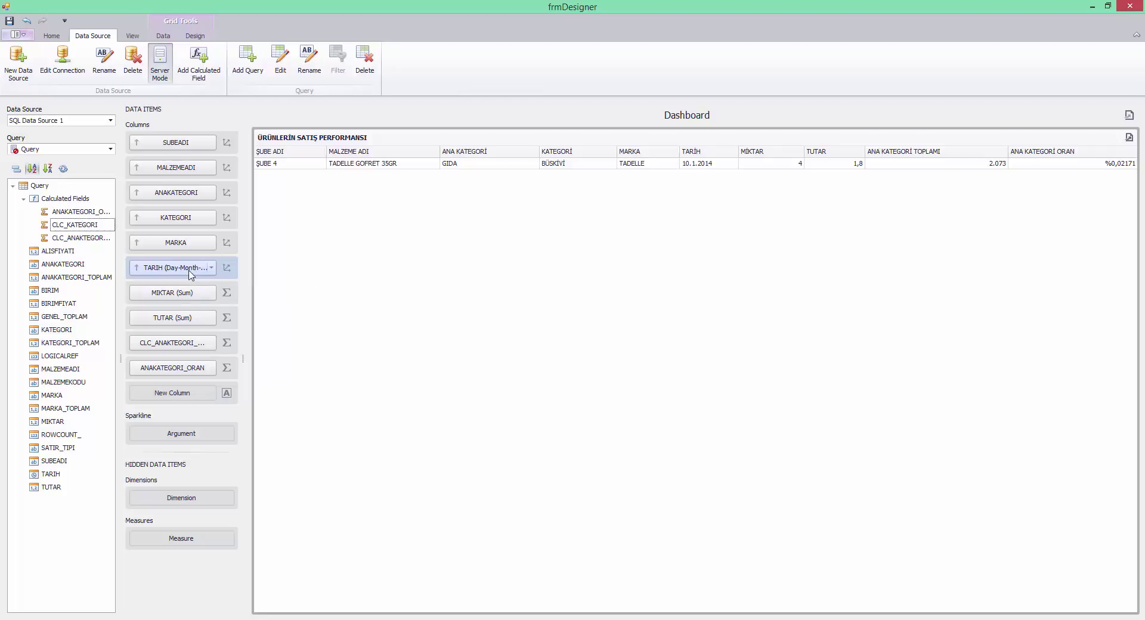
type("_TOPLAM")
key("Return")
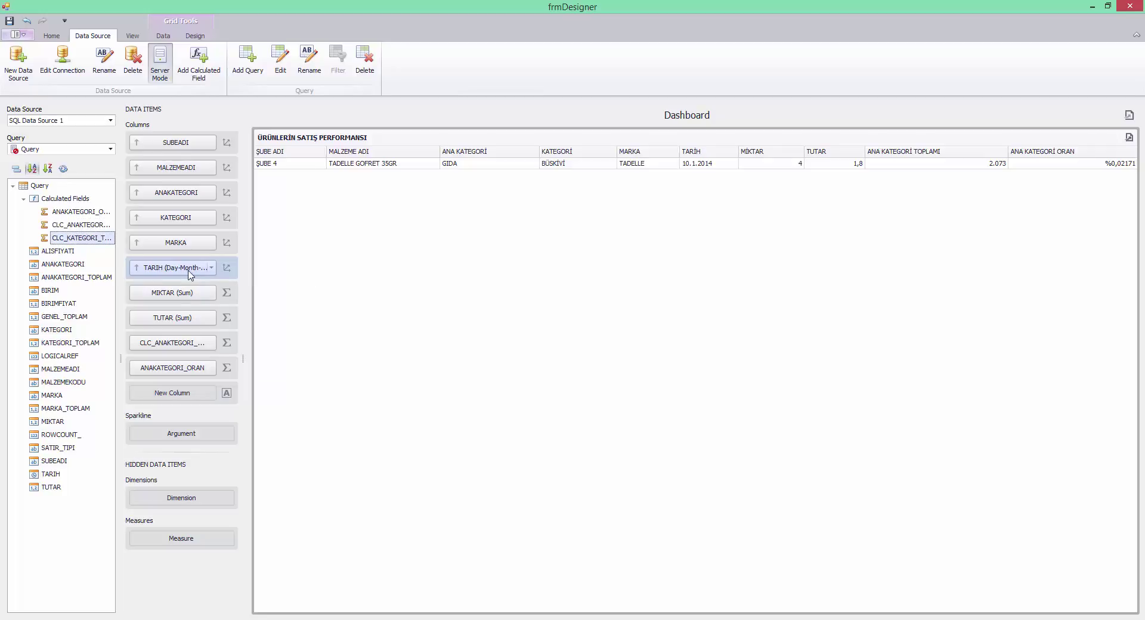
Widen the field list to fit the full names and copy the expression of the ANAKATEGORI_ORAN calculated field
left_click_drag(121, 358, 163, 358)
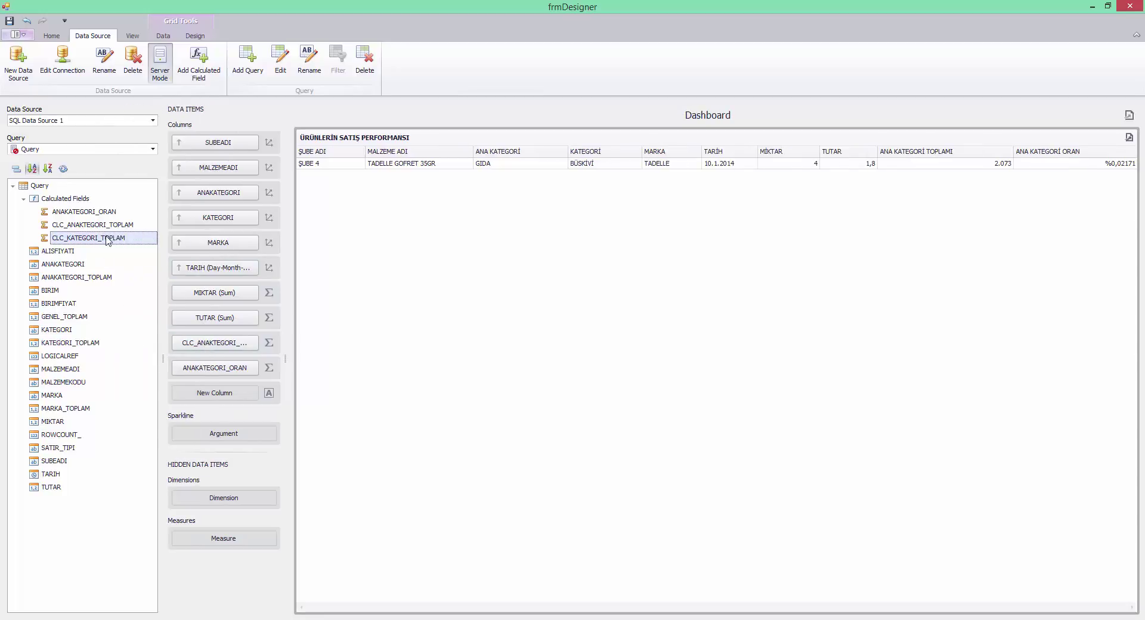
right_click(93, 212)
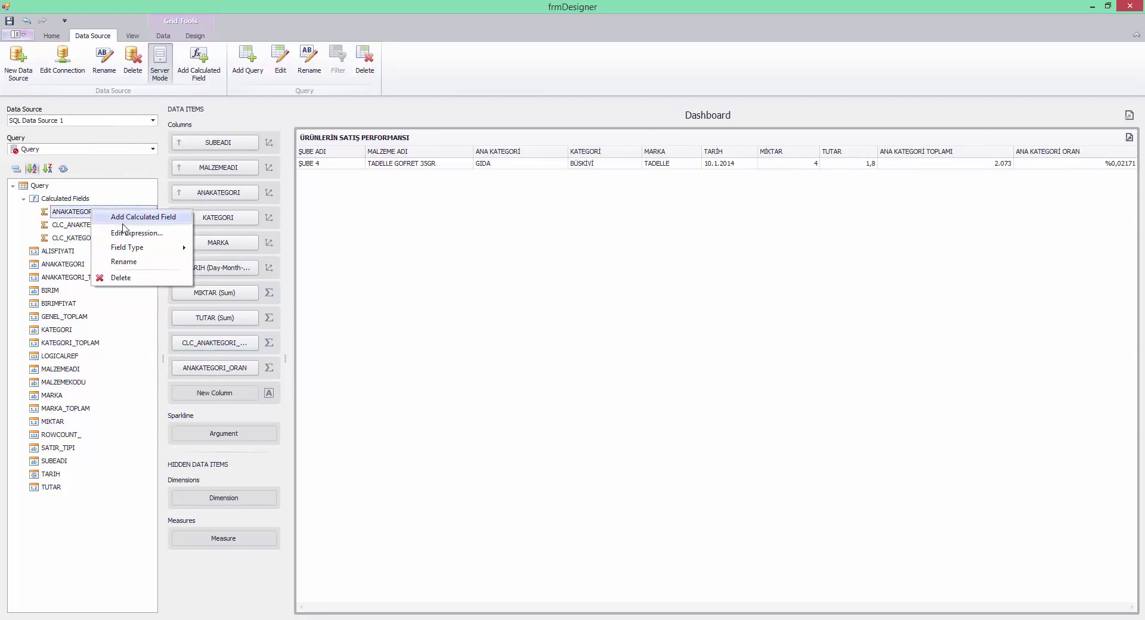
left_click(125, 232)
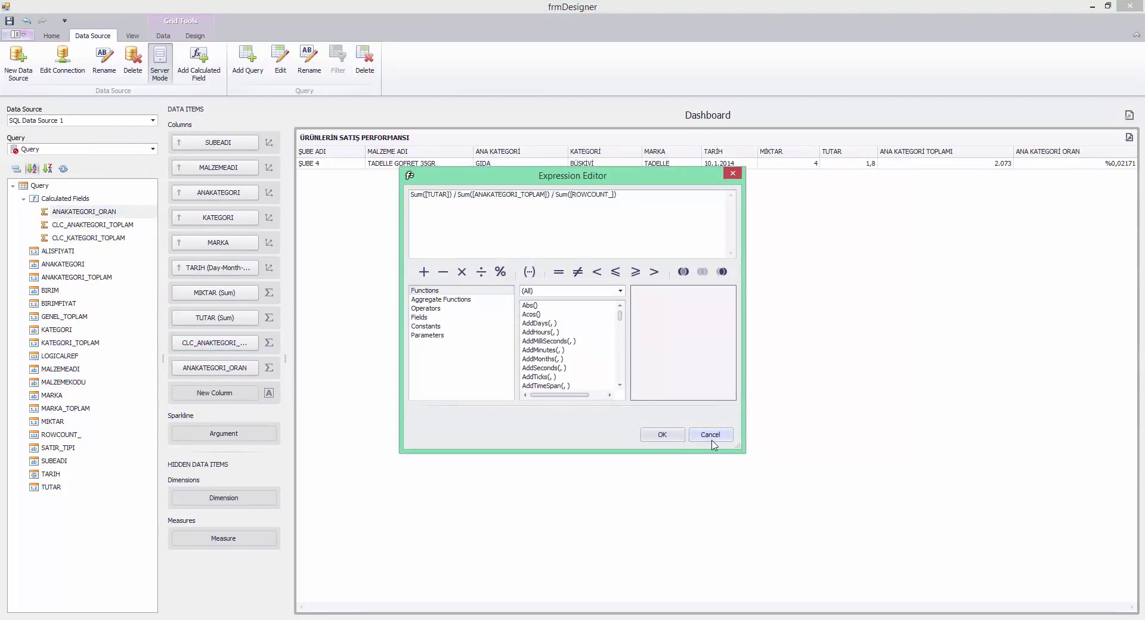
left_click(711, 435)
Add a calculated field from the copied ratio expression, adapted to Sum([TUTAR]) / Sum([KATEGORI_TOPLAM]) / Sum([ROWCOUNT_])
right_click(65, 198)
left_click(119, 208)
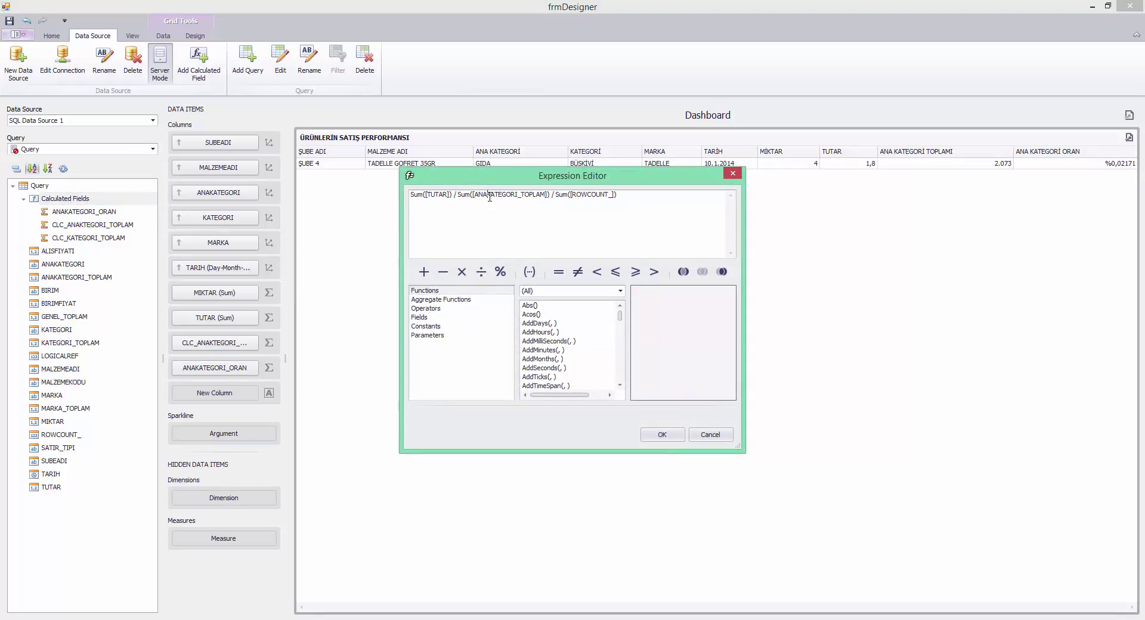
key("BackSpace")
key("BackSpace")
key("BackSpace")
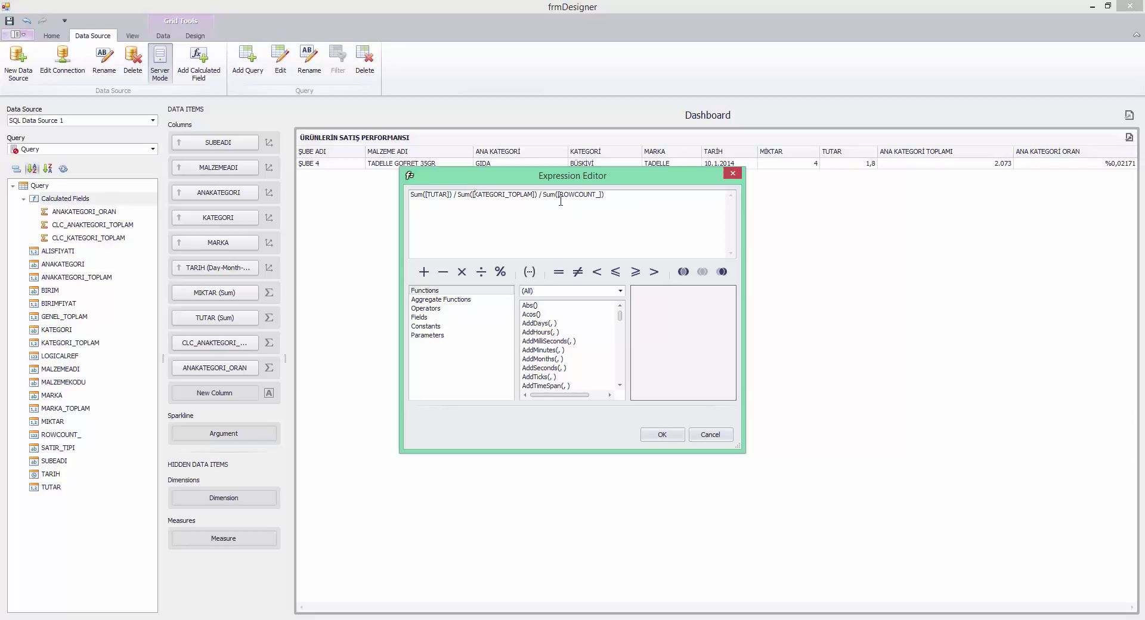
left_click_drag(555, 189, 584, 189)
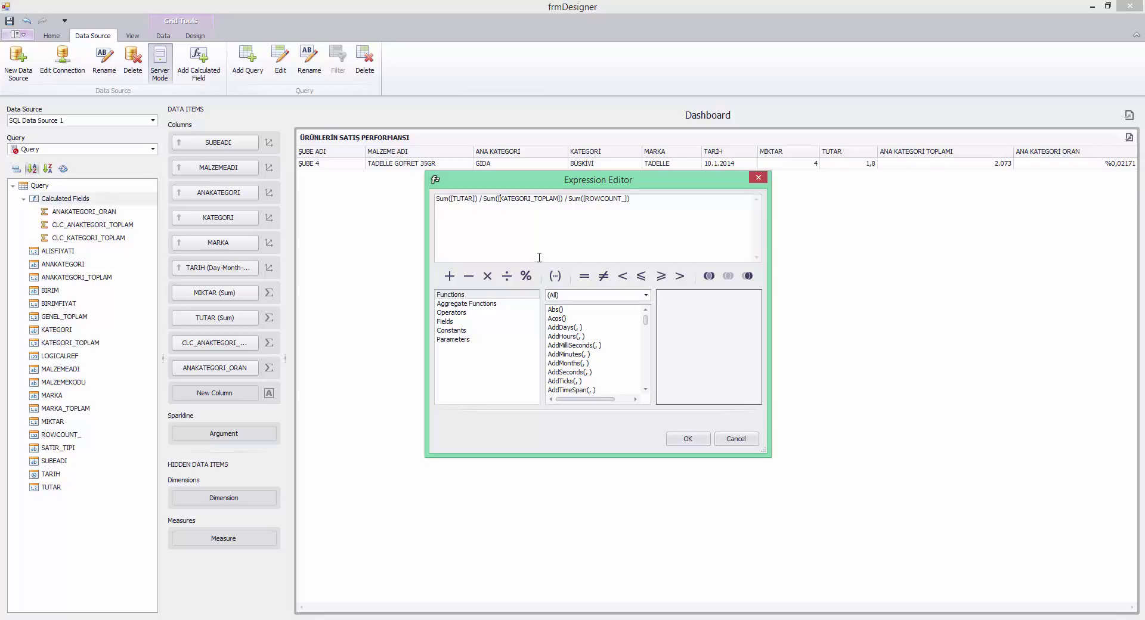
left_click(689, 442)
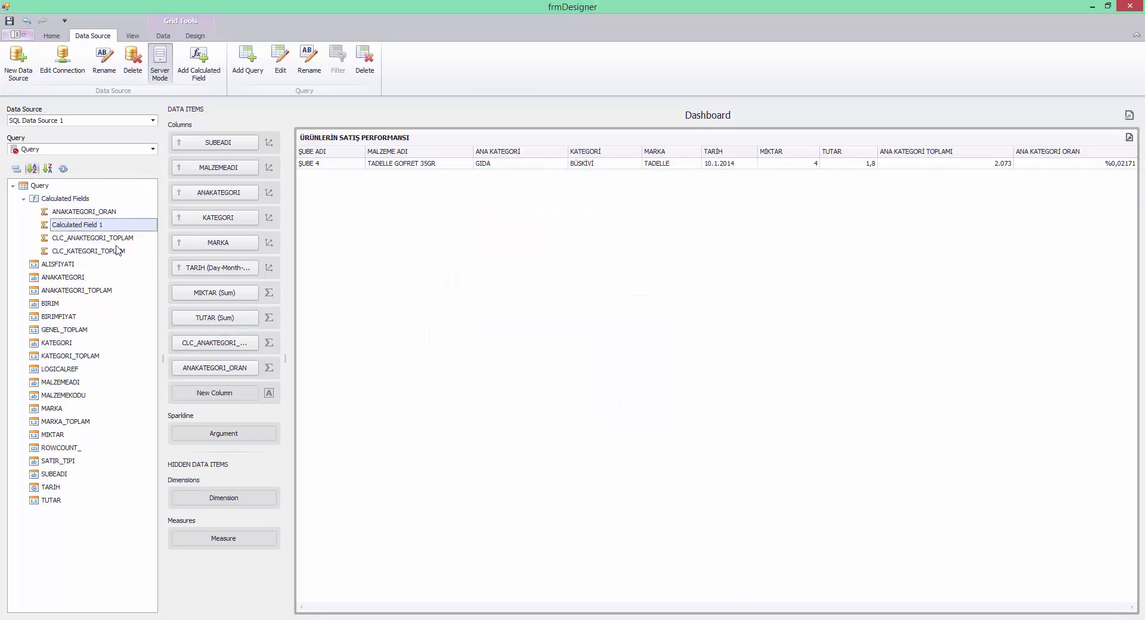
Rename the new category ratio calculated field to KATEGORI_ORAN
right_click(105, 226)
left_click(142, 278)
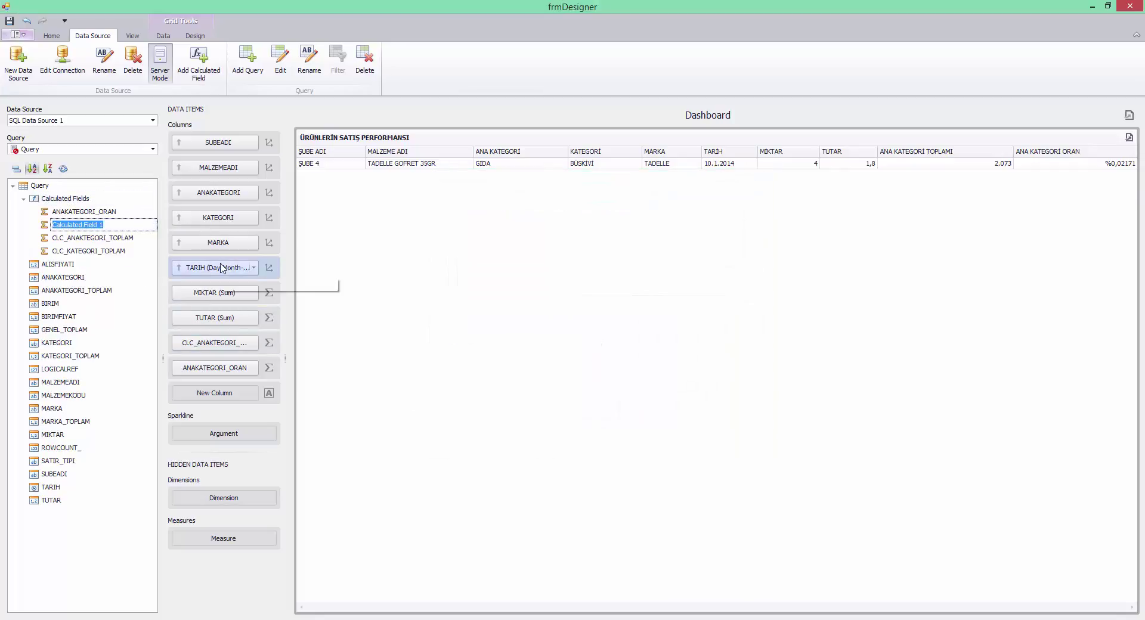
type("KATEGORI")
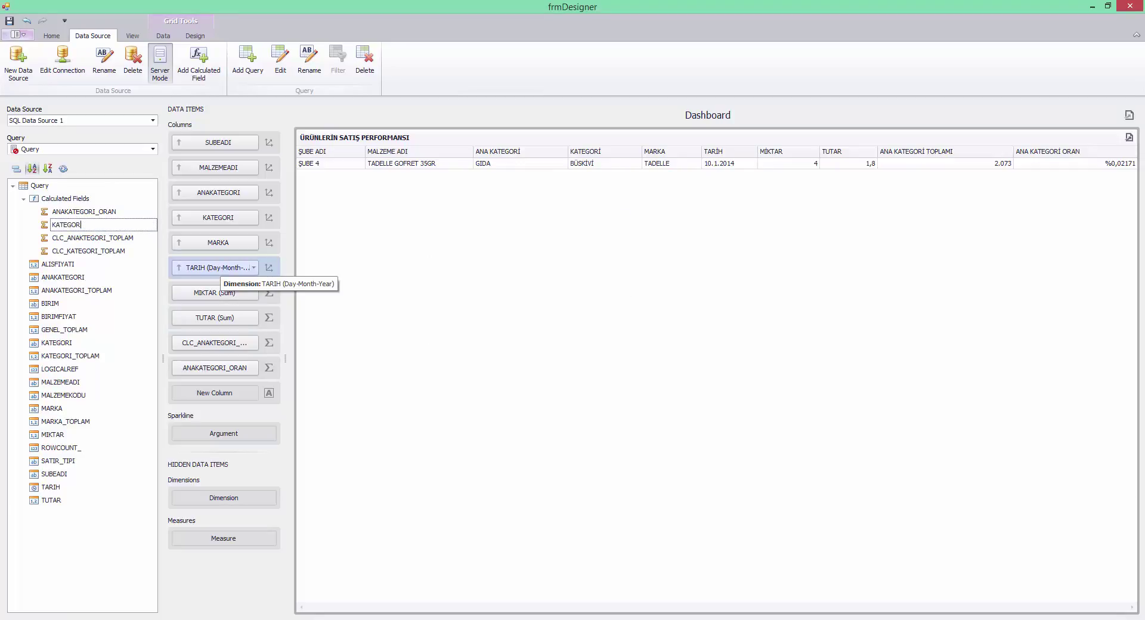
type("_")
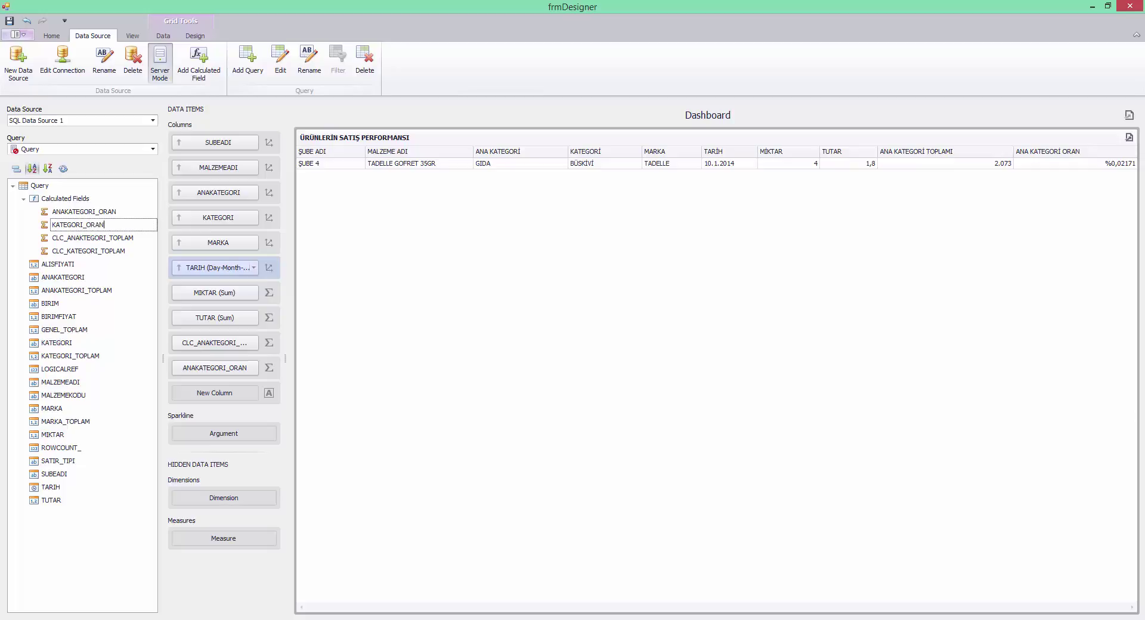
type("ORAN")
key("Return")
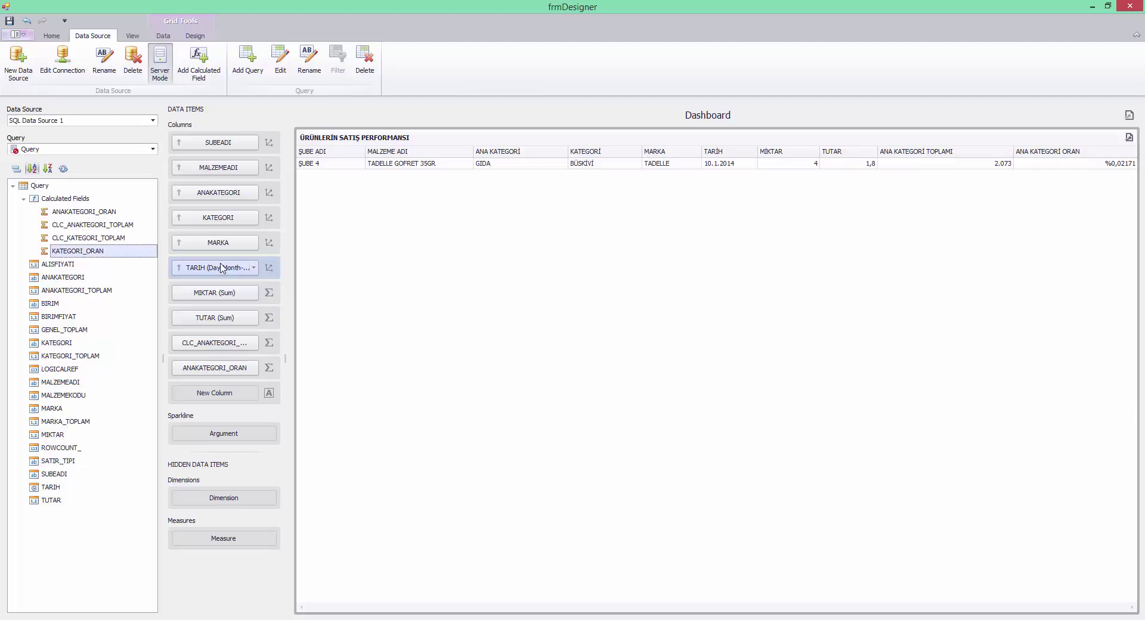
Add CLC_KATEGORI_TOPLAM and KATEGORI_ORAN as the last two columns of the grid
left_click(107, 238)
left_click_drag(107, 238, 198, 393)
left_click_drag(91, 253, 258, 399)
Format the CLC_KATEGORI_TOPLAM column as Number in Ones with zero decimals and a group separator
left_click(254, 393)
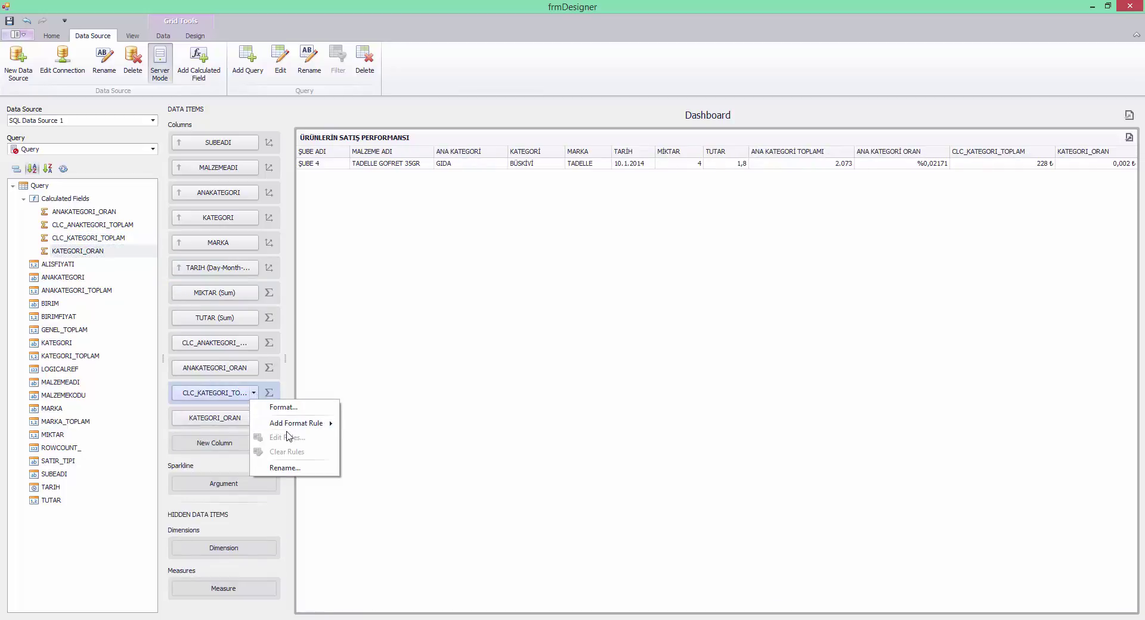
left_click(284, 406)
left_click(599, 245)
left_click(566, 272)
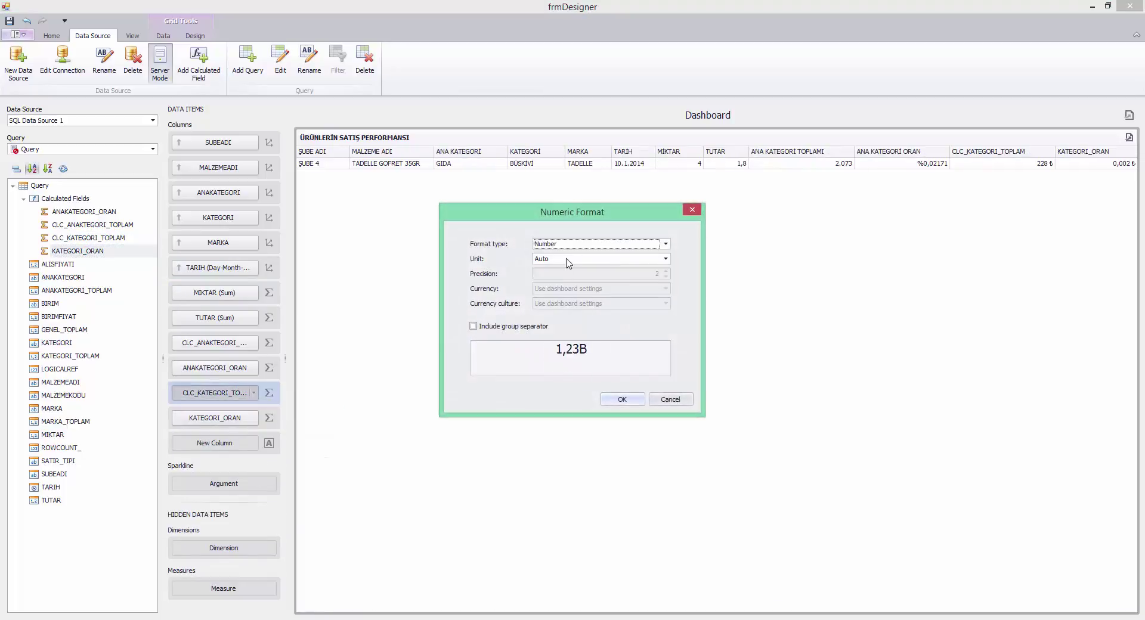
left_click(568, 259)
left_click(565, 281)
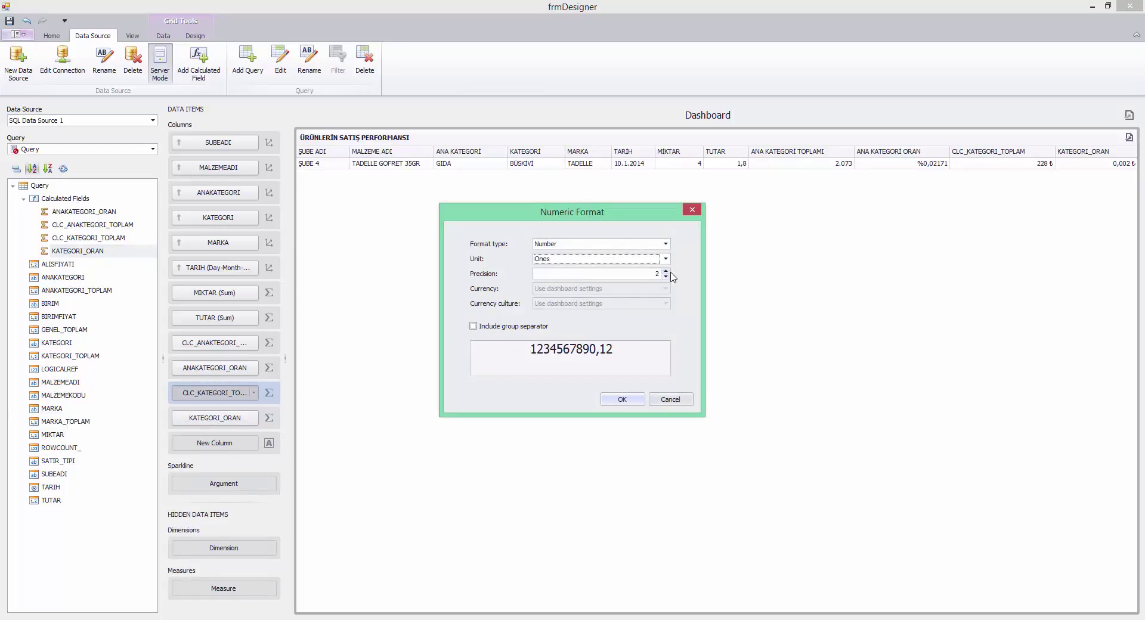
left_click(474, 327)
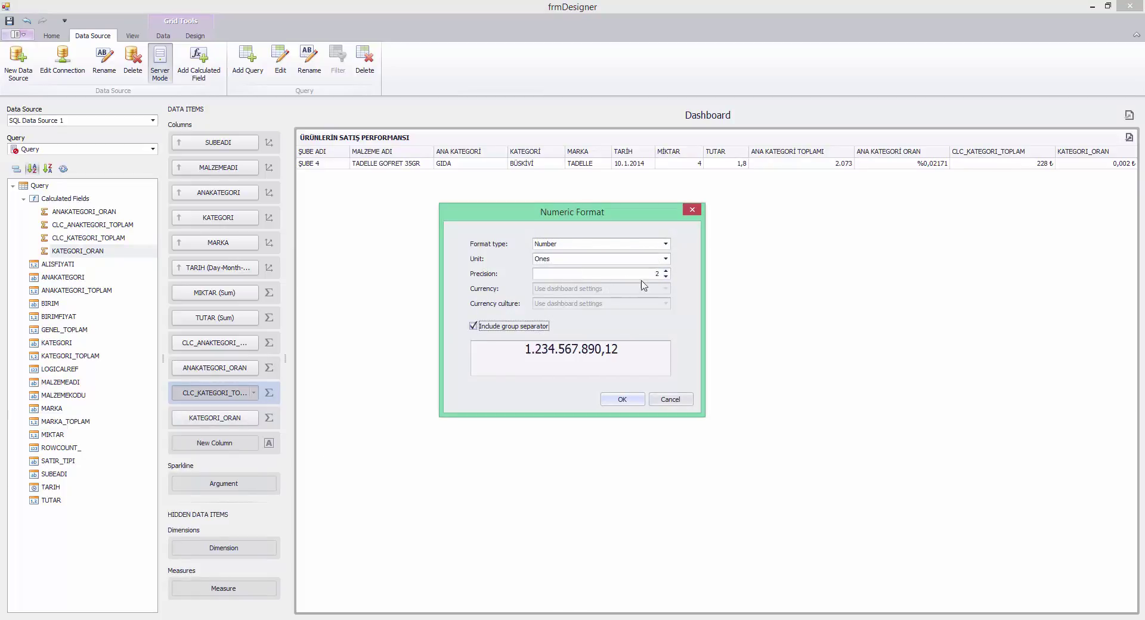
double_click(666, 276)
left_click(622, 399)
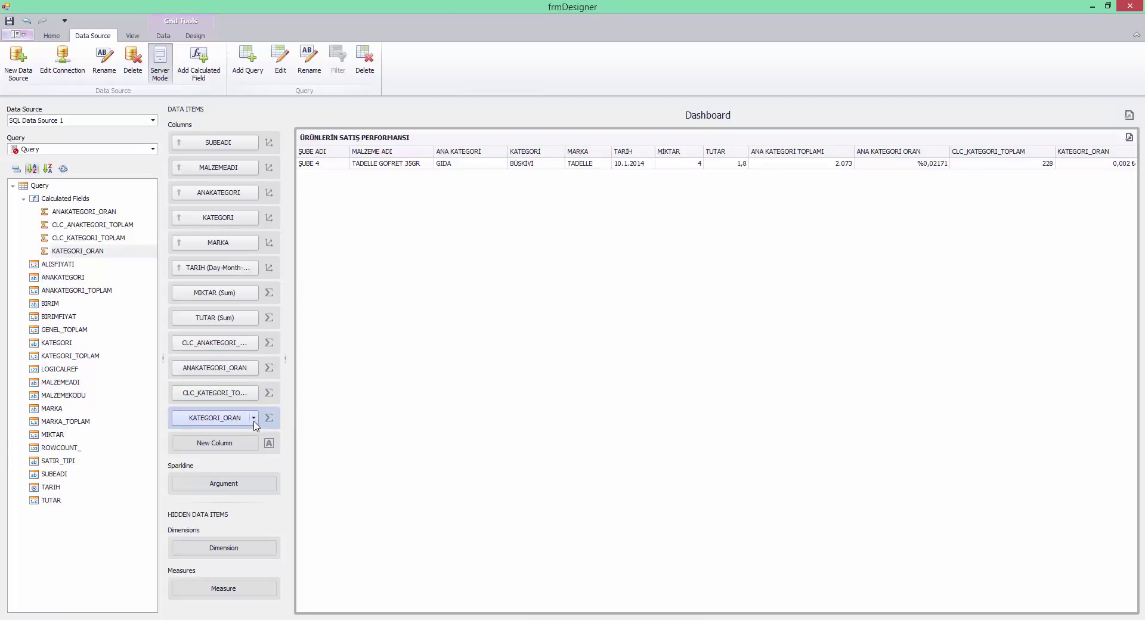
Format the KATEGORI_ORAN column as Percent with a precision of 4 and a group separator
left_click(253, 417)
left_click(281, 435)
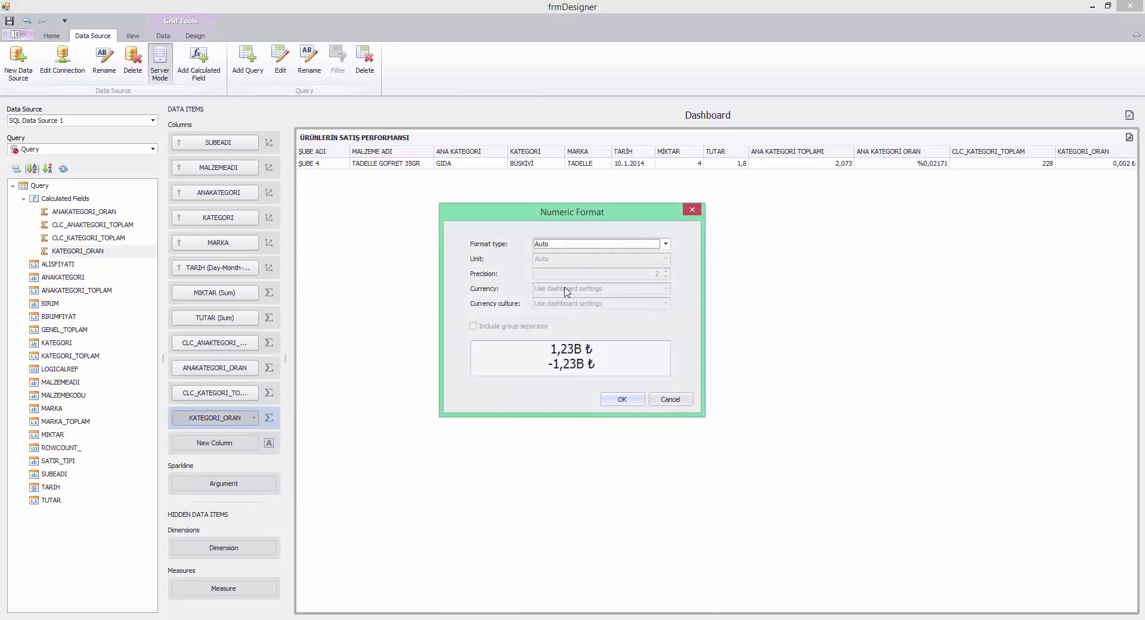
left_click(575, 245)
left_click(555, 304)
left_click(500, 327)
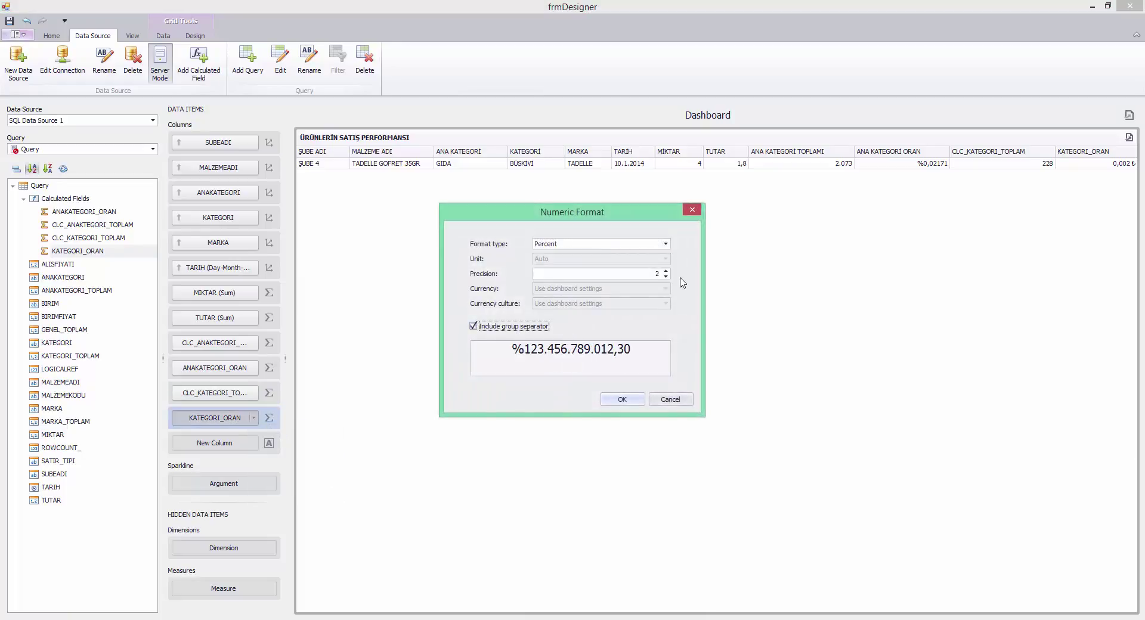
double_click(665, 271)
left_click(622, 399)
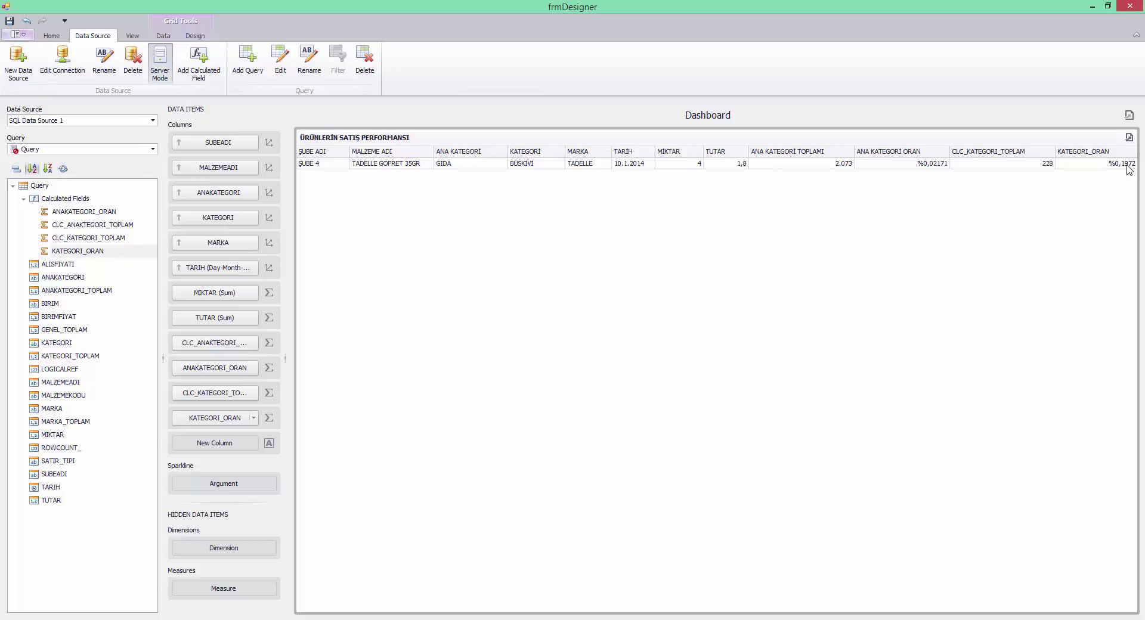
Set the captions of the last two grid columns to KATEGORİ TOPLAMI and KATEGORİ ORANU
right_click(1006, 334)
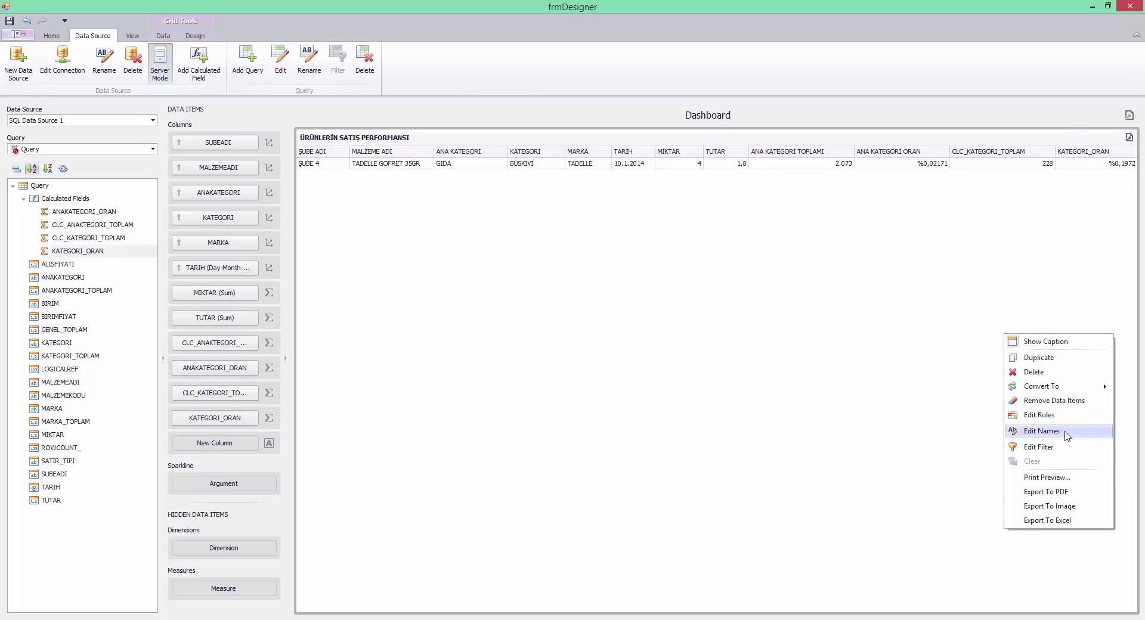
left_click(1032, 437)
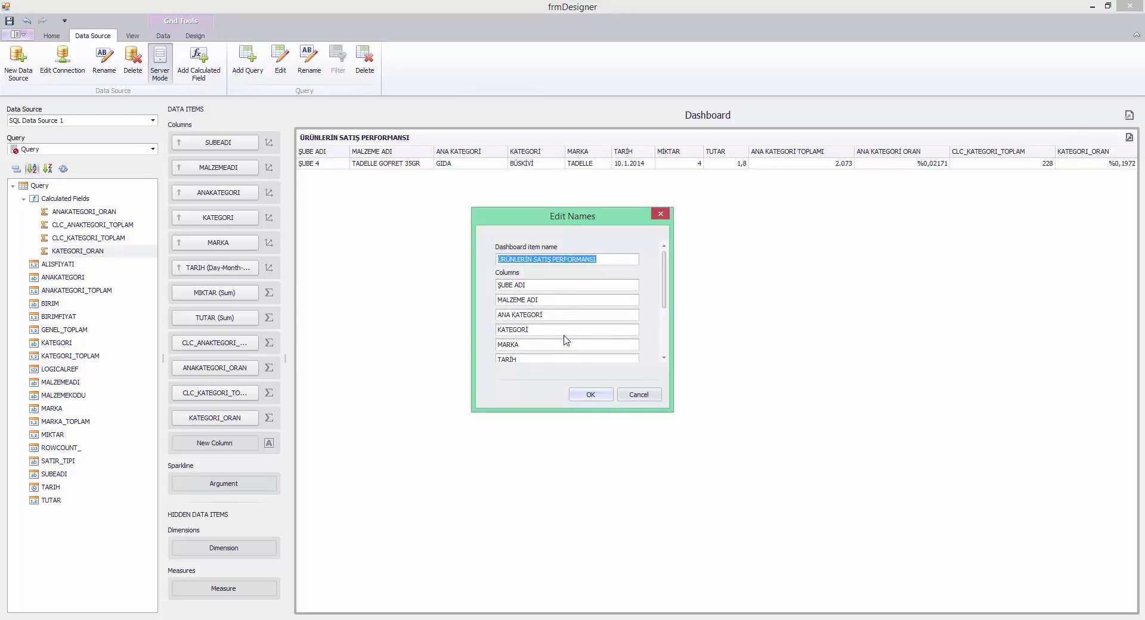
scroll(667, 300, "down", 3)
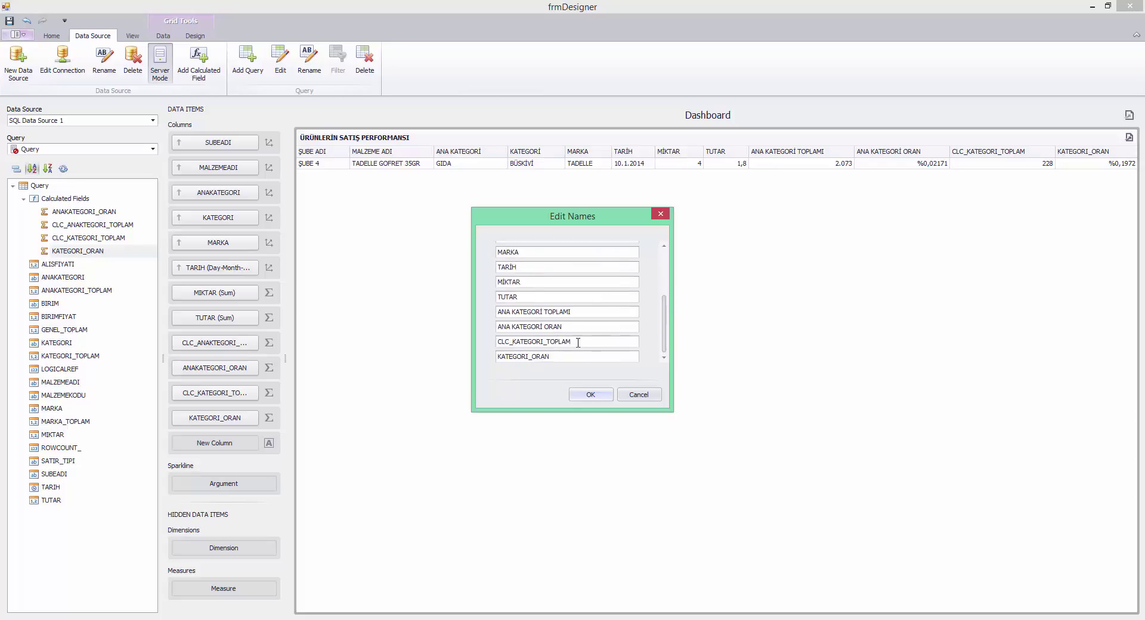
double_click(578, 343)
type("KAT")
key("Tab")
type("KATE")
key("Return")
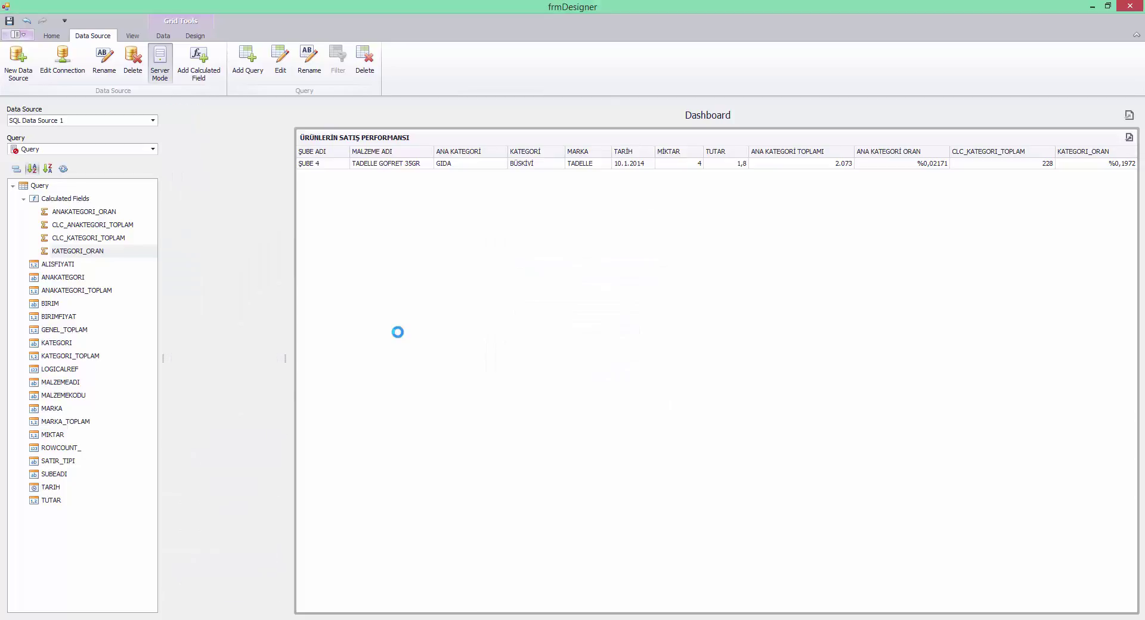
Correct the caption of the grid's last column to KATEGORİ ORANI
right_click(613, 361)
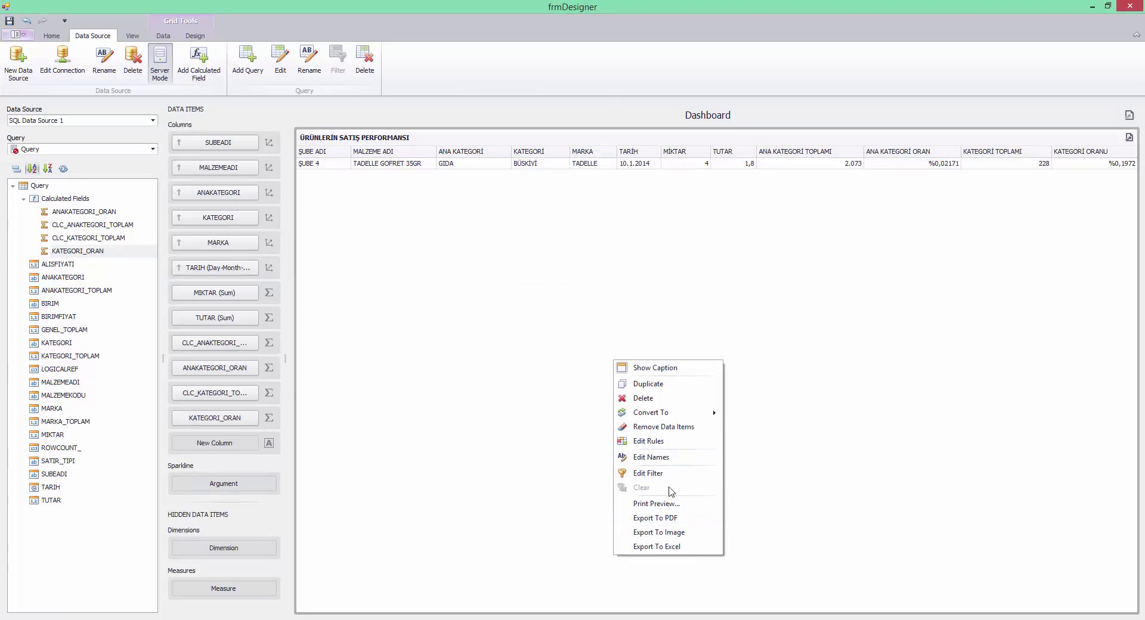
left_click(651, 457)
left_click_drag(665, 302, 665, 358)
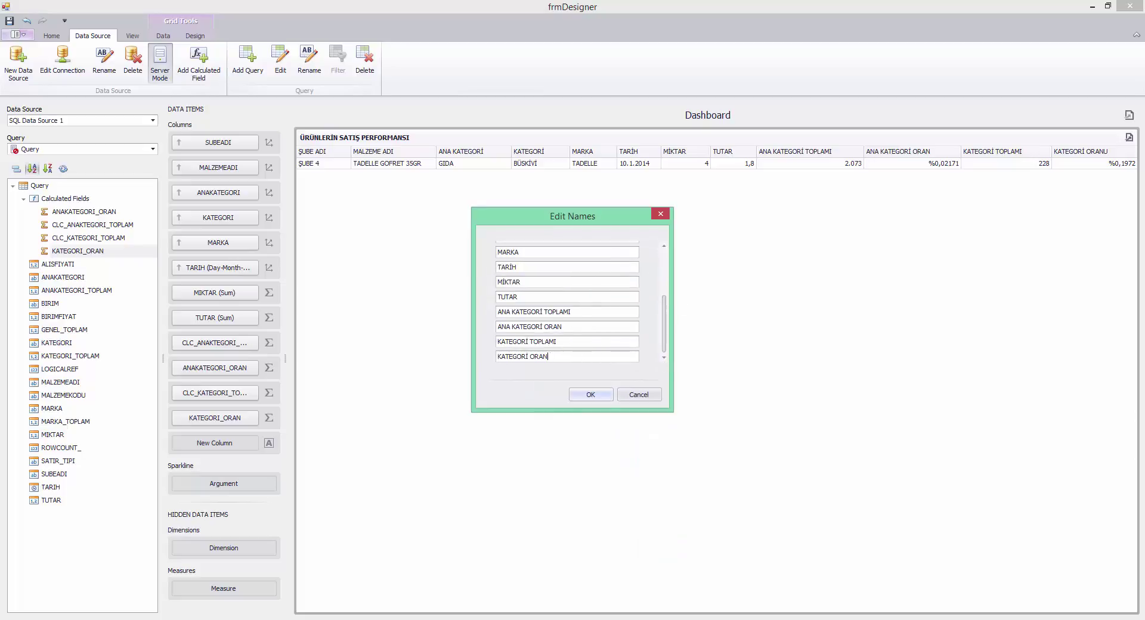
left_click(591, 394)
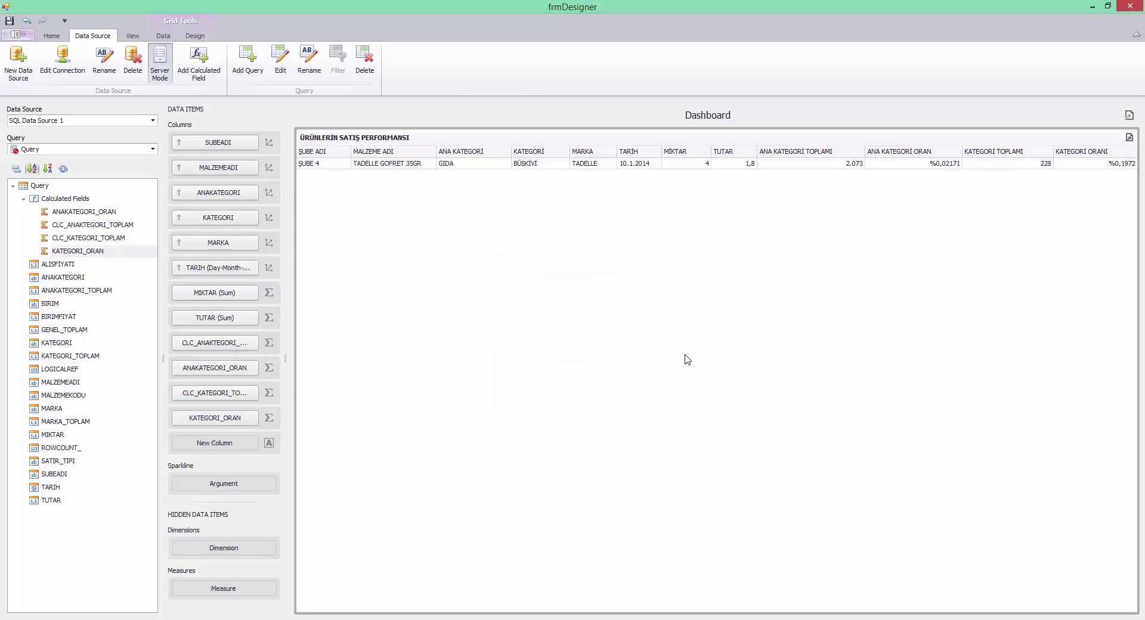
Copy the expression of the CLC_KATEGORI_TOPLAM calculated field without changing it
left_click(70, 203)
right_click(70, 203)
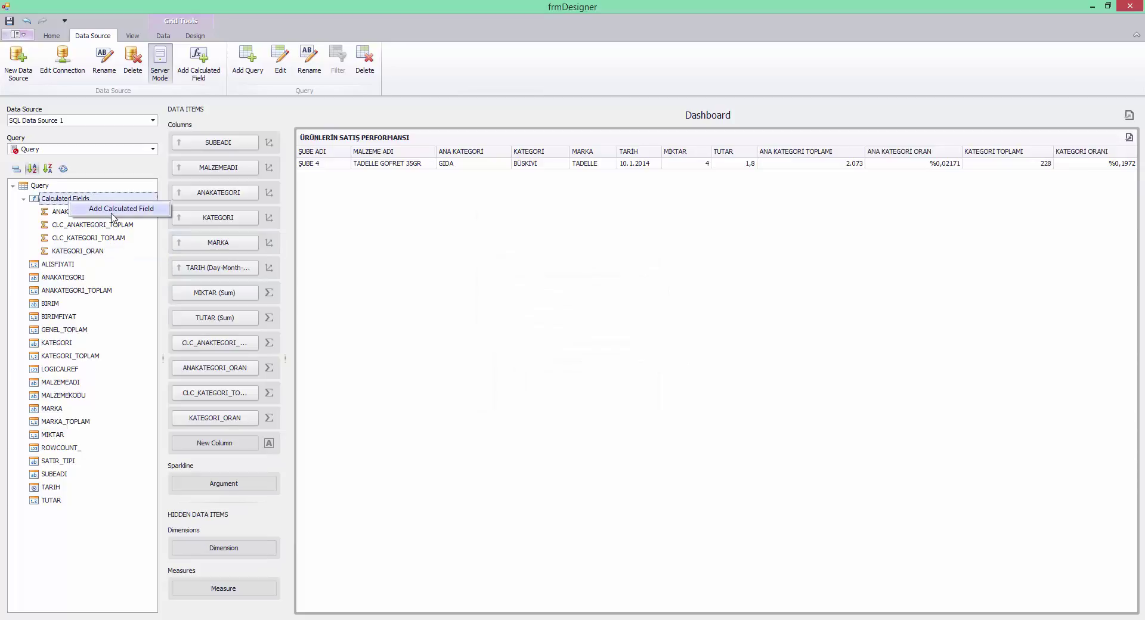
left_click(94, 251)
left_click(106, 239)
right_click(108, 240)
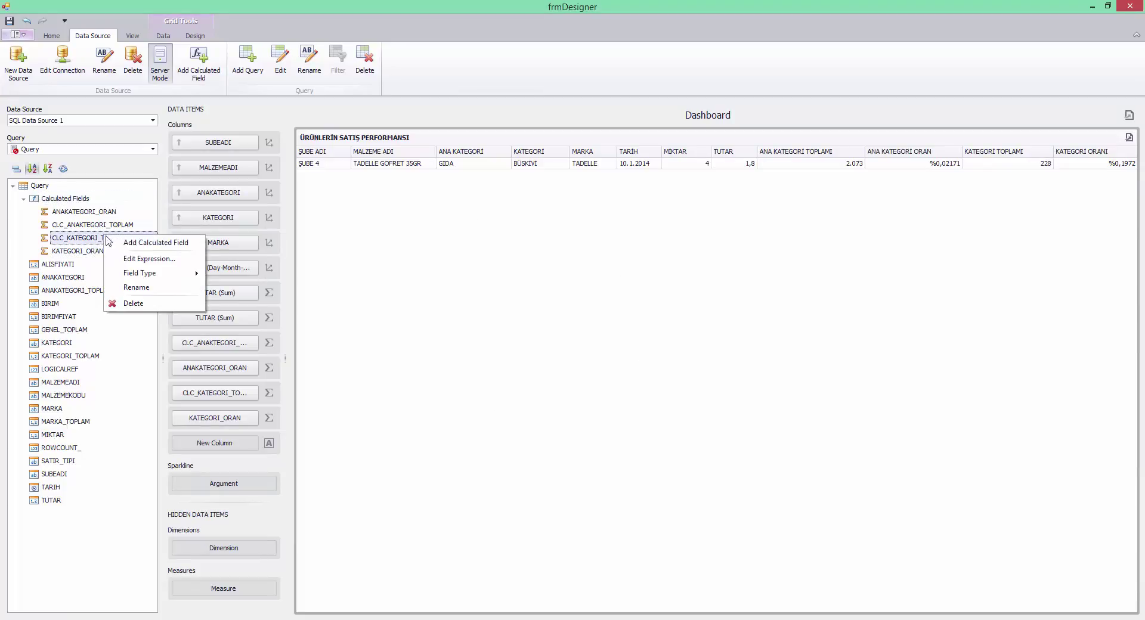
left_click(149, 259)
key("ctrl+c")
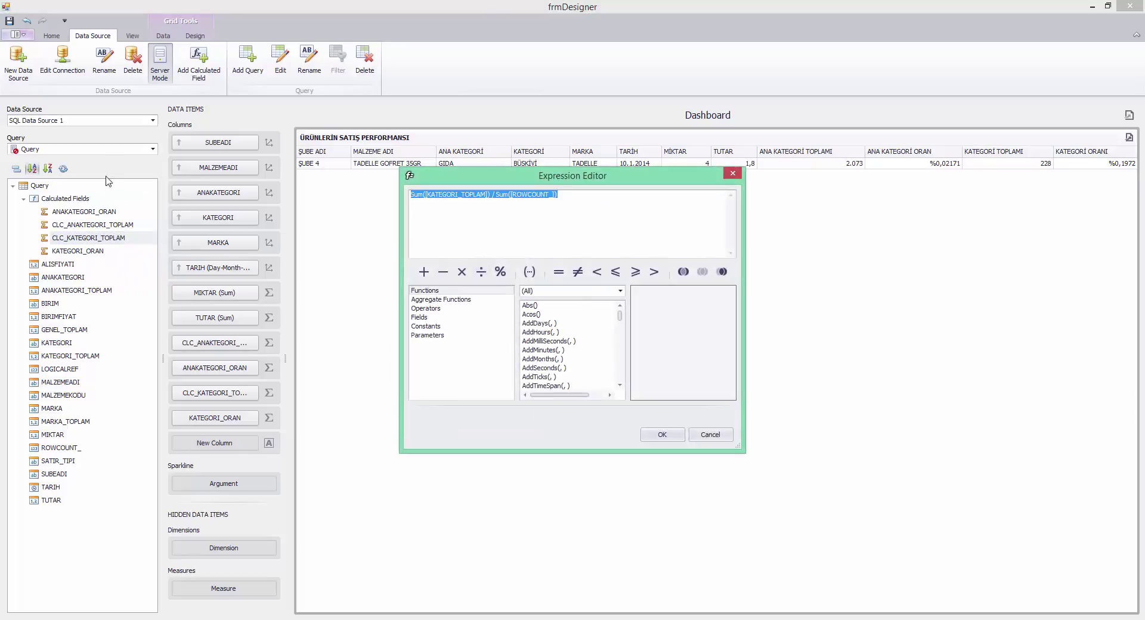
key("Escape")
Add a calculated field from the copied total expression, adapted to Sum([MARKA_TOPLAM]) / Sum([ROWCOUNT_])
left_click(66, 198)
right_click(84, 200)
left_click(131, 205)
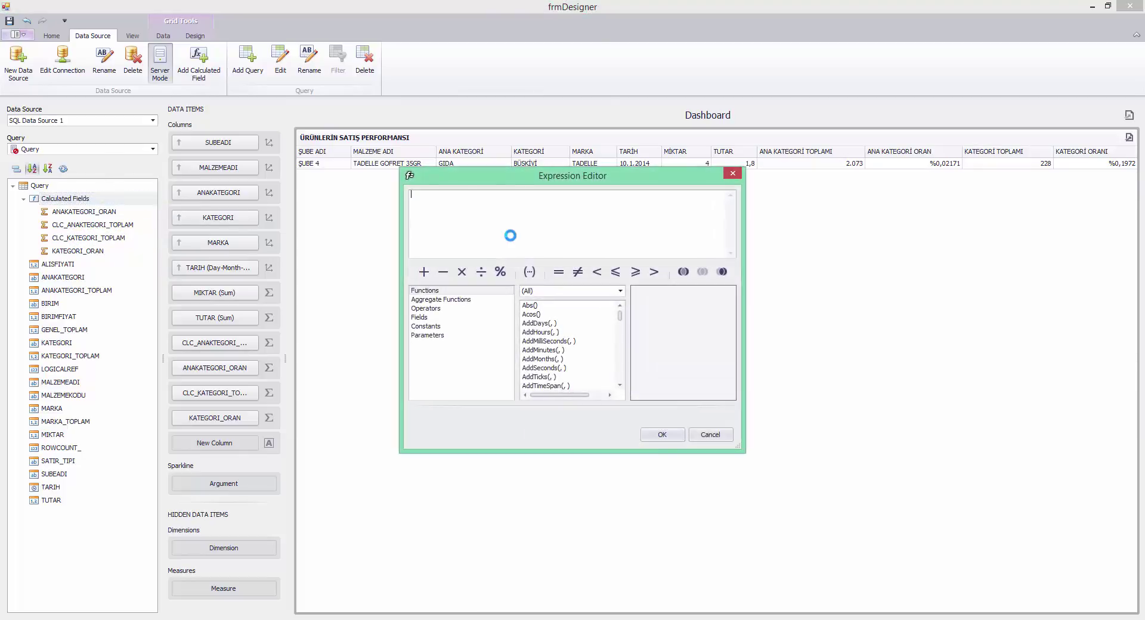
key("ctrl+v")
left_click_drag(460, 195, 426, 195)
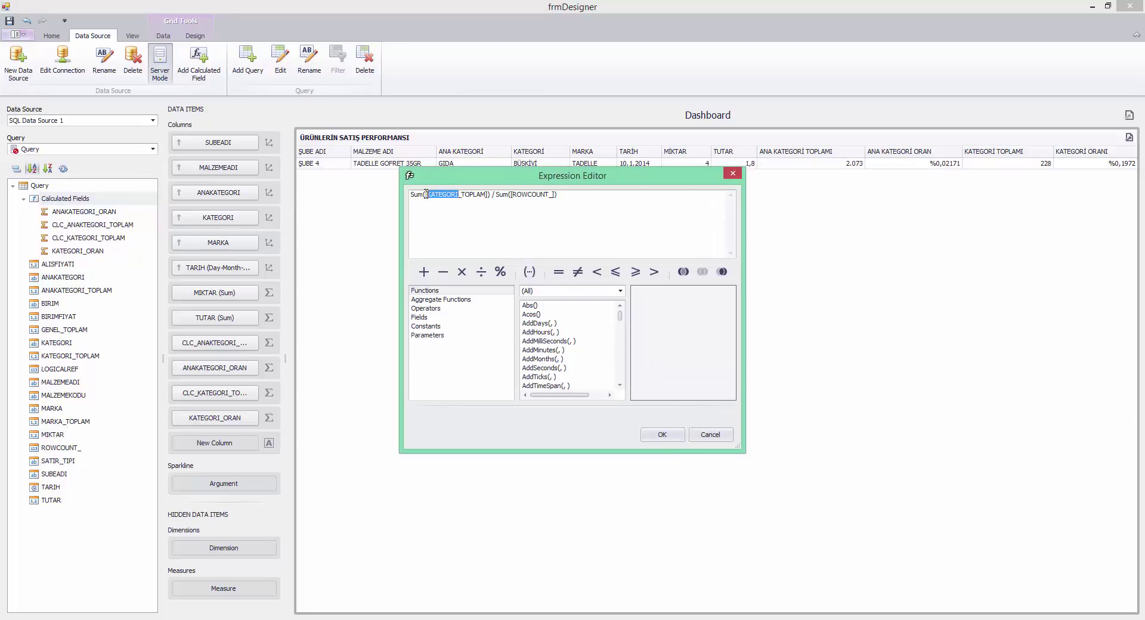
type("MARKA")
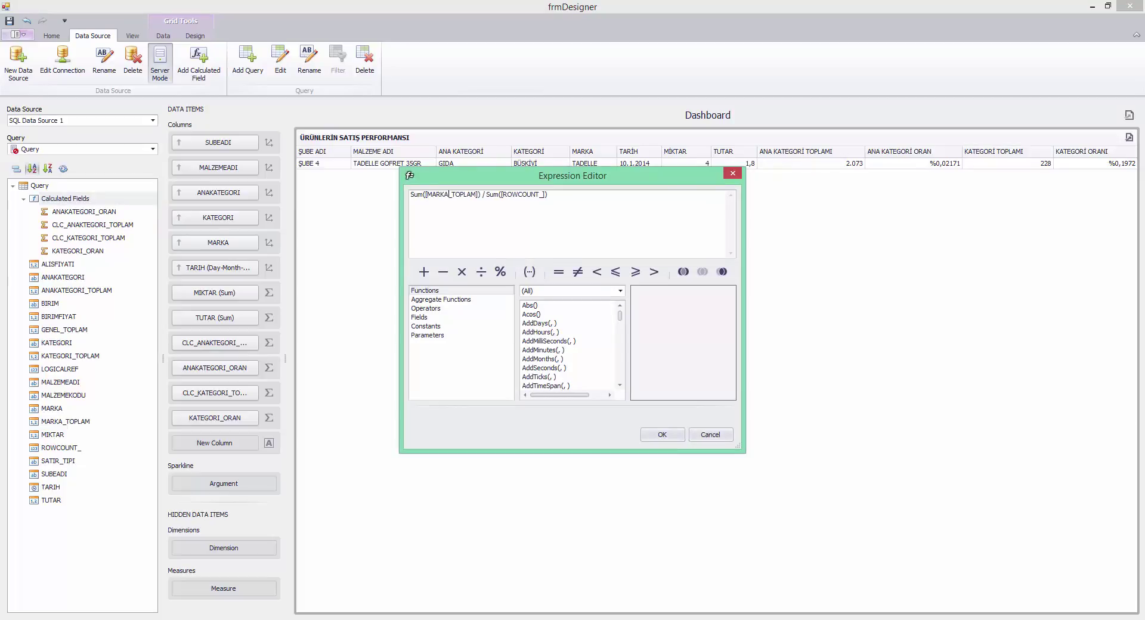
left_click(662, 434)
Rename the new brand total calculated field to CLC_MARKA_TOPLAM
right_click(130, 230)
left_click(159, 278)
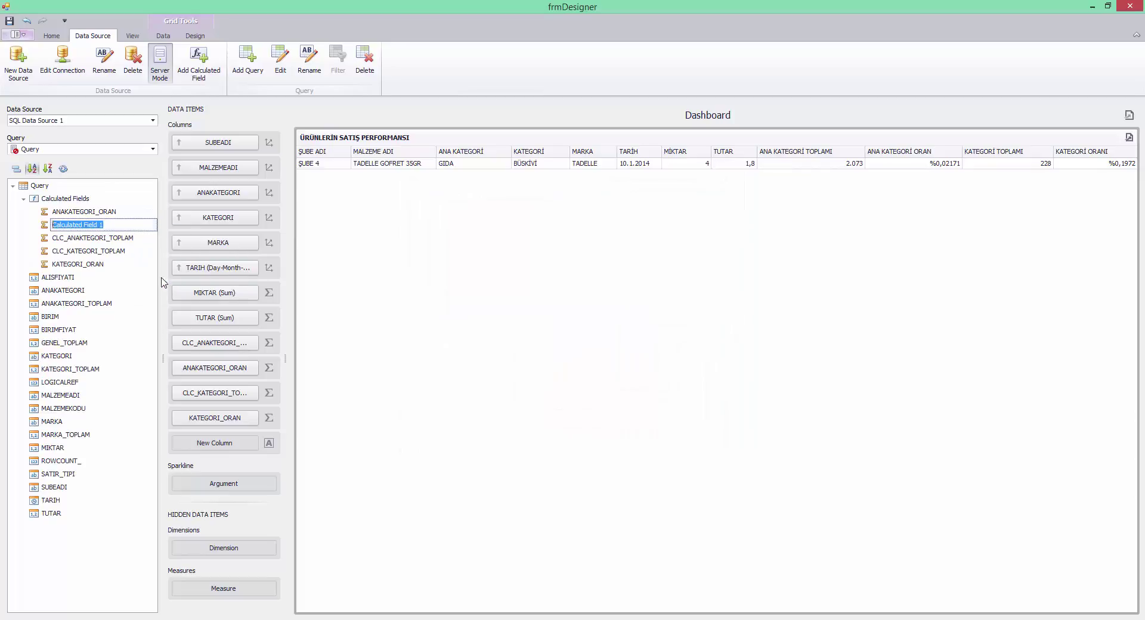
type("CLC_MARKA_TOPLAM")
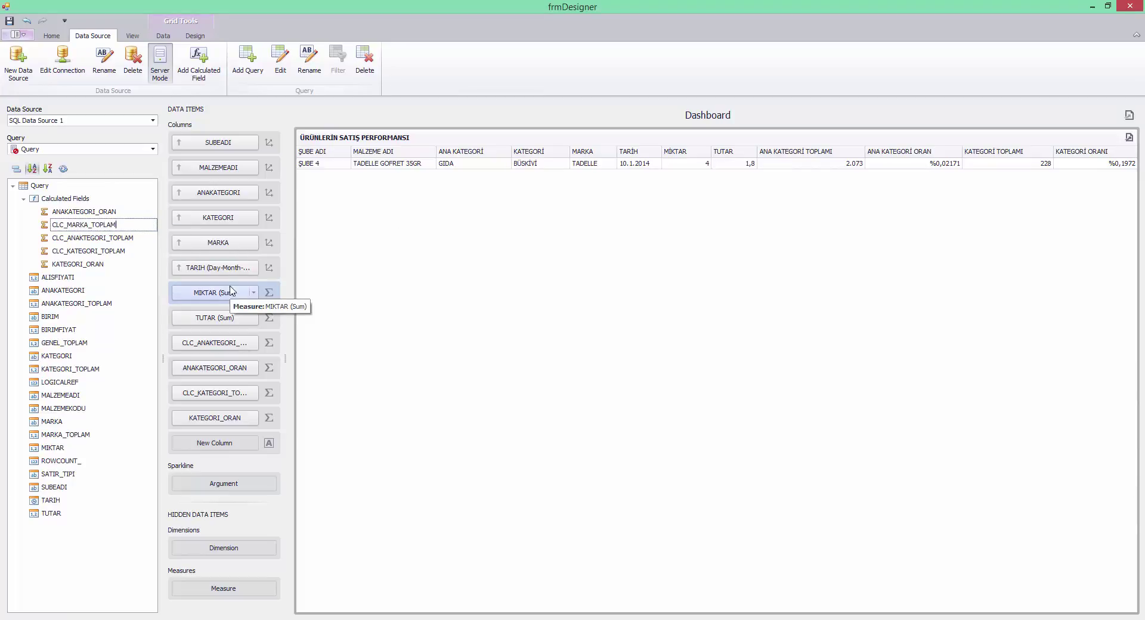
key("Return")
Copy the KATEGORI_ORAN expression into a new calculated field, adapted to Sum([TUTAR]) / Sum([MARKA_TOPLAM]) / Sum([ROWCOUNT_])
right_click(92, 264)
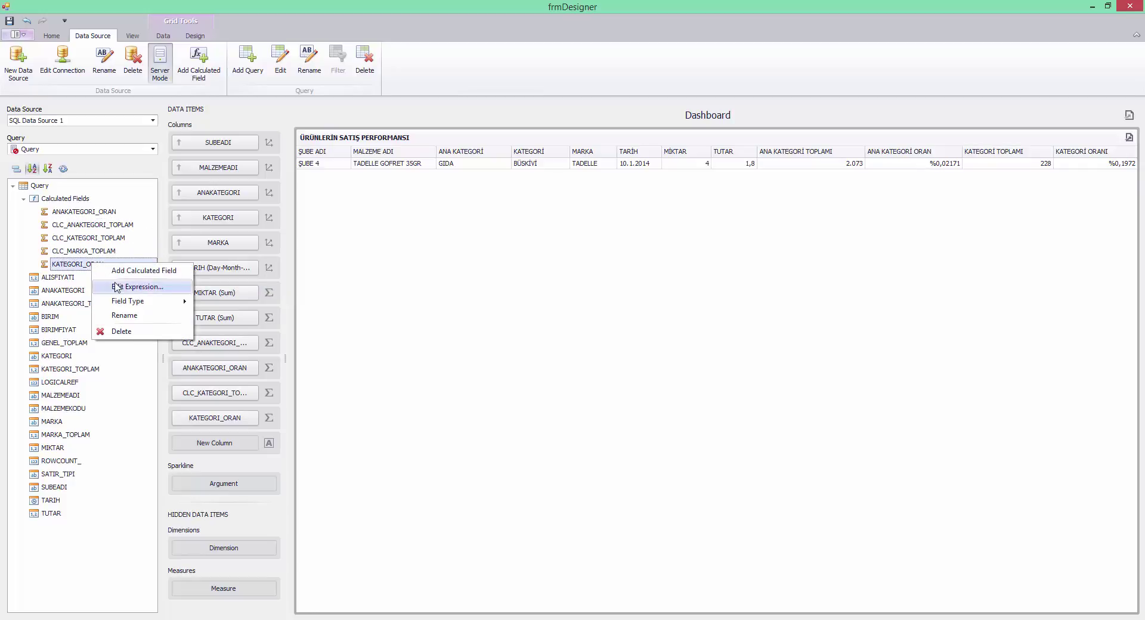
left_click(117, 287)
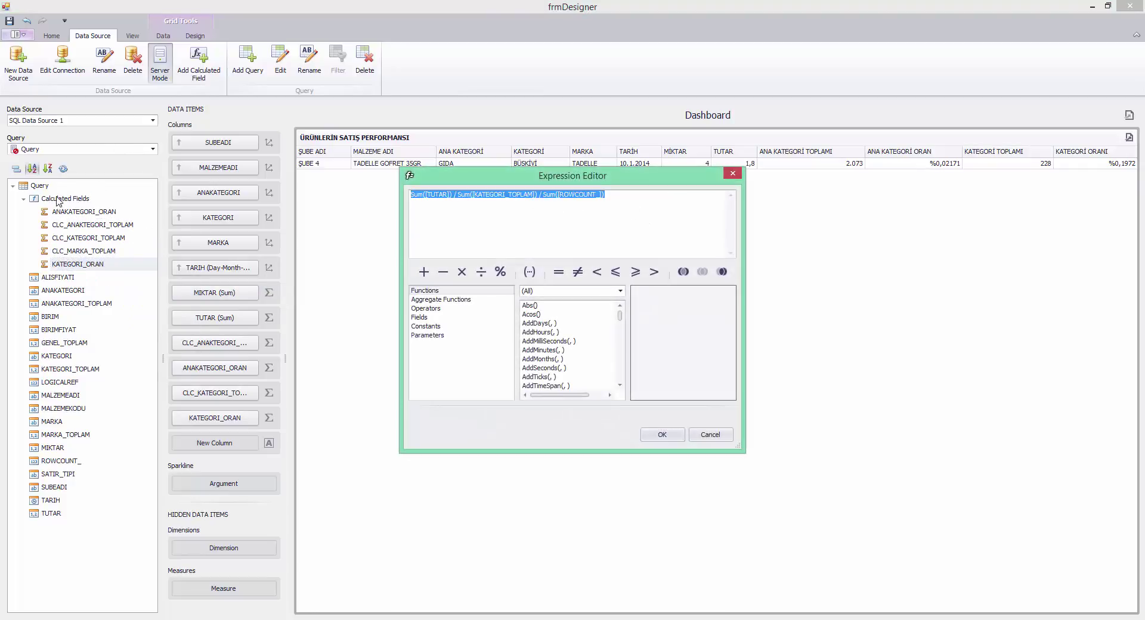
right_click(58, 202)
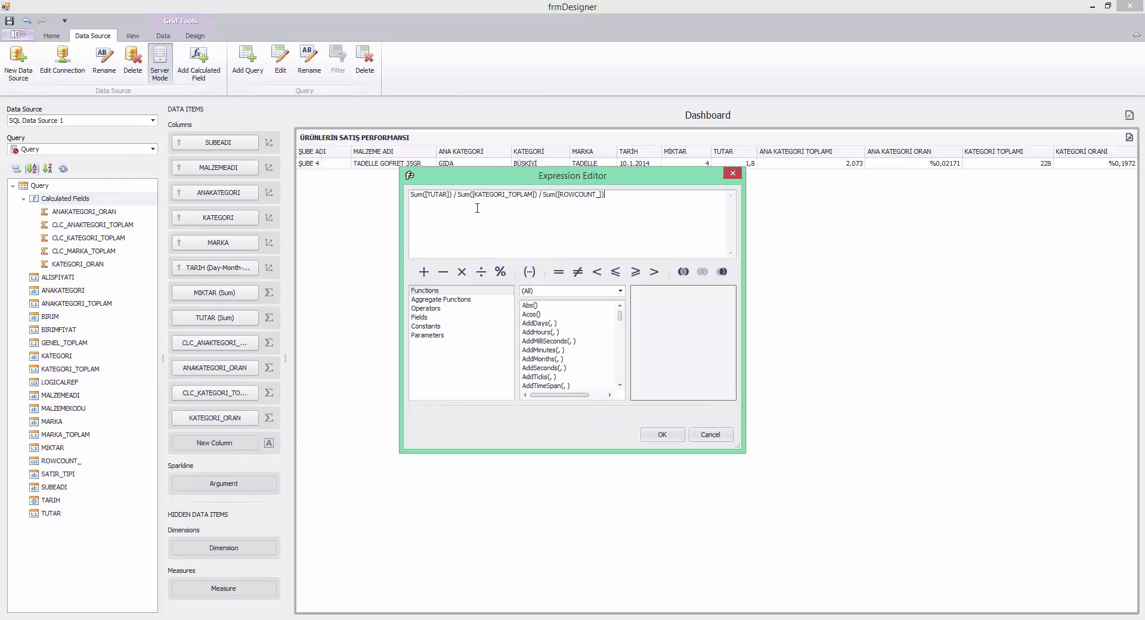
left_click_drag(506, 196, 476, 198)
type("MARKA")
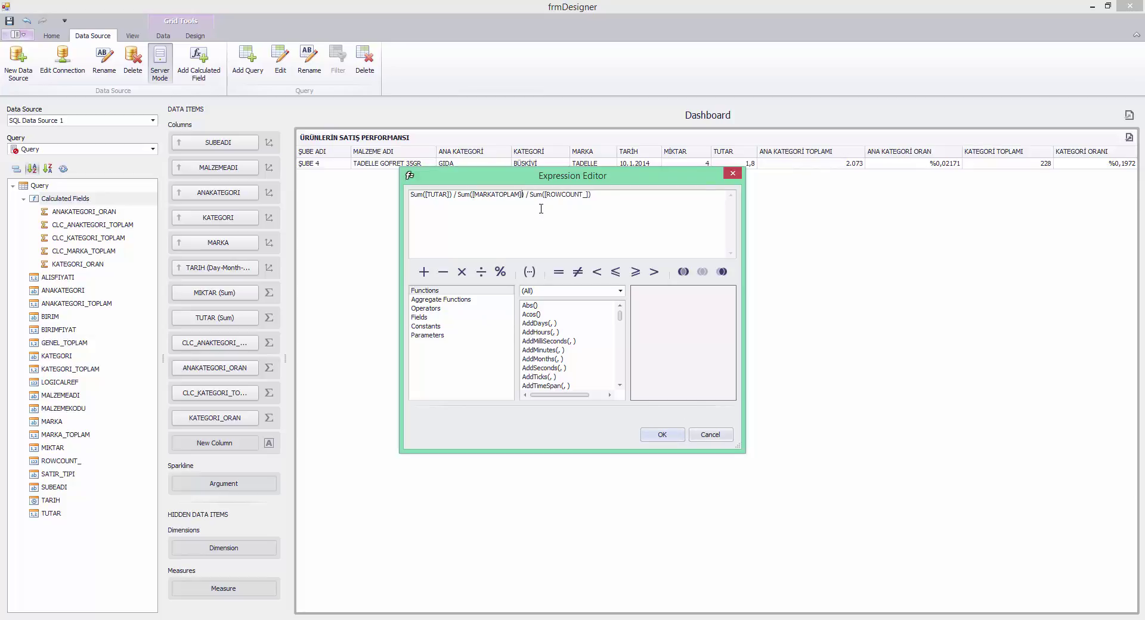
type("_")
left_click(660, 440)
Rename the new brand ratio calculated field to MARKA_ORAN
right_click(120, 220)
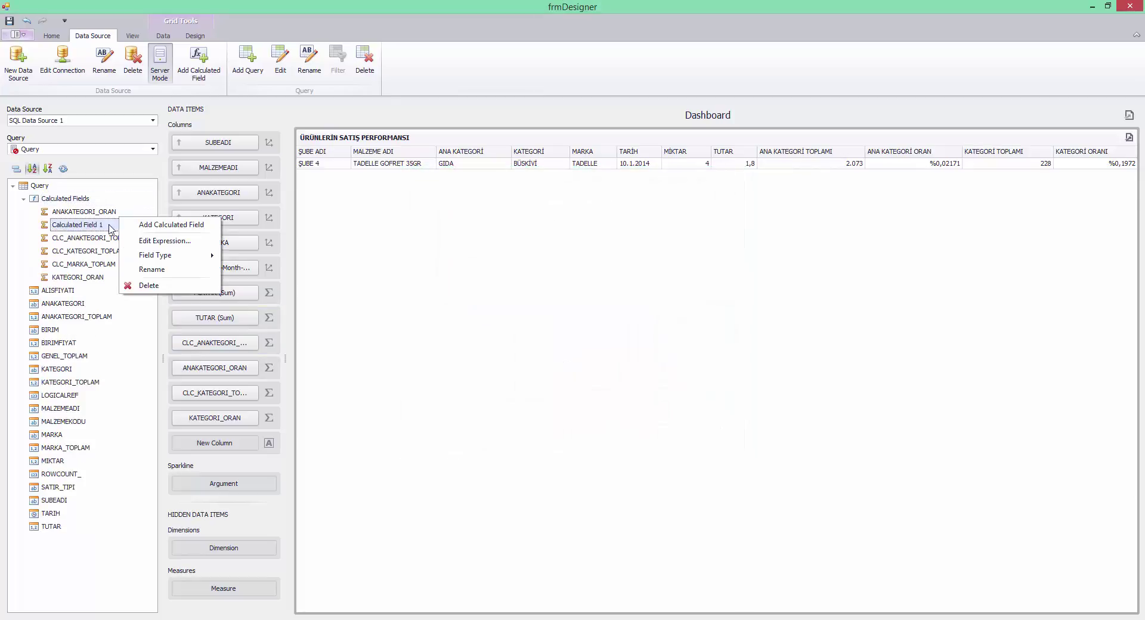
left_click(150, 269)
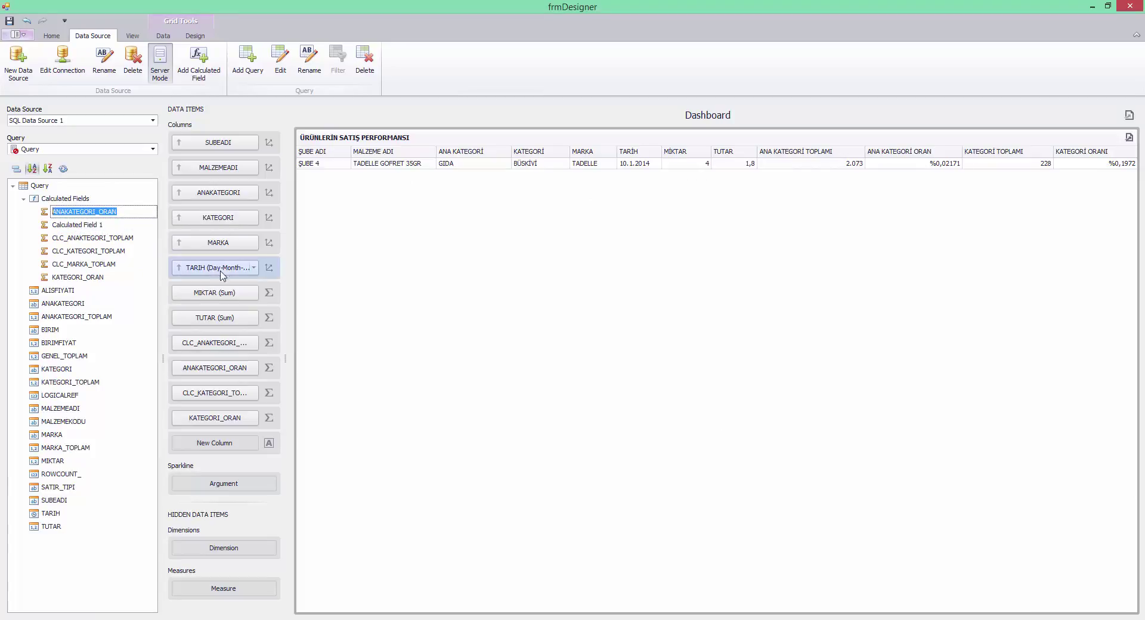
right_click(107, 229)
left_click(141, 282)
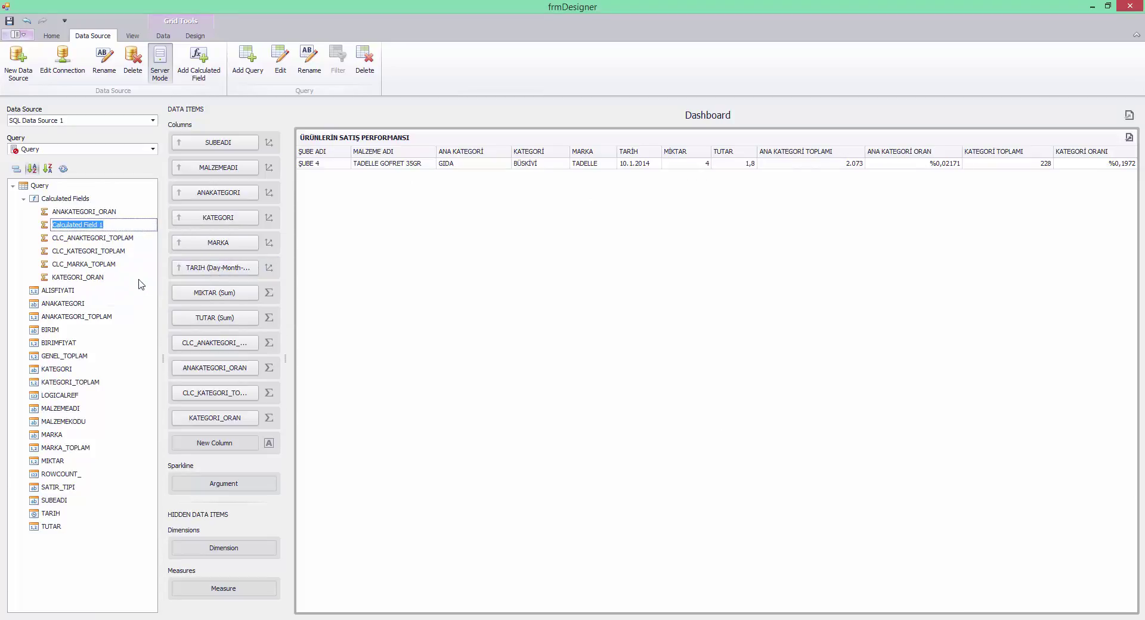
type("MARKA_ORAN")
key("Return")
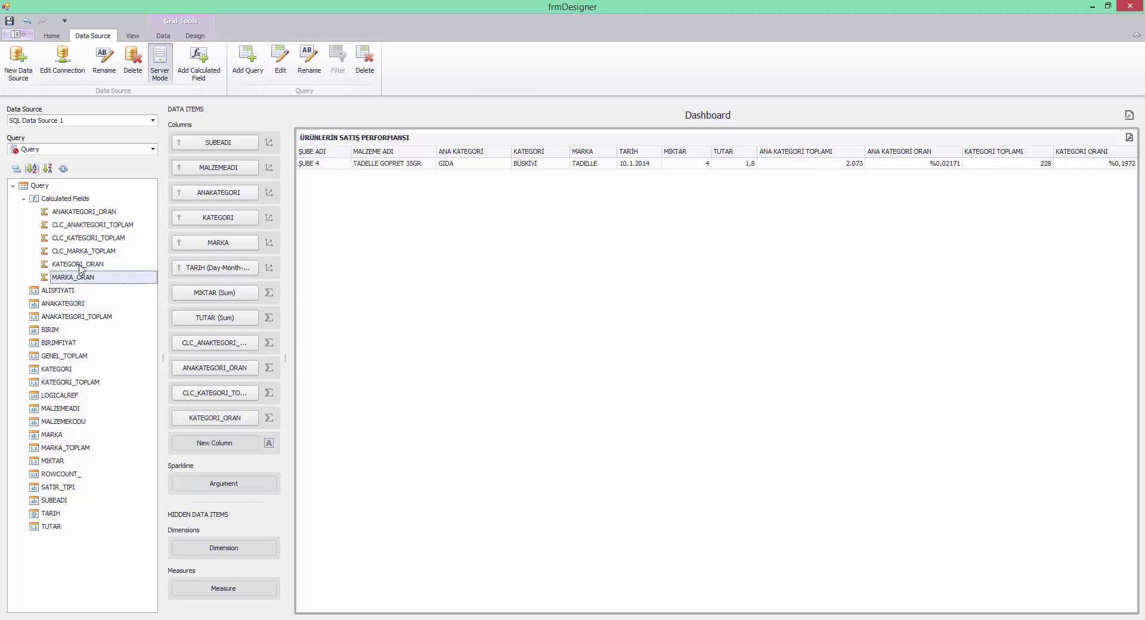
Add CLC_MARKA_TOPLAM and MARKA_ORAN as the last two columns of the grid
left_click_drag(89, 258, 218, 441)
left_click_drag(88, 278, 219, 466)
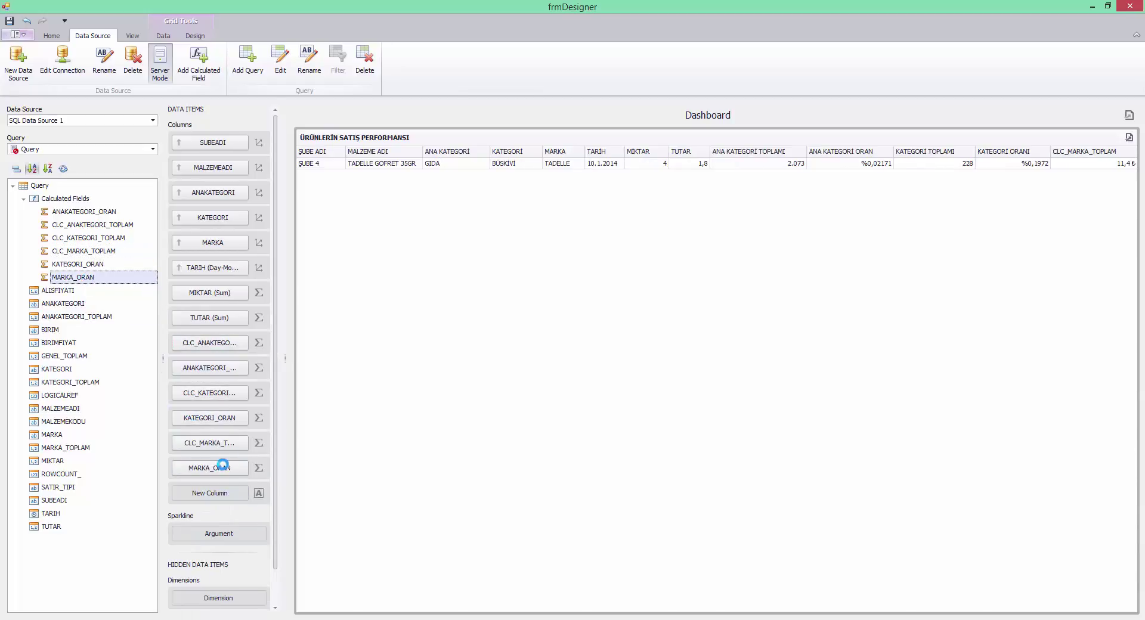
Format the CLC_MARKA_TOPLAM column as Number in Ones, with a group separator and precision 0
left_click(244, 444)
left_click(263, 459)
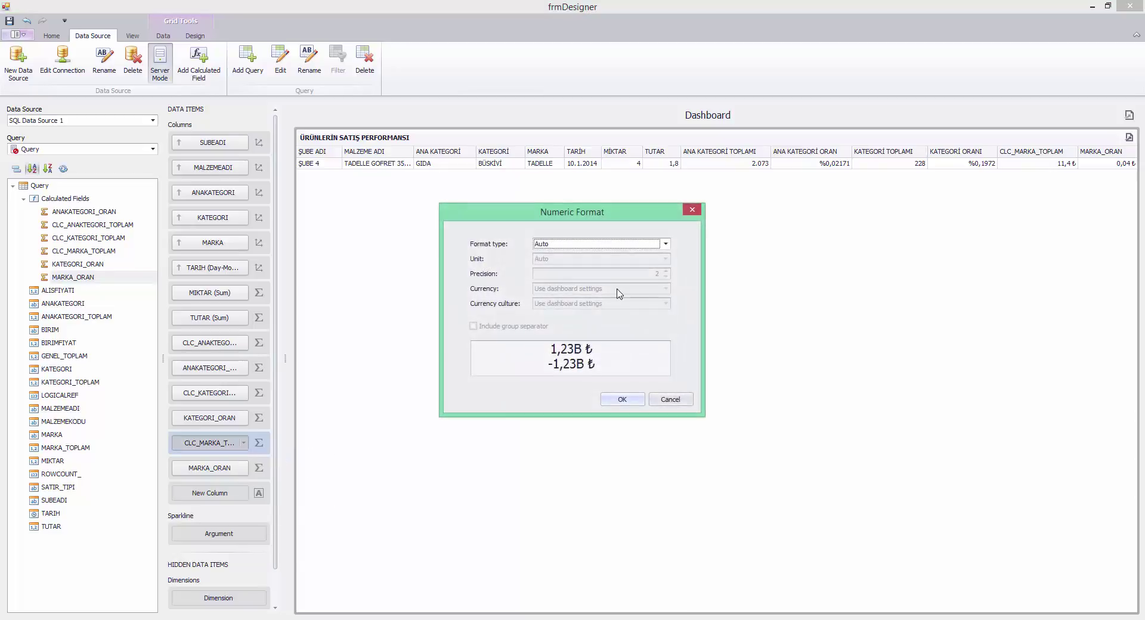
left_click(599, 244)
left_click(583, 270)
left_click(583, 259)
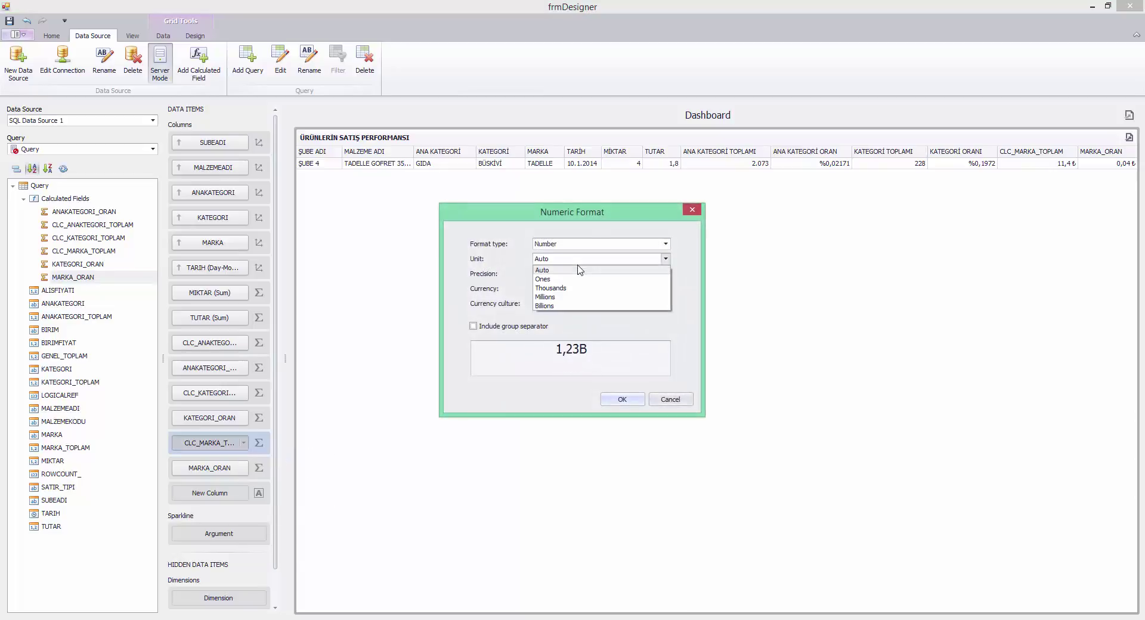
left_click(573, 280)
left_click(512, 327)
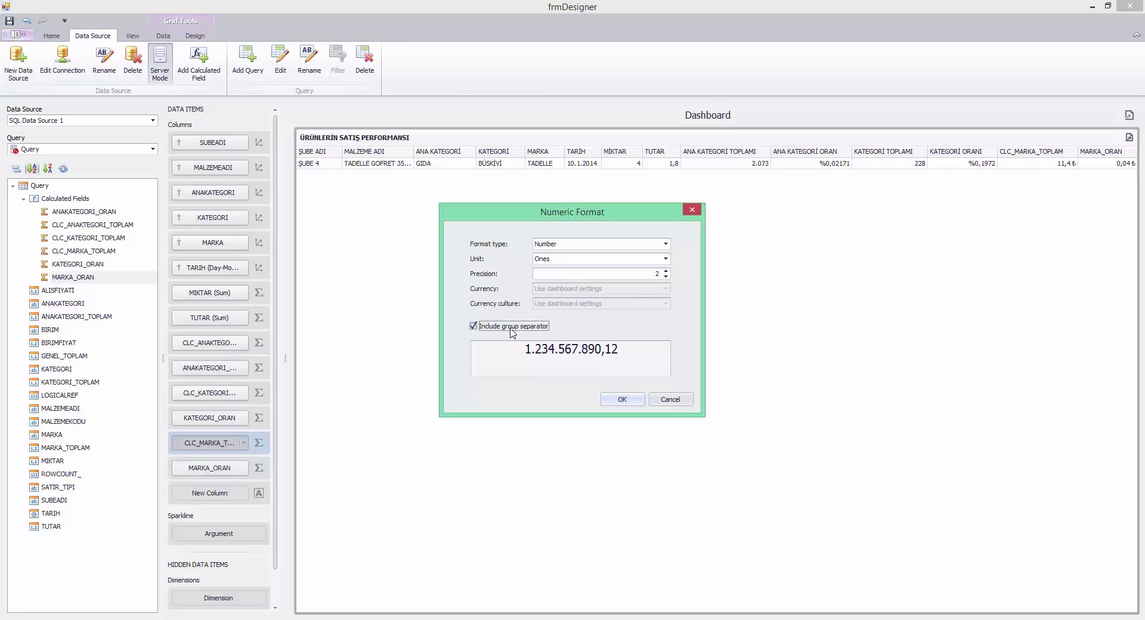
left_click(666, 276)
left_click(665, 276)
left_click(622, 399)
Format the MARKA_ORAN column as Percent with a group separator and precision 4
left_click(243, 468)
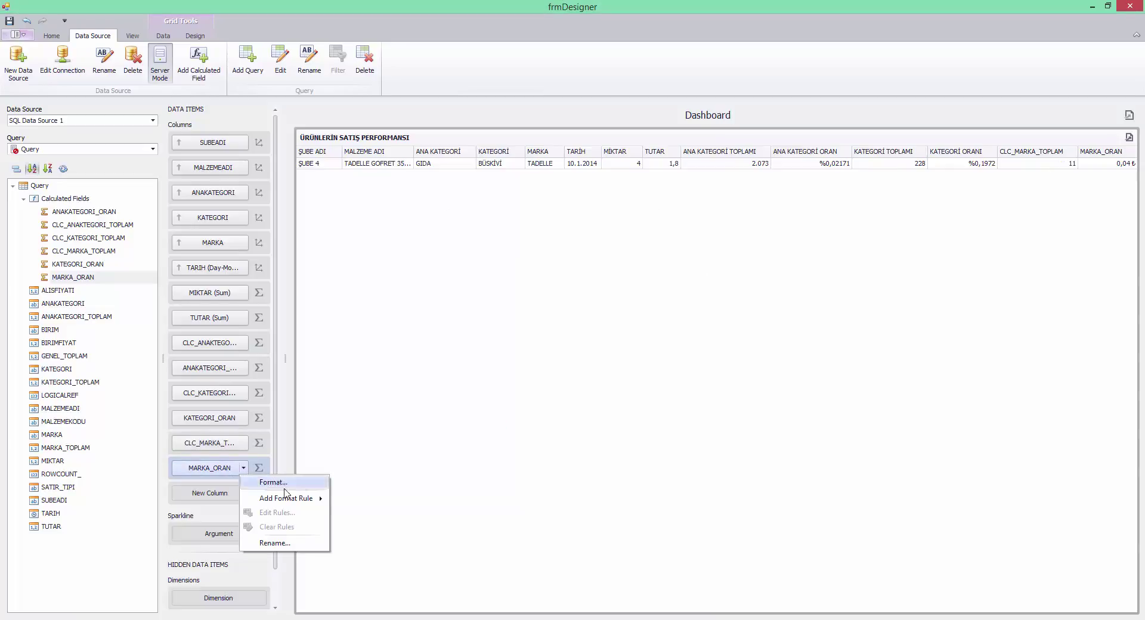
left_click(285, 480)
left_click(546, 243)
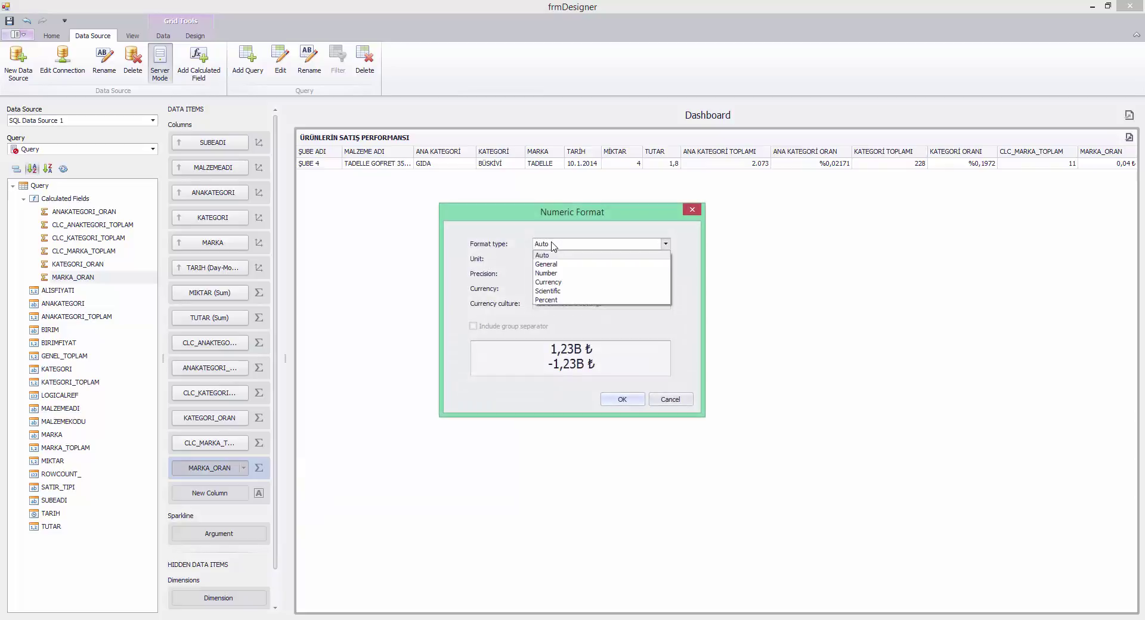
left_click(563, 298)
left_click(505, 326)
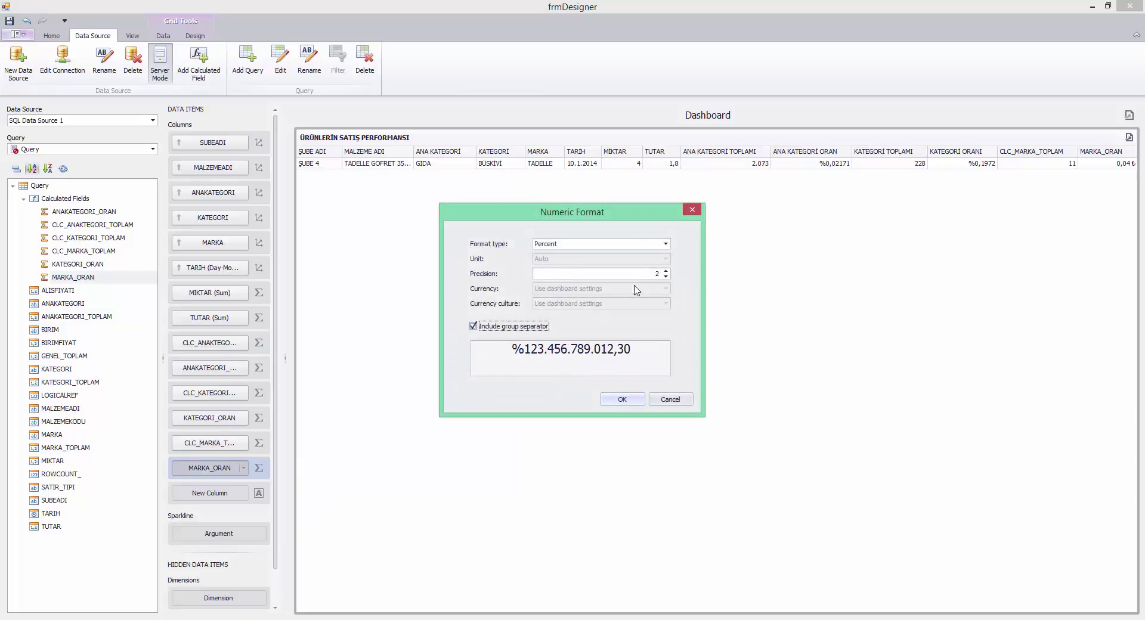
left_click(666, 276)
left_click(622, 399)
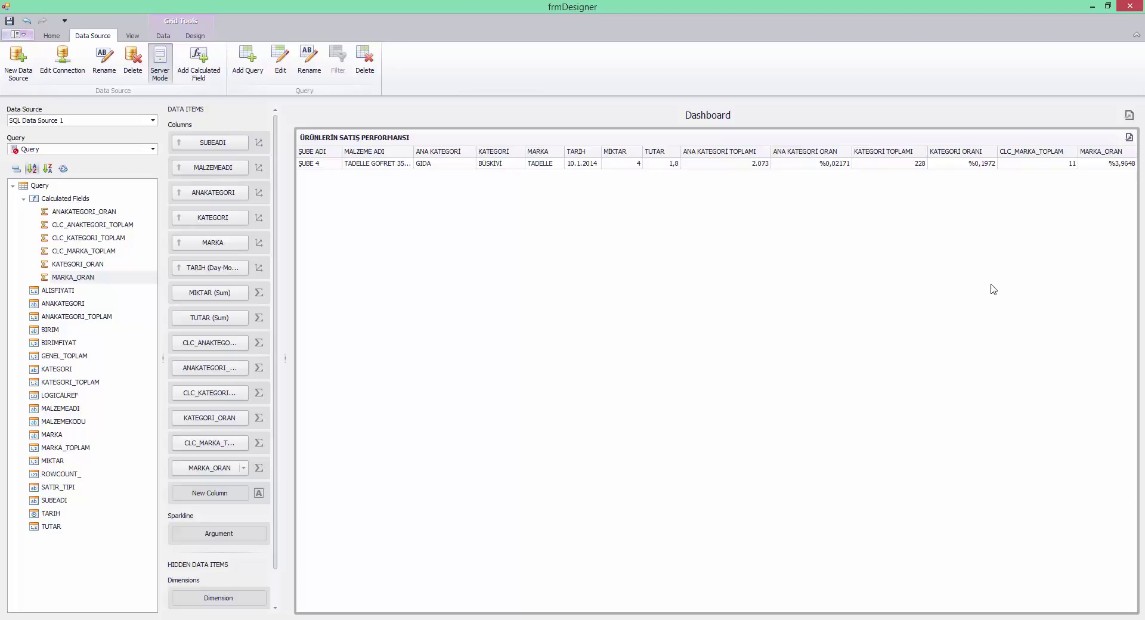
Copy the expression of the CLC_MARKA_TOPLAM calculated field and close its editor without changes
left_click(69, 203)
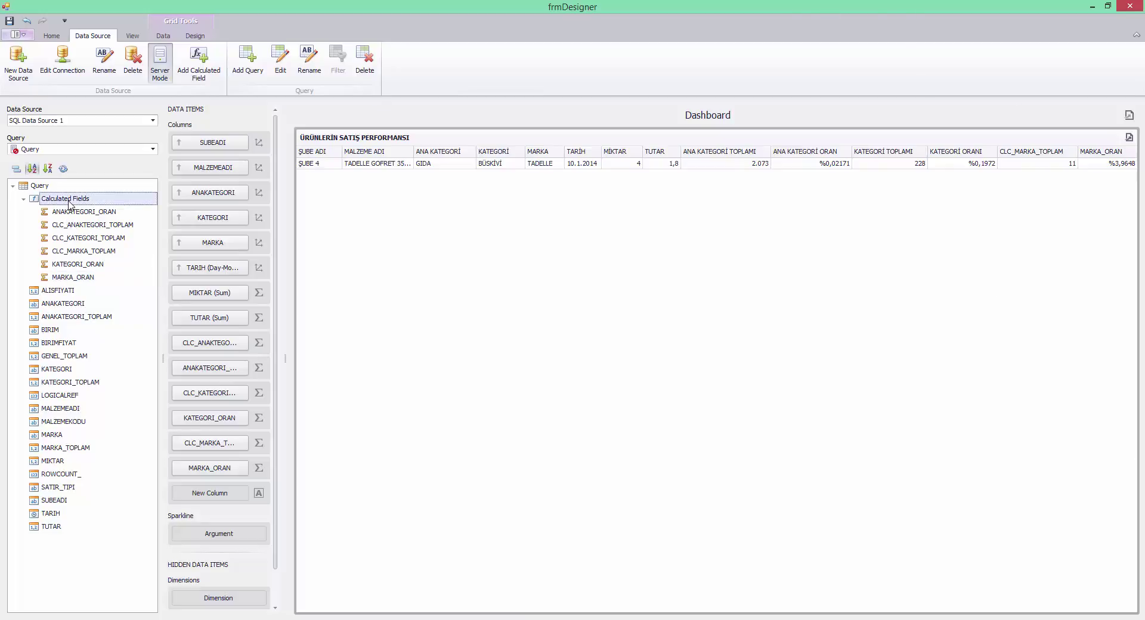
right_click(69, 203)
left_click(82, 265)
right_click(82, 264)
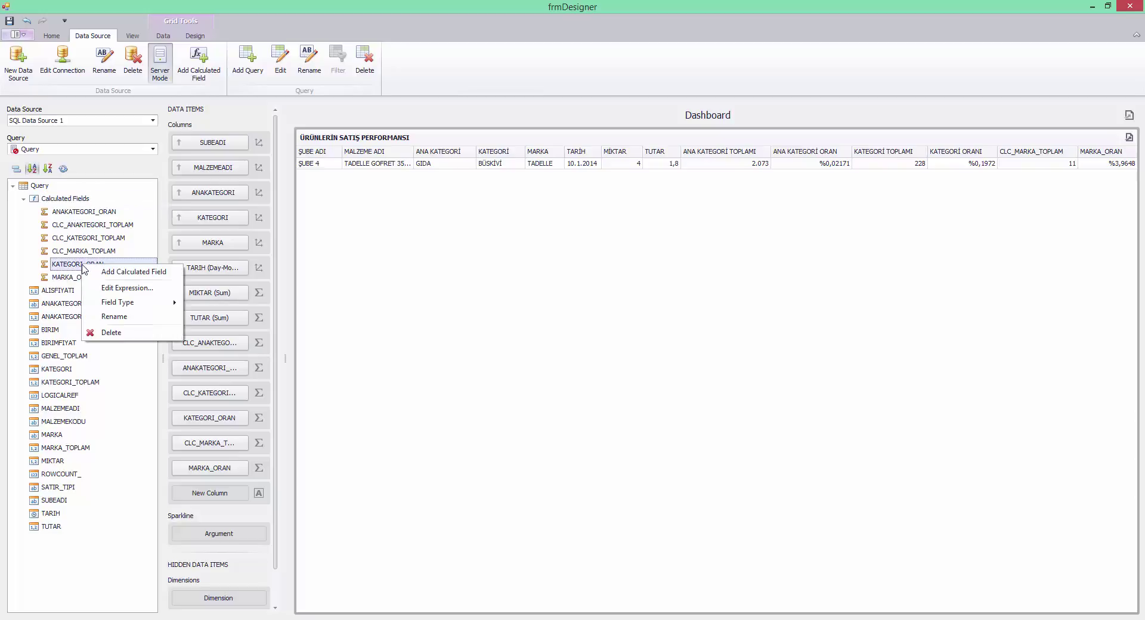
left_click(74, 277)
right_click(74, 278)
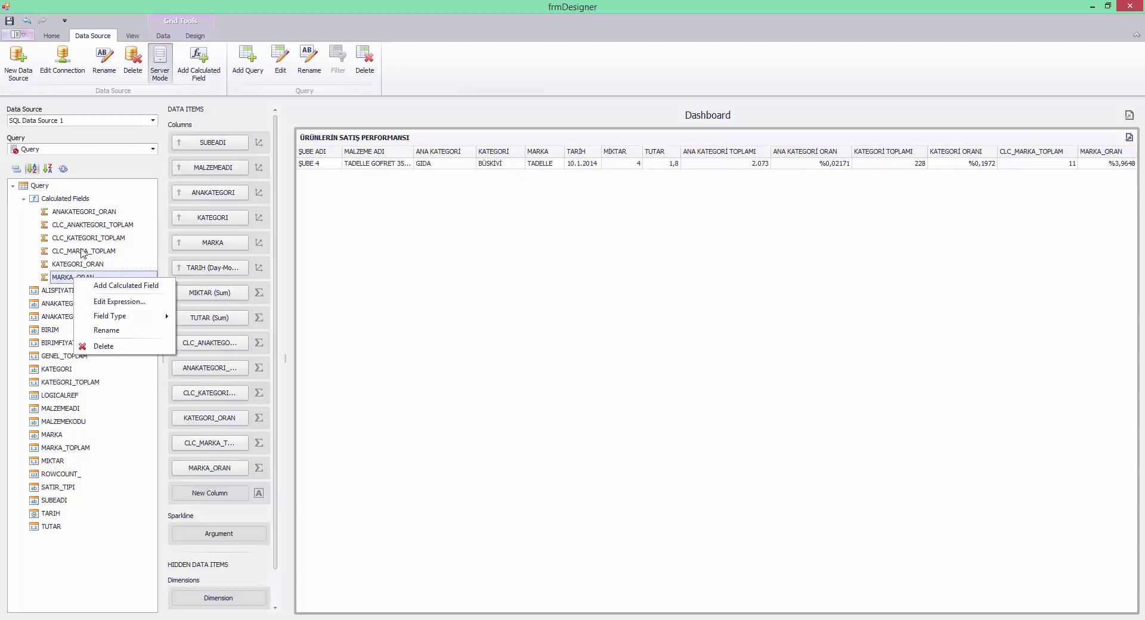
left_click(83, 251)
right_click(83, 251)
left_click(117, 274)
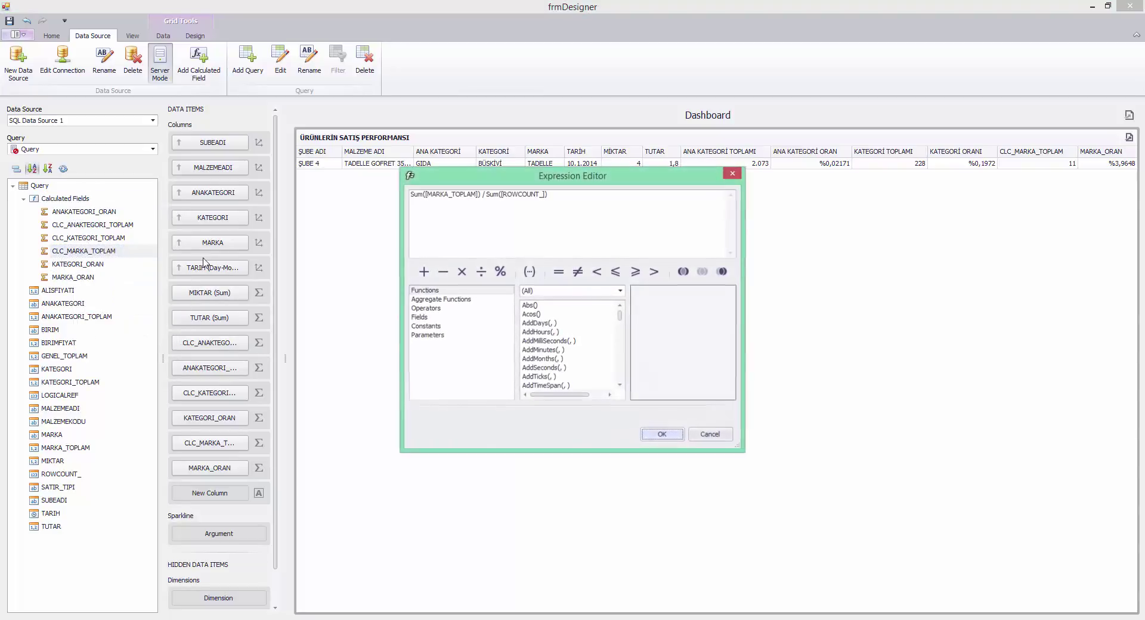
key("ctrl+a")
key("ctrl+c")
key("Escape")
Add a calculated field from the copied expression, adapted to Sum([GENEL_TOPLAM]) / Sum([ROWCOUNT_])
right_click(70, 200)
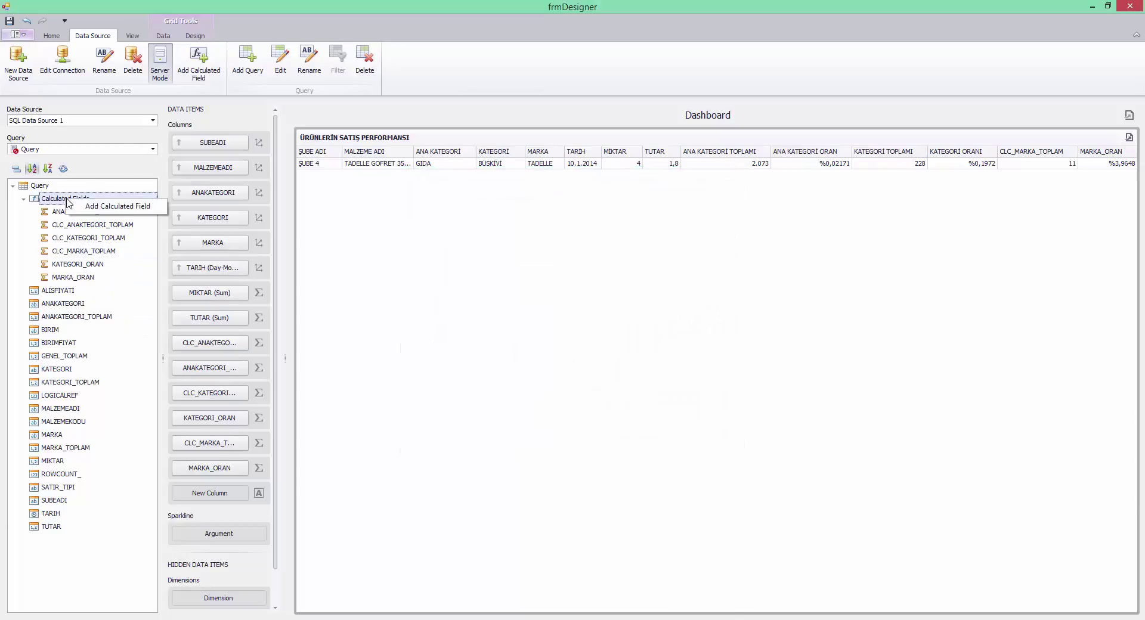
left_click(95, 209)
key("ctrl+v")
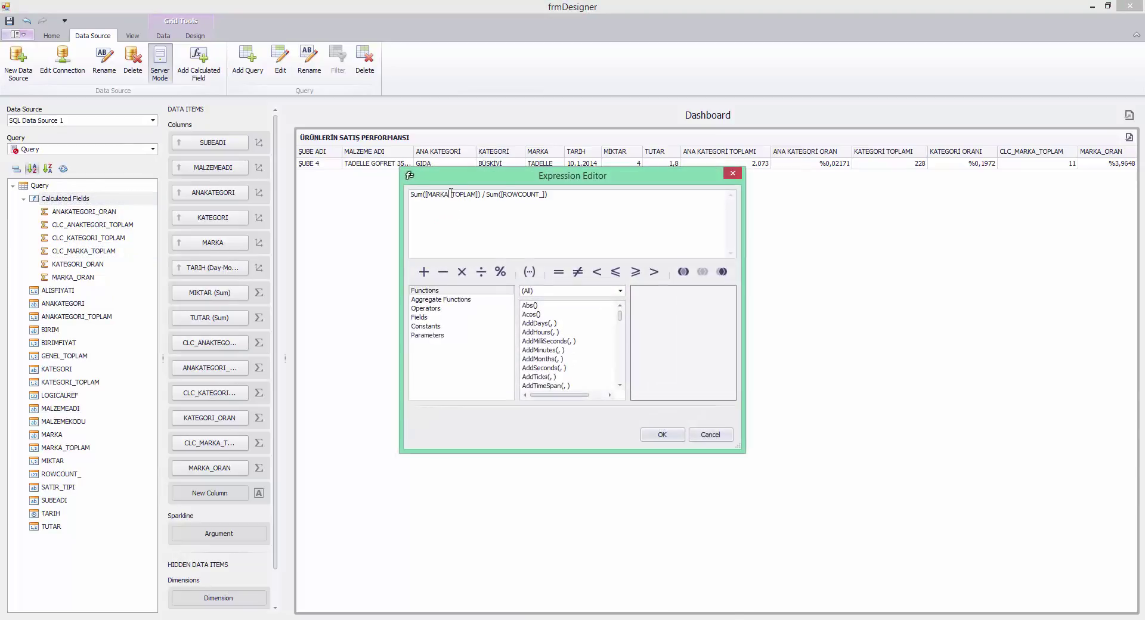
key("BackSpace")
key("BackSpace")
key("BackSpace")
key("BackSpace")
key("BackSpace")
type("GENEL")
left_click(662, 435)
Rename the new grand total calculated field to CLC_GENEL_TOPLAM
right_click(100, 227)
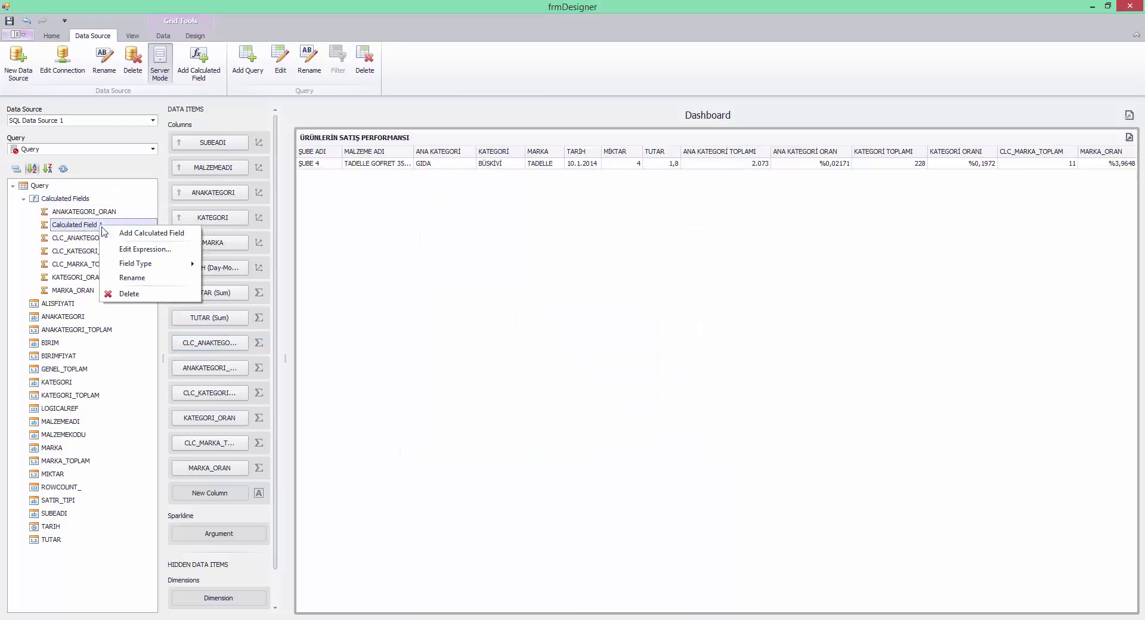
left_click(142, 280)
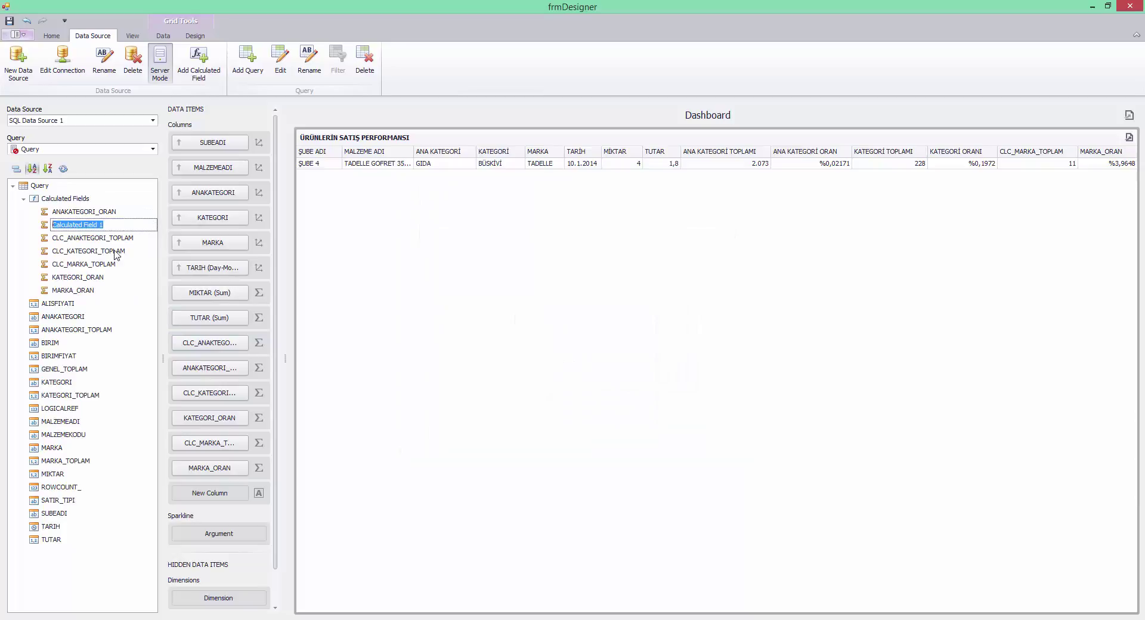
type("CLC_GENEL_TOPLAM")
key("Return")
right_click(67, 199)
left_click(136, 206)
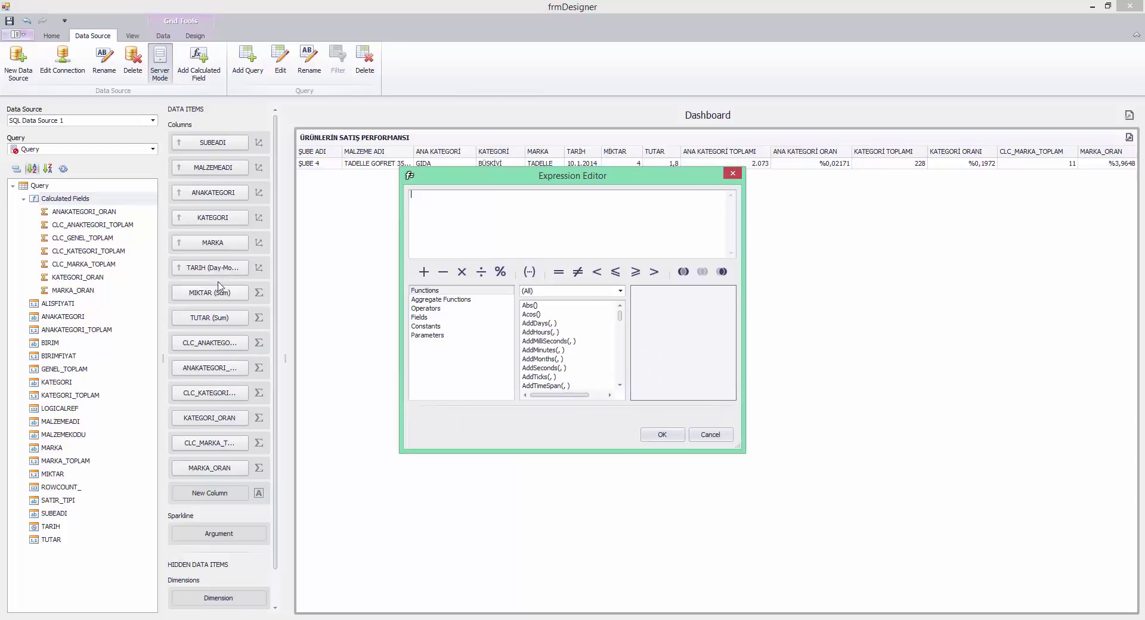
key("Escape")
Copy the expression of the MARKA_ORAN calculated field and close its editor without changes
right_click(73, 291)
left_click(95, 310)
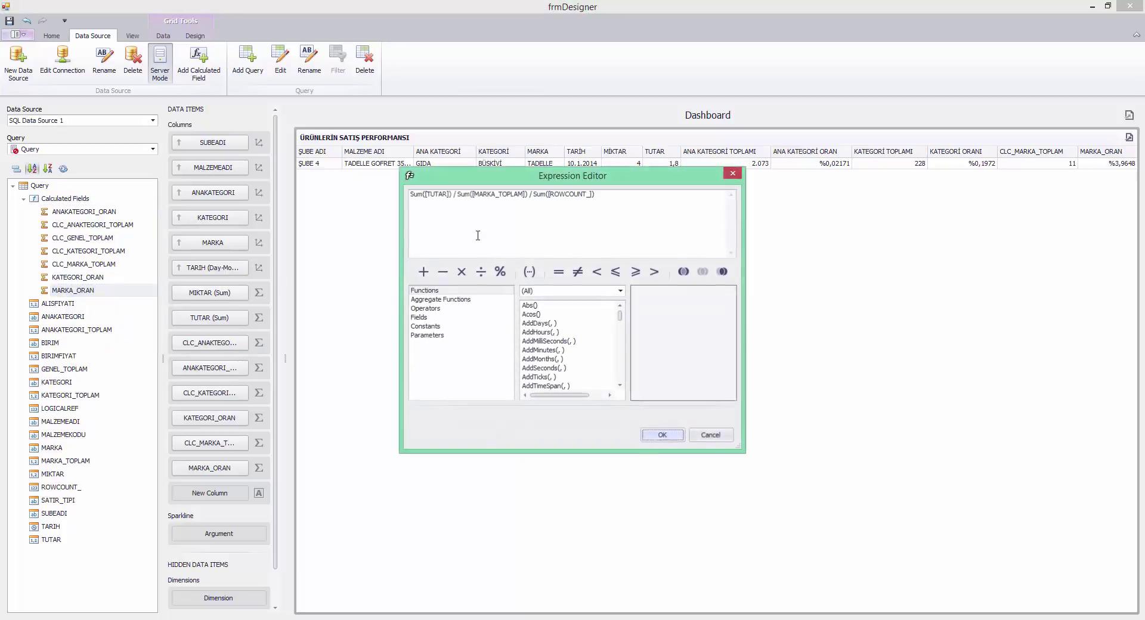
key("ctrl+a")
key("ctrl+v")
key("ctrl+z")
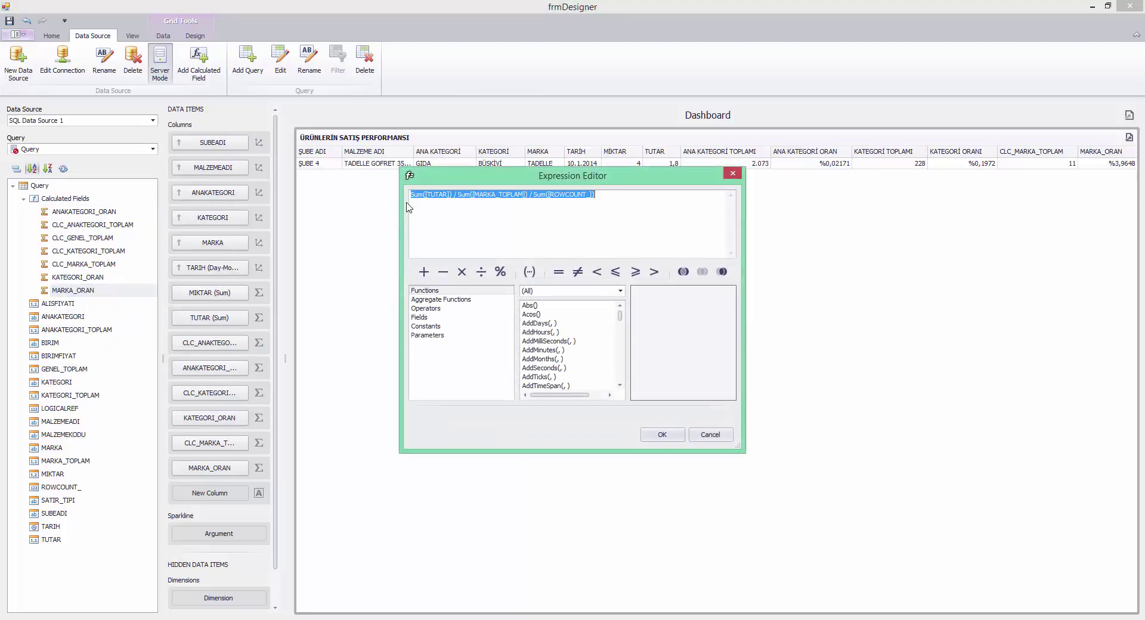
key("Escape")
Add a calculated field from the copied ratio expression, adapted to Sum([TUTAR]) / Sum([GENEL_TOPLAM]) / Sum([ROWCOUNT_])
right_click(66, 199)
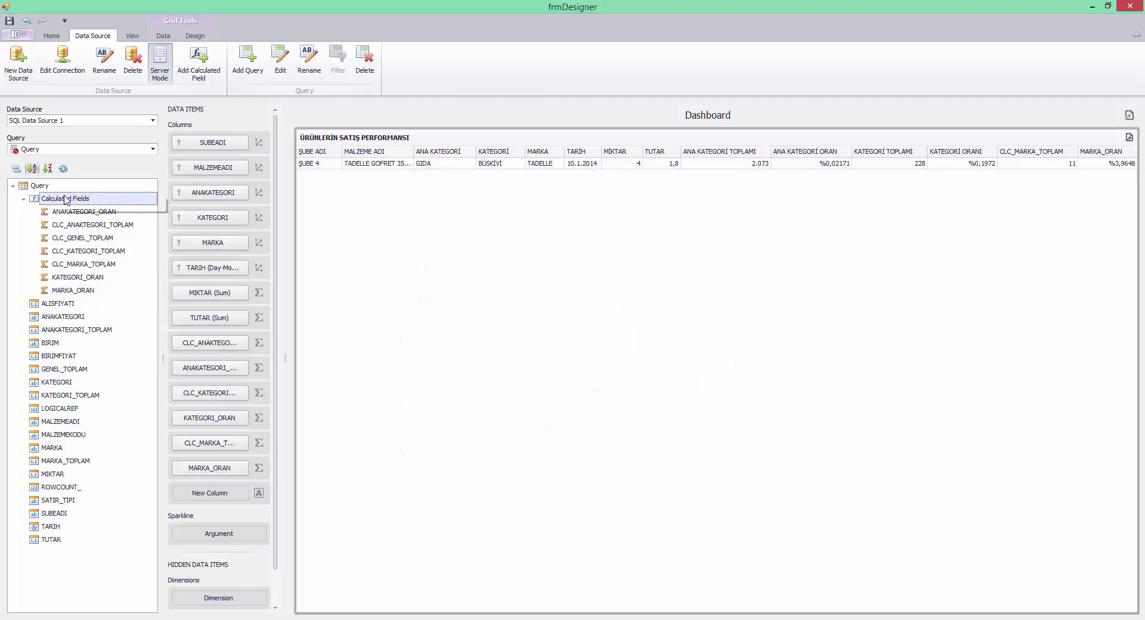
left_click(95, 205)
type("Sum([TUTAR]) / Sum([MARKA_TOPLAM]) / Sum([ROWCOUNT_])")
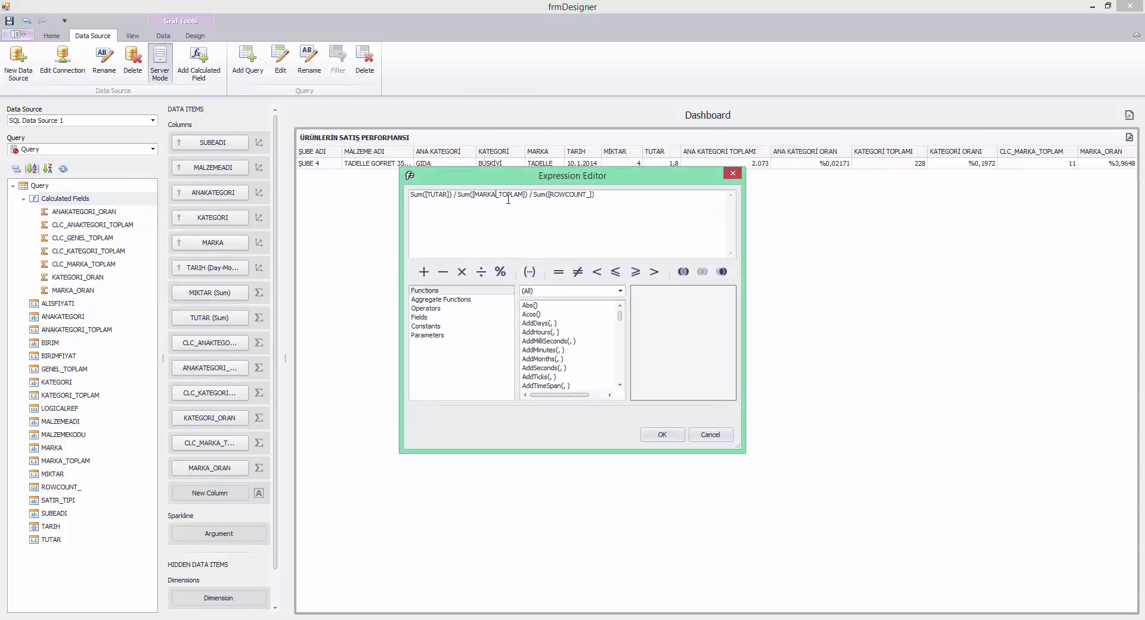
key("BackSpace")
key("BackSpace")
key("BackSpace")
key("BackSpace")
key("BackSpace")
type("GENEL")
left_click(666, 436)
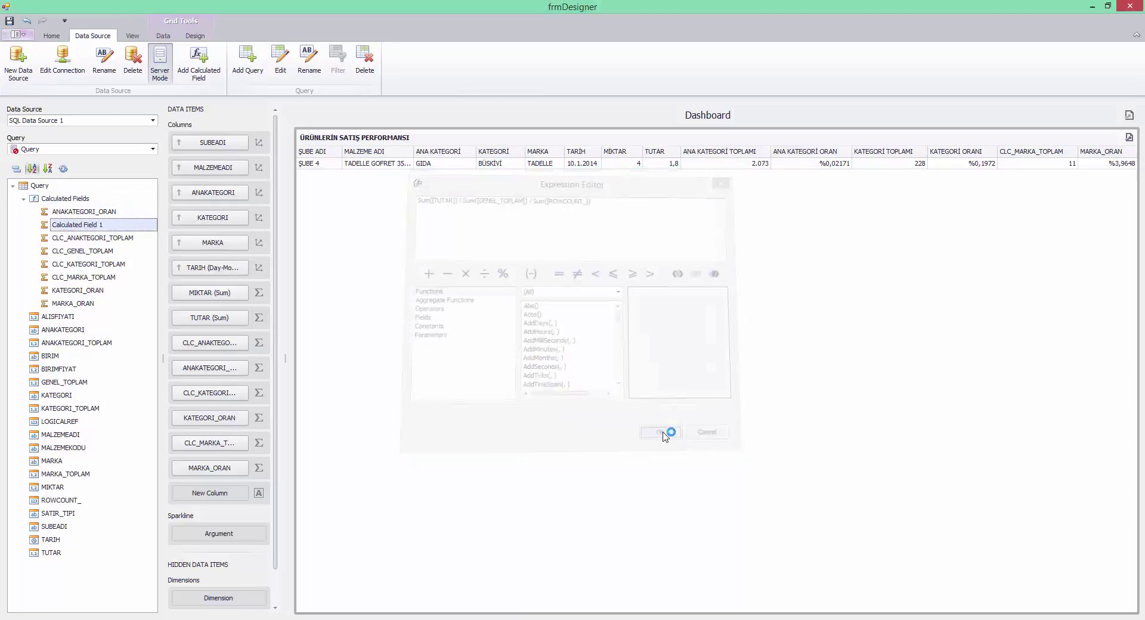
Rename the new grand total ratio calculated field to GENEL_TOPLAM_ORAN
right_click(125, 233)
left_click(156, 278)
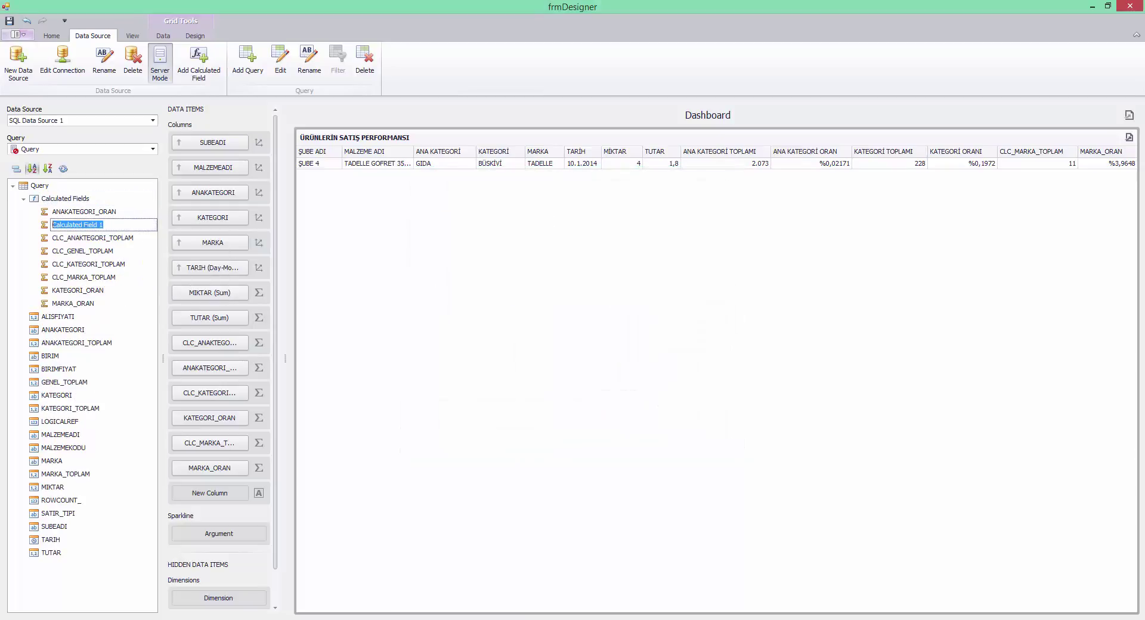
type("GENEL_TOPLAM_ORAN")
key("Return")
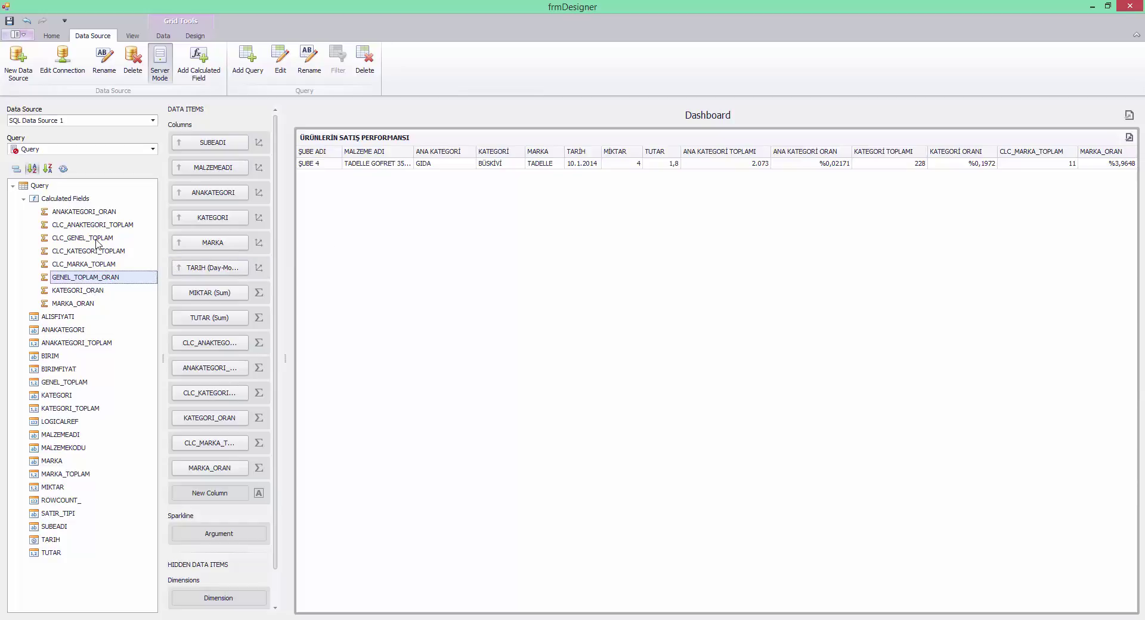
Add CLC_GENEL_TOPLAM as the last grid column and format it as Number in Ones, with a group separator and precision 0
left_click_drag(97, 239, 228, 495)
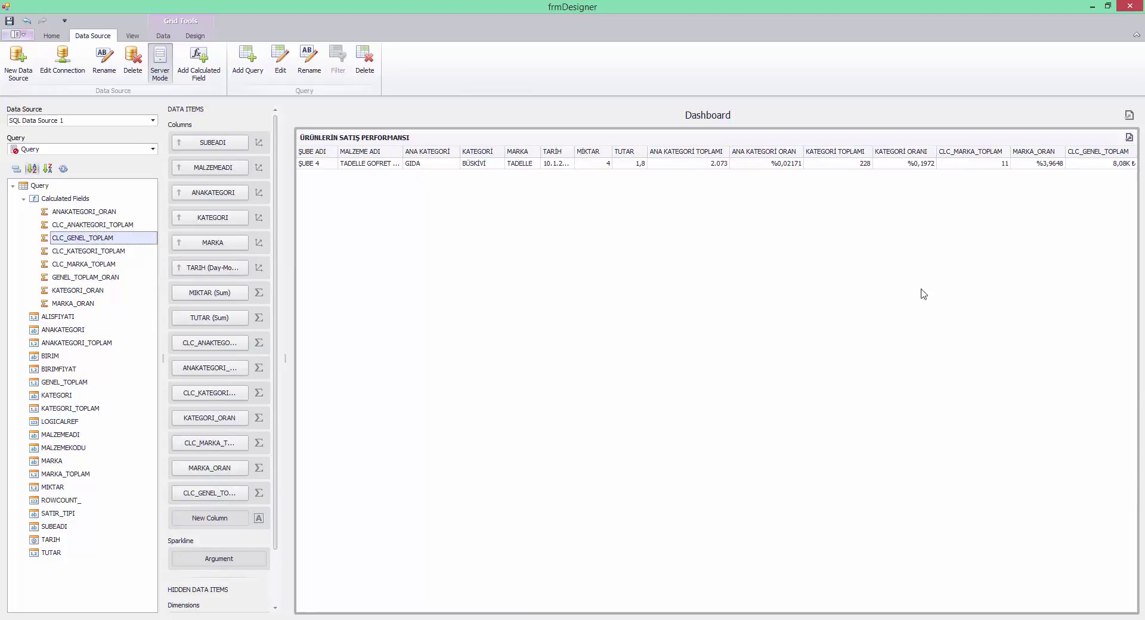
left_click(243, 494)
left_click(299, 503)
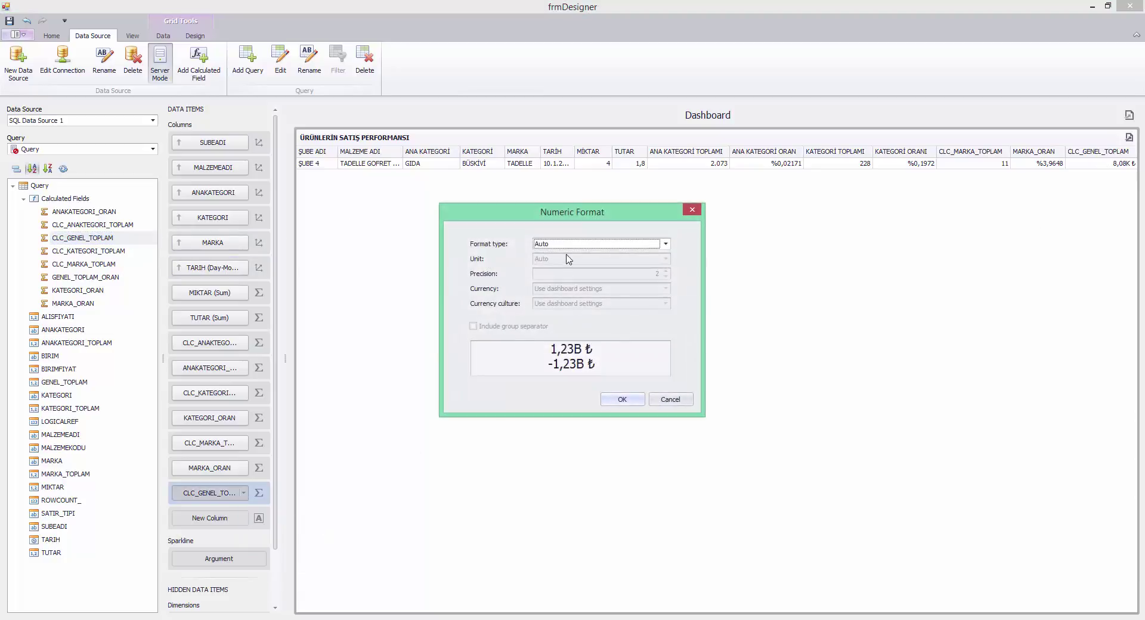
left_click(570, 244)
left_click(571, 263)
left_click(569, 261)
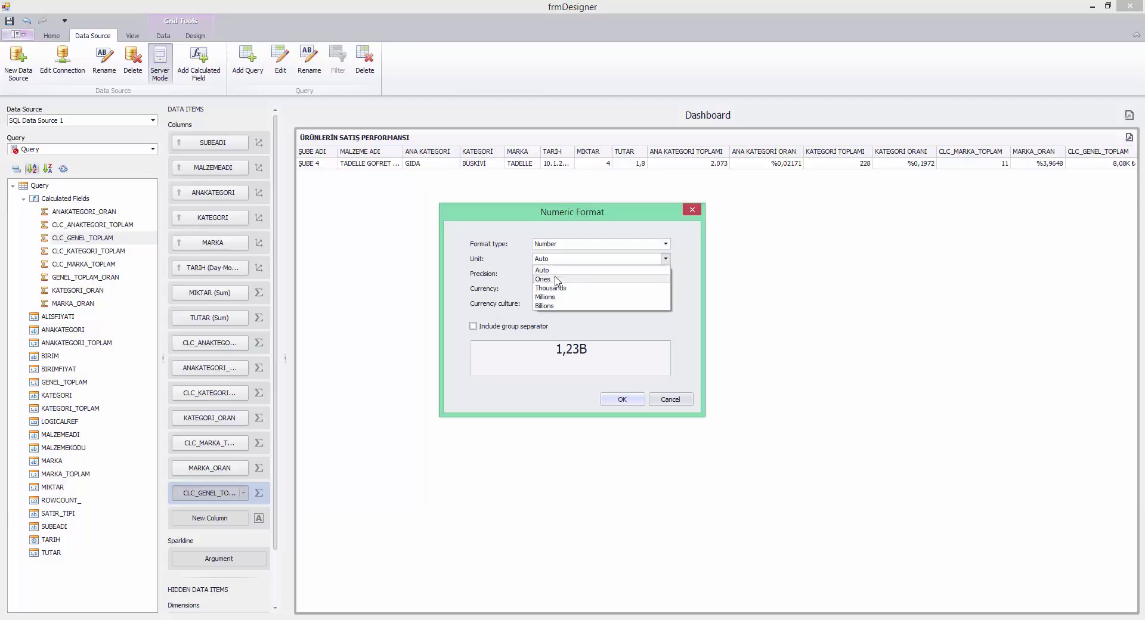
left_click(555, 275)
left_click(473, 326)
left_click(666, 277)
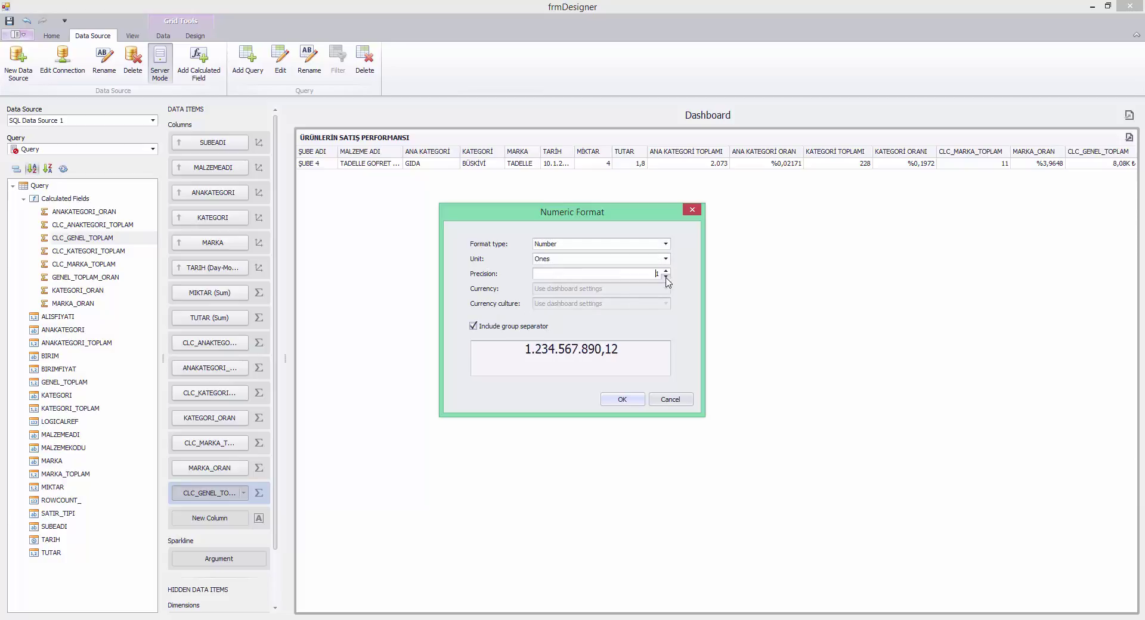
left_click(666, 277)
left_click(622, 399)
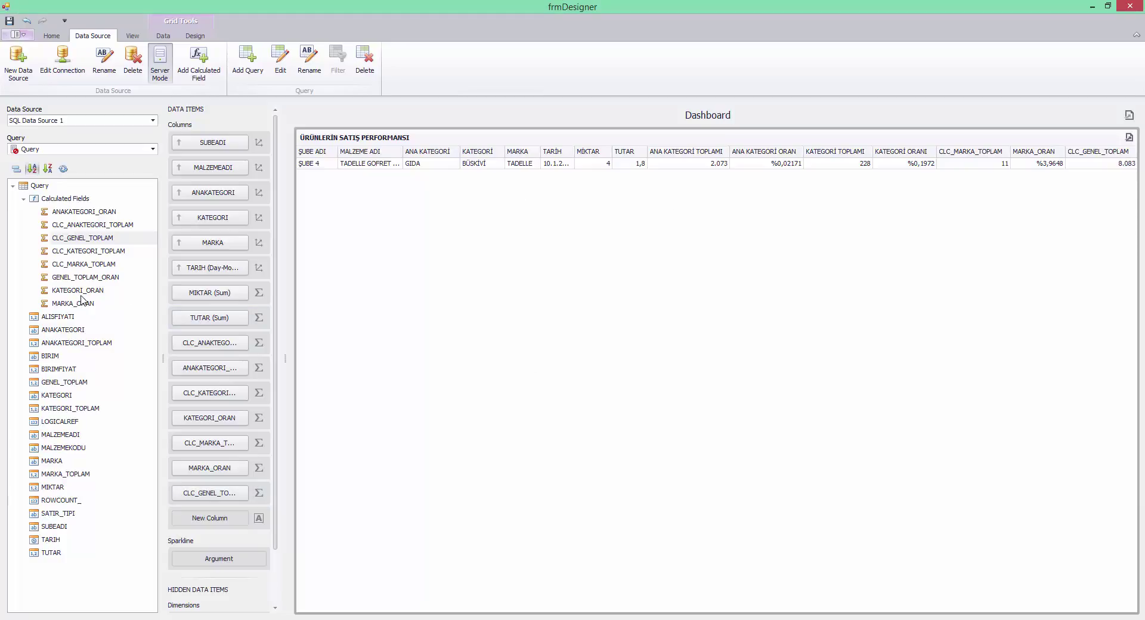
Add GENEL_TOPLAM_ORAN as the last grid column and format it as Percent with precision 5
left_click_drag(93, 278, 246, 519)
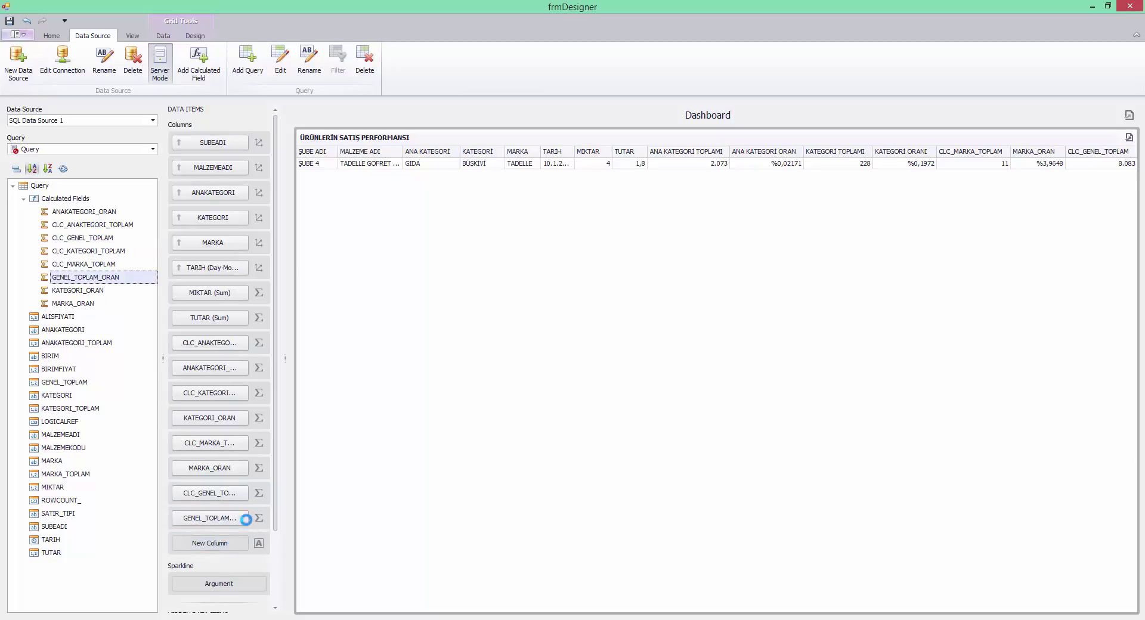
left_click(243, 518)
left_click(277, 457)
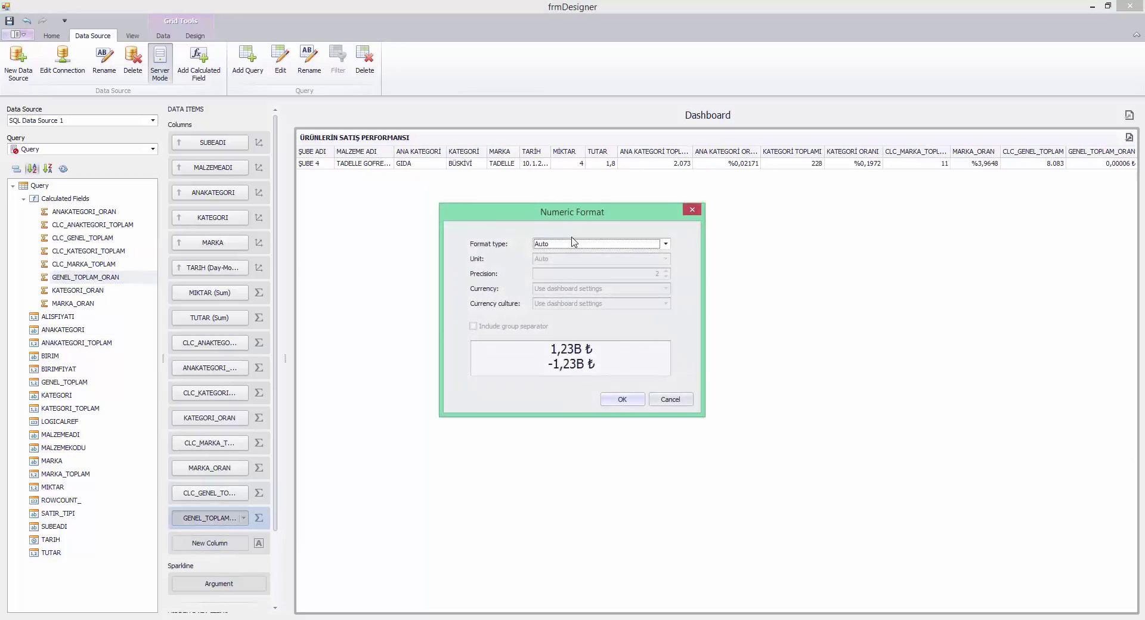
left_click(572, 242)
left_click(546, 300)
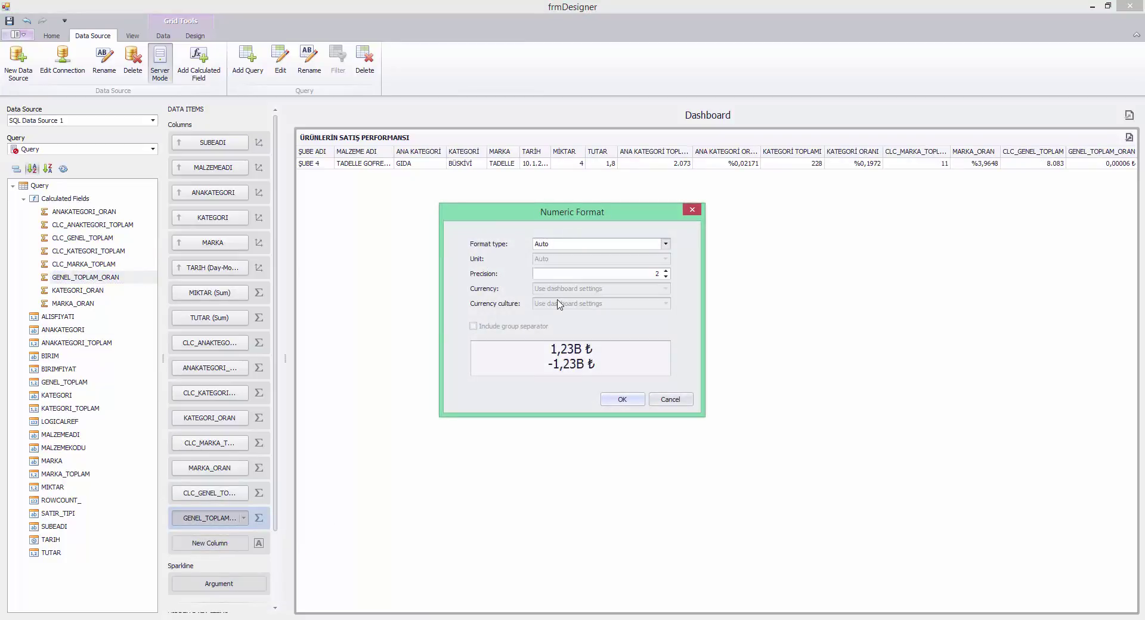
left_click(666, 272)
left_click(667, 271)
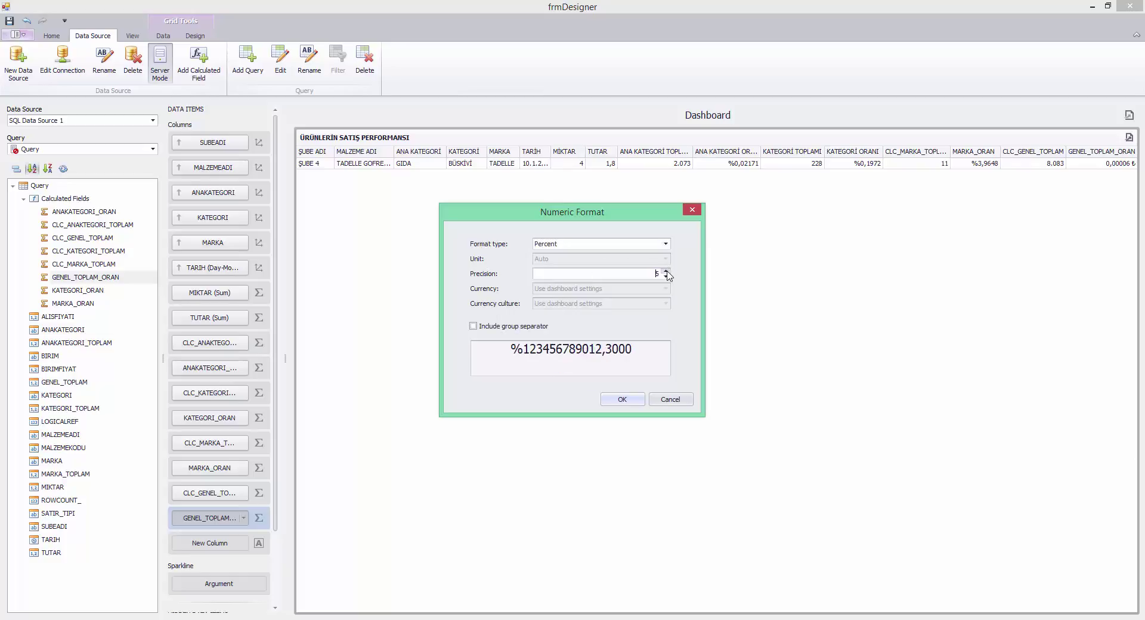
left_click(666, 271)
left_click(573, 326)
left_click(626, 399)
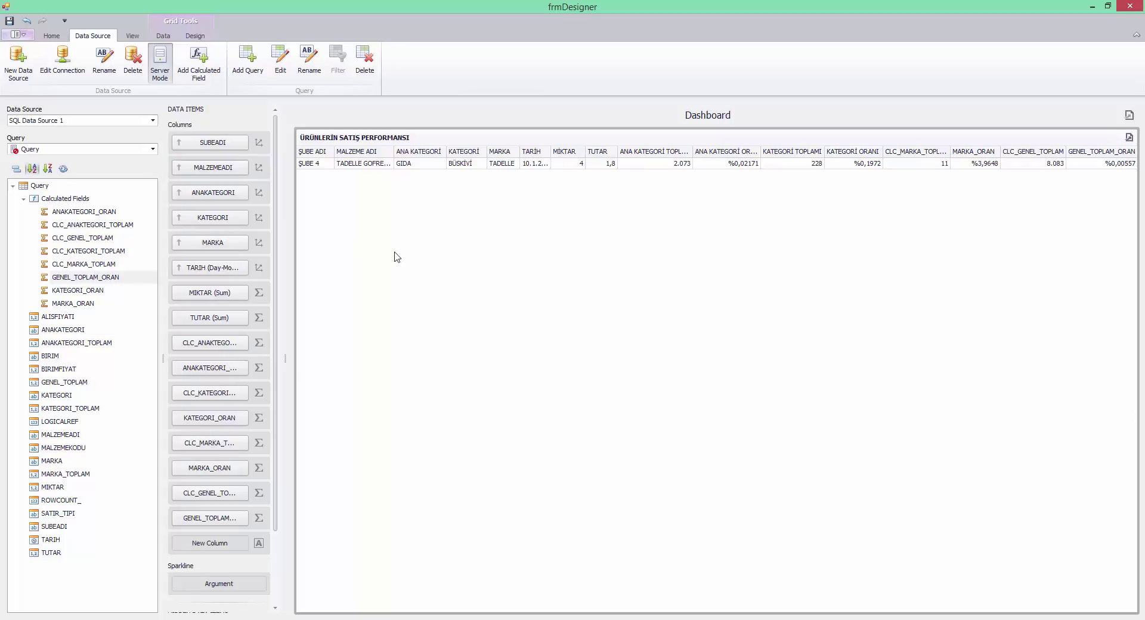
Rename the last four grid column captions to MARKA TOPLAM, MARKA ORAN, GENEL TOPLAM and GENEL ORAN
right_click(724, 376)
left_click(743, 471)
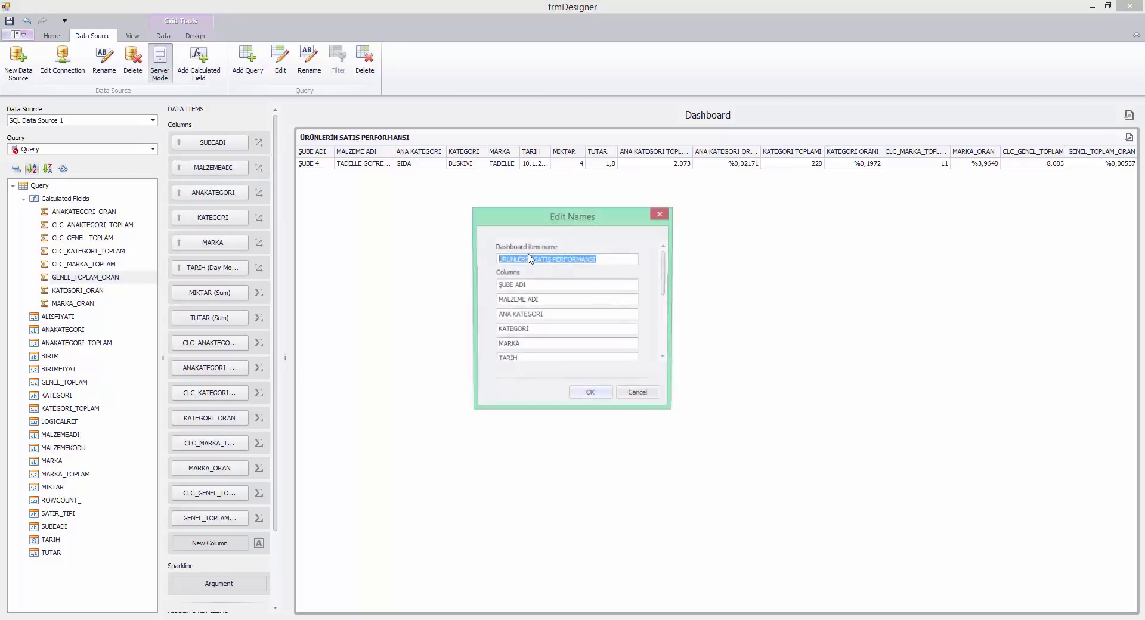
left_click_drag(664, 289, 668, 352)
double_click(581, 312)
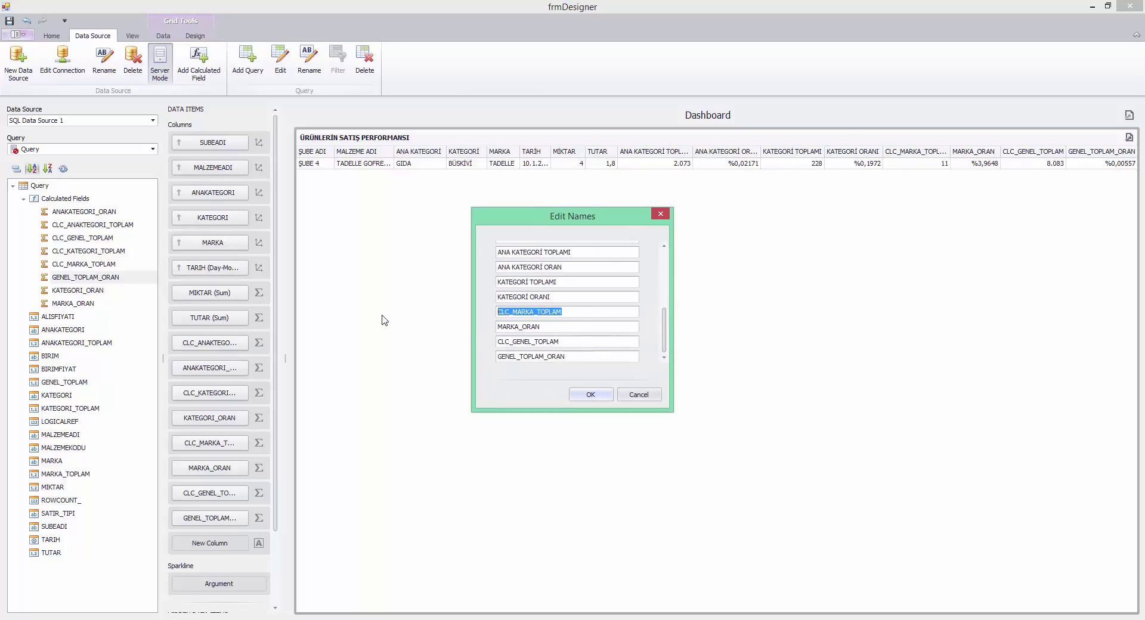
type("MARKA TOPLAM")
key("Tab")
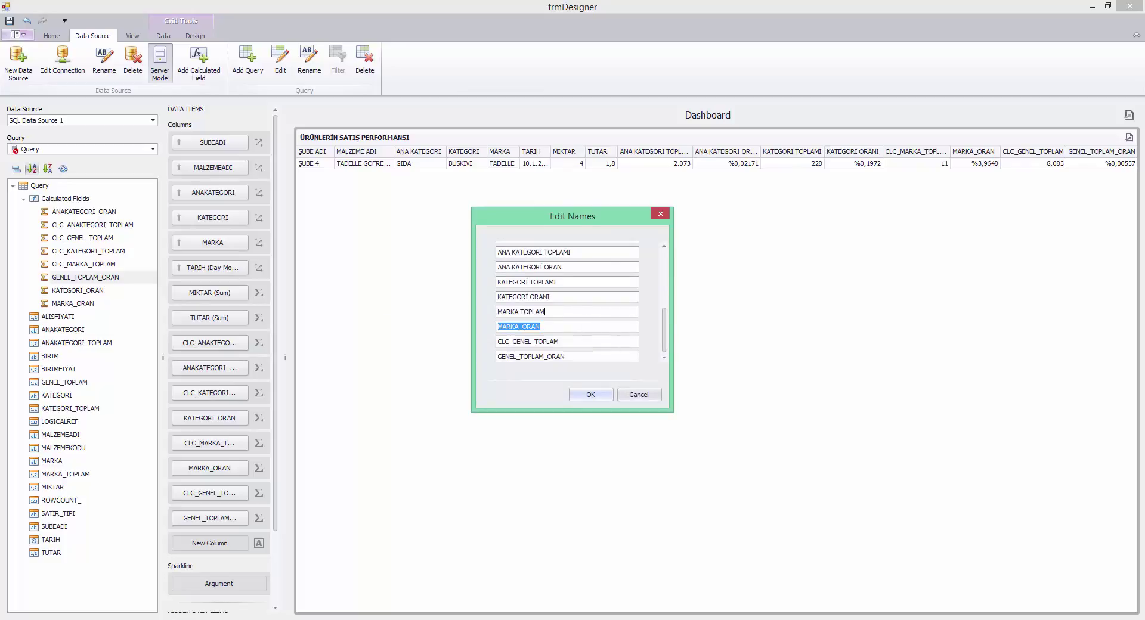
type("MA")
key("Tab")
type("G")
key("Tab")
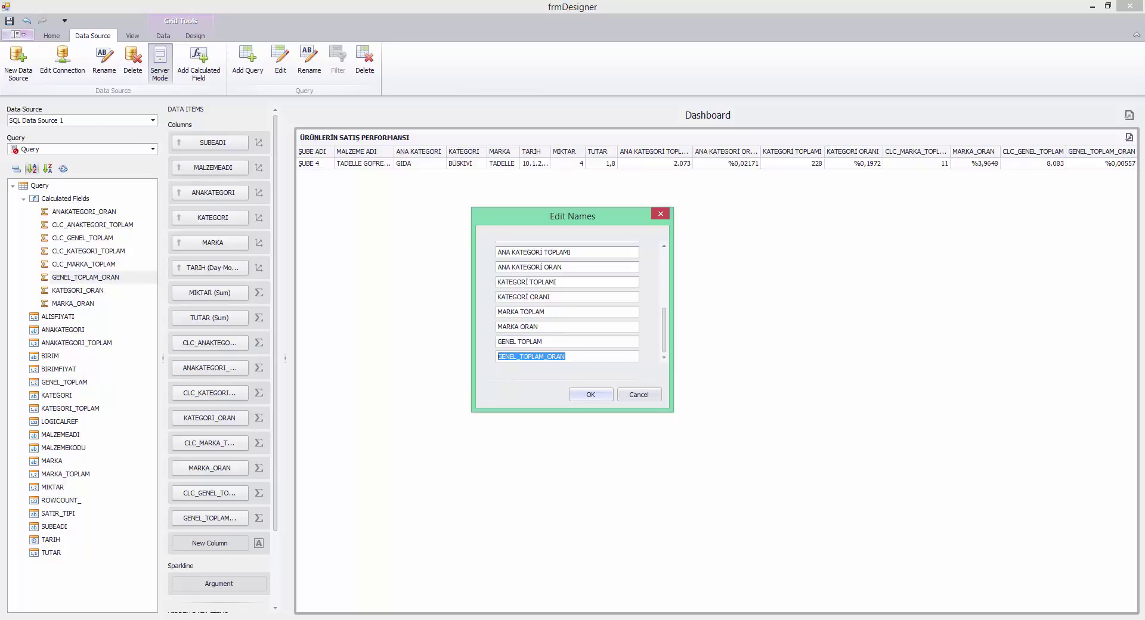
type("G")
key("Return")
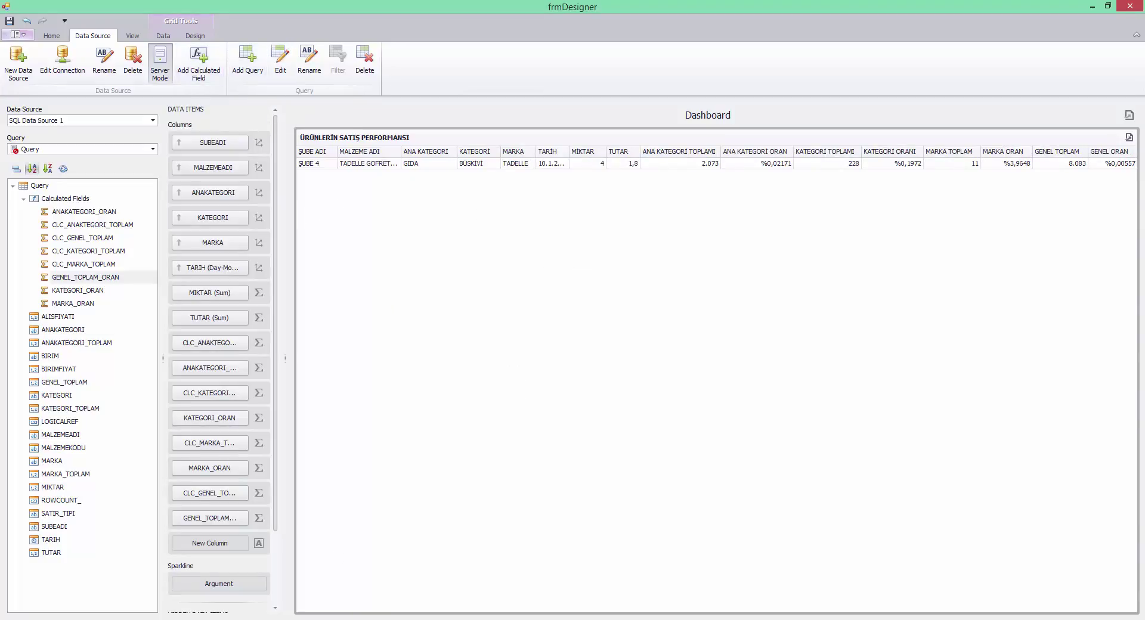
In SQL Server Management Studio, delete the TARIH and SUBEADI condition line, shorten the MALZEMEADI filter to 'TADELLE%' and execute the query
key("alt+Tab")
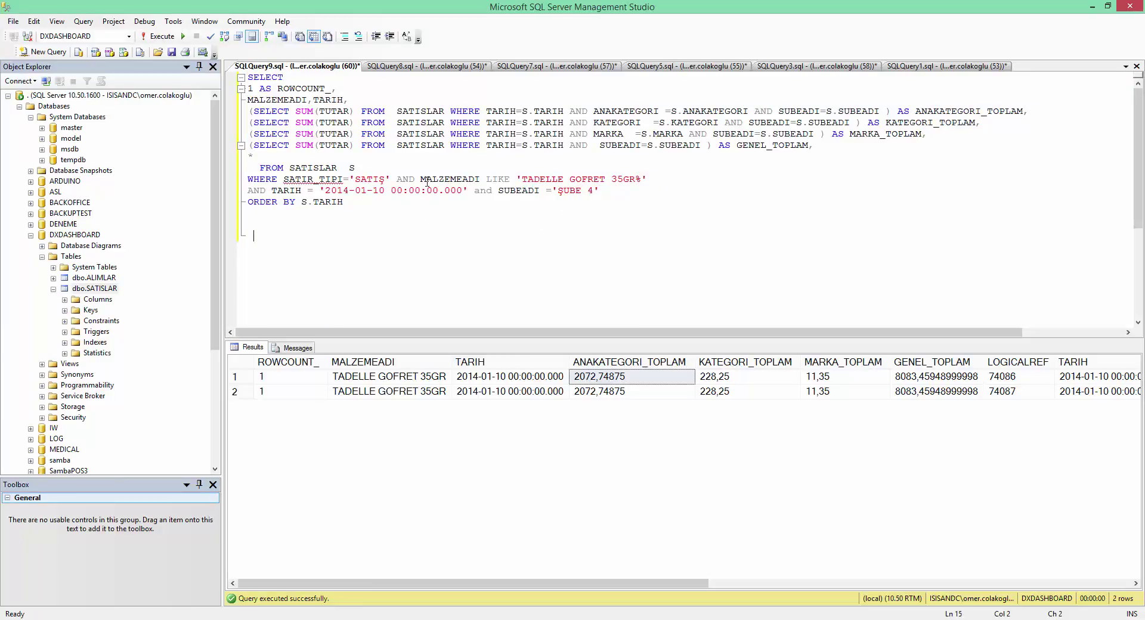
left_click_drag(248, 191, 608, 191)
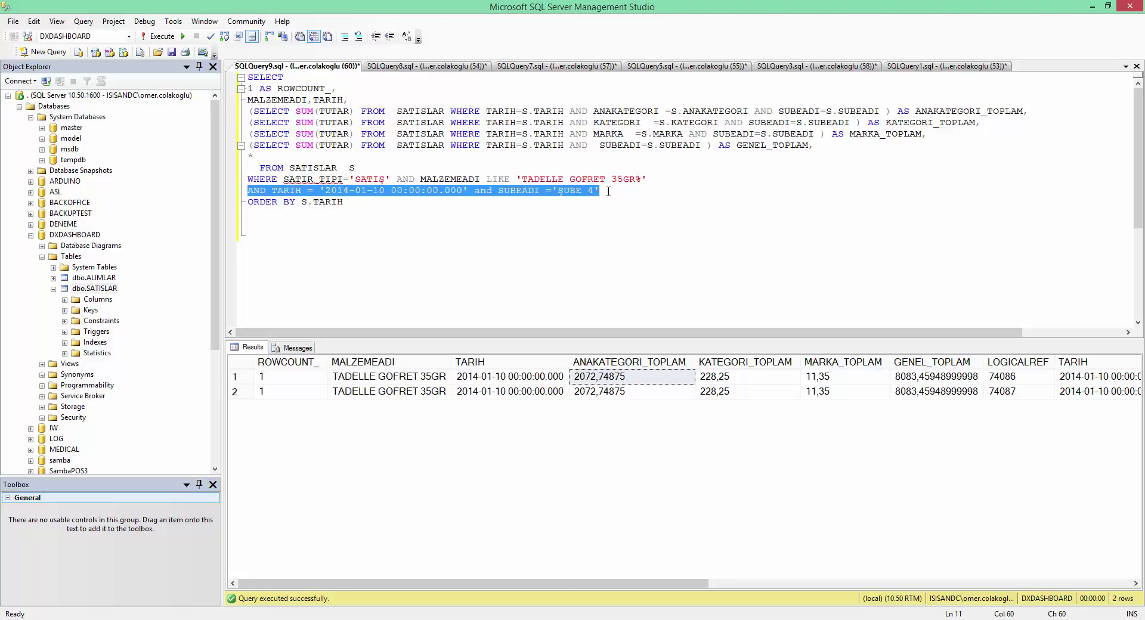
key("Delete")
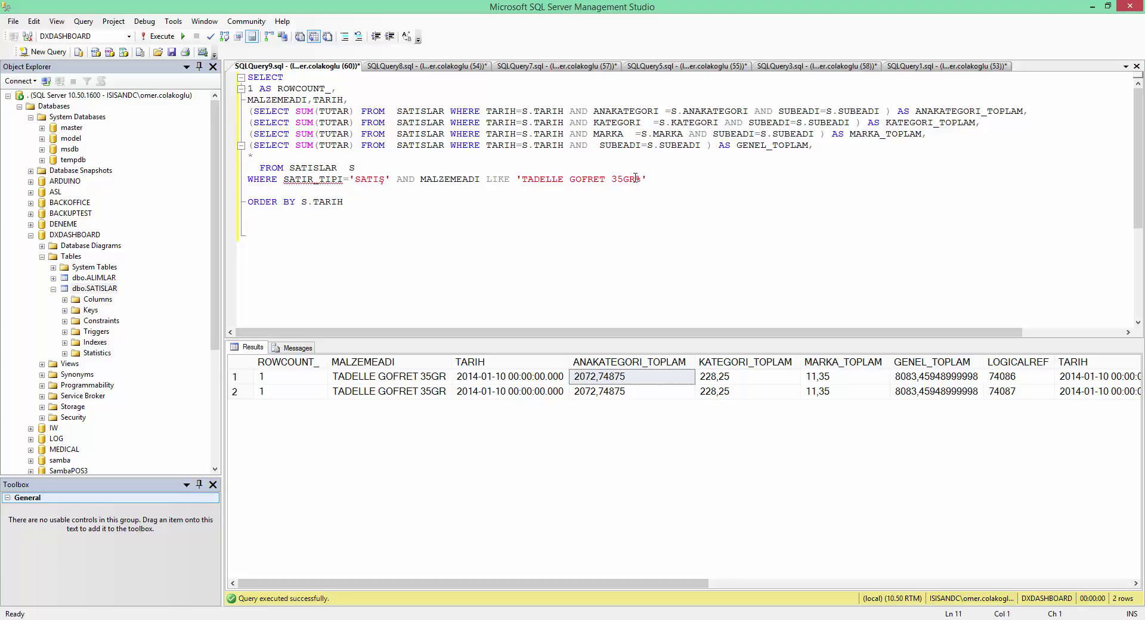
left_click_drag(635, 179, 564, 180)
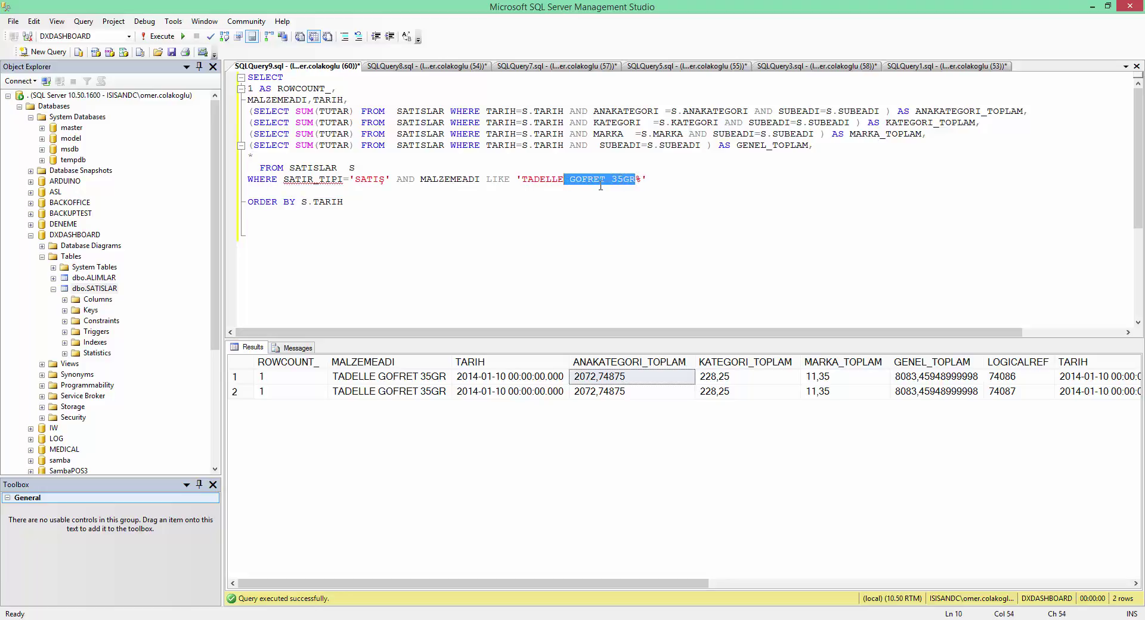
key("Delete")
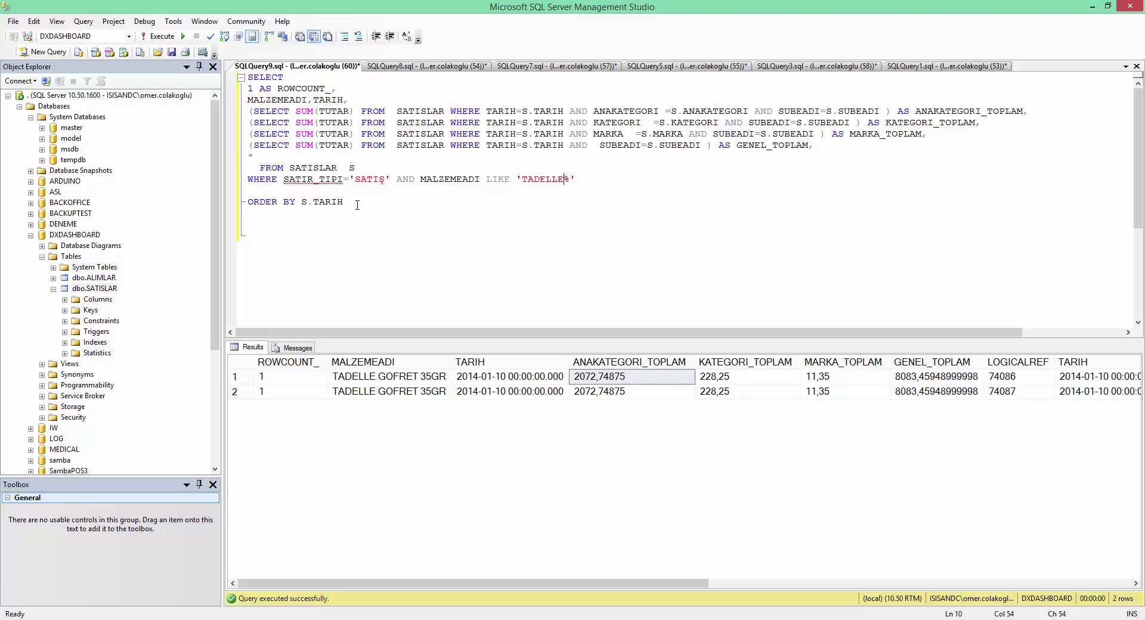
key("F5")
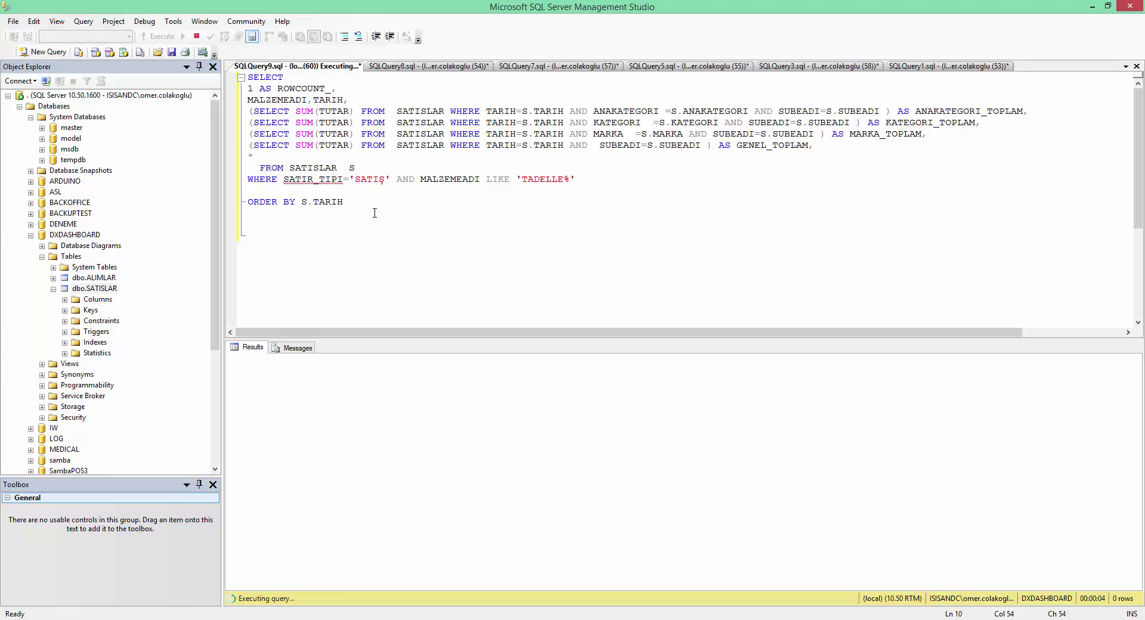
Copy the whole revised query and, in frmDesigner, replace the dashboard query's SQL string with it, completing the Query Editor
left_click_drag(375, 213, 248, 77)
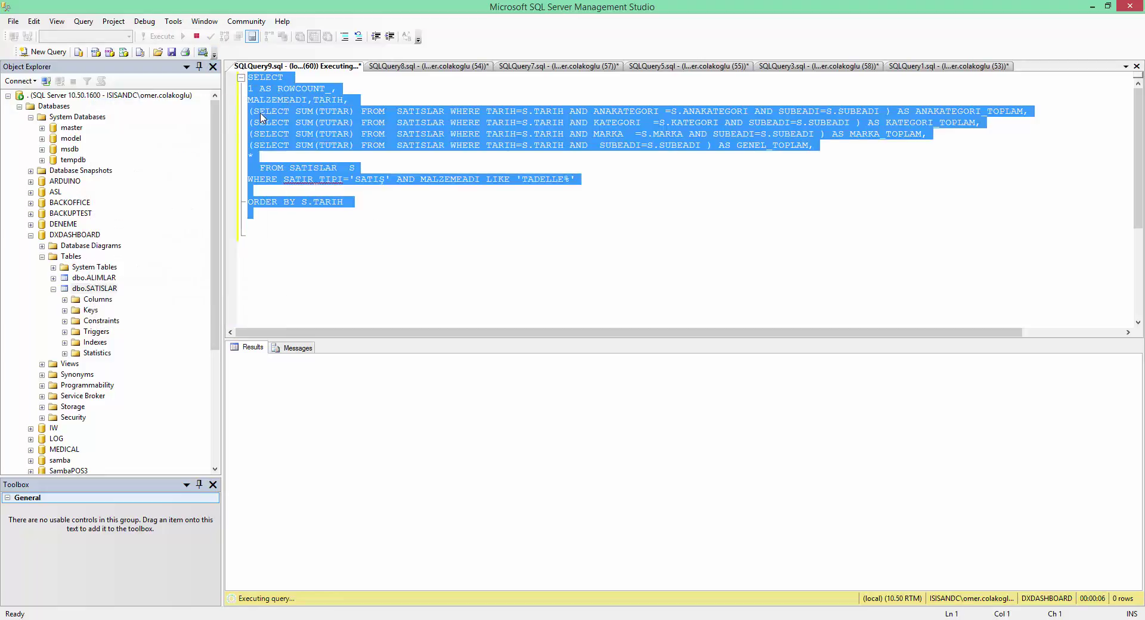
right_click(329, 121)
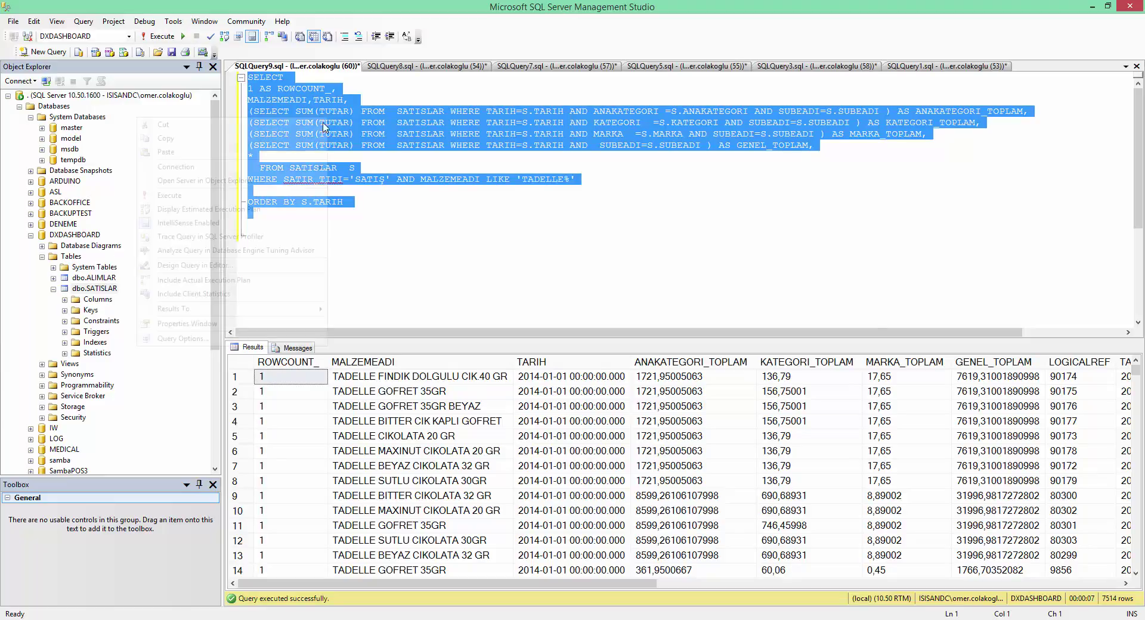
left_click(279, 146)
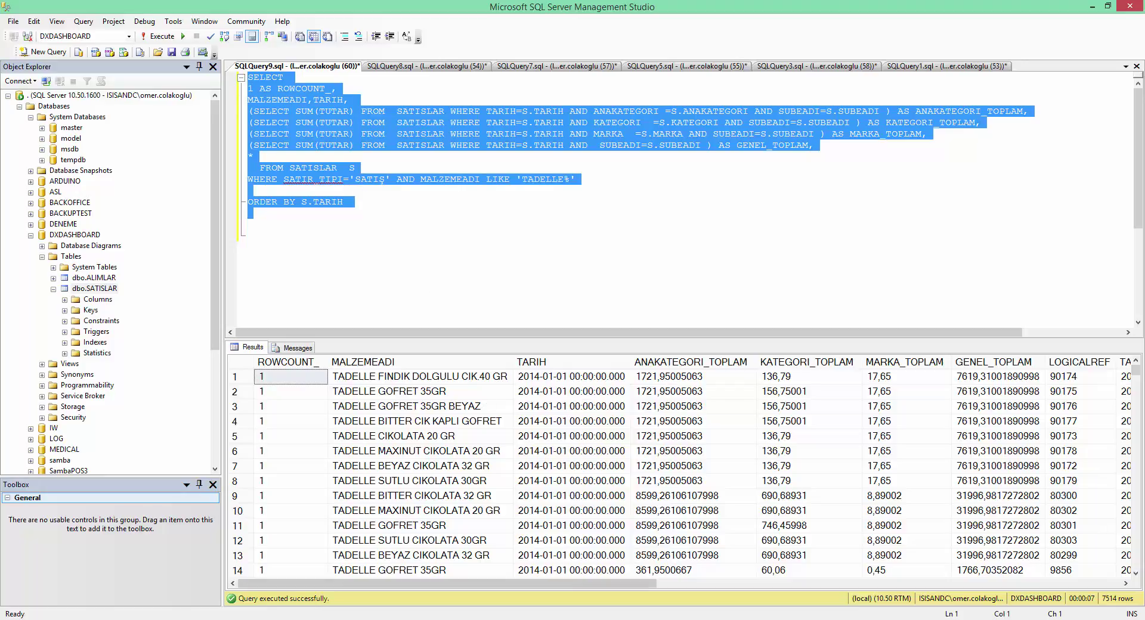
mouse_move(686, 619)
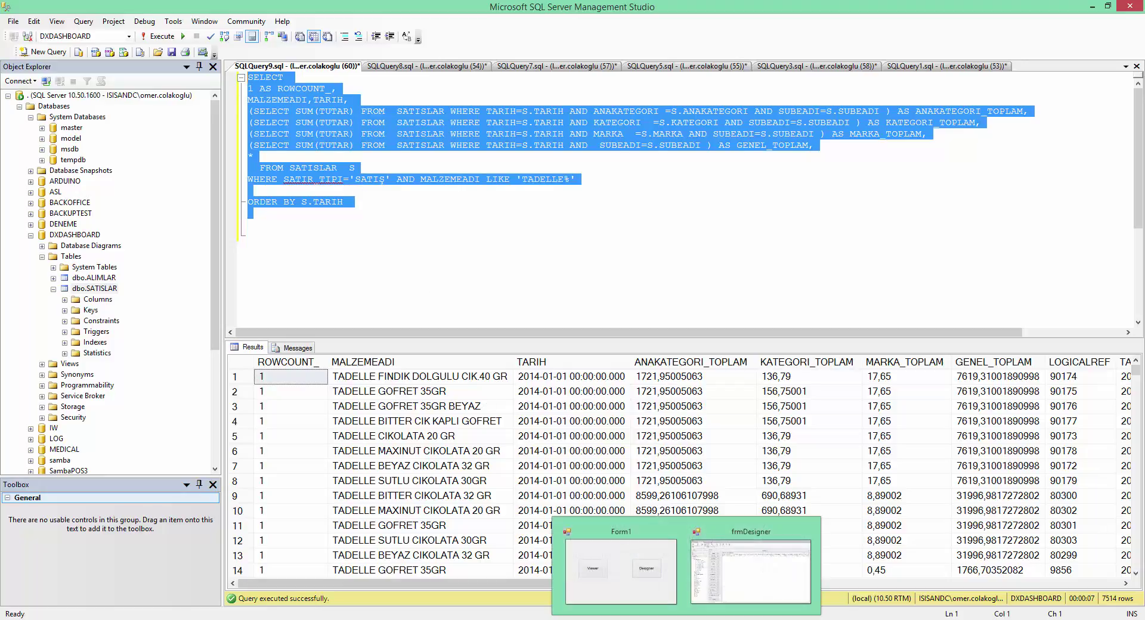
left_click(725, 586)
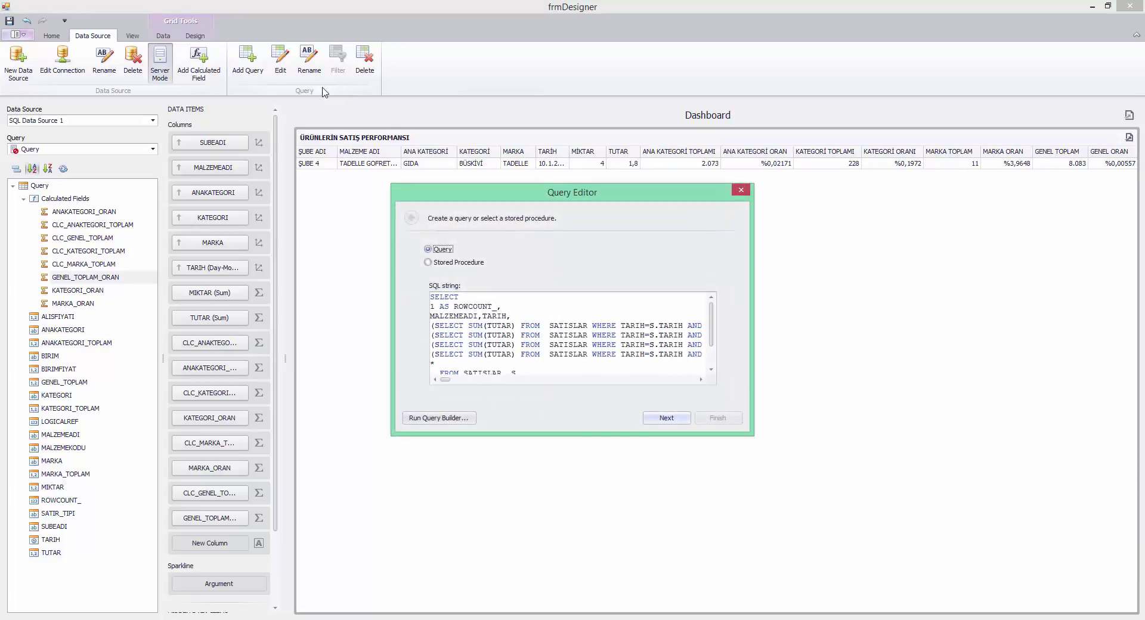
left_click(520, 318)
key("ctrl+a")
key("ctrl+v")
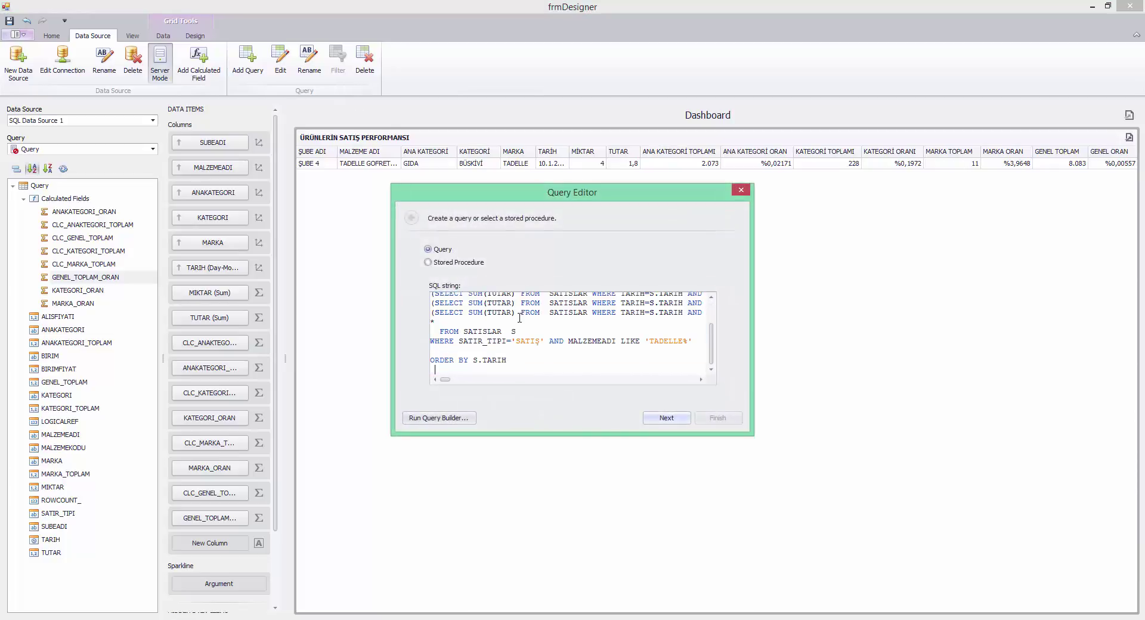
left_click(666, 418)
left_click(716, 417)
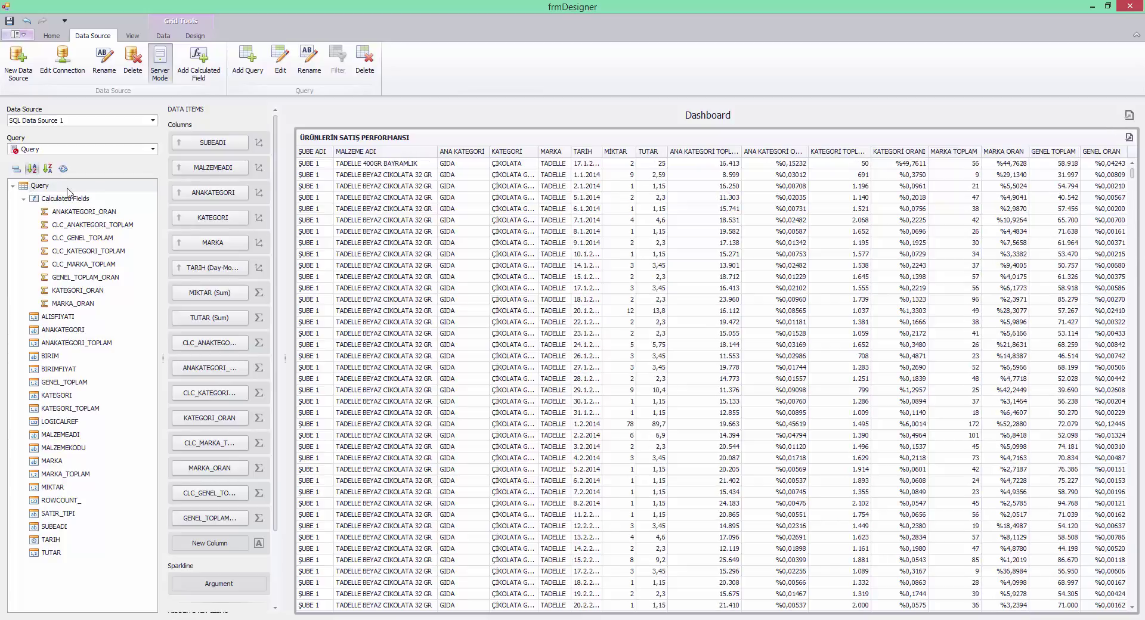
Remove the MALZEMEADI, TARIH and KATEGORI columns from the grid's data items
left_click_drag(210, 168, 72, 256)
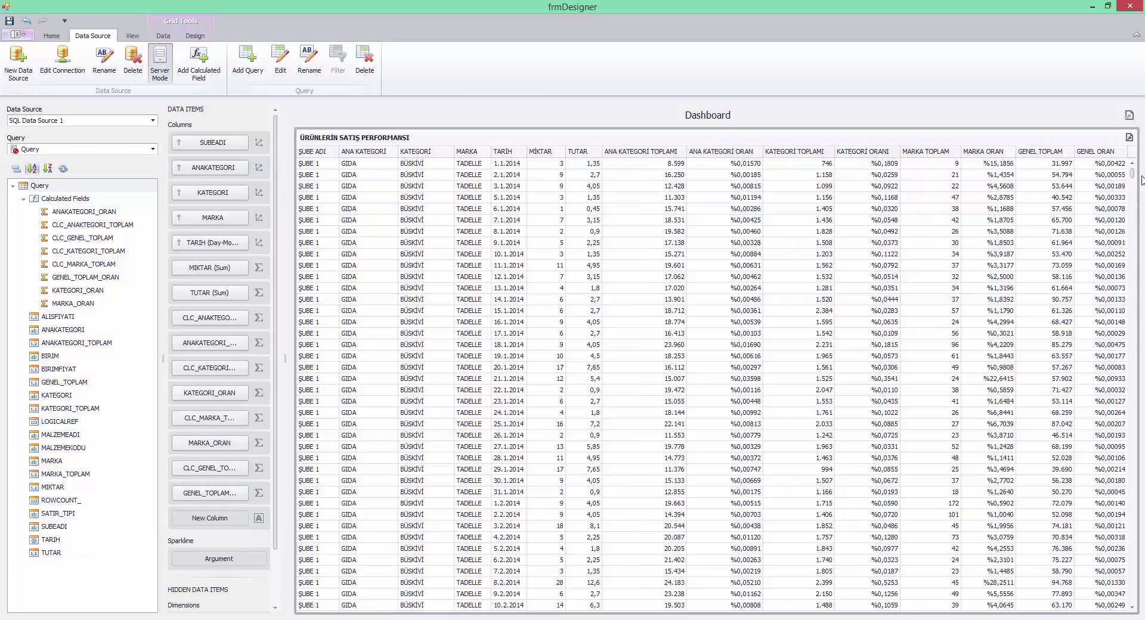
left_click_drag(1134, 173, 1132, 235)
left_click_drag(210, 243, 61, 253)
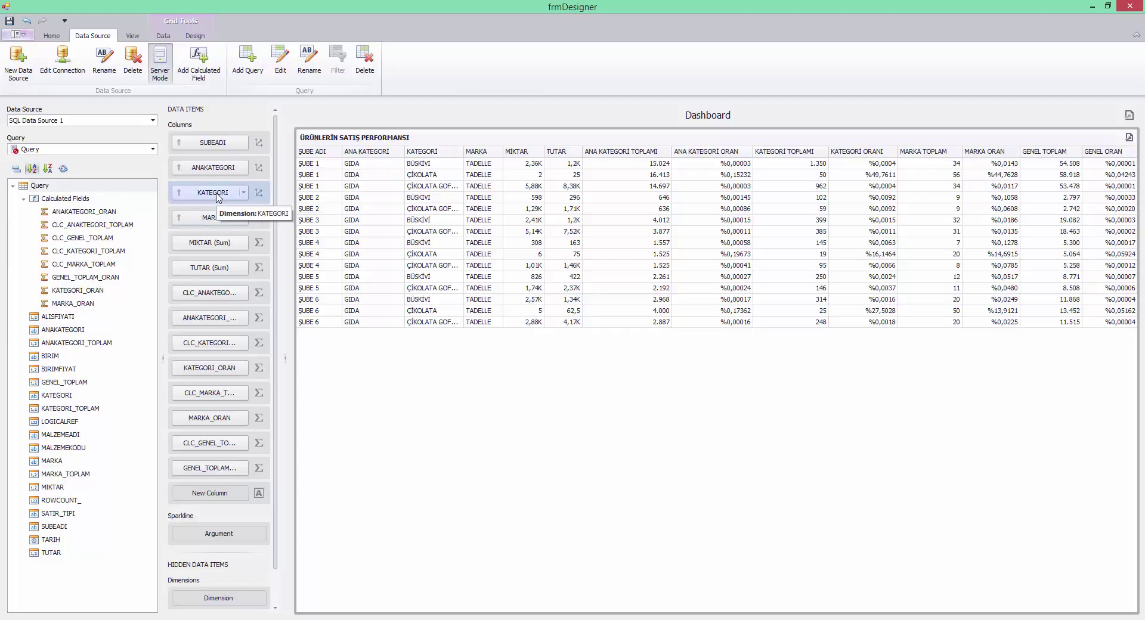
left_click_drag(218, 198, 48, 239)
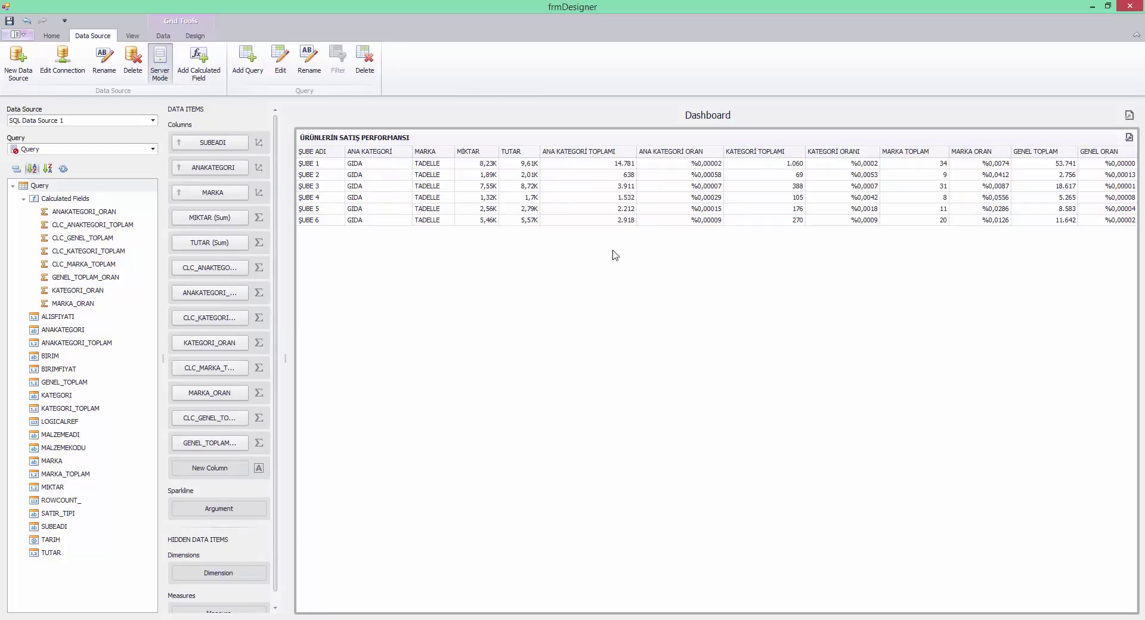
Format the TUTAR (Sum) column as Number in Ones, with a group separator and precision 0
left_click(244, 243)
left_click(277, 373)
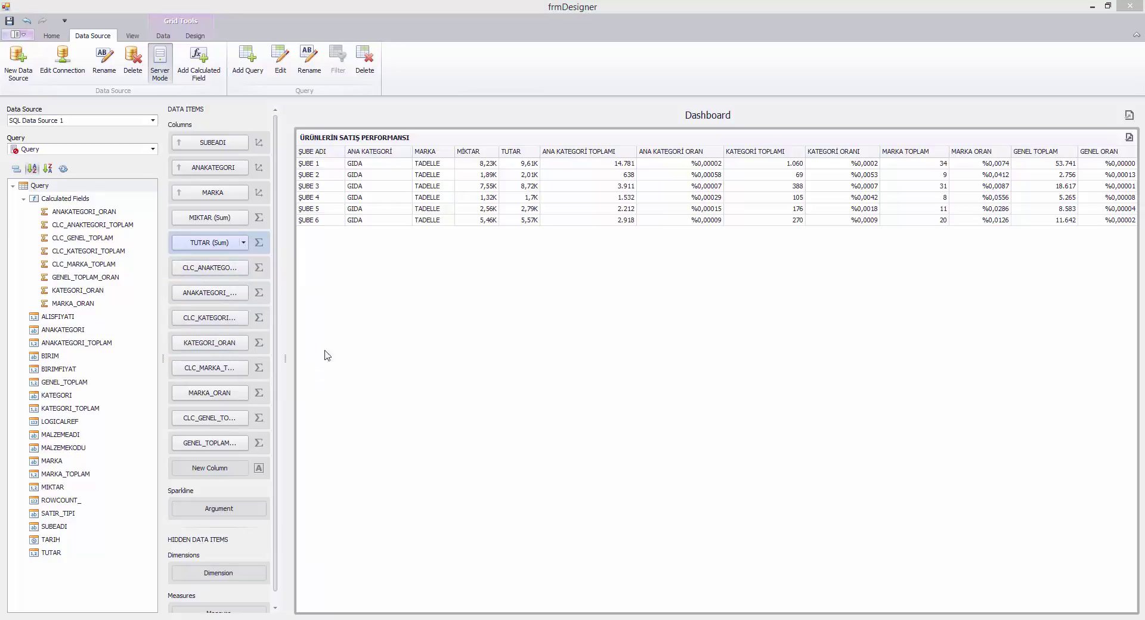
scroll(559, 275, "down", 1)
left_click(570, 260)
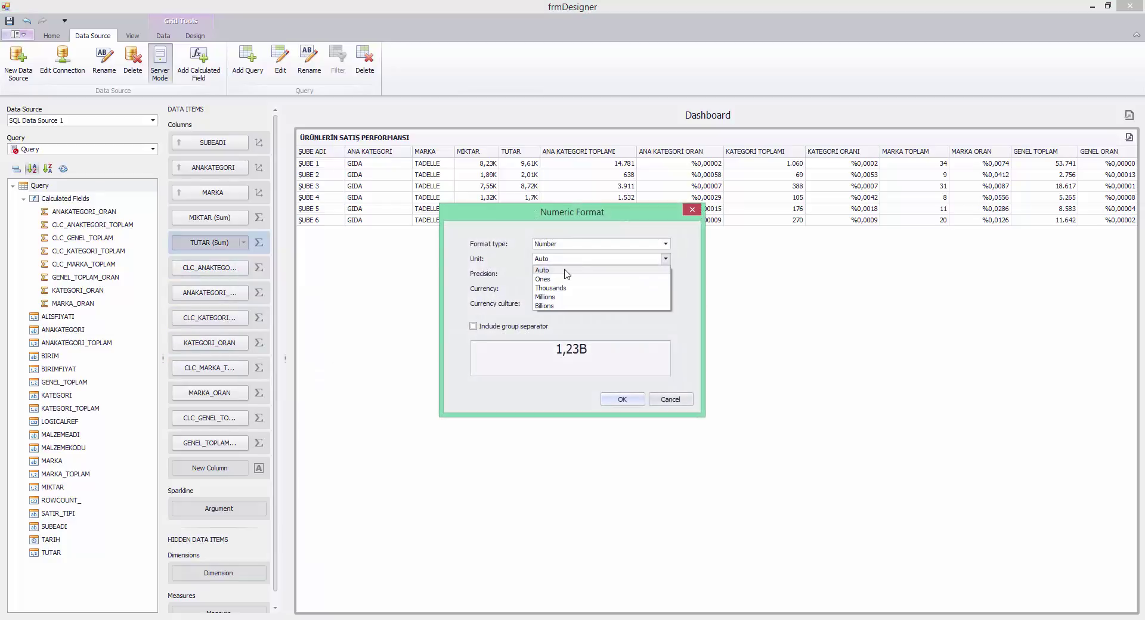
left_click(567, 279)
left_click(537, 328)
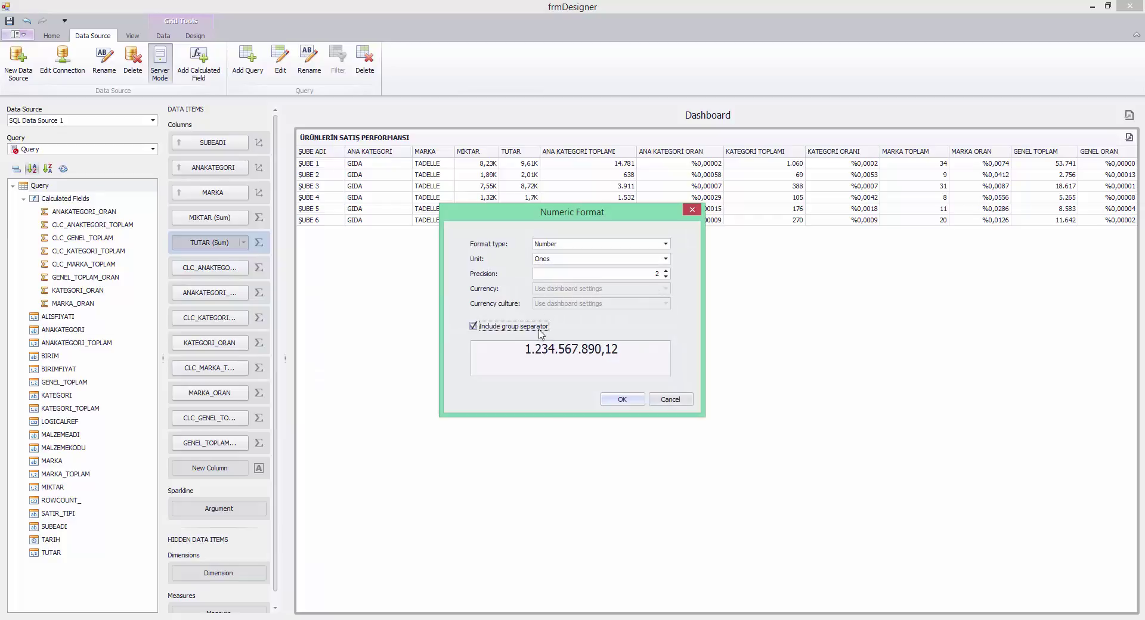
left_click(666, 277)
left_click(666, 277)
left_click(622, 400)
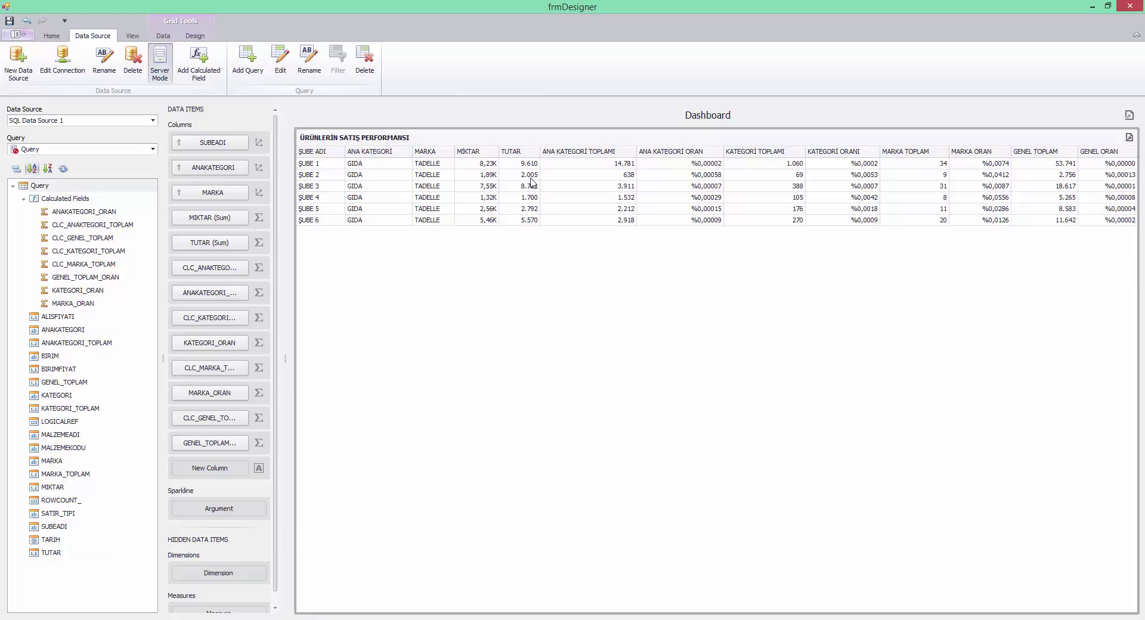
Edit the dashboard query to delete the MALZEMEADI LIKE 'TADELLE%' condition after the SATIR_TIPI filter, and complete the Query Editor
scroll(542, 328, "down", 1)
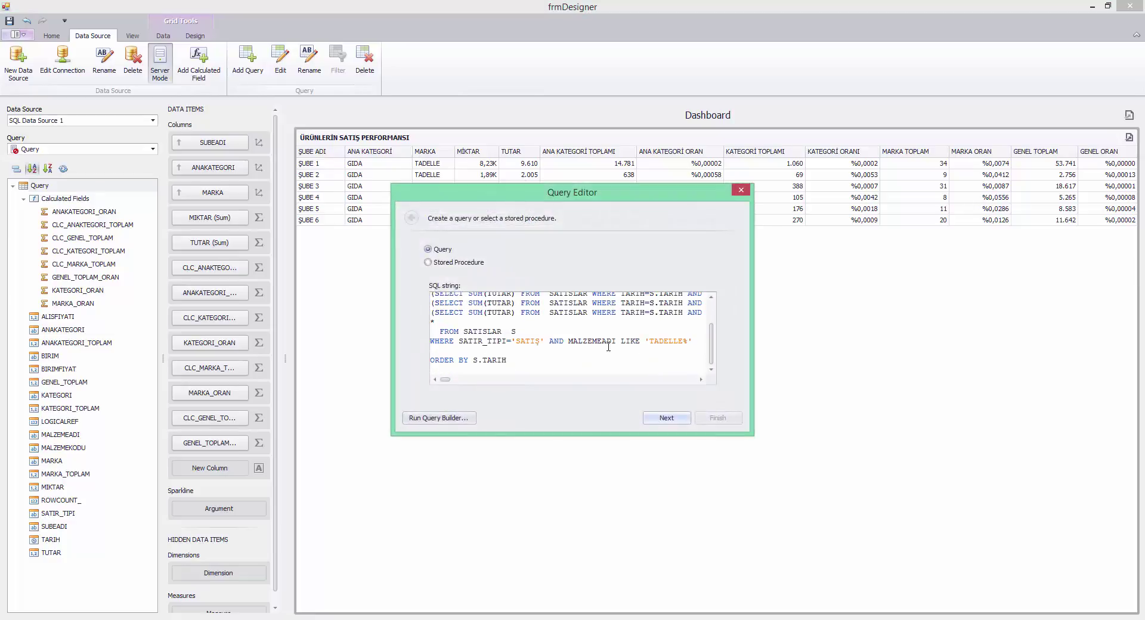
left_click_drag(693, 342, 582, 344)
left_click_drag(693, 342, 550, 341)
key("Delete")
left_click(680, 420)
left_click(731, 420)
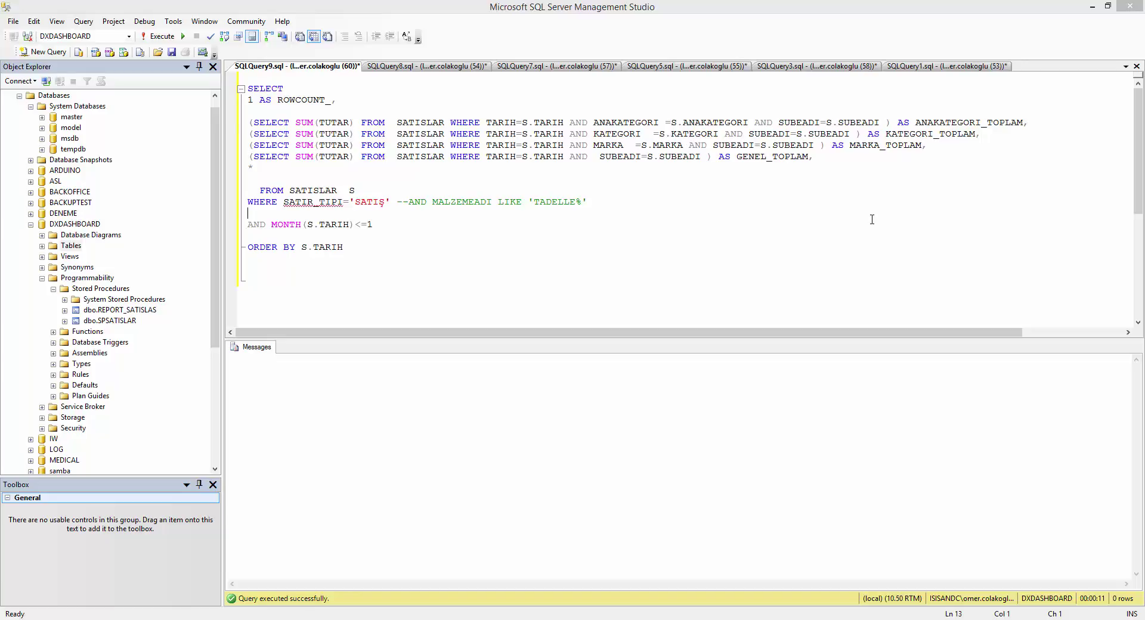
In the Management Studio query, insert INTO SATISLAR_RAPOR above the outer FROM SATISLAR line and execute it to create the report table
left_click(273, 181)
key("BackSpace")
key("BackSpace")
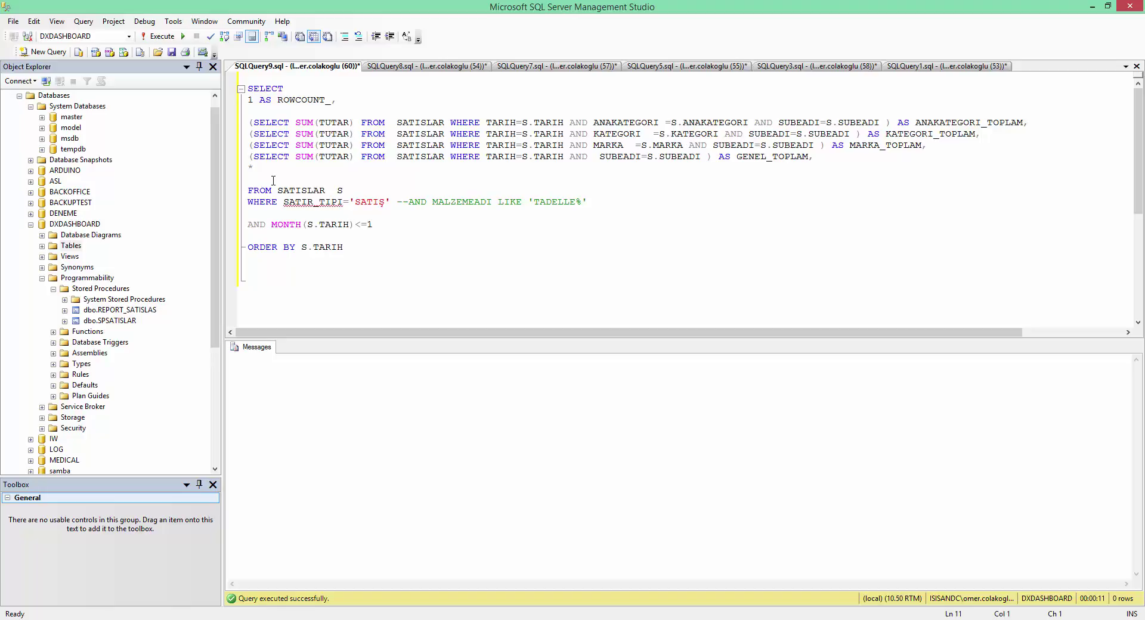
left_click(273, 180)
type("INTO SATISLAR_RAPOR")
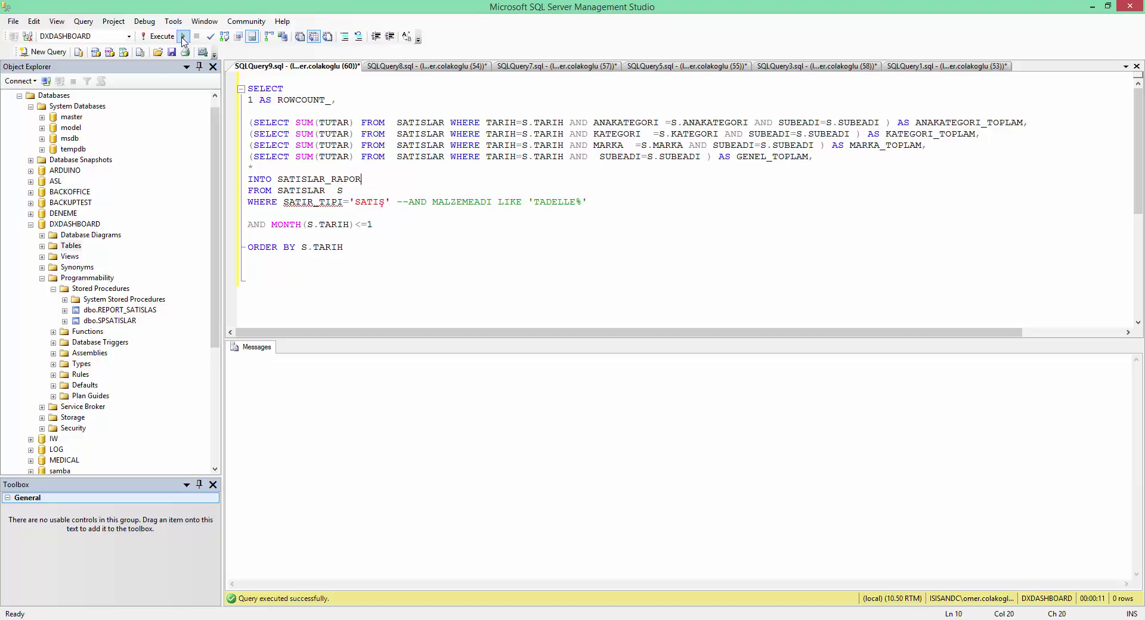
left_click(161, 36)
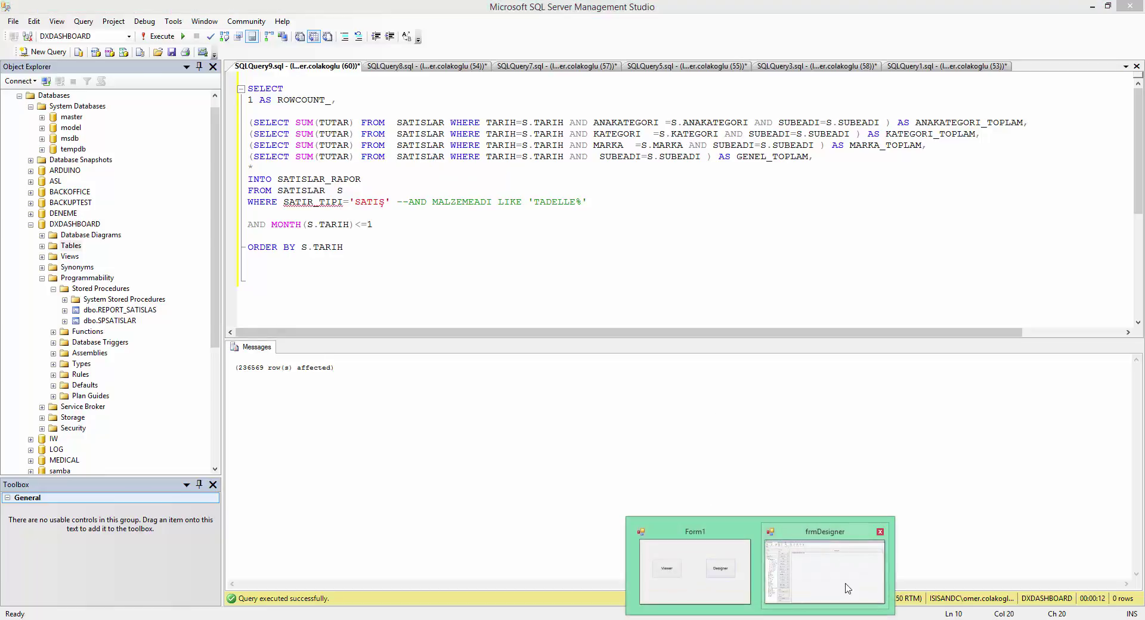
Back in frmDesigner, discard the invalid stored procedure query and define it as SELECT * FROM SATISLAR_RAPOR
left_click(782, 537)
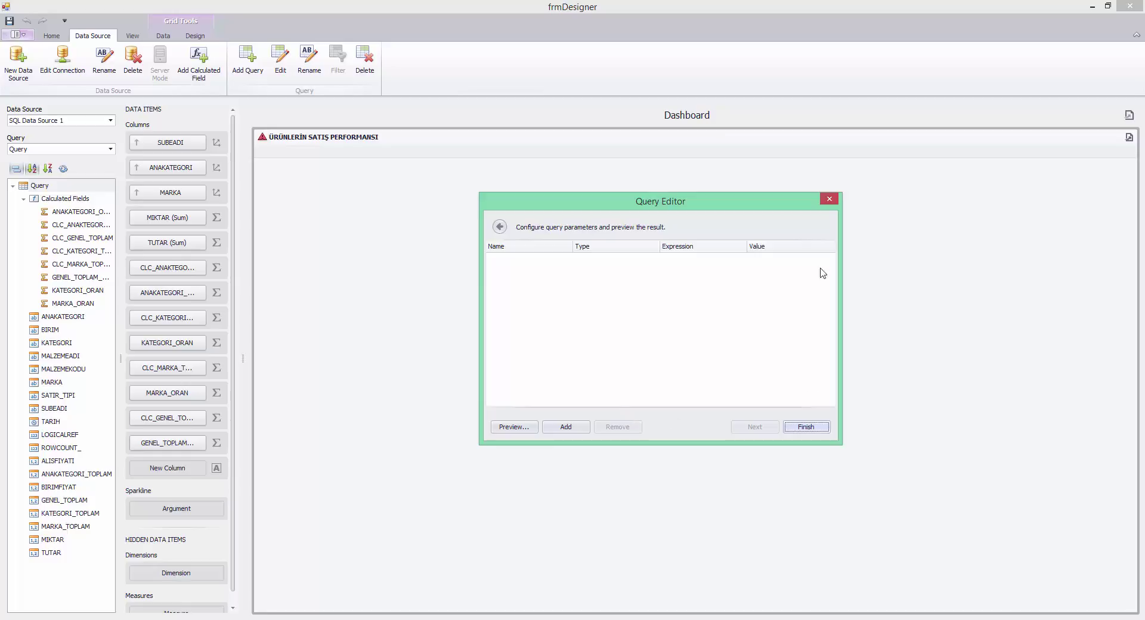
left_click(829, 199)
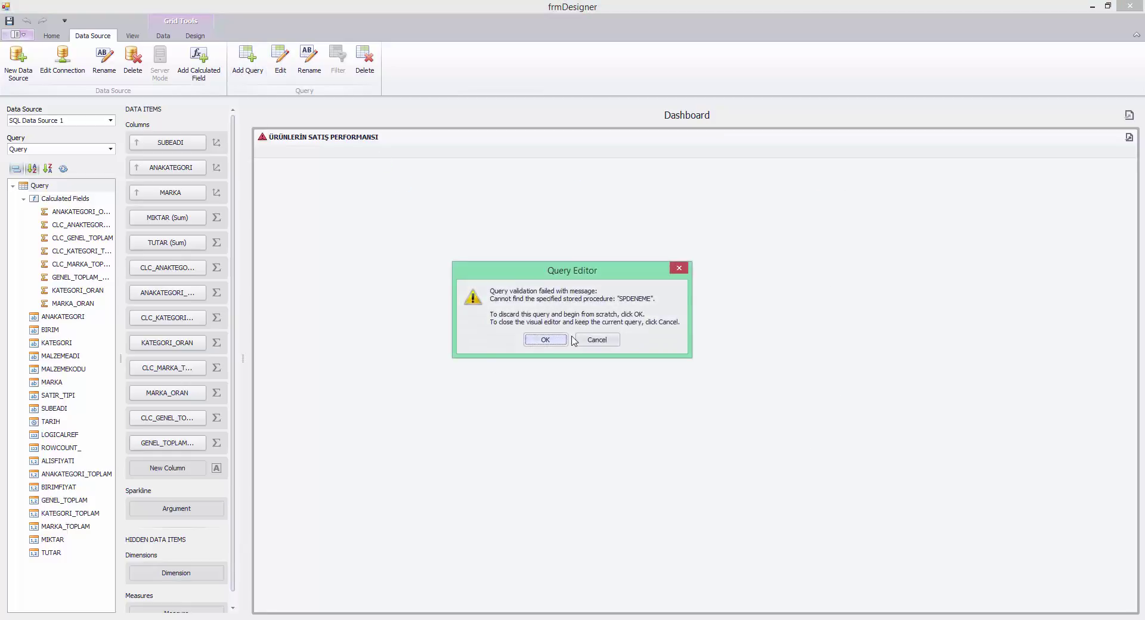
left_click(557, 341)
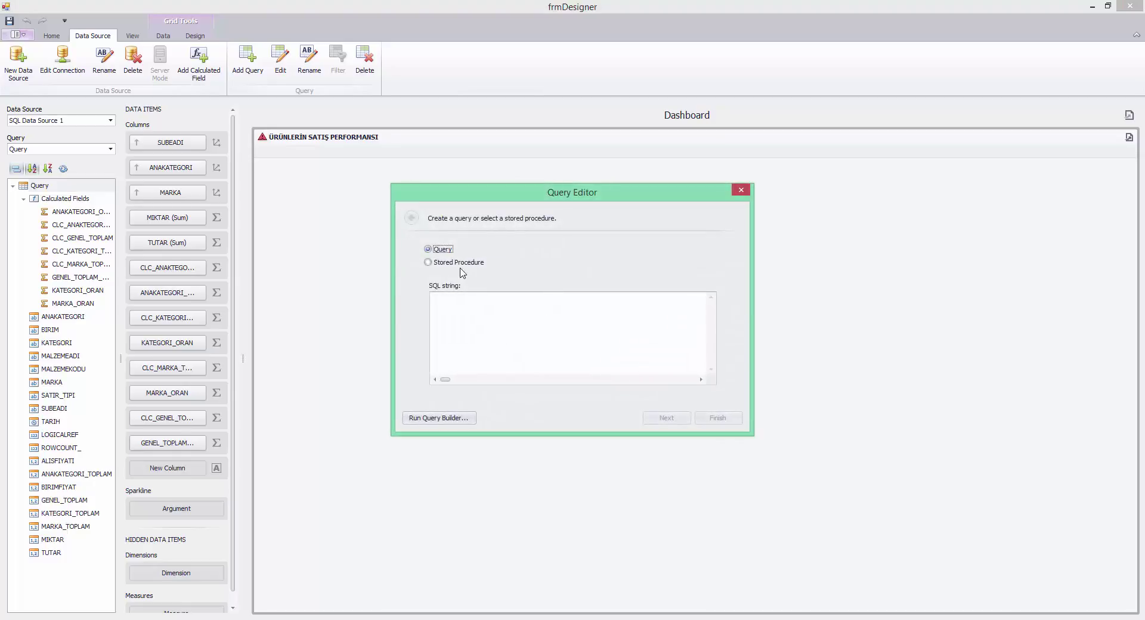
type("SELECT * FROM SATIS")
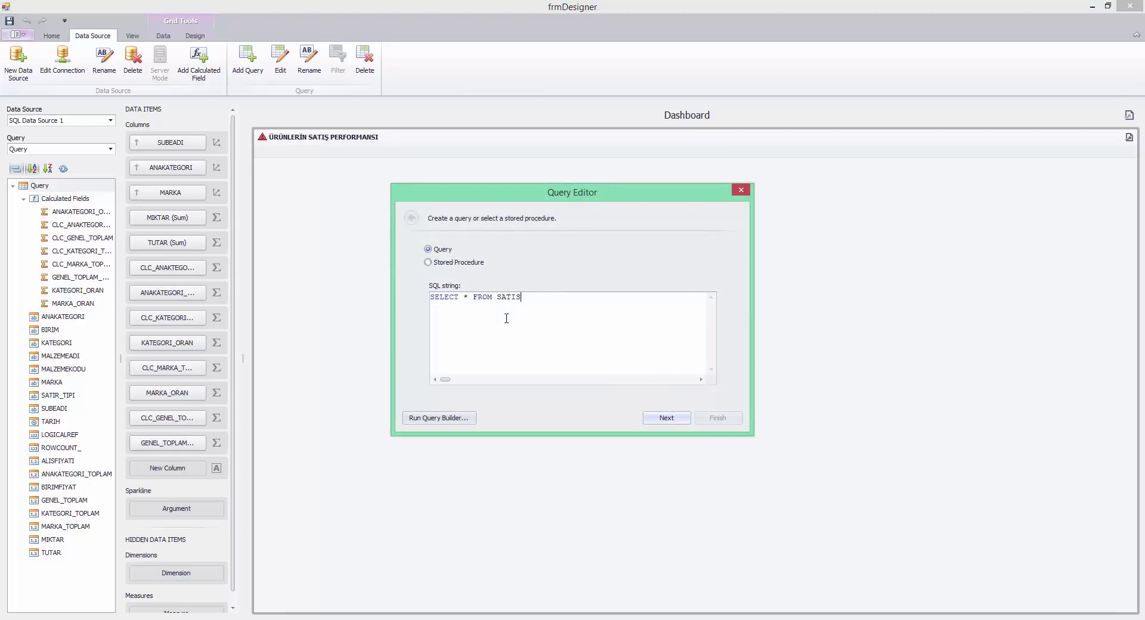
type("LAR_RAPOR")
left_click(678, 418)
left_click(718, 417)
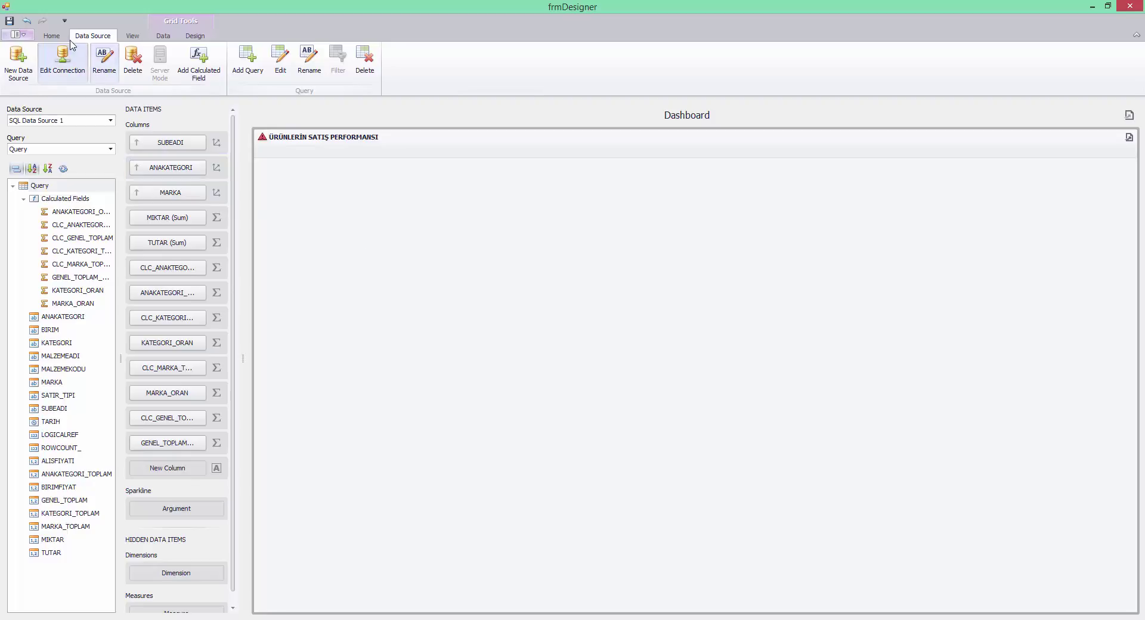
Turn on automatic updates for the dashboard to reload the sales grid's data
left_click(52, 36)
left_click(914, 65)
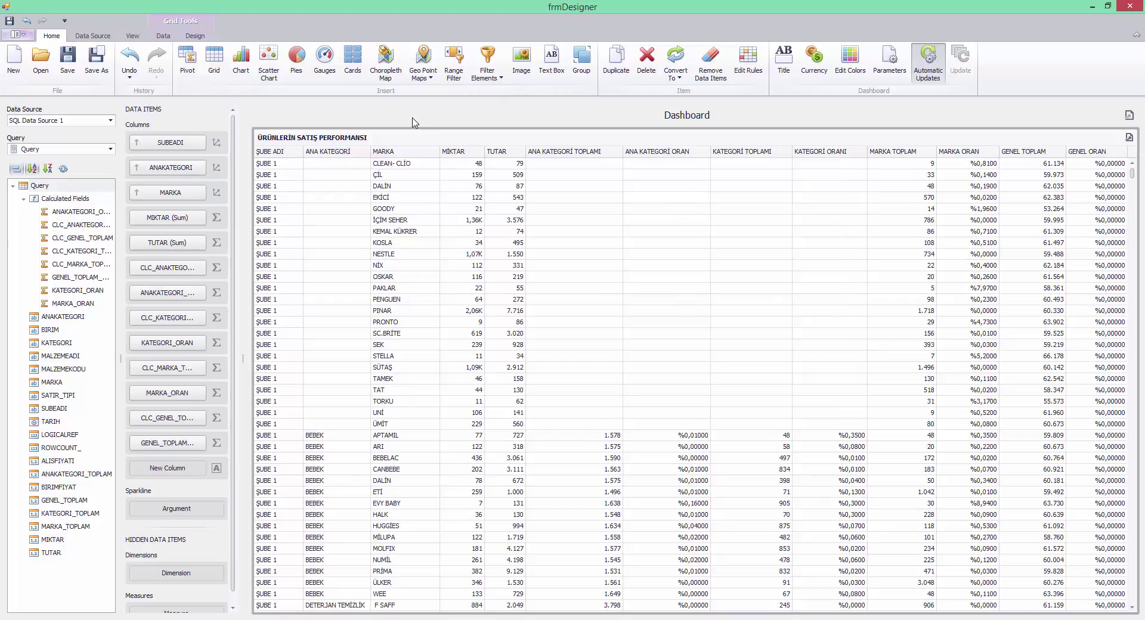
Duplicate the ÜRÜNLERİN SATIŞ PERFORMANSI grid, stack the copy above the original and make the upper one slightly shorter
right_click(344, 141)
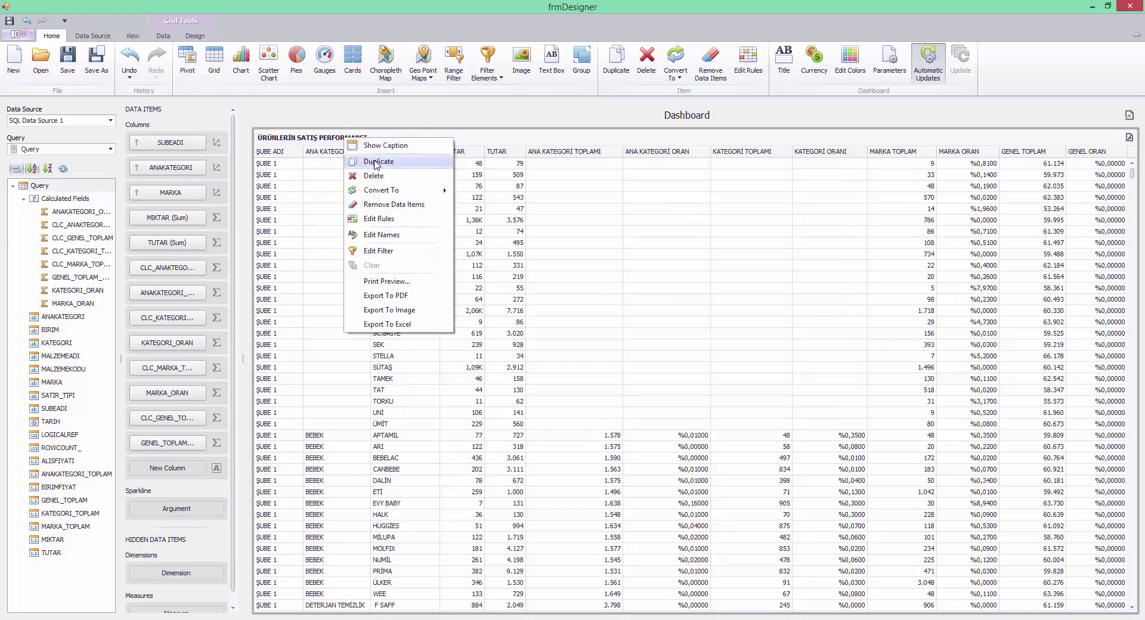
left_click(370, 160)
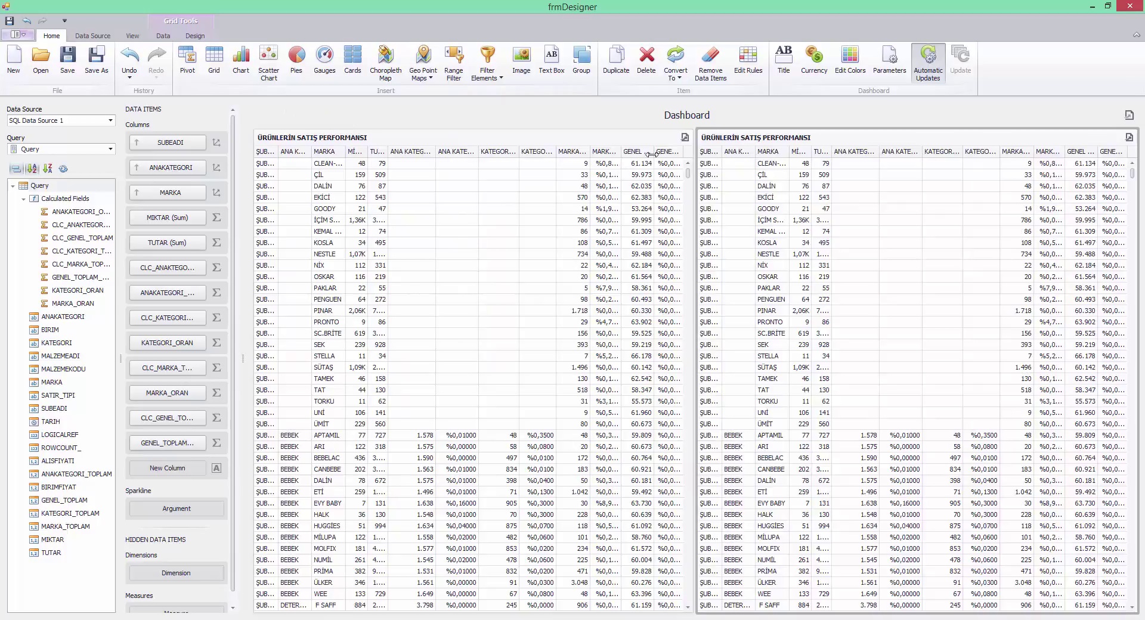
left_click_drag(749, 142, 280, 133)
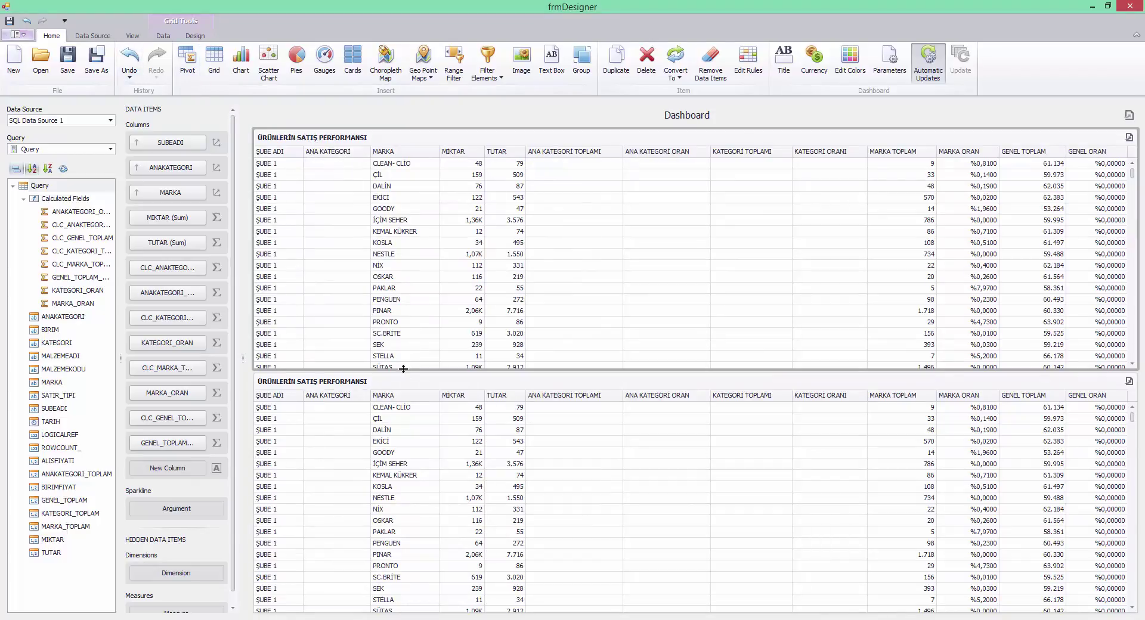
left_click_drag(403, 369, 403, 356)
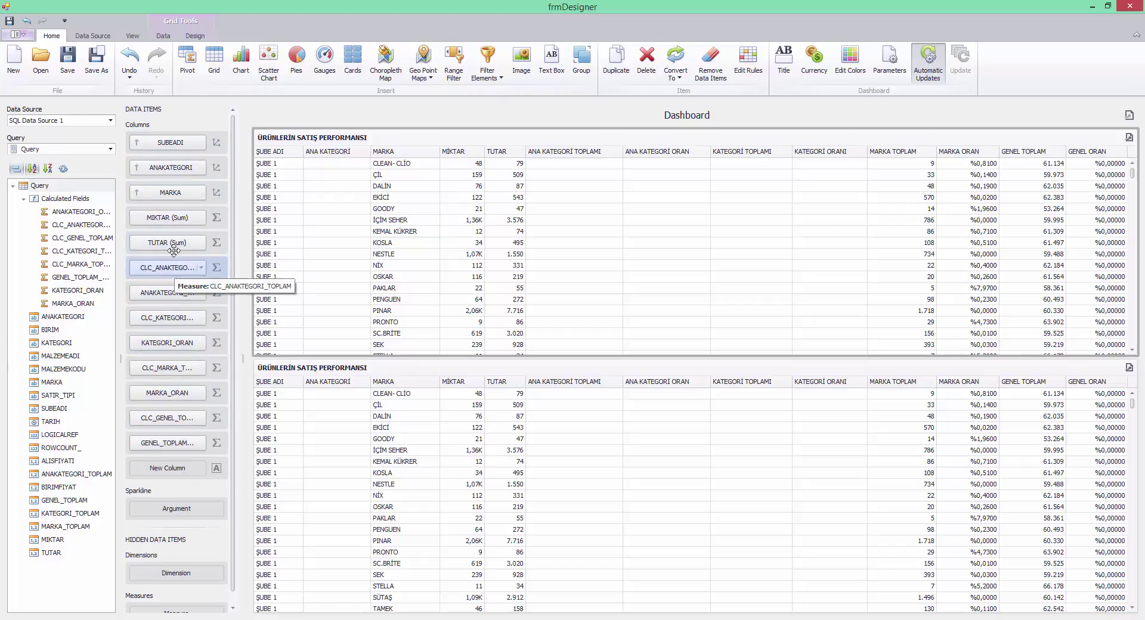
Remove every measure column from the upper grid, keeping only SUBEADI, ANAKATEGORI and MARKA
left_click_drag(172, 222, 98, 231)
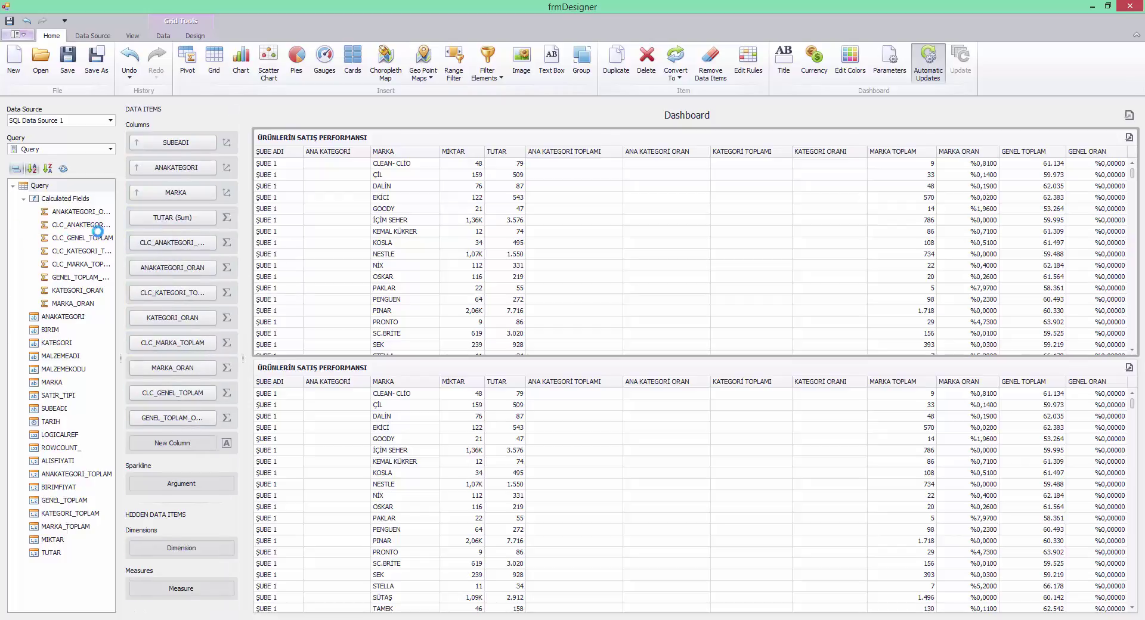
left_click_drag(182, 217, 8, 230)
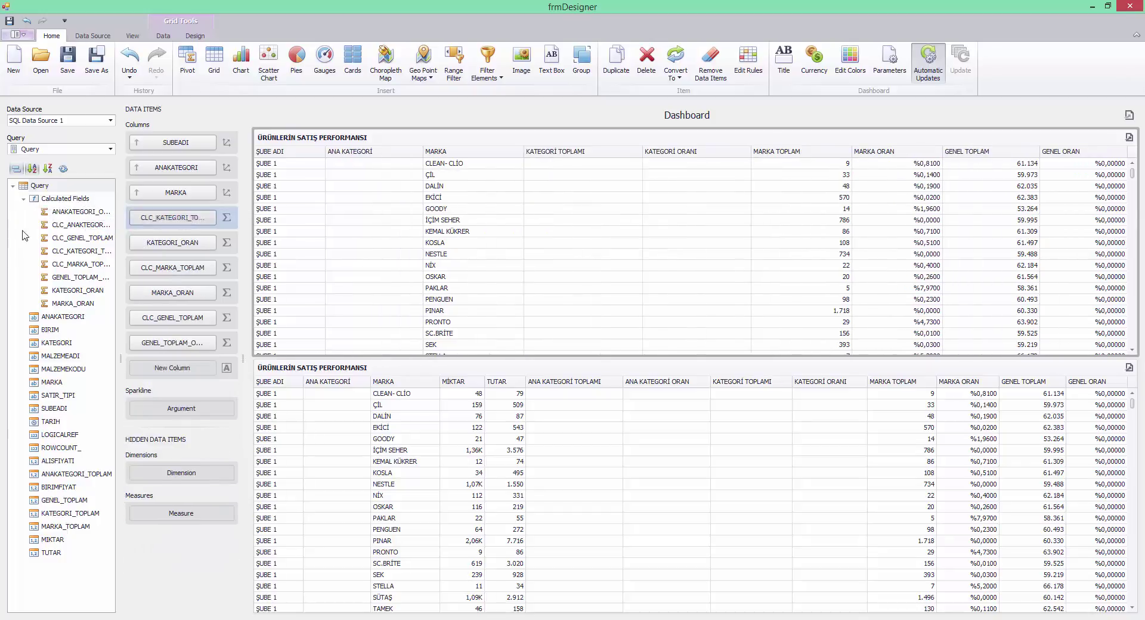
left_click_drag(173, 218, 37, 227)
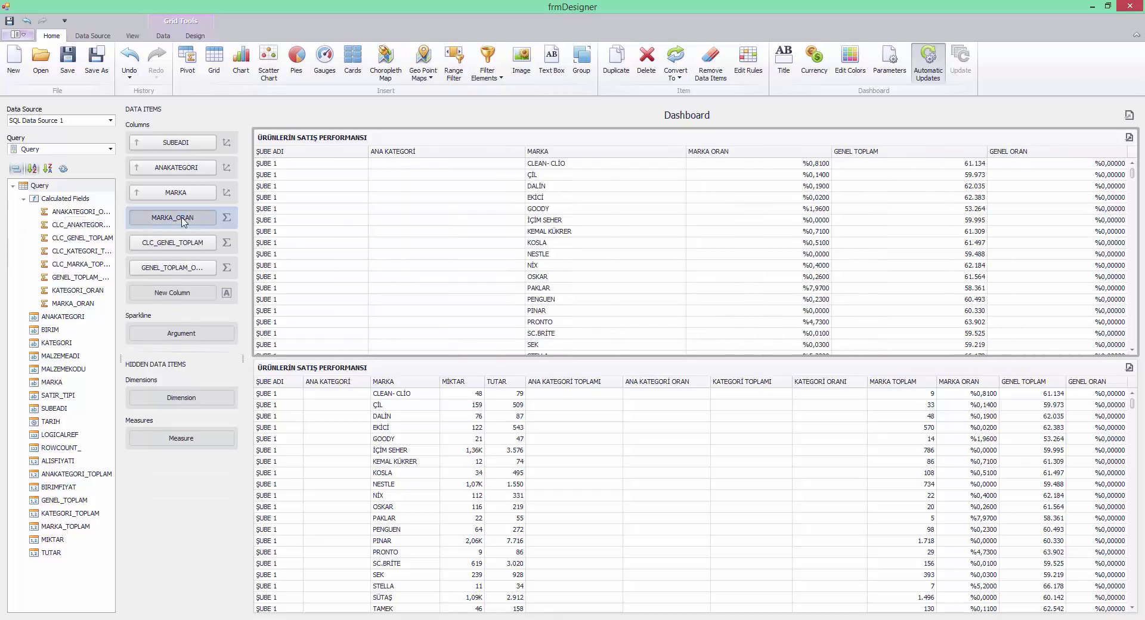
left_click_drag(183, 222, 18, 224)
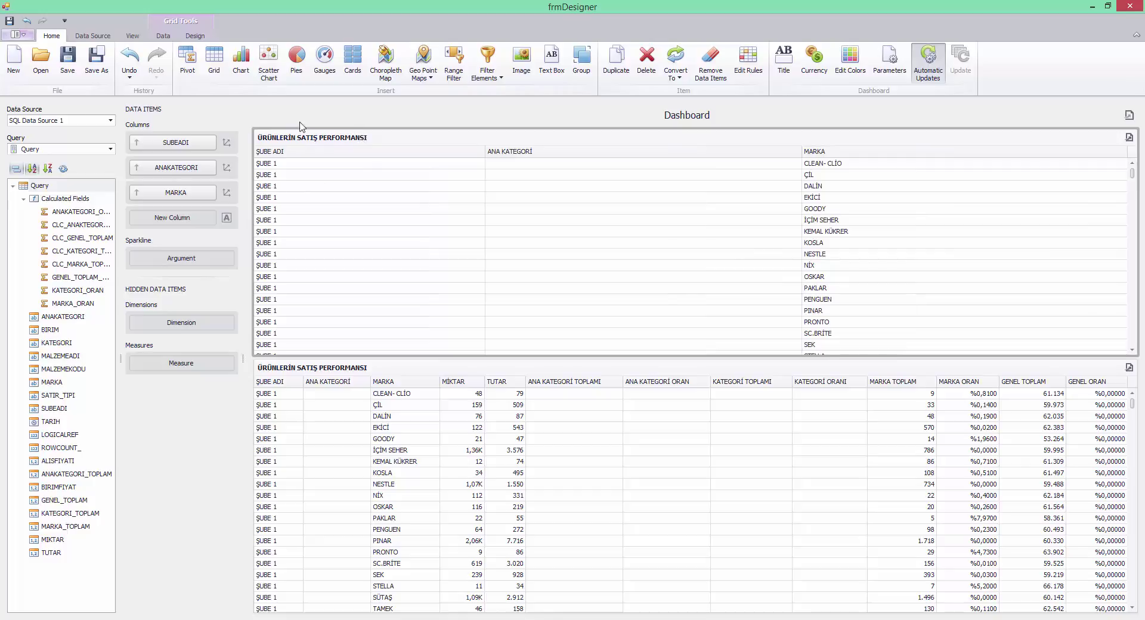
Make the upper grid a Multiple Master Filter and add MALZEMEADI as its last column
left_click(101, 37)
left_click(163, 36)
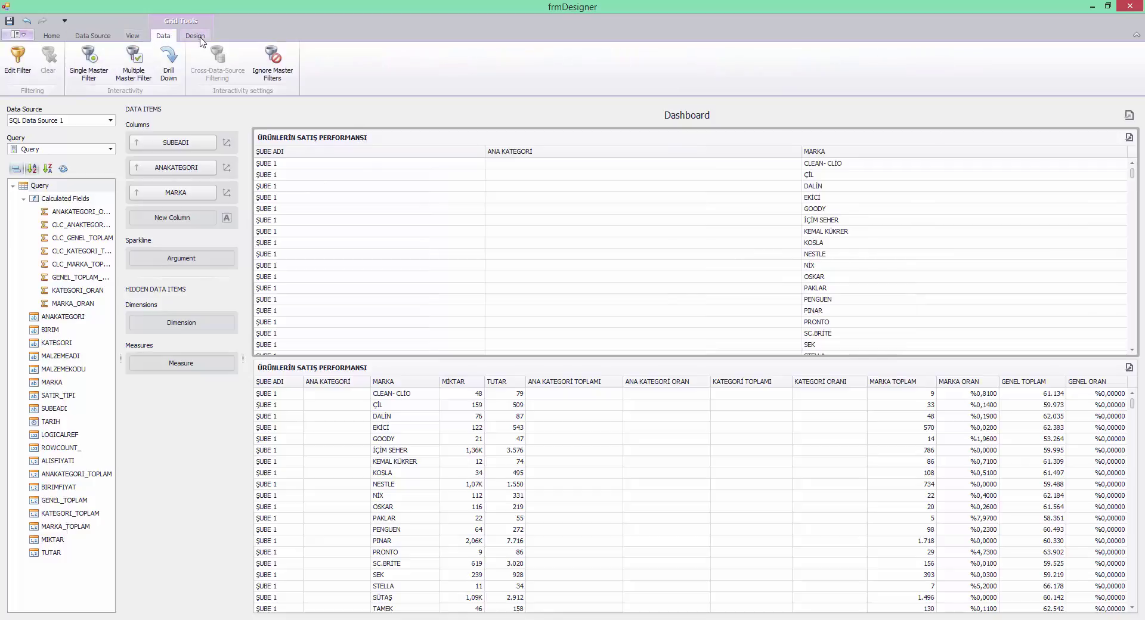
left_click(134, 65)
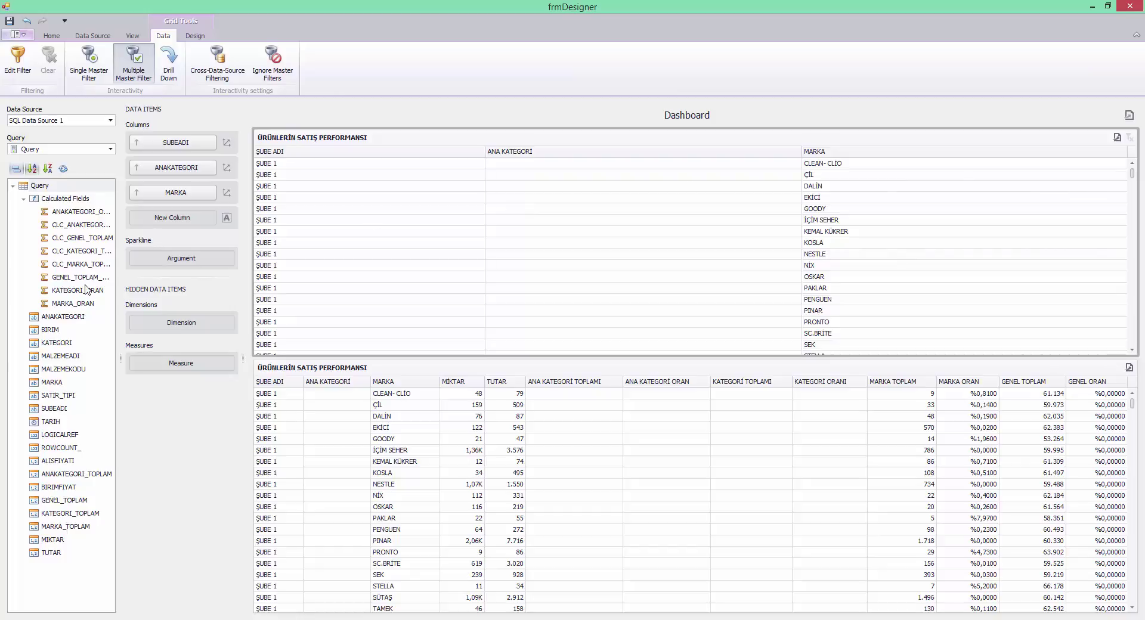
left_click_drag(64, 357, 176, 218)
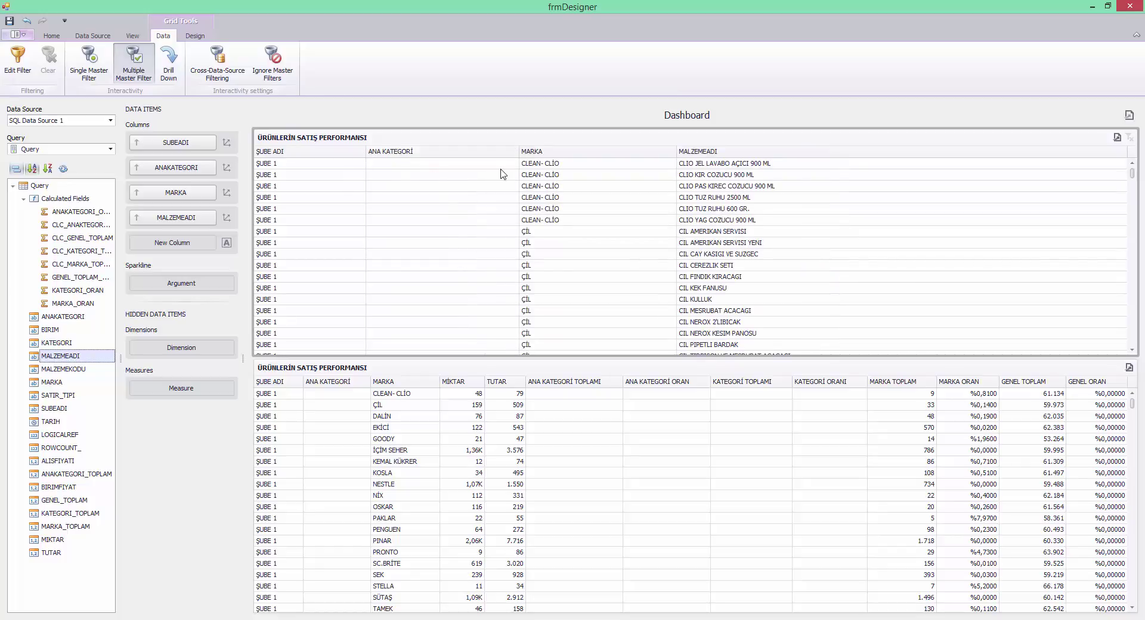
Filter the upper grid's MARKA column to TADELLE and select the ŞUBE 1 row for TADELLE GOFRET 35GR
left_click(672, 152)
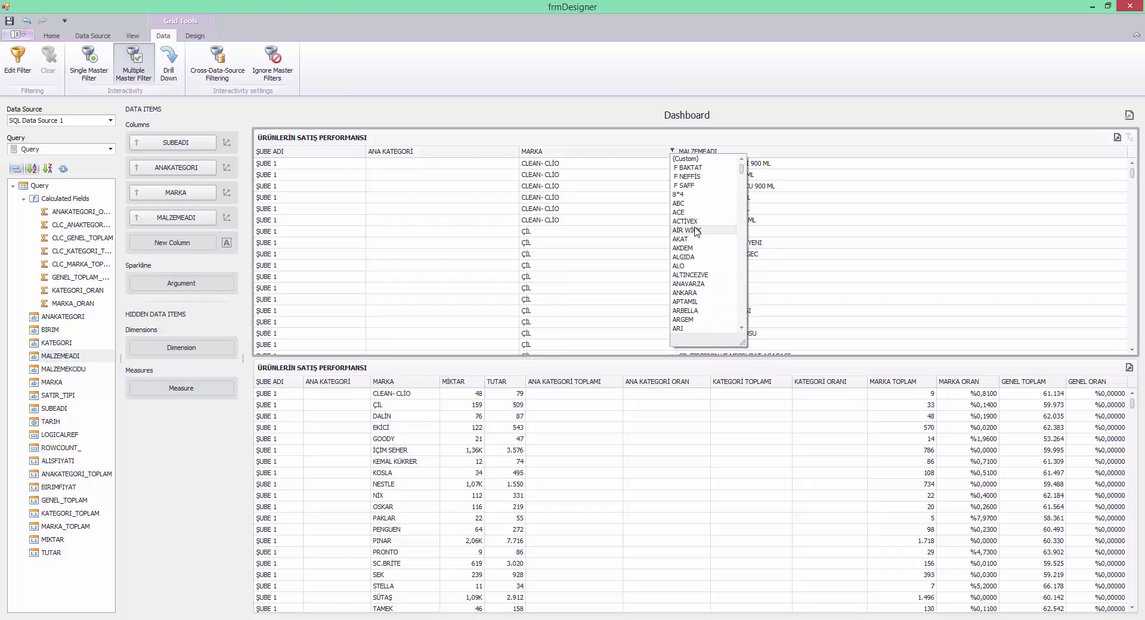
scroll(704, 229, "down", 6)
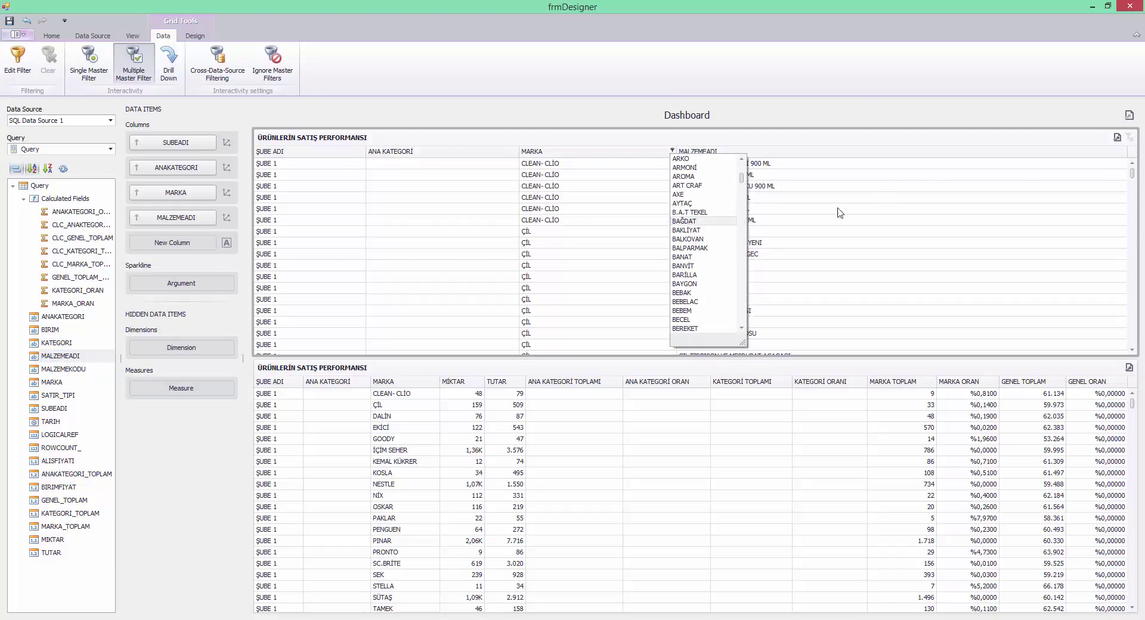
scroll(714, 279, "down", 15)
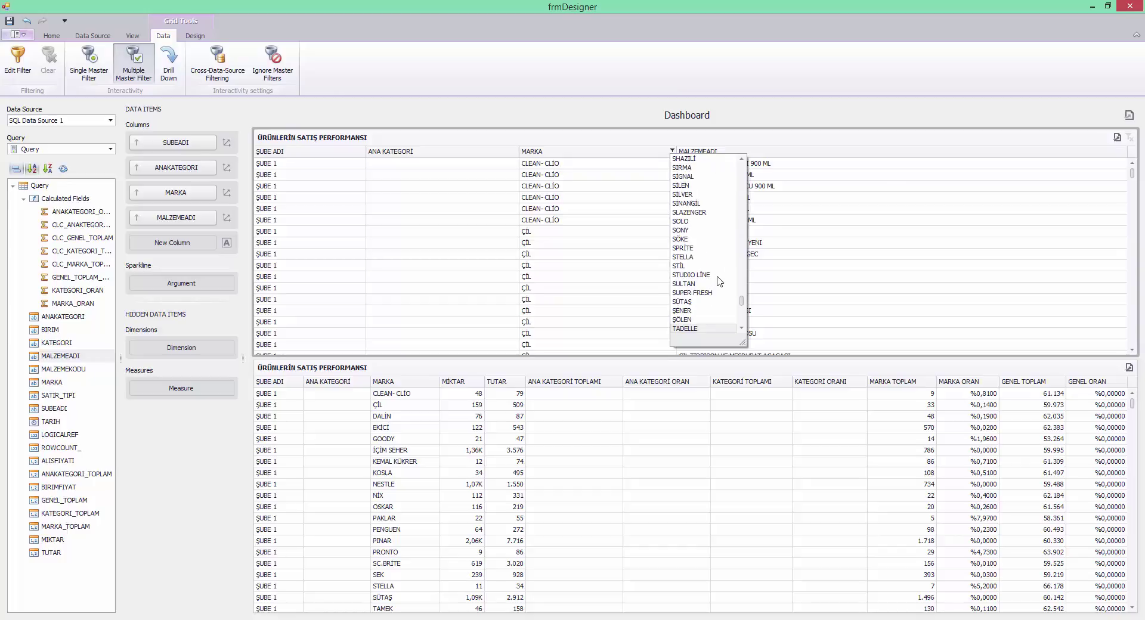
left_click(716, 328)
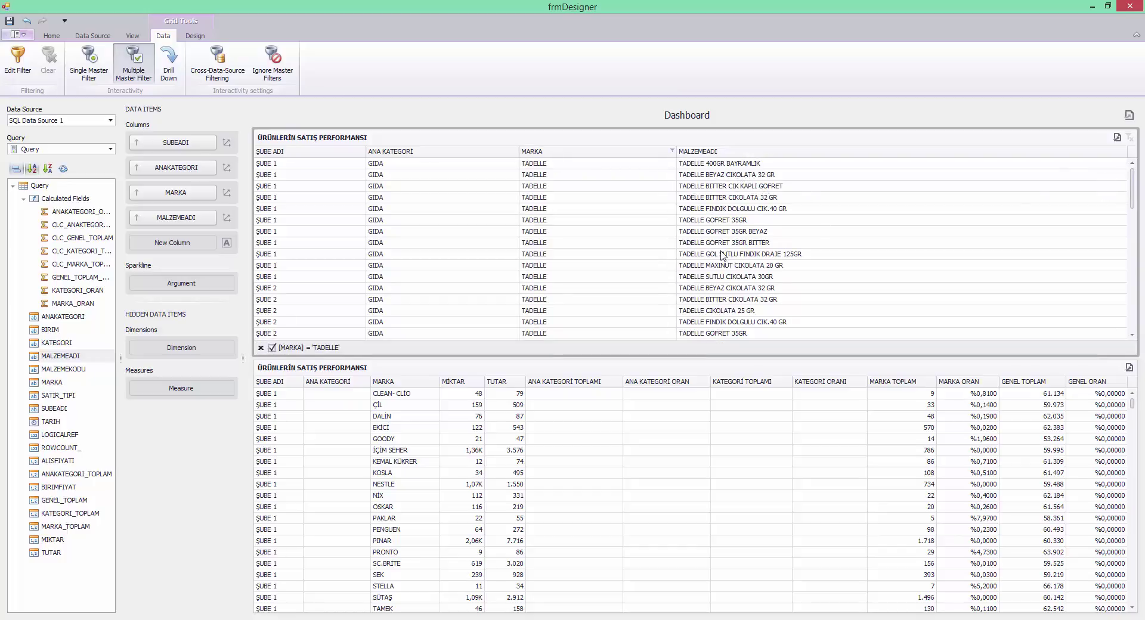
left_click(729, 220)
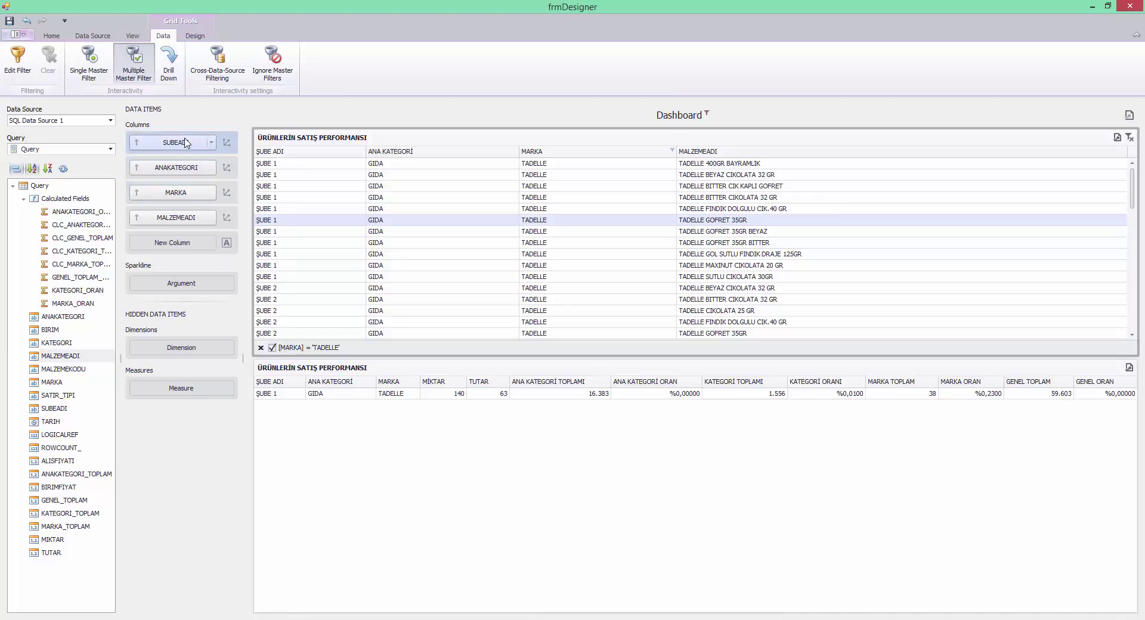
Remove SUBEADI from the upper grid, filter MARKA to TADELLE again and select the TADELLE GOFRET 35GR row
left_click_drag(185, 143, 98, 320)
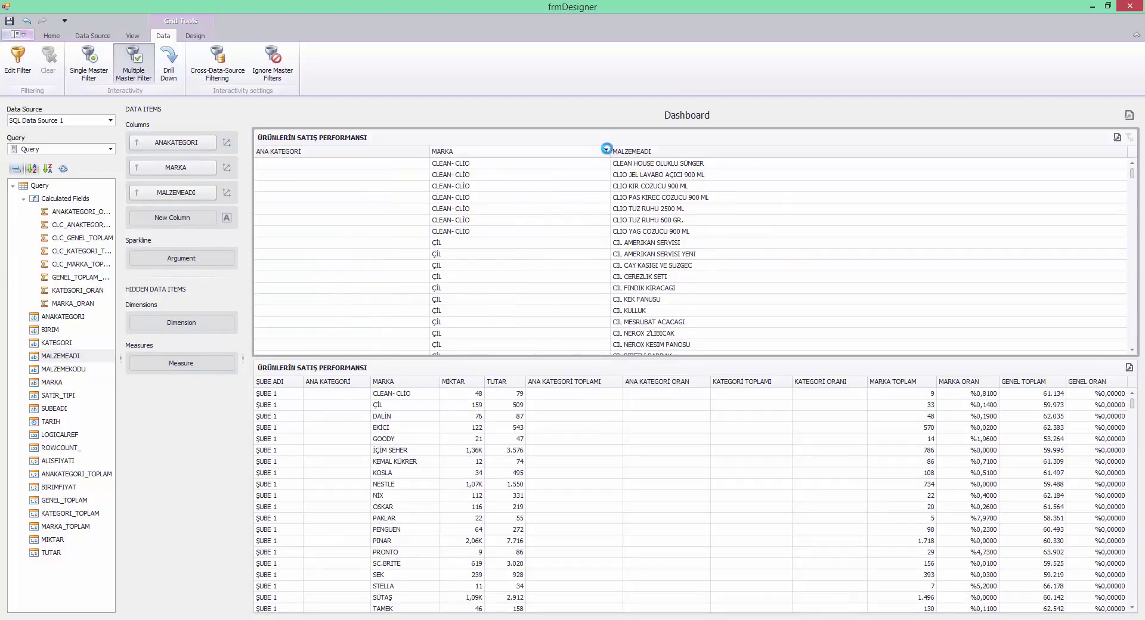
left_click(606, 151)
scroll(666, 250, "down", 3)
scroll(666, 249, "down", 12)
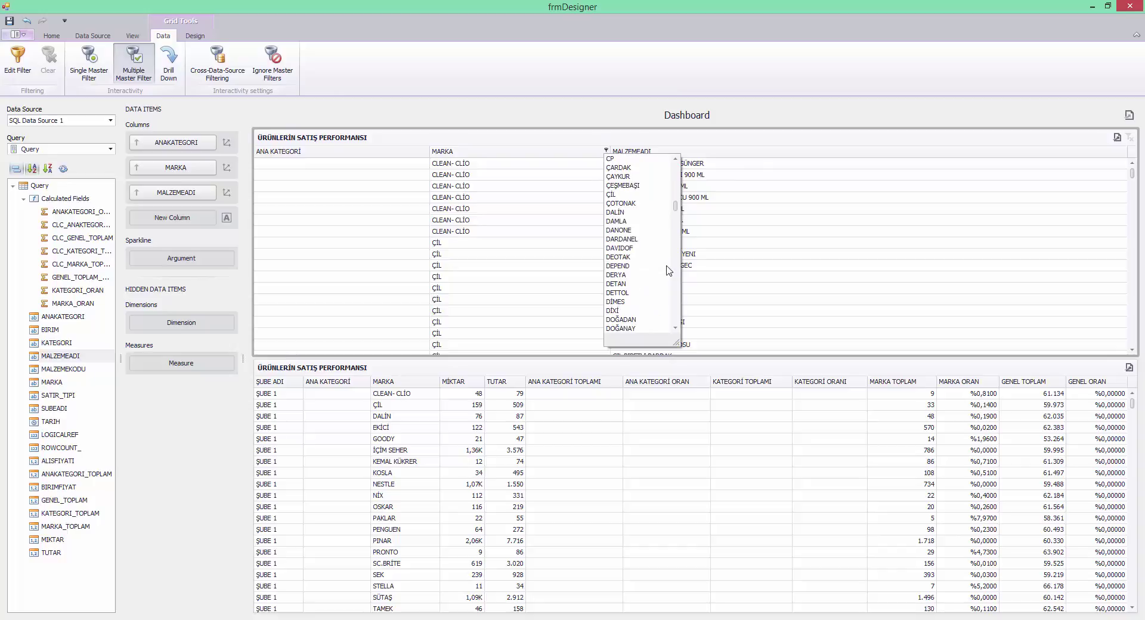
scroll(664, 271, "down", 20)
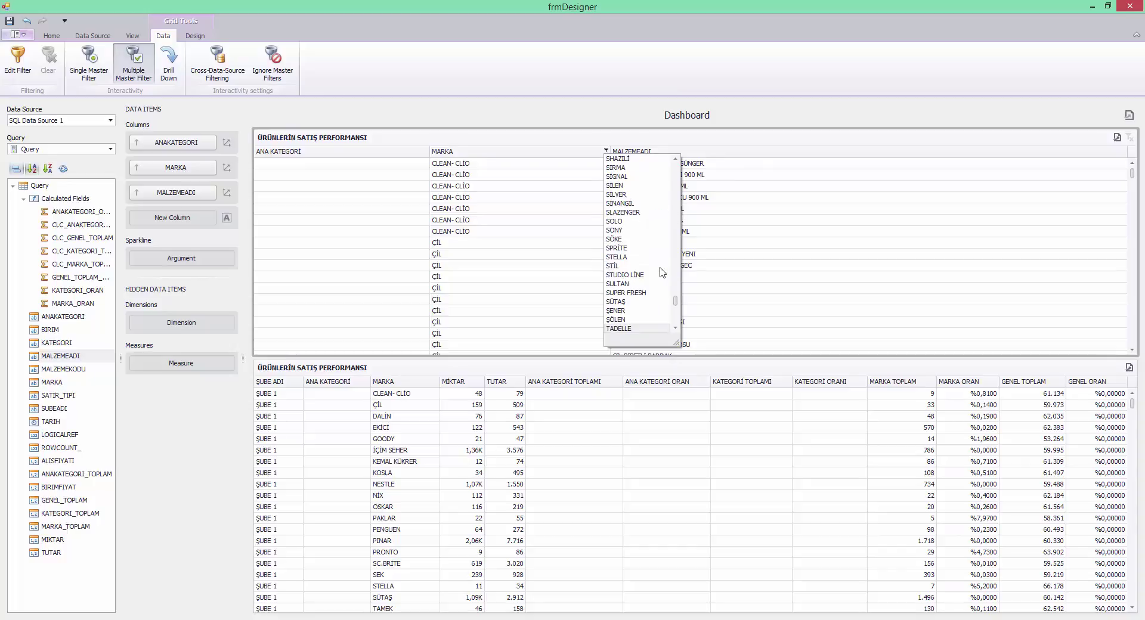
key("Return")
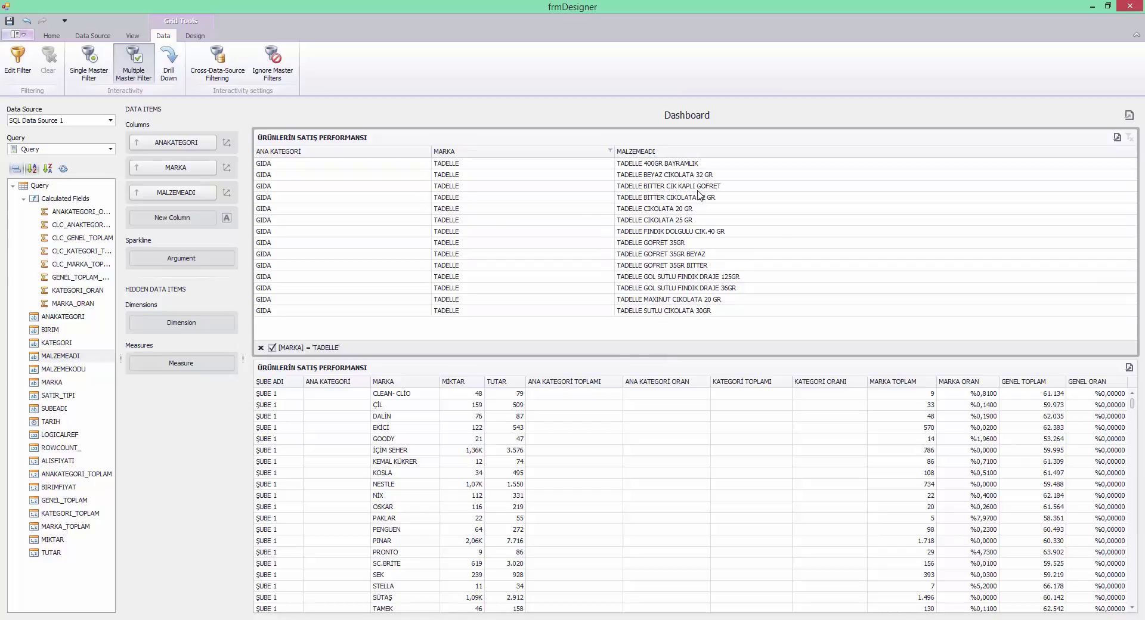
left_click(684, 244)
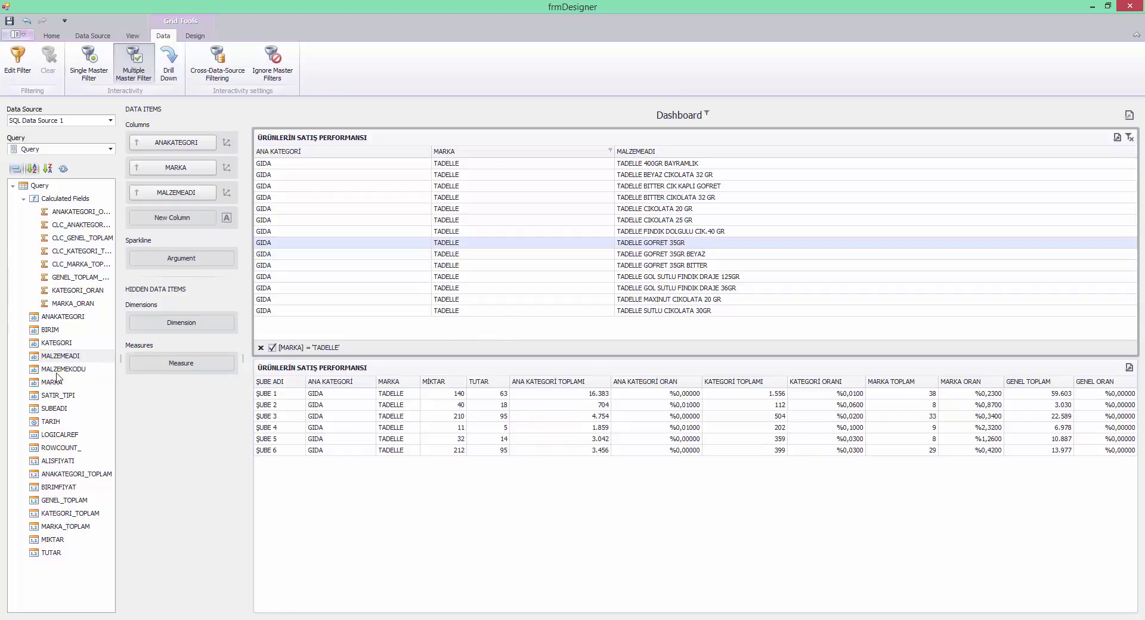
Add the KATEGORI field to the lower grid between the ANAKATEGORI and MARKA columns
left_click(54, 344)
left_click(328, 389)
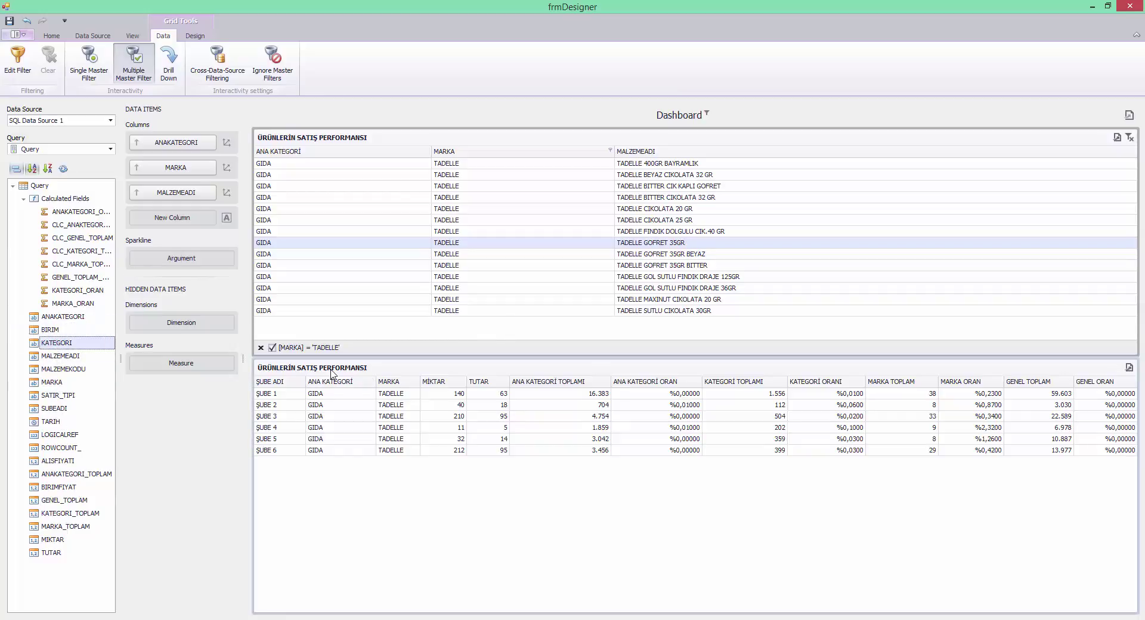
left_click_drag(56, 342, 173, 180)
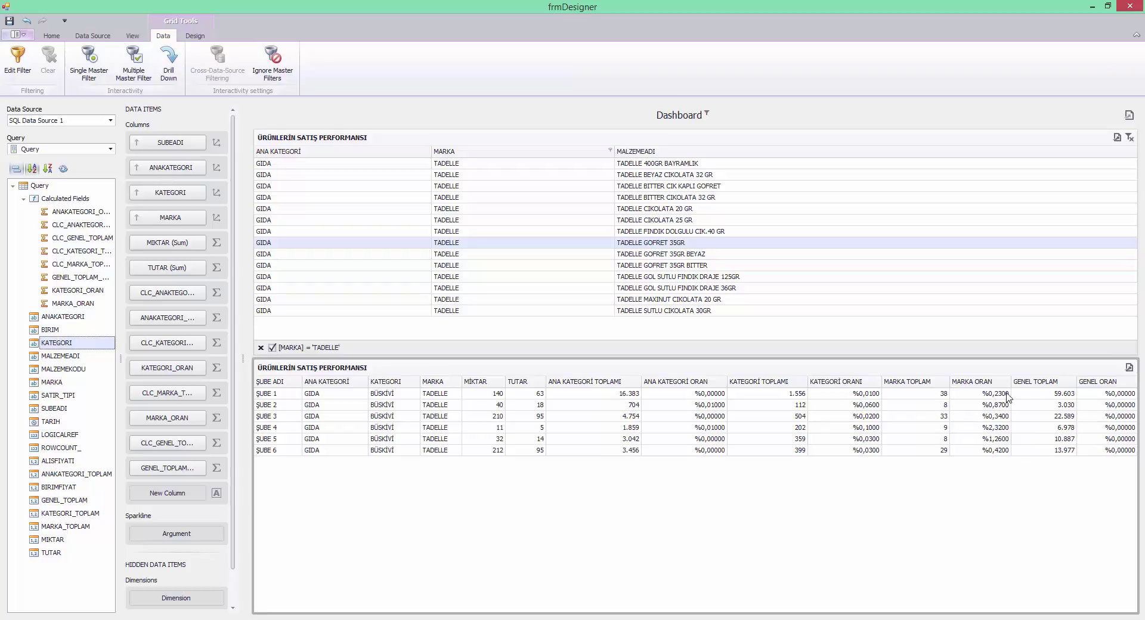
Clear the upper grid's master filter selection and reset its MARKA column filter to (All)
left_click(981, 435)
left_click(611, 153)
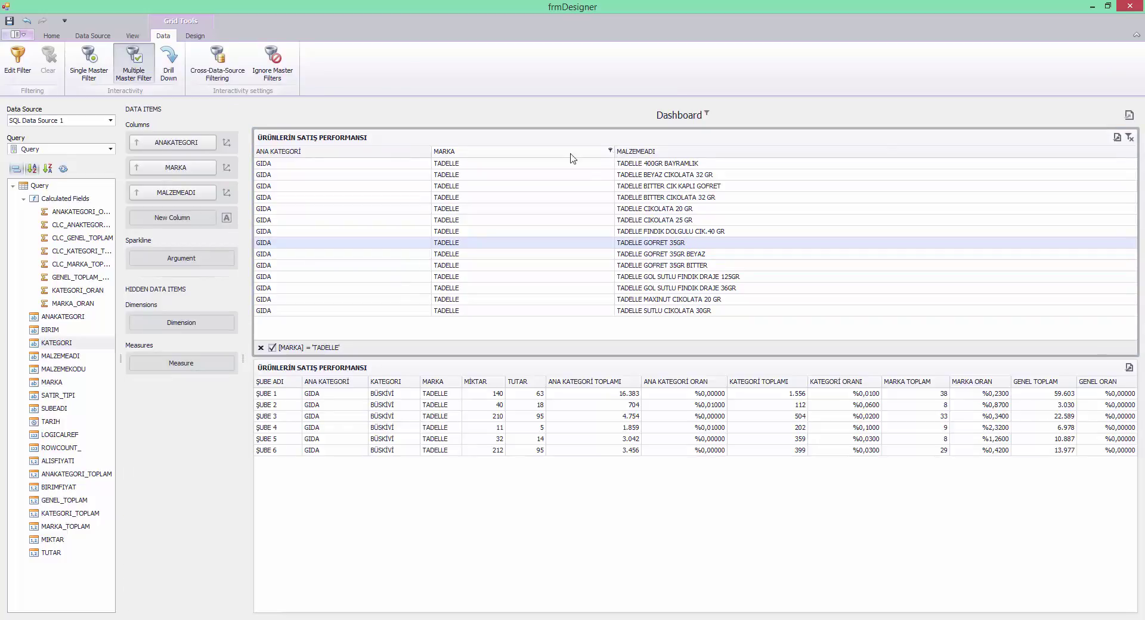
left_click(427, 151)
left_click(388, 179)
left_click(388, 179)
left_click(1130, 140)
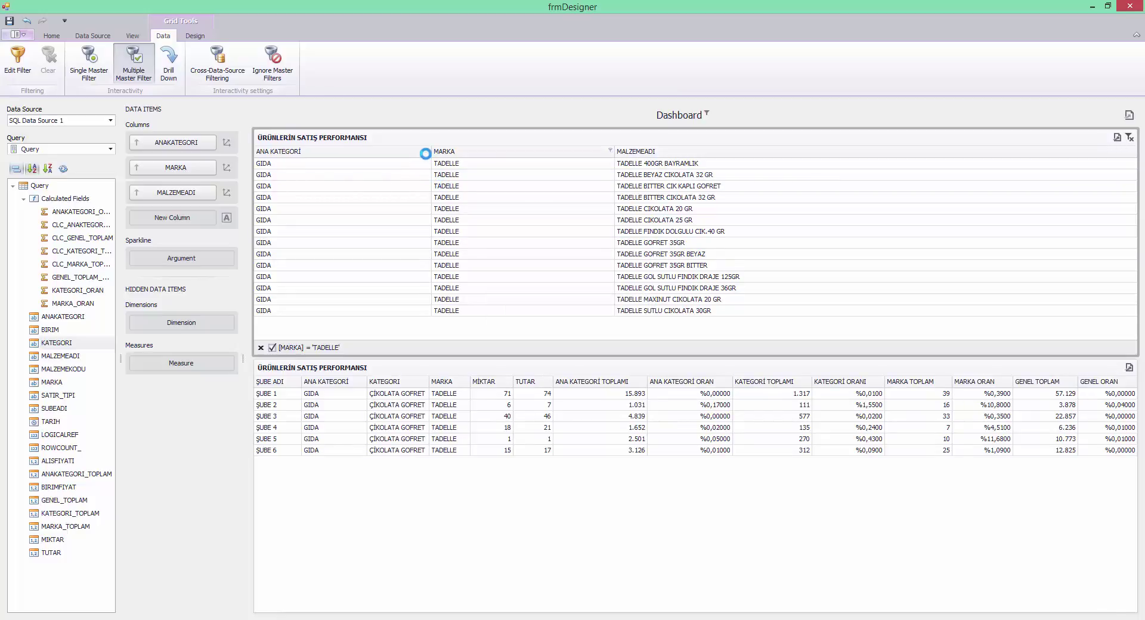
left_click(427, 151)
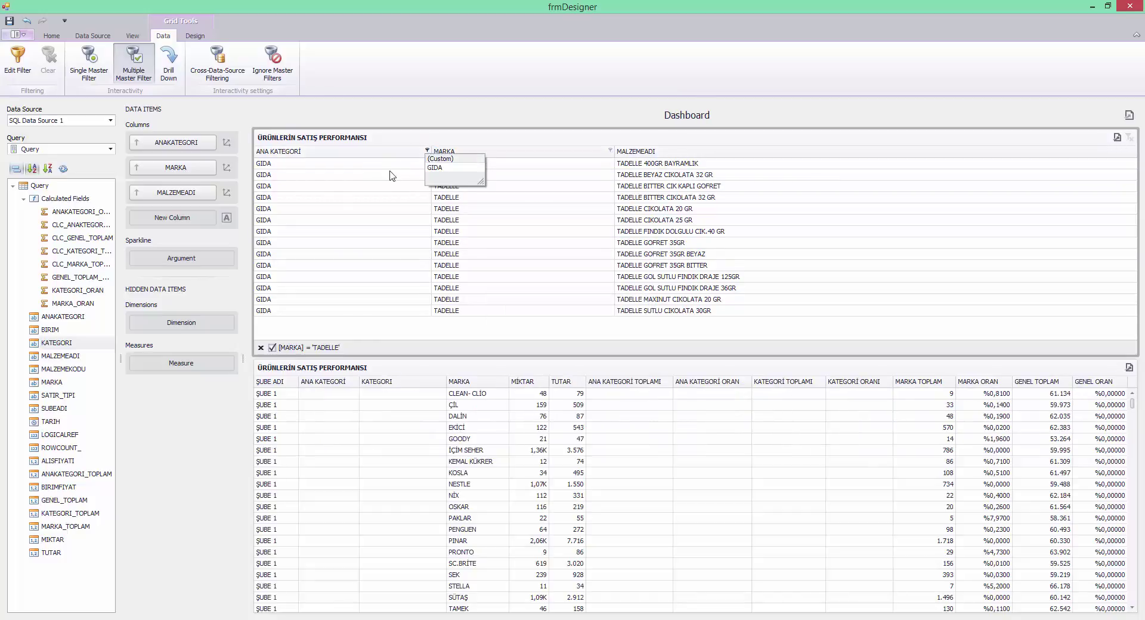
left_click(611, 151)
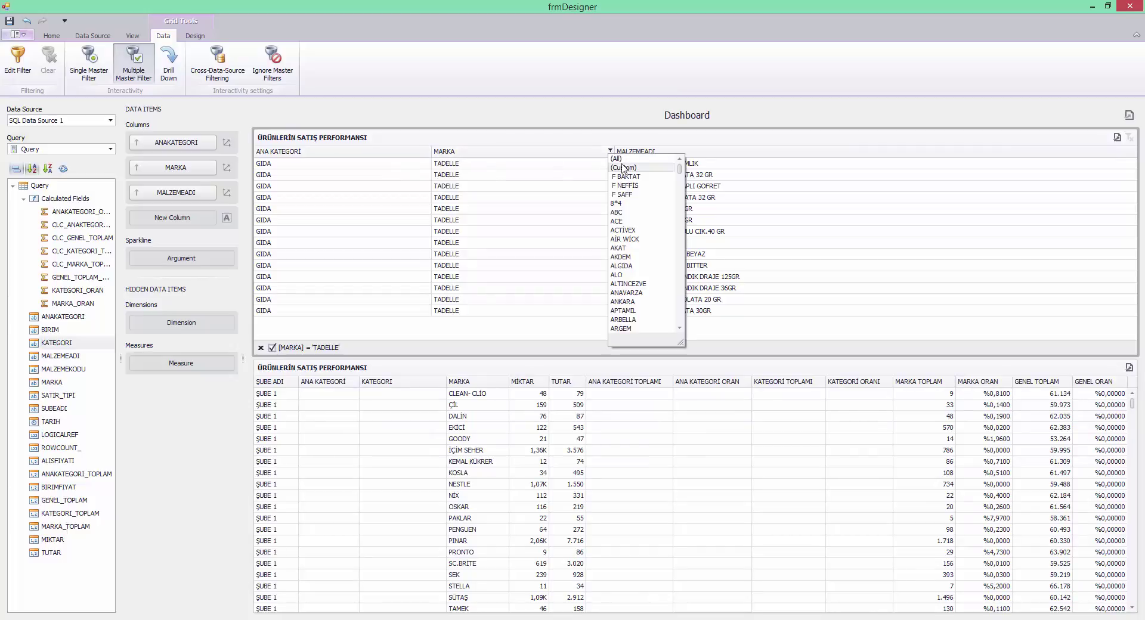
left_click(618, 158)
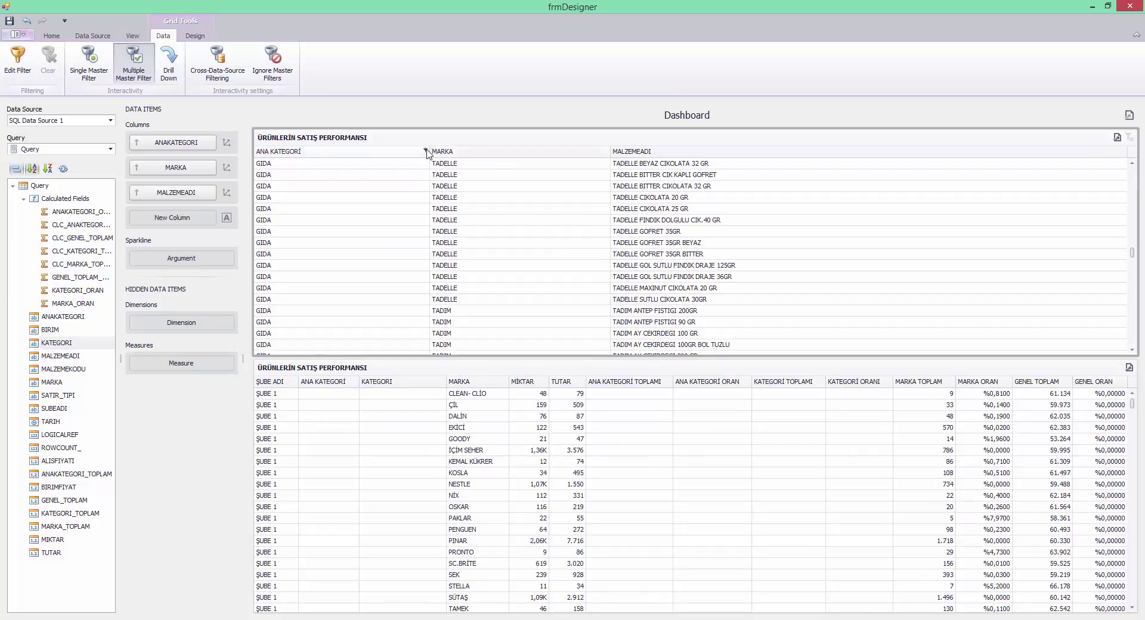
Filter the upper grid's ANA KATEGORİ column to KOZMETİK and look through the brands offered in the MARKA filter
left_click(426, 151)
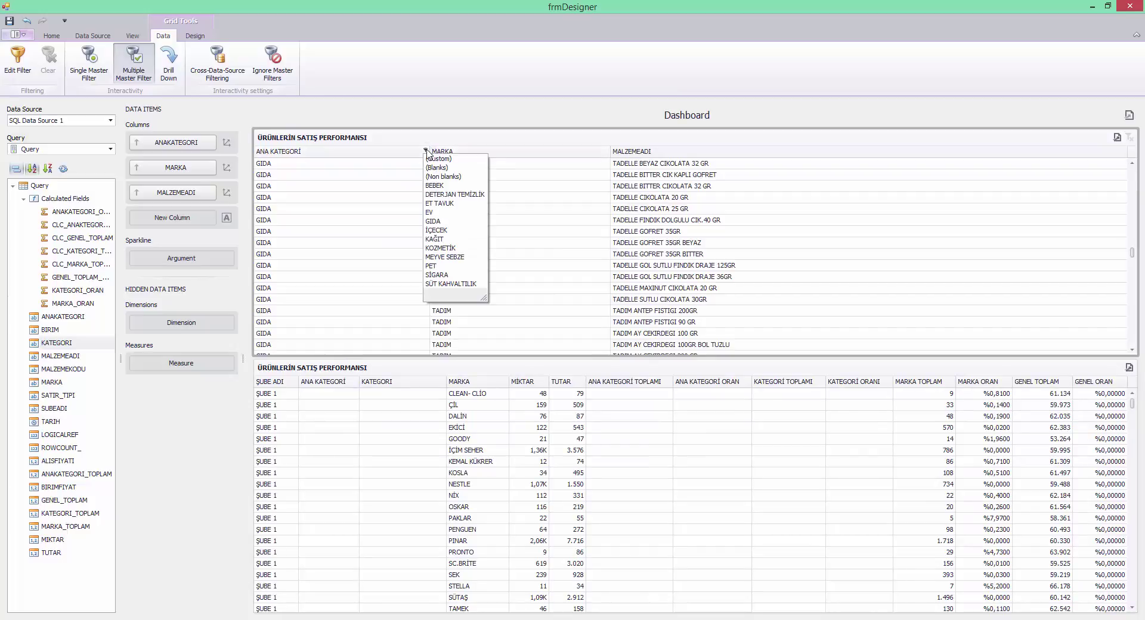
left_click(469, 248)
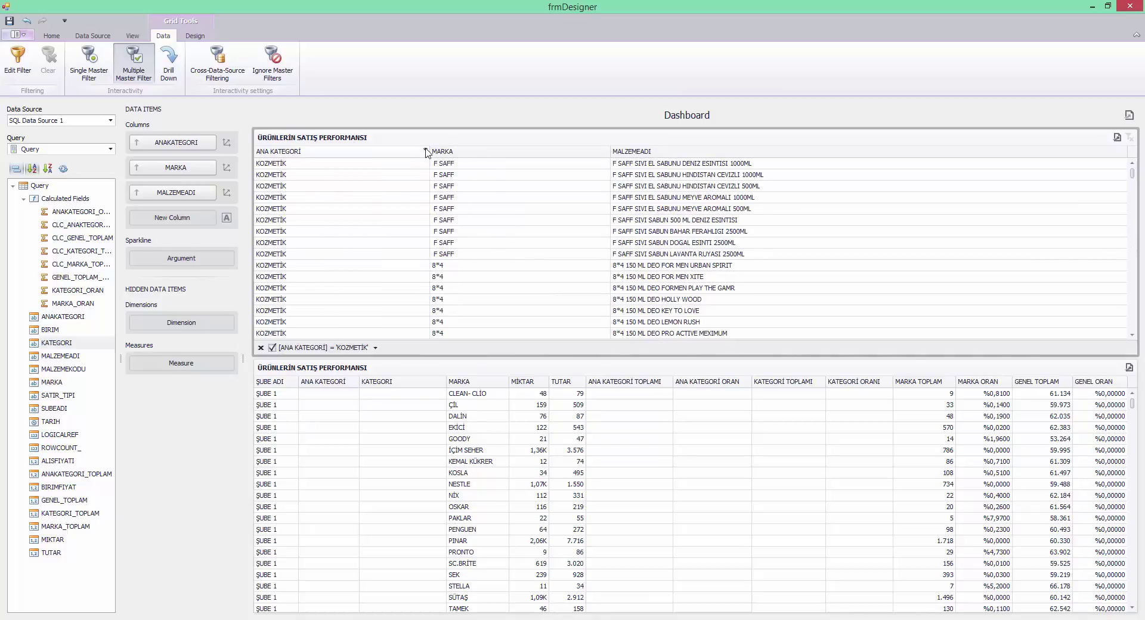
left_click(606, 151)
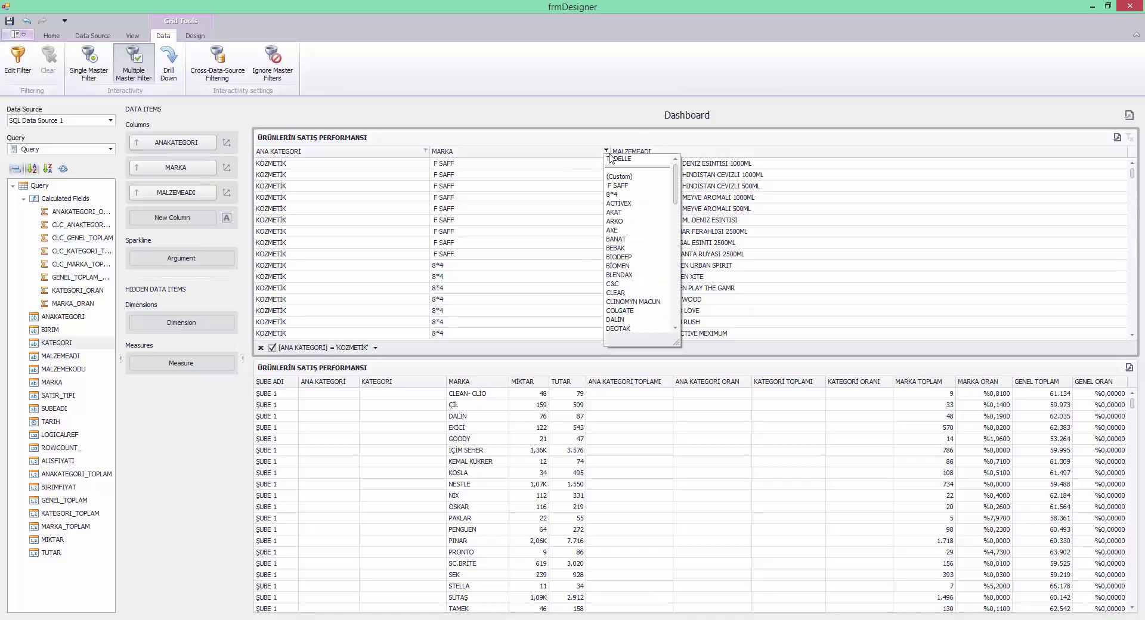
scroll(658, 281, "down", 4)
scroll(658, 282, "down", 6)
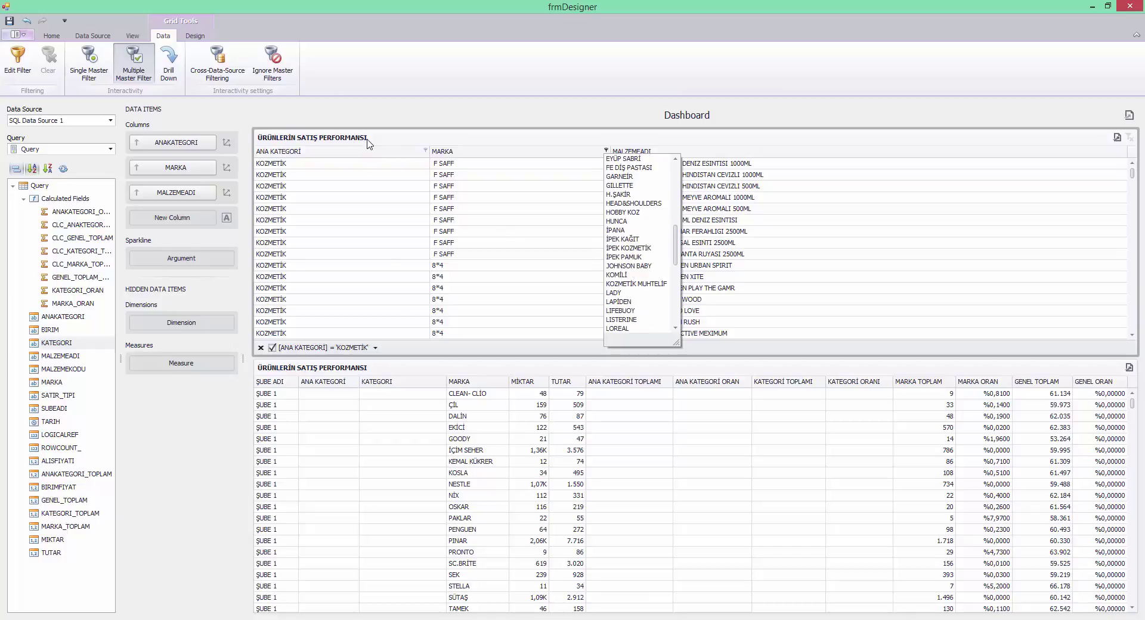
Set the upper grid's ANA KATEGORİ filter to DETERJAN TEMİZLİK
left_click(428, 152)
left_click(427, 151)
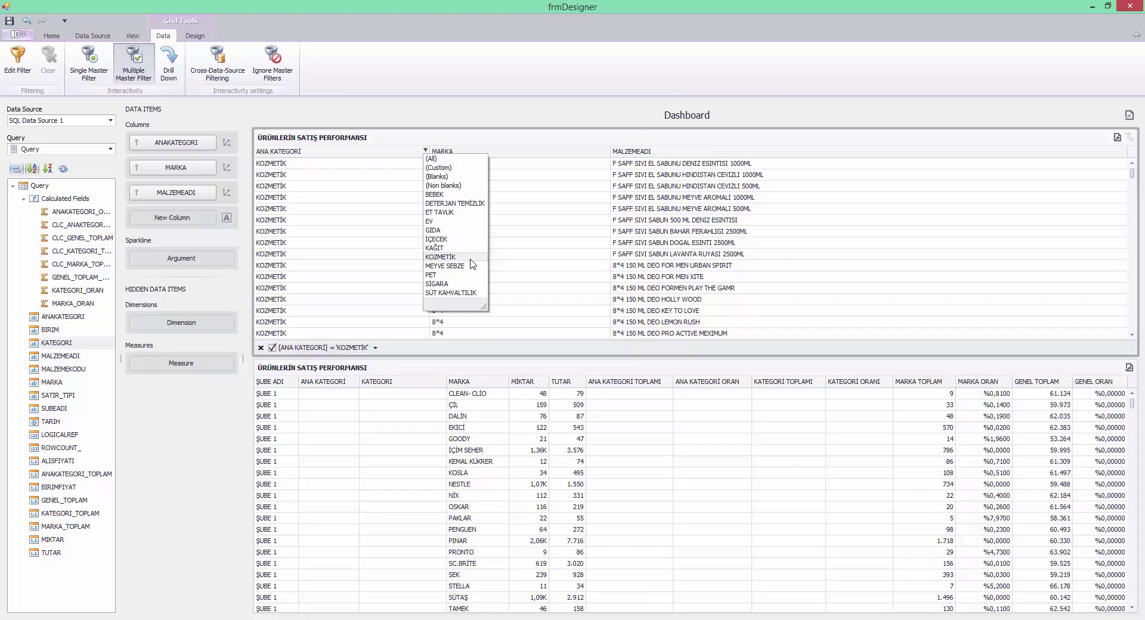
left_click(464, 208)
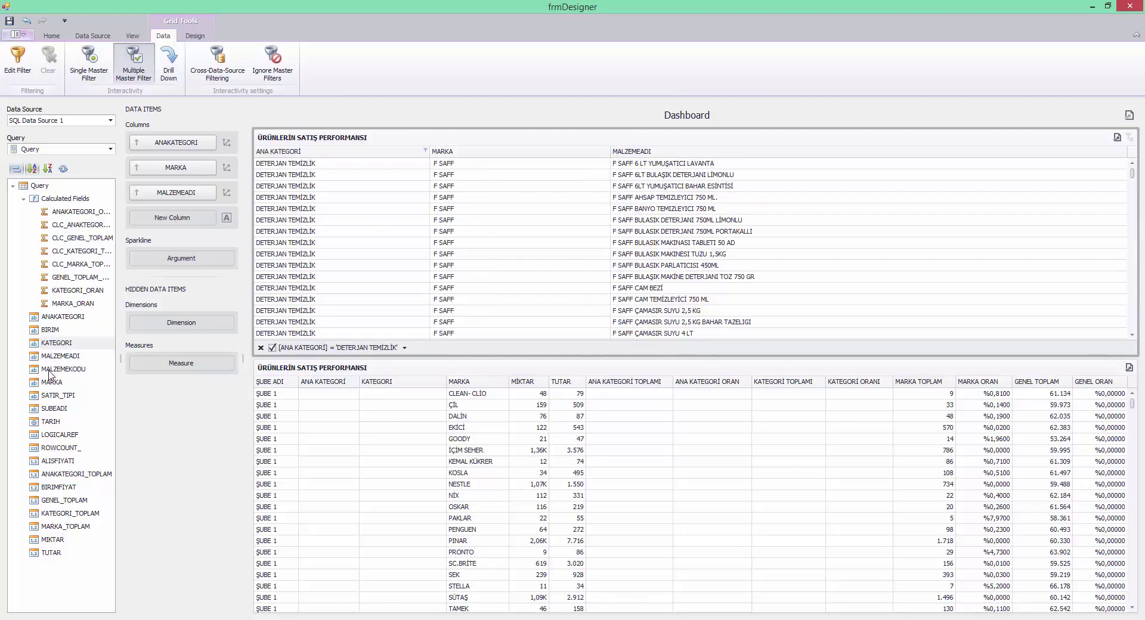
Add the KATEGORI field to the upper grid between ANAKATEGORI and MARKA, and filter ANA KATEGORİ to DETERJAN TEMİZLİK
left_click_drag(56, 343, 177, 164)
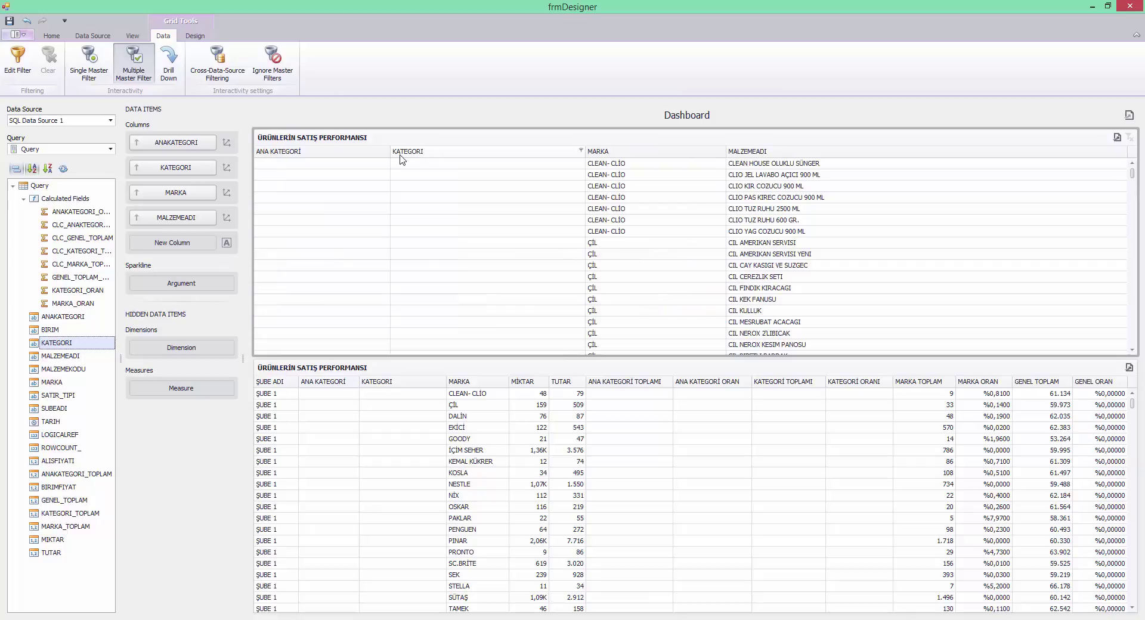
left_click(385, 152)
left_click(409, 202)
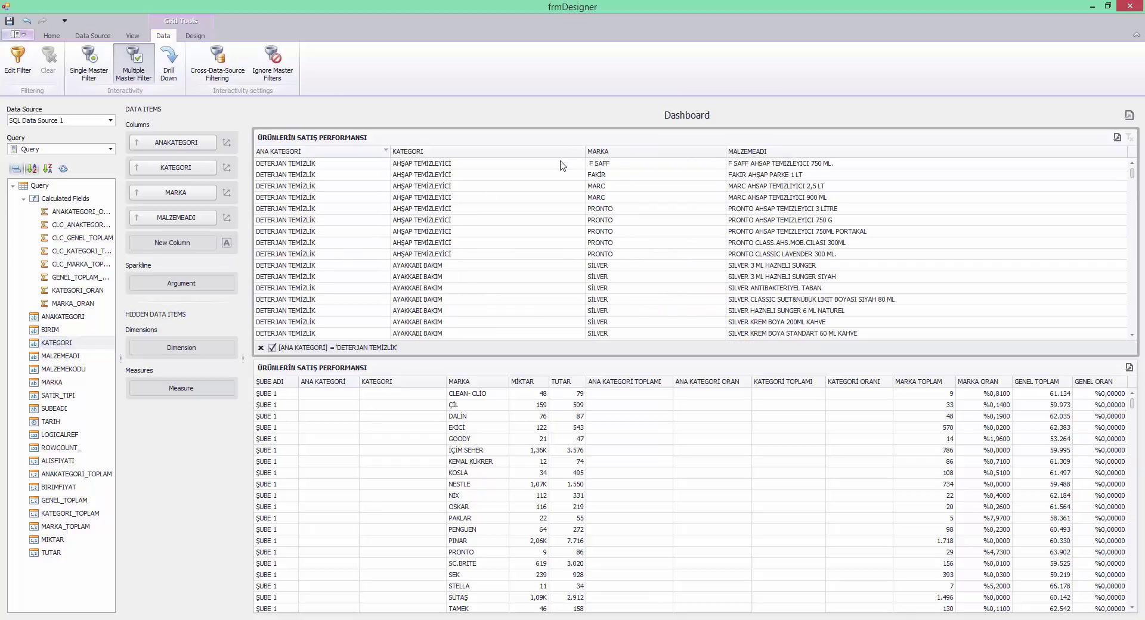
Filter the upper grid's KATEGORİ column to TOZ DETERJAN and its MARKA column to ARİEL
left_click(580, 151)
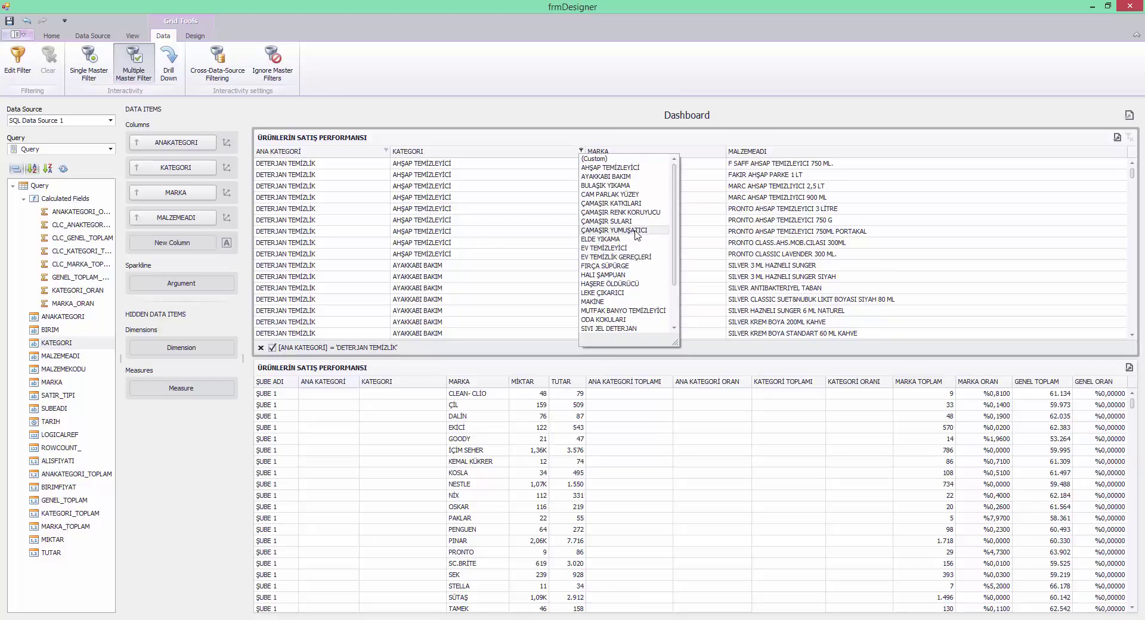
scroll(637, 236, "down", 2)
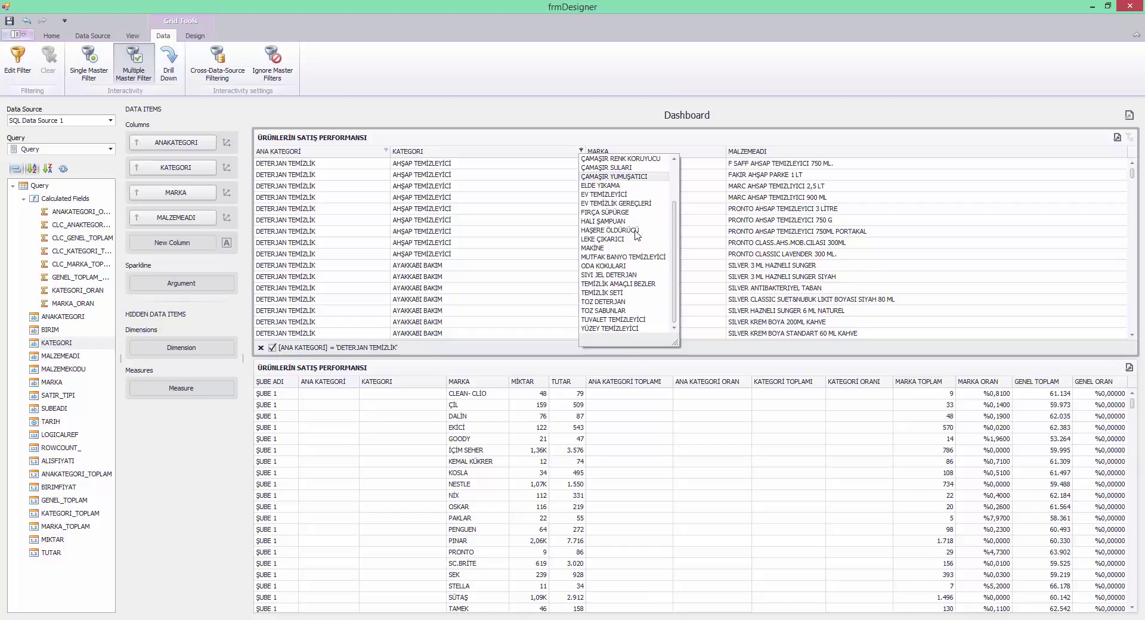
left_click(634, 302)
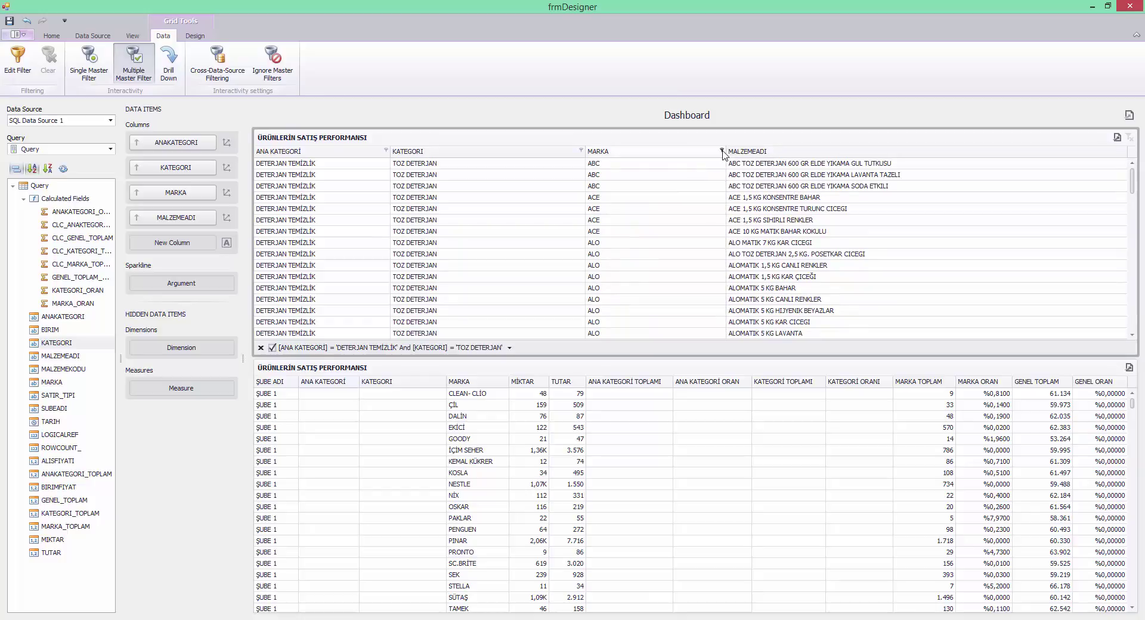
left_click(722, 151)
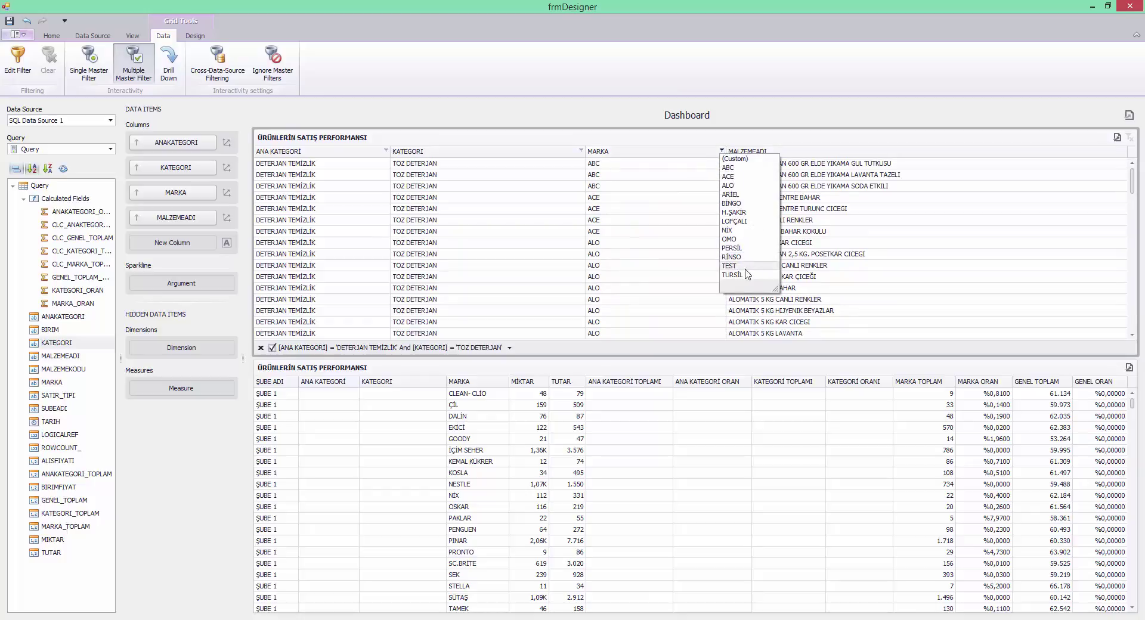
left_click(736, 170)
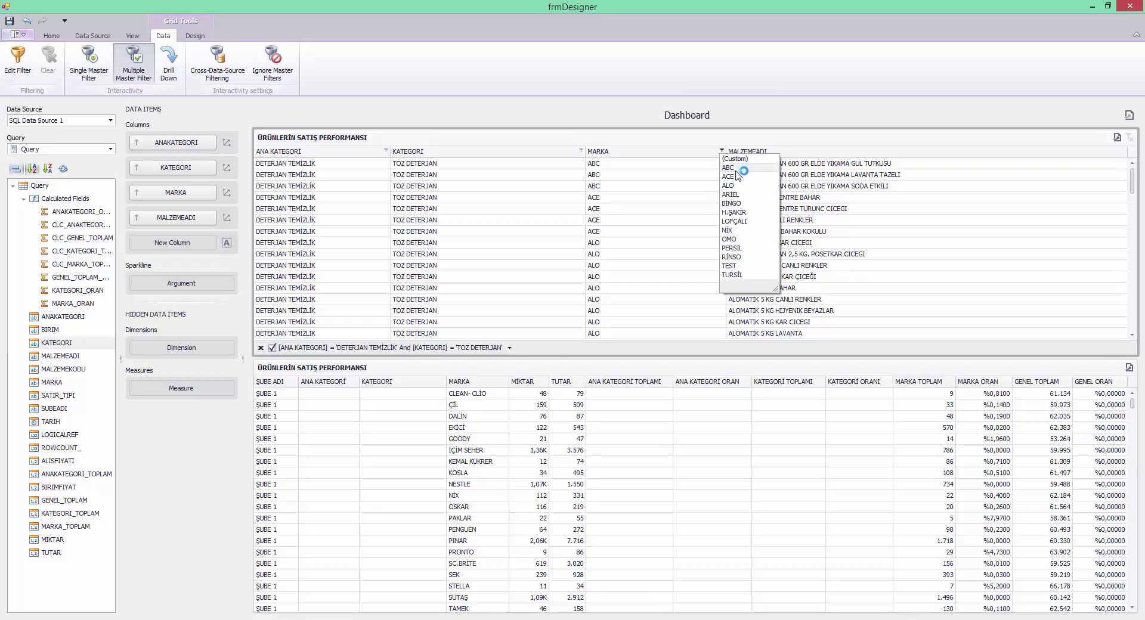
left_click(733, 194)
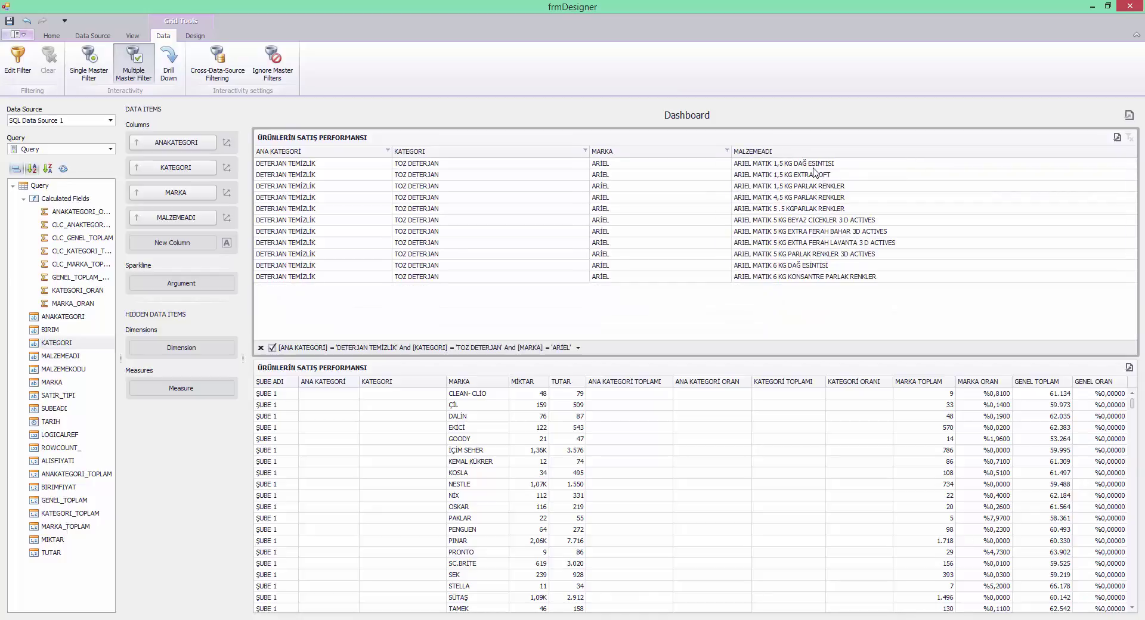
Examine the branch totals and ratios for several ARİEL products one by one, from 6 KG DAĞ ESİNTİSİ to 5 KG PARLAK RENKLER 3D ACTIVES
left_click(764, 266)
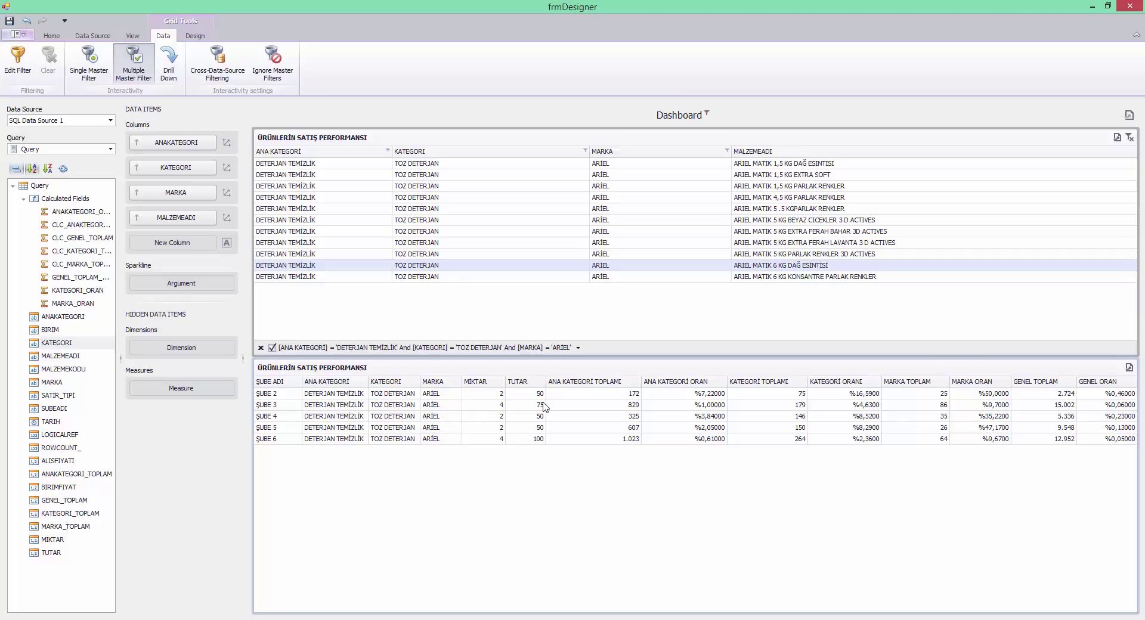
left_click(811, 222)
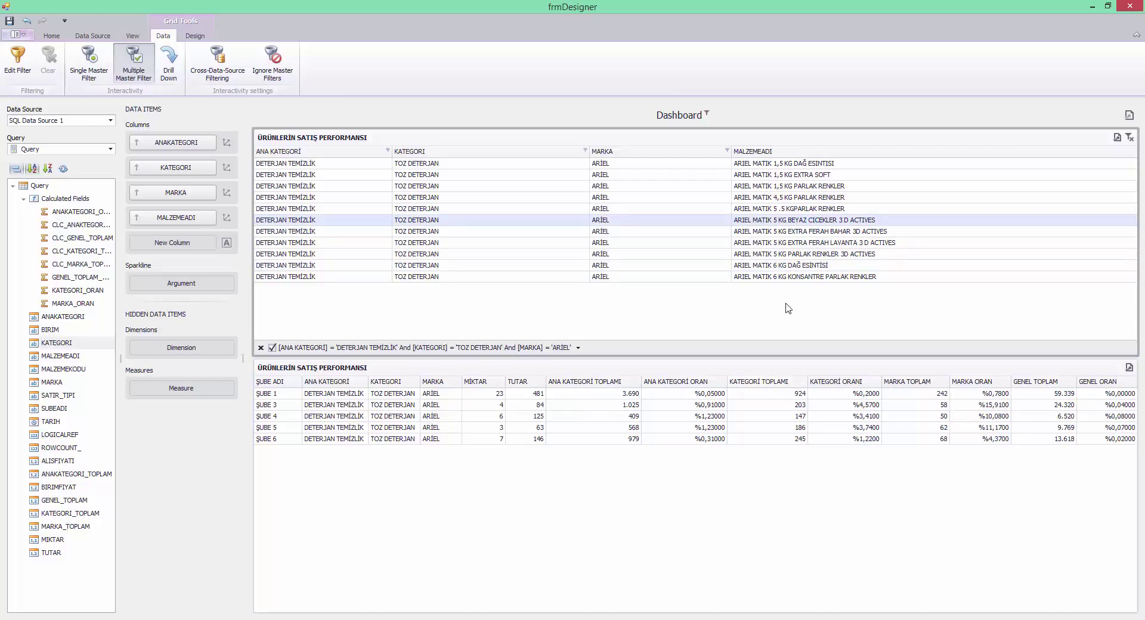
left_click(796, 278)
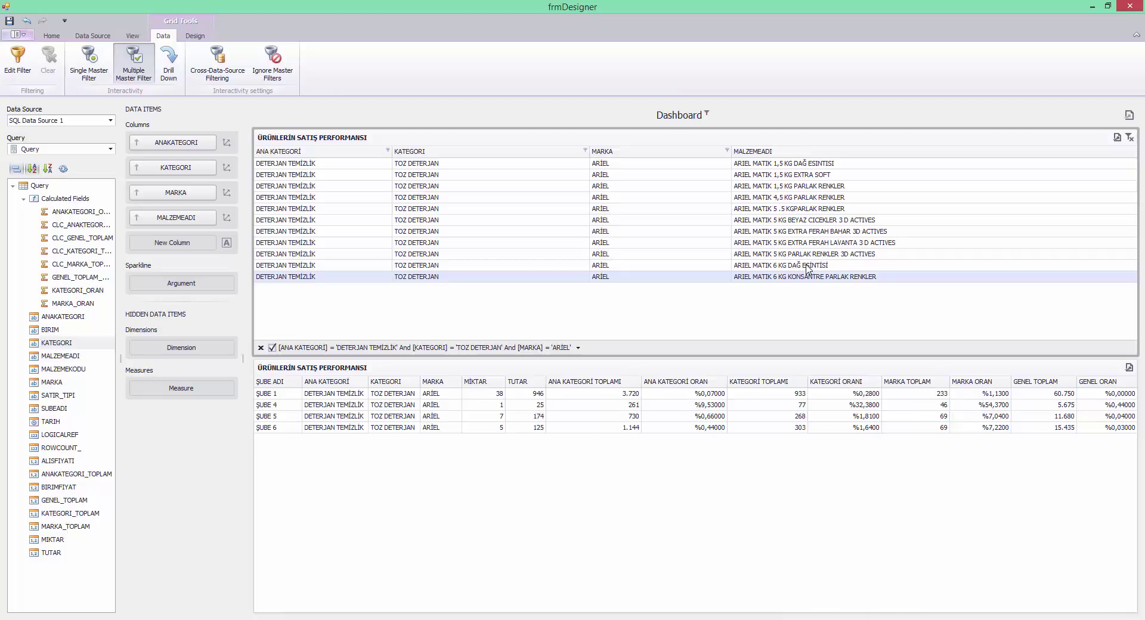
left_click(808, 266)
left_click(809, 255)
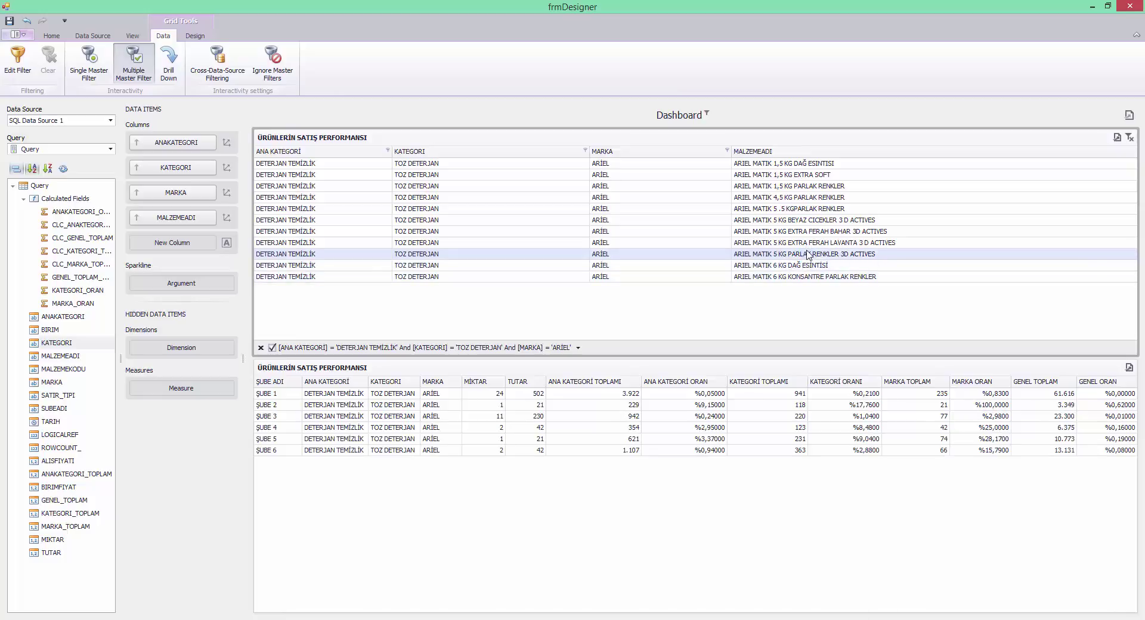
left_click(934, 416)
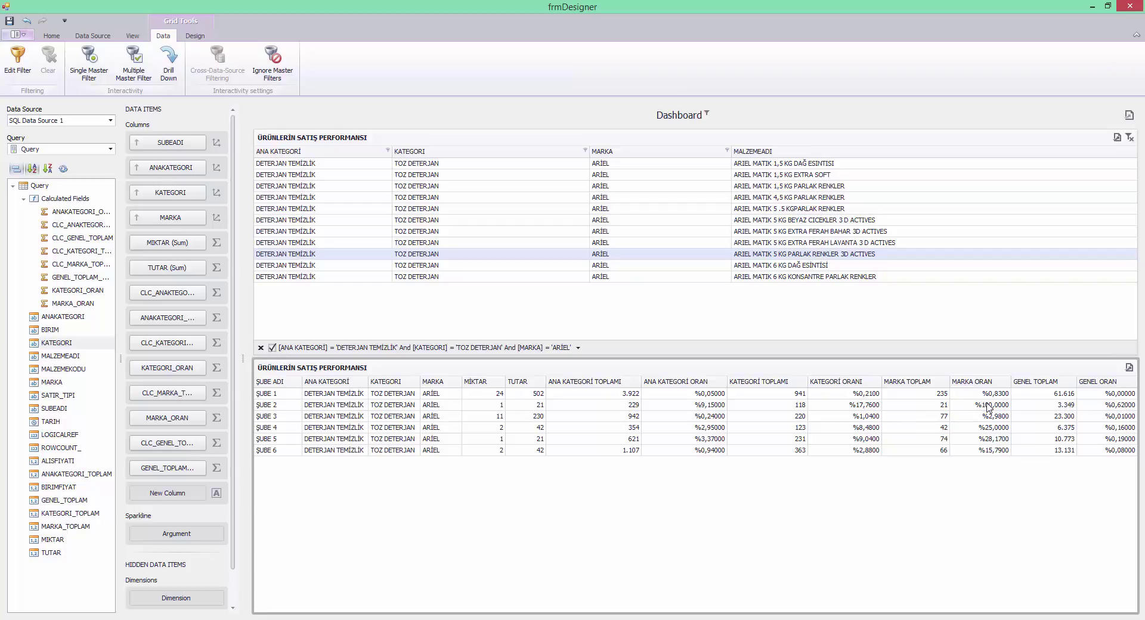
Compare the branch figures of further ARİEL products, finishing with ARIEL MATIK 5 KG EXTRA FERAH BAHAR 3D ACTIVES as the master filter selection
left_click(699, 264)
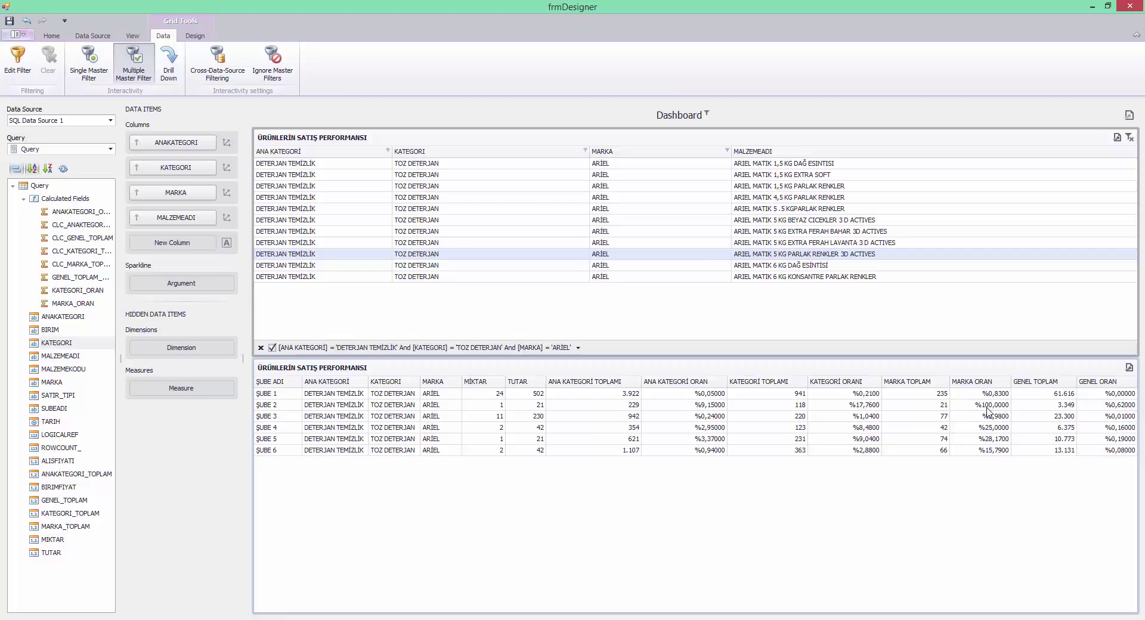
left_click(634, 244)
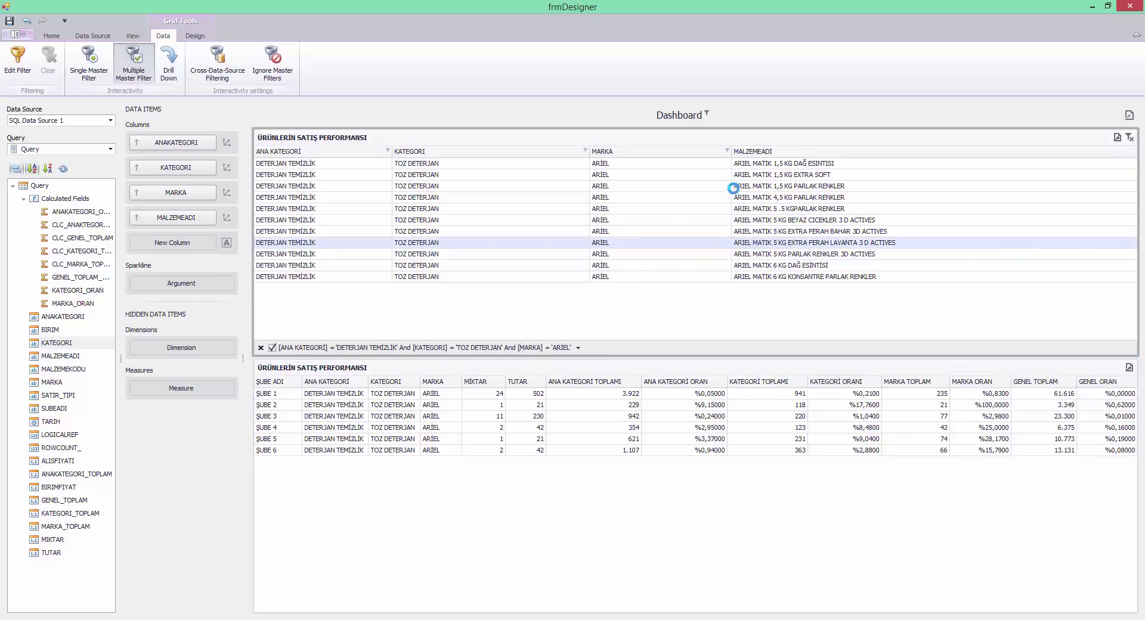
left_click(733, 187)
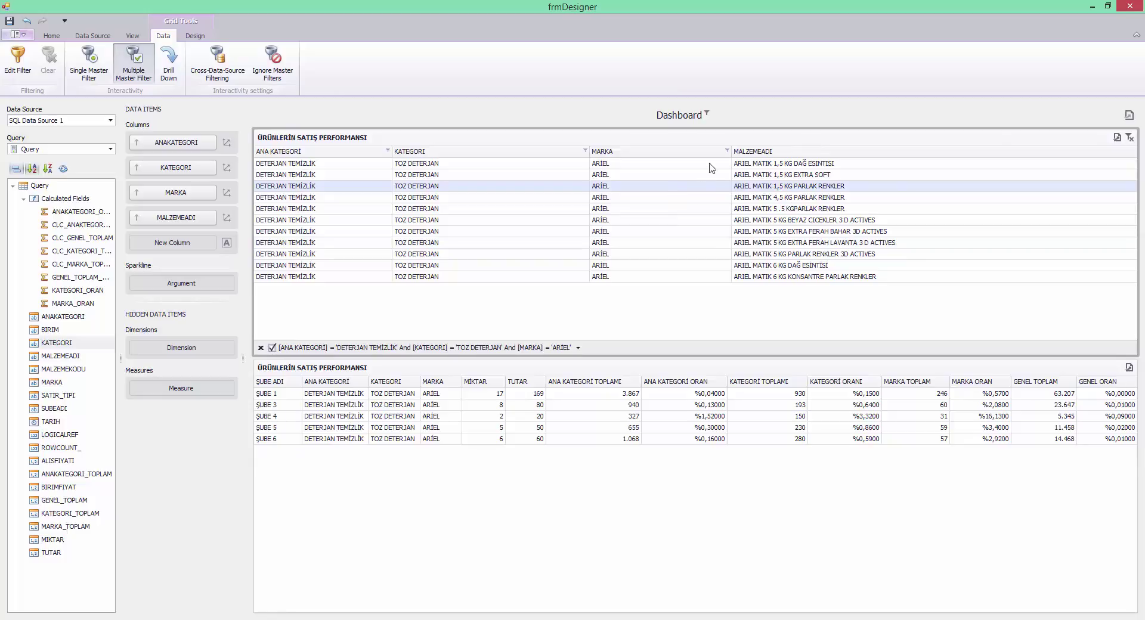
left_click(727, 150)
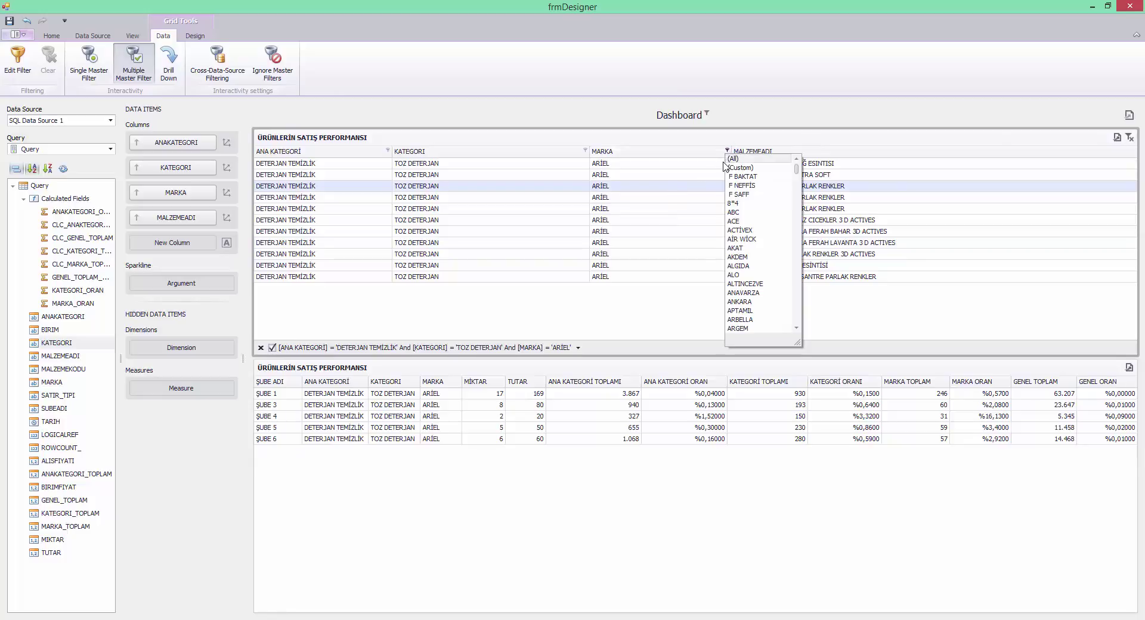
left_click(630, 222)
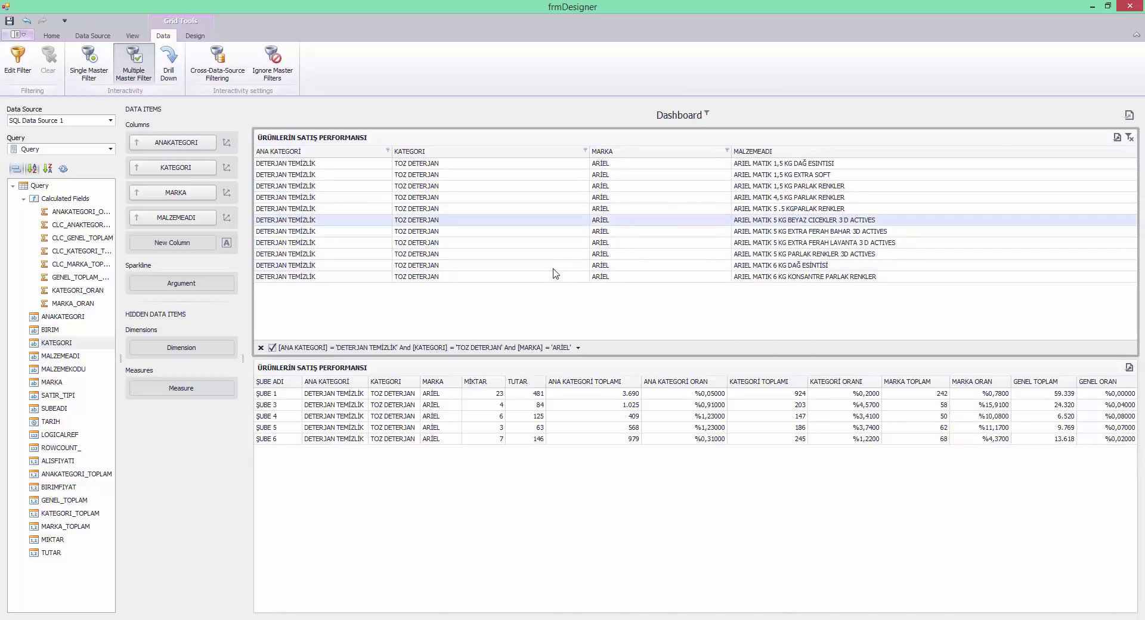
left_click(549, 231)
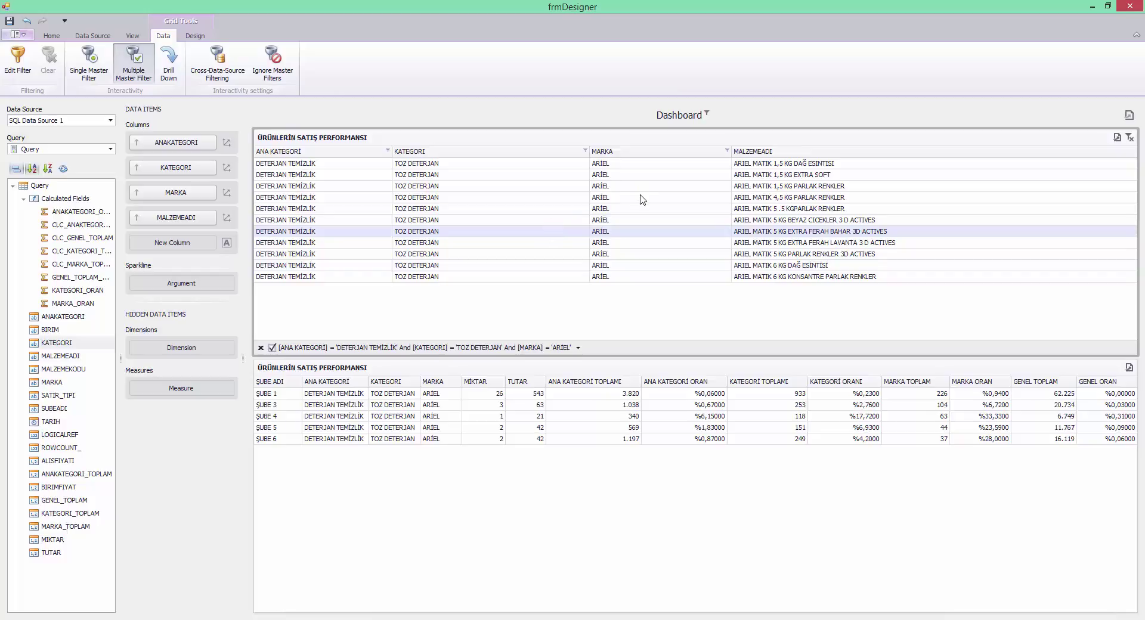